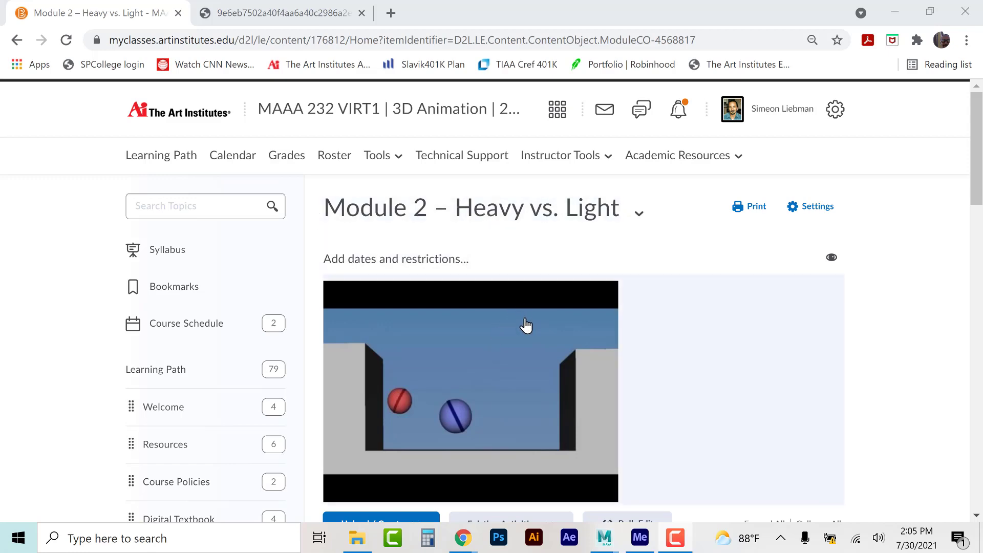
# Step: Open the second light-ball video in the Module 2 bouncing ball demo videos and play it
pyautogui.scroll(-3, 526, 326)
pyautogui.scroll(3, 492, 314)
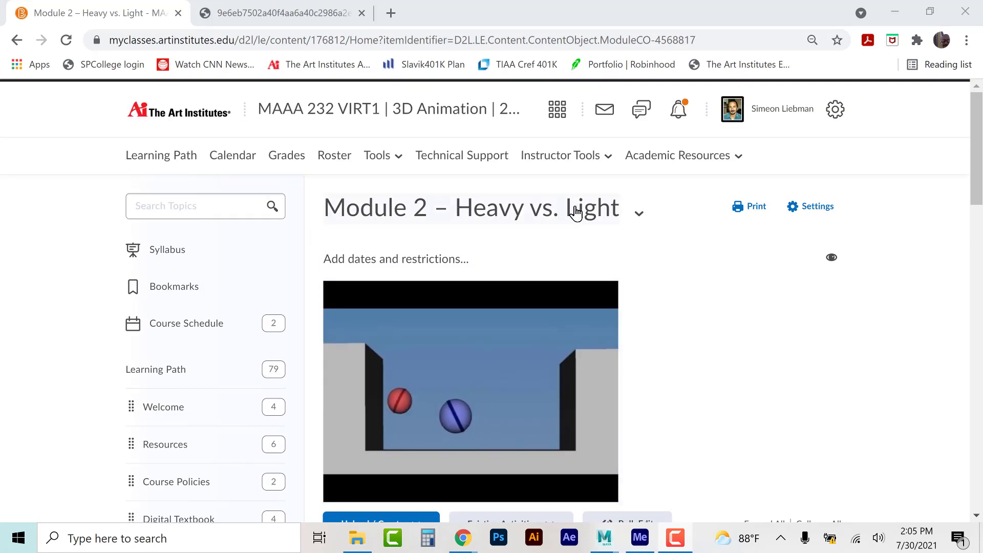
pyautogui.scroll(-3, 425, 391)
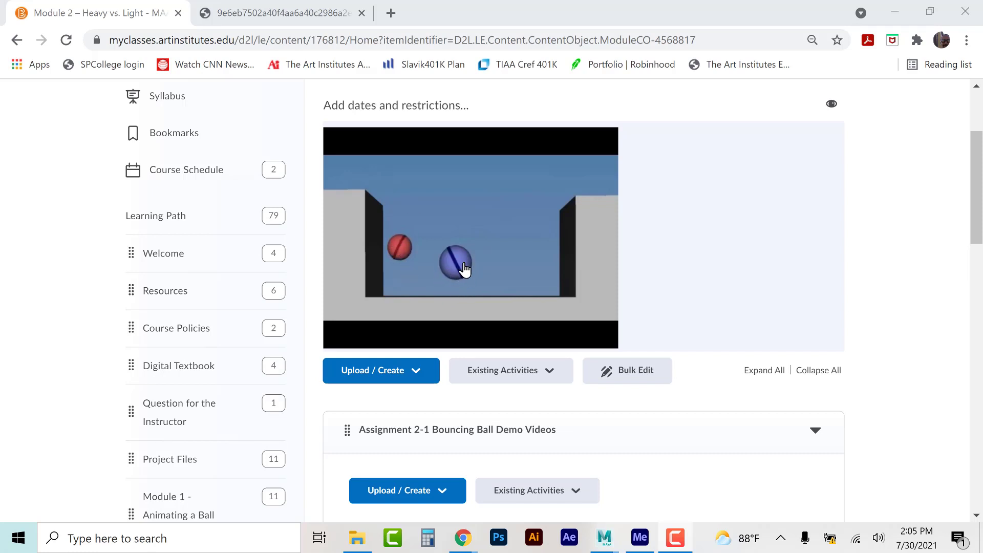
pyautogui.scroll(-8, 464, 268)
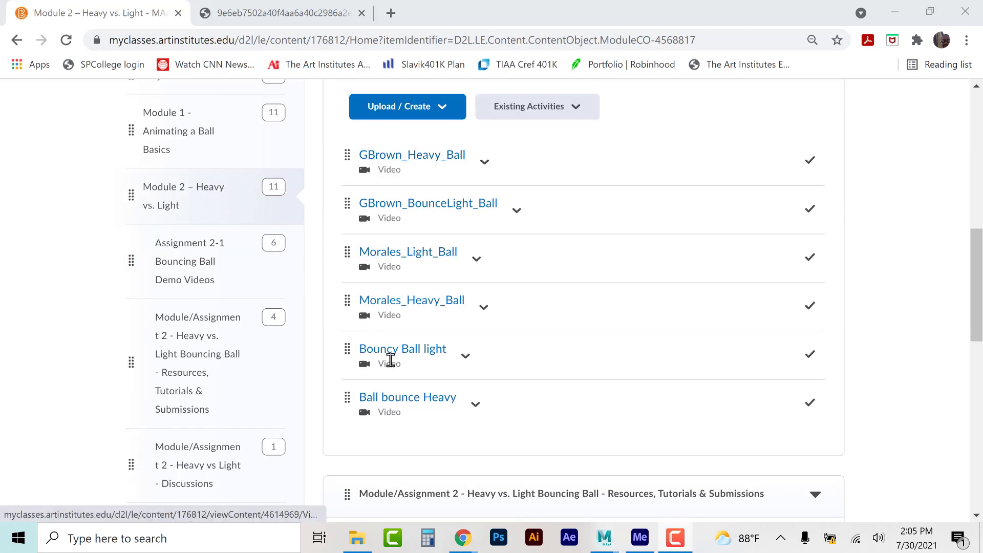
pyautogui.click(402, 260)
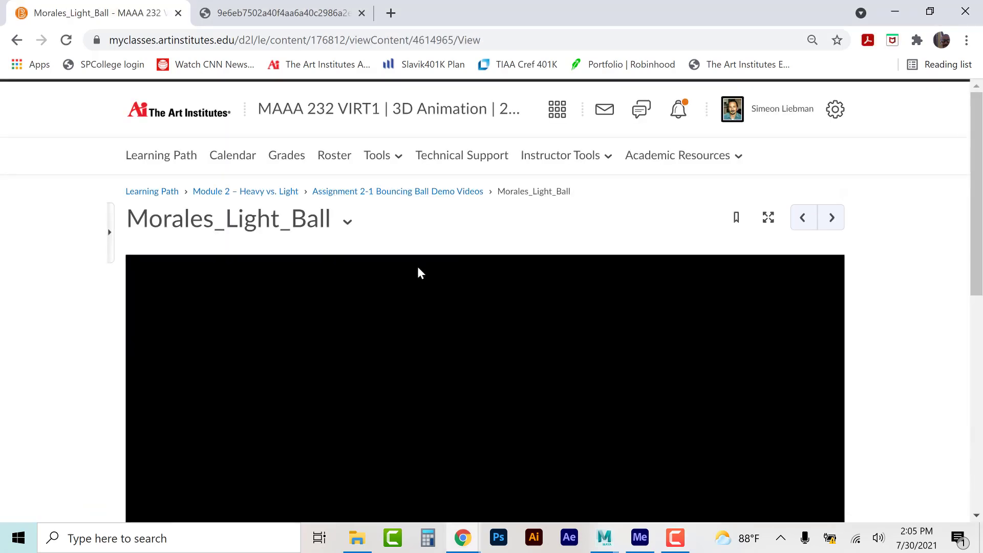
pyautogui.scroll(-3, 419, 274)
pyautogui.click(138, 490)
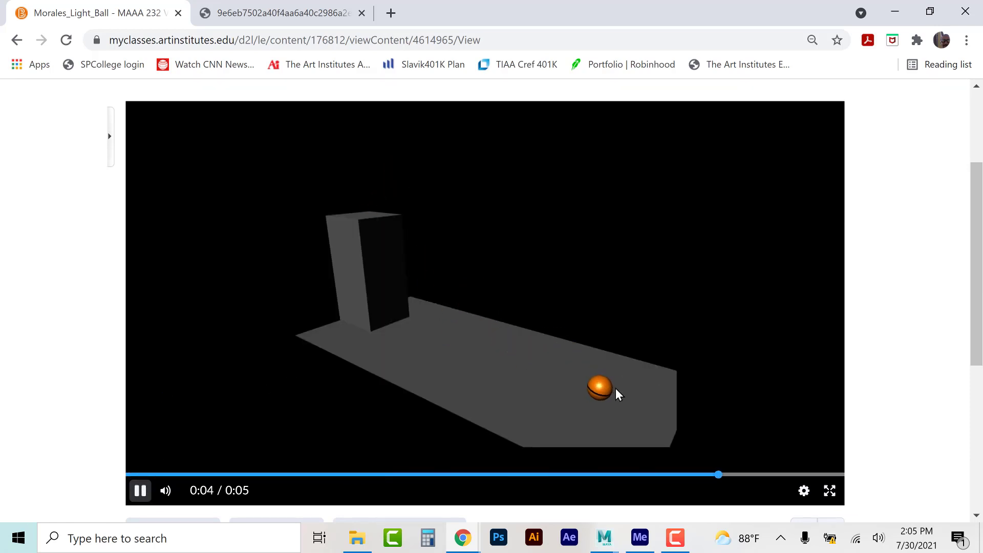
# Step: Return to the Module 2 – Heavy vs. Light page and review its assignment resources, tutorials, submission and discussion topics
pyautogui.scroll(2, 318, 350)
pyautogui.scroll(1, 318, 350)
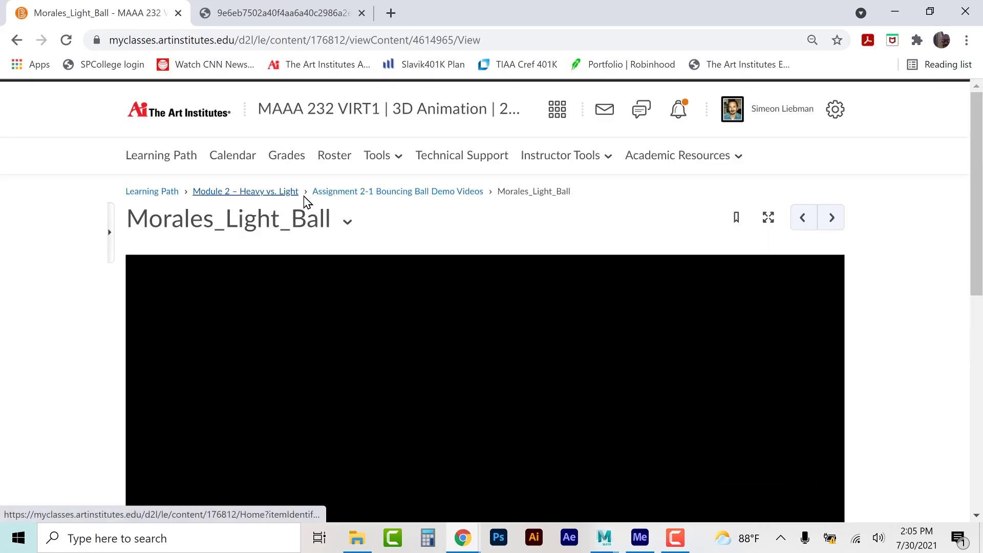
pyautogui.click(275, 194)
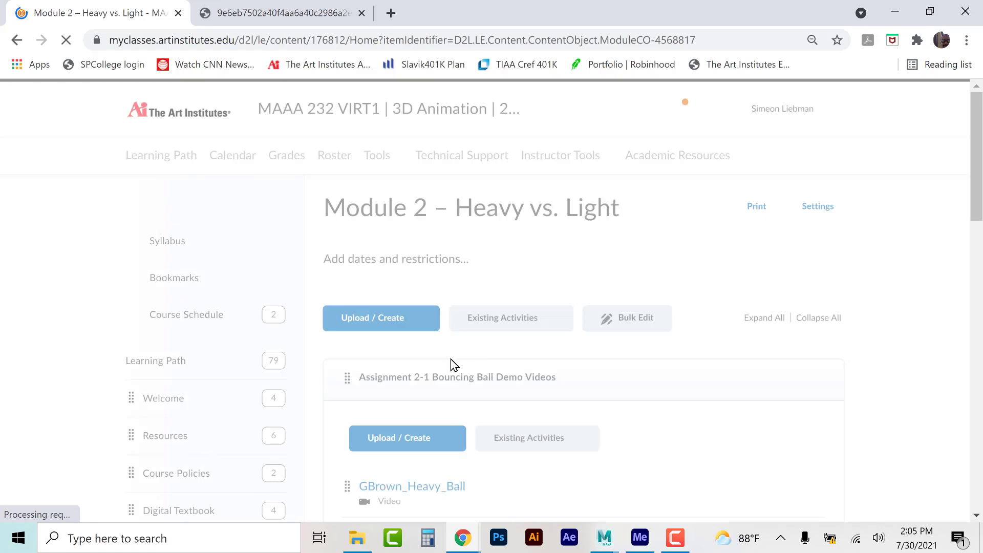
pyautogui.scroll(-1, 454, 360)
pyautogui.scroll(-14, 450, 355)
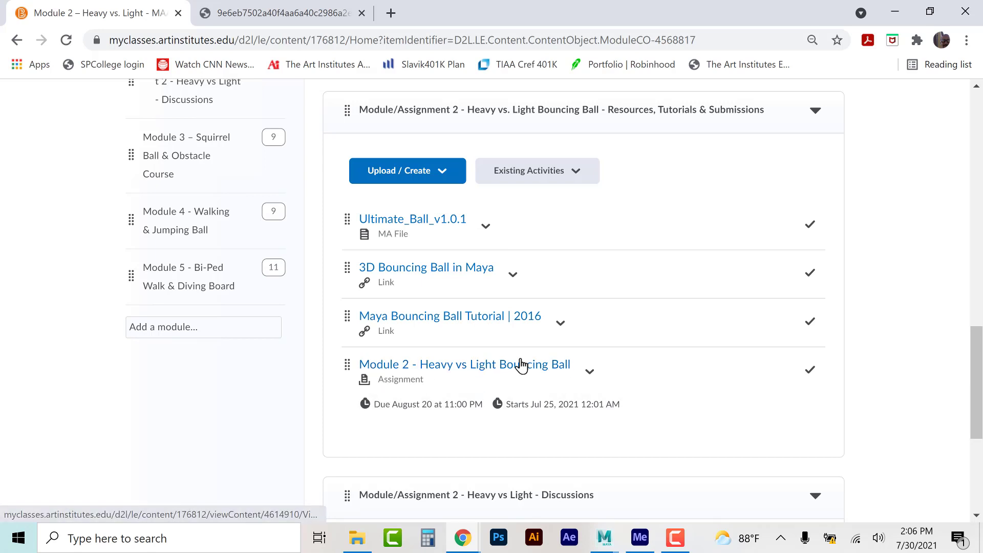
pyautogui.scroll(-5, 521, 366)
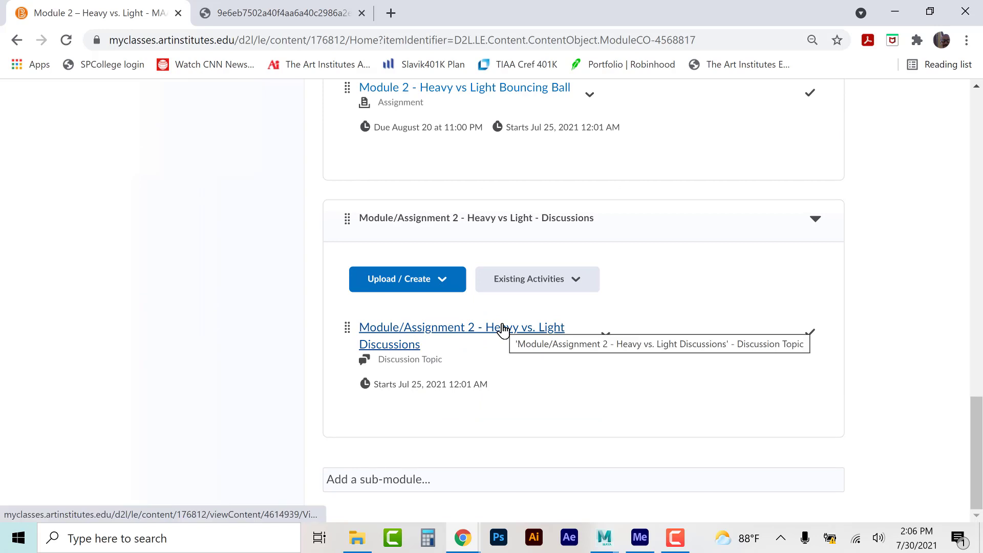
pyautogui.scroll(4, 503, 330)
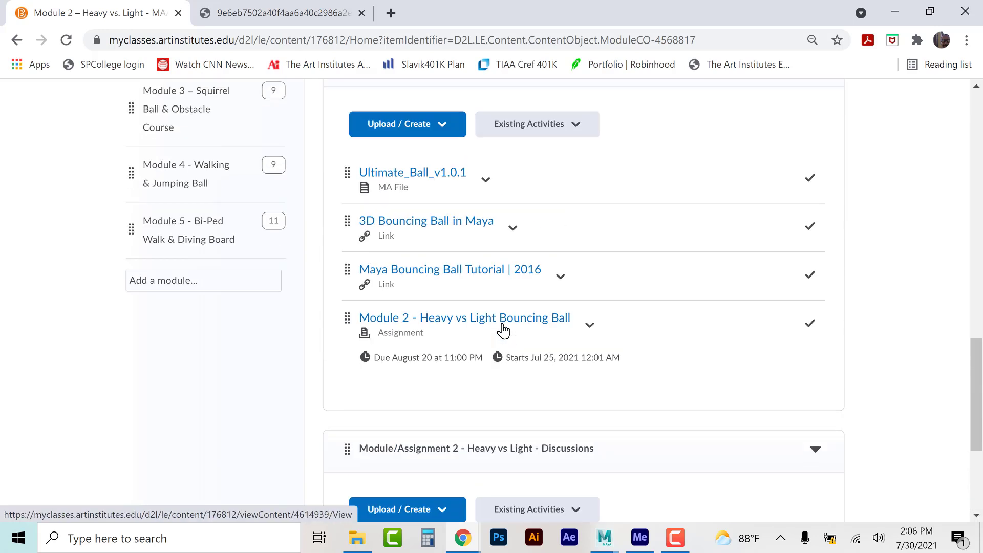
pyautogui.scroll(1, 503, 331)
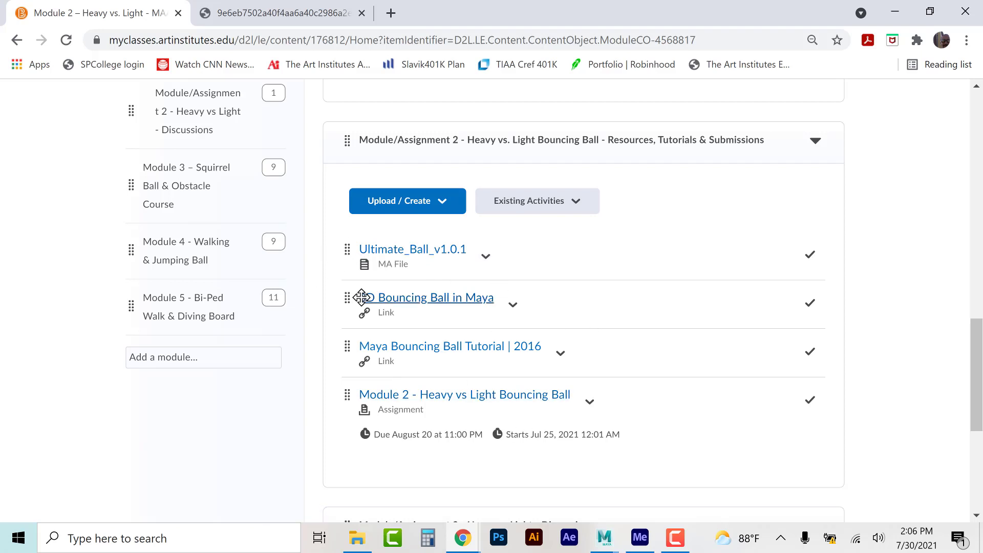
# Step: Study the Basic Bouncing Ball Action diagram open in the browser, and return to the Module 2 page
pyautogui.click(256, 13)
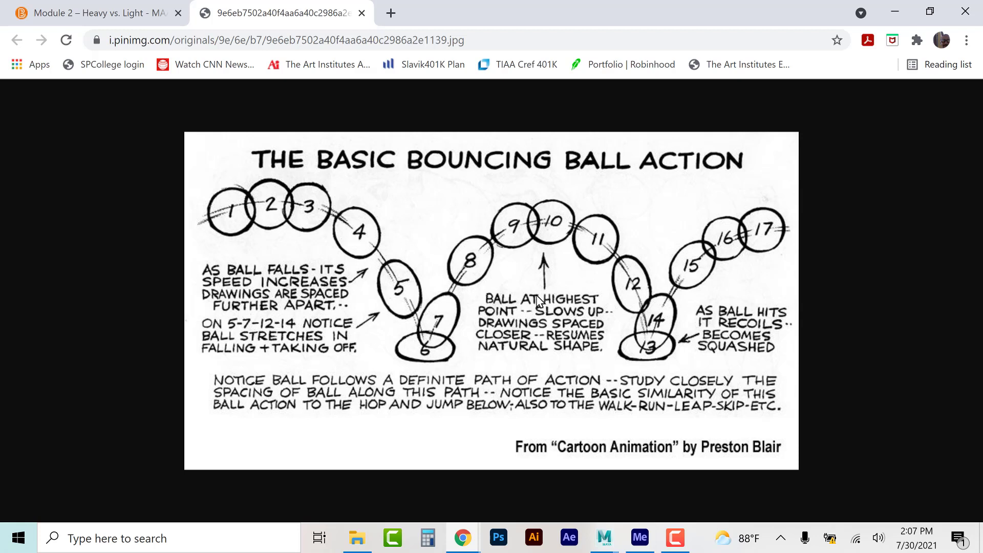
pyautogui.click(122, 14)
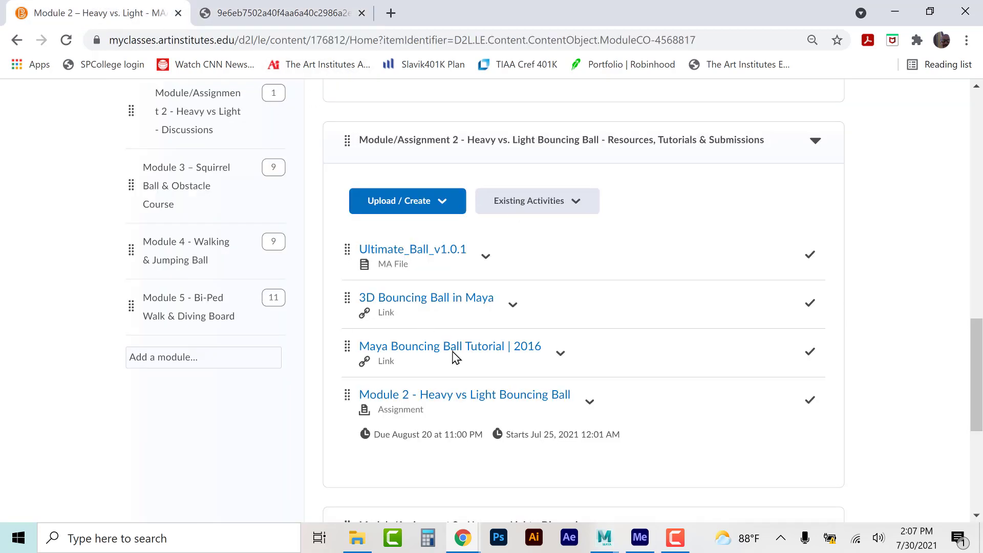
# Step: Switch to the untitled scene in Autodesk Maya and dismiss the What's New Highlight Settings dialog
pyautogui.moveTo(604, 538)
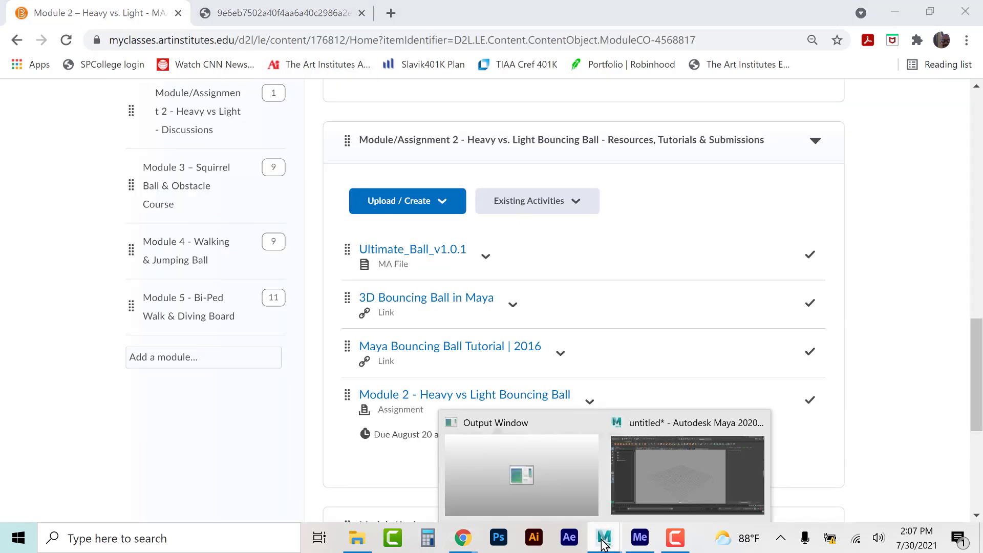
pyautogui.click(680, 431)
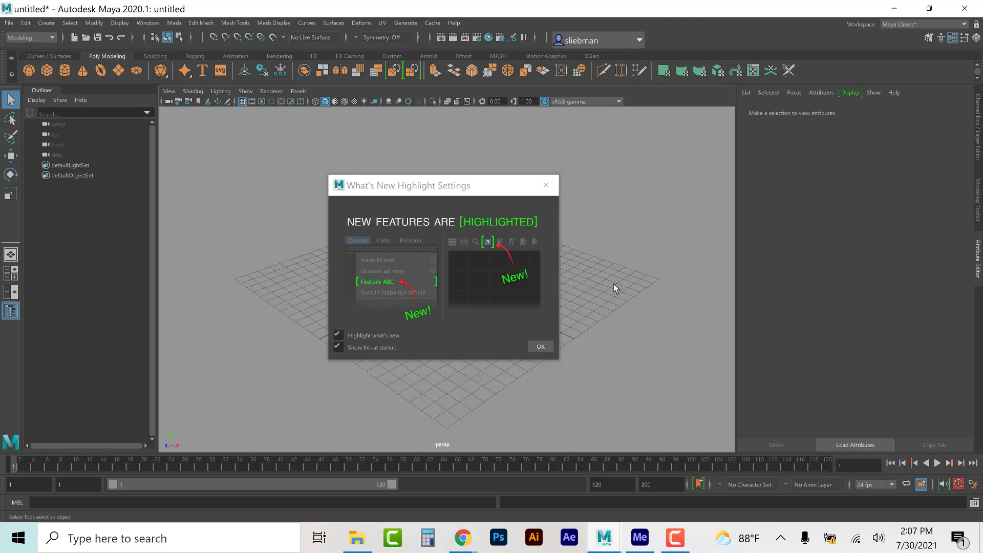
pyautogui.click(539, 347)
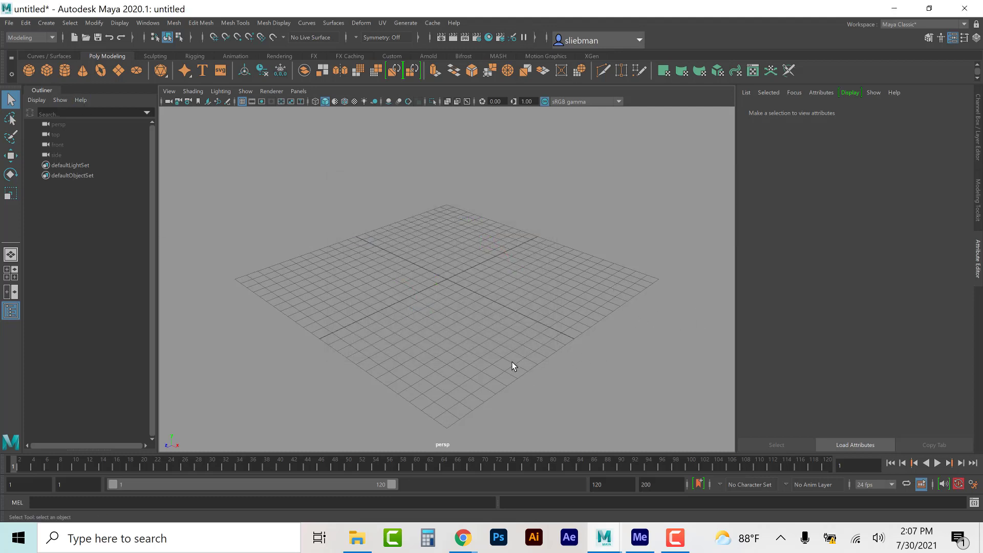
# Step: Extend the playback range to frame 200 and save the Time Slider preferences with playback speed set to 24 fps x 1
pyautogui.moveTo(393, 484); pyautogui.dragTo(581, 484)
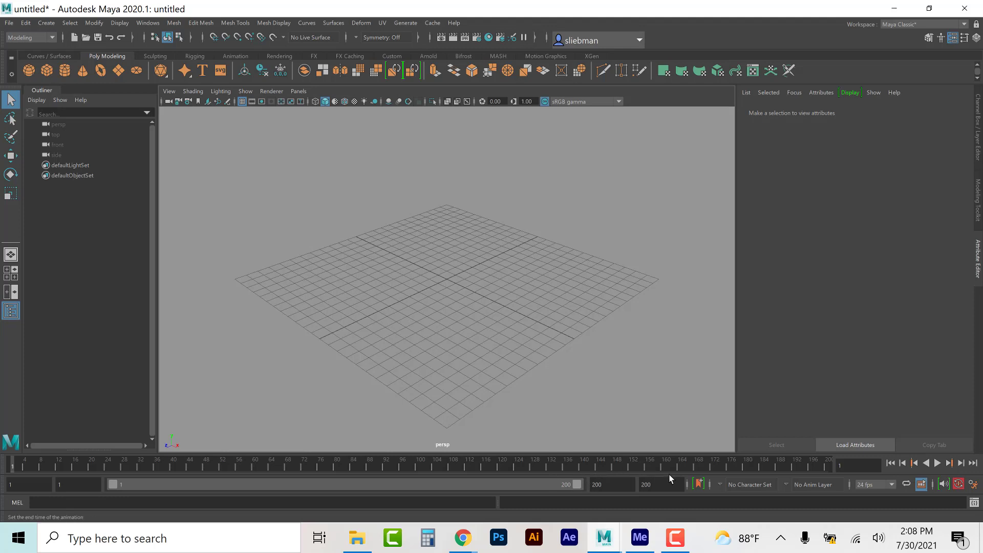
pyautogui.click(974, 485)
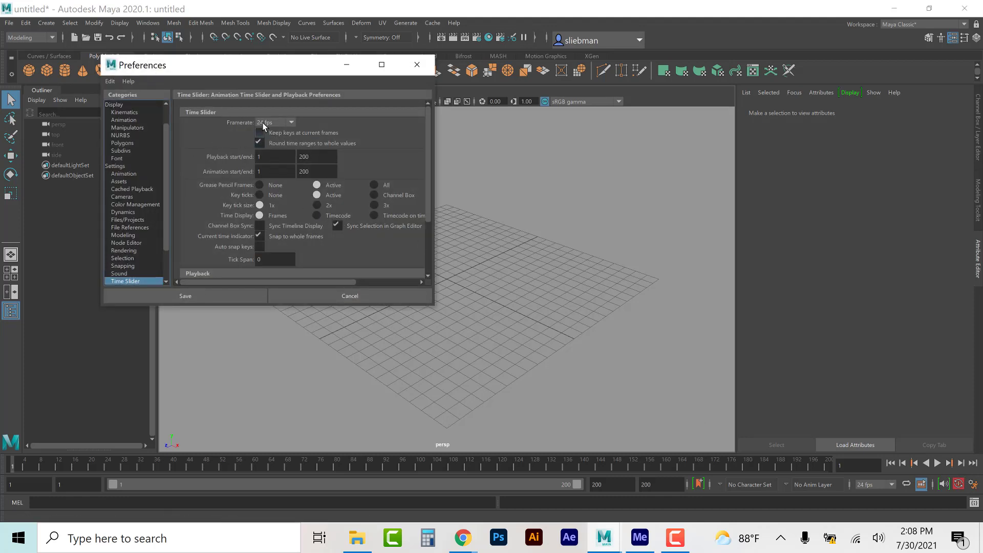
pyautogui.scroll(-2, 297, 221)
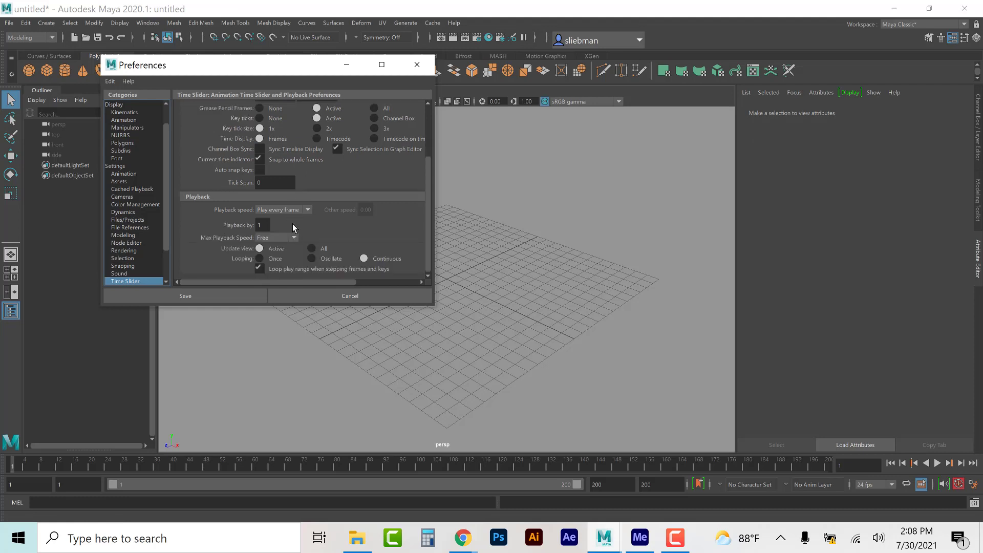
pyautogui.click(278, 210)
pyautogui.click(275, 230)
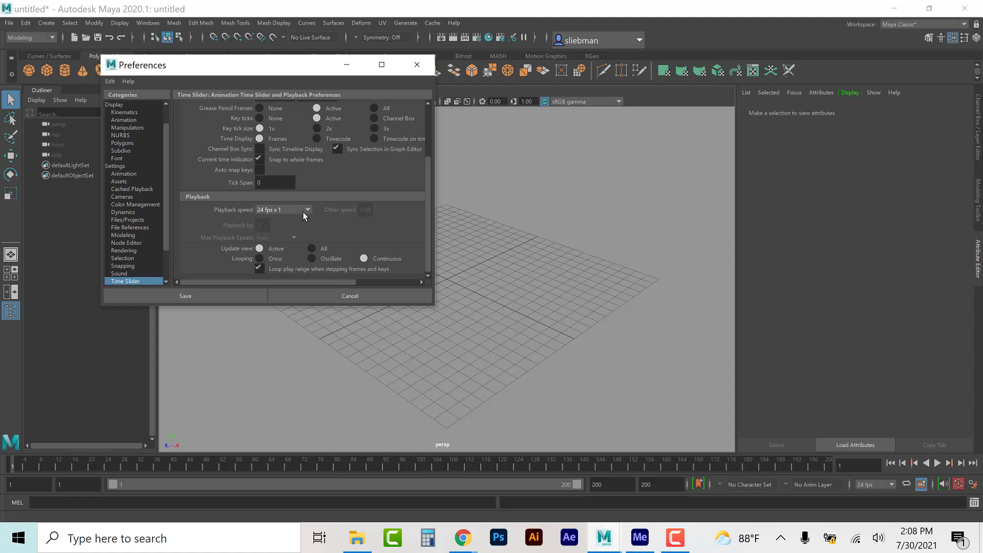
pyautogui.click(290, 211)
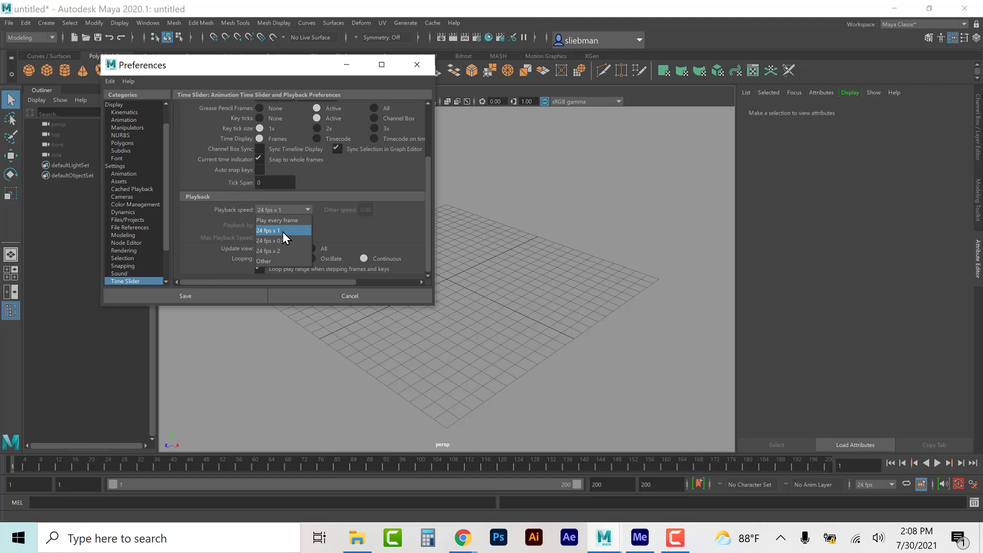
pyautogui.click(282, 231)
pyautogui.click(217, 296)
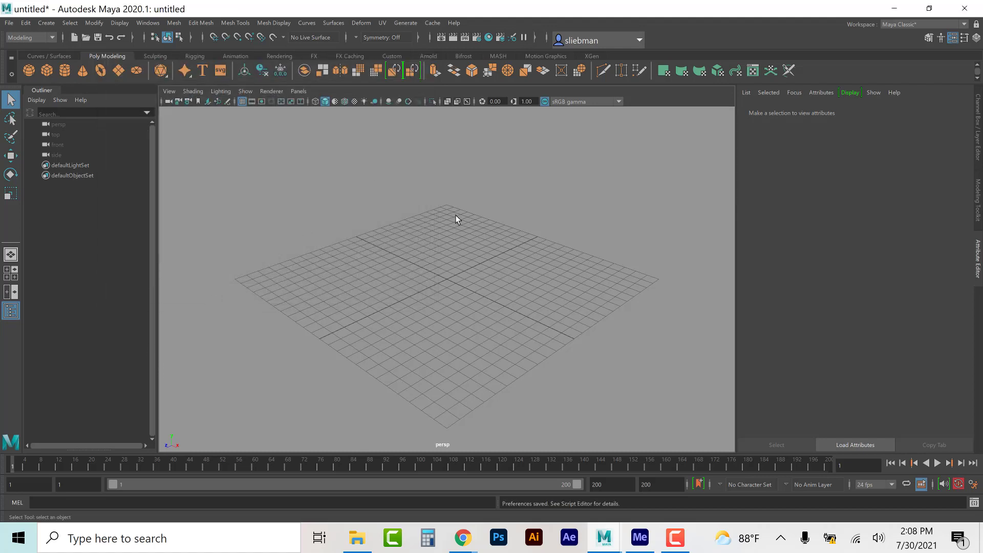
# Step: Hide the Outliner and show it again beside the perspective view
pyautogui.click(16, 316)
pyautogui.click(10, 310)
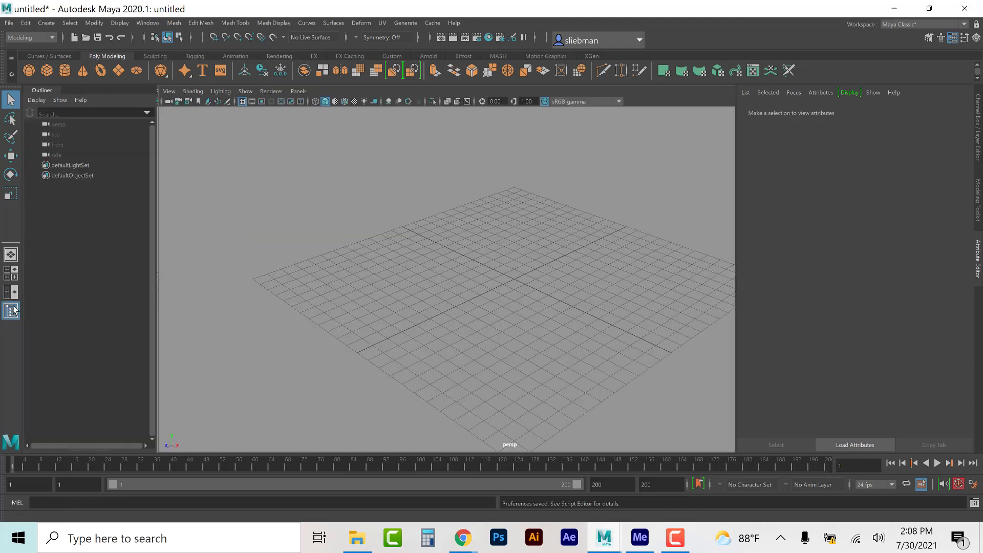
pyautogui.click(10, 310)
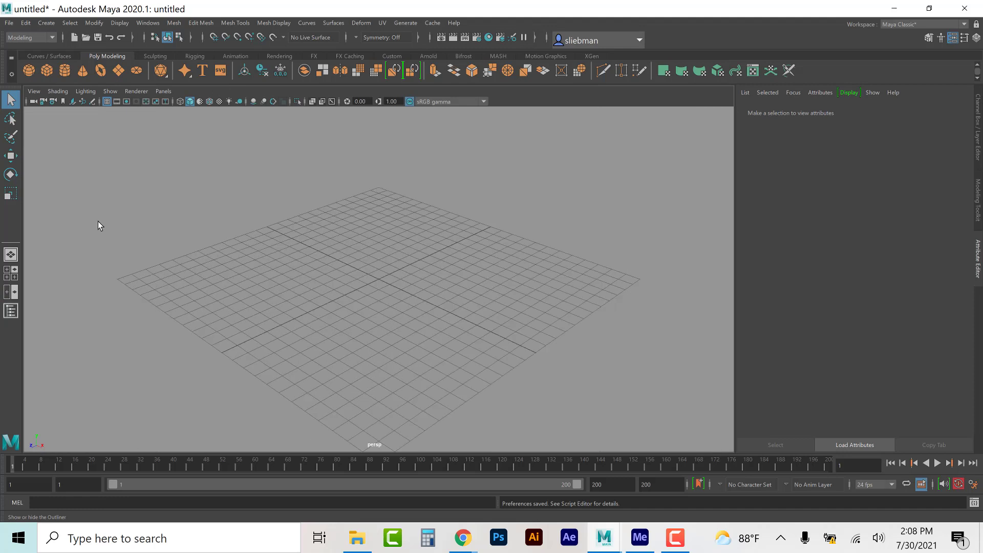
pyautogui.click(10, 310)
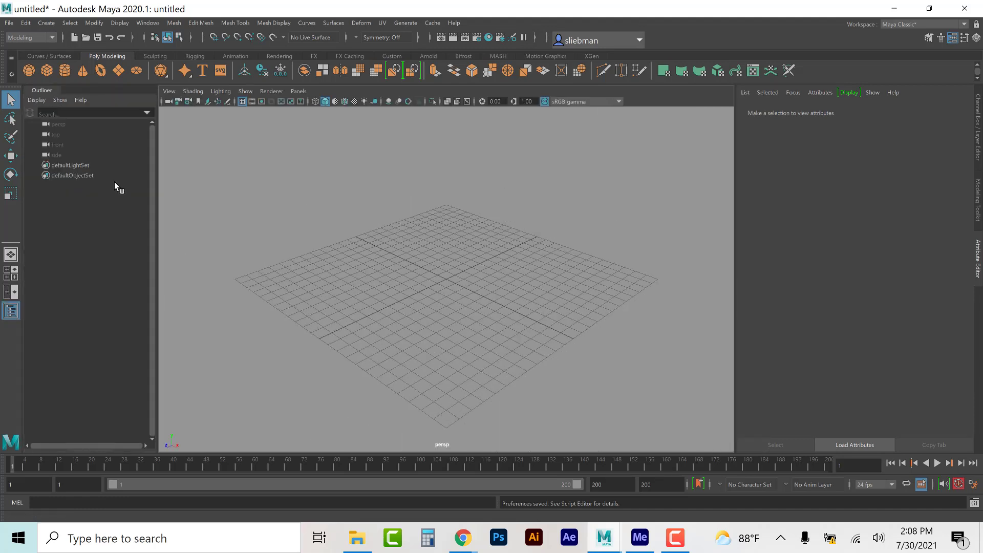
# Step: Start a new project in the Project Window and name it Bouncingball_Project
pyautogui.click(10, 23)
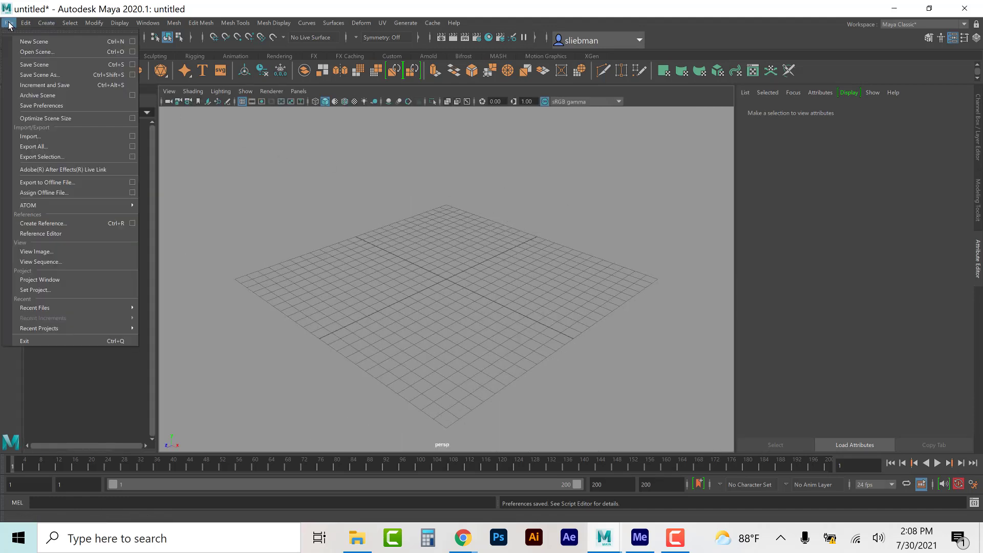
pyautogui.click(59, 278)
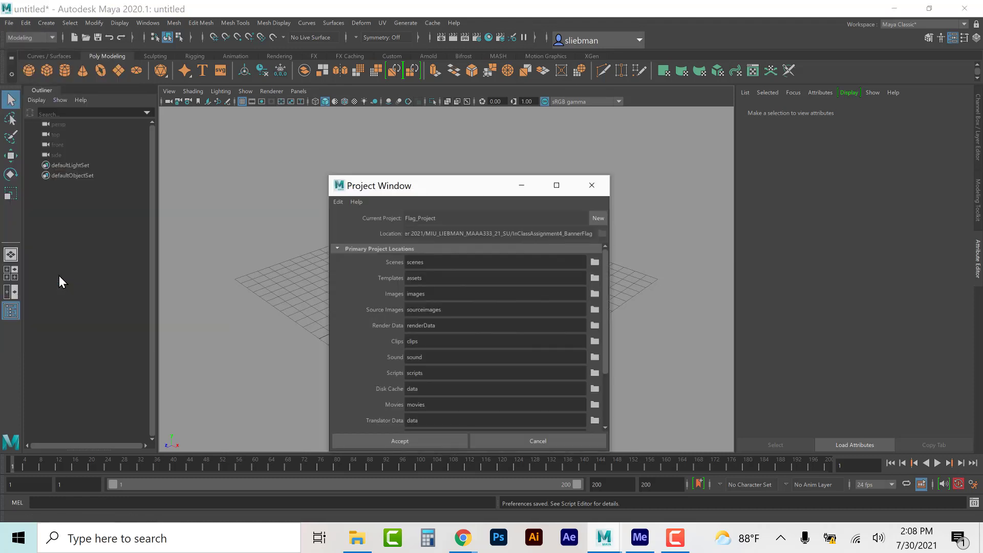
pyautogui.click(597, 218)
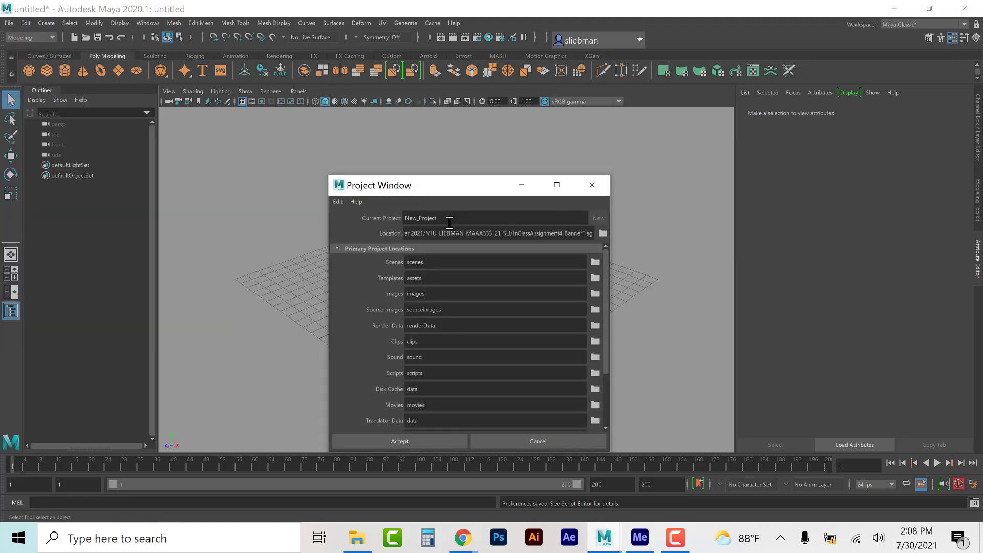
pyautogui.doubleClick(416, 218)
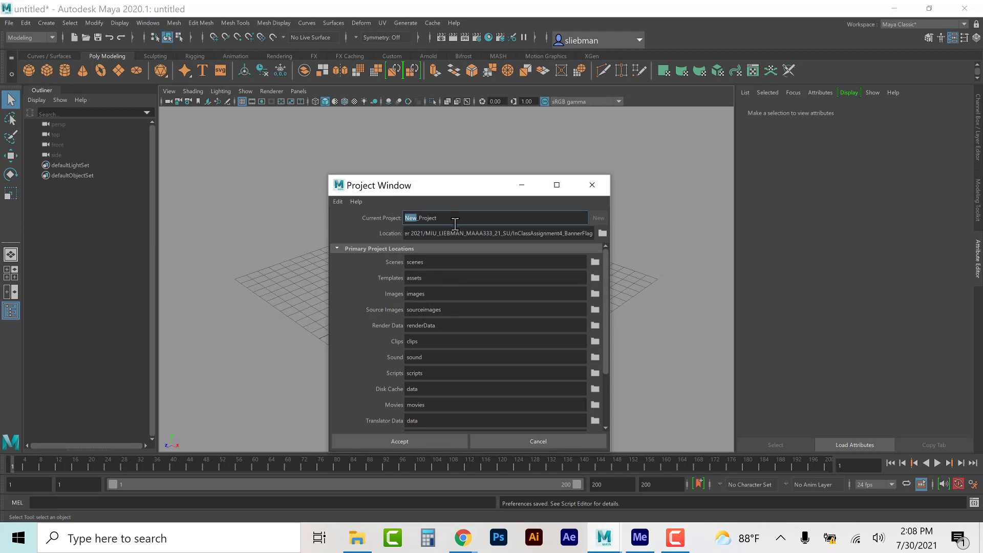
pyautogui.write('Bouncingball')
# Step: Set the new project's location to the Module2_Heavy vs Light folder inside the MAAA232 course folder
pyautogui.click(603, 234)
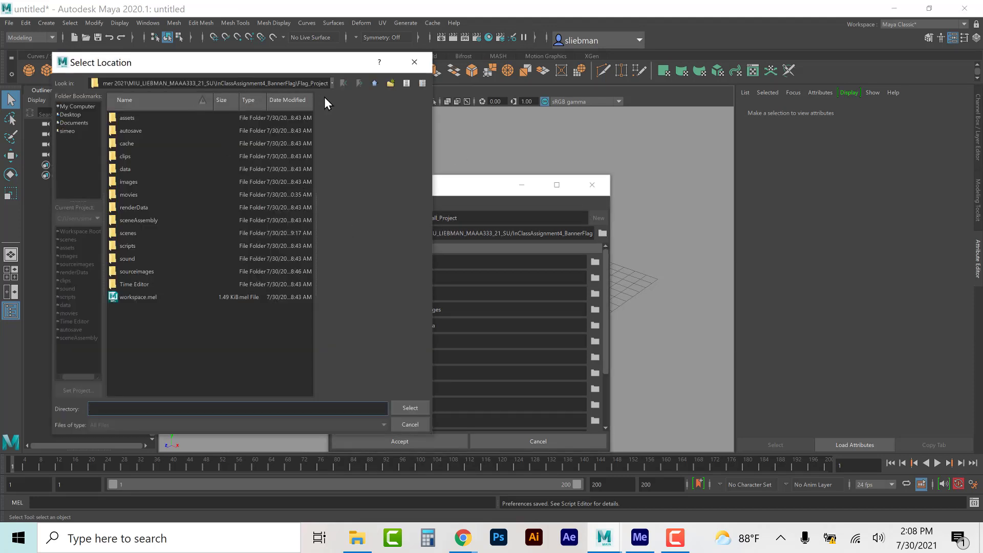
pyautogui.click(372, 82)
pyautogui.click(372, 82)
pyautogui.click(373, 82)
pyautogui.doubleClick(199, 154)
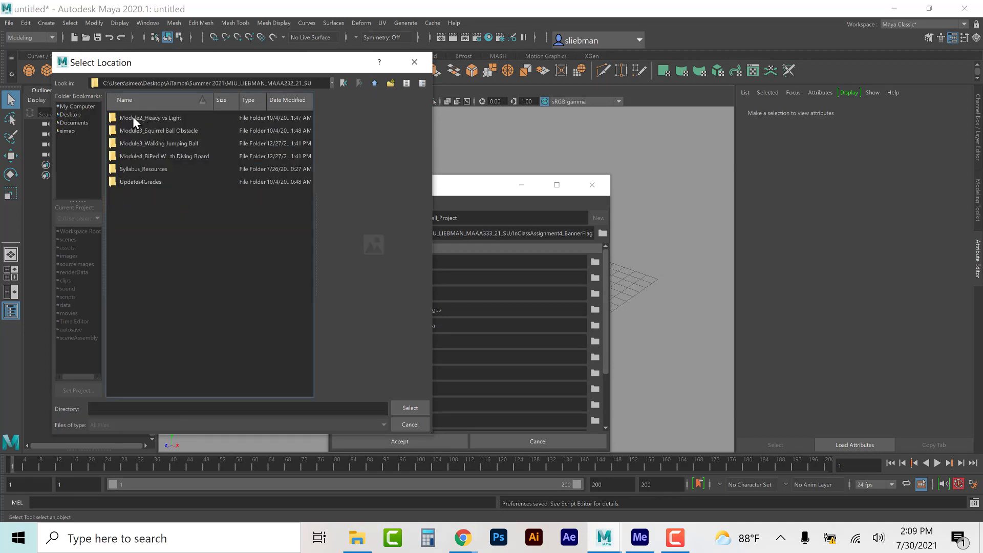
pyautogui.doubleClick(151, 118)
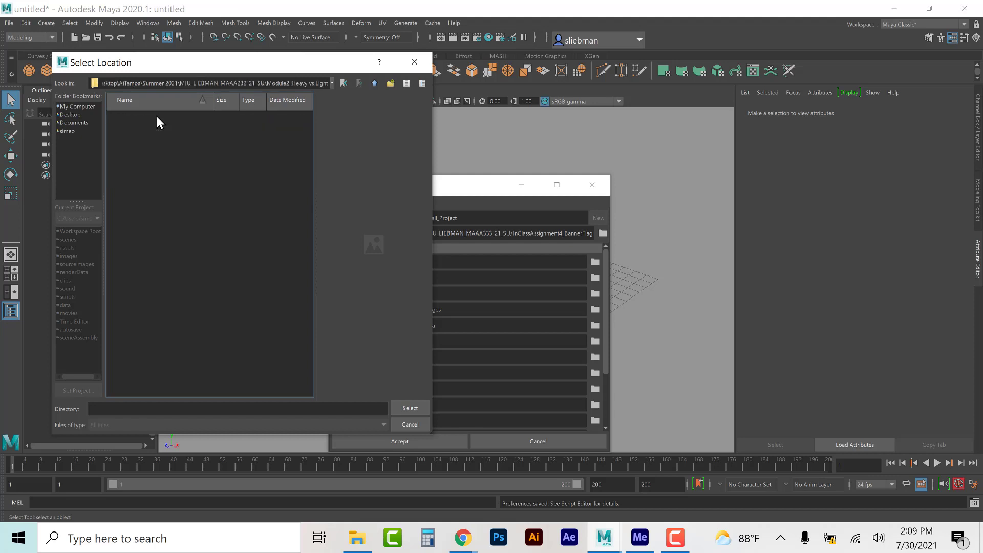
pyautogui.click(410, 408)
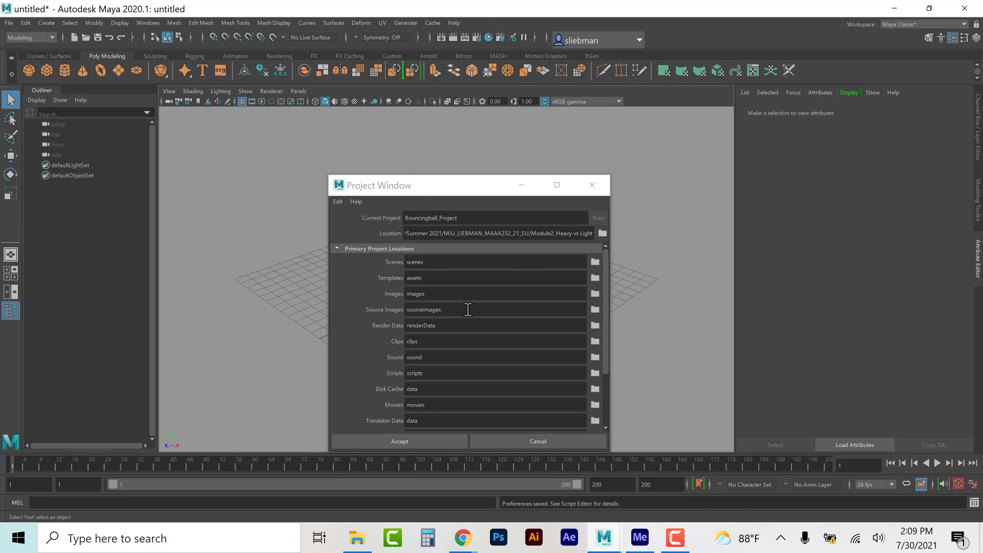
# Step: Review the default primary project locations and accept them to create the project
pyautogui.scroll(-1, 434, 302)
pyautogui.scroll(-2, 434, 301)
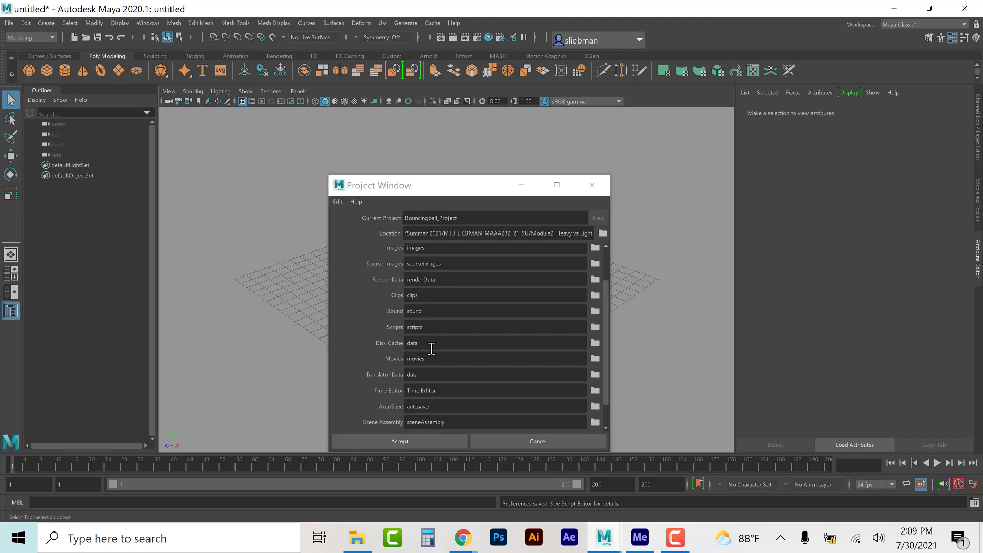
pyautogui.click(432, 442)
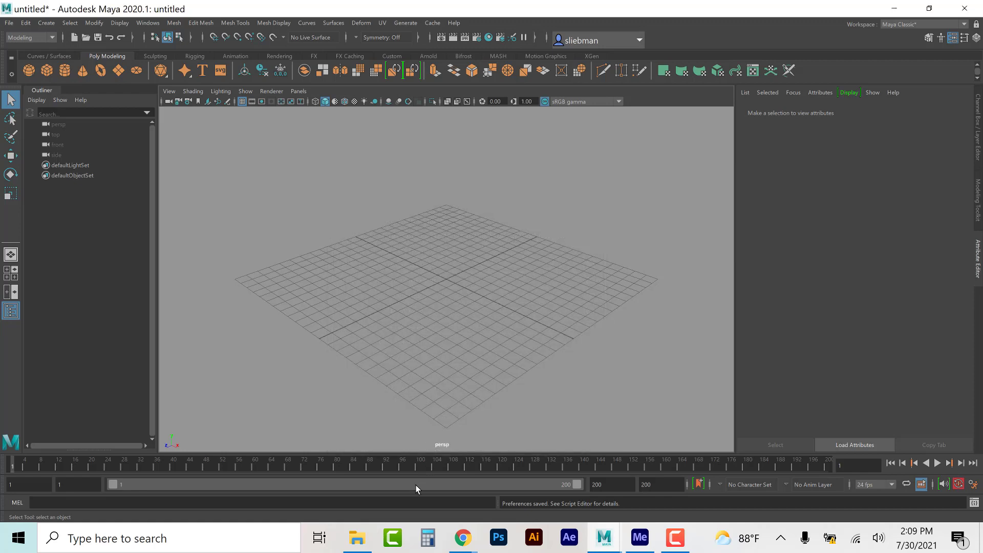
# Step: Switch to the Module 2 course page in Chrome, download the Ultimate_Ball_v1.0.1 file, and return to the assignment resources
pyautogui.moveTo(463, 538)
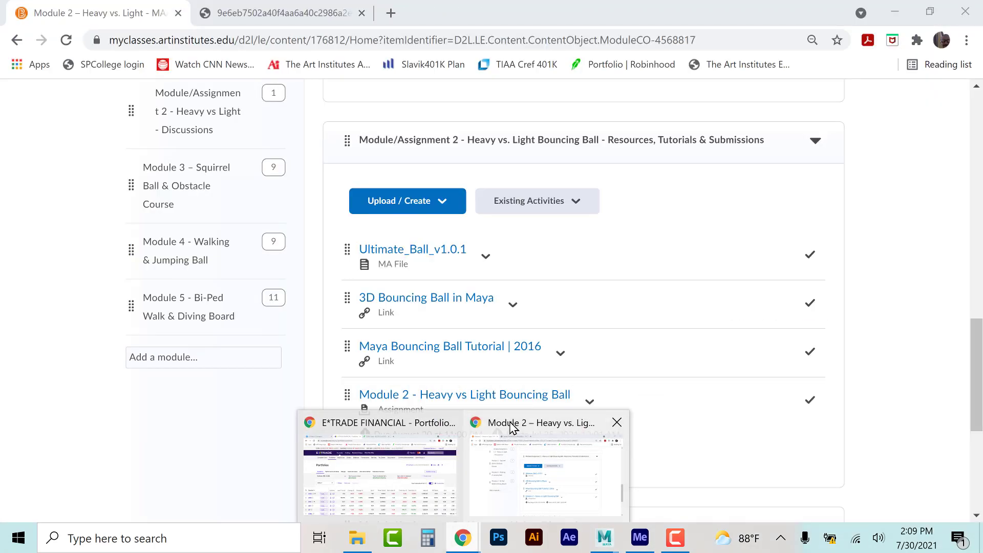
pyautogui.click(512, 429)
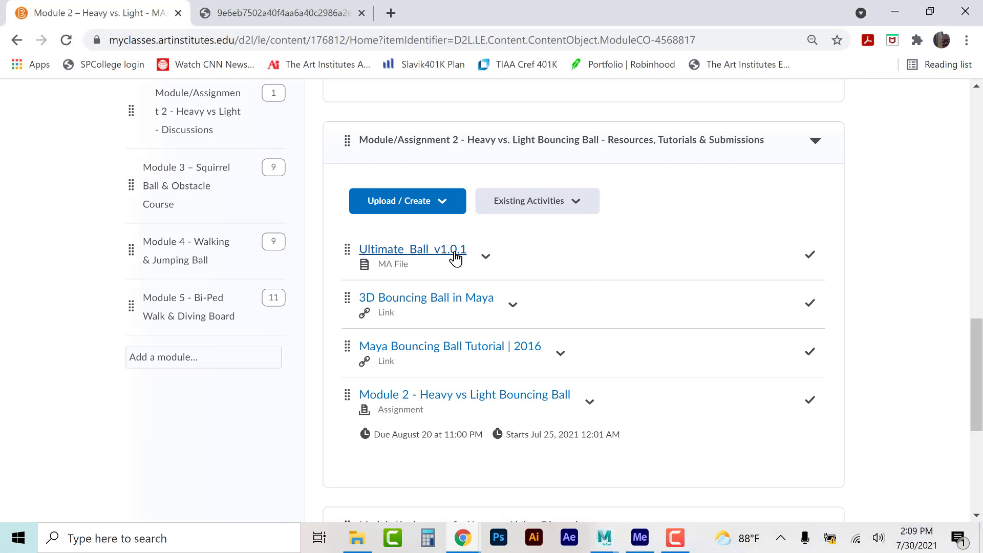
pyautogui.click(456, 255)
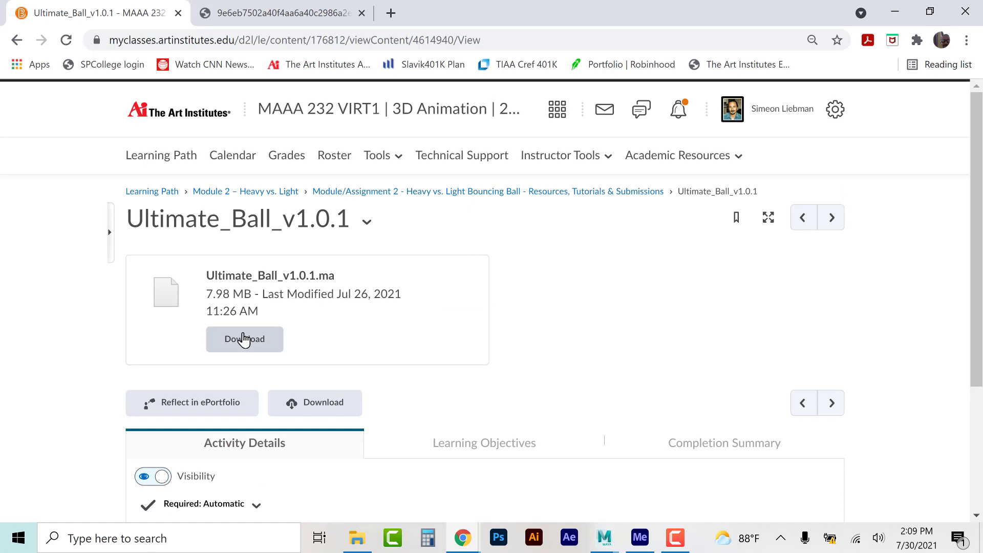
pyautogui.click(244, 342)
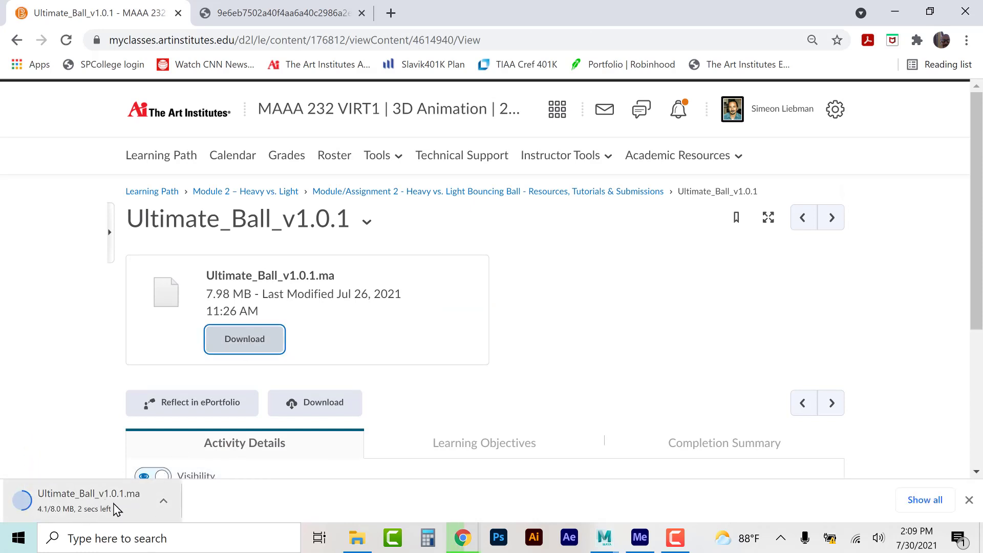
pyautogui.click(511, 198)
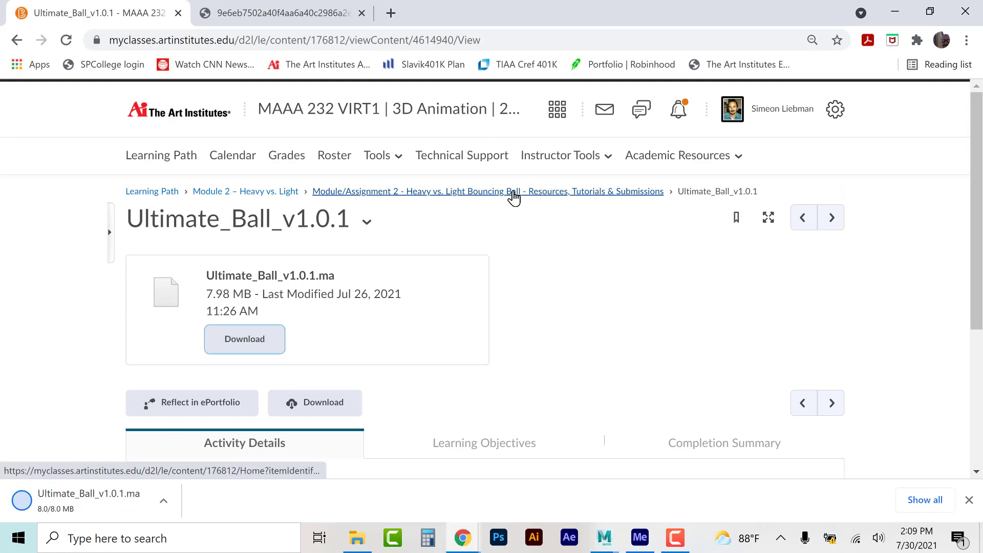
# Step: Switch to File Explorer and select the downloaded Ultimate_Ball_v1.0.1 file in the Downloads folder
pyautogui.click(357, 538)
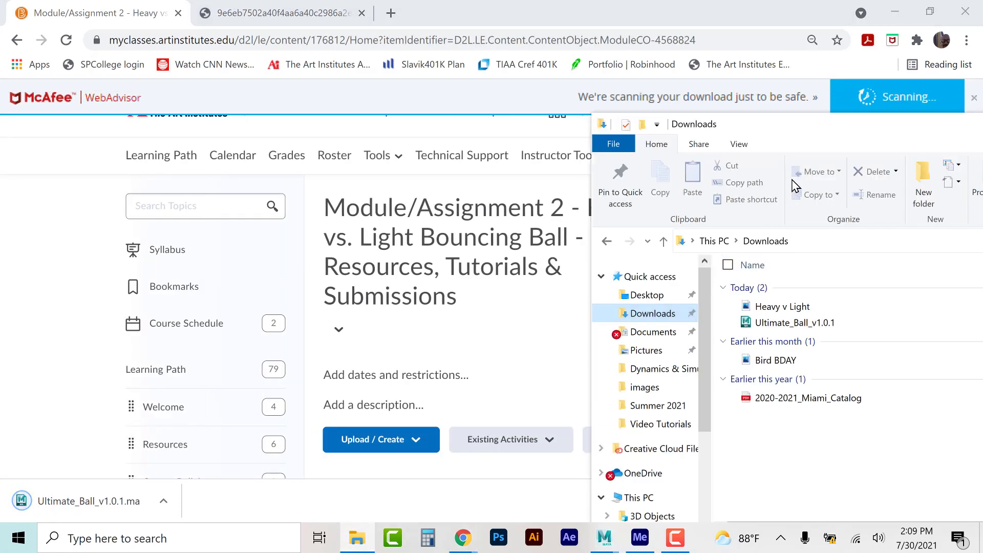
pyautogui.click(774, 325)
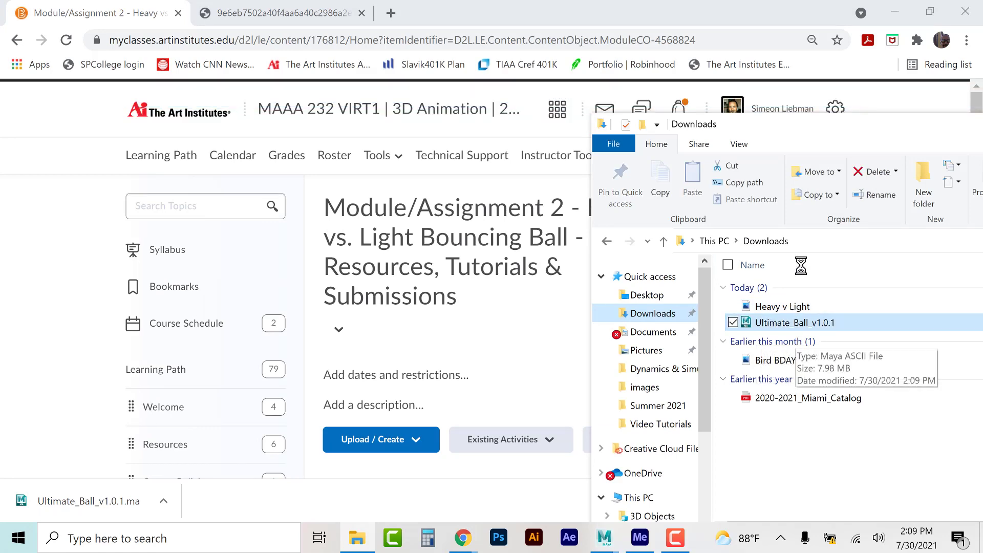
pyautogui.moveTo(591, 123); pyautogui.dragTo(275, 122)
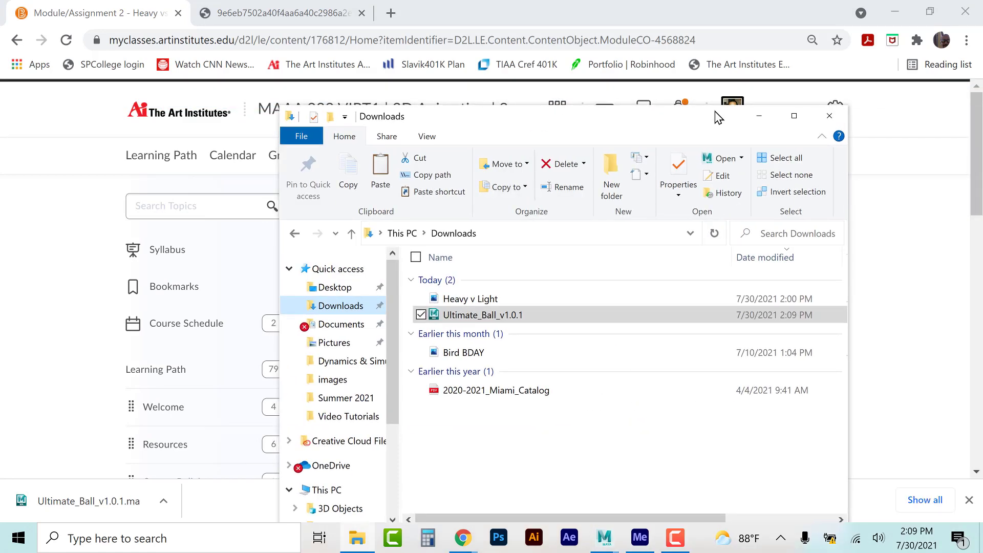
pyautogui.click(759, 115)
pyautogui.moveTo(362, 540)
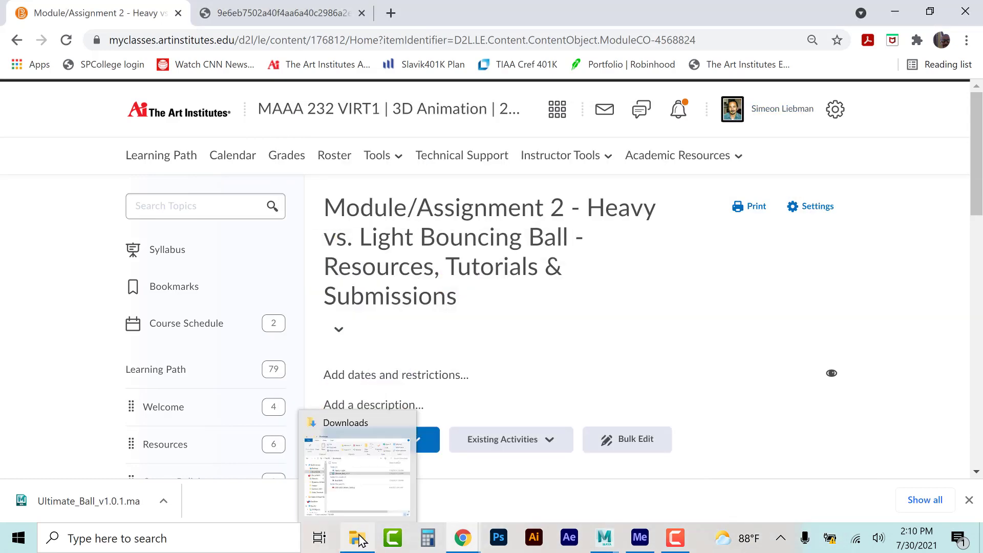
pyautogui.click(351, 427)
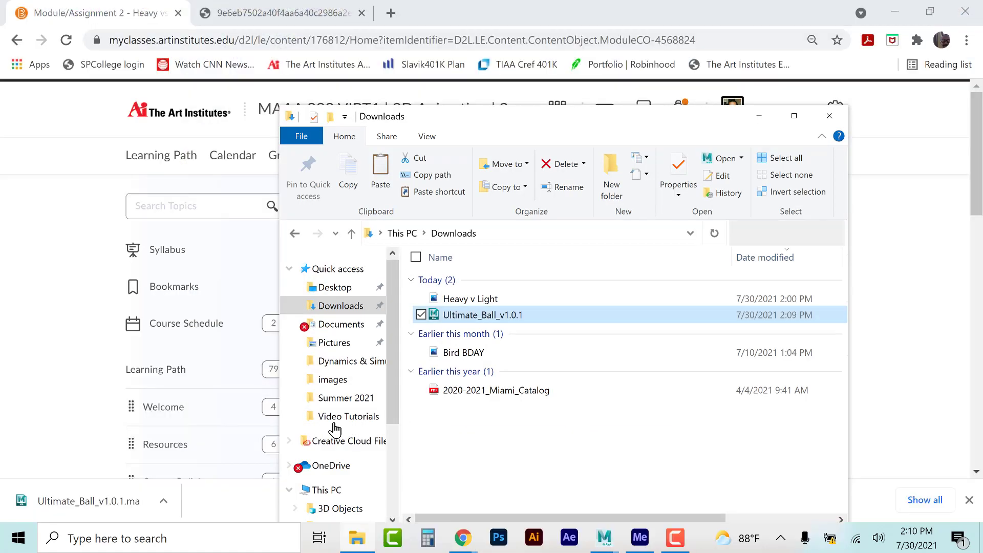
# Step: Open the scenes folder of Bouncingball_Project inside Module2_Heavy vs Light in the Summer 2021 course folder
pyautogui.click(343, 288)
pyautogui.click(381, 398)
pyautogui.doubleClick(496, 329)
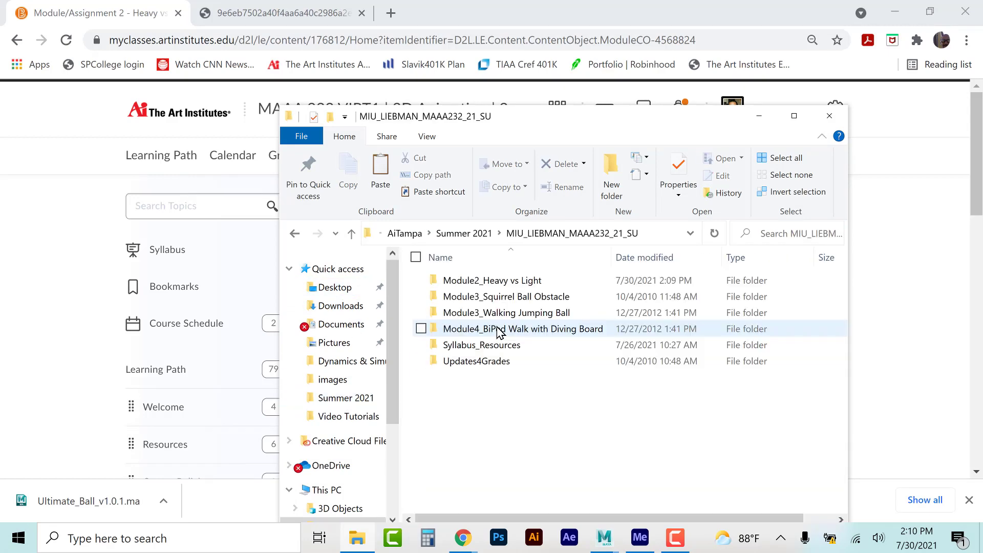
pyautogui.doubleClick(492, 285)
pyautogui.doubleClick(493, 281)
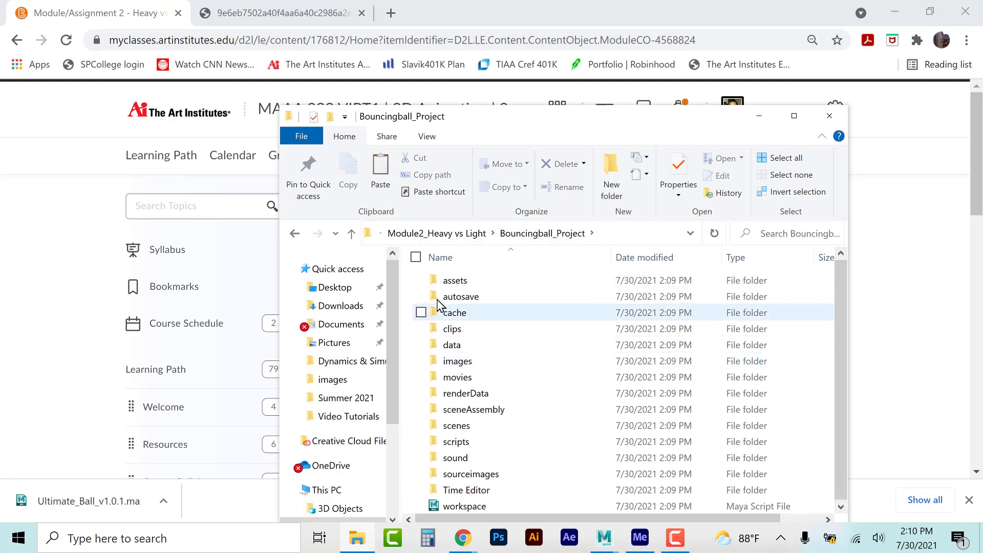
pyautogui.click(454, 282)
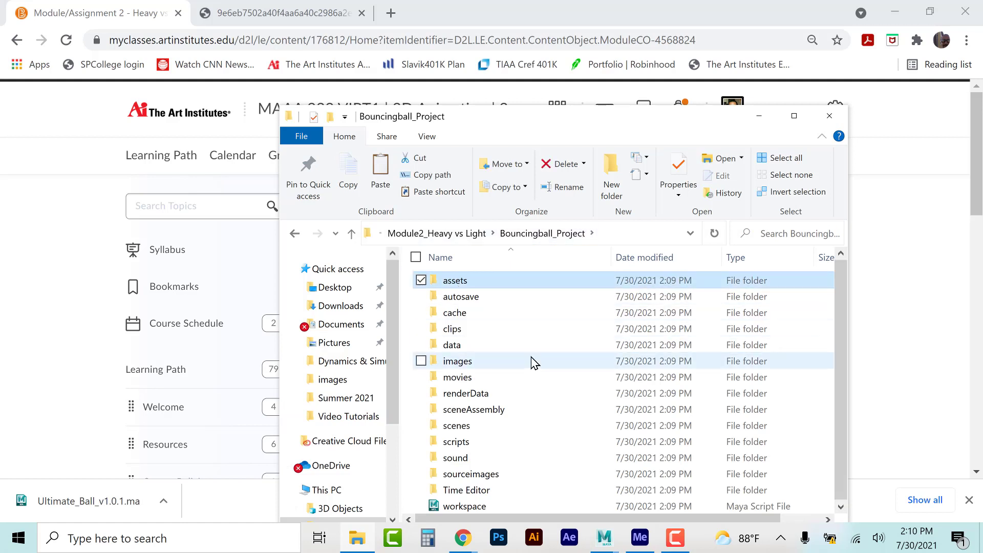
pyautogui.doubleClick(467, 429)
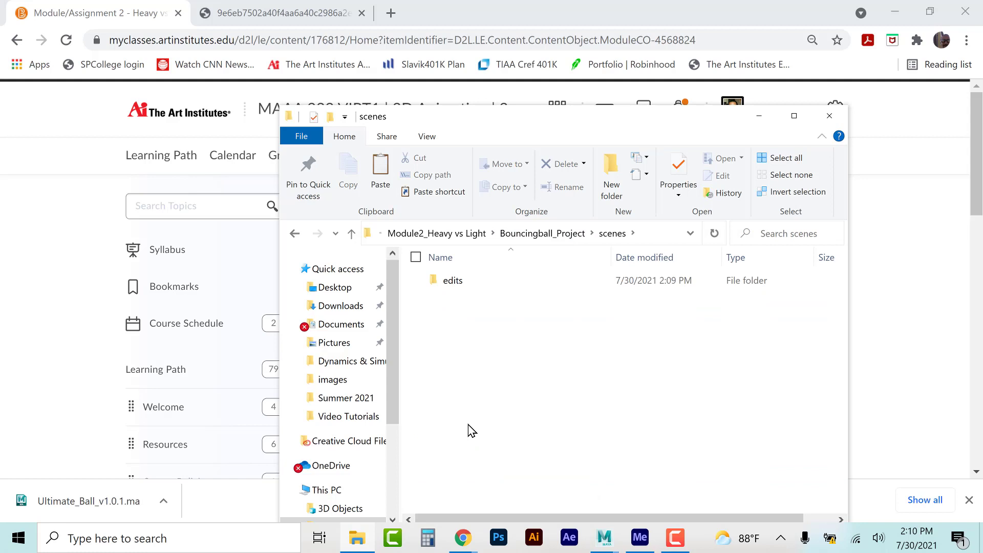
# Step: Paste the copied Downloads folder into scenes and delete everything in it except Ultimate_Ball_v1.0.1
pyautogui.hotkey('ctrl', 'v')
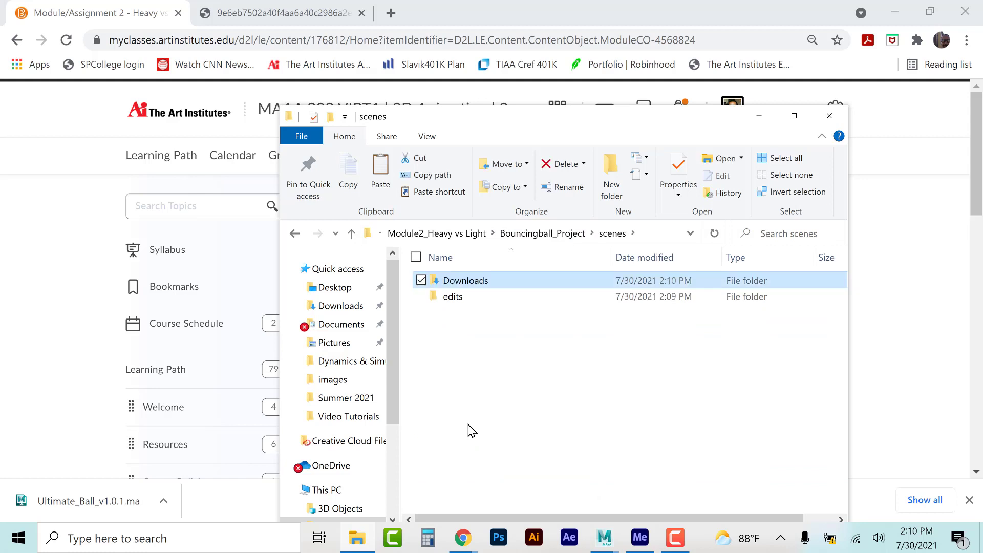
pyautogui.doubleClick(468, 282)
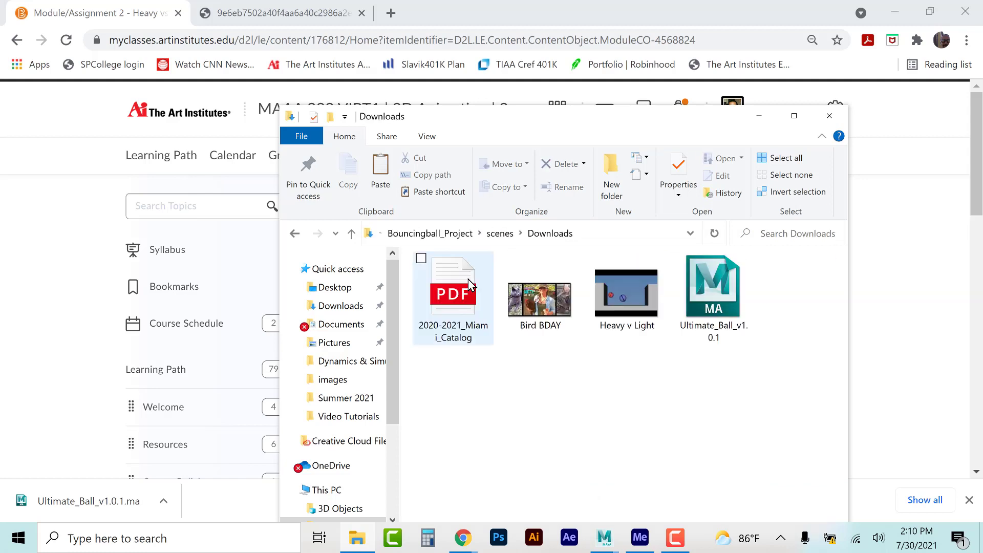
pyautogui.moveTo(441, 377); pyautogui.dragTo(538, 305)
pyautogui.press('Delete')
pyautogui.click(449, 290)
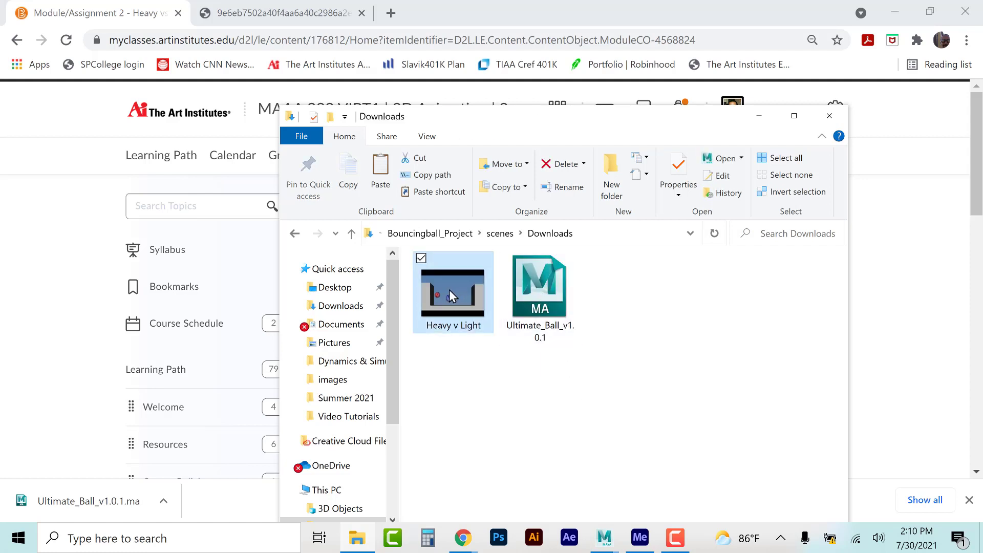
pyautogui.press('Delete')
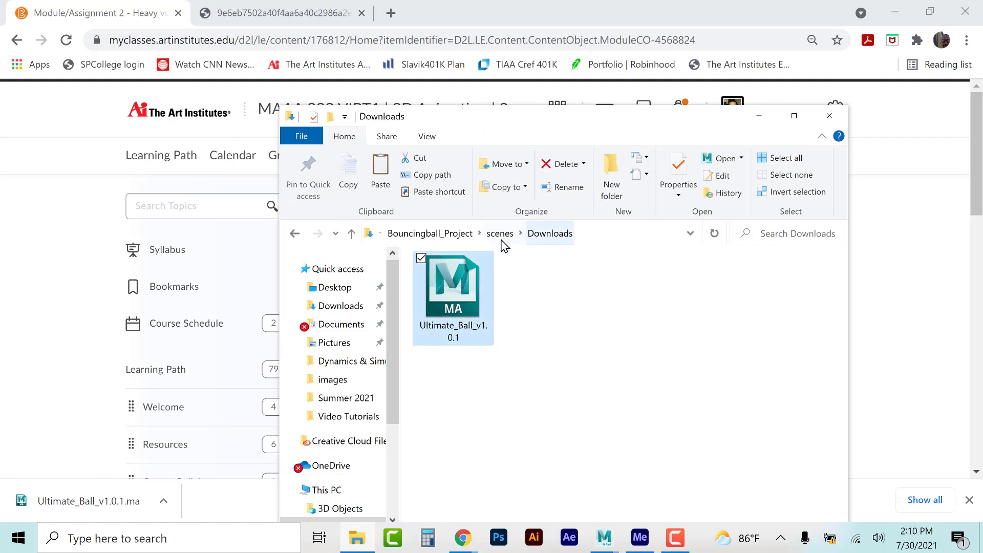
# Step: Move Ultimate_Ball_v1.0.1 up into the scenes folder and delete the leftover Downloads folder there
pyautogui.moveTo(492, 293); pyautogui.dragTo(500, 233)
pyautogui.click(505, 235)
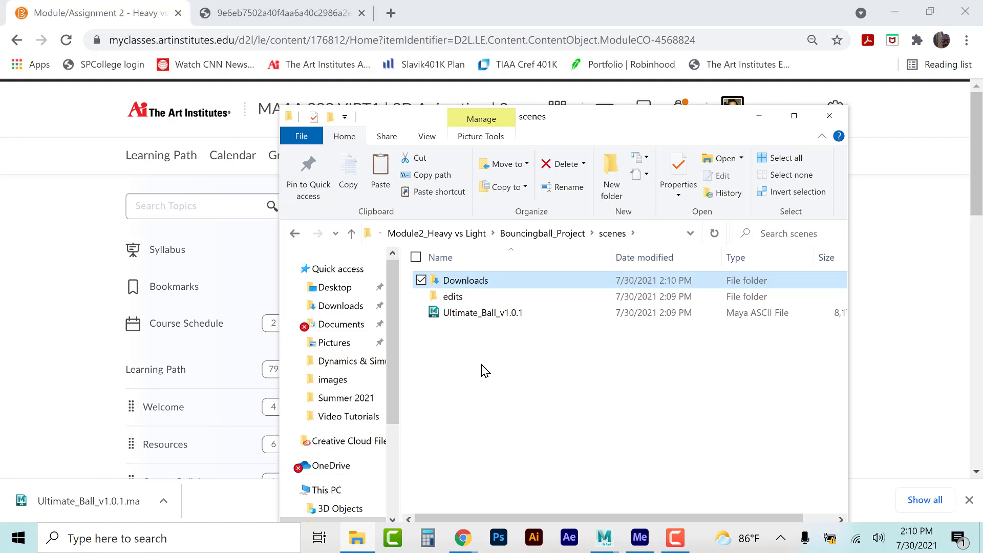
pyautogui.click(477, 302)
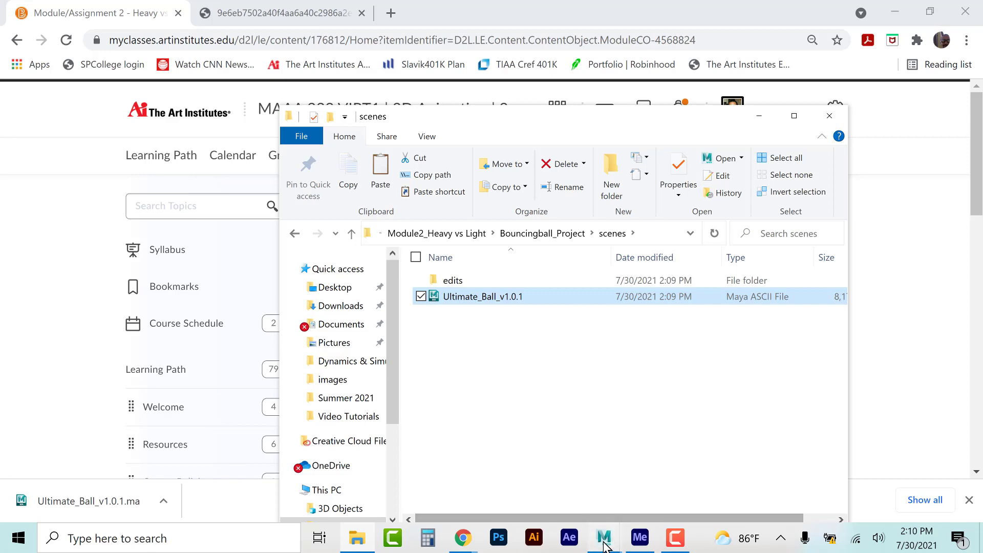
# Step: Switch to Maya, import Ultimate_Ball_v1.0.1.ma from the project's scenes folder, and extend the playback range to frame 299
pyautogui.moveTo(604, 537)
pyautogui.click(668, 418)
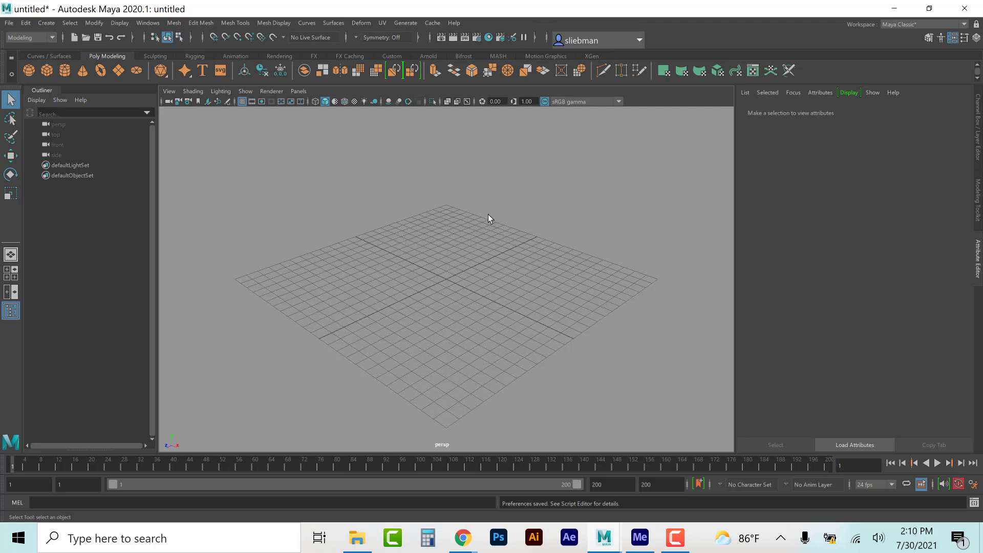
pyautogui.click(9, 24)
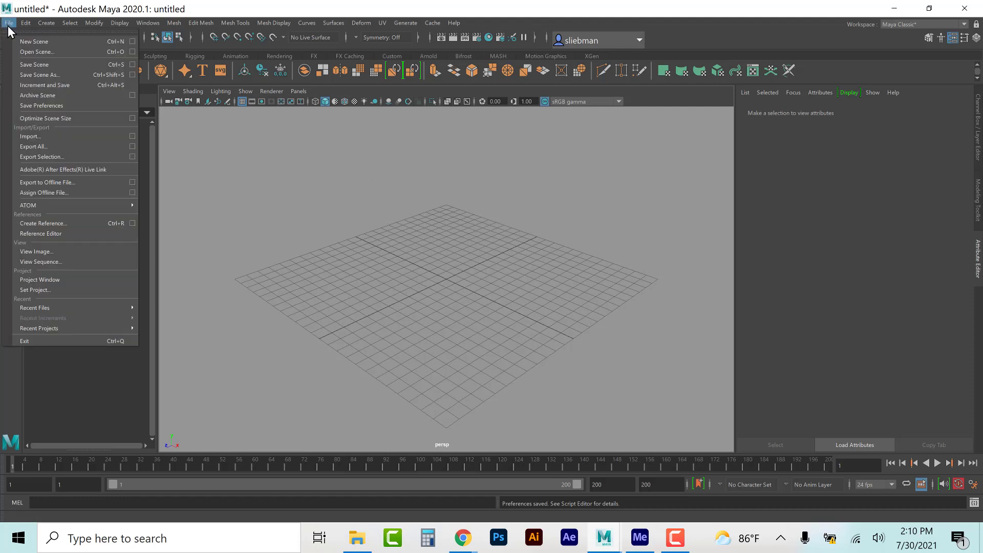
pyautogui.click(28, 136)
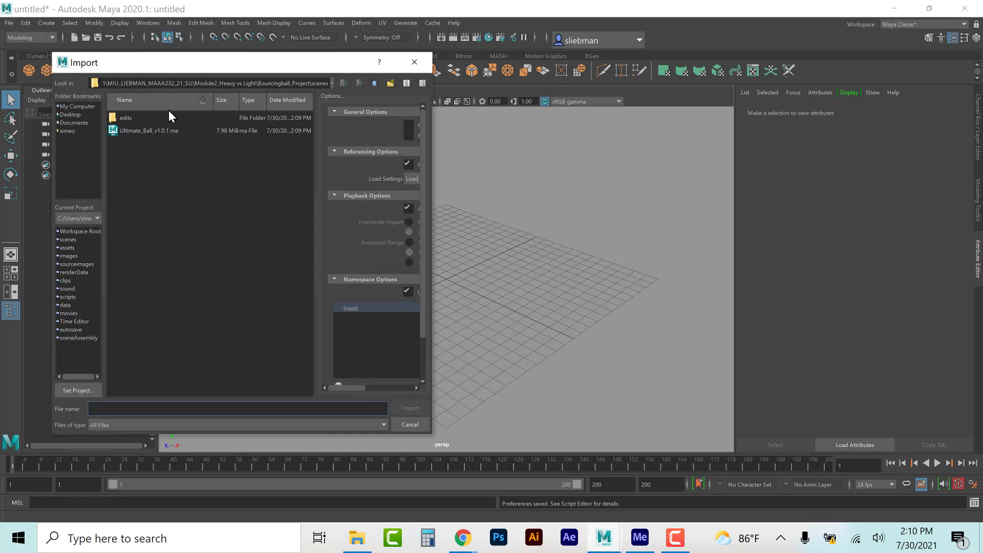
pyautogui.click(156, 130)
pyautogui.click(420, 408)
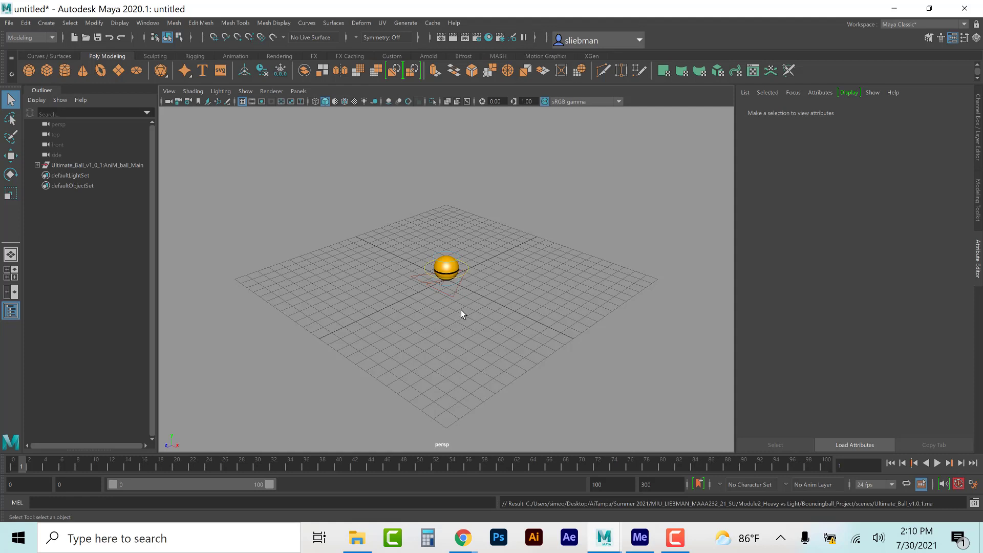
pyautogui.moveTo(270, 484); pyautogui.dragTo(576, 484)
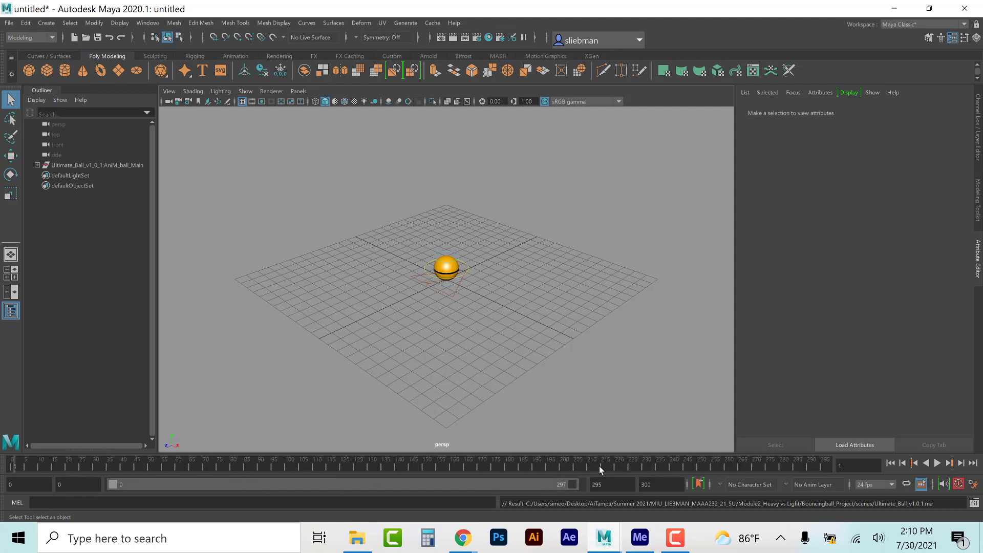
# Step: Select the ball's main control curve, show its channels in the Channel Box, and deselect it
pyautogui.scroll(1, 466, 350)
pyautogui.scroll(5, 465, 343)
pyautogui.keyDown('alt'); pyautogui.moveTo(463, 341); pyautogui.dragTo(456, 312); pyautogui.keyUp('alt')
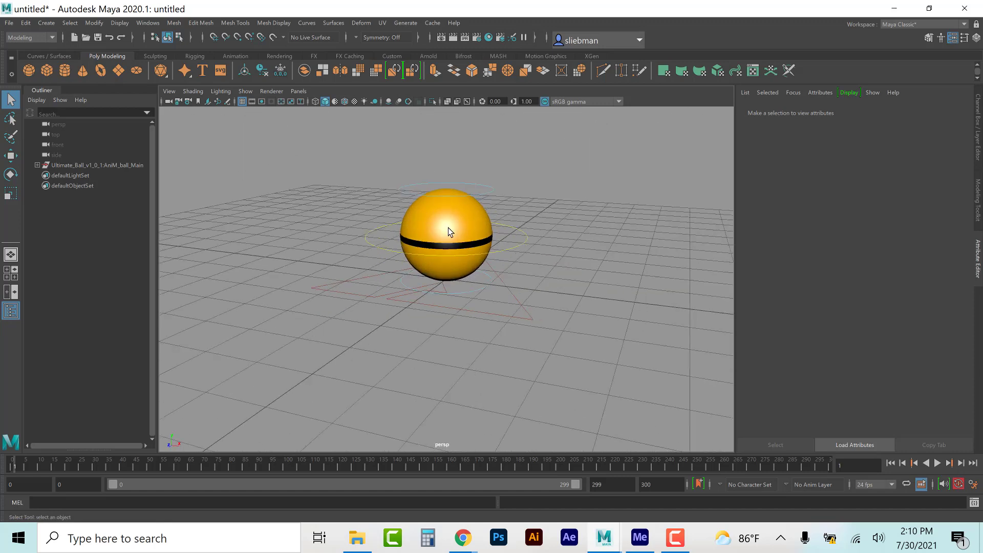
pyautogui.click(521, 238)
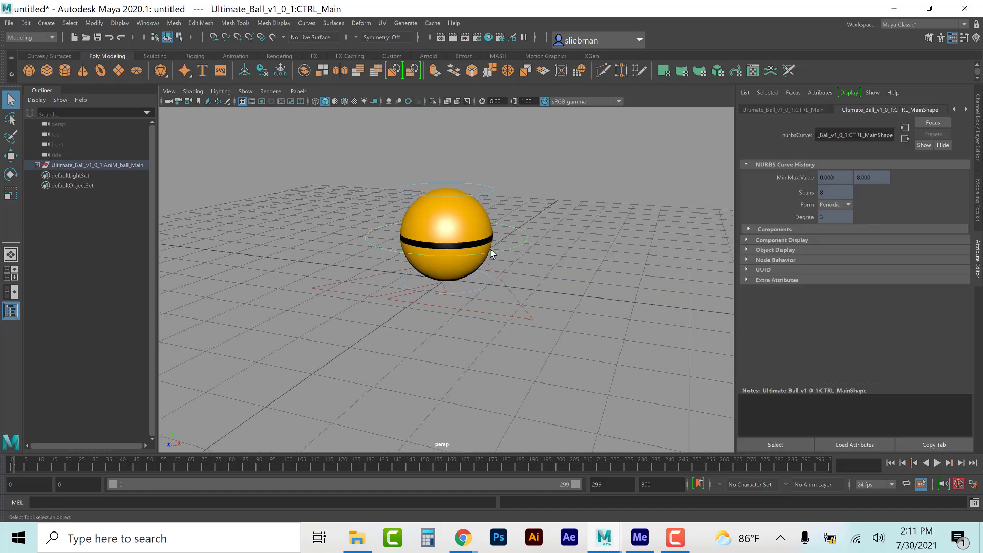
pyautogui.hotkey('ctrl', 'a')
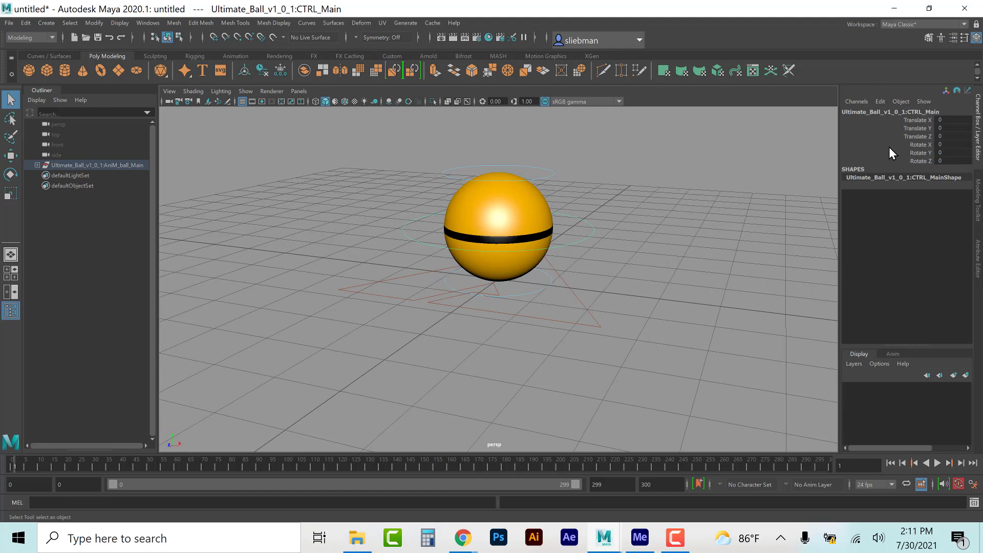
pyautogui.click(615, 255)
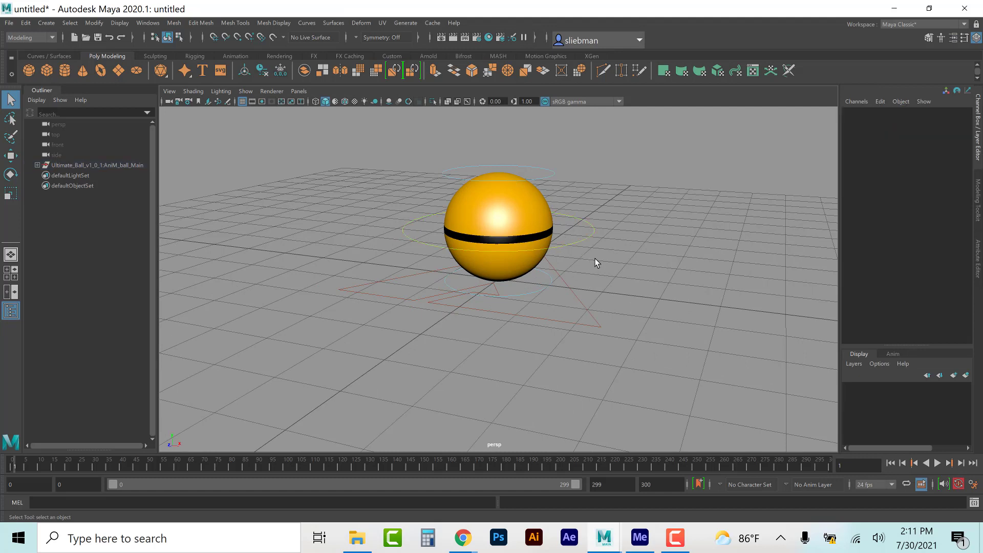
# Step: Expand the ball rig's hierarchy in the Outliner and inspect its root control, control group and mesh group
pyautogui.keyDown('alt'); pyautogui.moveTo(616, 280); pyautogui.dragTo(378, 235); pyautogui.keyUp('alt')
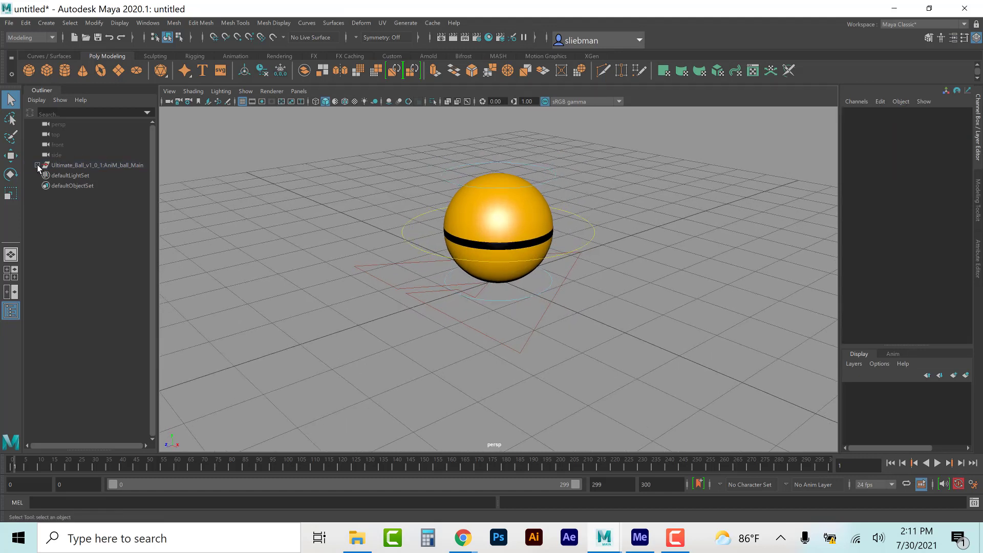
pyautogui.click(38, 165)
pyautogui.click(44, 186)
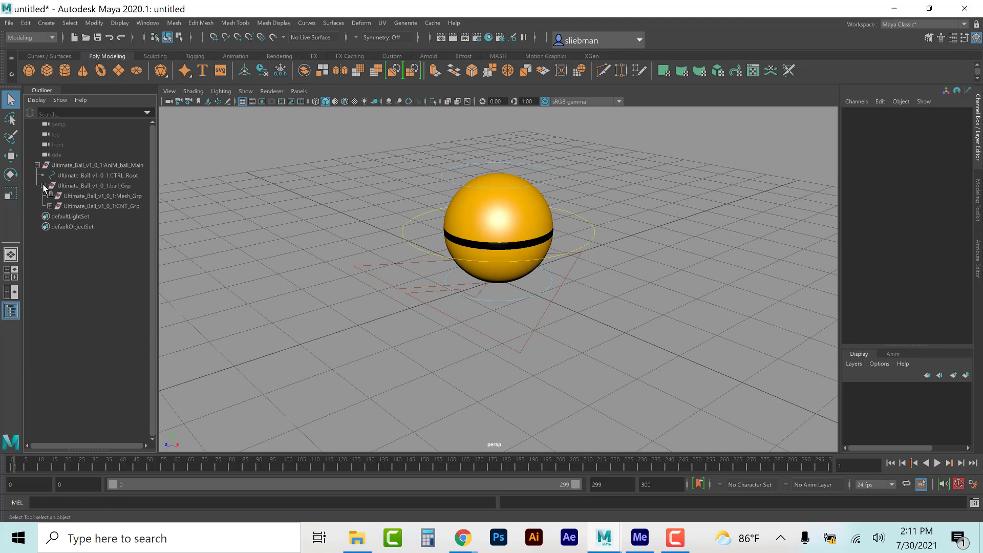
pyautogui.click(49, 206)
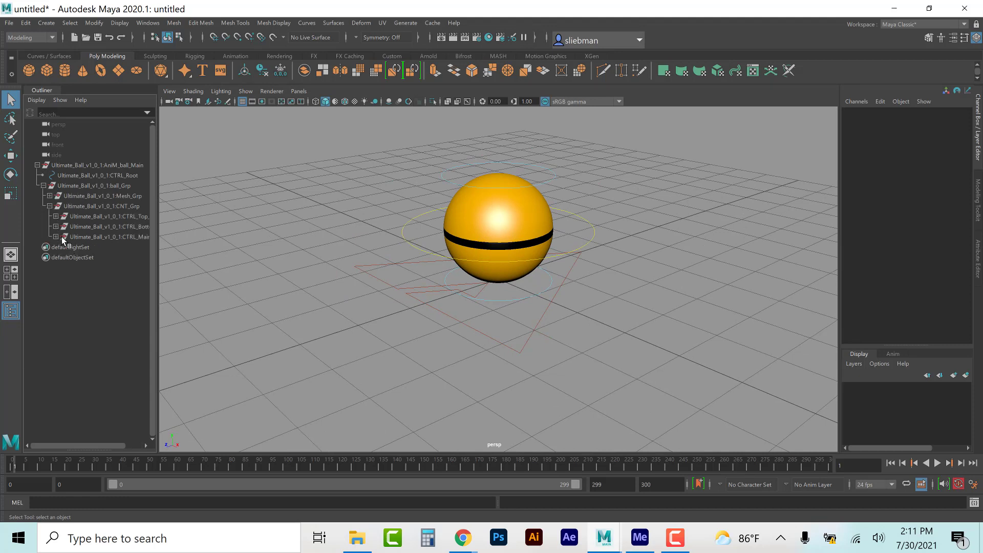
pyautogui.click(97, 176)
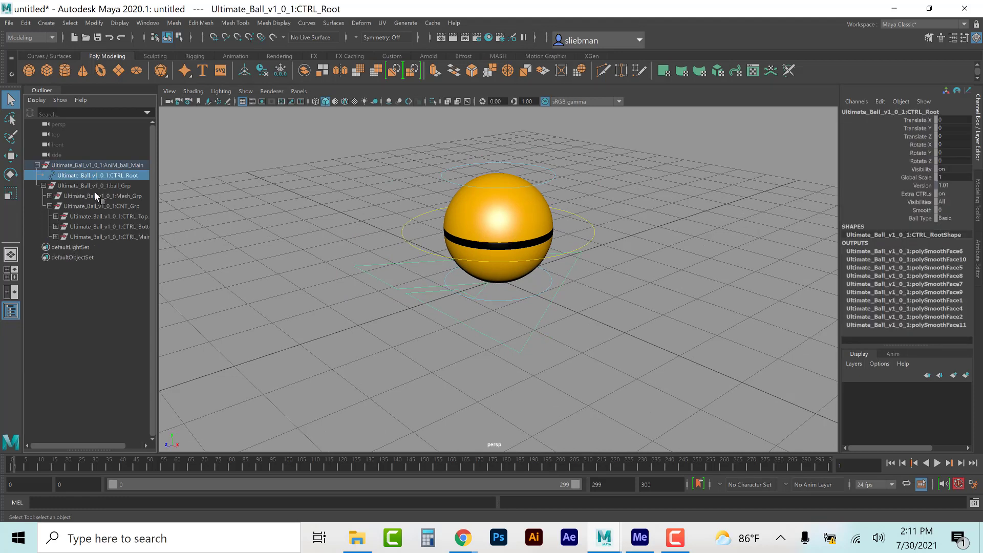
pyautogui.click(94, 194)
pyautogui.click(94, 207)
pyautogui.click(97, 196)
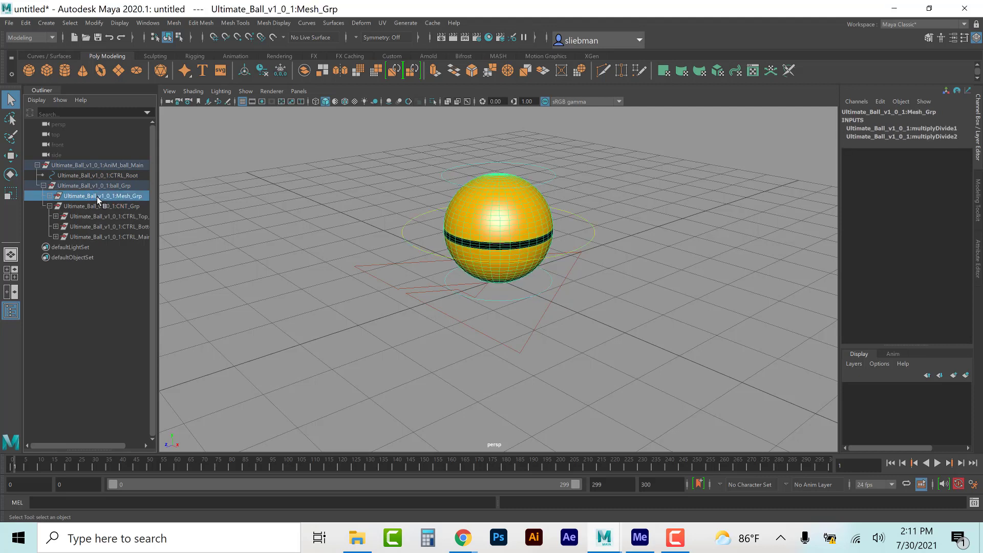
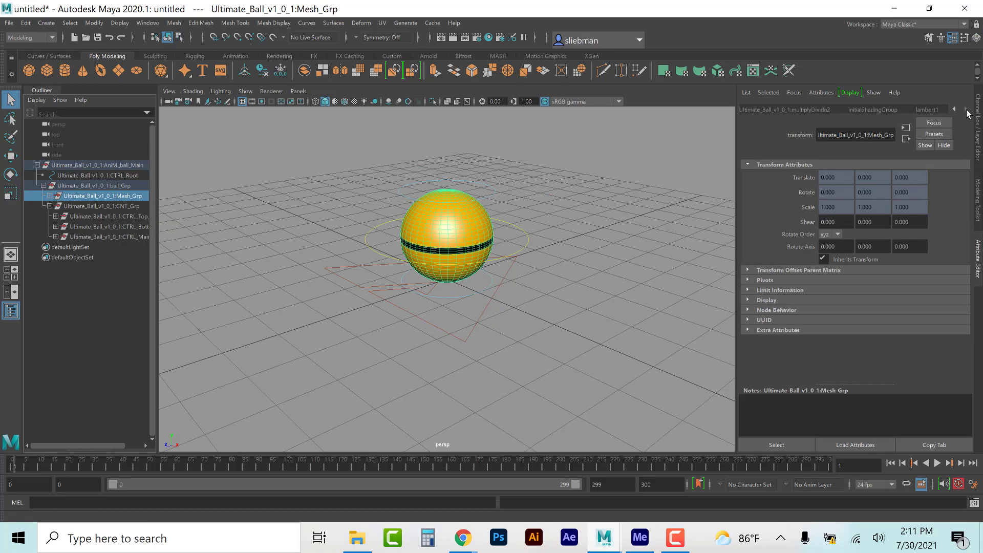
# Step: Inspect the mesh group's initialShadingGroup and its lambert1 surface material, and clear the selection
pyautogui.click(854, 111)
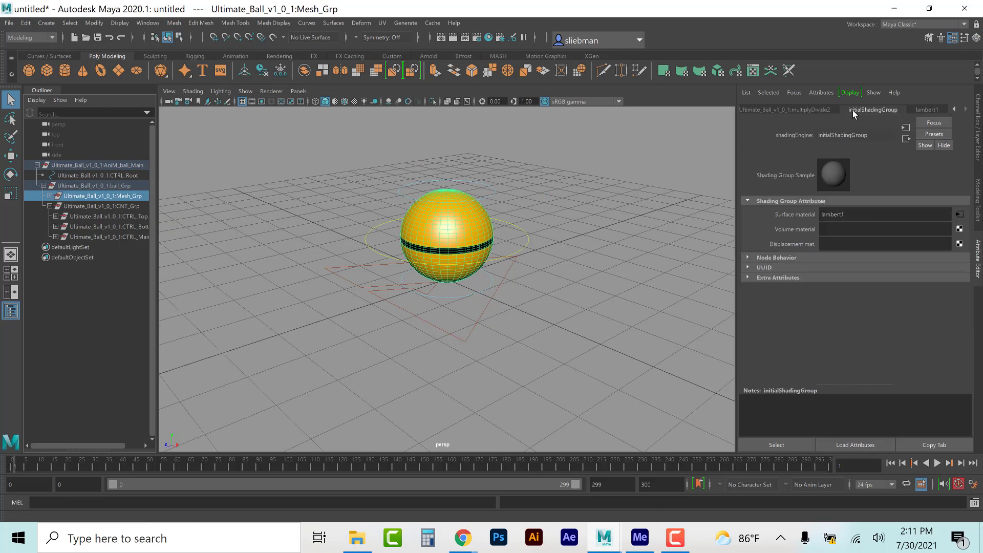
pyautogui.click(959, 215)
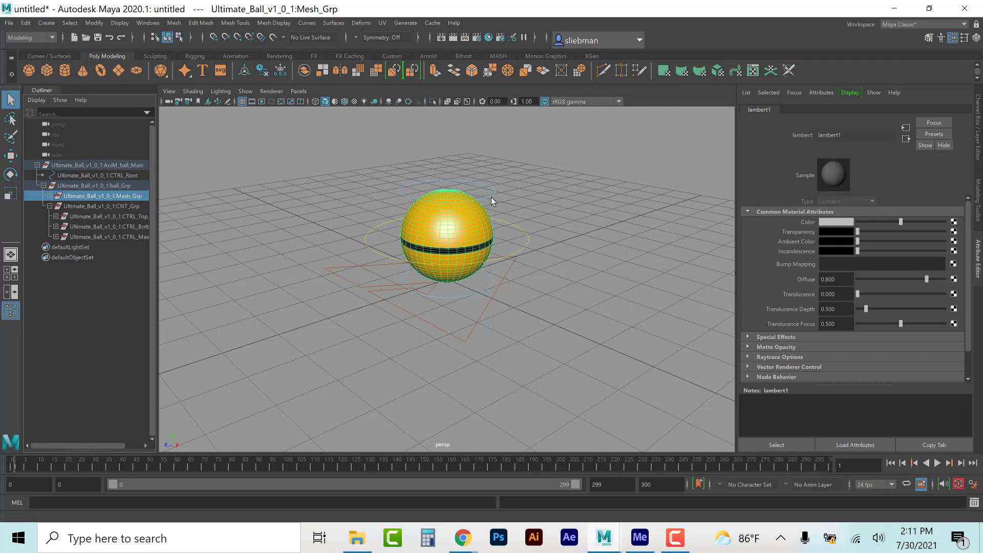
pyautogui.click(361, 204)
# Step: Examine the attributes of the multiplyDivide2 and multiplyDivide1 nodes connected to the rig's ball_Grp, and deselect the group
pyautogui.click(105, 187)
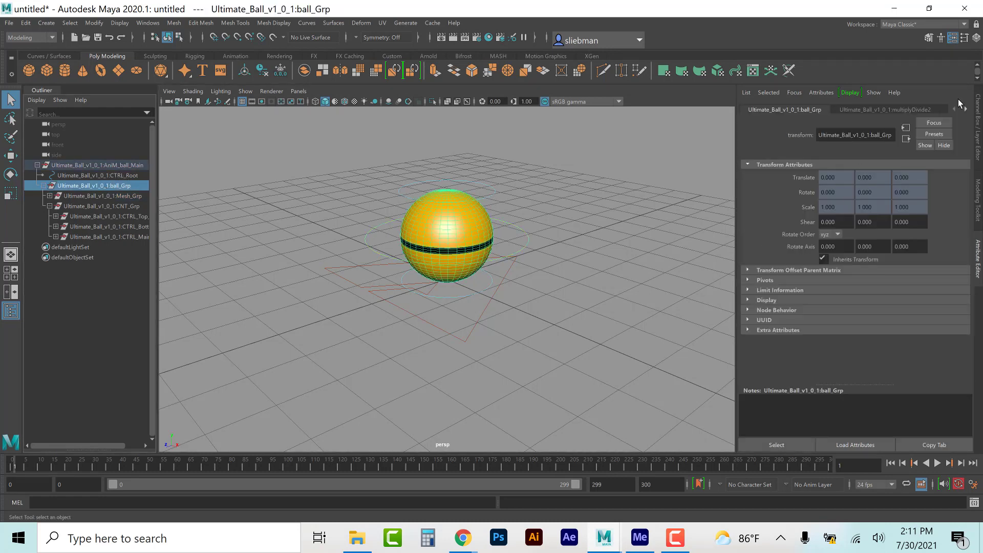
pyautogui.click(896, 108)
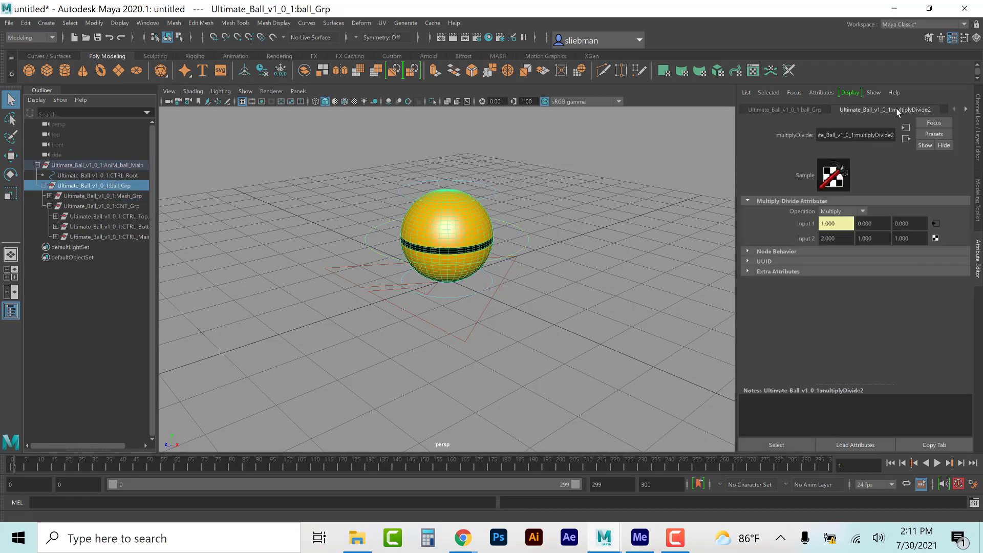
pyautogui.hotkey('ctrl', 'a')
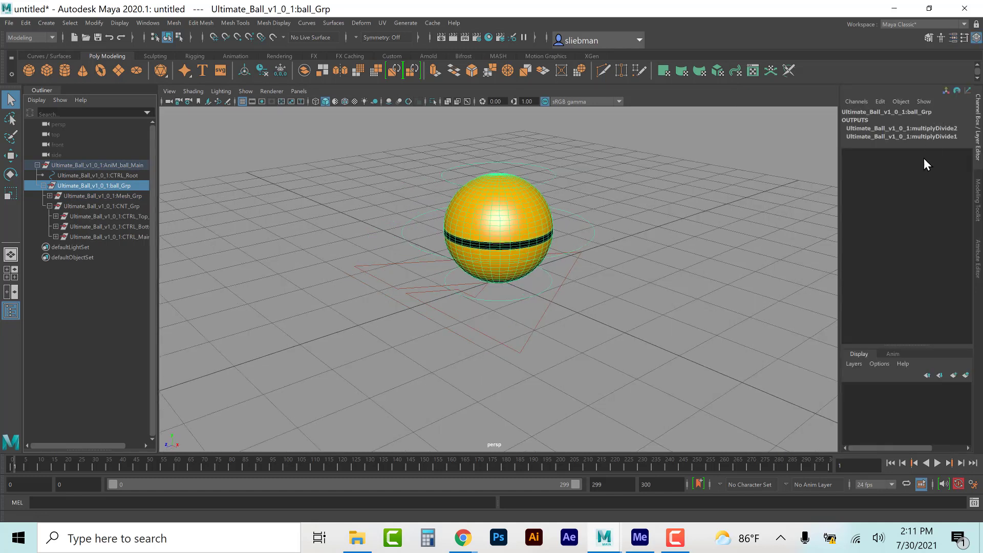
pyautogui.click(880, 137)
pyautogui.click(875, 128)
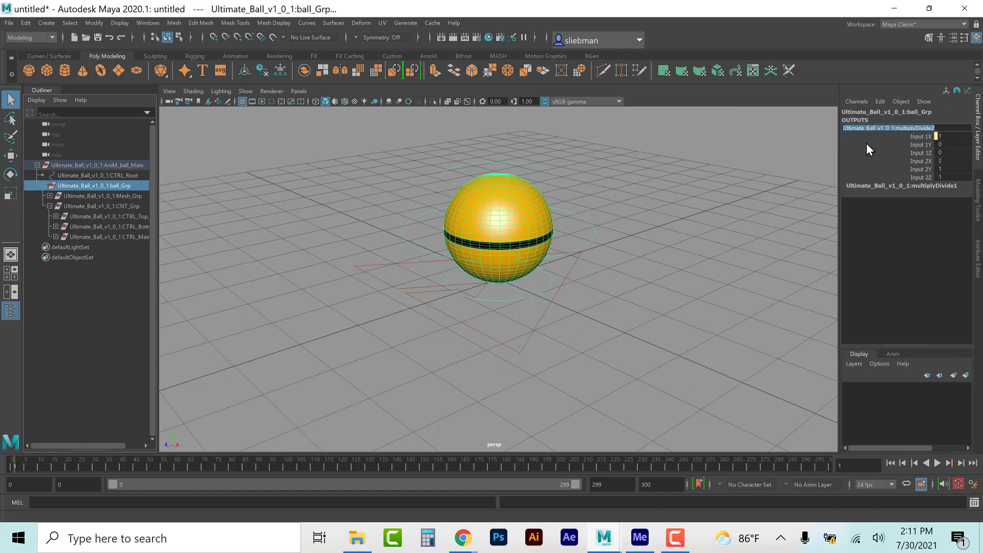
pyautogui.click(870, 185)
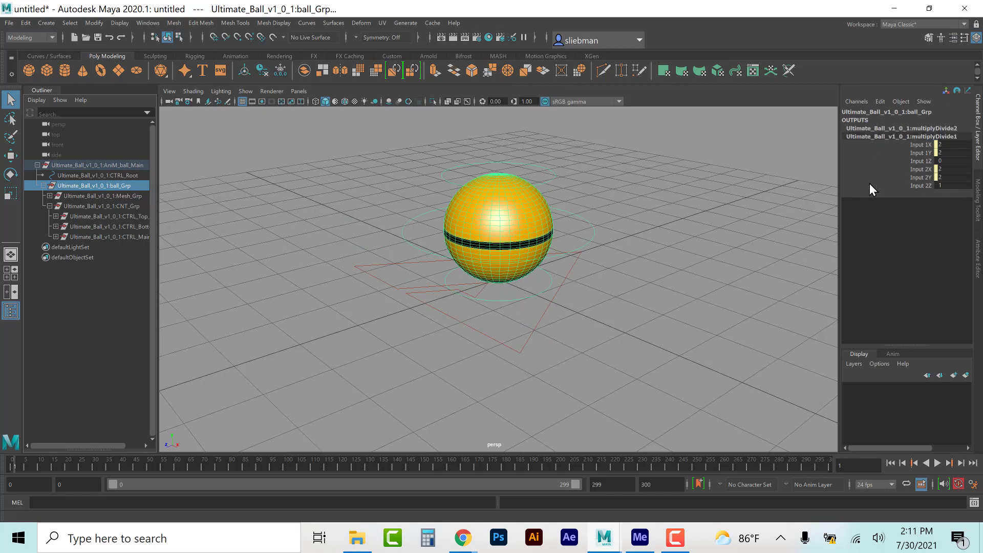
pyautogui.click(869, 112)
pyautogui.click(355, 216)
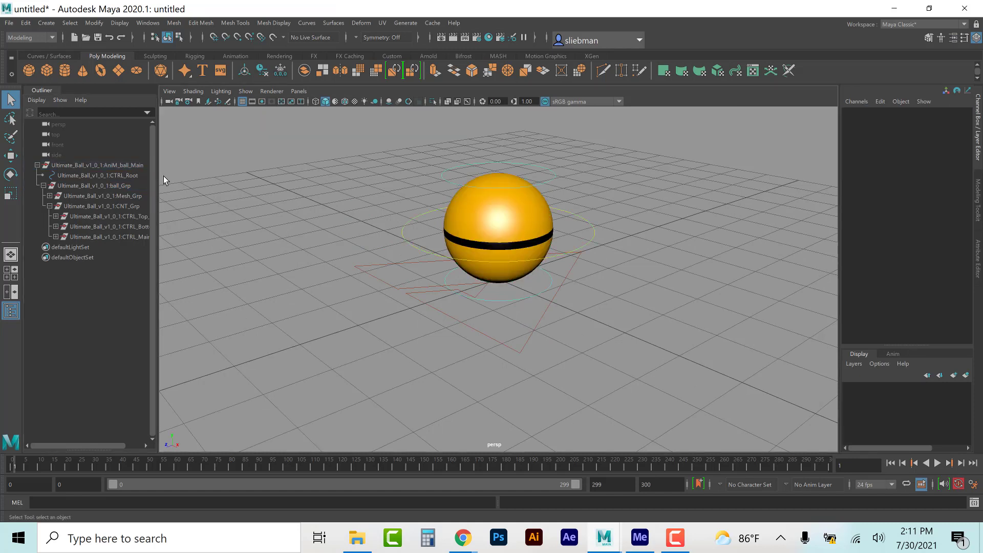
# Step: Open the Hypershade to display the ball rig's materials, and clear the current selection
pyautogui.click(76, 236)
pyautogui.press('Up')
pyautogui.press('Up')
pyautogui.click(472, 72)
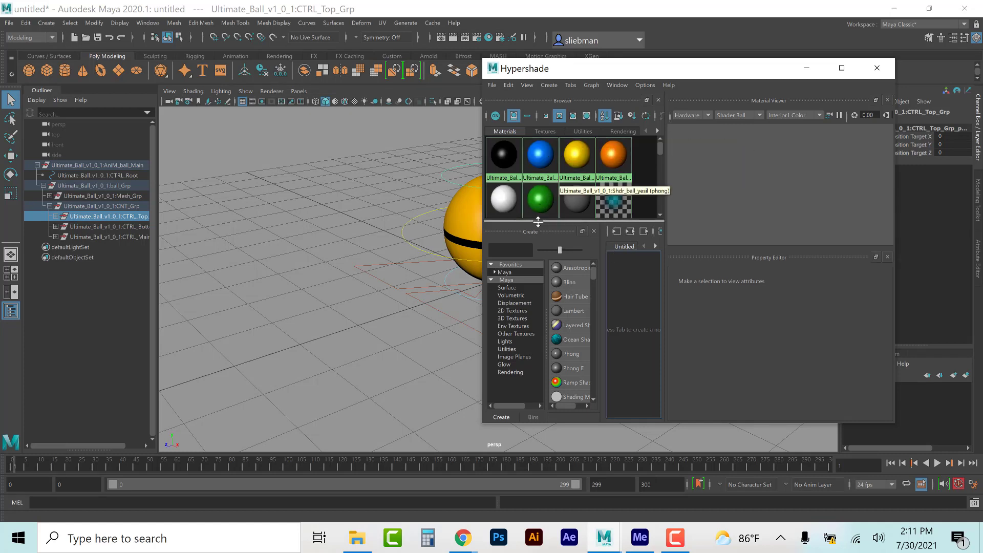
pyautogui.click(457, 213)
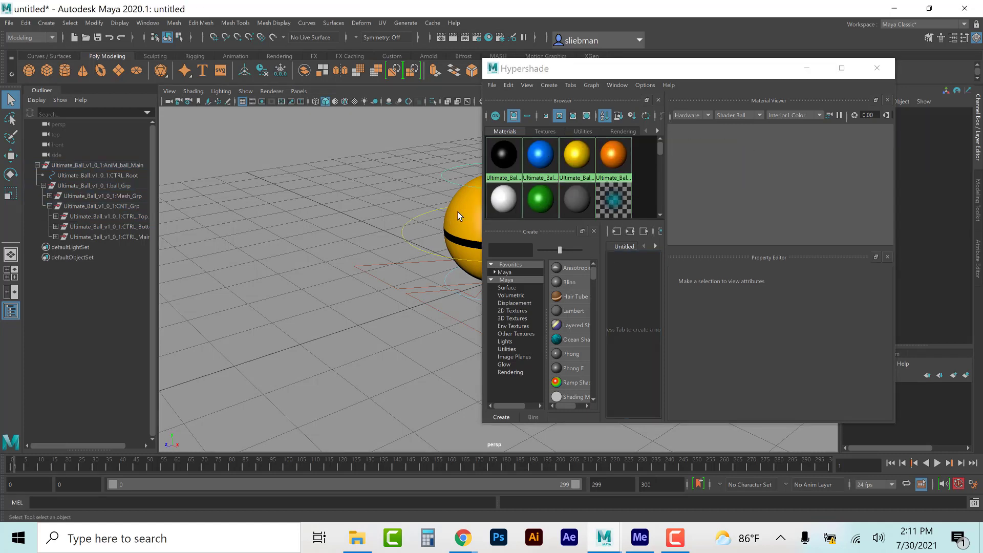
# Step: Minimize the Hypershade and duplicate the rig's top-level group, Ultimate_Ball_v1_0_1:AniM_ball_Main
pyautogui.click(88, 198)
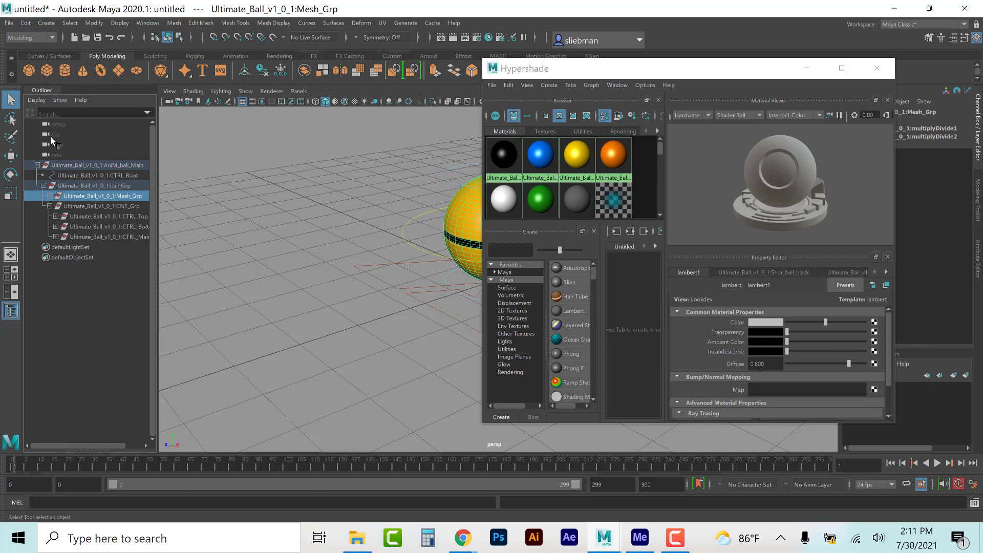
pyautogui.click(63, 173)
pyautogui.click(62, 165)
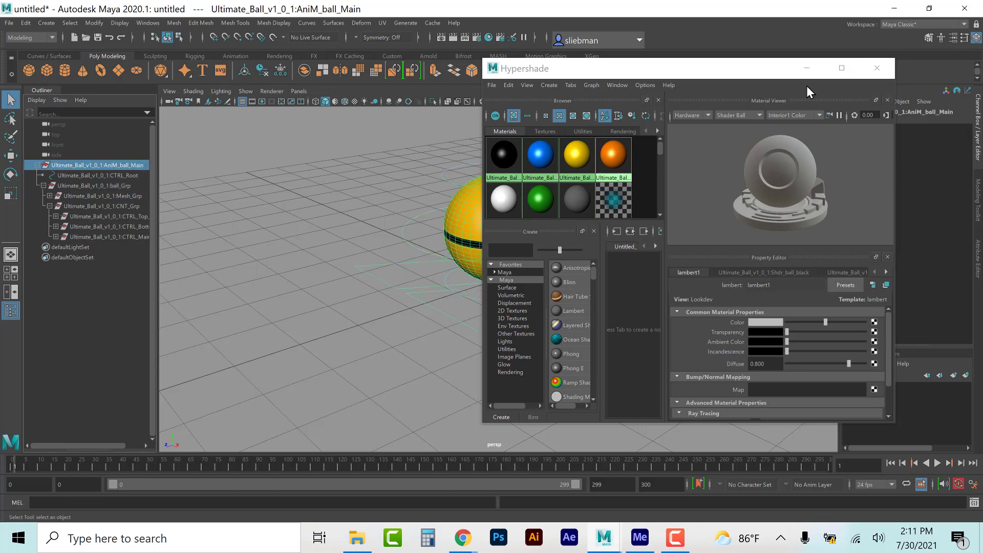
pyautogui.click(807, 68)
pyautogui.press('w')
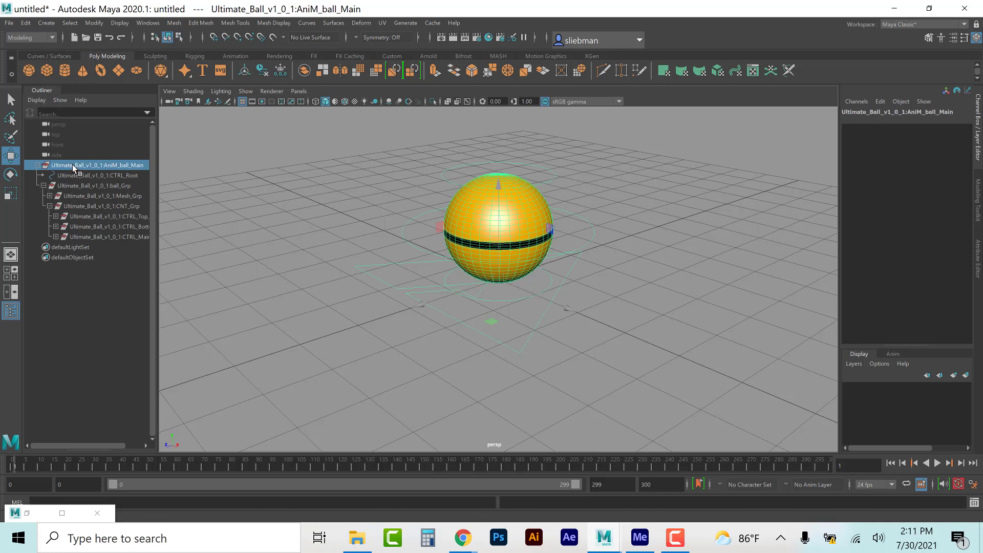
pyautogui.hotkey('ctrl', 'd')
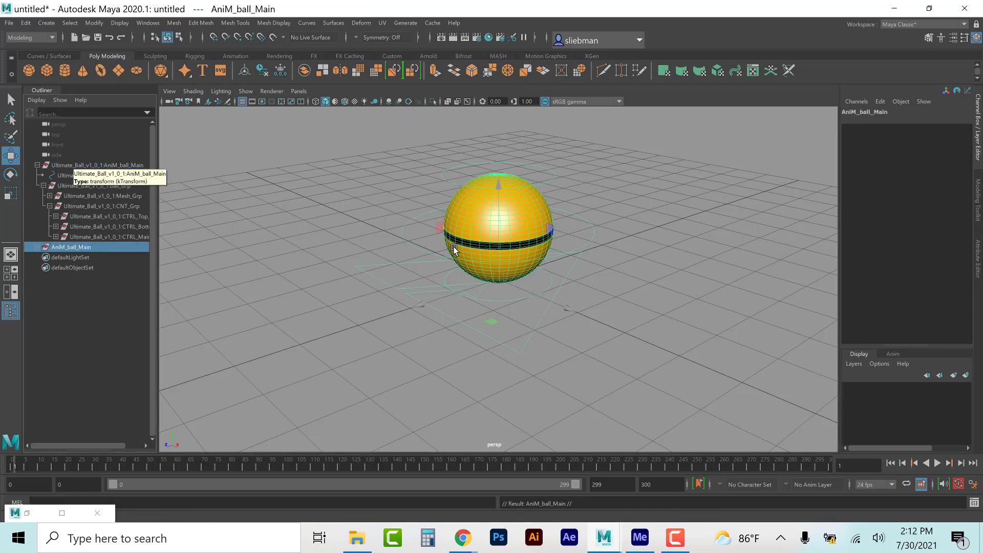
# Step: Move the original ball's root control to about 3.41 in Translate X, separating it from the duplicate
pyautogui.click(499, 266)
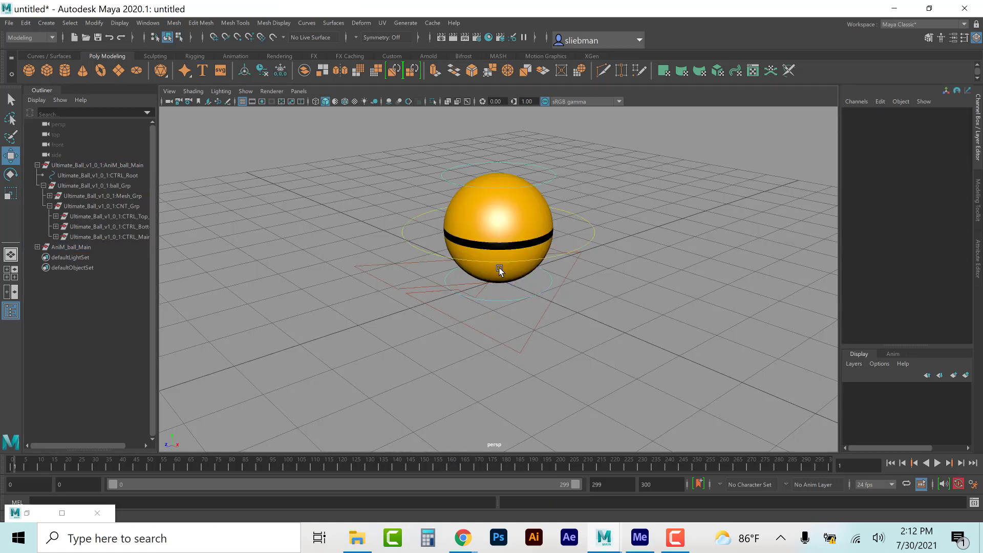
pyautogui.click(109, 166)
pyautogui.click(69, 247)
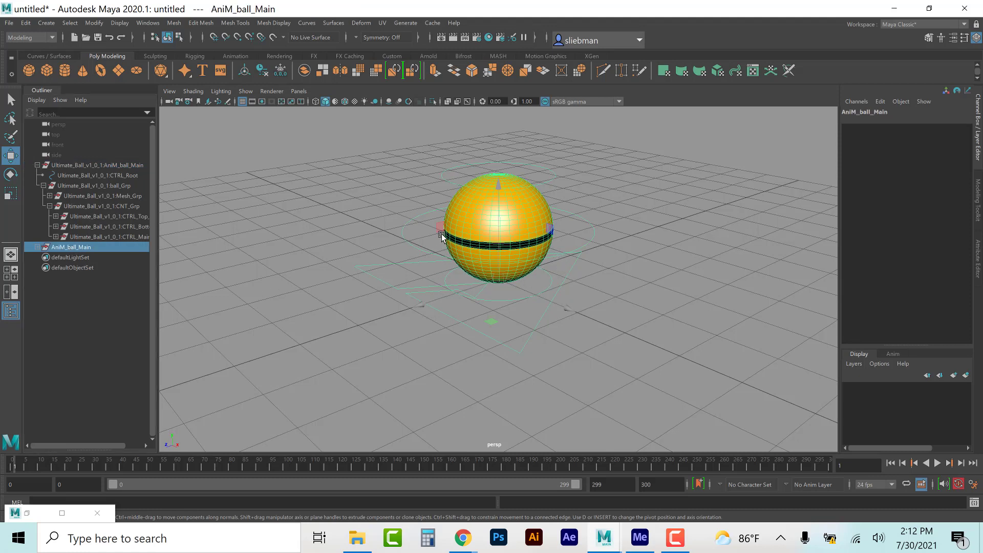
pyautogui.click(415, 263)
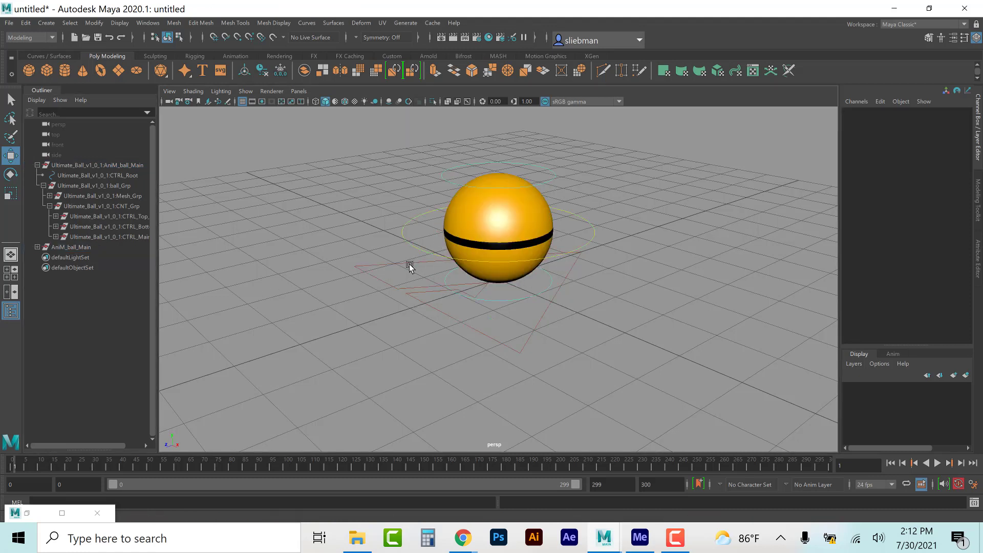
pyautogui.click(385, 295)
pyautogui.moveTo(571, 307)
pyautogui.keyDown('shift'); pyautogui.mouseDown()
pyautogui.moveTo(615, 336)
pyautogui.moveTo(767, 378)
pyautogui.mouseUp(); pyautogui.keyUp('shift')
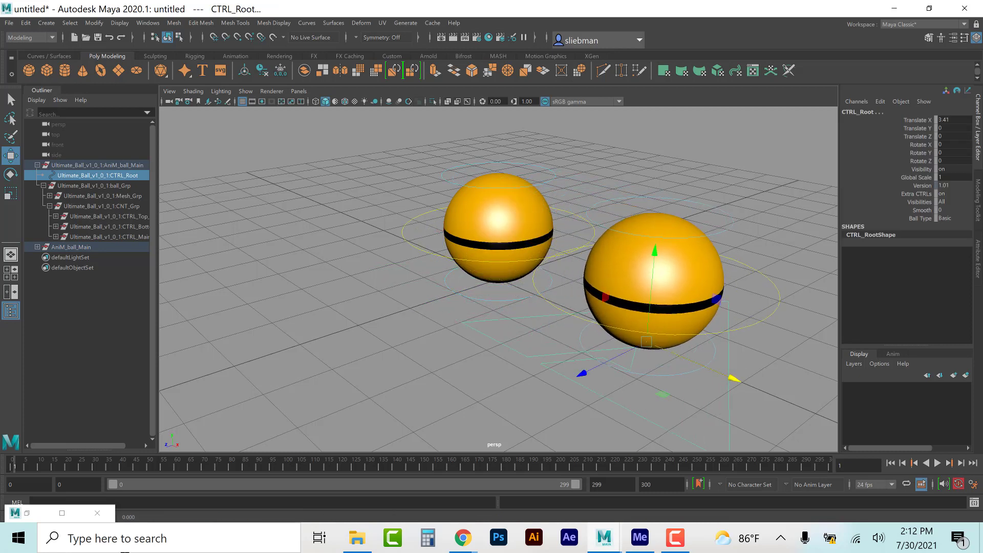
# Step: Restore the Hypershade, move it aside, and expand the duplicate AniM_ball_Main hierarchy to select its ball_Grp
pyautogui.click(23, 515)
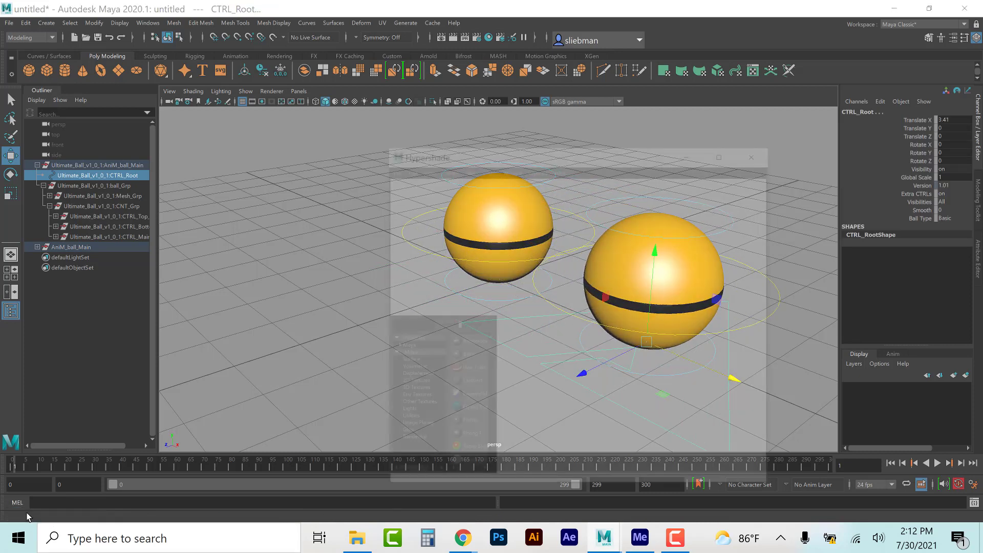
pyautogui.moveTo(593, 71); pyautogui.dragTo(793, 199)
pyautogui.click(607, 273)
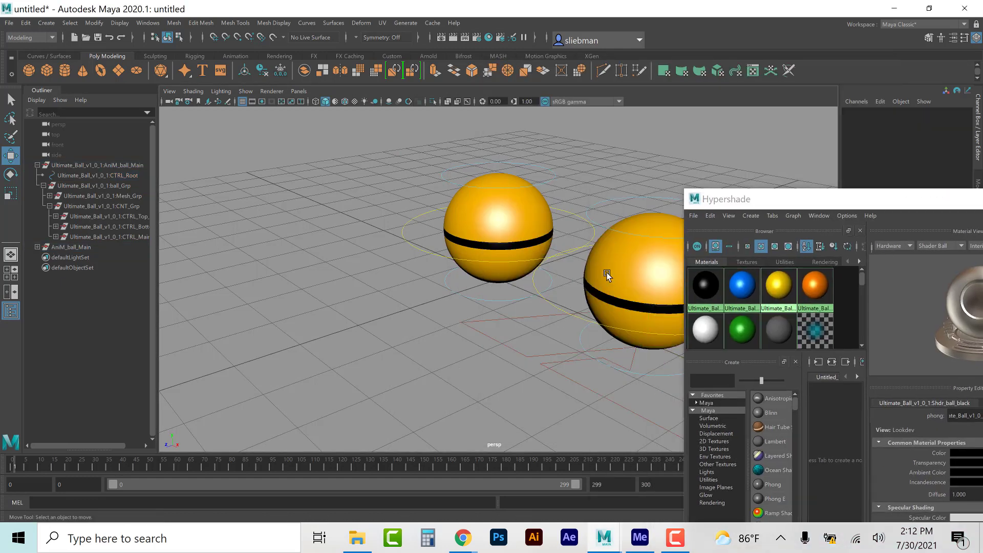
pyautogui.click(37, 247)
pyautogui.click(43, 267)
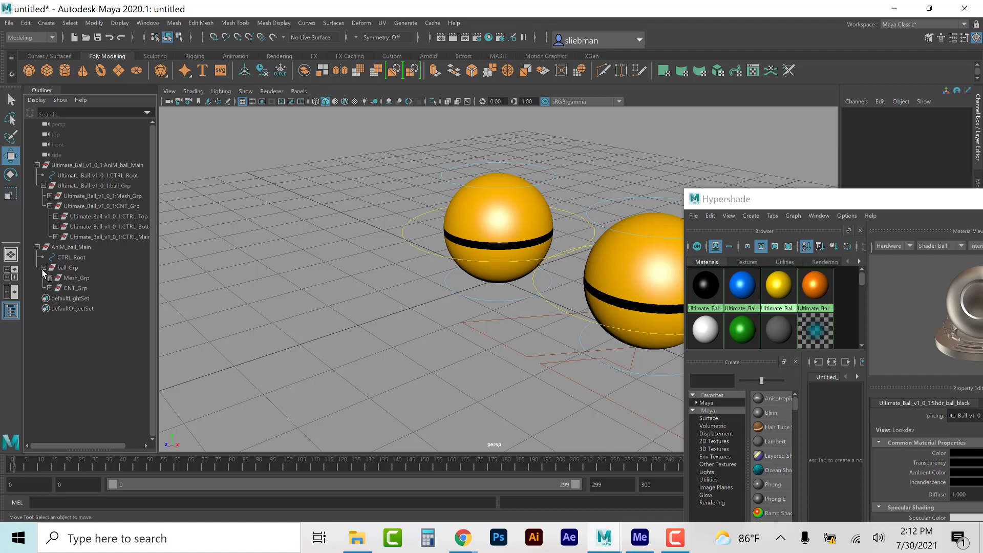
pyautogui.click(67, 267)
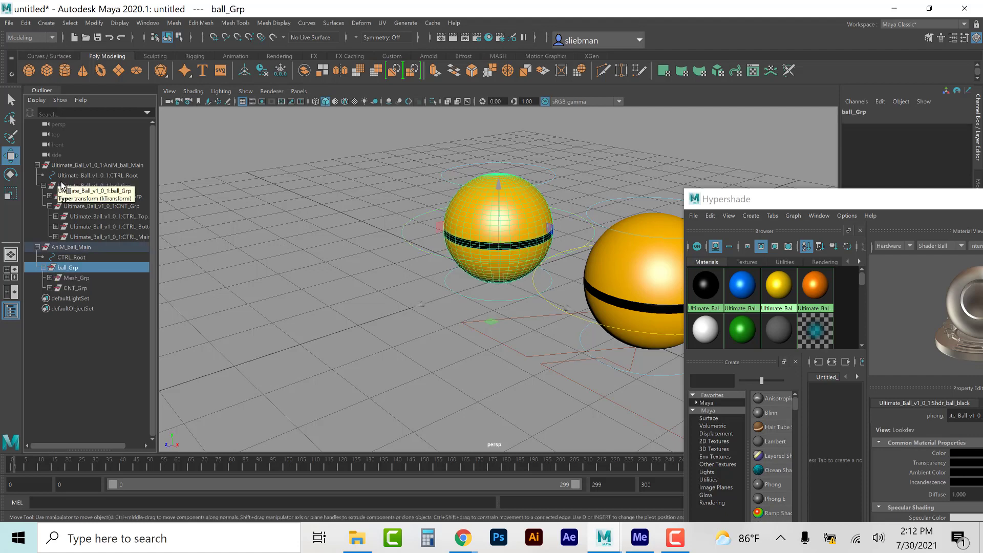
# Step: Assign the blue Shdr_ball_mavi material to the original rig's ball_Grp and clear the selection
pyautogui.click(85, 175)
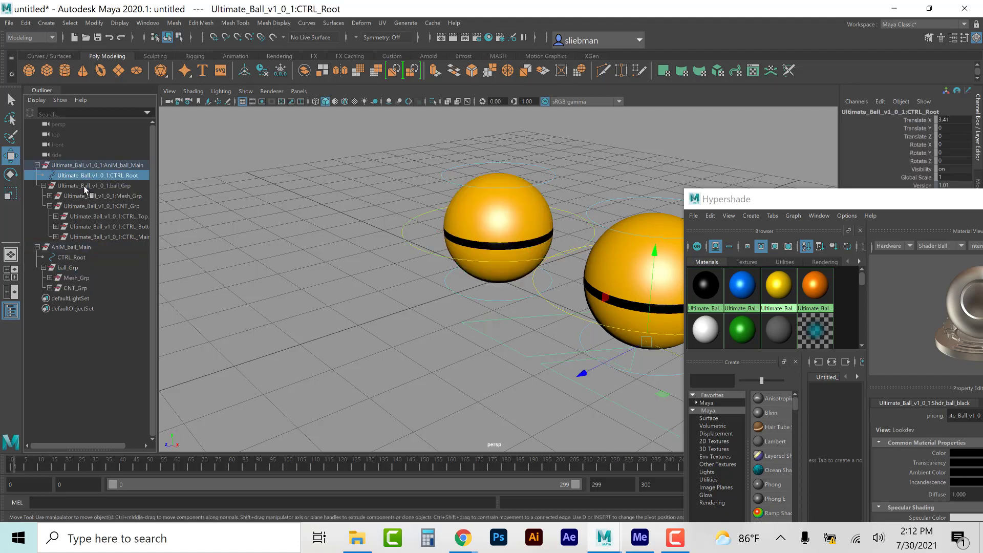
pyautogui.click(84, 186)
pyautogui.click(87, 195)
pyautogui.click(88, 187)
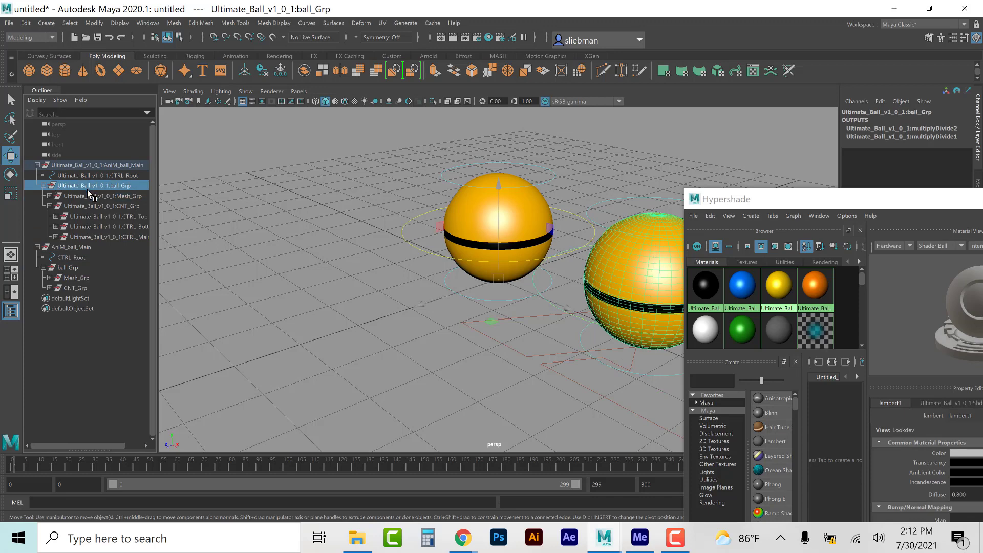
pyautogui.rightClick(742, 292)
pyautogui.click(739, 263)
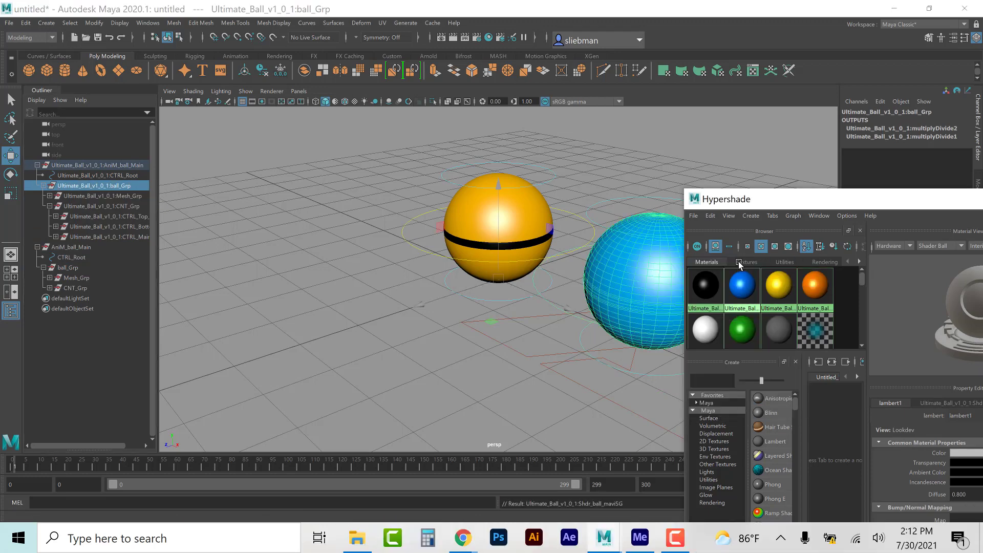
pyautogui.moveTo(852, 200); pyautogui.dragTo(797, 207)
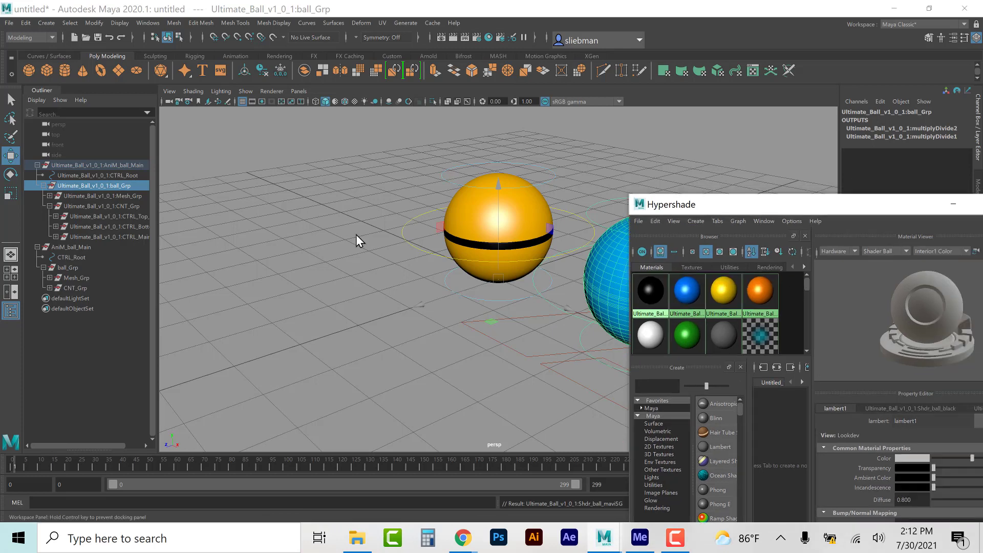
pyautogui.moveTo(417, 237); pyautogui.dragTo(425, 241)
pyautogui.click(563, 244)
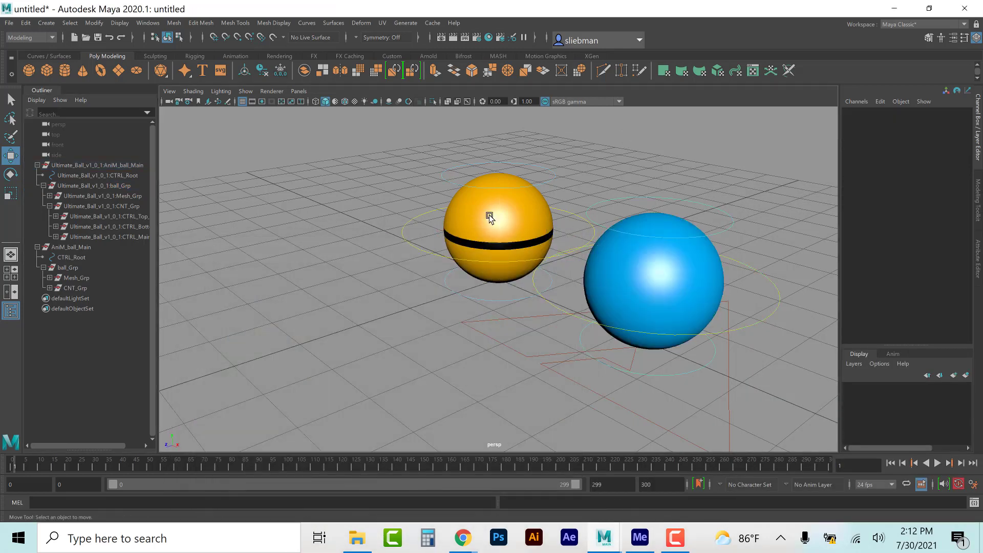
# Step: Try moving the yellow duplicate ball by its root control, and undo the last move
pyautogui.scroll(-2, 476, 319)
pyautogui.keyDown('alt'); pyautogui.moveTo(476, 353); pyautogui.dragTo(441, 353); pyautogui.keyUp('alt')
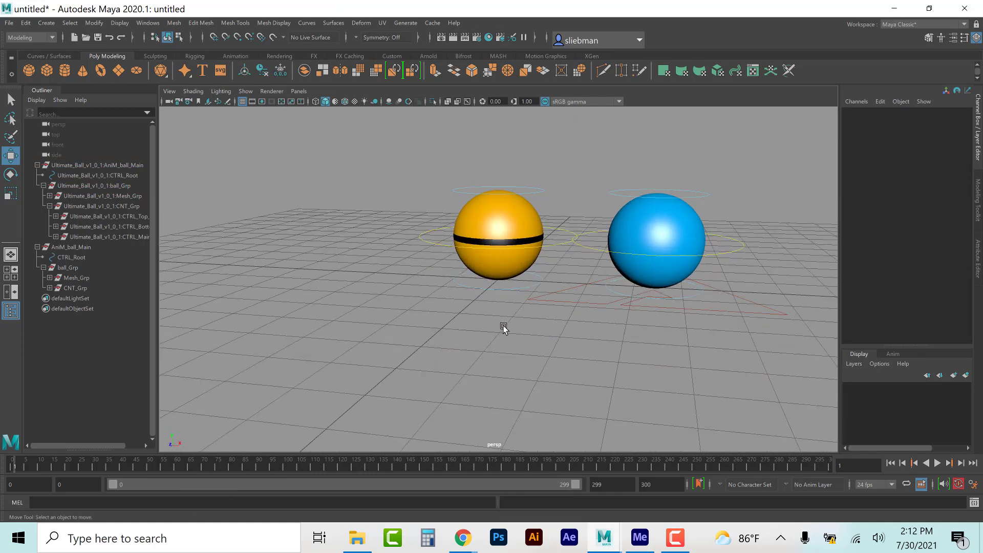
pyautogui.click(537, 300)
pyautogui.moveTo(760, 292); pyautogui.dragTo(544, 353)
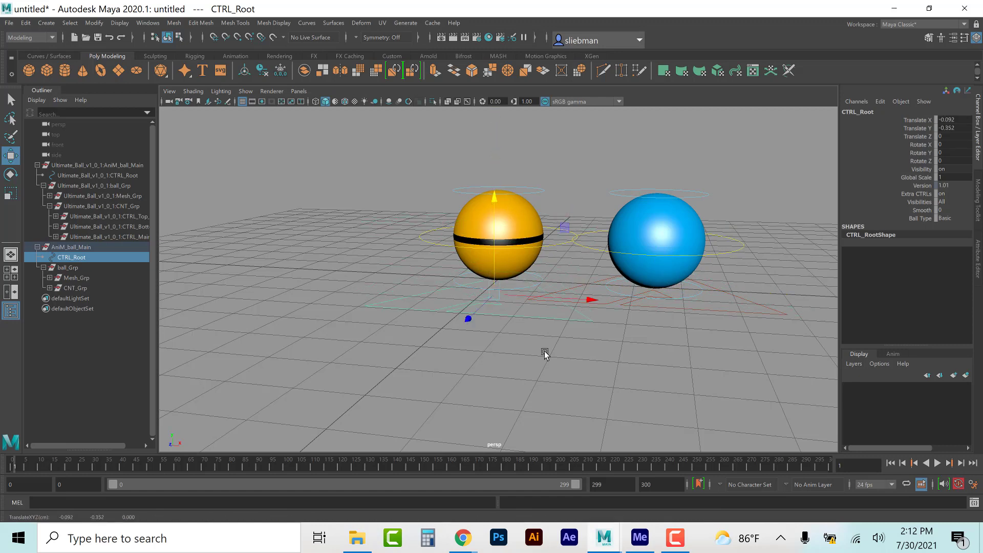
pyautogui.hotkey('ctrl', 'z')
# Step: Move the blue ball's root control farther along X, to about 4.919
pyautogui.keyDown('alt'); pyautogui.moveTo(570, 401); pyautogui.dragTo(617, 406); pyautogui.keyUp('alt')
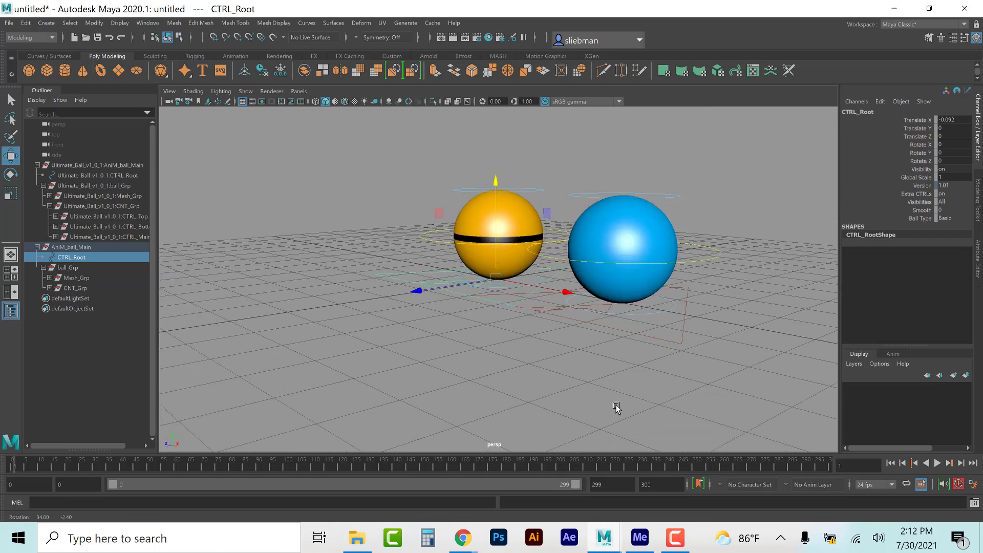
pyautogui.click(582, 327)
pyautogui.click(584, 324)
pyautogui.moveTo(694, 318); pyautogui.dragTo(775, 347)
# Step: Delete the yellow duplicate ball's control curves and its AniM_ball_Main group
pyautogui.moveTo(396, 165); pyautogui.dragTo(505, 338)
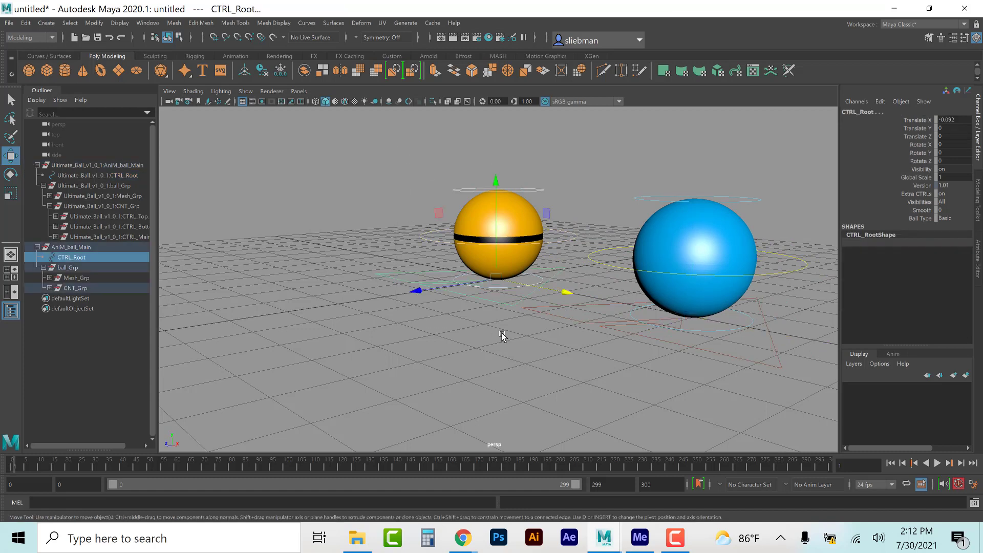
pyautogui.click(502, 336)
pyautogui.moveTo(533, 180); pyautogui.dragTo(451, 331)
pyautogui.click(85, 166)
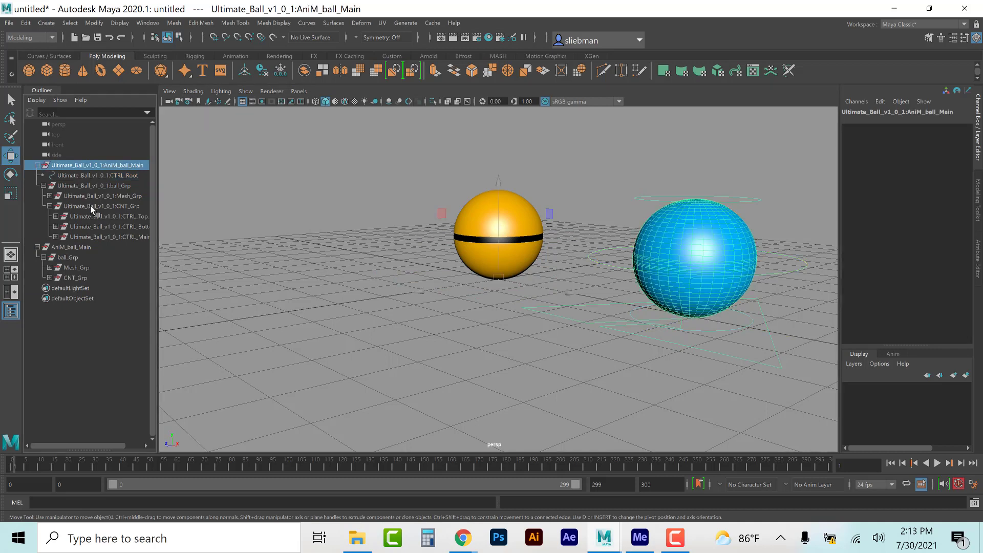
pyautogui.click(85, 247)
pyautogui.press('Delete')
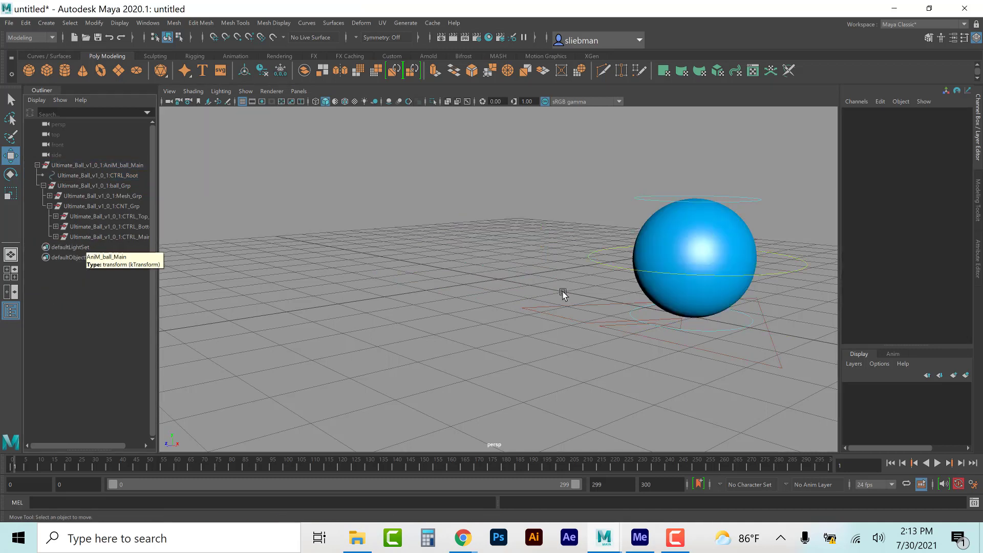
# Step: Delete the blue ball's control curves and its AniM_ball_Main group to empty the scene
pyautogui.click(617, 332)
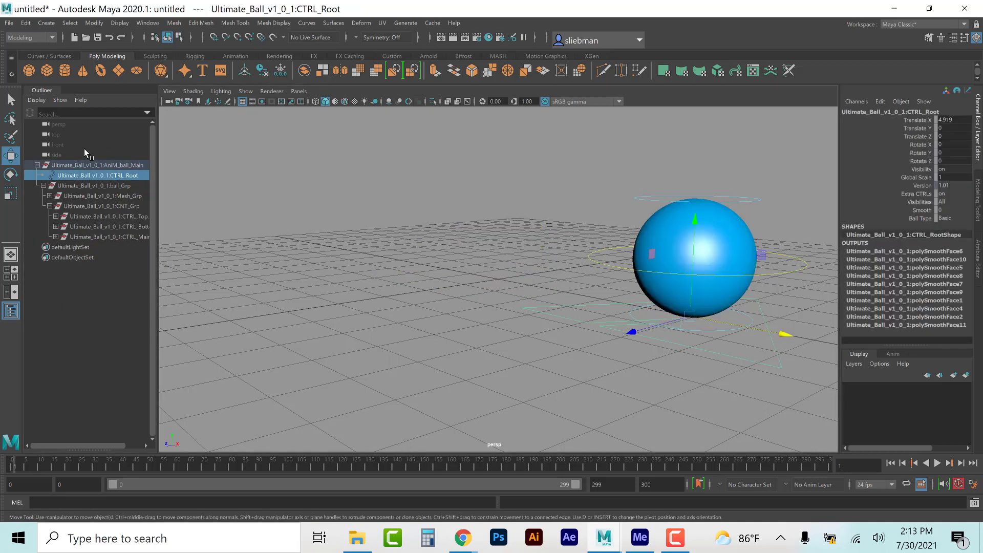
pyautogui.click(89, 165)
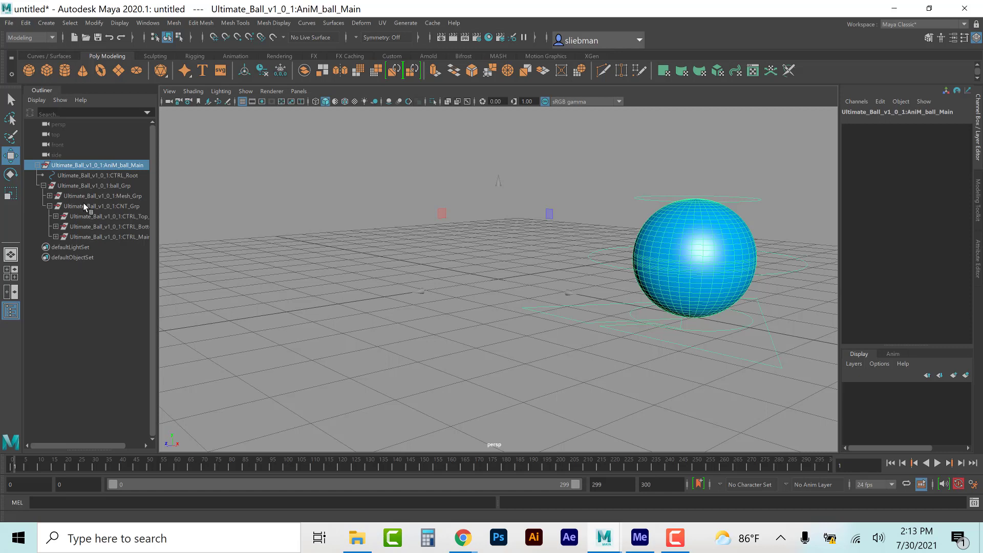
pyautogui.click(322, 277)
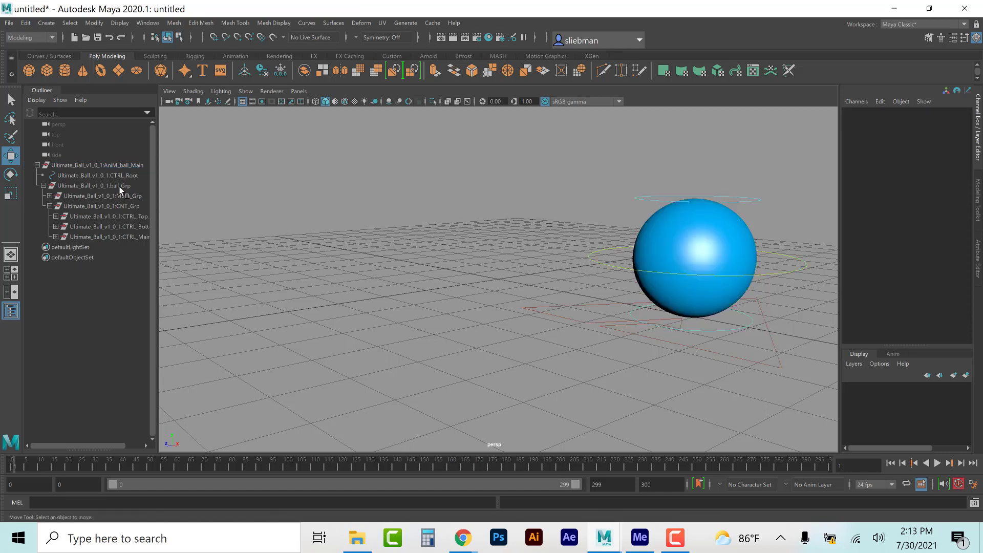
pyautogui.click(78, 165)
pyautogui.click(351, 207)
pyautogui.moveTo(351, 206); pyautogui.dragTo(815, 372)
pyautogui.press('Delete')
pyautogui.click(103, 164)
pyautogui.press('Delete')
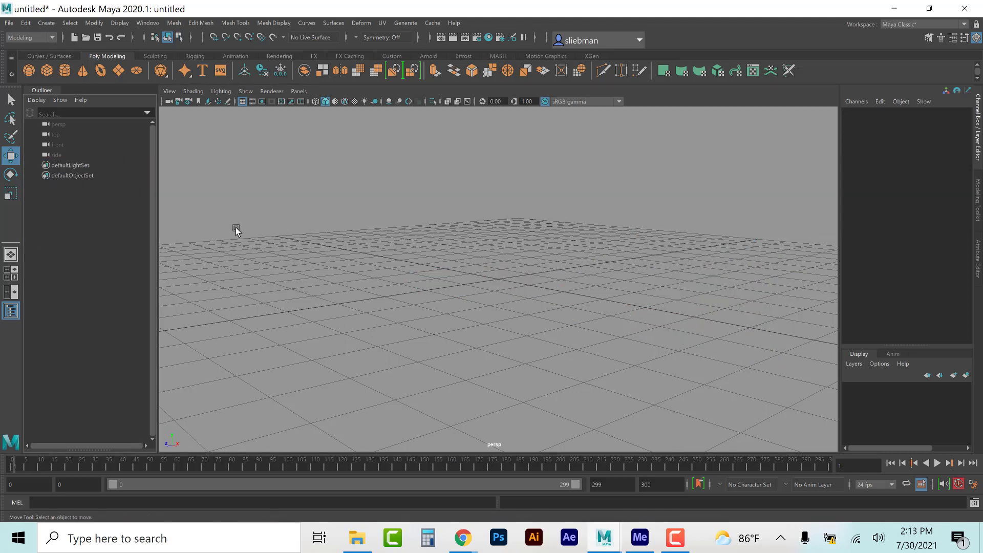
# Step: Import Ultimate_Ball_v1.0.1.ma and move the ball's root control along X to about -2.494
pyautogui.click(9, 23)
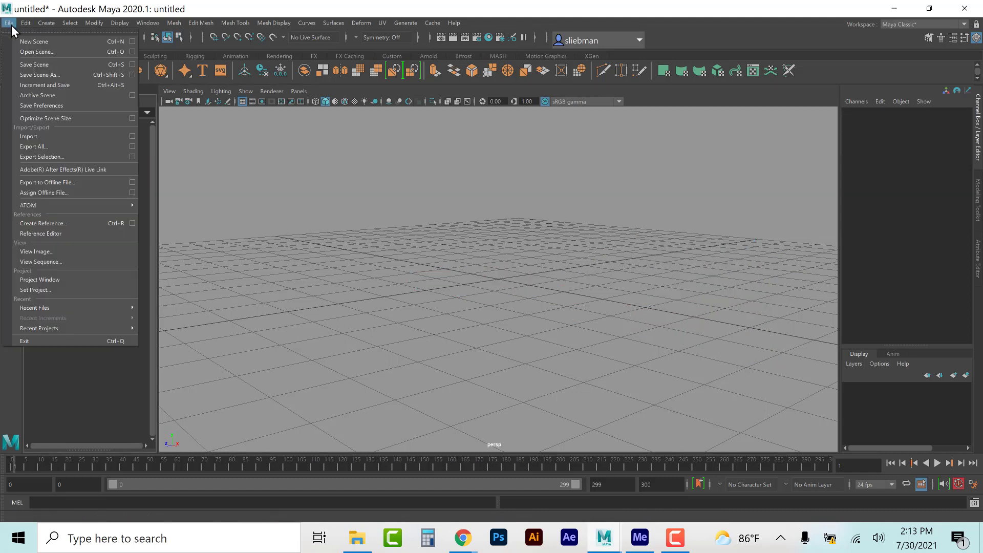
pyautogui.click(29, 136)
pyautogui.click(143, 129)
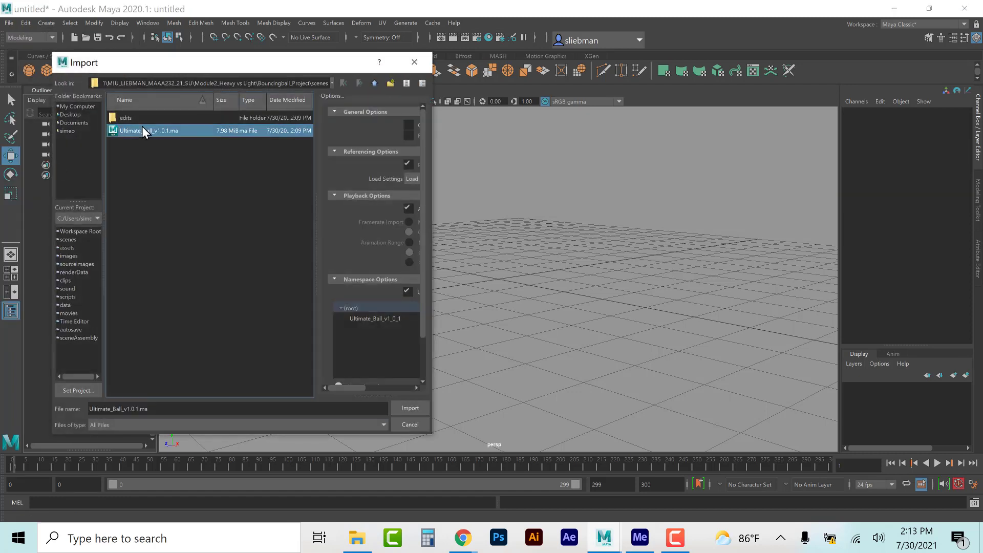
pyautogui.click(413, 407)
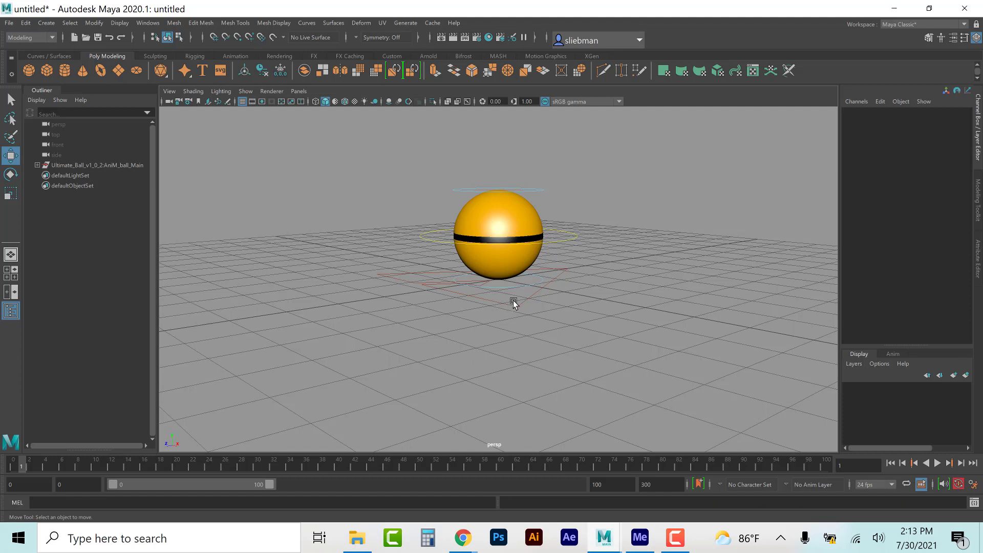
pyautogui.click(515, 334)
pyautogui.moveTo(570, 290); pyautogui.dragTo(488, 280)
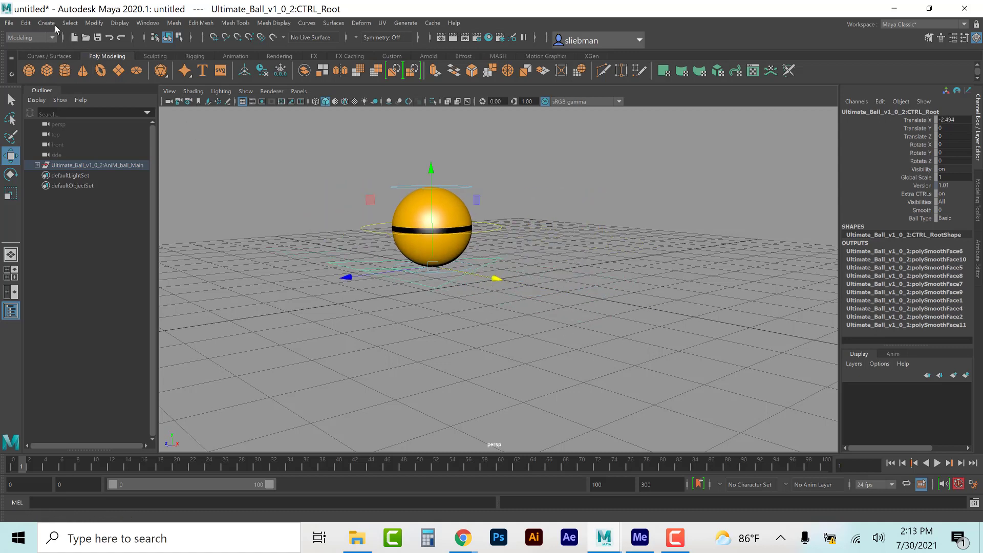
# Step: Import Ultimate_Ball_v1.0.1.ma a second time and move the new ball's root control along X to about 3.307
pyautogui.click(9, 22)
pyautogui.click(33, 133)
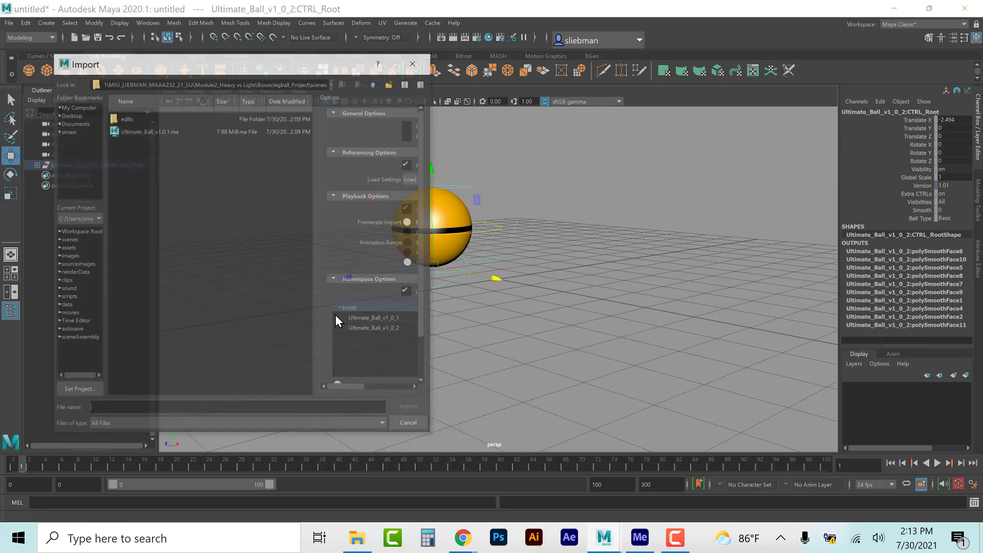
pyautogui.click(406, 408)
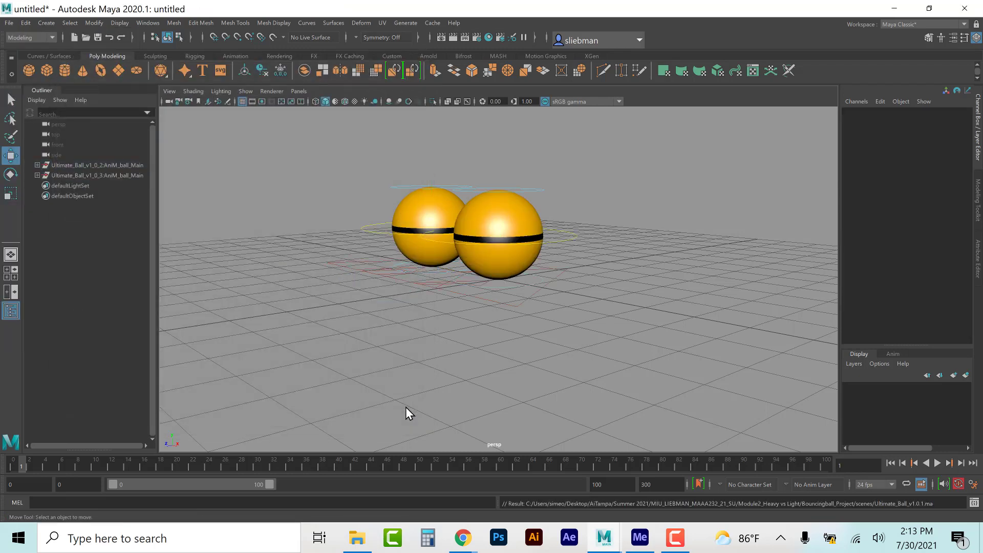
pyautogui.click(519, 320)
pyautogui.moveTo(567, 293); pyautogui.dragTo(705, 356)
pyautogui.moveTo(373, 389)
pyautogui.keyDown('alt'); pyautogui.mouseDown()
pyautogui.moveTo(400, 393)
pyautogui.moveTo(391, 387)
pyautogui.mouseUp(); pyautogui.keyUp('alt')
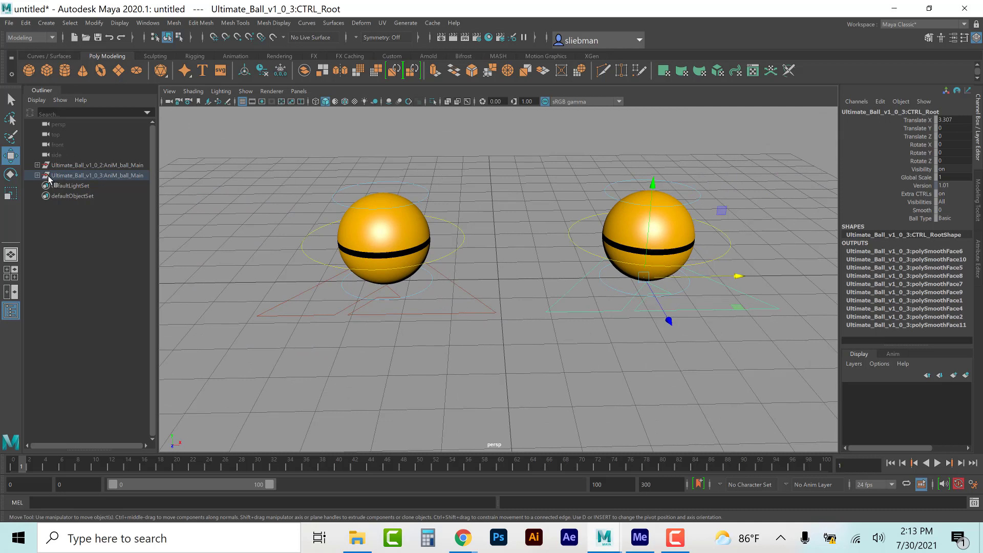
# Step: Rename the second imported ball's root control to Heavy Ball
pyautogui.doubleClick(908, 110)
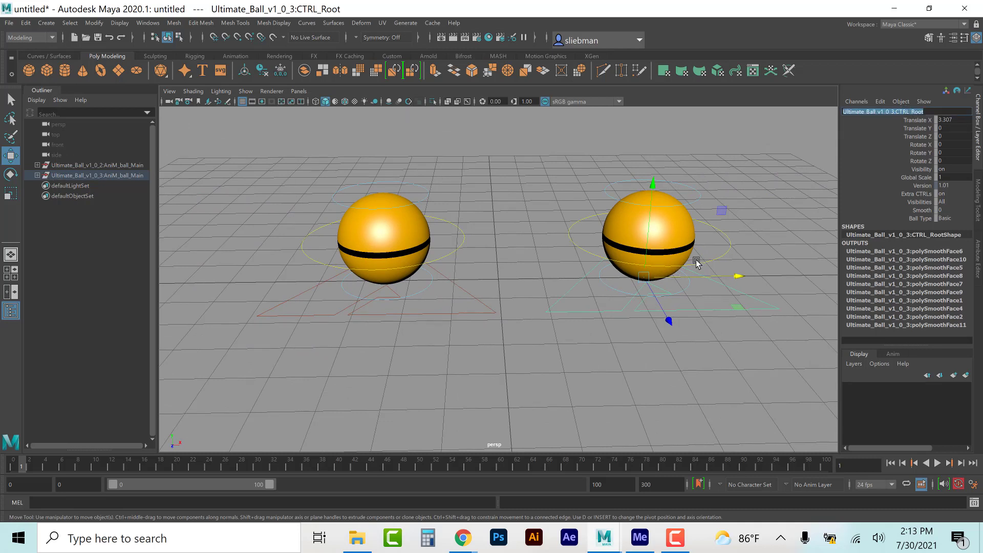
pyautogui.write('Heavy Ball')
pyautogui.press('Return')
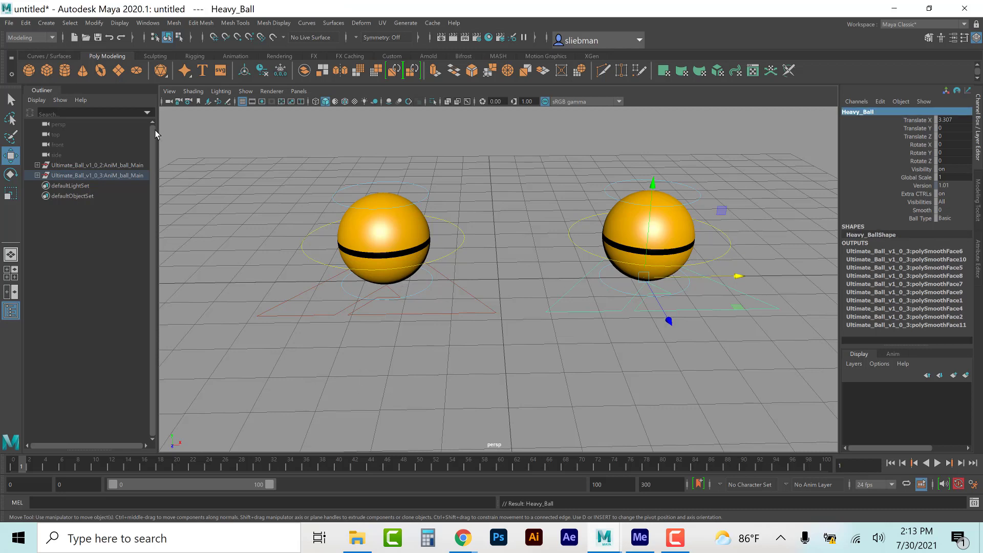
# Step: Examine which ball each AniM_ball_Main group and root control belongs to
pyautogui.click(71, 166)
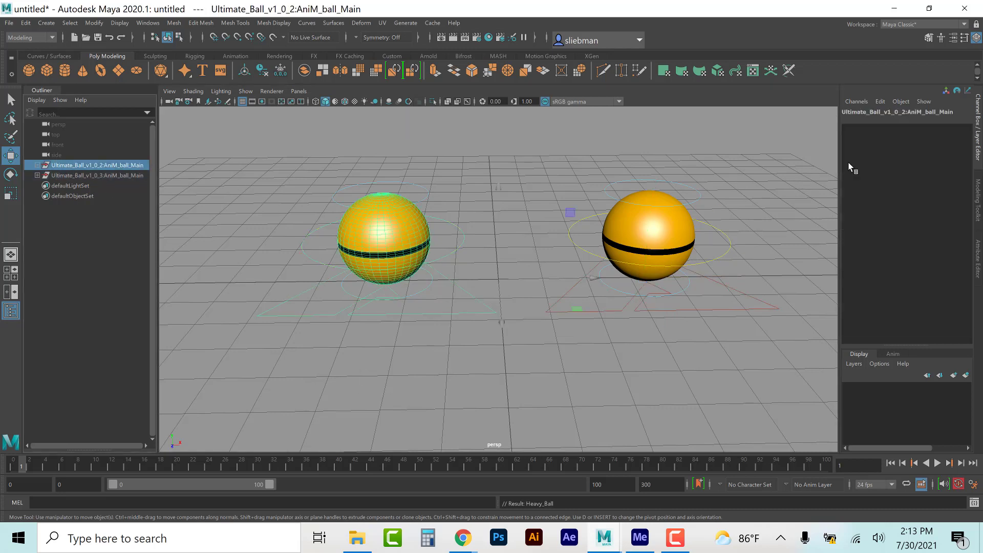
pyautogui.click(81, 175)
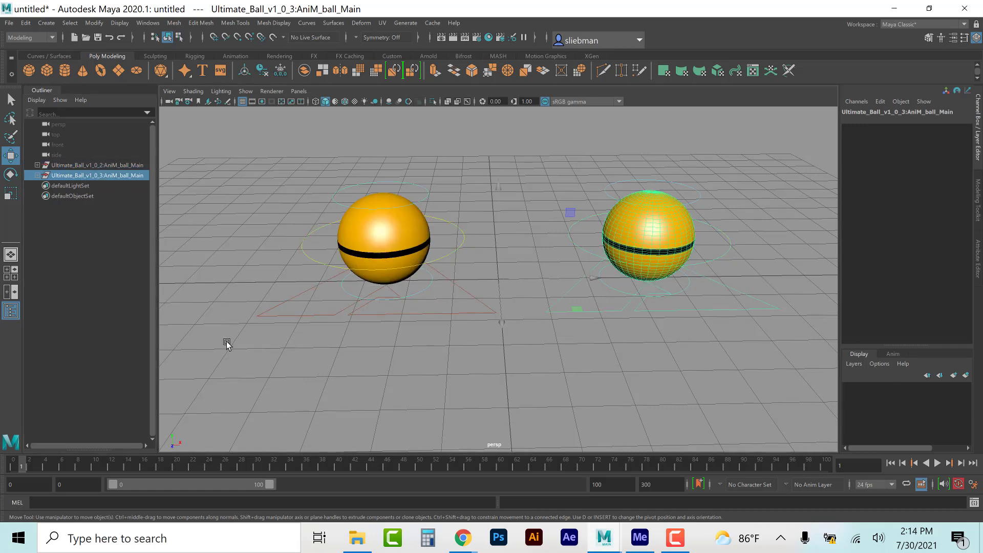
pyautogui.click(300, 324)
pyautogui.click(306, 317)
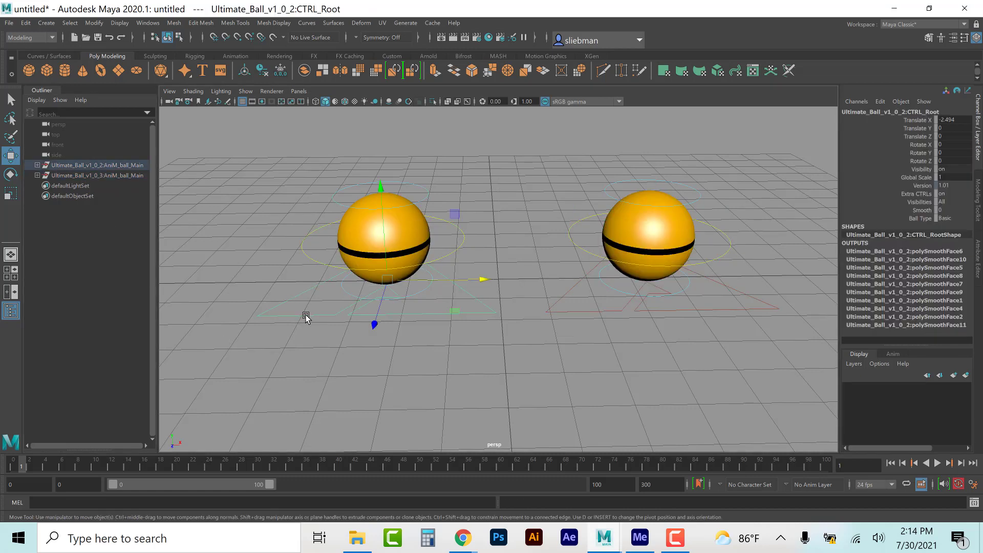
pyautogui.press('Up')
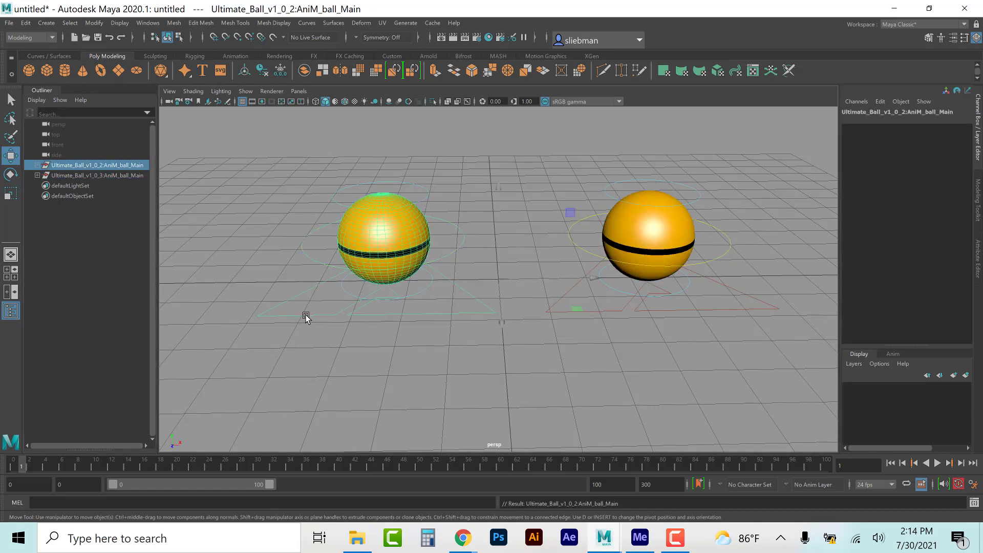
pyautogui.click(71, 175)
pyautogui.click(634, 327)
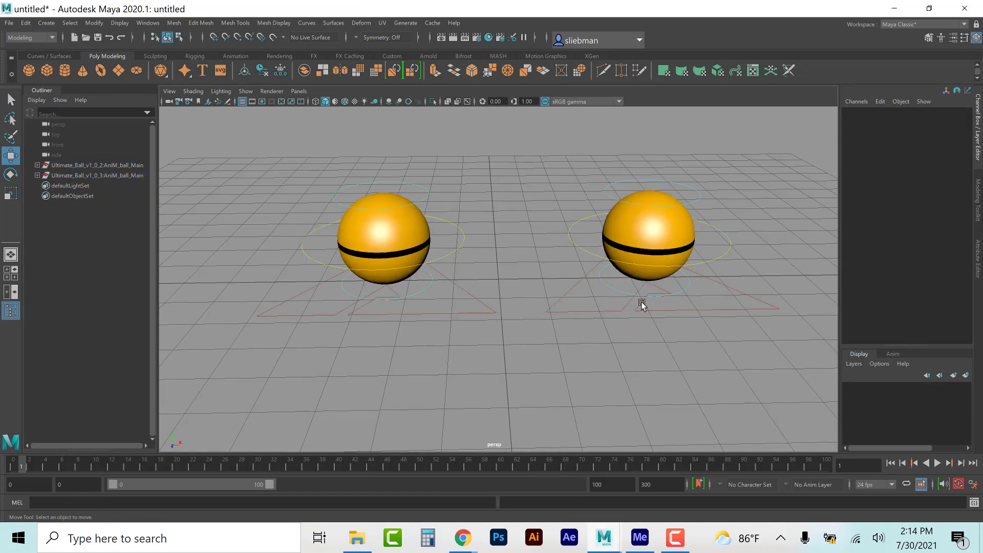
pyautogui.click(638, 314)
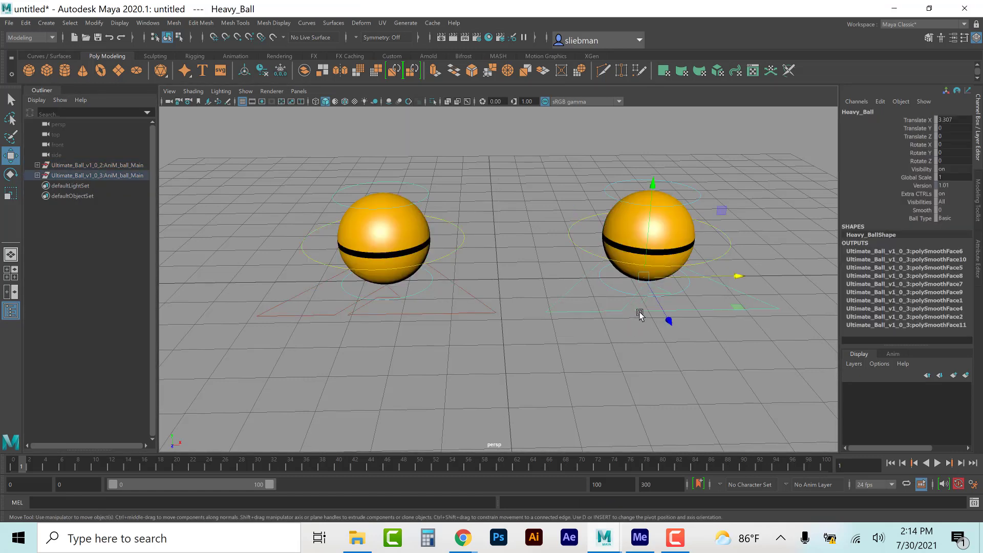
# Step: Rename the first imported ball's root control to Light Ball and clear the selection
pyautogui.click(456, 315)
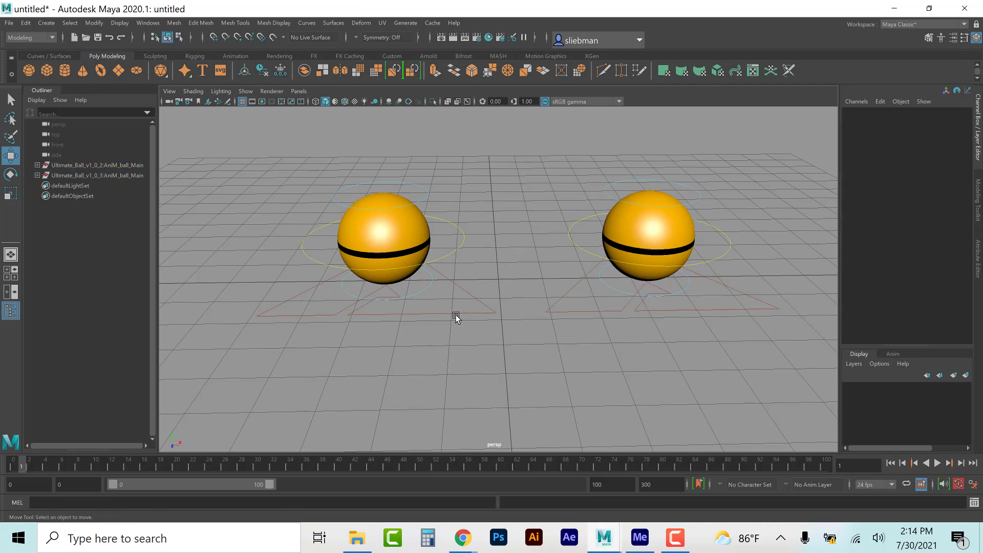
pyautogui.click(458, 316)
pyautogui.doubleClick(867, 109)
pyautogui.write('Liq')
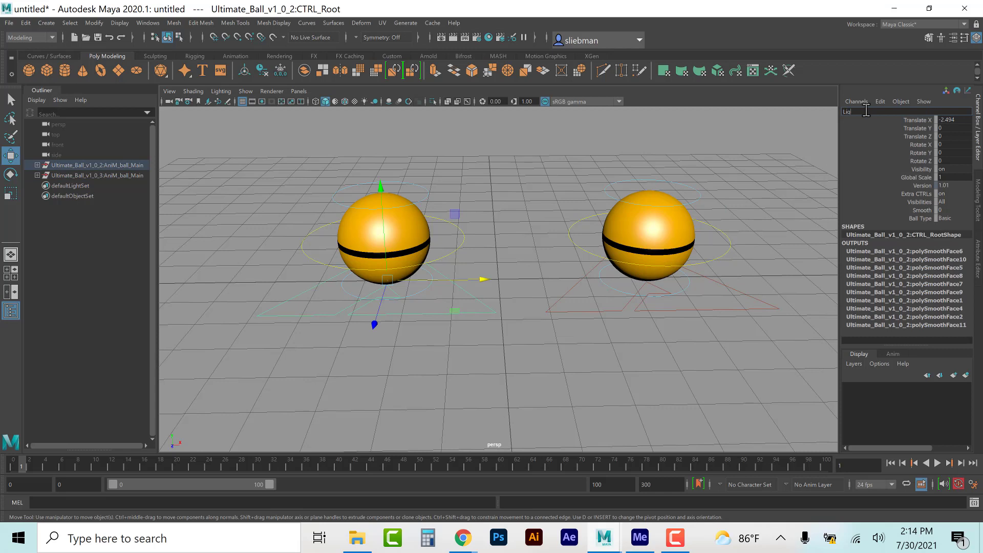
pyautogui.write('ht Ball')
pyautogui.press('Return')
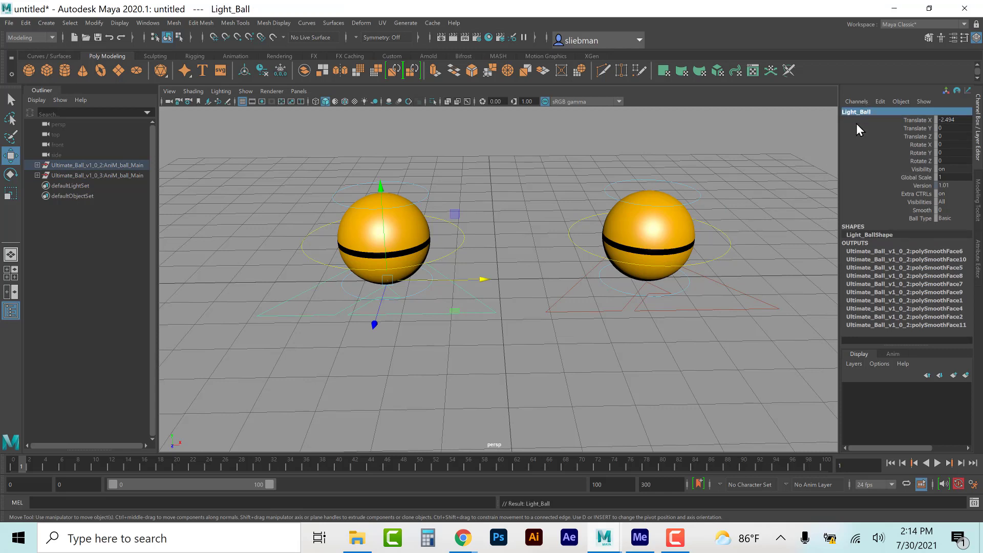
pyautogui.click(511, 196)
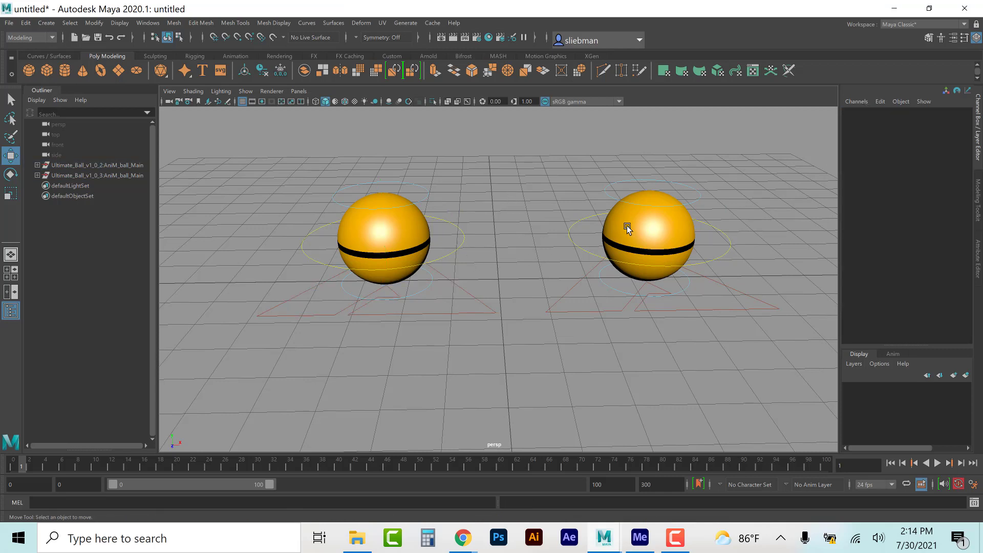
# Step: Check the names of both rig groups and the Heavy_Ball root control
pyautogui.click(86, 164)
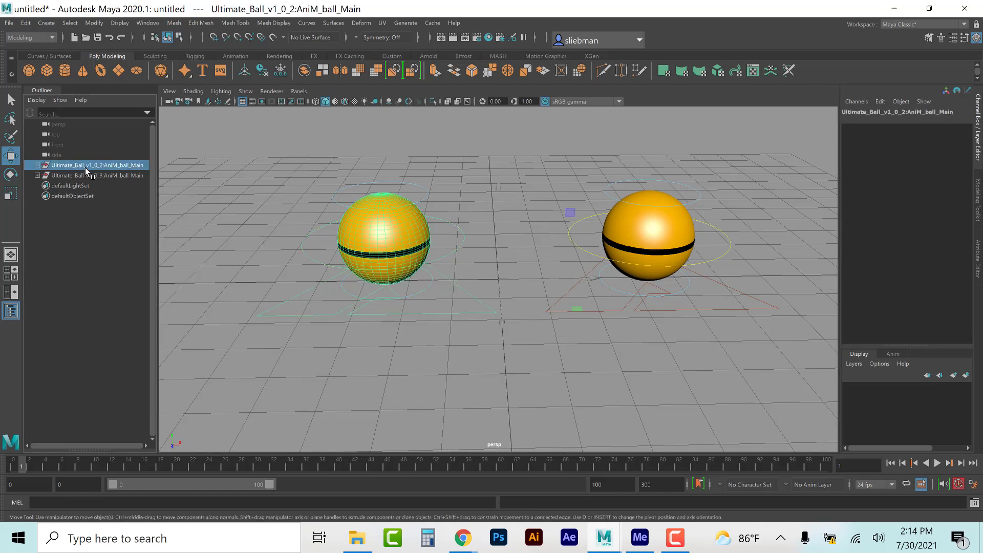
pyautogui.click(106, 175)
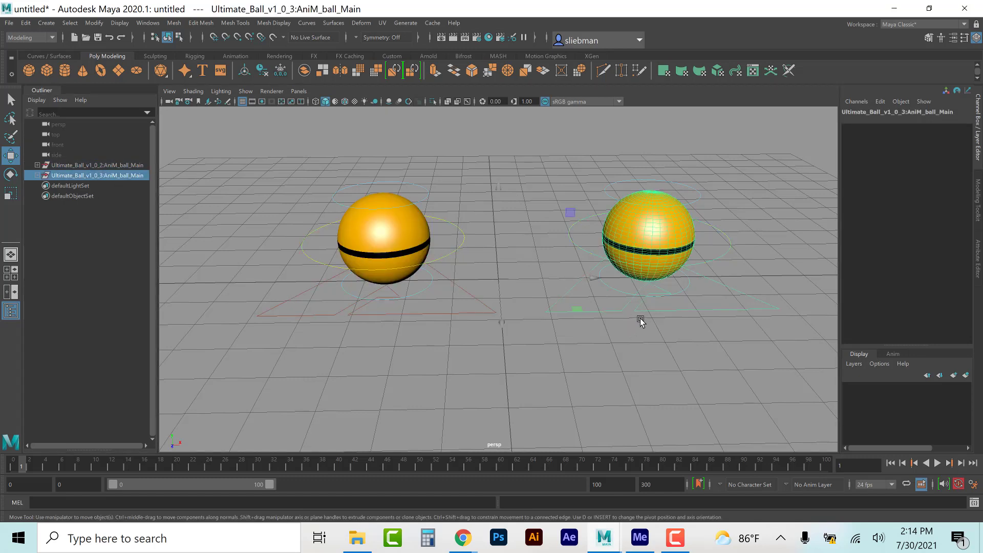
pyautogui.click(670, 311)
pyautogui.click(693, 310)
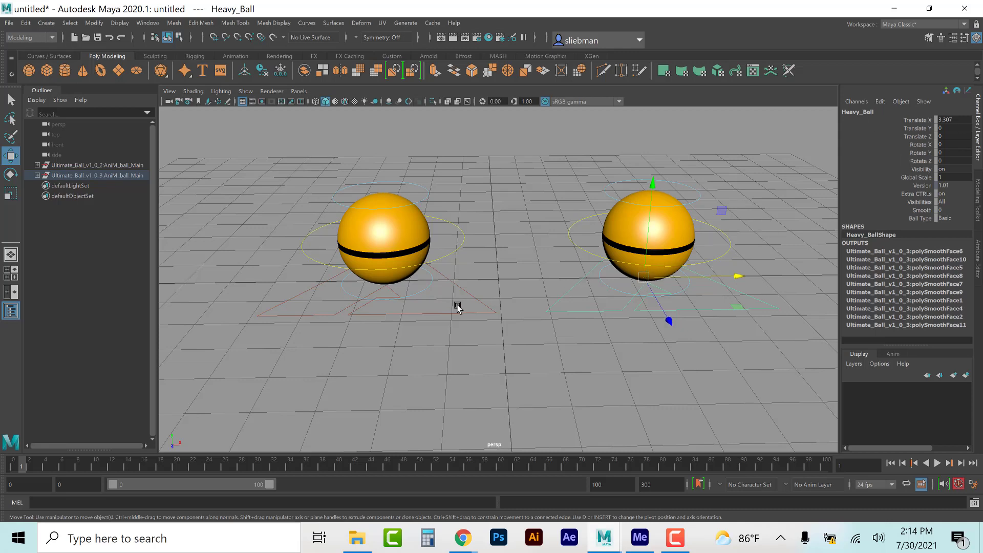
pyautogui.click(457, 330)
pyautogui.click(716, 313)
# Step: Assign the blue Shdr_ball_mavi material to the heavy ball's Mesh_Grp, minimize Hypershade, and check both balls' root controls
pyautogui.click(37, 175)
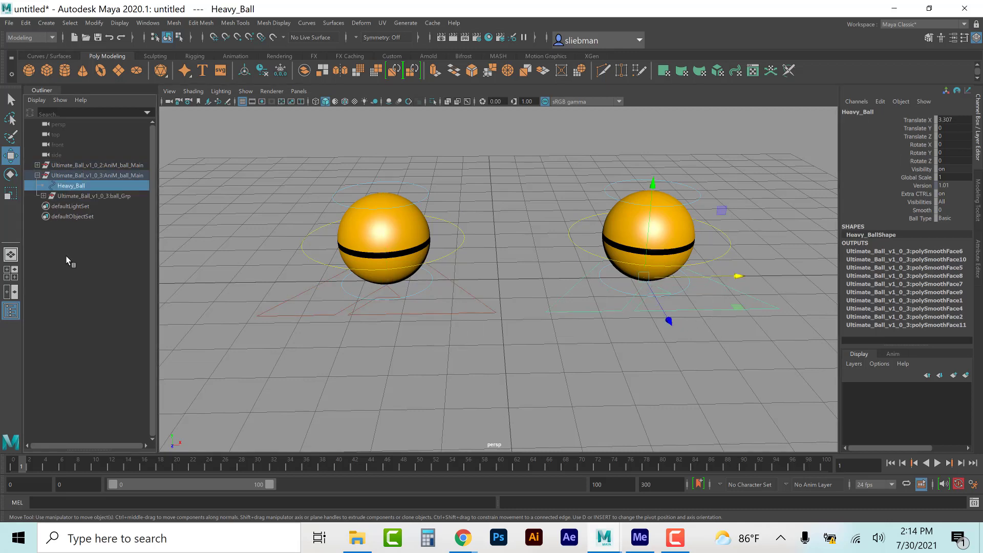
pyautogui.click(66, 196)
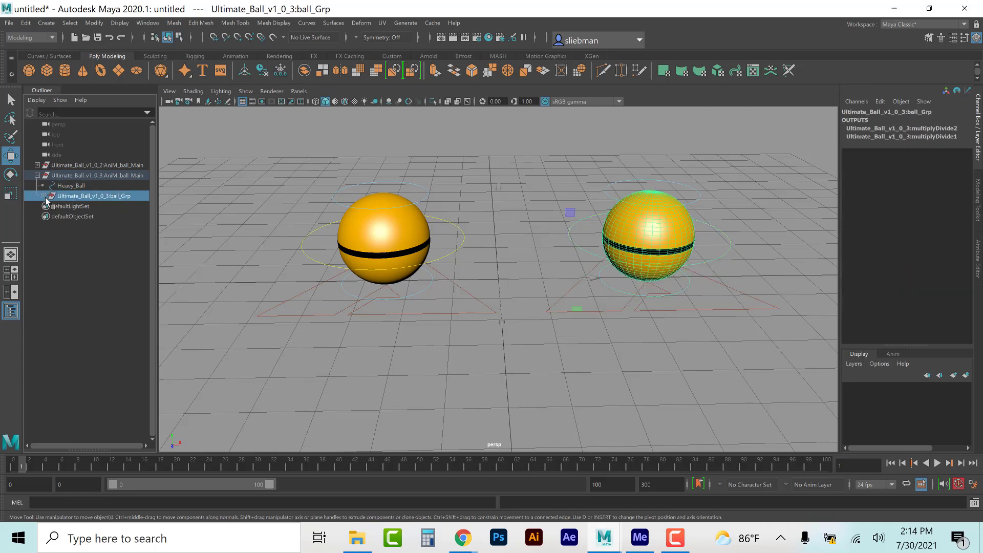
pyautogui.click(44, 197)
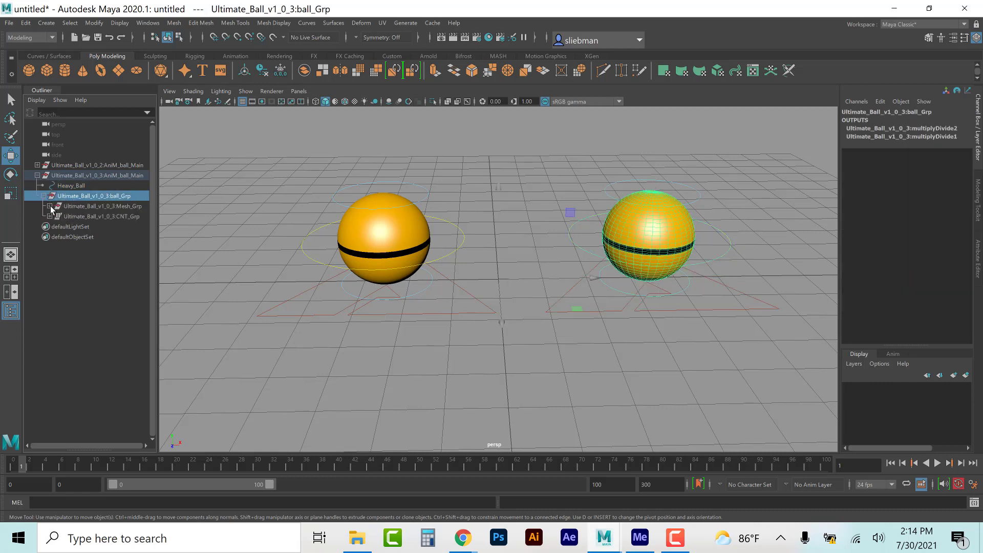
pyautogui.click(49, 206)
pyautogui.click(102, 206)
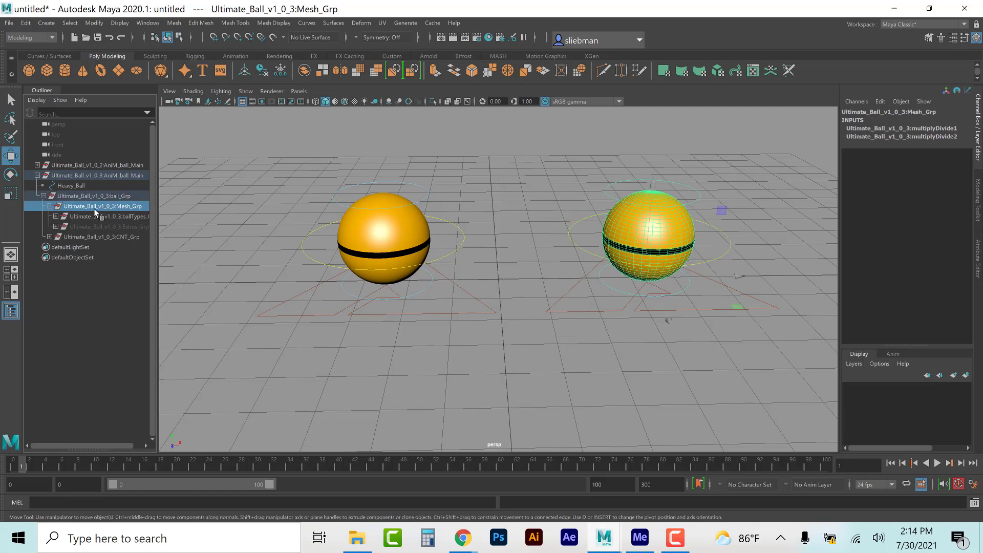
pyautogui.click(489, 37)
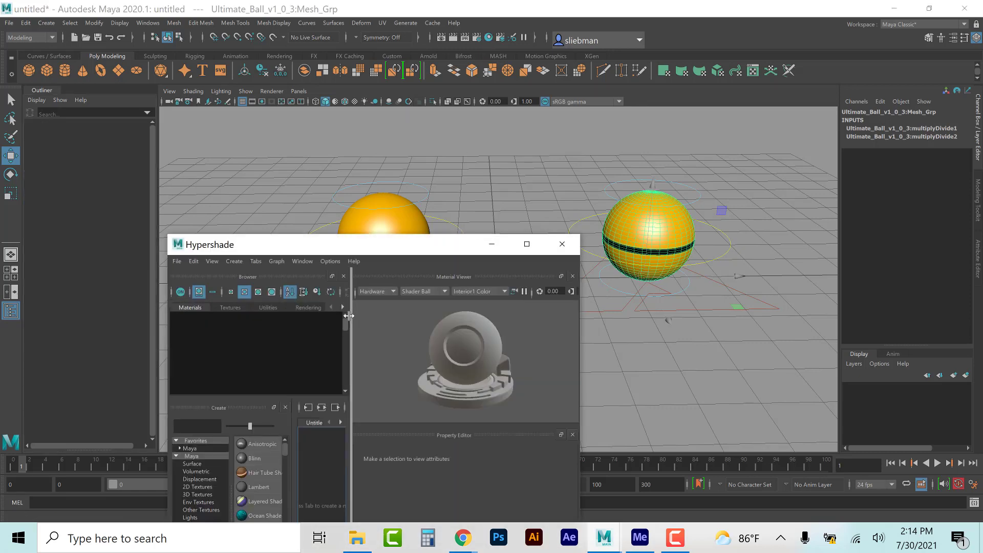
pyautogui.moveTo(258, 348); pyautogui.dragTo(227, 300, button='right')
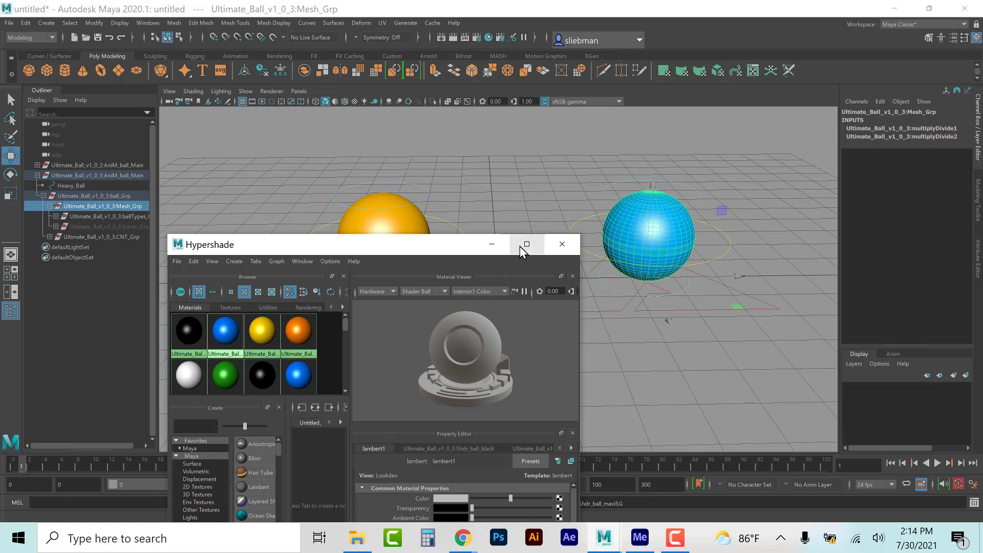
pyautogui.click(492, 244)
pyautogui.click(526, 215)
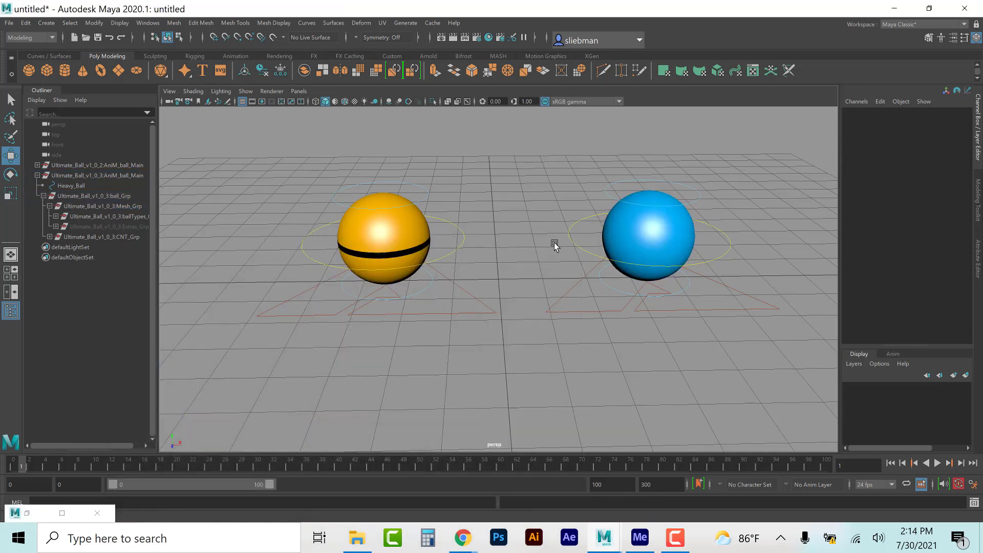
pyautogui.click(582, 310)
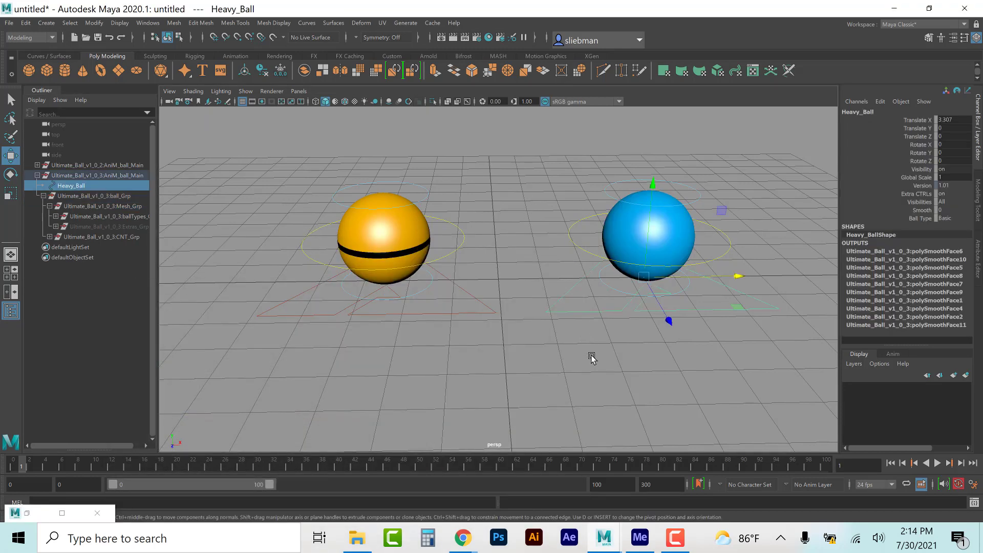
pyautogui.click(432, 309)
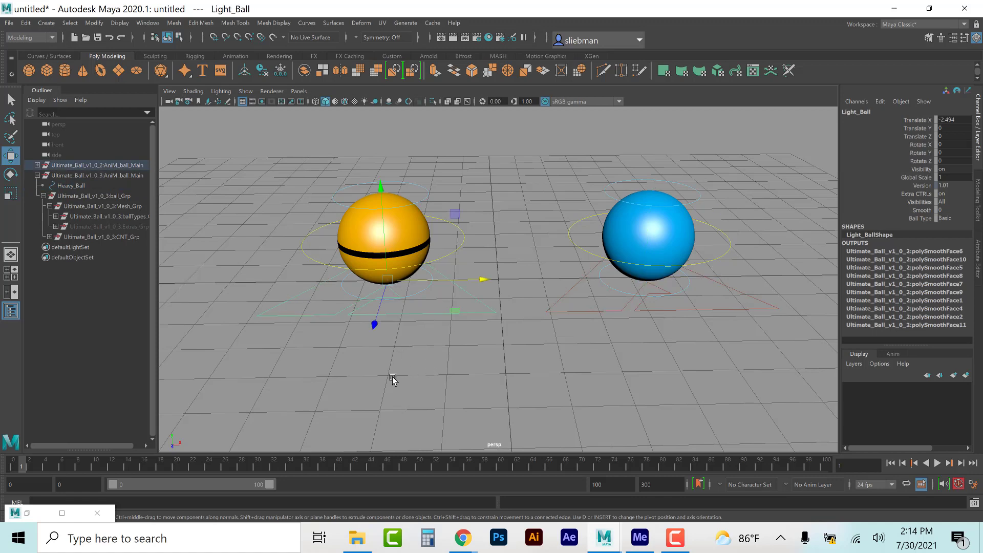
# Step: Frame the light ball, hide the grid, try squashing the ball with its CTRL_Top control, and undo the squash
pyautogui.scroll(5, 395, 375)
pyautogui.press('f')
pyautogui.keyDown('alt'); pyautogui.moveTo(586, 404); pyautogui.dragTo(509, 390); pyautogui.keyUp('alt')
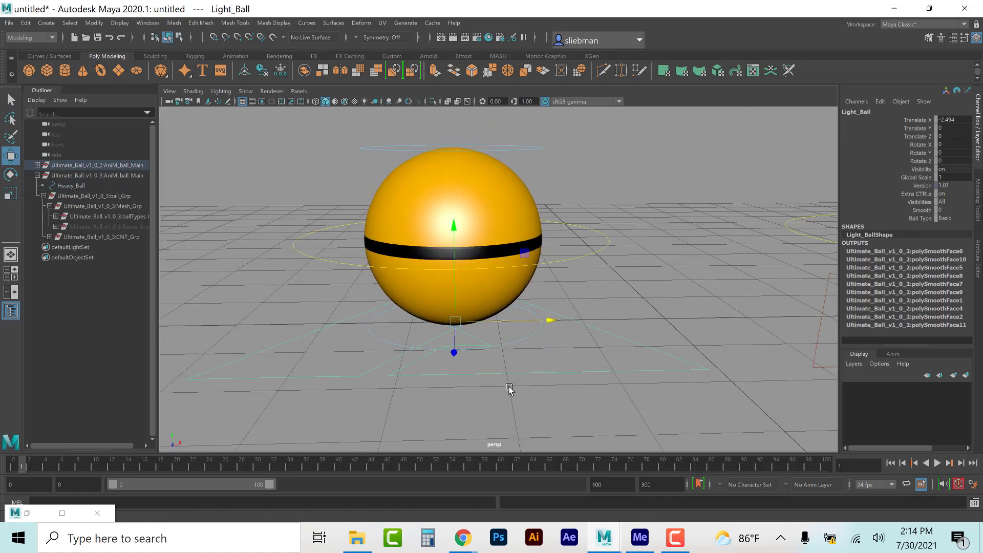
pyautogui.click(513, 149)
pyautogui.click(517, 159)
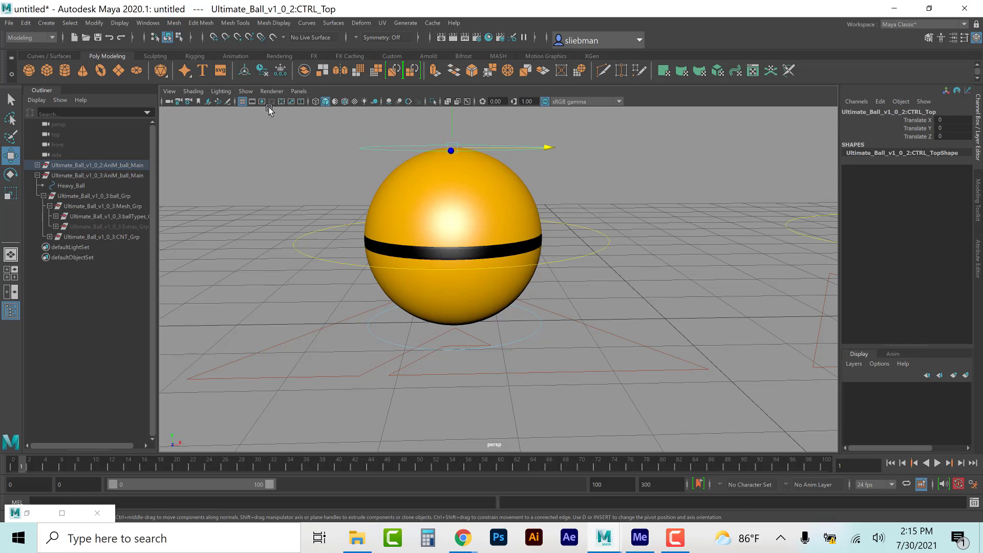
pyautogui.click(243, 102)
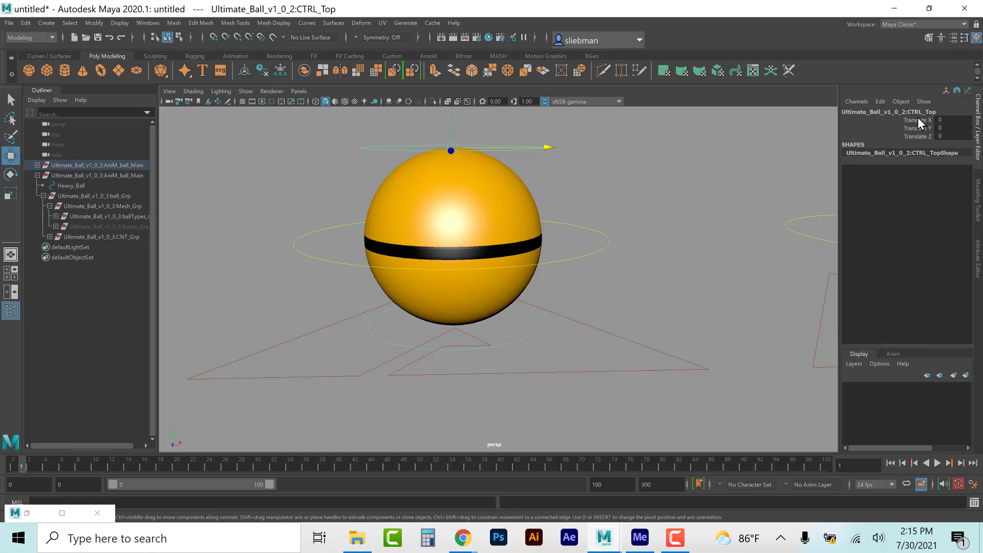
pyautogui.moveTo(451, 129); pyautogui.dragTo(452, 188)
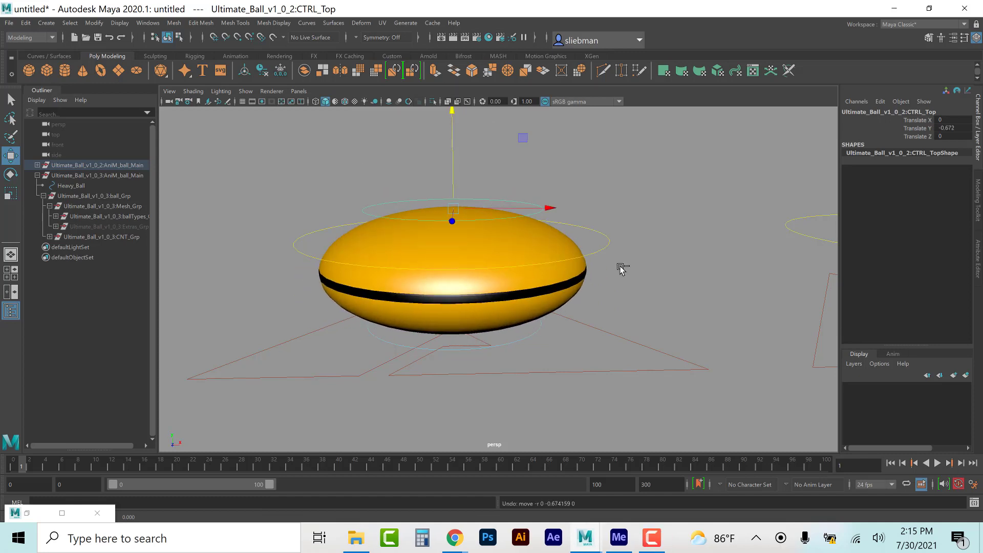
pyautogui.hotkey('ctrl', 'z')
pyautogui.hotkey('ctrl', 'z')
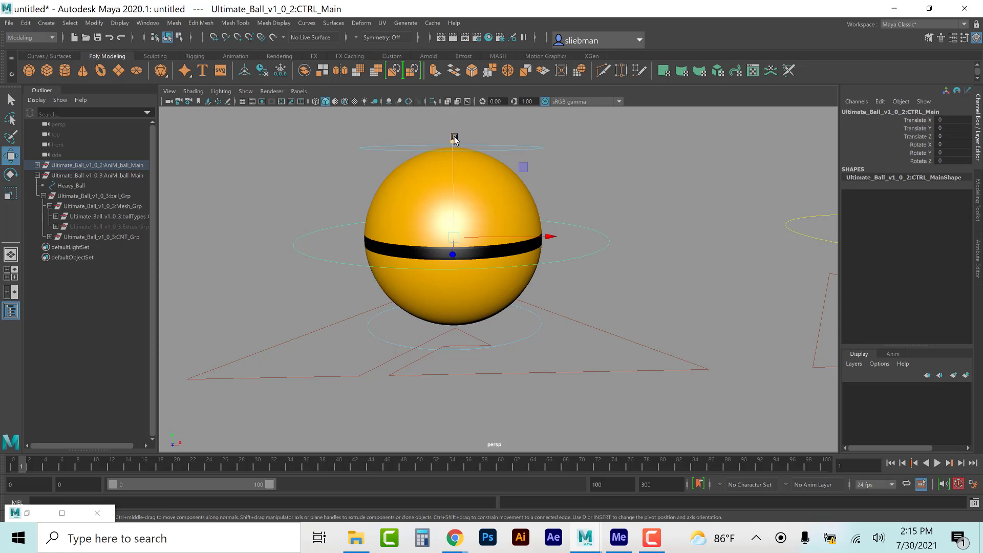
# Step: Try moving and rotating the light ball with its CTRL_Main control, and undo the changes
pyautogui.moveTo(454, 138)
pyautogui.mouseDown()
pyautogui.moveTo(455, 125)
pyautogui.moveTo(457, 257)
pyautogui.moveTo(459, 228)
pyautogui.moveTo(441, 201)
pyautogui.moveTo(445, 6)
pyautogui.moveTo(447, 136)
pyautogui.mouseUp()
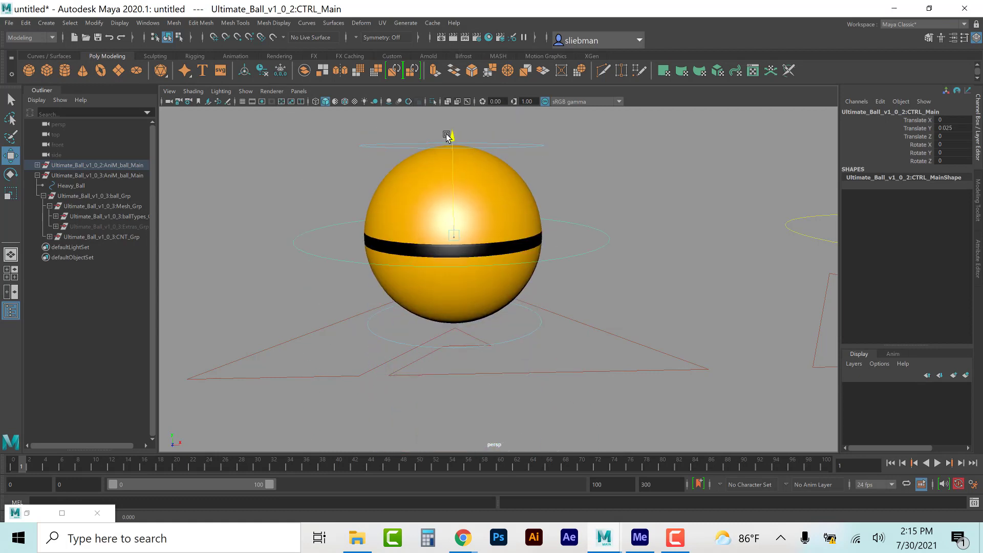
pyautogui.moveTo(548, 237); pyautogui.dragTo(547, 298)
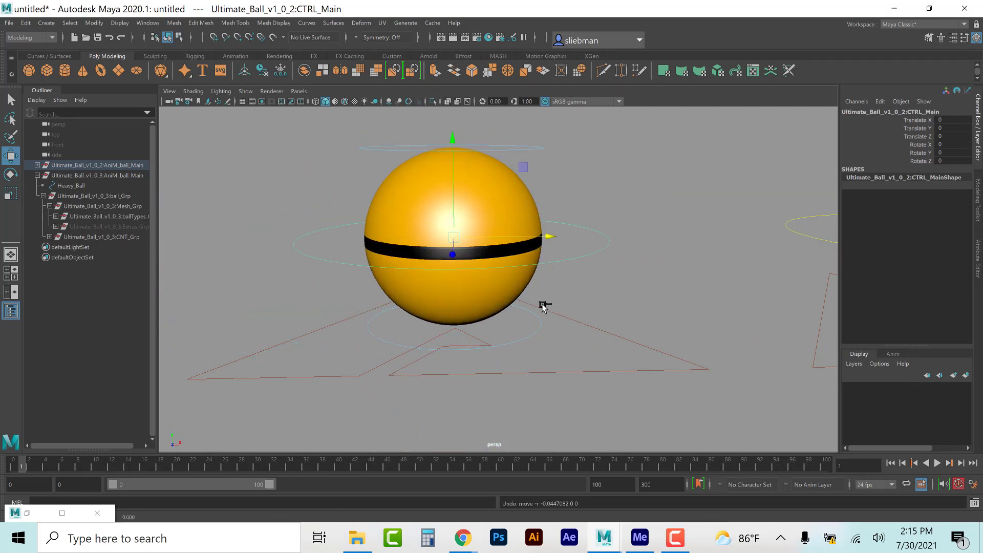
pyautogui.press('e')
pyautogui.moveTo(512, 163); pyautogui.dragTo(553, 267)
pyautogui.hotkey('ctrl', 'z')
# Step: Try out the light ball's CTRL_Top, CTRL_Bottom and CTRL_Main controls, restoring the ball's original shape and position
pyautogui.click(536, 148)
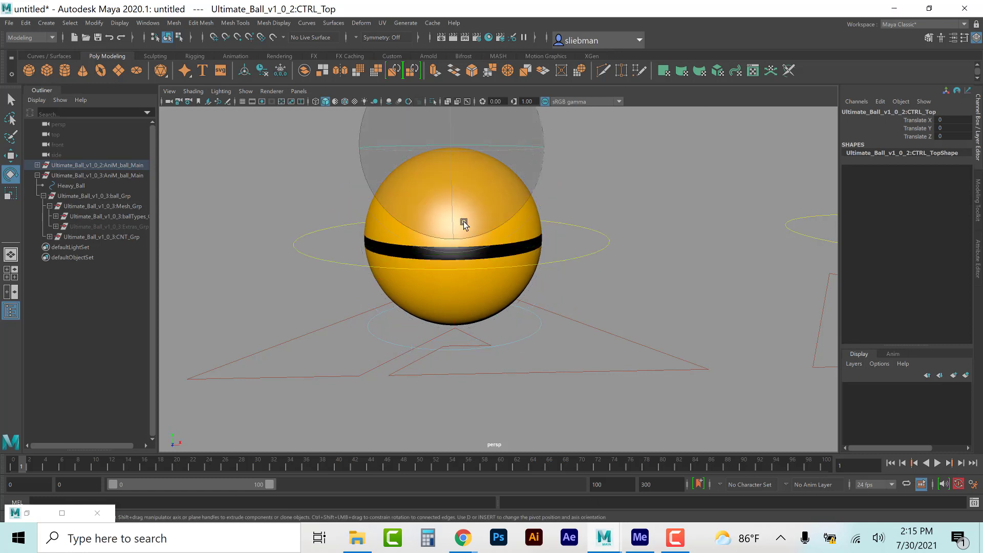
pyautogui.click(512, 341)
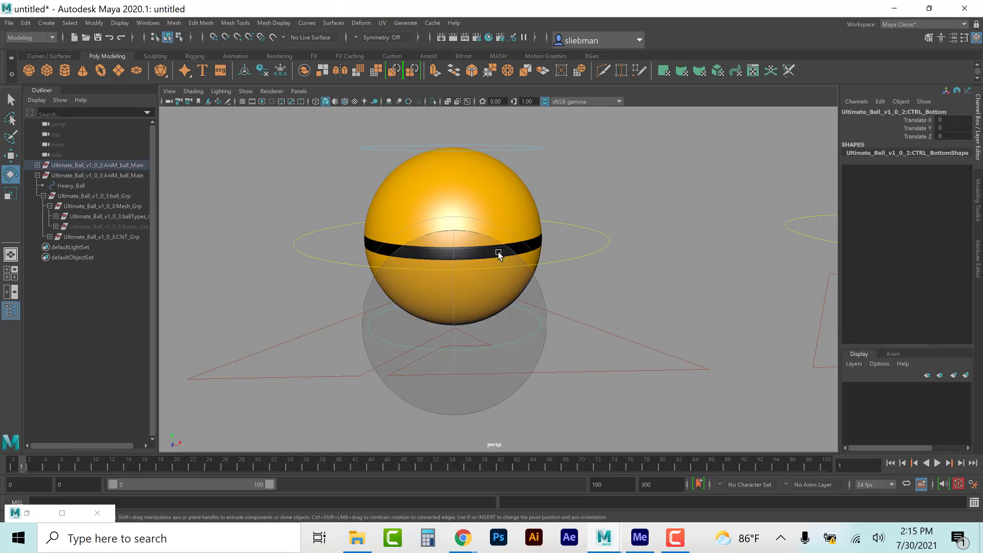
pyautogui.press('w')
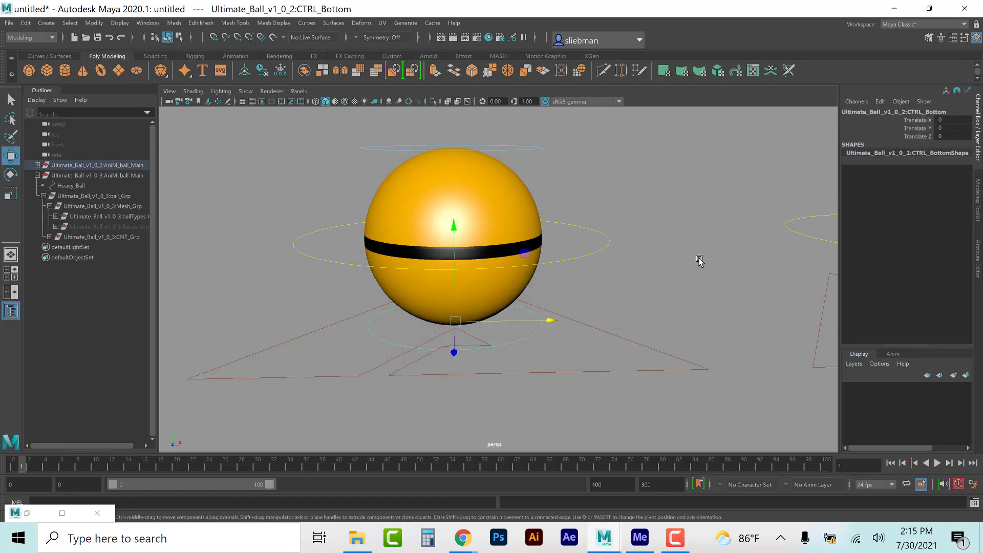
pyautogui.moveTo(457, 232)
pyautogui.mouseDown()
pyautogui.moveTo(456, 318)
pyautogui.moveTo(457, 210)
pyautogui.moveTo(454, 353)
pyautogui.moveTo(432, 128)
pyautogui.moveTo(451, 384)
pyautogui.moveTo(448, 217)
pyautogui.mouseUp()
pyautogui.click(579, 259)
pyautogui.moveTo(584, 248); pyautogui.dragTo(593, 294)
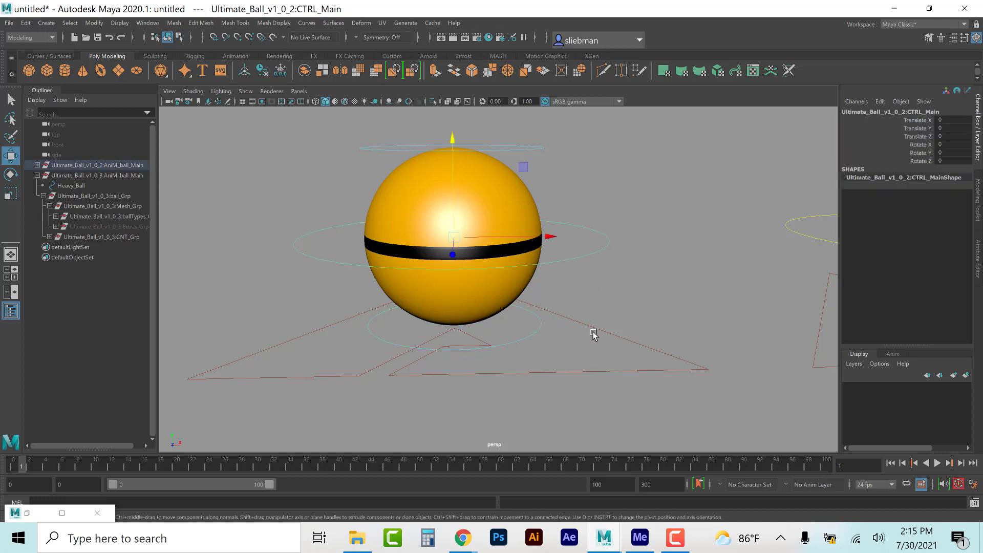
# Step: Try moving and rotating the whole rig with the Light_Ball root control, undo both changes, and clear the selection
pyautogui.moveTo(592, 328); pyautogui.dragTo(600, 398)
pyautogui.moveTo(453, 230); pyautogui.dragTo(433, 283)
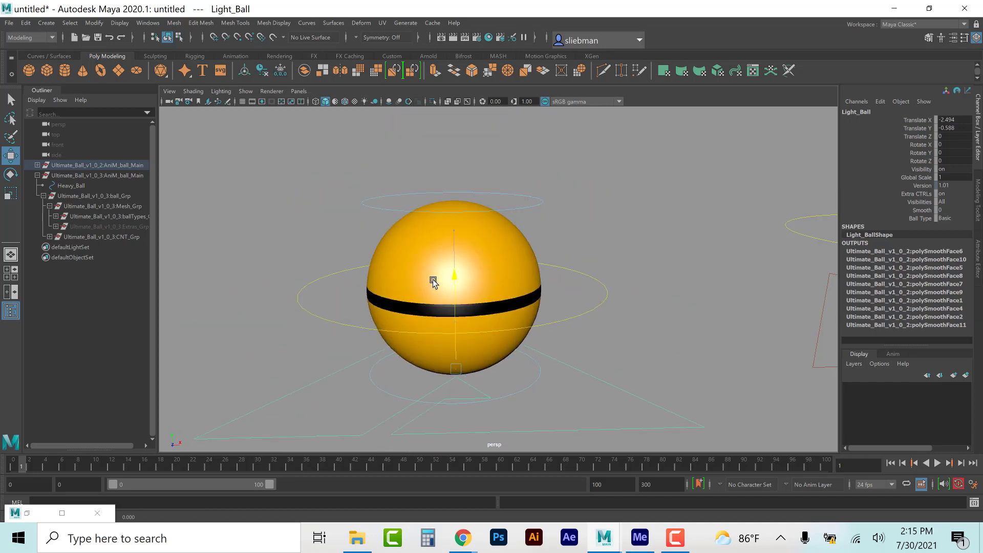
pyautogui.hotkey('ctrl', 'z')
pyautogui.press('e')
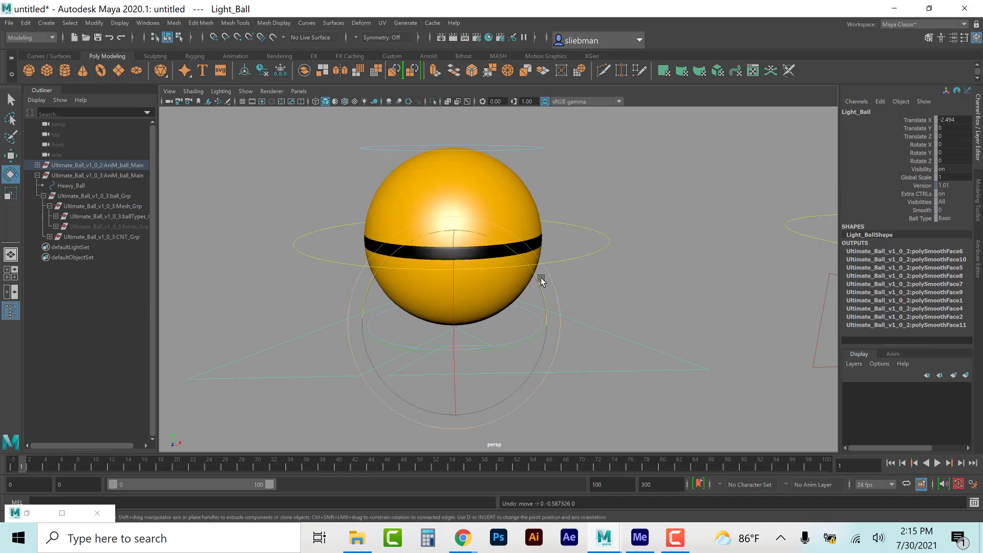
pyautogui.moveTo(535, 286); pyautogui.dragTo(532, 339)
pyautogui.hotkey('ctrl', 'z')
pyautogui.click(696, 287)
# Step: Show the grid again and set the Heavy_Ball root control's Rotate Y to 90
pyautogui.scroll(-5, 593, 307)
pyautogui.scroll(-4, 594, 314)
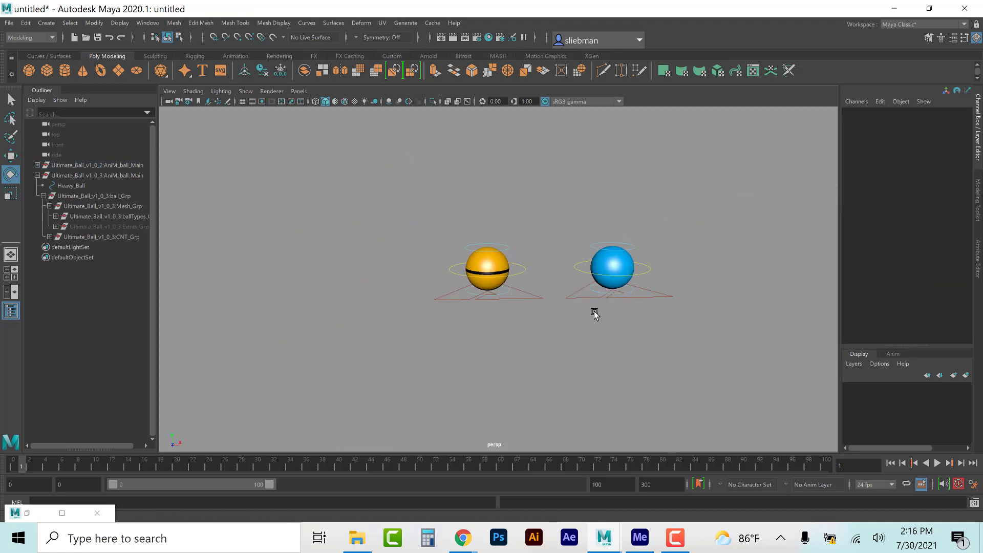
pyautogui.click(242, 101)
pyautogui.keyDown('alt'); pyautogui.moveTo(511, 308); pyautogui.dragTo(567, 337); pyautogui.keyUp('alt')
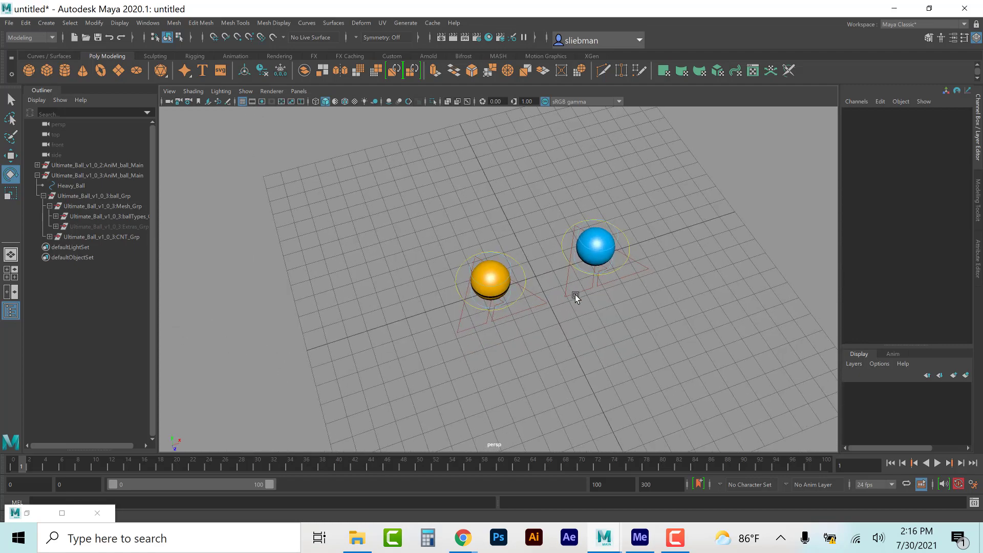
pyautogui.click(587, 317)
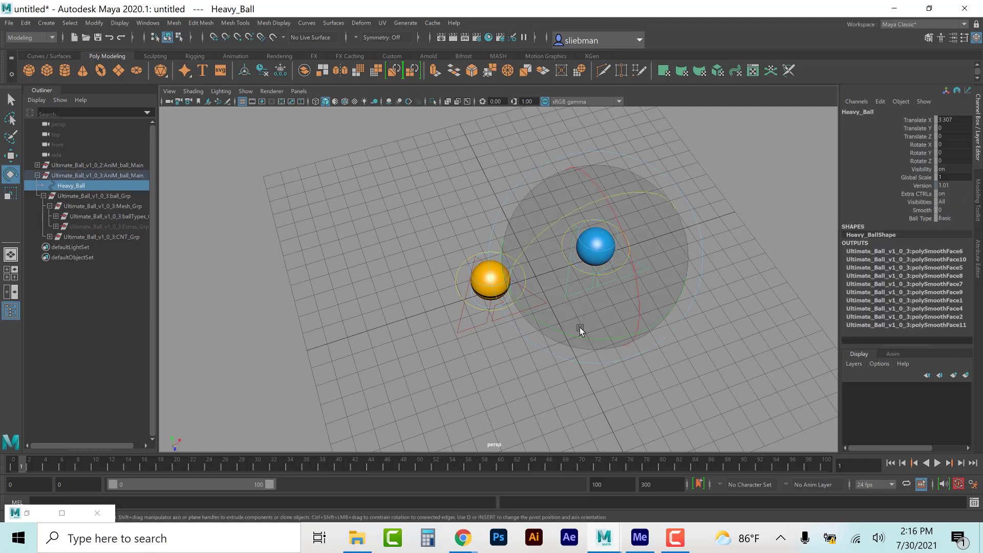
pyautogui.moveTo(577, 337); pyautogui.dragTo(735, 219)
pyautogui.hotkey('ctrl', 'z')
pyautogui.doubleClick(965, 154)
pyautogui.write('90')
pyautogui.press('Return')
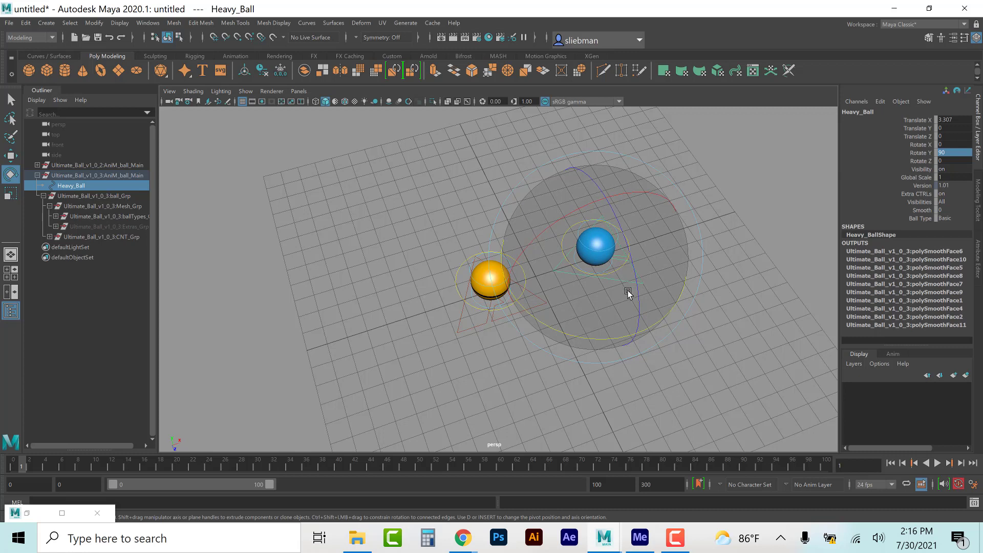
# Step: Move the Heavy_Ball root control along X to about 11.95, at the edge of the grid
pyautogui.press('w')
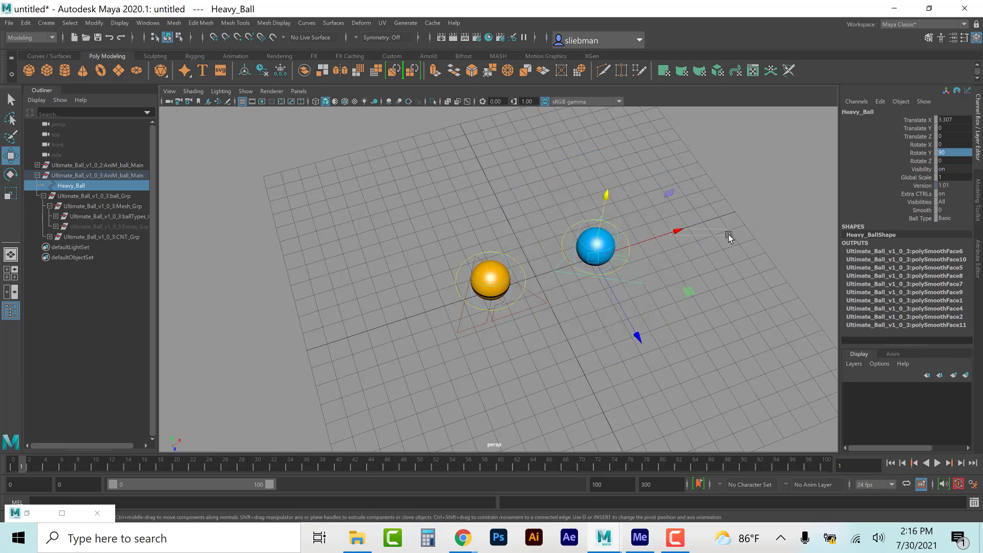
pyautogui.click(679, 233)
pyautogui.moveTo(677, 232); pyautogui.dragTo(808, 180)
pyautogui.click(461, 330)
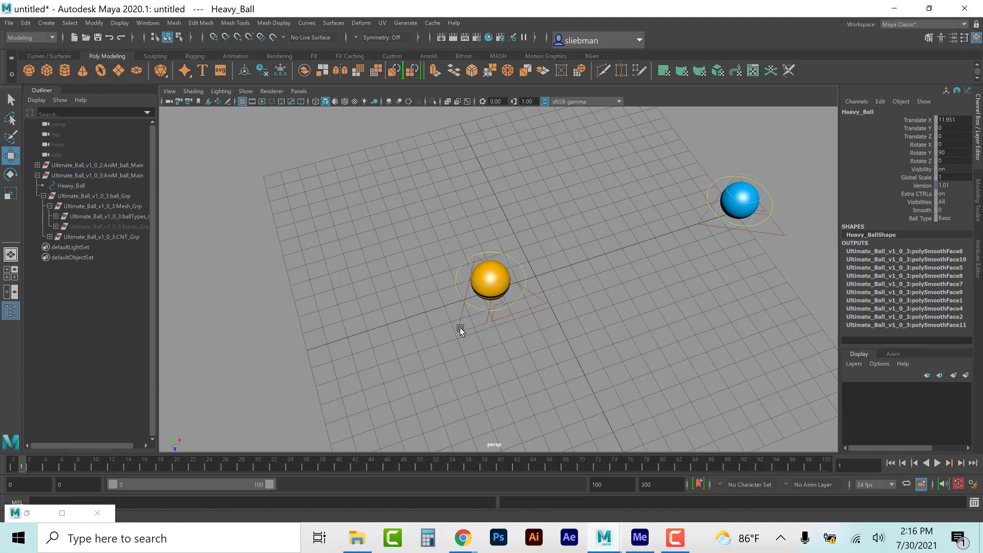
# Step: Move the Light_Ball root control along X to about -11.8, set its Rotate Y to -90, and clear the selection
pyautogui.click(463, 331)
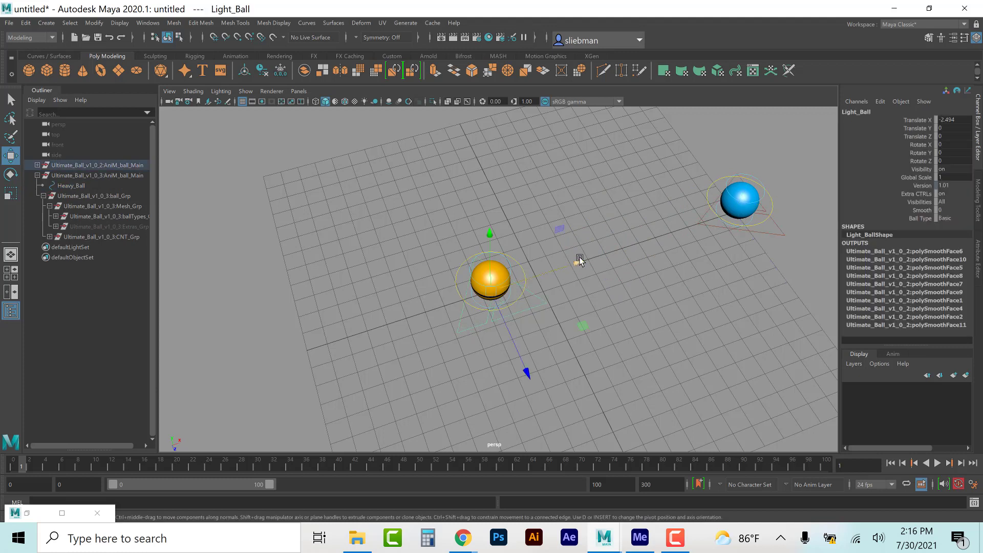
pyautogui.moveTo(578, 263); pyautogui.dragTo(415, 333)
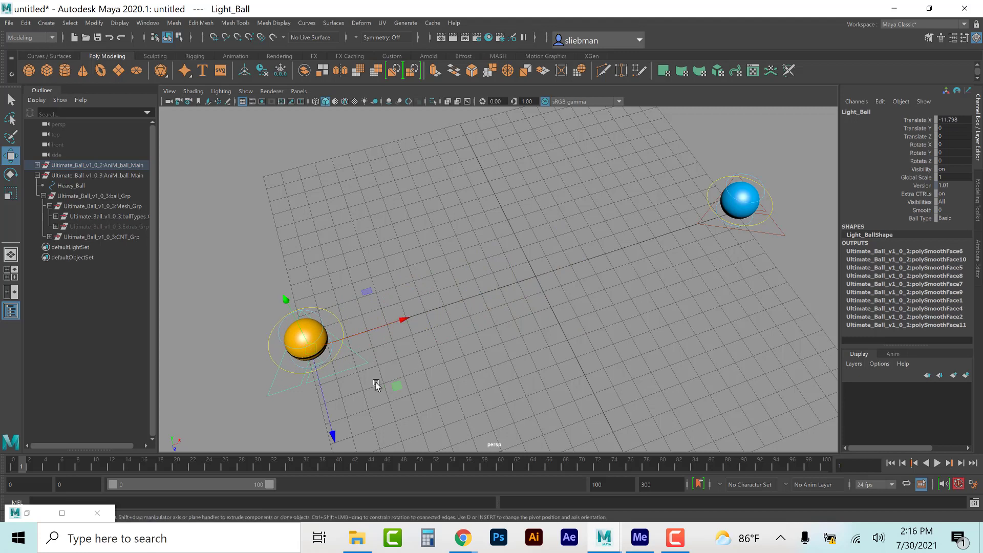
pyautogui.press('e')
pyautogui.moveTo(402, 348); pyautogui.dragTo(298, 466)
pyautogui.doubleClick(955, 153)
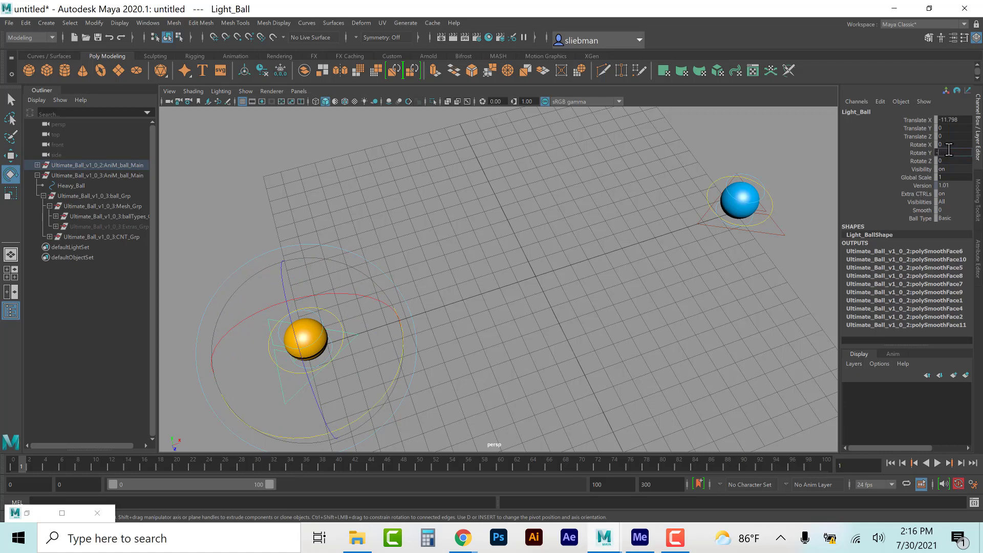
pyautogui.press('Return')
pyautogui.keyDown('alt'); pyautogui.moveTo(507, 356); pyautogui.dragTo(350, 336); pyautogui.keyUp('alt')
pyautogui.click(350, 335)
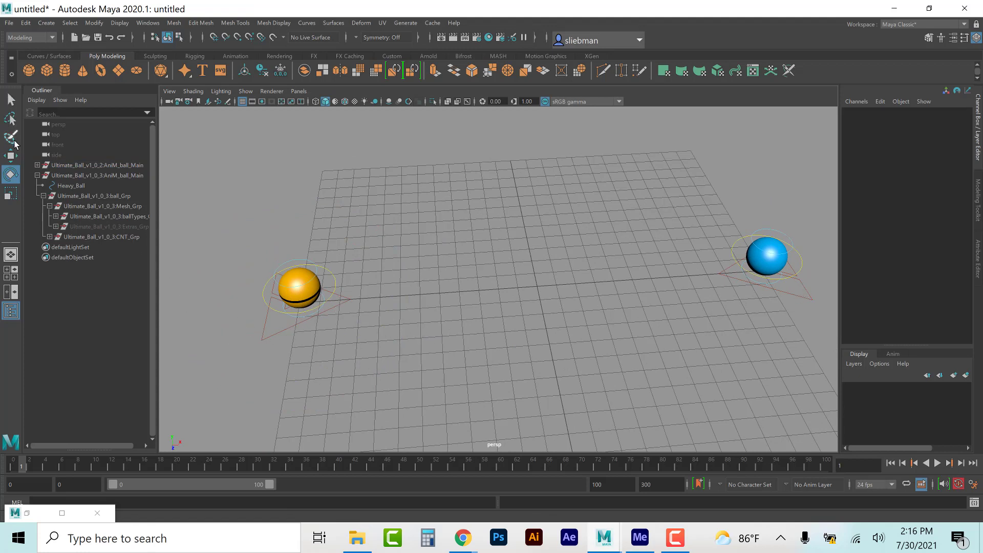
# Step: Examine the Select, Move, Rotate and Scale tools on the Light_Ball root control, and clear the selection
pyautogui.click(290, 331)
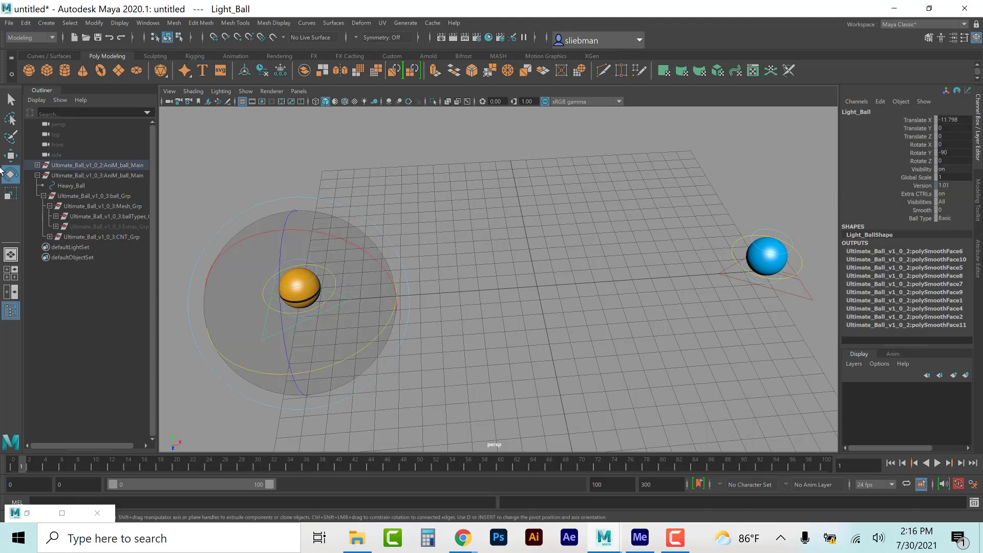
pyautogui.click(11, 101)
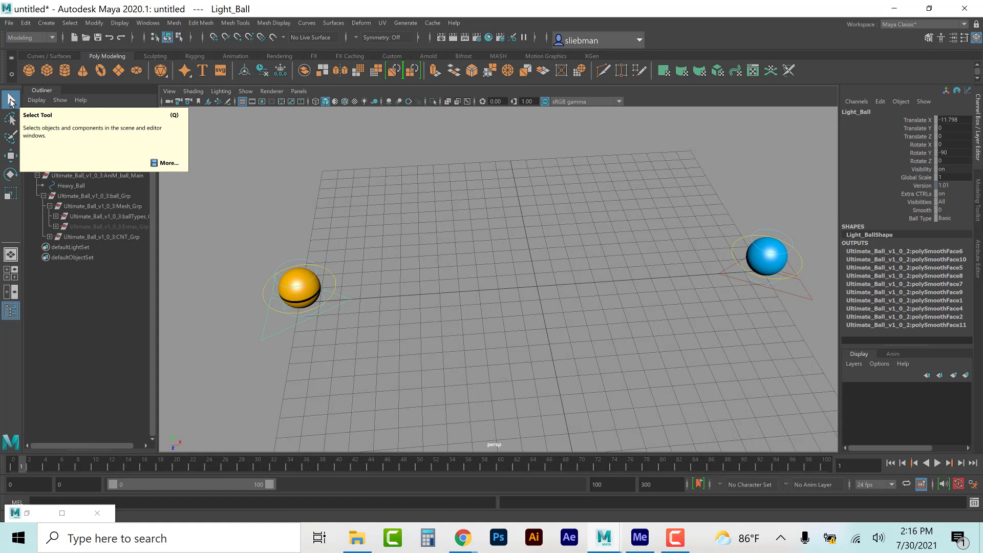
pyautogui.press('w')
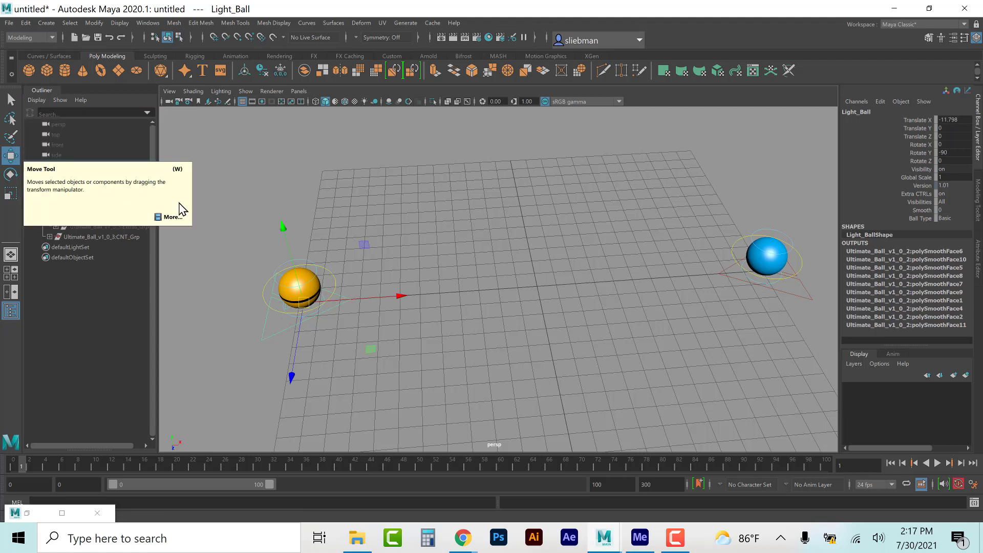
pyautogui.click(11, 175)
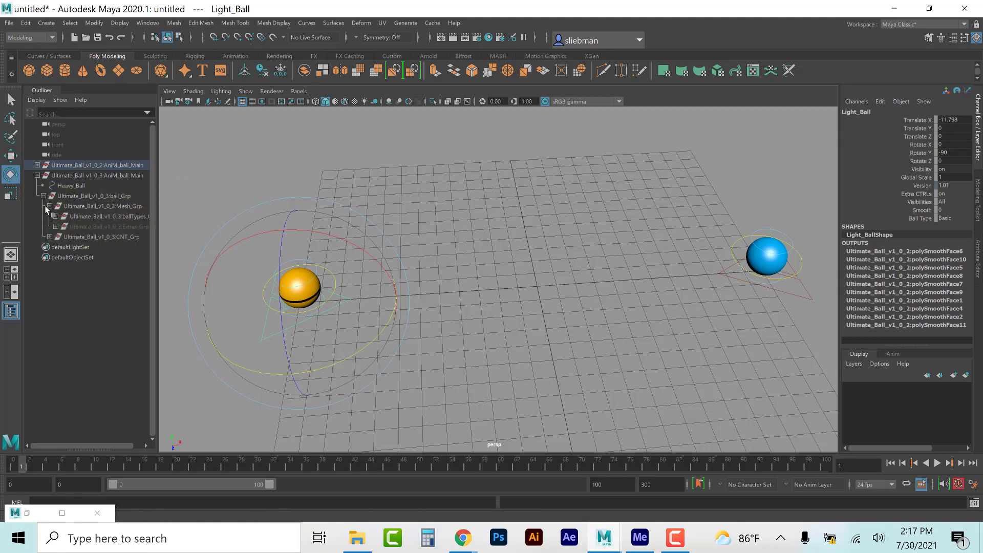
pyautogui.press('r')
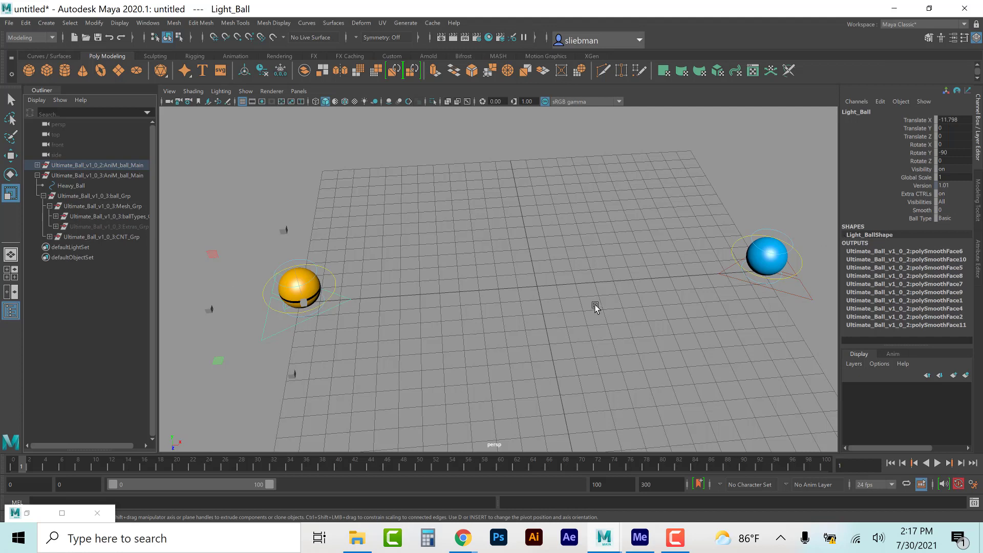
pyautogui.click(573, 316)
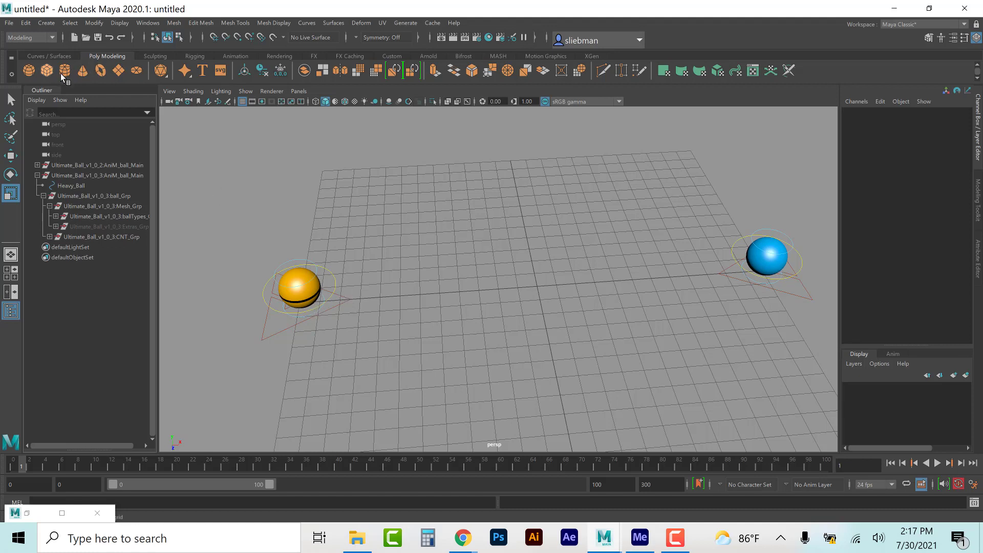
# Step: Create a polygon plane at the origin, scale it uniformly to about 23.95 to cover the grid, and deselect it
pyautogui.click(119, 72)
pyautogui.moveTo(542, 283); pyautogui.dragTo(726, 178)
pyautogui.moveTo(852, 97); pyautogui.dragTo(854, 98)
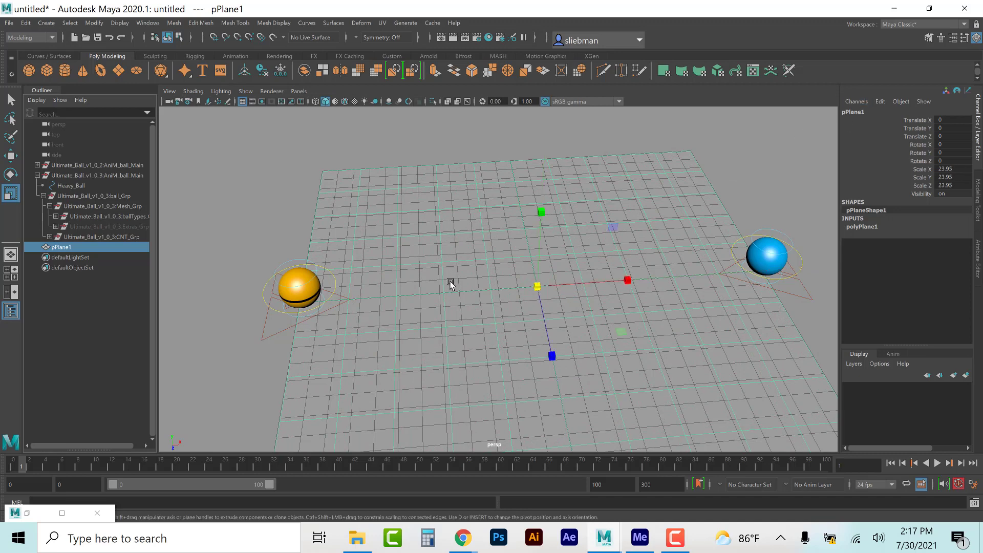
pyautogui.scroll(-5, 451, 285)
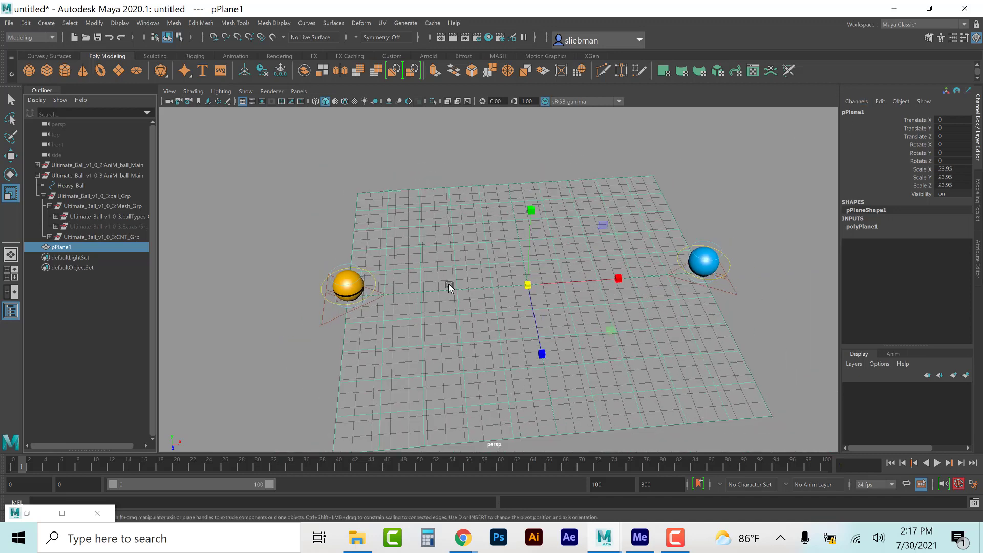
pyautogui.click(341, 235)
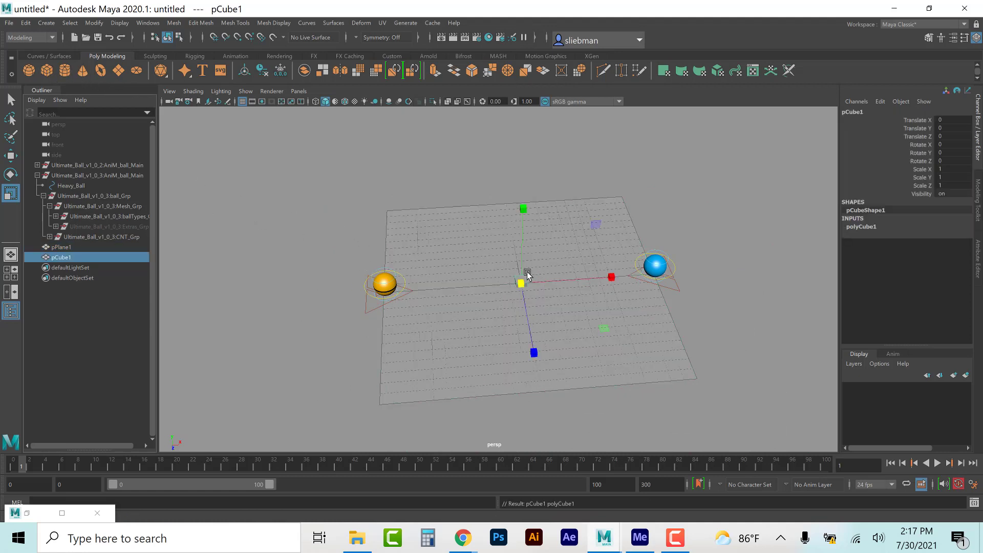
# Step: Create a polygon cube at the origin, scale it uniformly to about 7.6, and stretch it along Z to about 24
pyautogui.moveTo(522, 281); pyautogui.dragTo(585, 241)
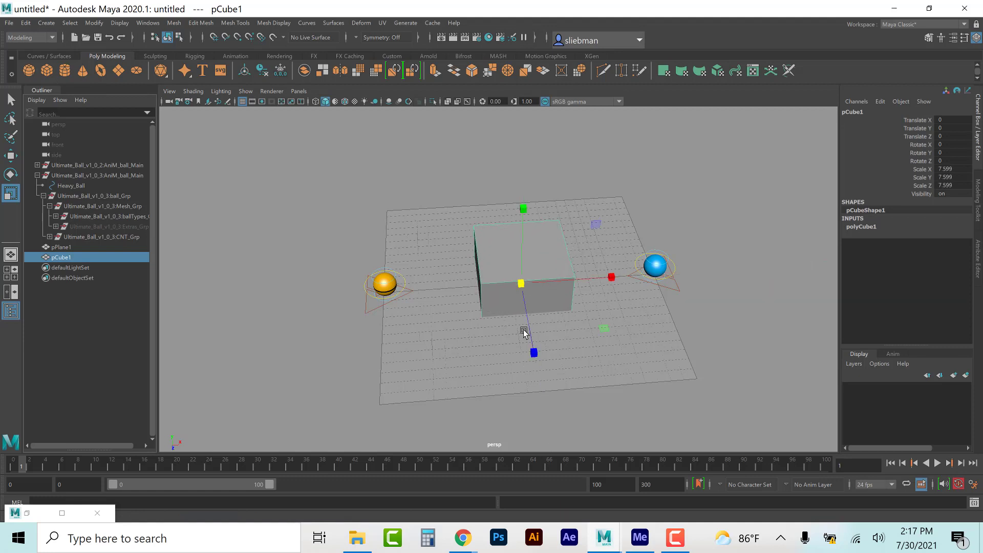
pyautogui.moveTo(533, 351); pyautogui.dragTo(615, 543)
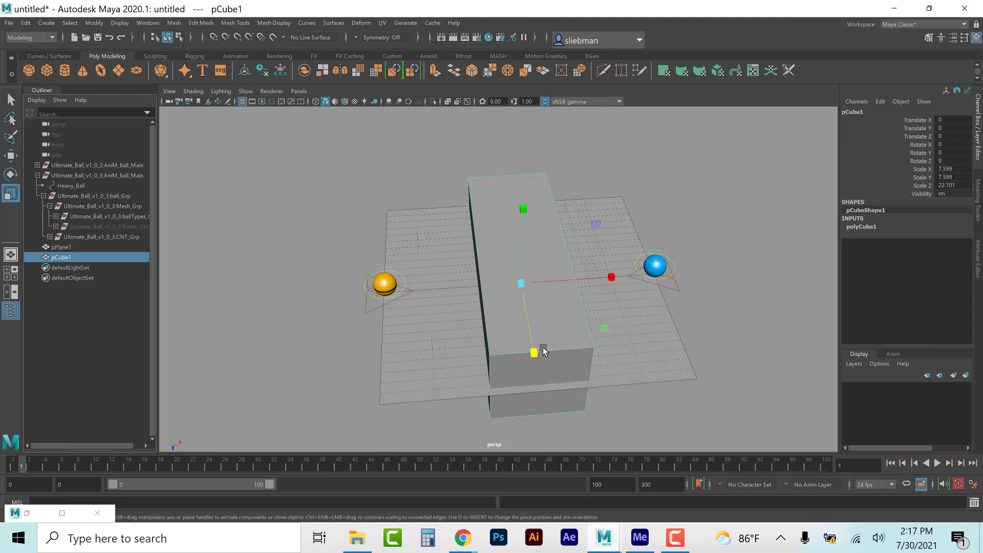
pyautogui.moveTo(535, 353); pyautogui.dragTo(537, 360)
pyautogui.press('w')
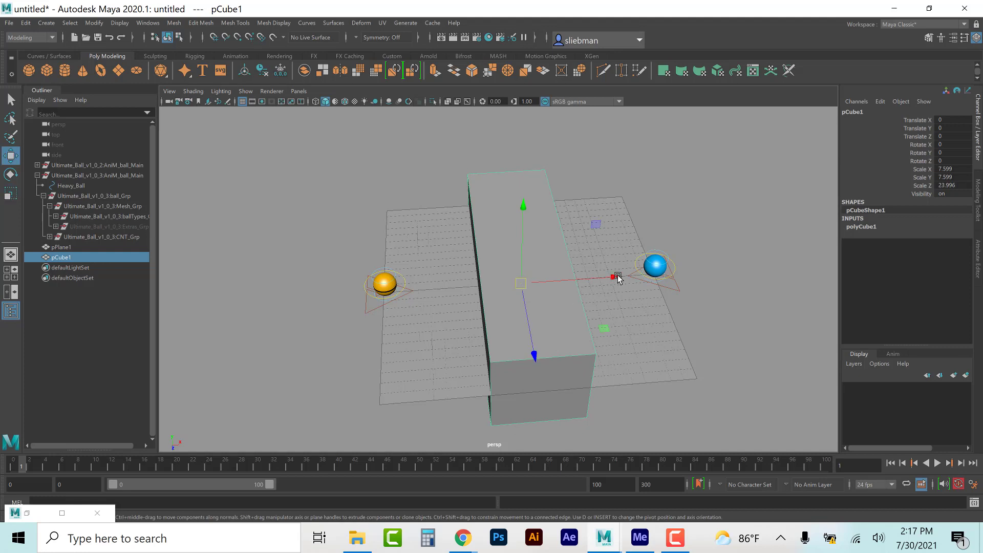
# Step: Place the cube and a duplicate at opposite ends of the plane, at X about -15.7 and 15.3, and raise both to Y about 3.5
pyautogui.moveTo(604, 276); pyautogui.dragTo(777, 259)
pyautogui.hotkey('ctrl', 'd')
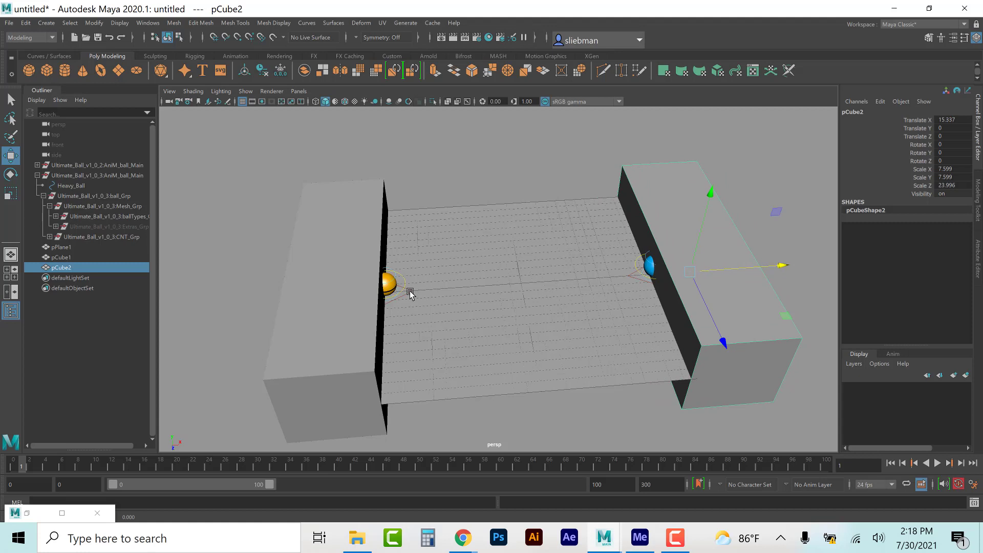
pyautogui.keyDown('alt'); pyautogui.moveTo(382, 389); pyautogui.dragTo(310, 340); pyautogui.keyUp('alt')
pyautogui.keyDown('shift'); pyautogui.click(300, 296); pyautogui.keyUp('shift')
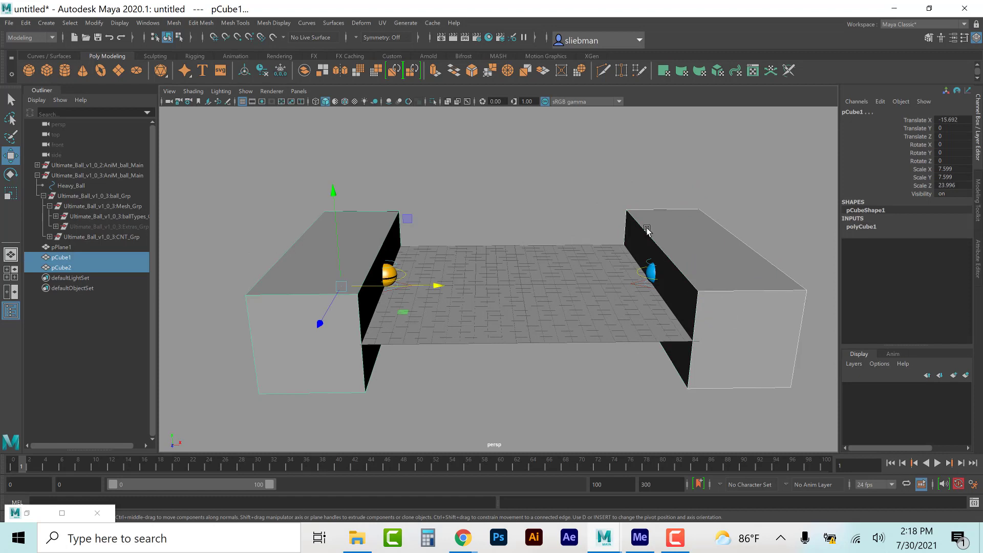
pyautogui.moveTo(334, 190); pyautogui.dragTo(327, 149)
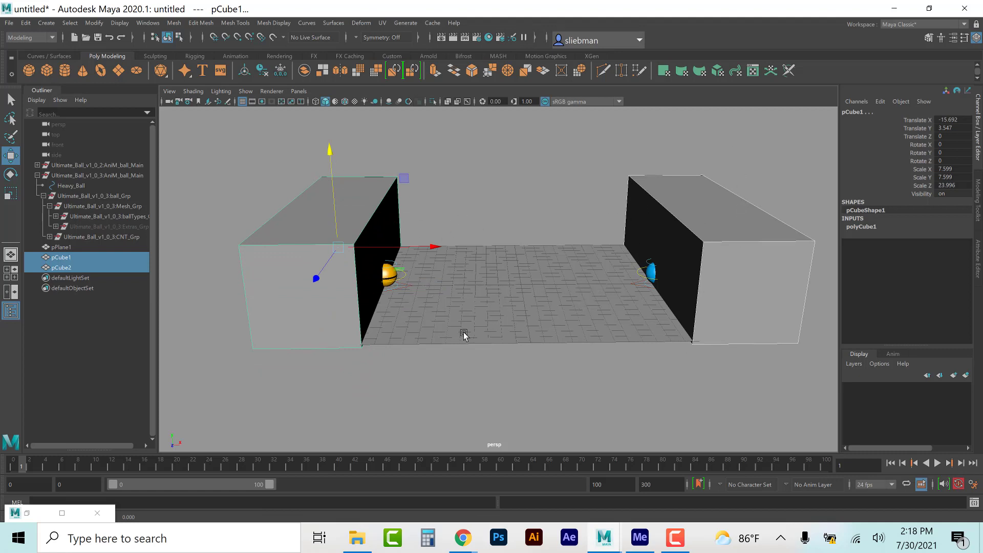
pyautogui.click(410, 285)
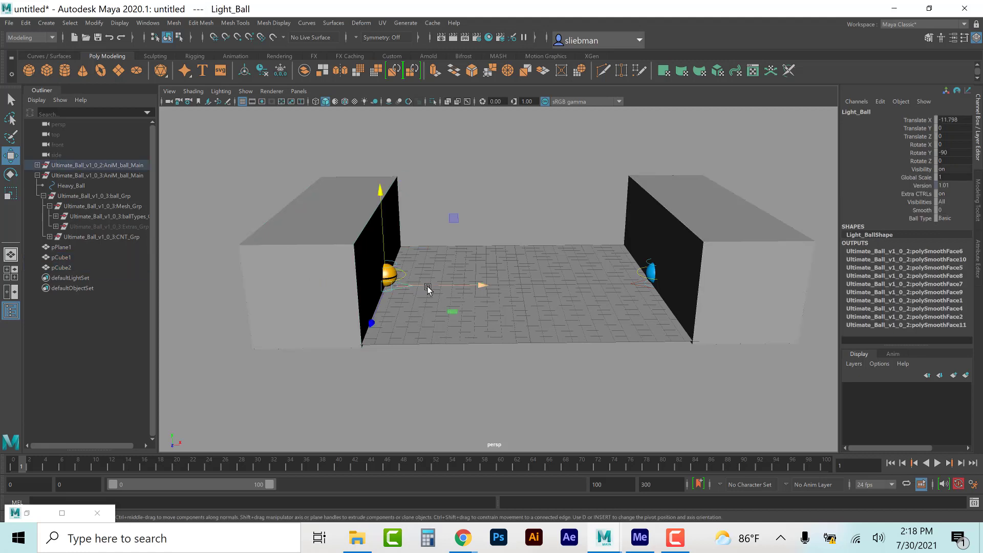
pyautogui.moveTo(381, 174); pyautogui.dragTo(360, 105)
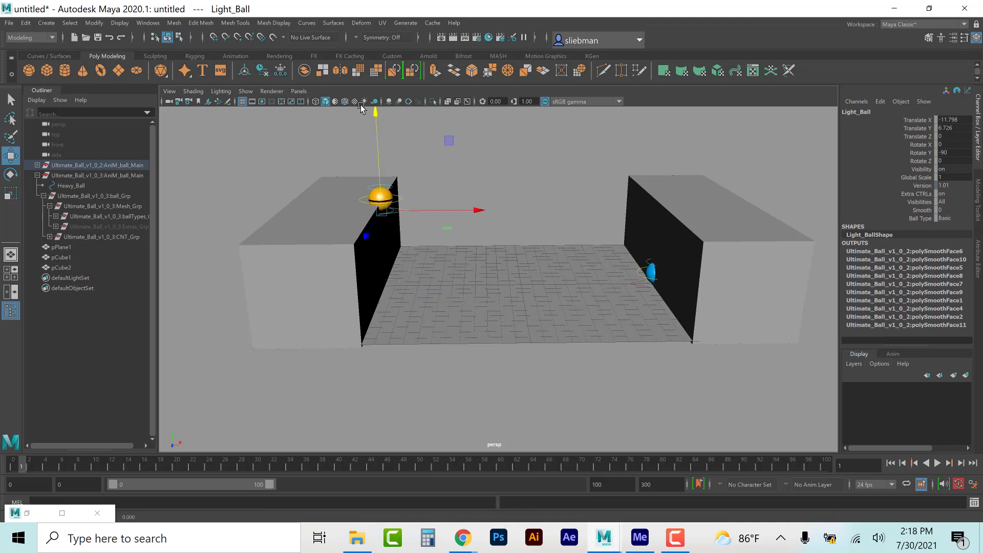
pyautogui.hotkey('ctrl', 'z')
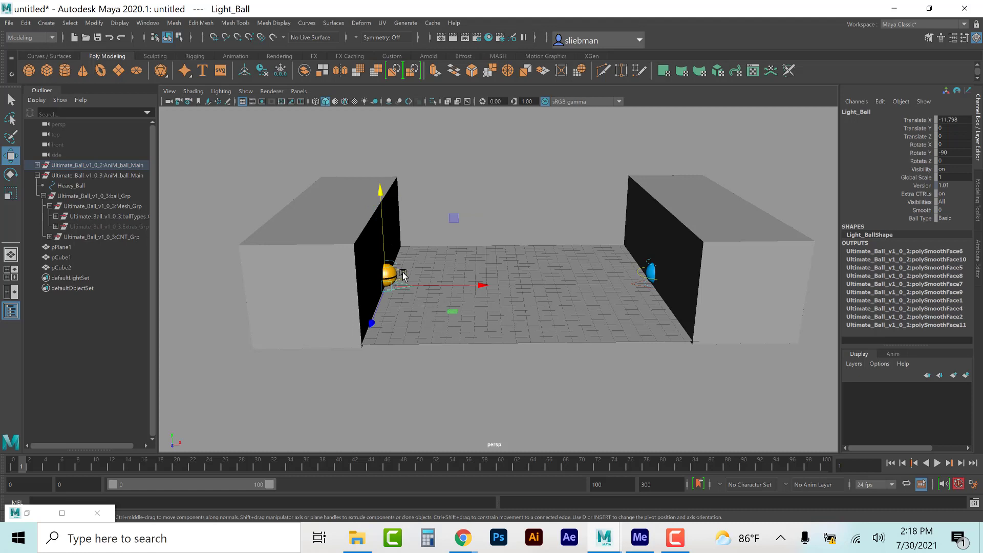
# Step: Raise the main controls of both balls to Translate Y about 7.28 so the balls rest on top of the blocks
pyautogui.click(402, 275)
pyautogui.click(400, 277)
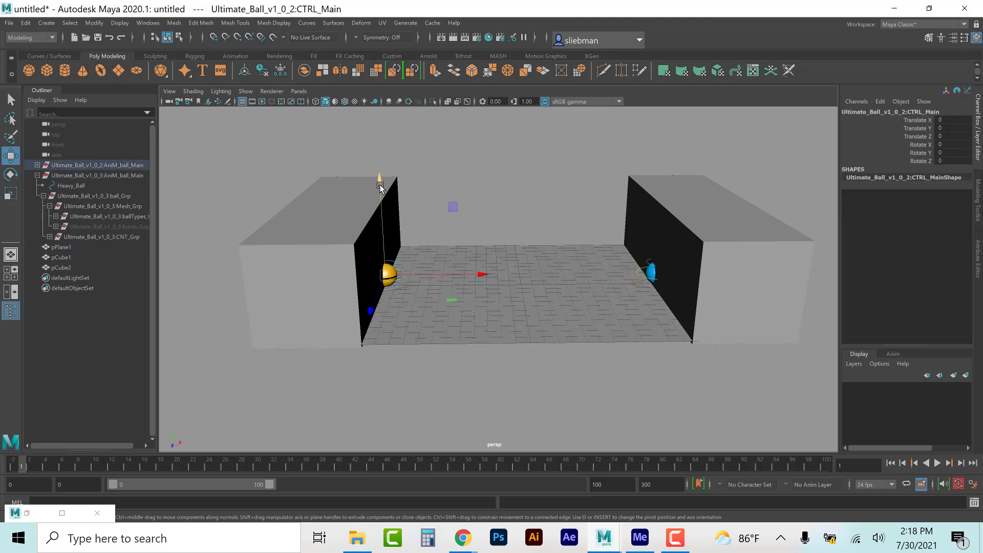
pyautogui.click(640, 274)
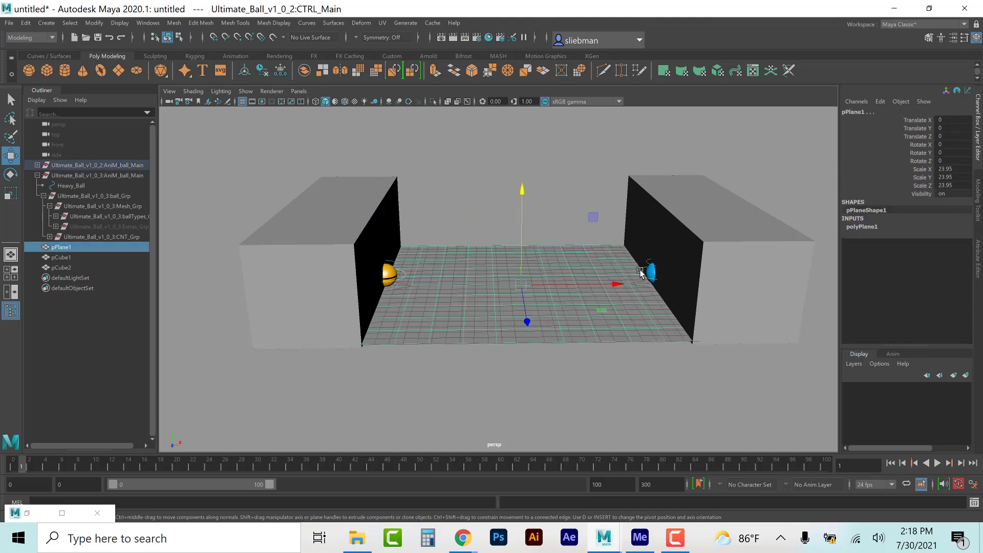
pyautogui.click(640, 274)
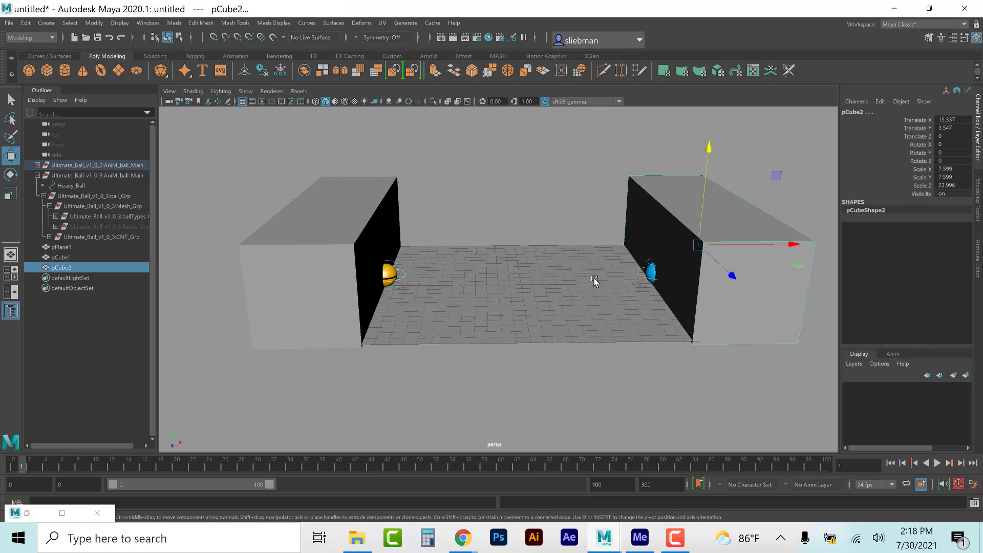
pyautogui.click(646, 197)
pyautogui.click(641, 277)
pyautogui.moveTo(666, 179); pyautogui.dragTo(672, 91)
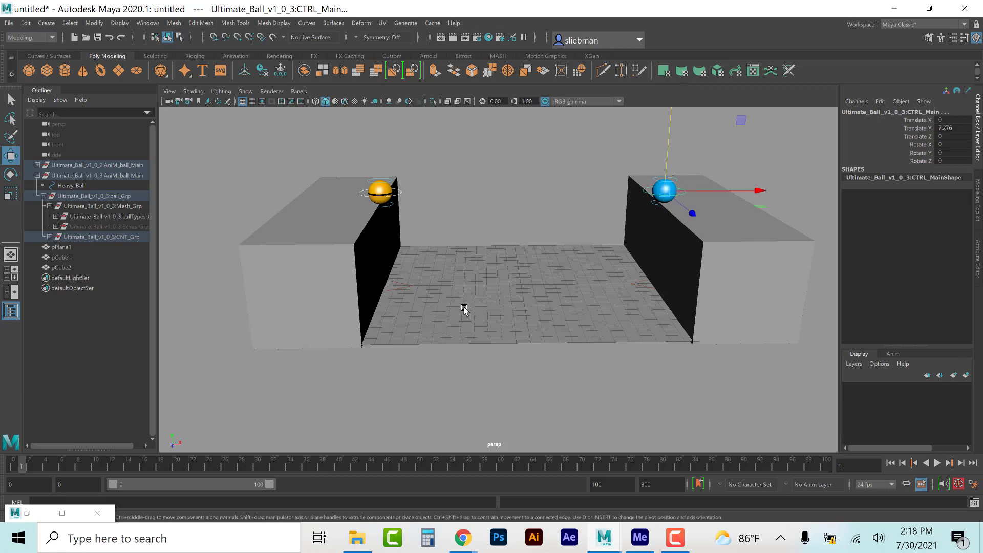
# Step: Create an empty display layer and name it Set
pyautogui.click(405, 288)
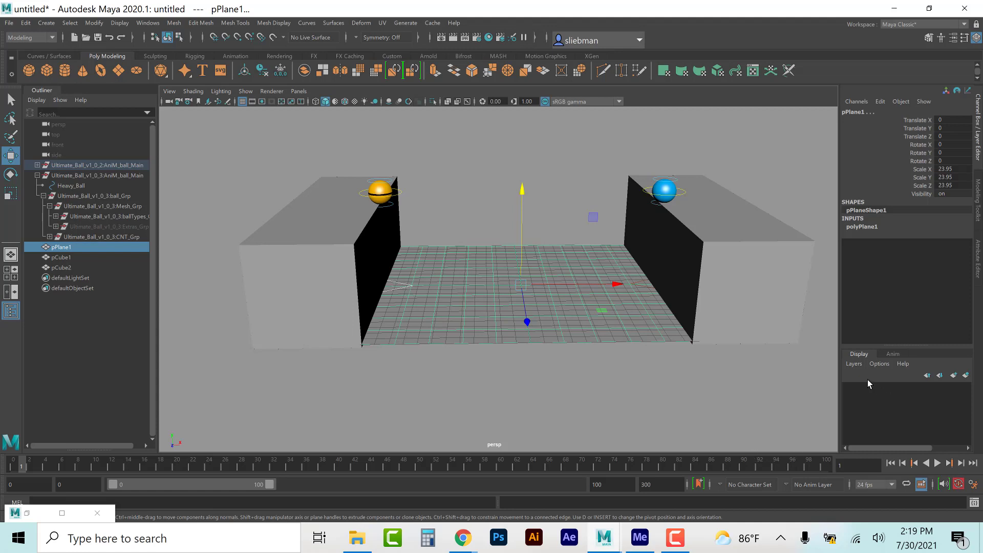
pyautogui.click(855, 366)
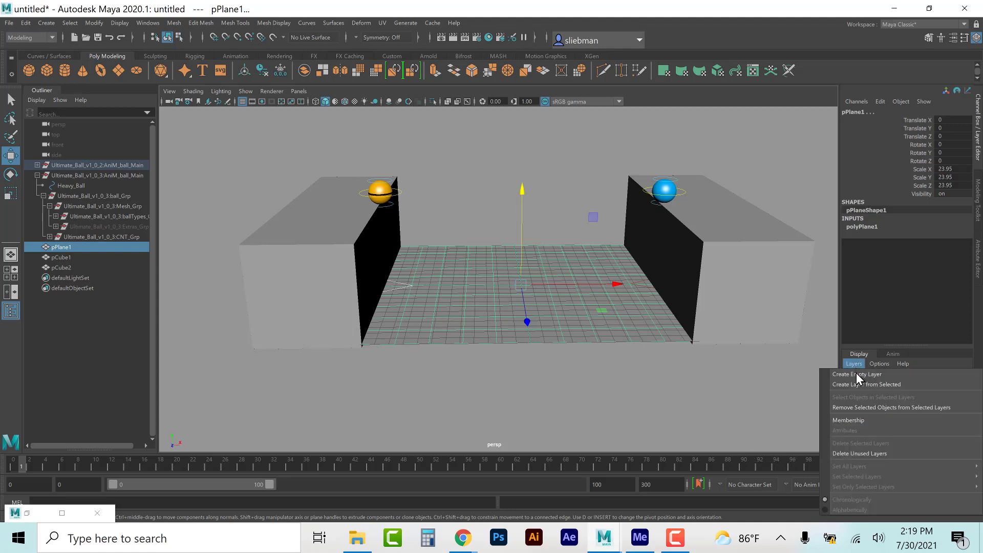
pyautogui.click(857, 374)
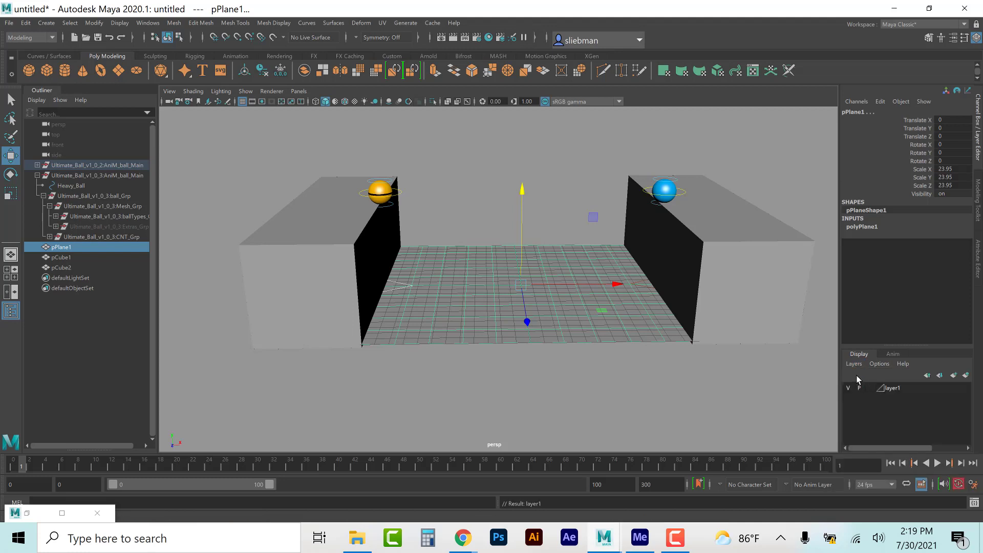
pyautogui.doubleClick(893, 389)
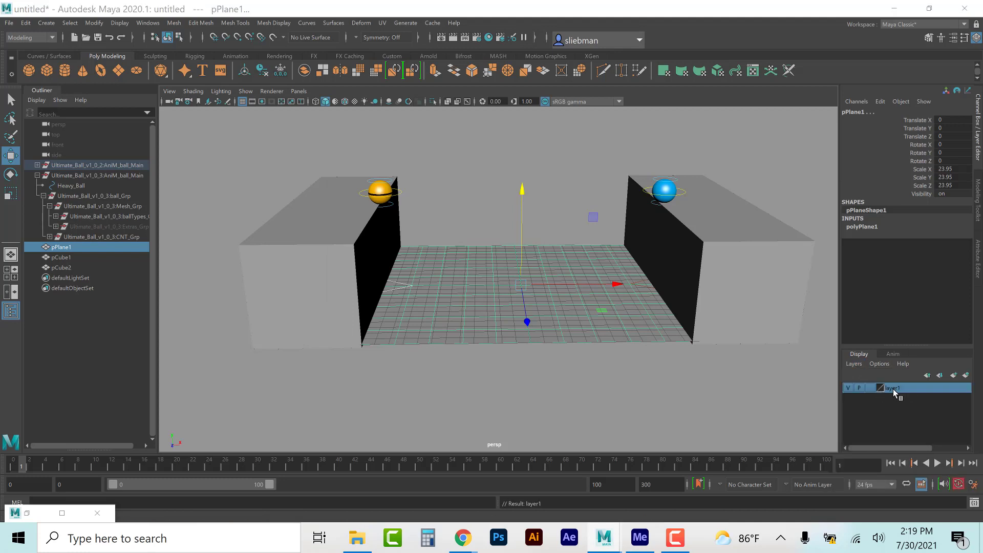
pyautogui.doubleClick(402, 201)
pyautogui.write('Set')
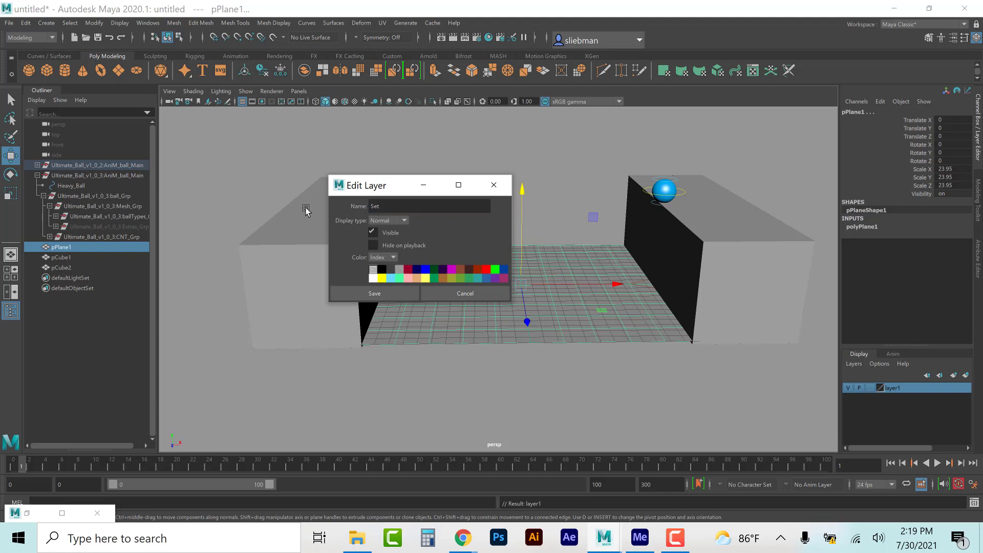
pyautogui.click(404, 290)
# Step: Add the floor plane and both block cubes to the Set display layer
pyautogui.click(241, 217)
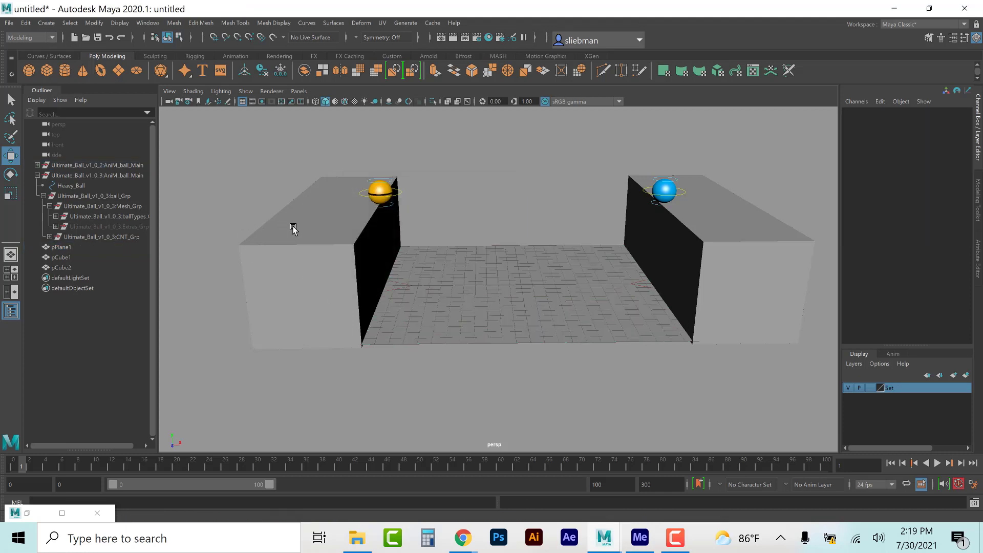
pyautogui.click(294, 228)
pyautogui.keyDown('shift'); pyautogui.click(457, 321); pyautogui.keyUp('shift')
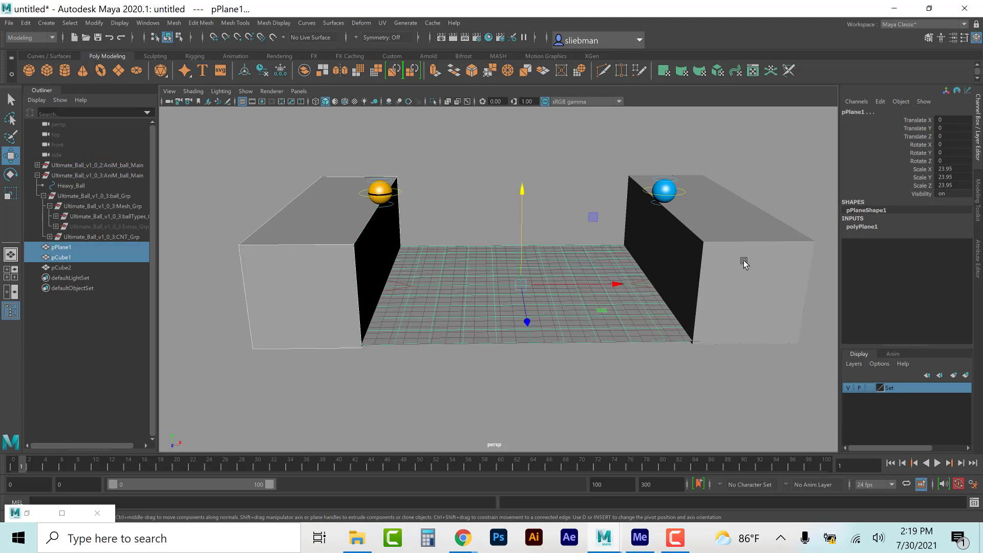
pyautogui.keyDown('shift'); pyautogui.click(744, 262); pyautogui.keyUp('shift')
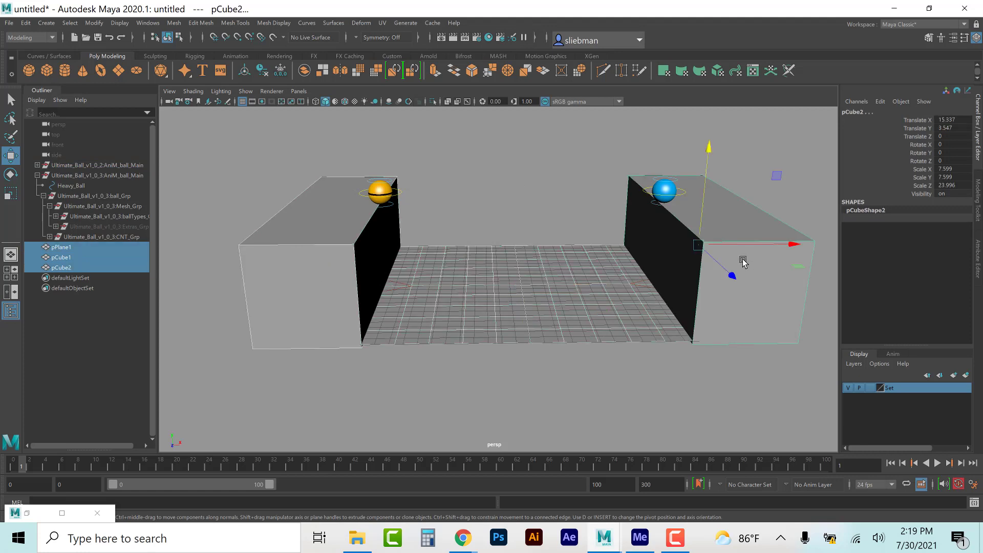
pyautogui.rightClick(897, 390)
pyautogui.click(903, 408)
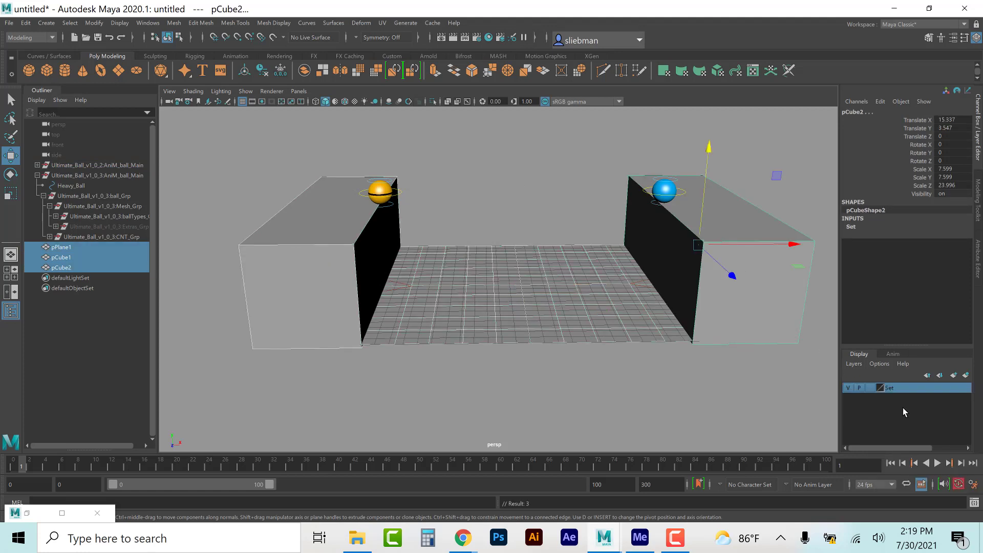
# Step: Switch the Set layer to Reference mode so its objects cannot be selected, and clear the selection
pyautogui.click(871, 388)
pyautogui.click(871, 388)
pyautogui.click(551, 355)
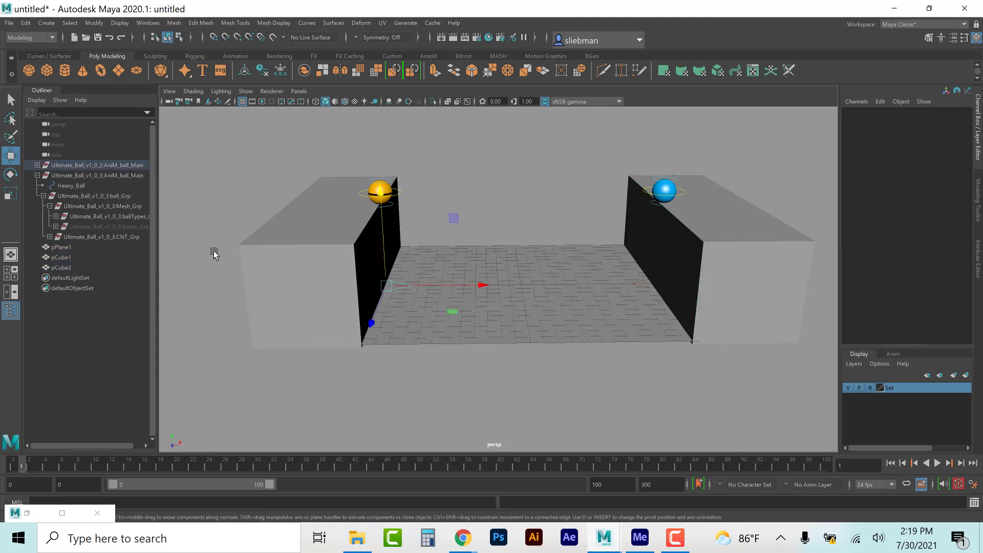
# Step: Try sliding the Heavy_Ball root control along X to about -6.7, and undo the move
pyautogui.click(438, 292)
pyautogui.click(646, 291)
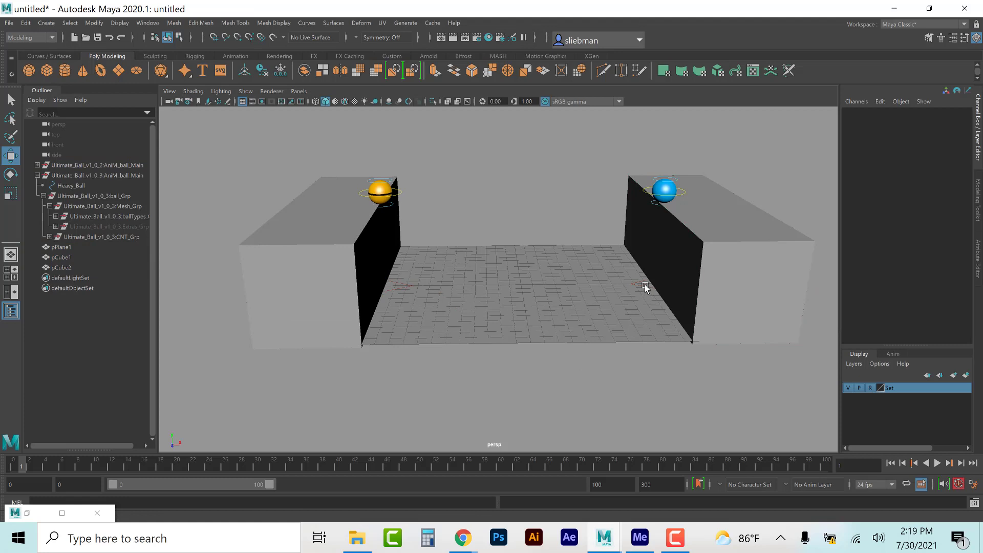
pyautogui.click(645, 288)
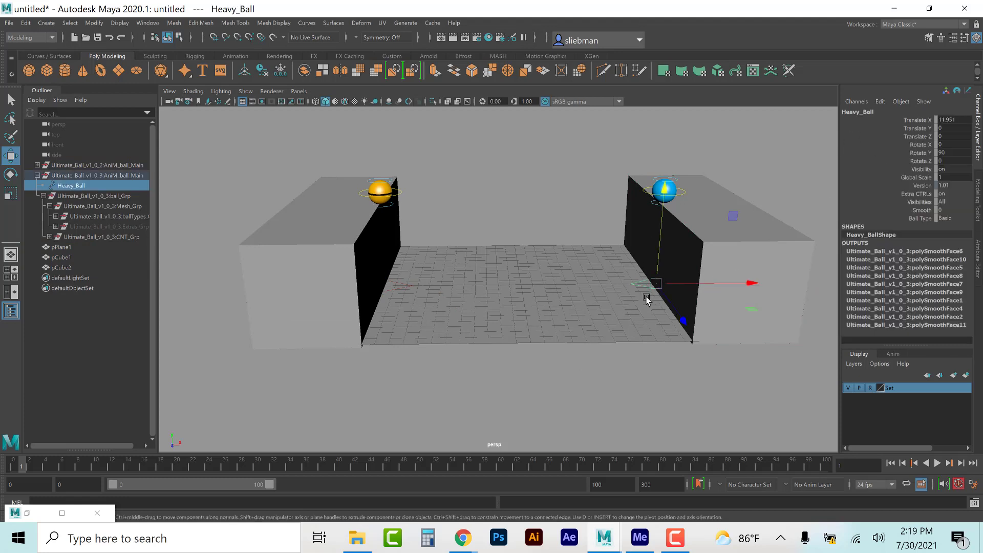
pyautogui.moveTo(752, 282); pyautogui.dragTo(543, 314)
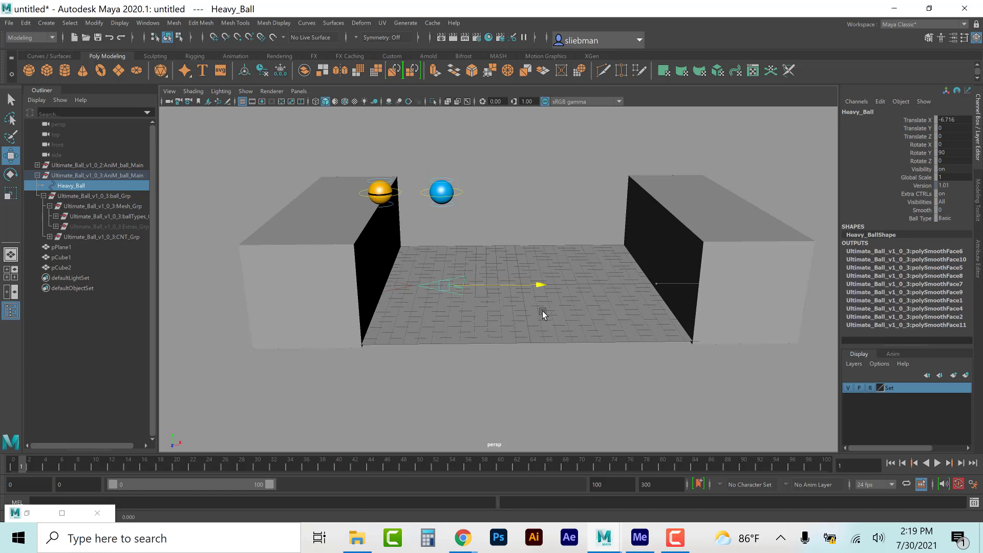
pyautogui.hotkey('ctrl', 'z')
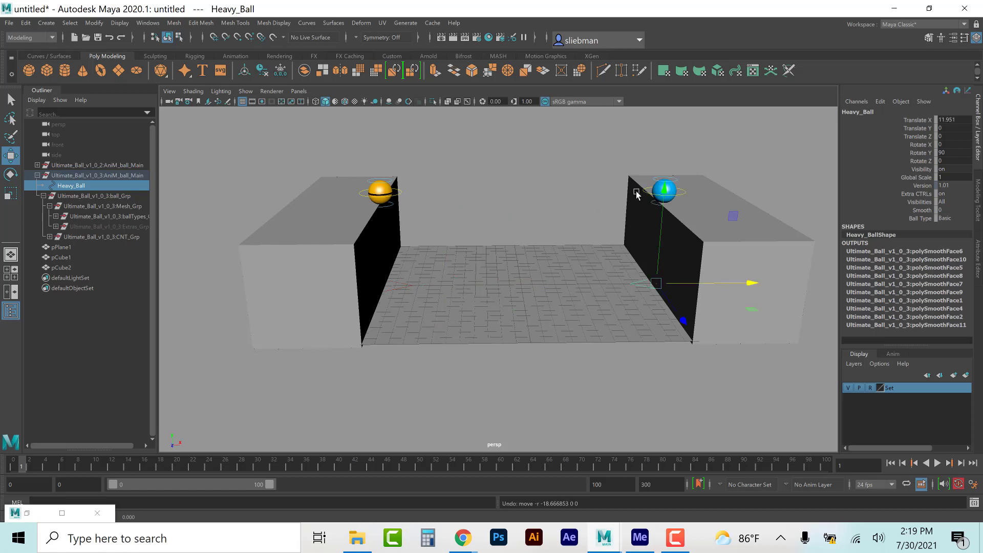
# Step: Try lowering the blue ball's main control by about 4.6 units, and undo the move
pyautogui.click(646, 192)
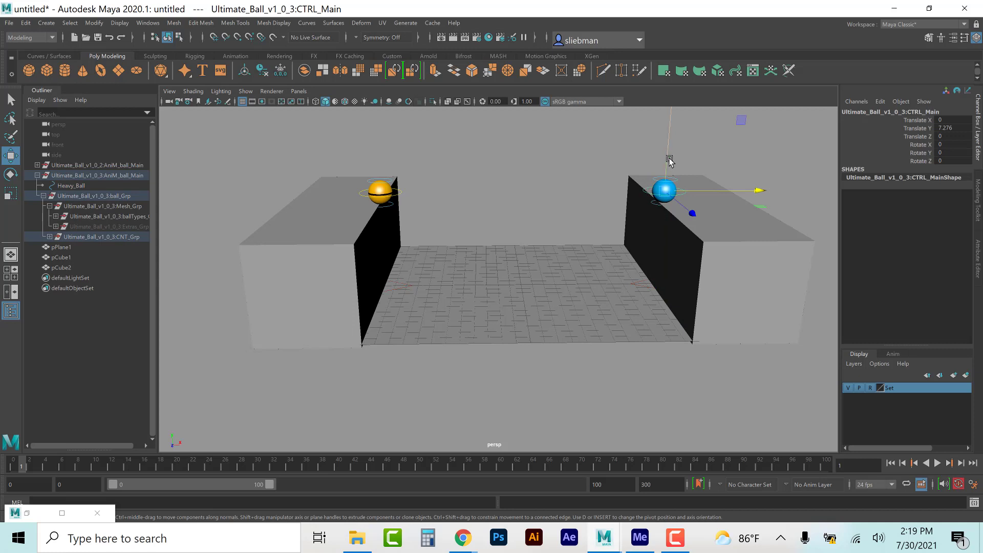
pyautogui.moveTo(669, 157); pyautogui.dragTo(659, 218)
pyautogui.hotkey('ctrl', 'z')
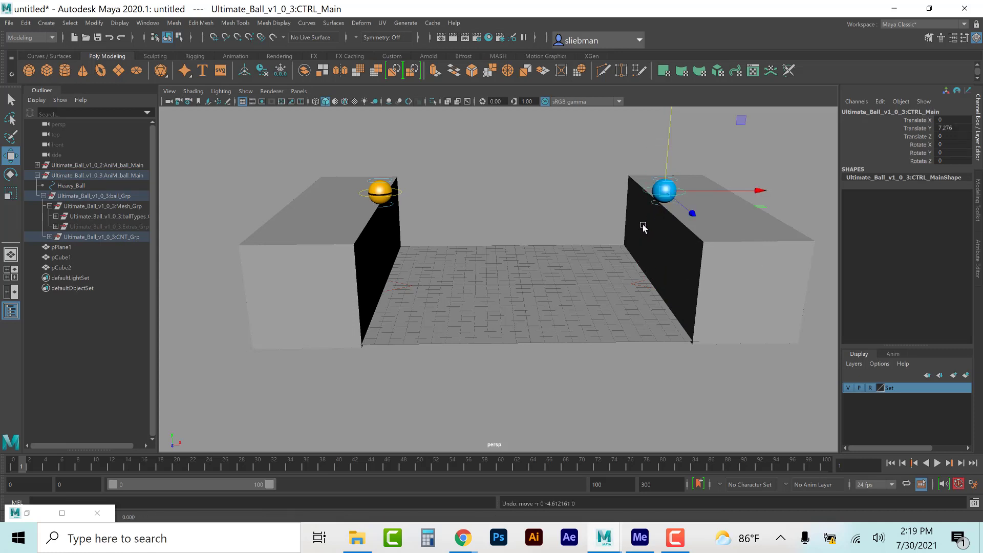
# Step: Try stretching the blue ball by raising its top control to Translate Y about 2.2, and undo the stretch
pyautogui.click(674, 163)
pyautogui.moveTo(667, 147); pyautogui.dragTo(666, 124)
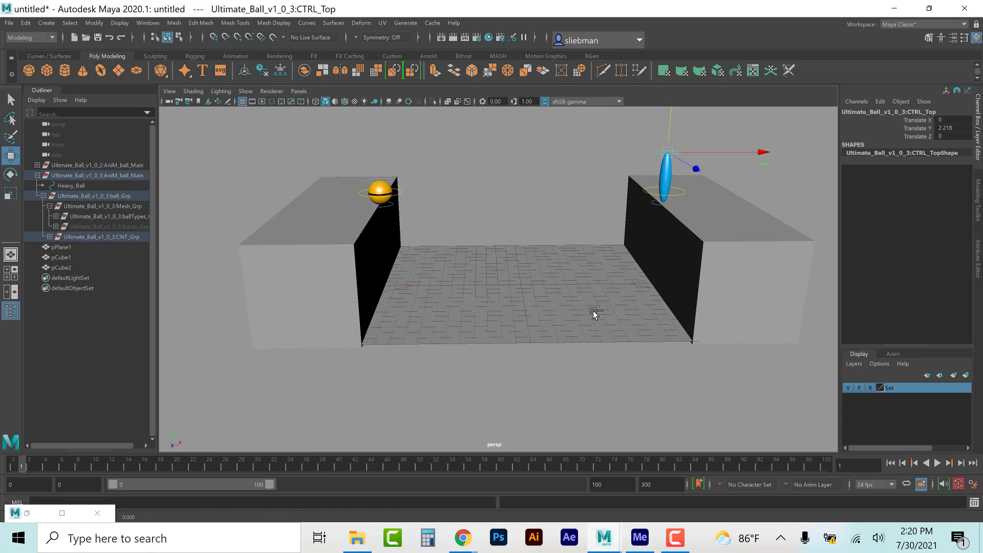
pyautogui.hotkey('ctrl', 'z')
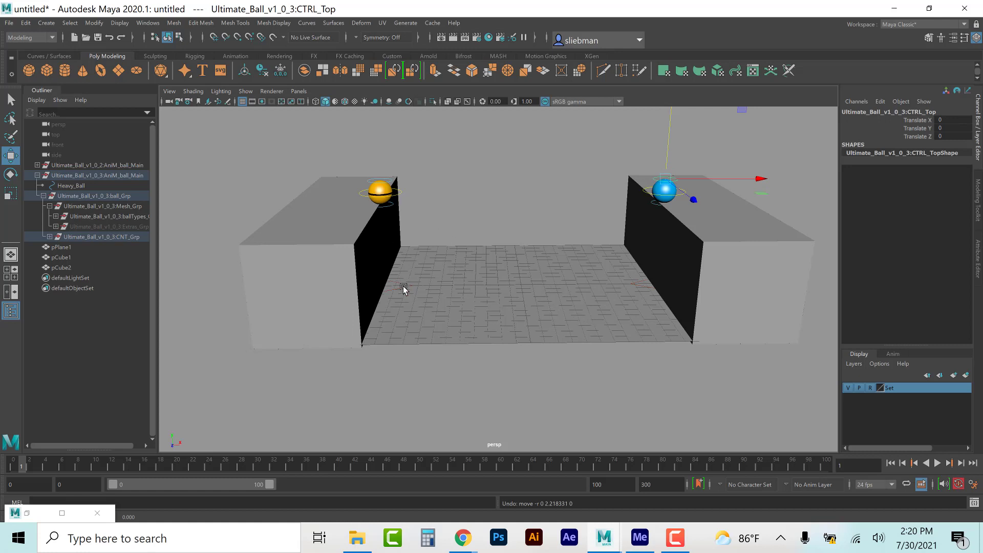
# Step: Move the Light_Ball root control along X to about -14.3, check in wireframe that it can be selected inside the block, and restore textured display
pyautogui.click(404, 286)
pyautogui.moveTo(481, 286); pyautogui.dragTo(452, 286)
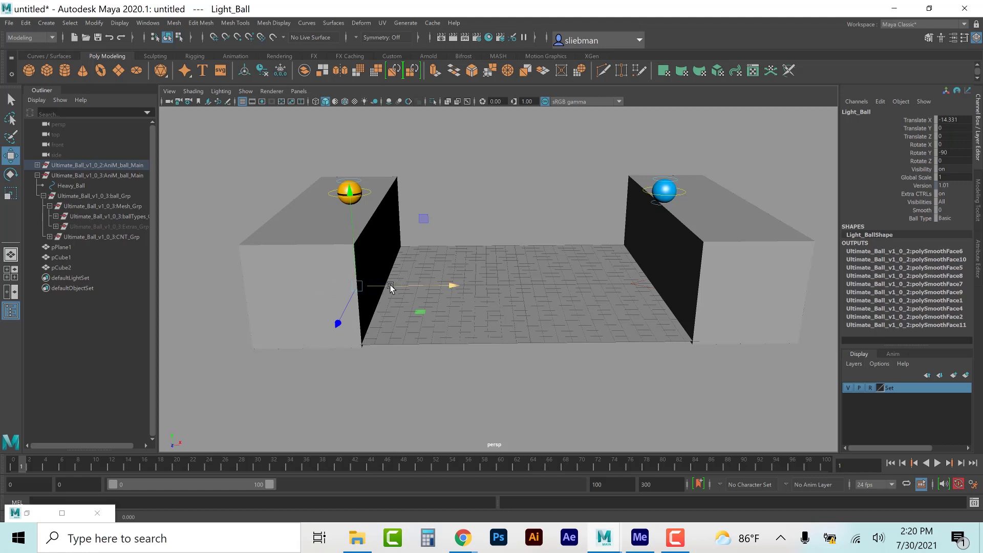
pyautogui.press('4')
pyautogui.click(345, 288)
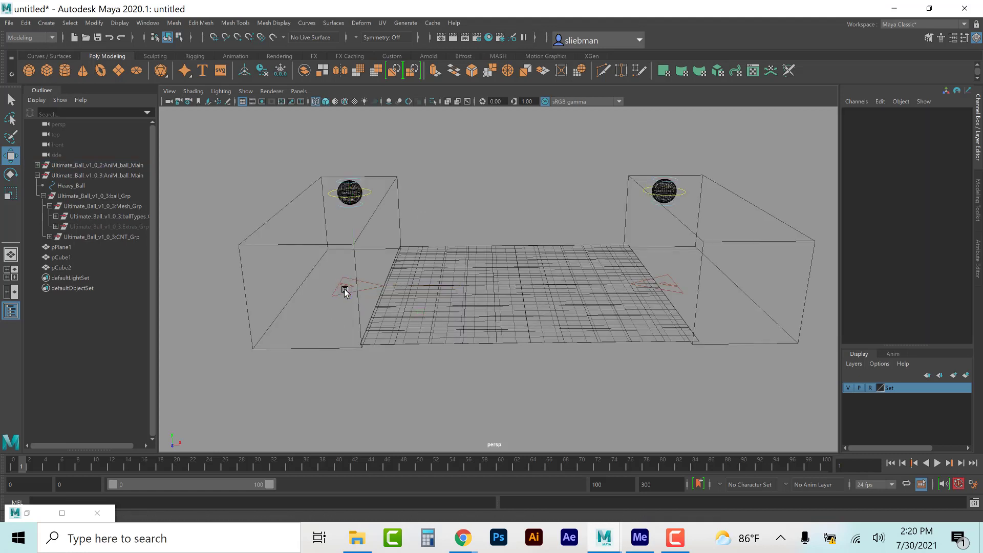
pyautogui.click(342, 293)
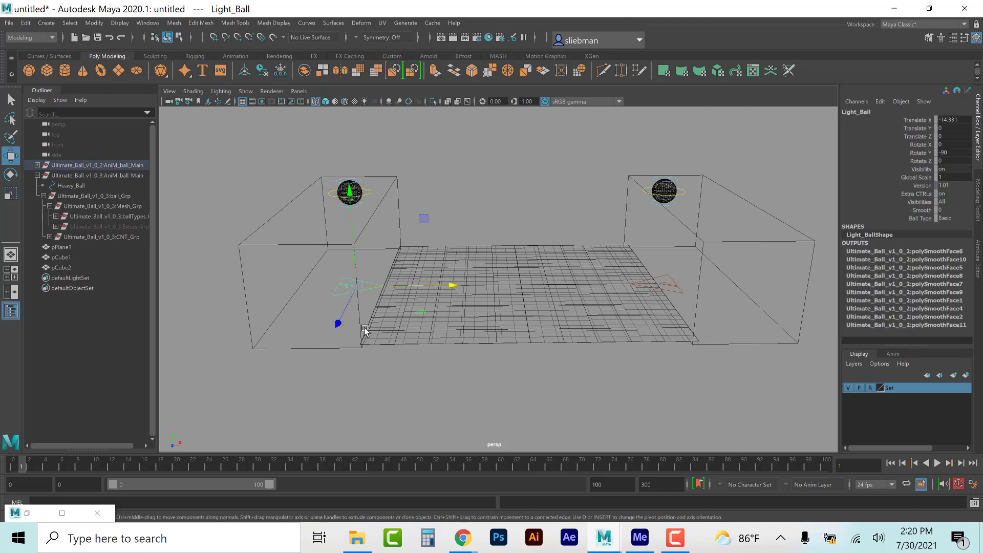
pyautogui.press('6')
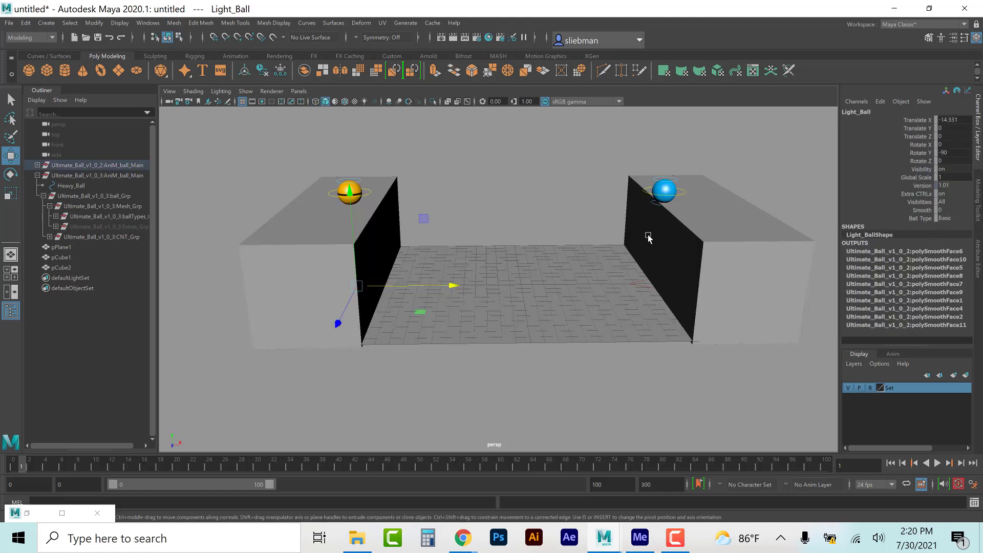
# Step: Move the Heavy_Ball root control along X to about 15, farther onto its block, and clear the selection
pyautogui.click(641, 285)
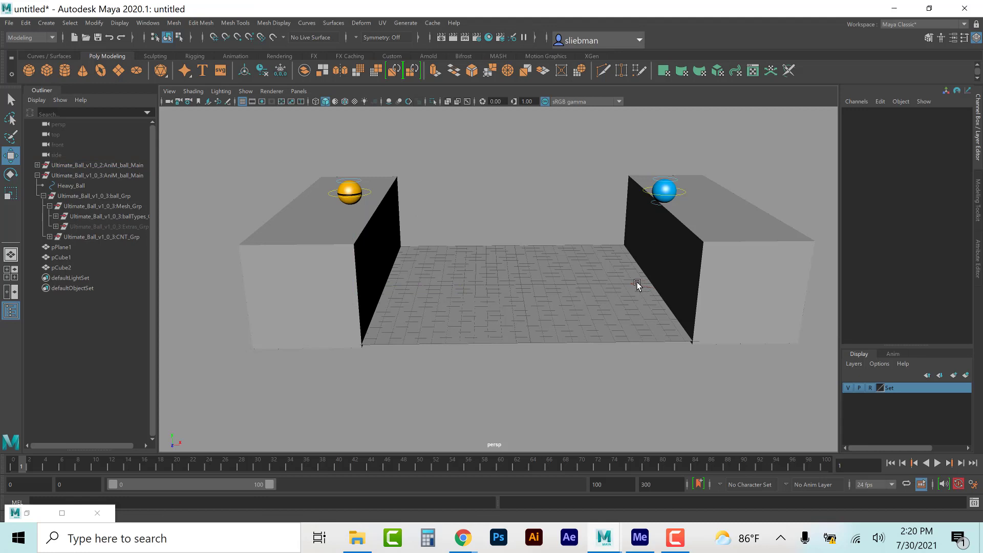
pyautogui.click(638, 285)
pyautogui.moveTo(707, 281); pyautogui.dragTo(742, 282)
pyautogui.moveTo(558, 364)
pyautogui.keyDown('alt'); pyautogui.mouseDown()
pyautogui.moveTo(582, 336)
pyautogui.moveTo(561, 341)
pyautogui.moveTo(555, 374)
pyautogui.mouseUp(); pyautogui.keyUp('alt')
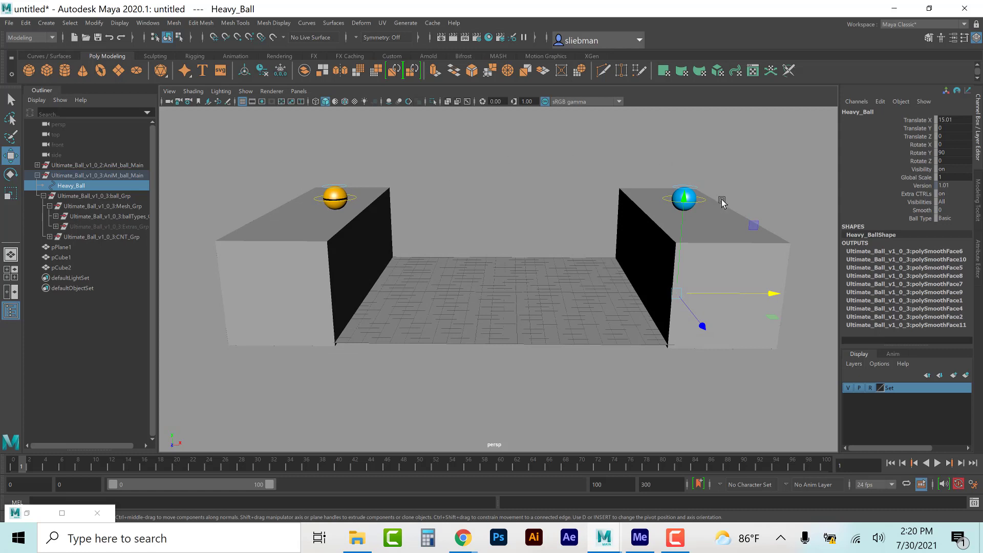
pyautogui.click(529, 411)
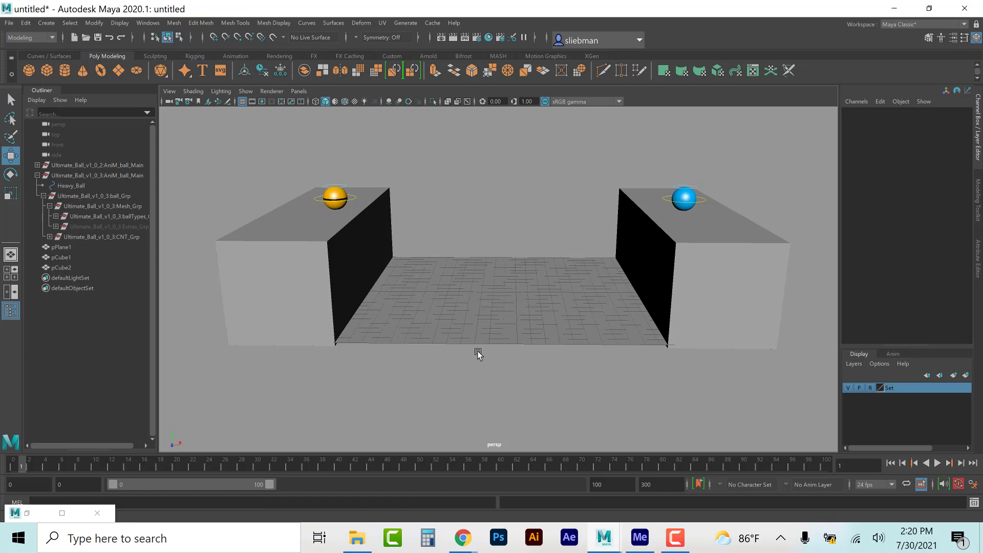
# Step: Save the scene as LightHeavyBall_A in Maya Binary format in the project's scenes folder
pyautogui.hotkey('ctrl', 's')
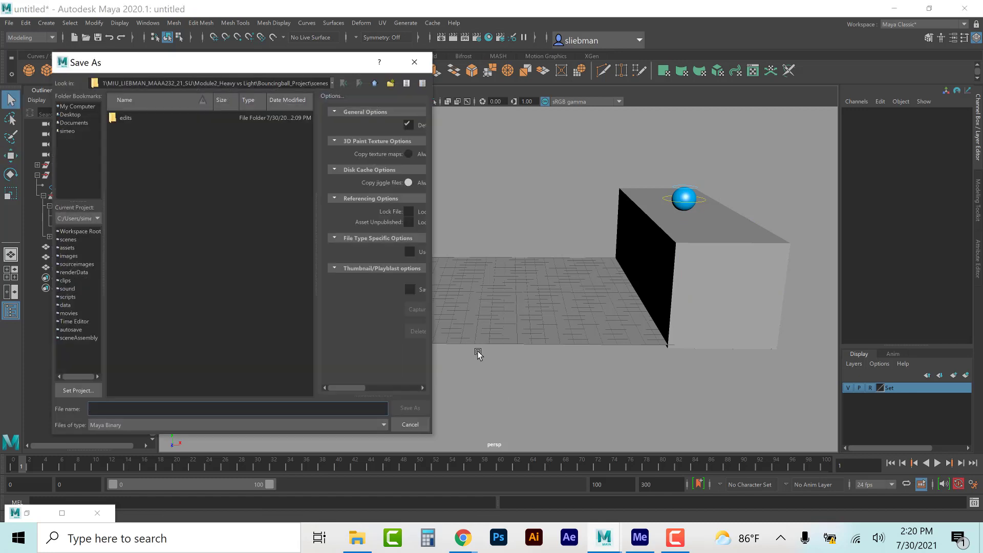
pyautogui.write('LightHeavyBall_A')
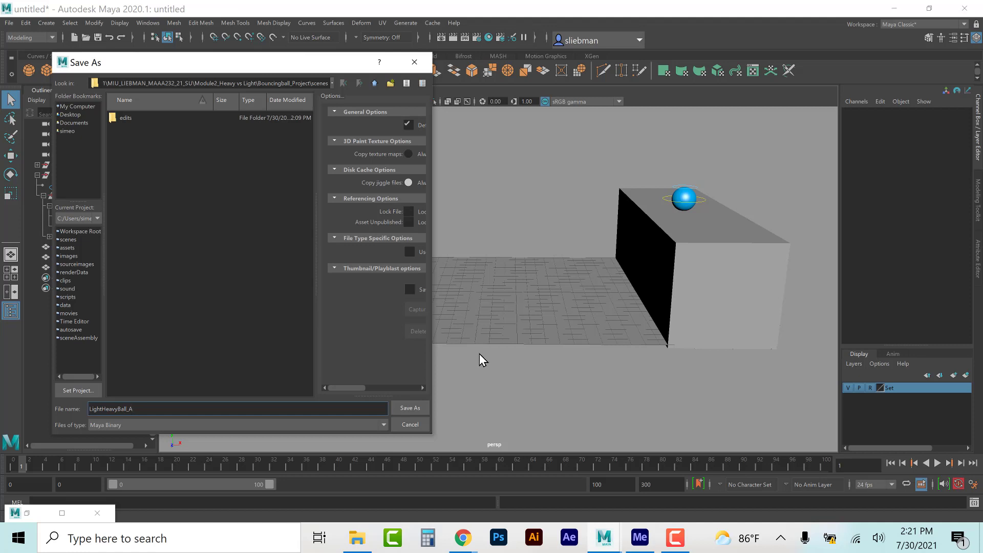
pyautogui.click(410, 408)
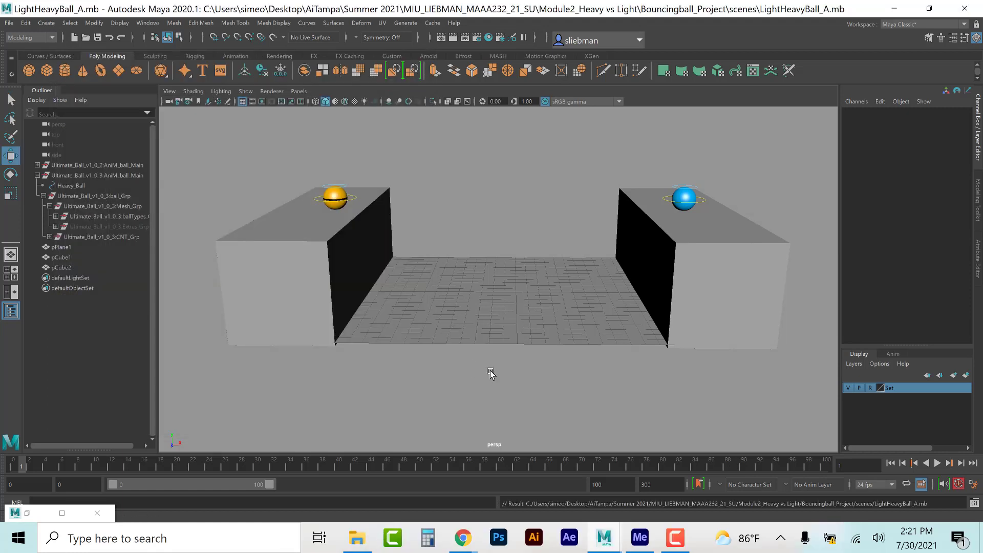
# Step: Switch from the perspective view to a full-size front view and frame both blocks with their balls
pyautogui.press('space')
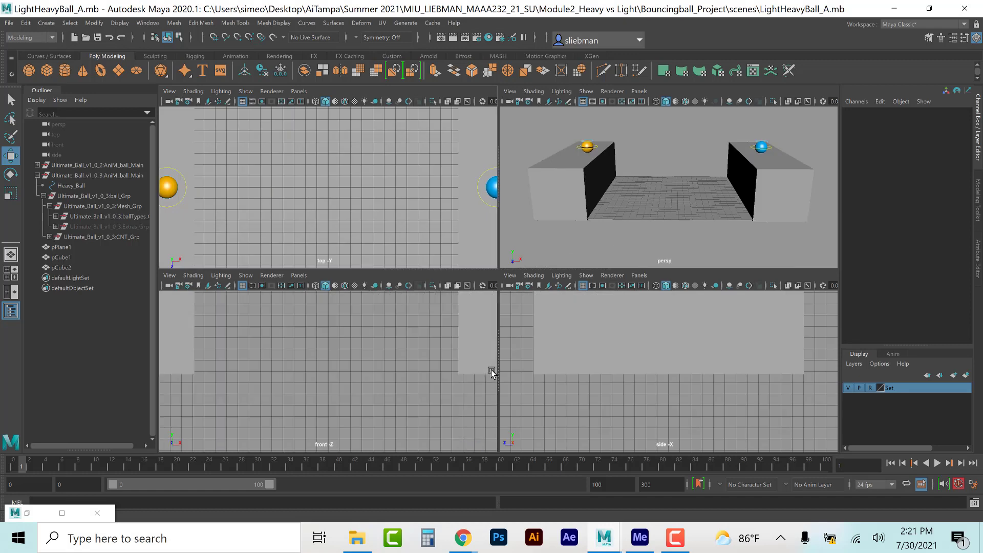
pyautogui.press('space')
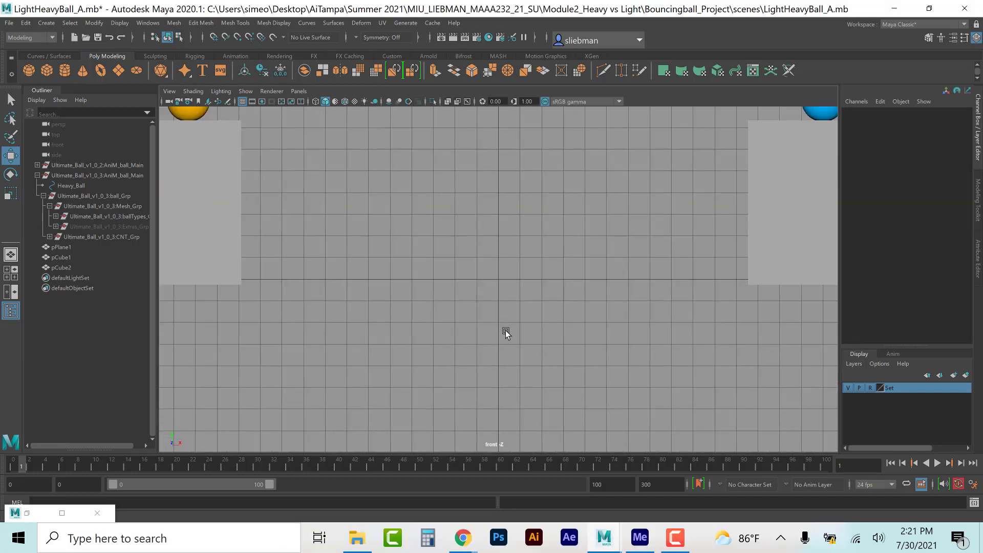
pyautogui.press('a')
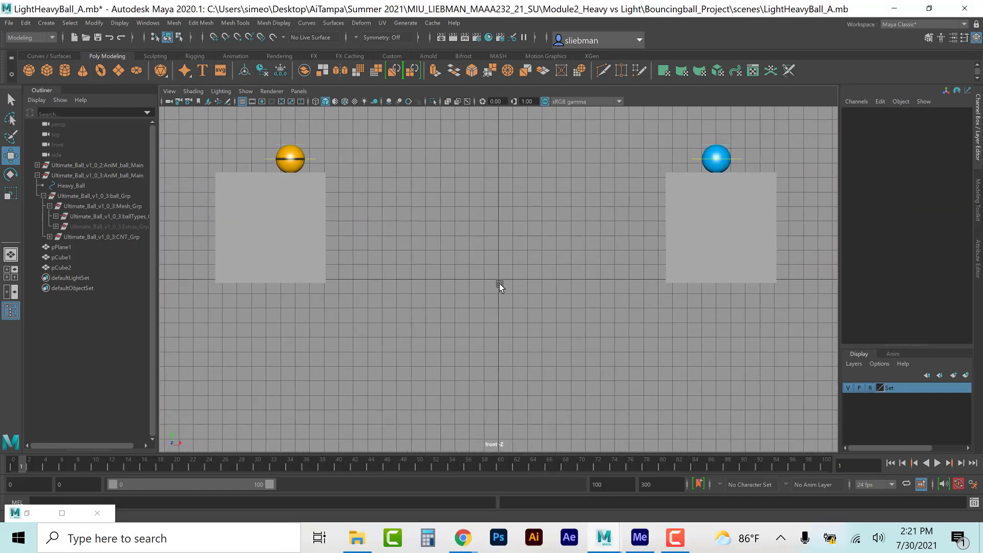
pyautogui.keyDown('alt'); pyautogui.moveTo(497, 287); pyautogui.dragTo(500, 361, button='middle'); pyautogui.keyUp('alt')
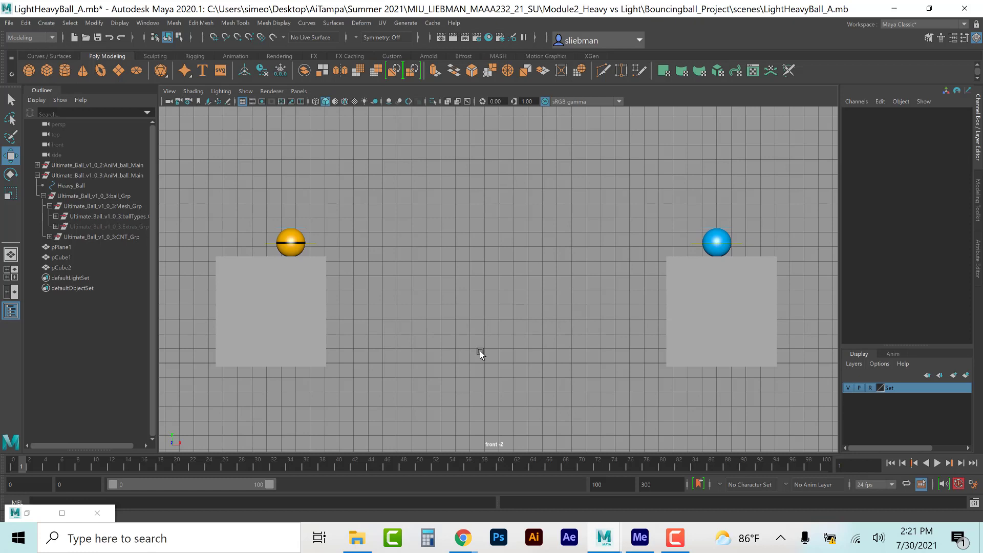
# Step: Key Translate Y of the orange ball's main control at frame 10
pyautogui.click(312, 242)
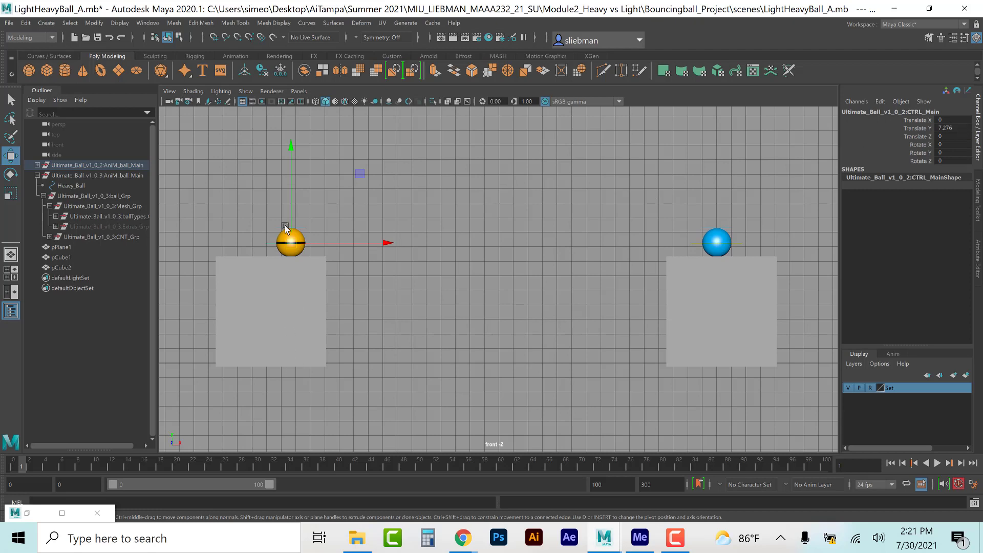
pyautogui.click(914, 128)
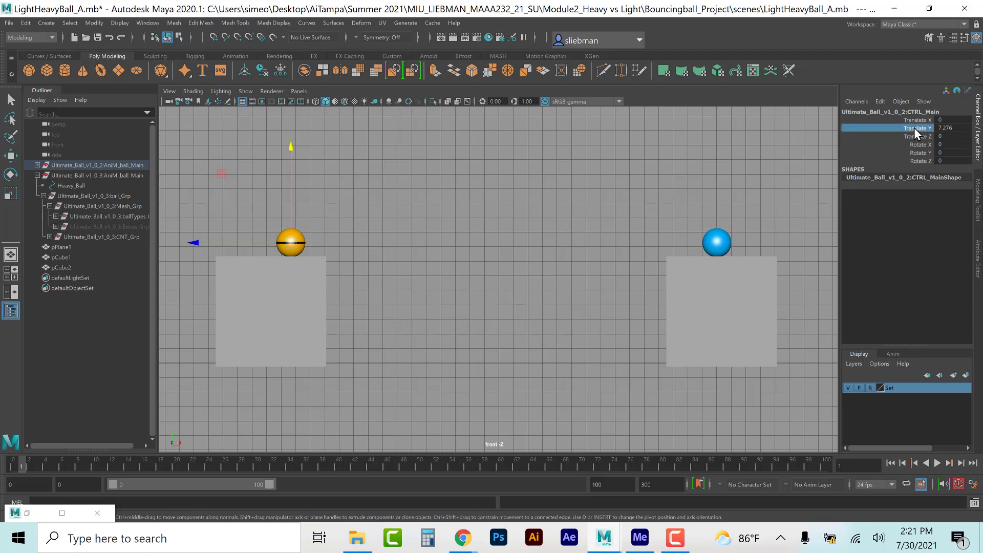
pyautogui.rightClick(914, 127)
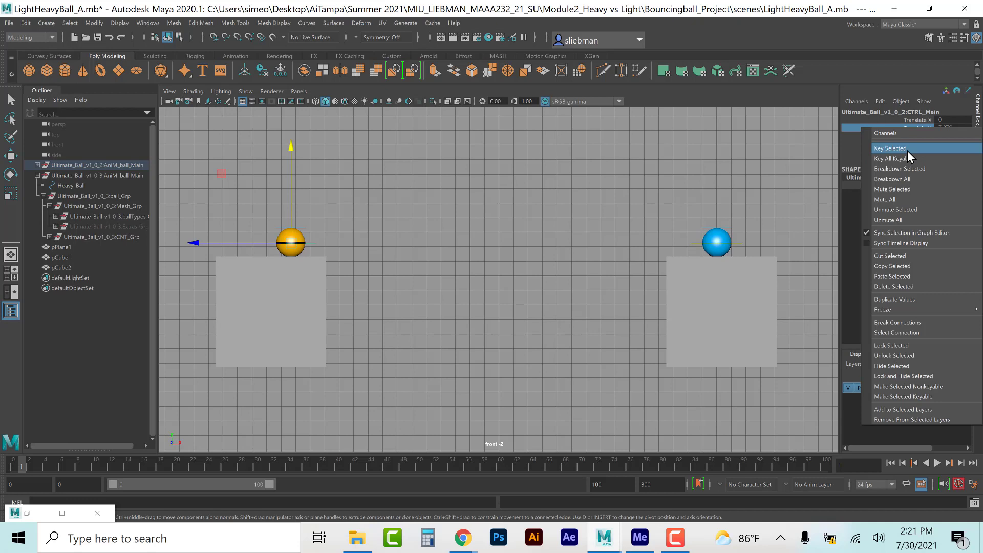
pyautogui.click(27, 463)
pyautogui.hotkey('alt', 'v')
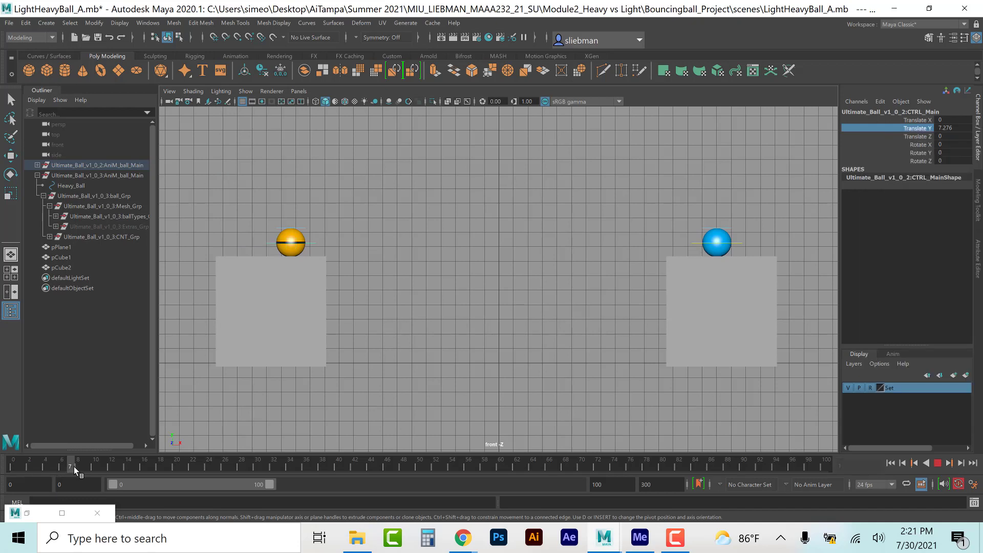
pyautogui.hotkey('alt', 'v')
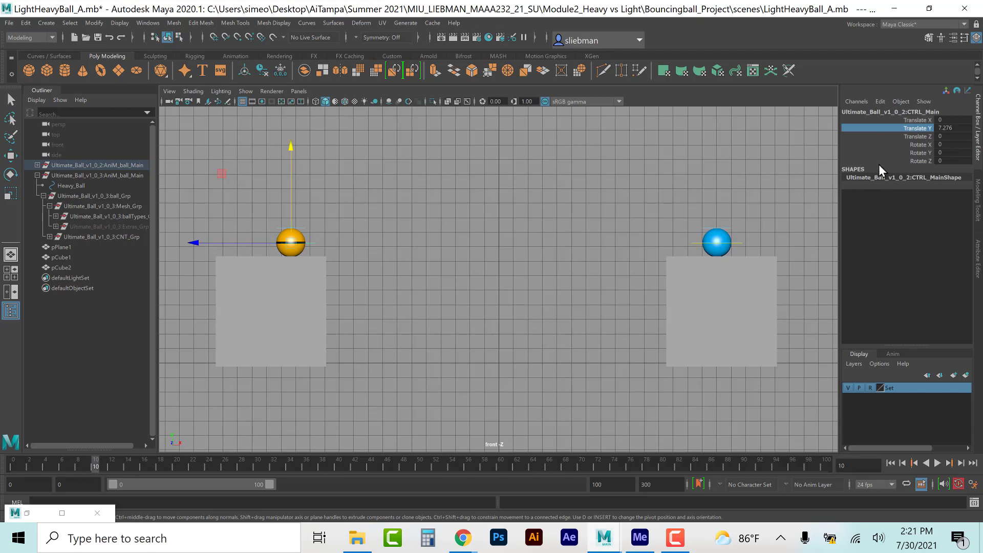
pyautogui.rightClick(921, 130)
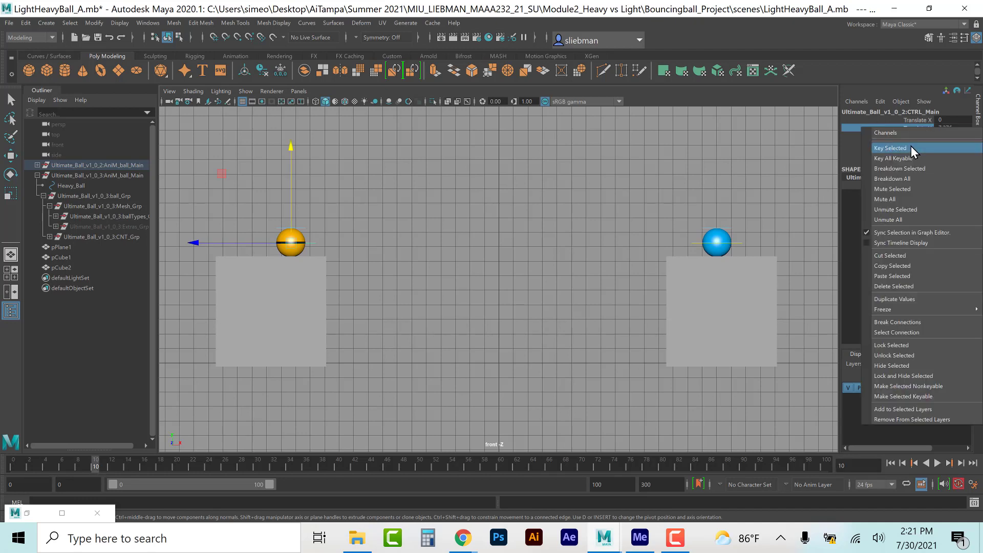
pyautogui.click(912, 146)
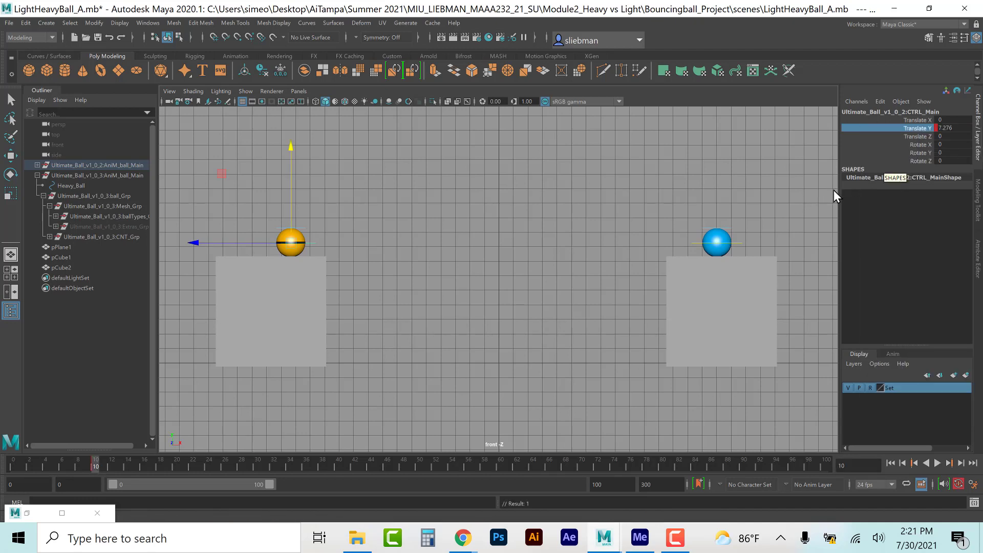
# Step: Key Translate Y of the blue ball's main control at frame 10
pyautogui.click(695, 243)
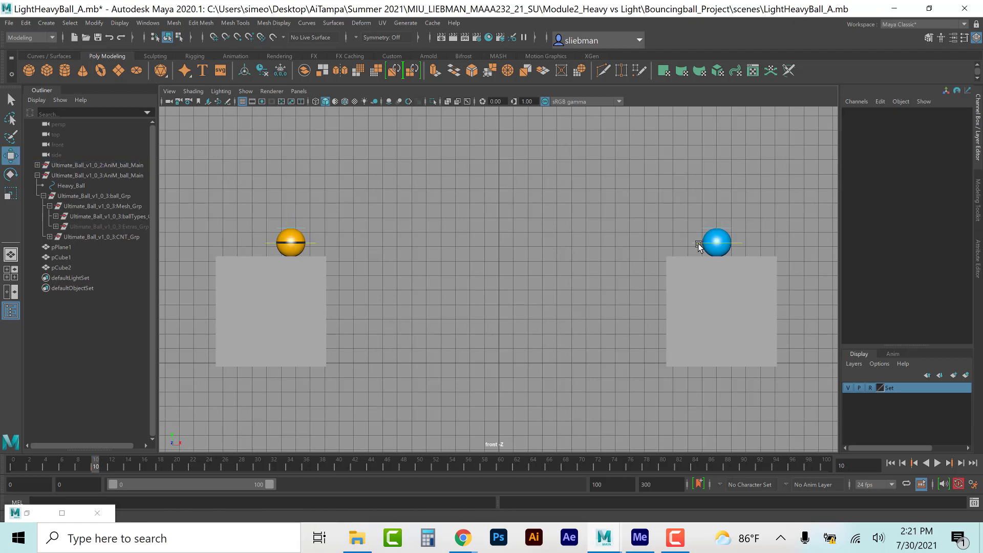
pyautogui.click(697, 244)
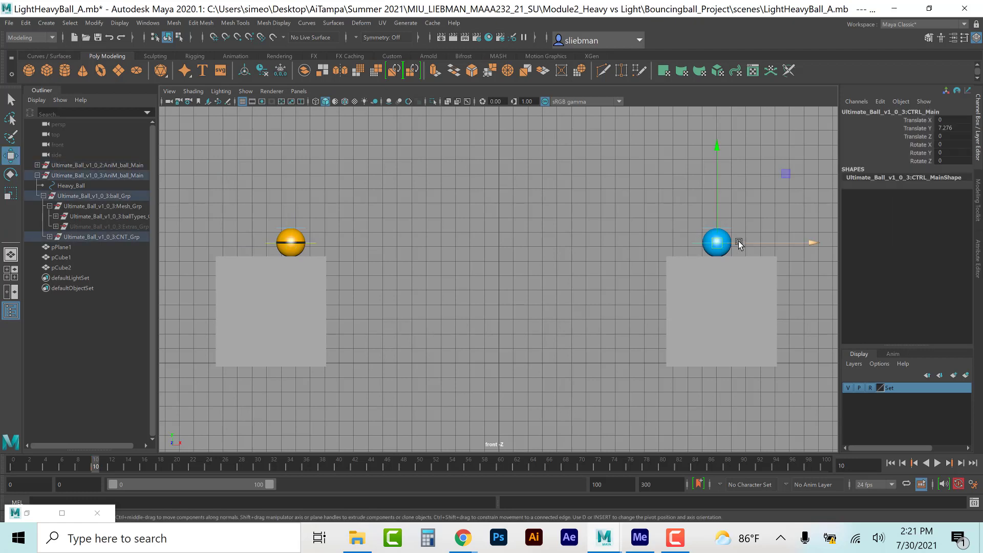
pyautogui.click(927, 127)
pyautogui.rightClick(925, 127)
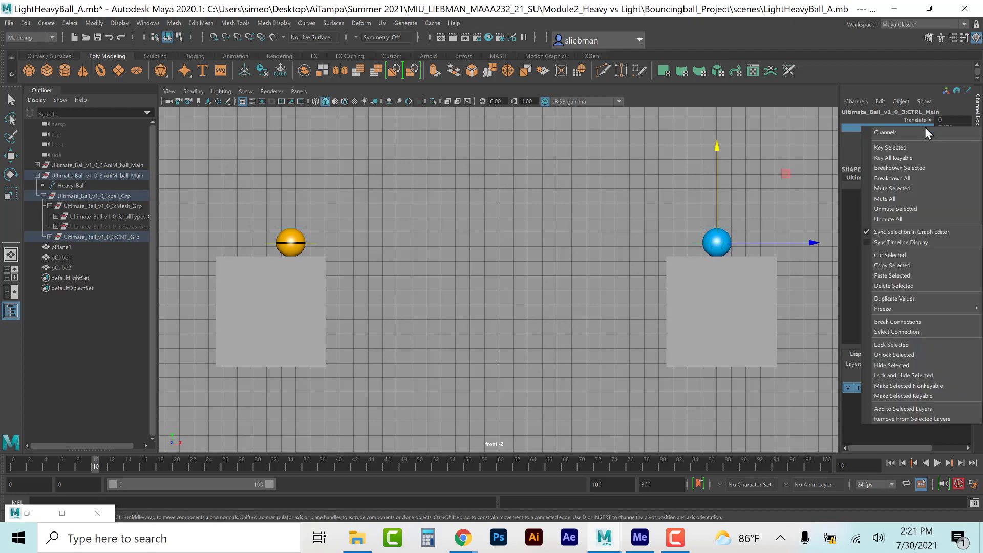
pyautogui.click(917, 147)
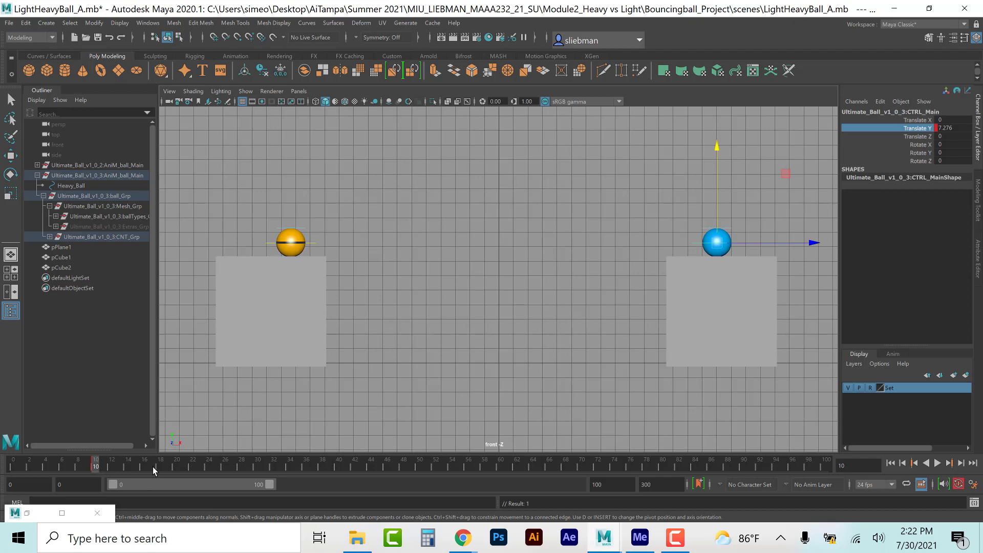
pyautogui.click(270, 242)
pyautogui.press('w')
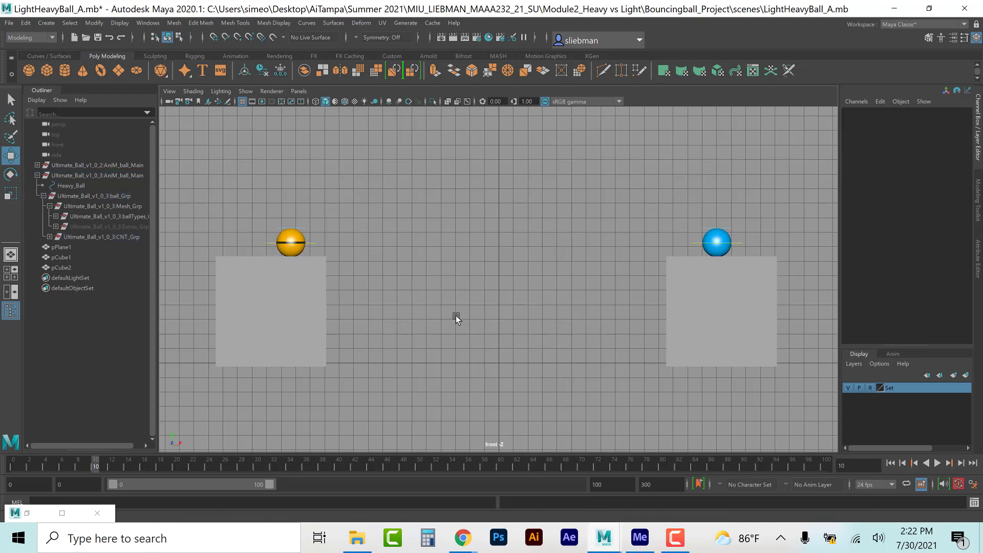
pyautogui.click(270, 243)
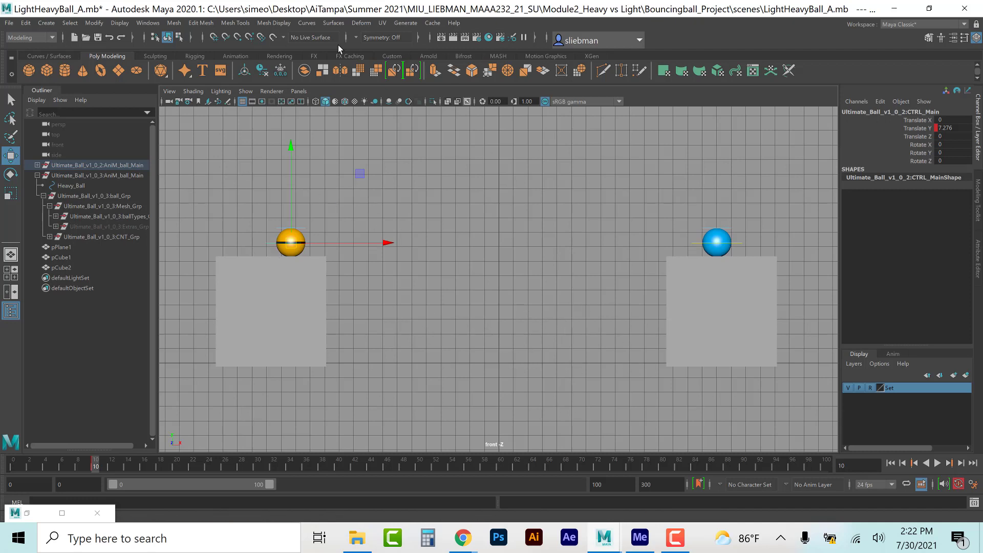
pyautogui.click(242, 174)
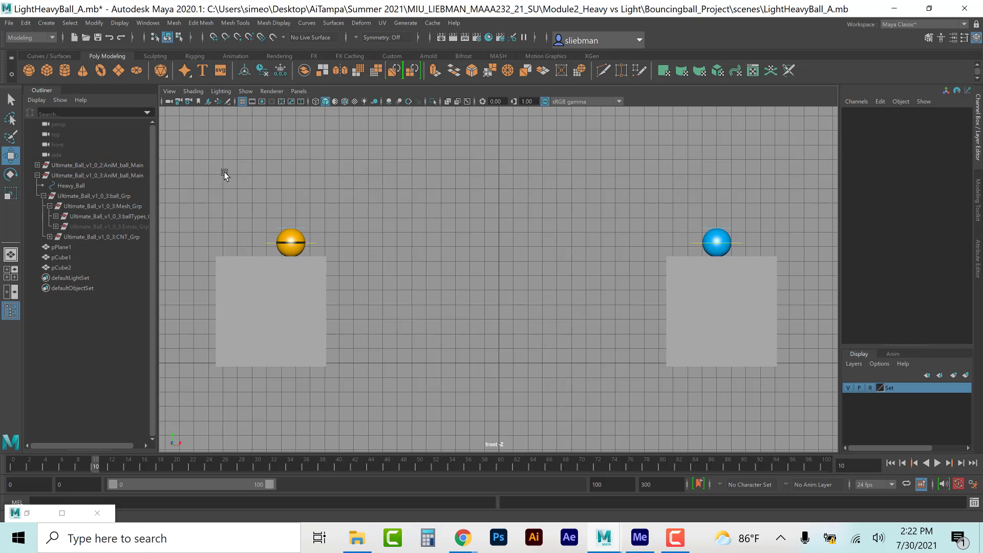
# Step: Start a CV curve at the top of the orange ball, with a small hop to the block's edge and a high arc to the floor
pyautogui.click(42, 23)
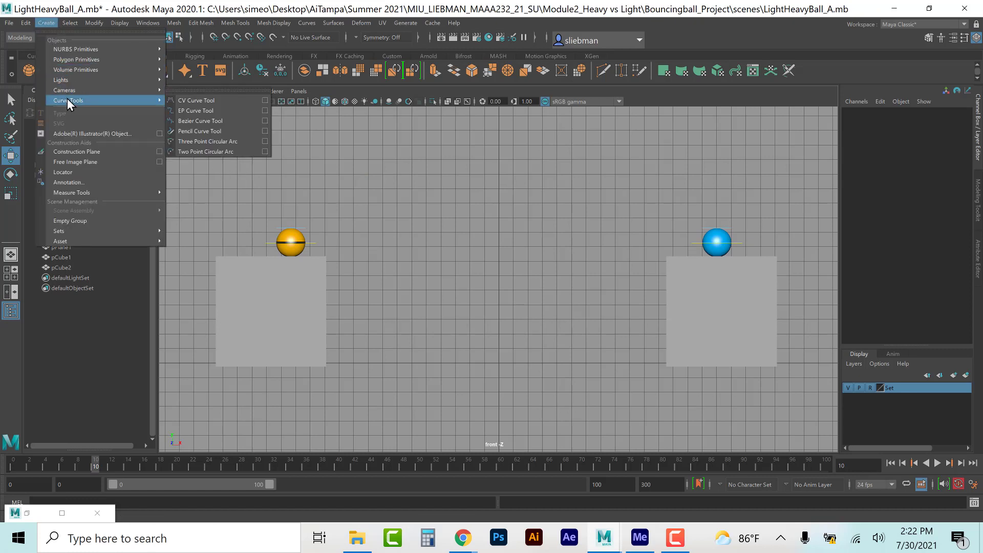
pyautogui.click(191, 99)
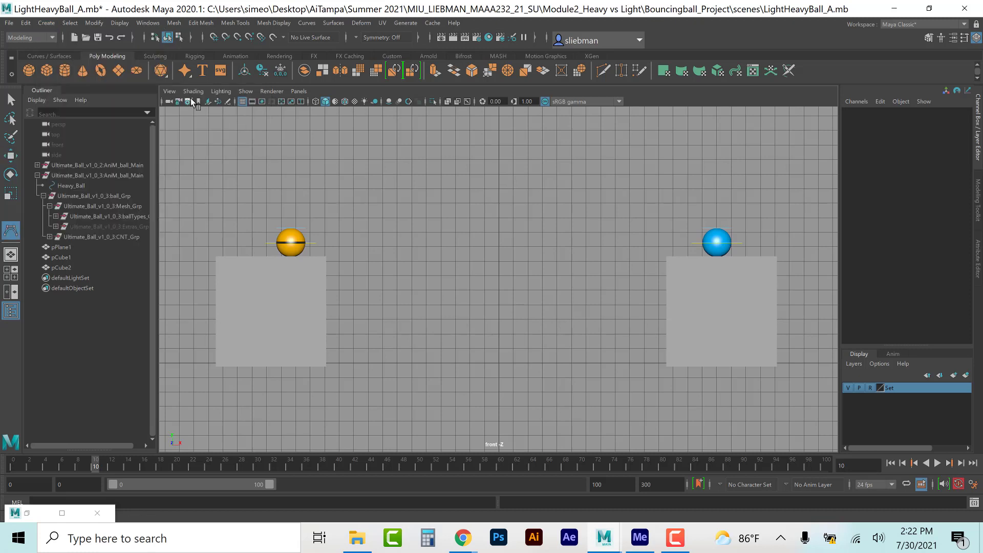
pyautogui.click(290, 224)
pyautogui.click(308, 216)
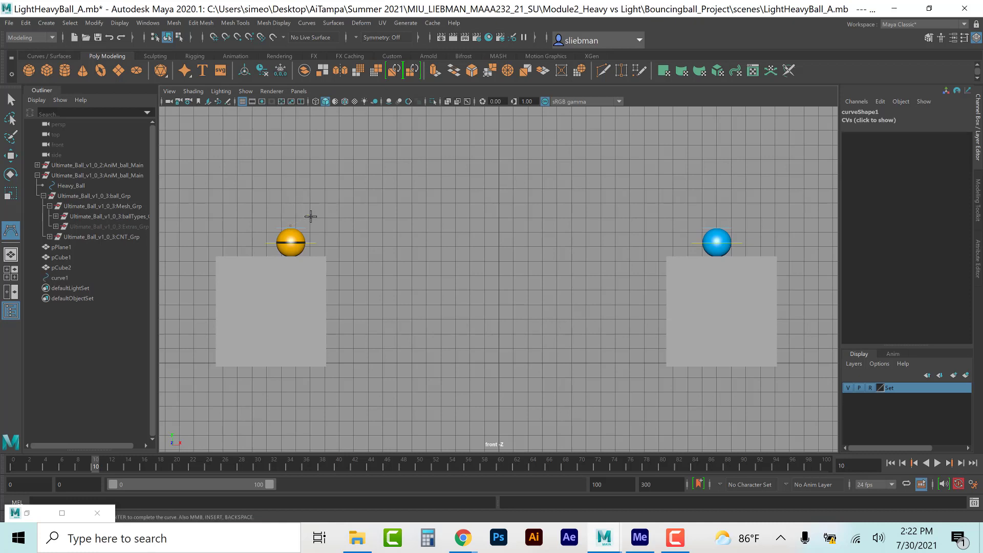
pyautogui.click(325, 251)
pyautogui.click(341, 221)
pyautogui.click(375, 208)
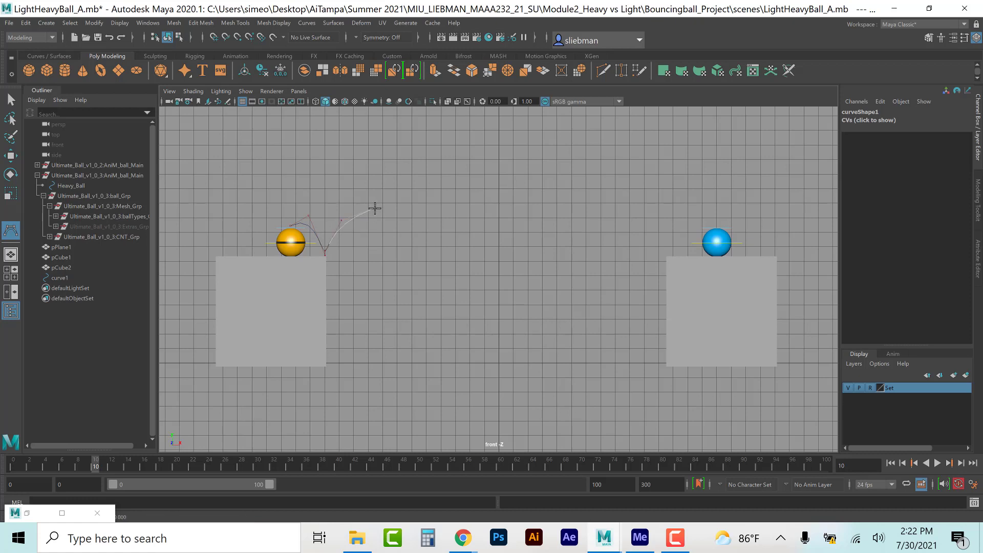
pyautogui.click(410, 245)
pyautogui.click(421, 299)
pyautogui.click(427, 363)
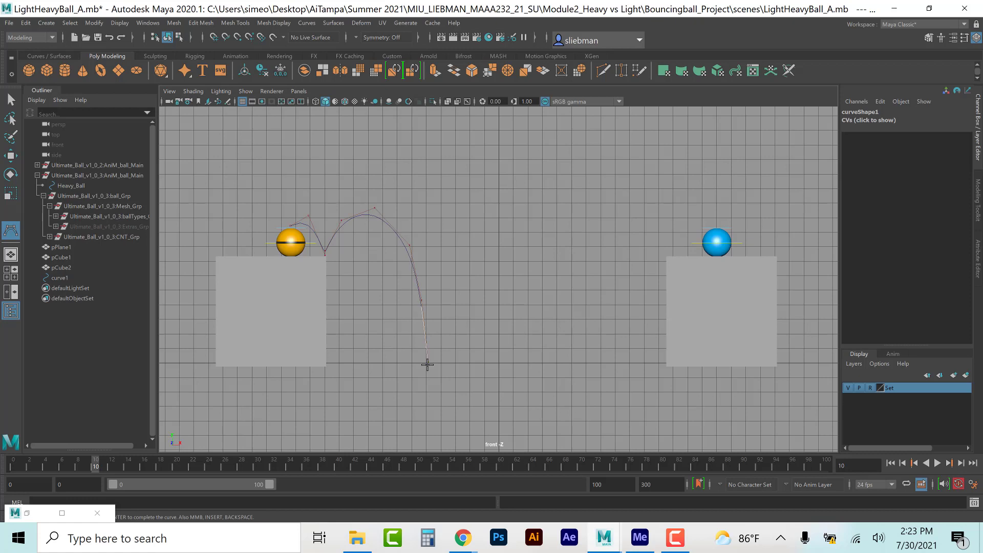
# Step: Continue the orange ball's path curve with two progressively lower bounces along the floor toward the blue ball's block
pyautogui.click(436, 306)
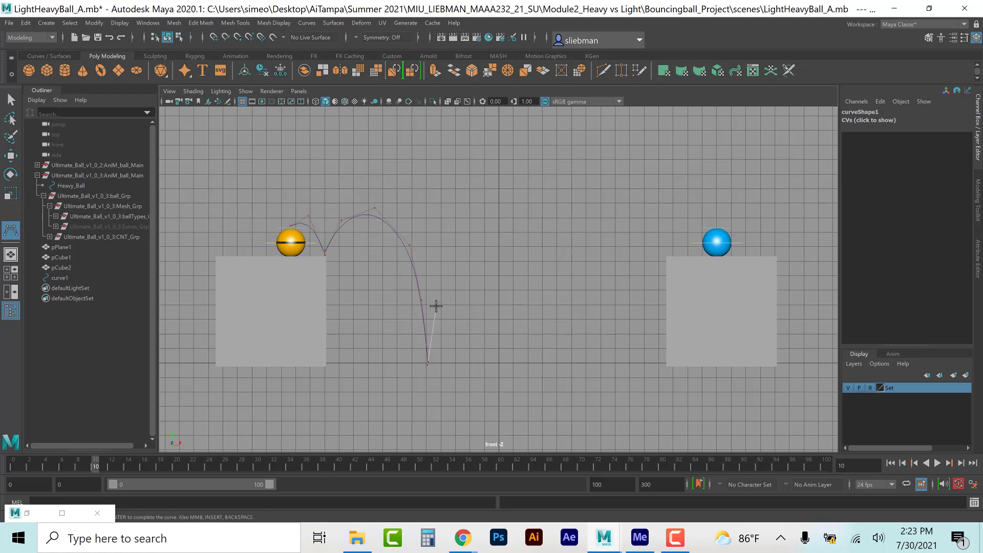
pyautogui.click(449, 274)
pyautogui.click(472, 269)
pyautogui.click(505, 286)
pyautogui.click(510, 320)
pyautogui.click(511, 362)
pyautogui.click(522, 321)
pyautogui.moveTo(524, 315); pyautogui.dragTo(512, 362, button='middle')
pyautogui.click(526, 322)
pyautogui.click(541, 305)
pyautogui.click(564, 305)
pyautogui.click(575, 328)
pyautogui.click(578, 359)
pyautogui.moveTo(579, 360); pyautogui.dragTo(579, 365, button='middle')
# Step: Add one last small bounce and a short roll to the orange ball's path, complete the curve and clear the selection
pyautogui.click(589, 339)
pyautogui.click(605, 337)
pyautogui.click(622, 343)
pyautogui.click(625, 357)
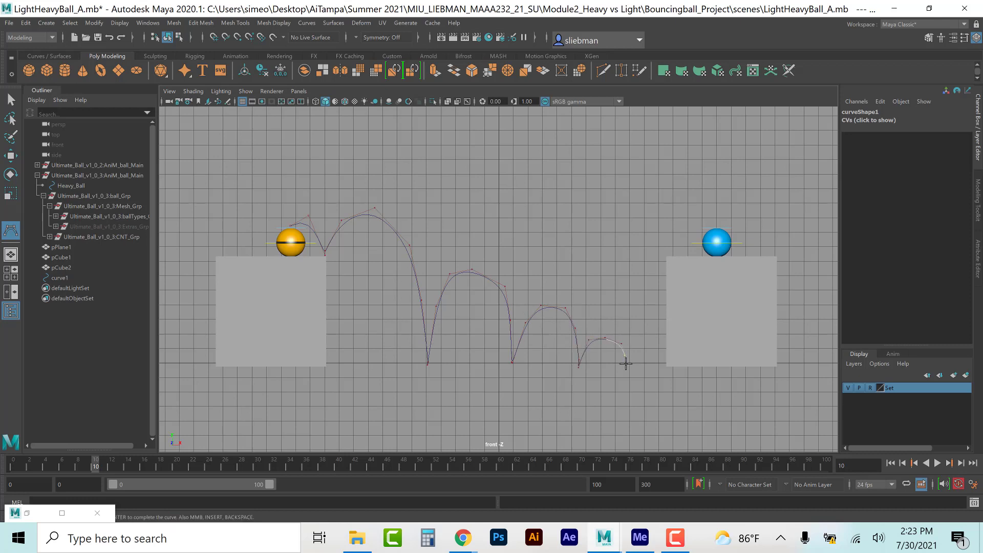
pyautogui.click(626, 363)
pyautogui.click(632, 360)
pyautogui.click(647, 364)
pyautogui.press('Return')
pyautogui.press('w')
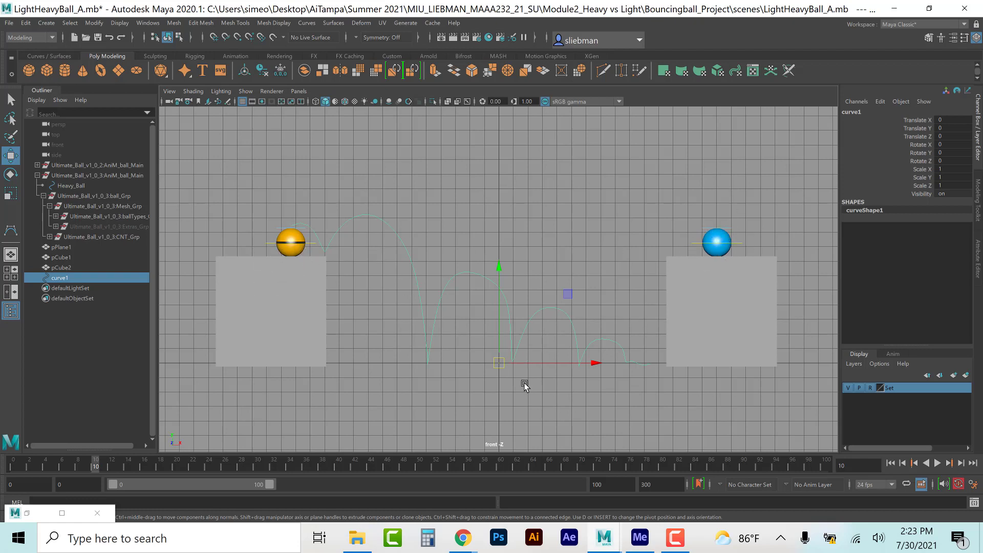
pyautogui.click(537, 227)
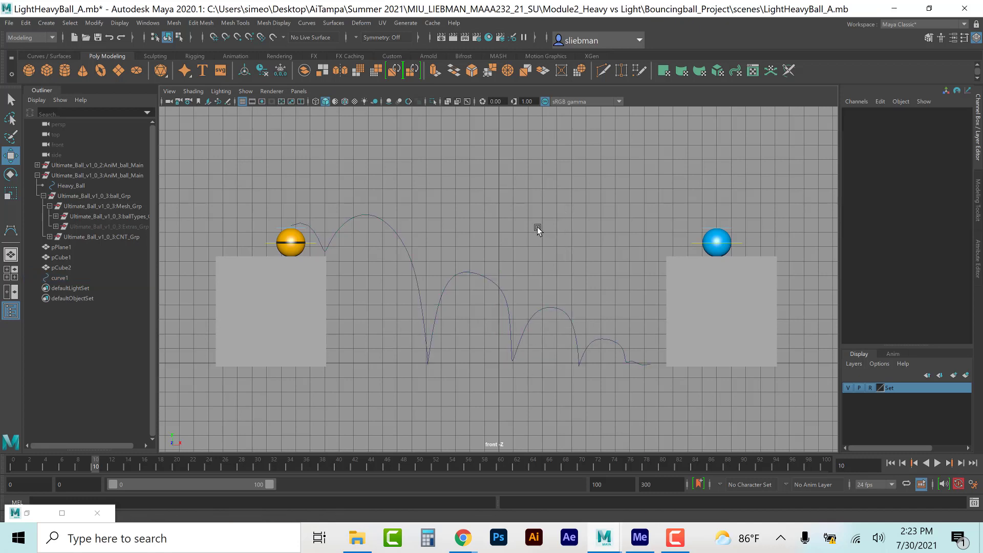
# Step: Draw a CV curve from beneath the blue ball off its block to the floor, with two low bounces and a roll toward the scene's centre
pyautogui.click(10, 230)
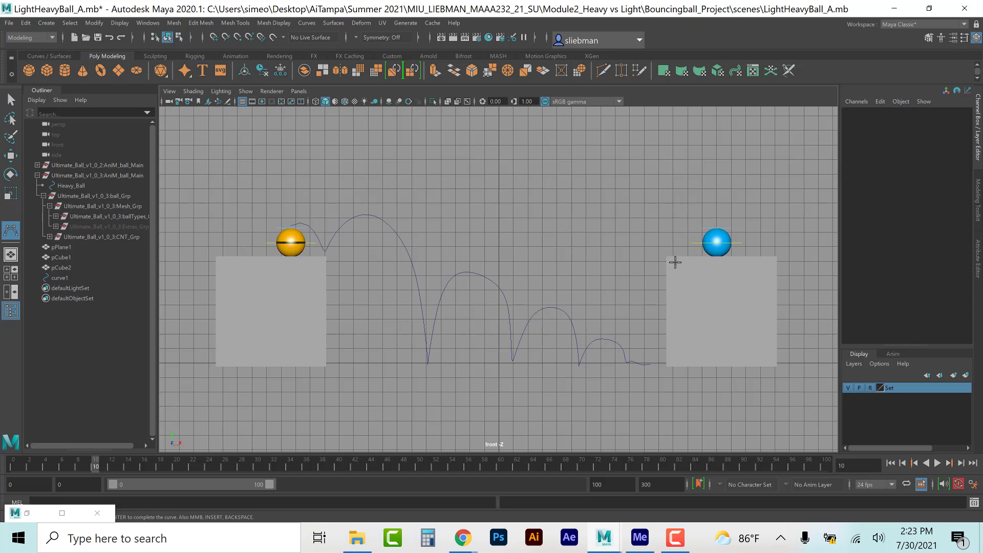
pyautogui.click(706, 256)
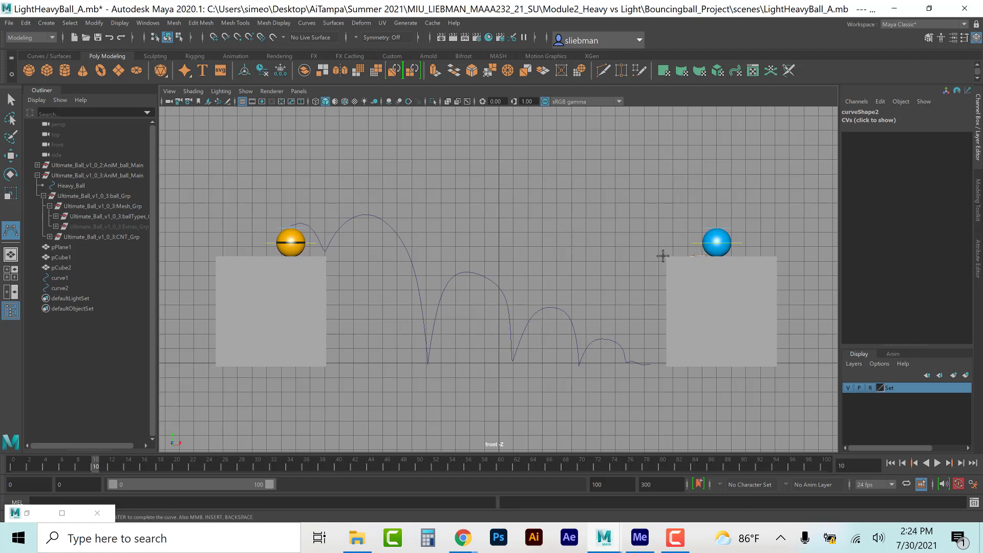
pyautogui.click(636, 277)
pyautogui.click(618, 309)
pyautogui.click(609, 329)
pyautogui.click(604, 360)
pyautogui.click(595, 352)
pyautogui.click(569, 346)
pyautogui.click(557, 362)
pyautogui.click(533, 356)
pyautogui.click(525, 363)
pyautogui.click(485, 363)
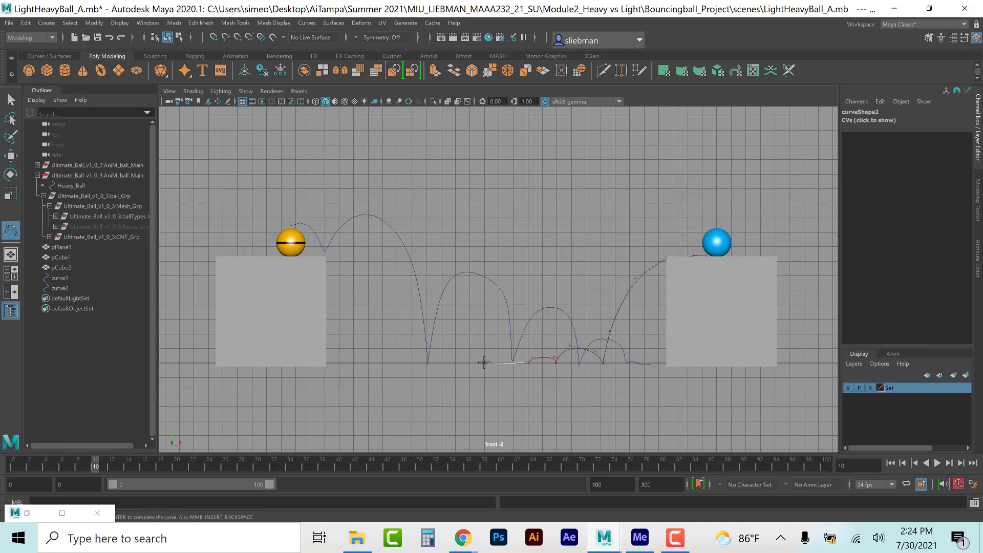
pyautogui.press('w')
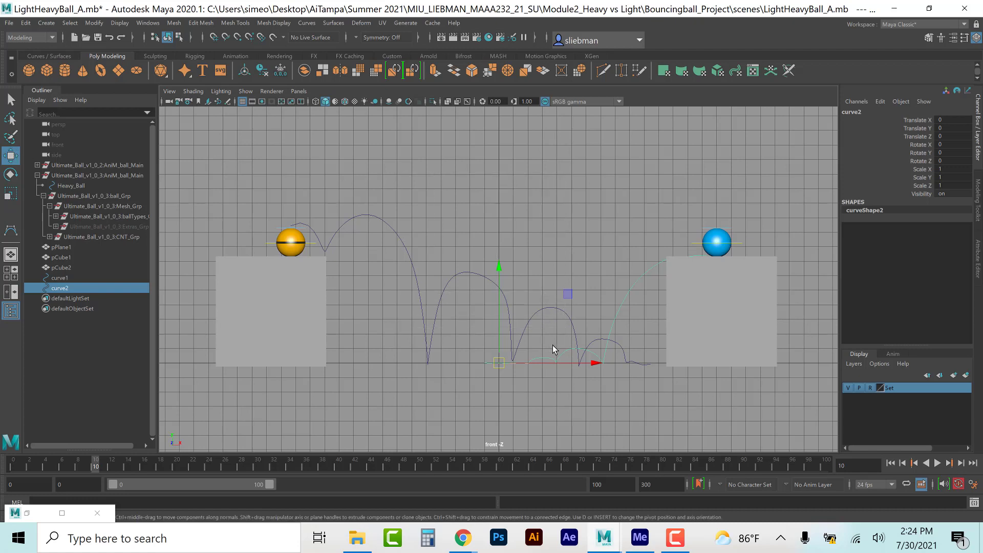
pyautogui.click(612, 325)
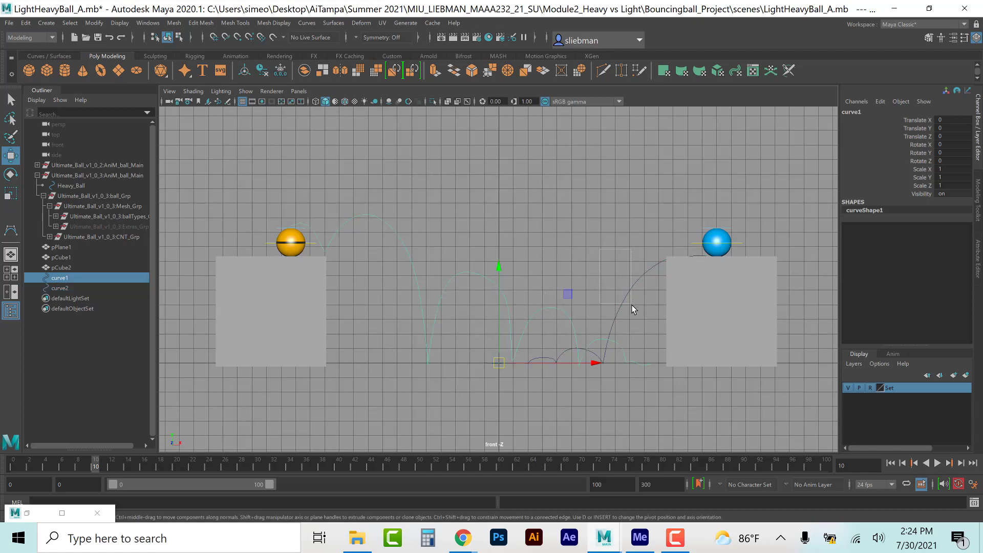
# Step: Add both bounce path curves to the Set display layer and clear the selection
pyautogui.keyDown('shift'); pyautogui.click(603, 321); pyautogui.keyUp('shift')
pyautogui.rightClick(901, 391)
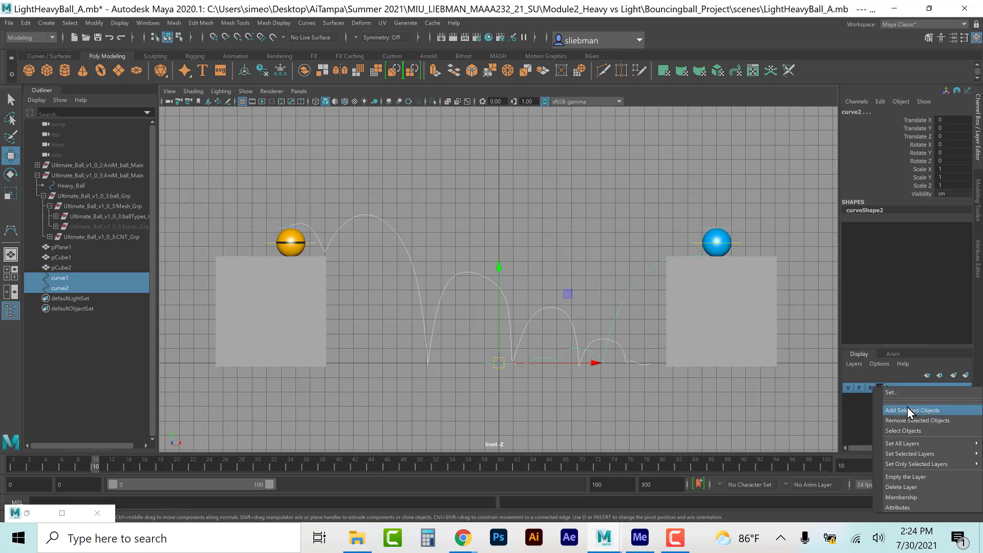
pyautogui.click(908, 410)
pyautogui.click(558, 260)
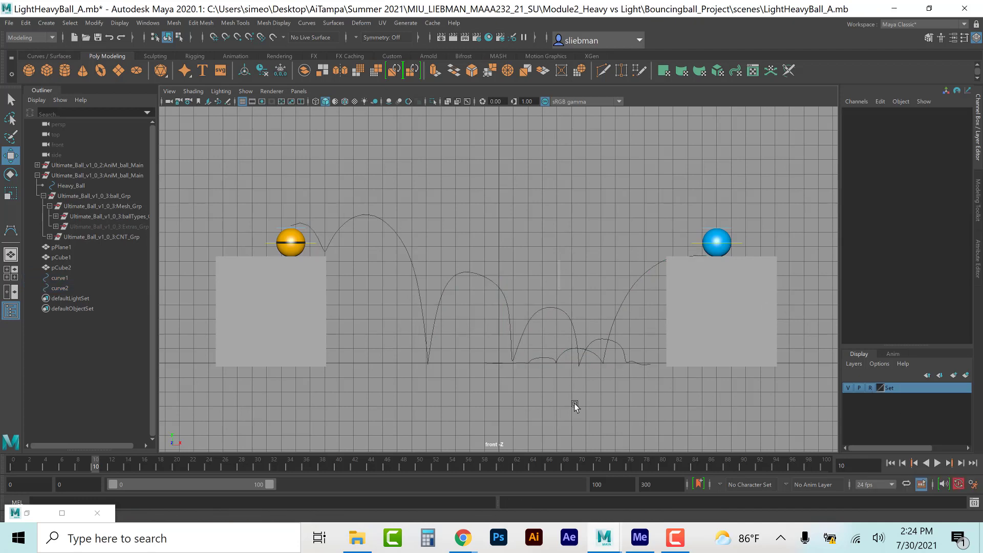
pyautogui.moveTo(506, 251); pyautogui.dragTo(524, 384)
# Step: Select the Light_Ball control beneath the orange ball and key its Translate X, Y and Z at frame 10
pyautogui.moveTo(286, 398); pyautogui.dragTo(305, 340)
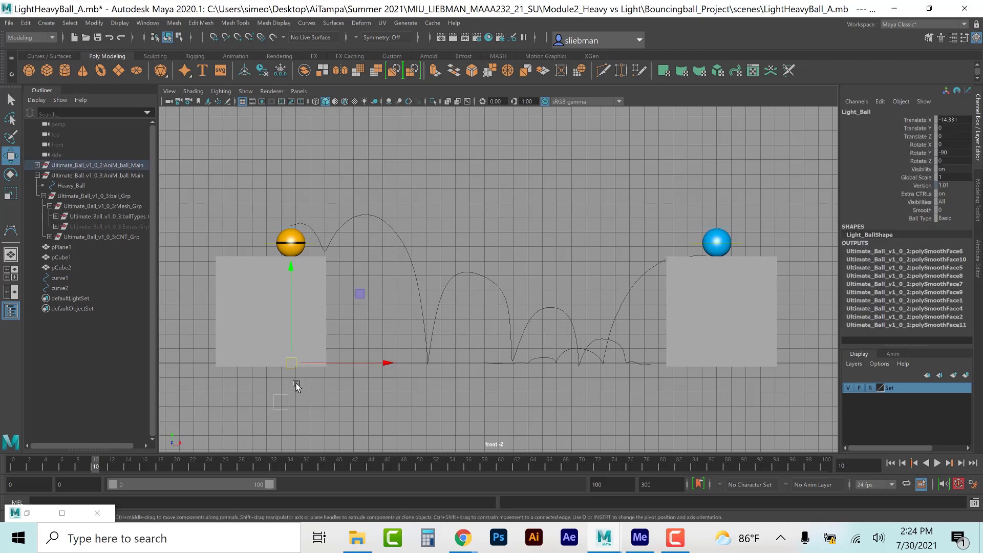
pyautogui.click(918, 121)
pyautogui.moveTo(919, 124); pyautogui.dragTo(918, 136)
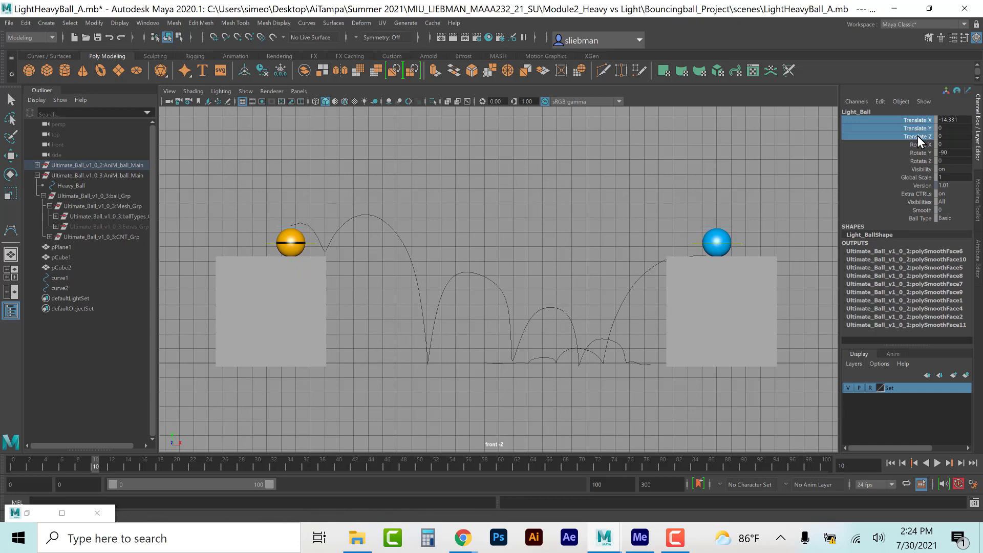
pyautogui.rightClick(917, 128)
pyautogui.click(914, 148)
# Step: Try to move the Light_Ball control along X at frame 70, to the end of the orange ball's path curve
pyautogui.hotkey('alt', 'v')
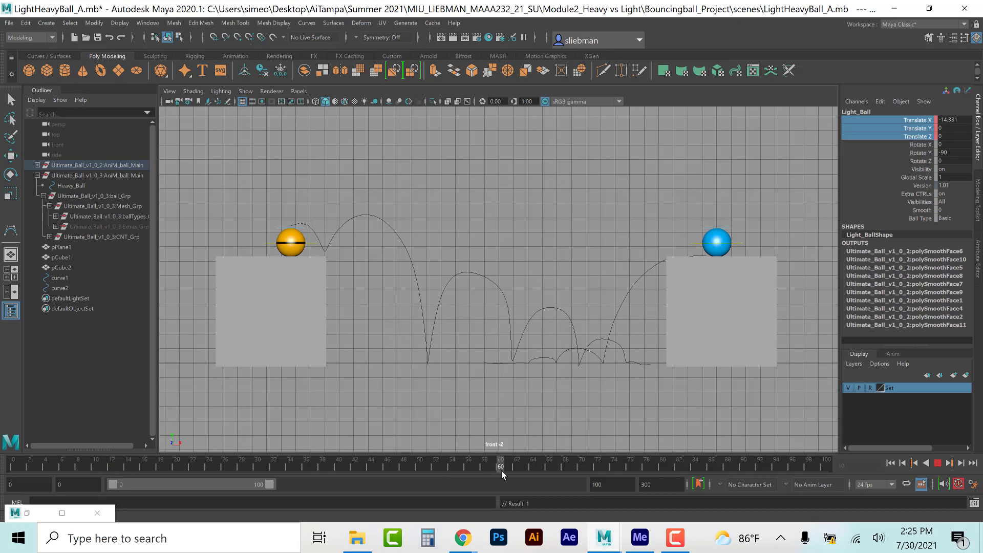
pyautogui.moveTo(501, 470); pyautogui.dragTo(576, 465)
pyautogui.click(576, 466)
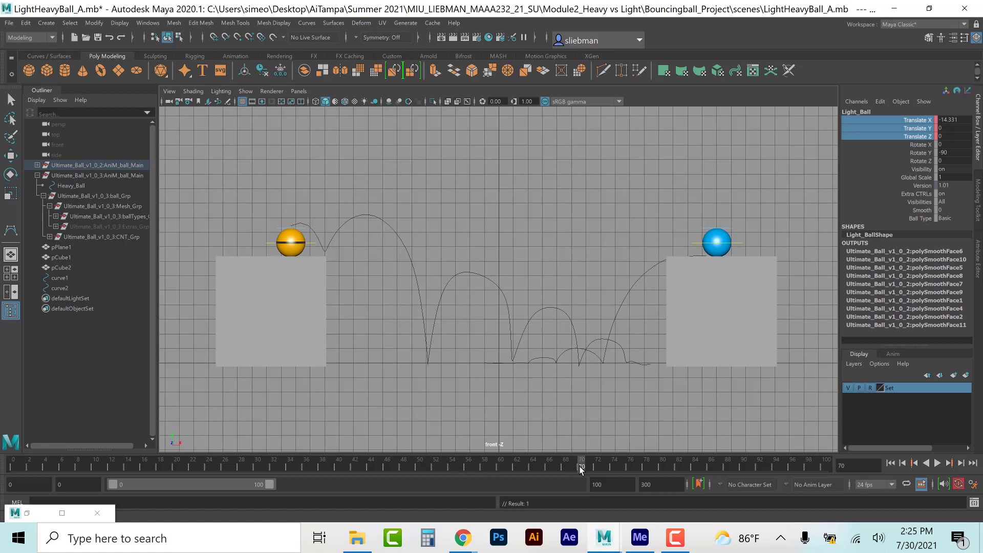
pyautogui.click(10, 156)
pyautogui.moveTo(385, 367); pyautogui.dragTo(741, 356)
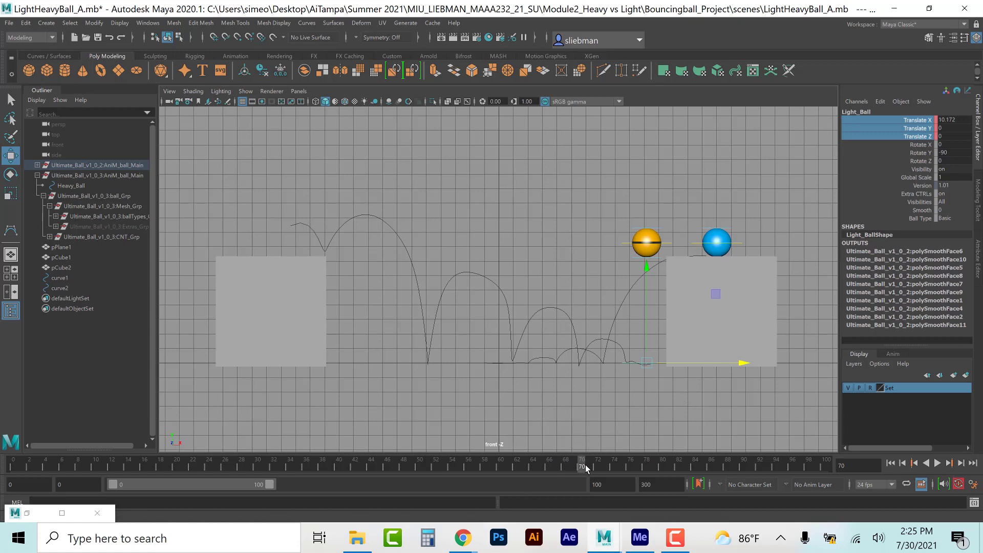
# Step: Play back and scrub the timeline between frame 10 and frame 77 to check the orange ball's motion
pyautogui.hotkey('alt', 'v')
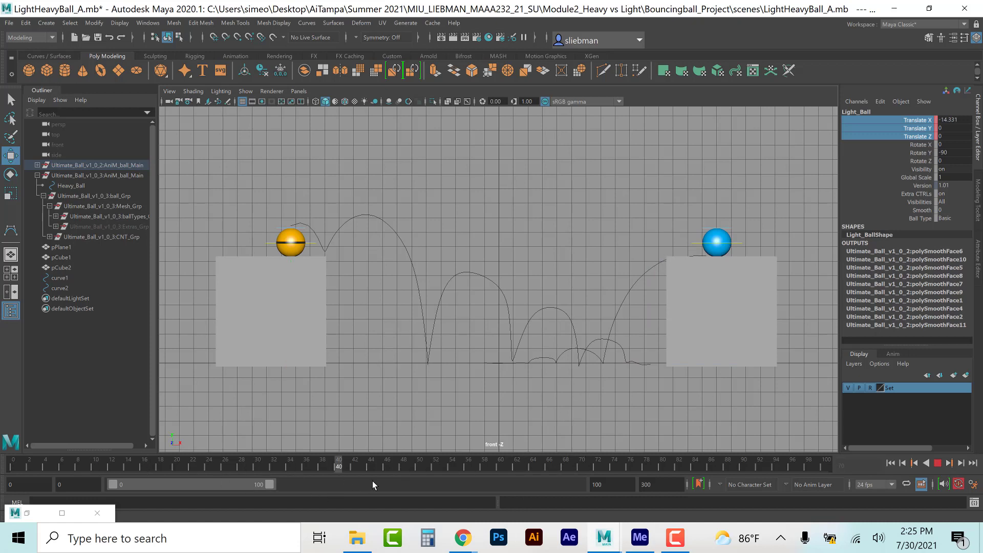
pyautogui.moveTo(383, 461)
pyautogui.mouseDown()
pyautogui.moveTo(156, 441)
pyautogui.moveTo(95, 466)
pyautogui.mouseUp()
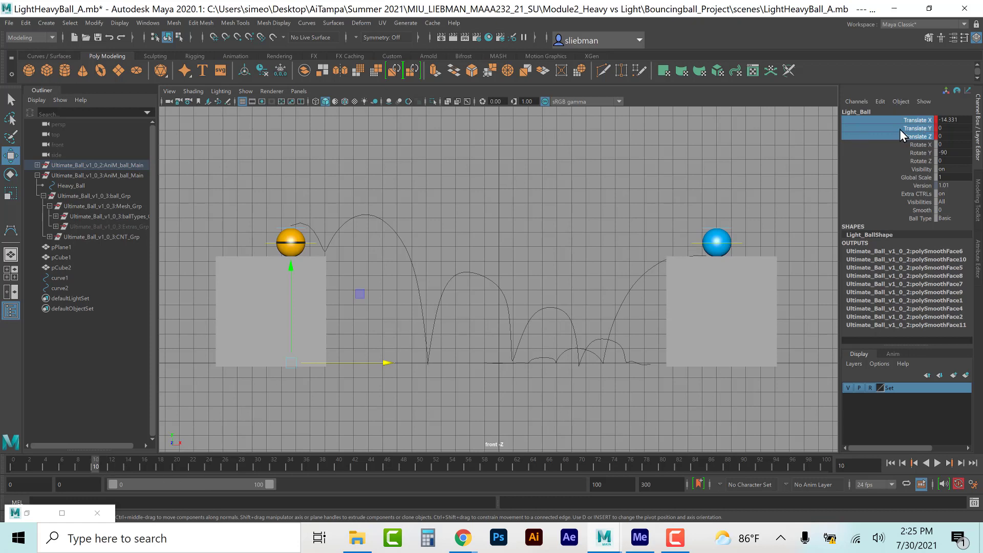
pyautogui.hotkey('alt', 'v')
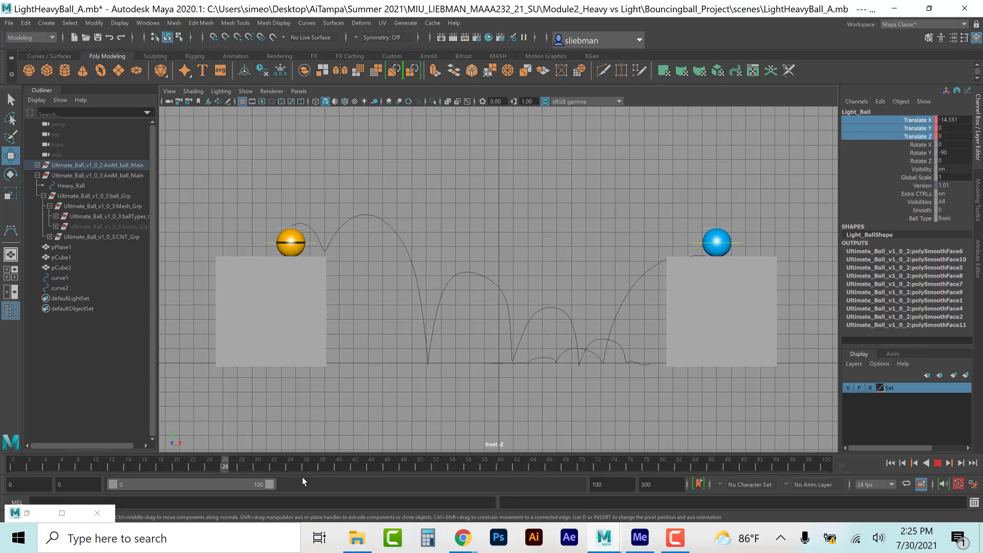
pyautogui.moveTo(512, 478)
pyautogui.mouseDown()
pyautogui.moveTo(177, 505)
pyautogui.moveTo(95, 492)
pyautogui.mouseUp()
pyautogui.click(639, 467)
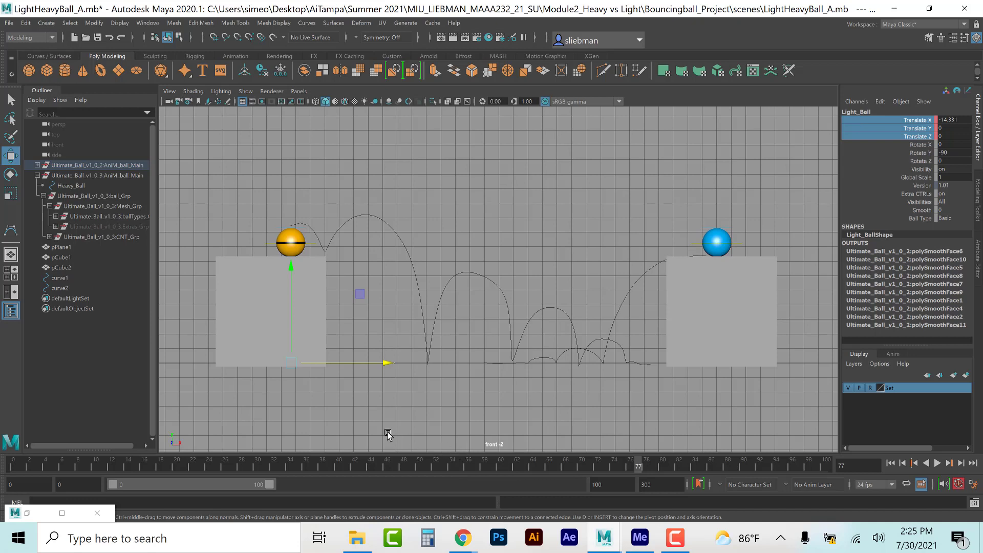
# Step: Select the orange ball's CTRL_Main, move it at frame 80 onto the floor at the end of its path curve, and key it
pyautogui.click(350, 413)
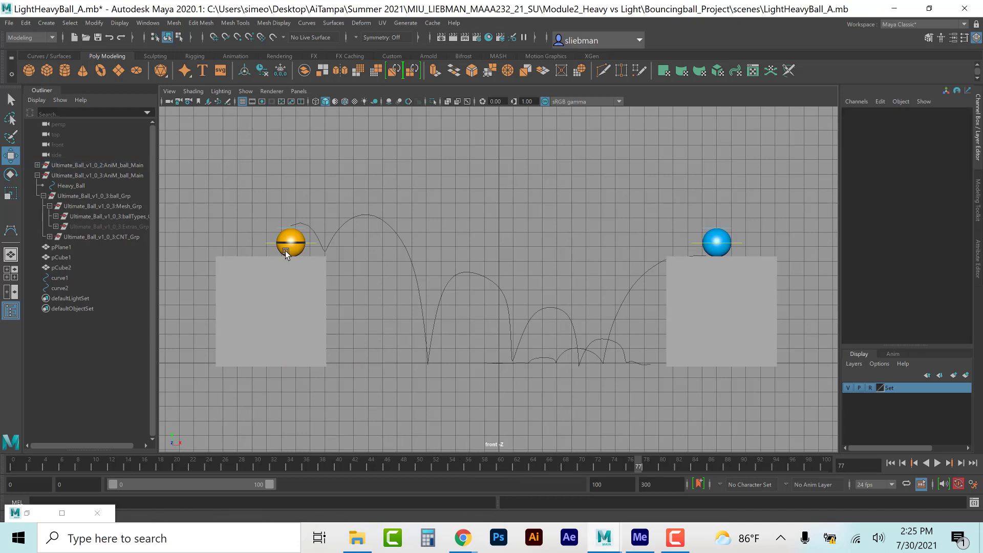
pyautogui.click(311, 241)
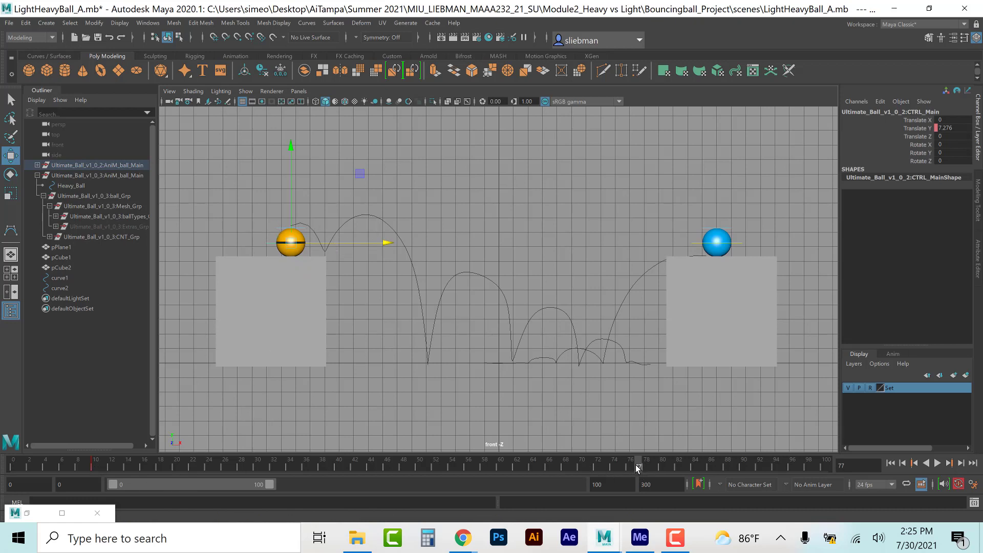
pyautogui.hotkey('alt', 'v')
pyautogui.hotkey('alt', 'v')
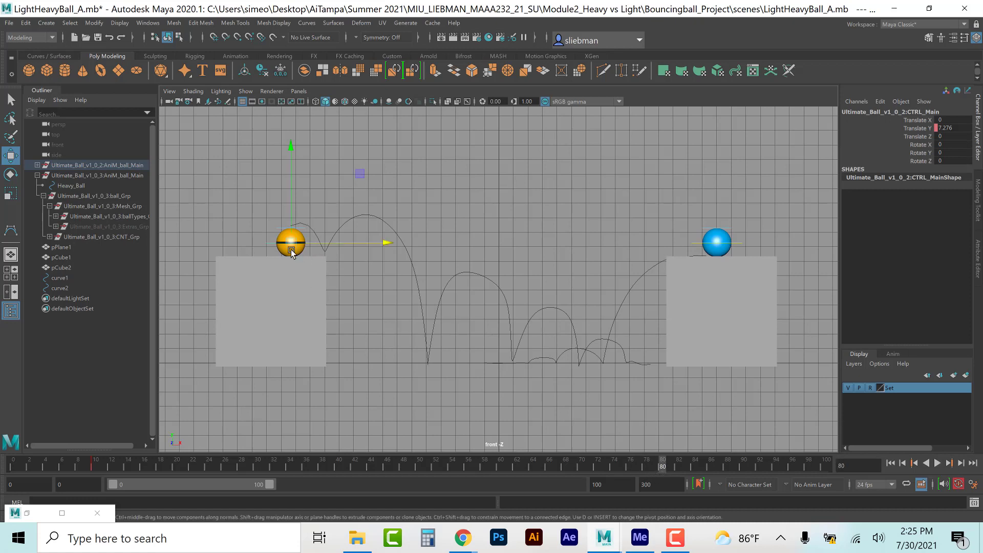
pyautogui.moveTo(291, 245); pyautogui.dragTo(648, 350)
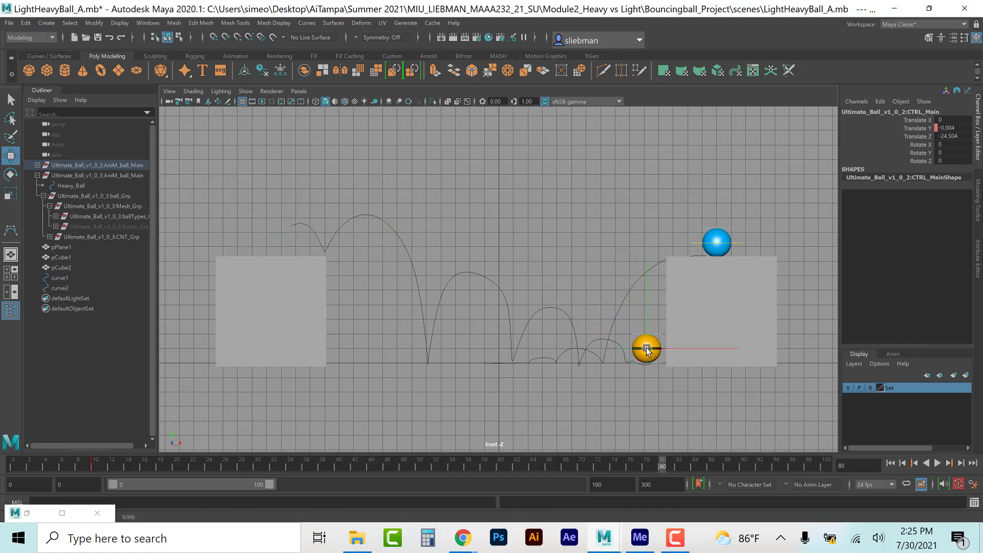
pyautogui.press('s')
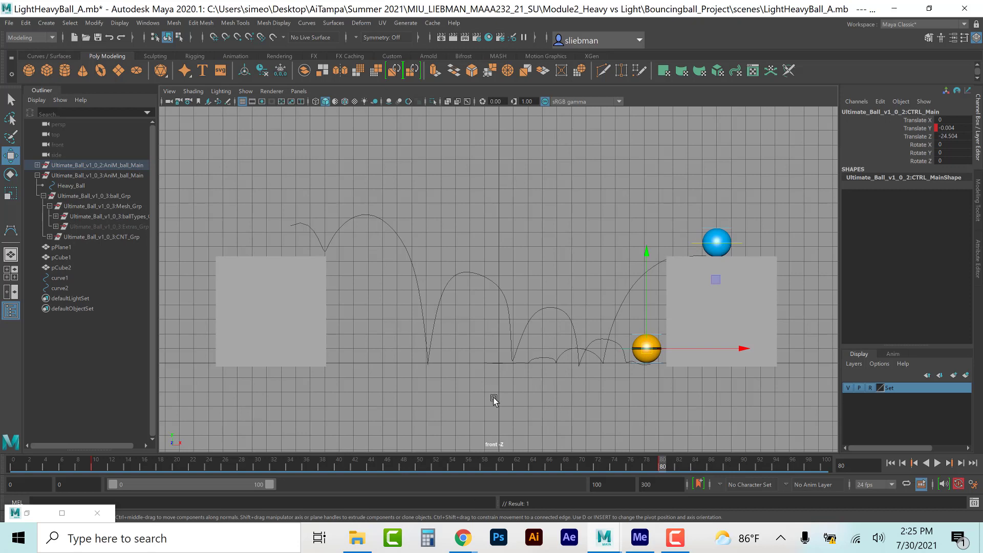
# Step: Check the orange ball's in-between position around frame 40 and compare the keys on the blue ball's main control
pyautogui.click(336, 468)
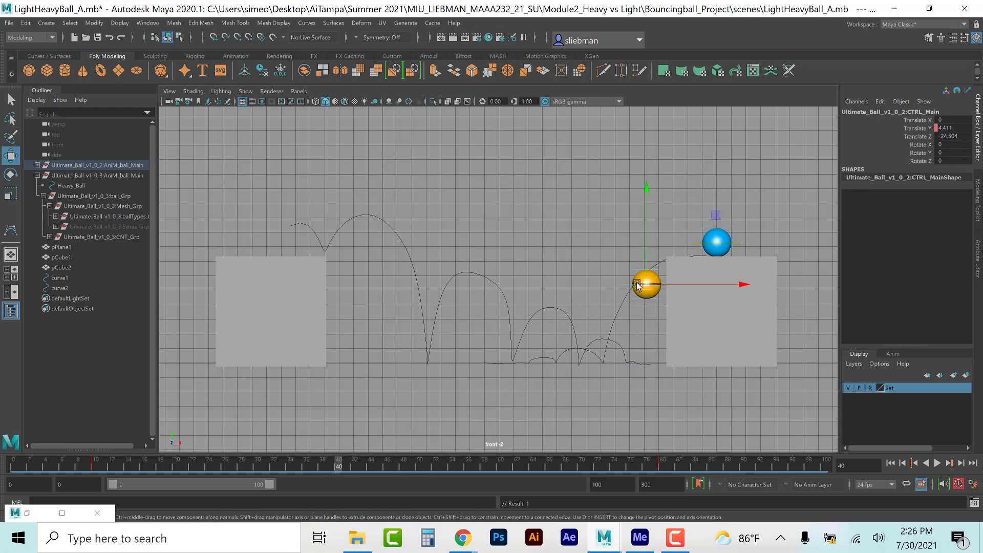
pyautogui.click(699, 242)
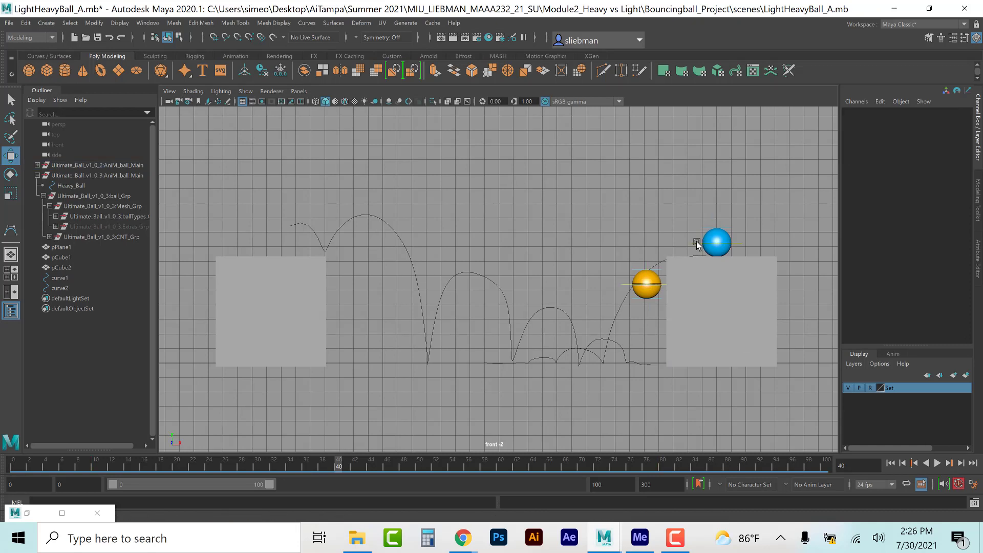
pyautogui.moveTo(699, 243); pyautogui.dragTo(683, 282)
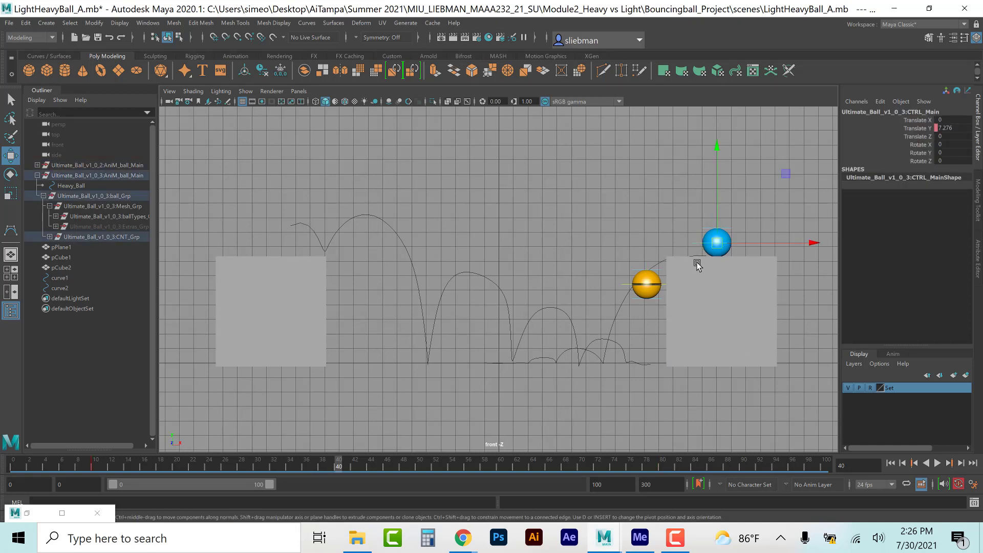
pyautogui.click(916, 464)
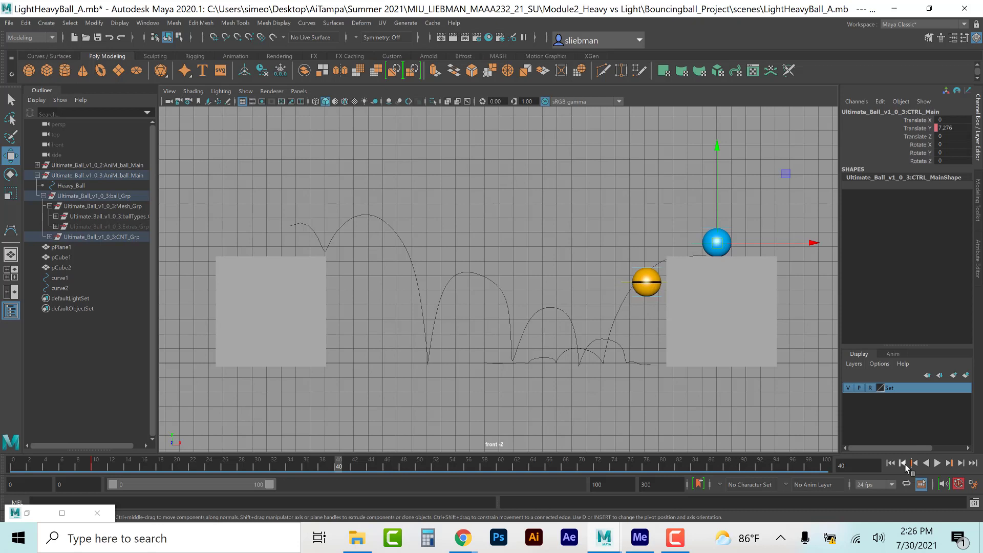
pyautogui.click(623, 285)
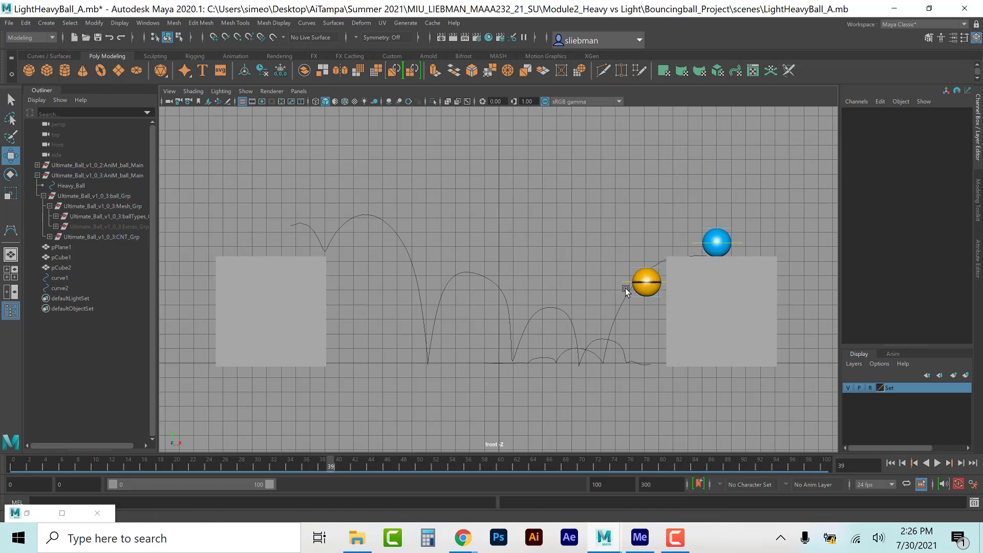
# Step: At frame 10, move the orange ball's CTRL_Main back over its block at Translate Z about 0.282 and key Translate X, Y and Z
pyautogui.click(624, 285)
pyautogui.click(916, 463)
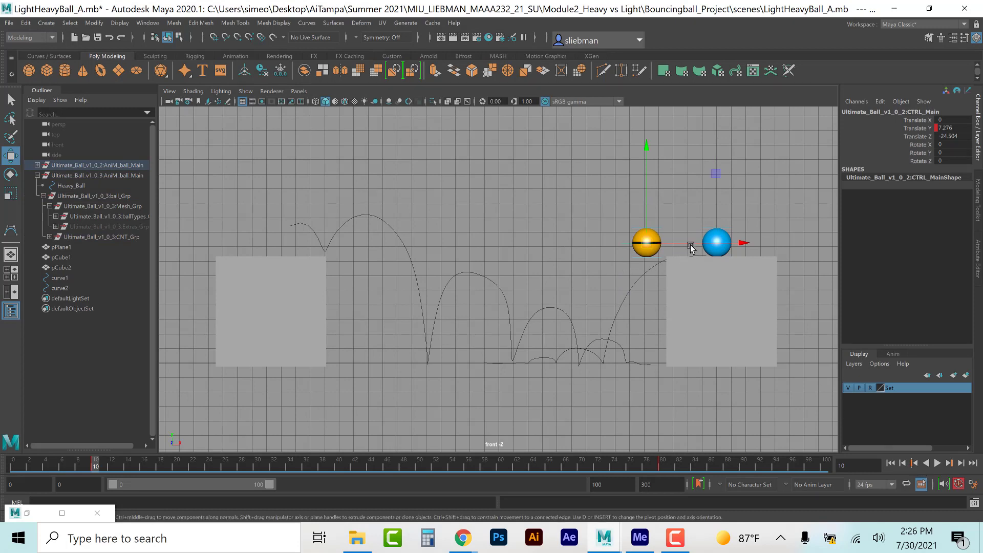
pyautogui.moveTo(687, 244); pyautogui.dragTo(324, 308)
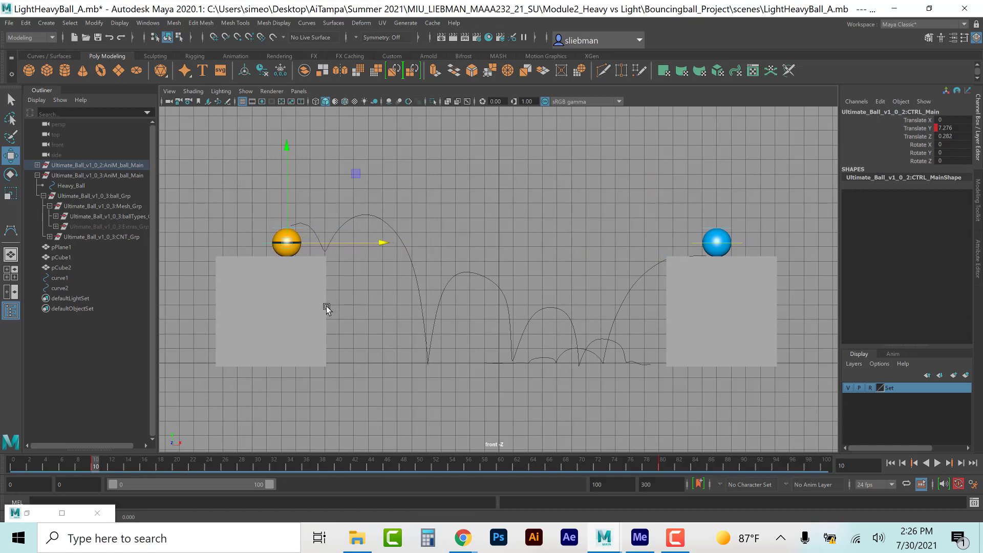
pyautogui.click(920, 119)
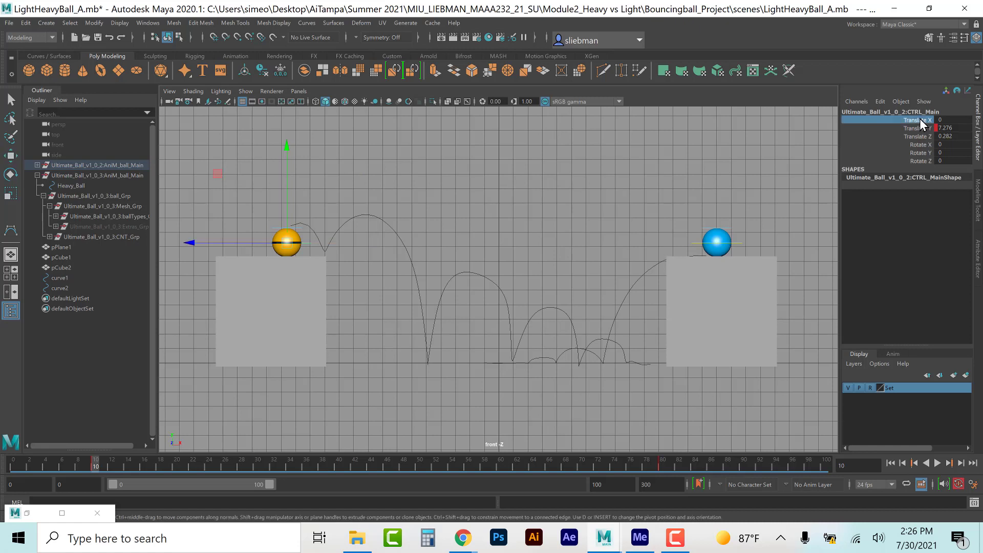
pyautogui.moveTo(920, 121); pyautogui.dragTo(919, 137)
pyautogui.rightClick(915, 129)
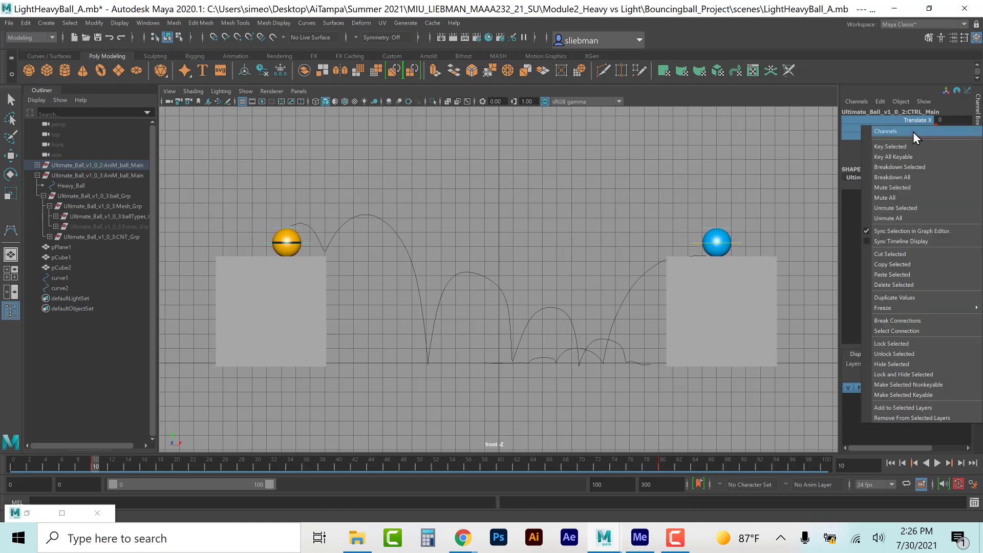
pyautogui.click(909, 147)
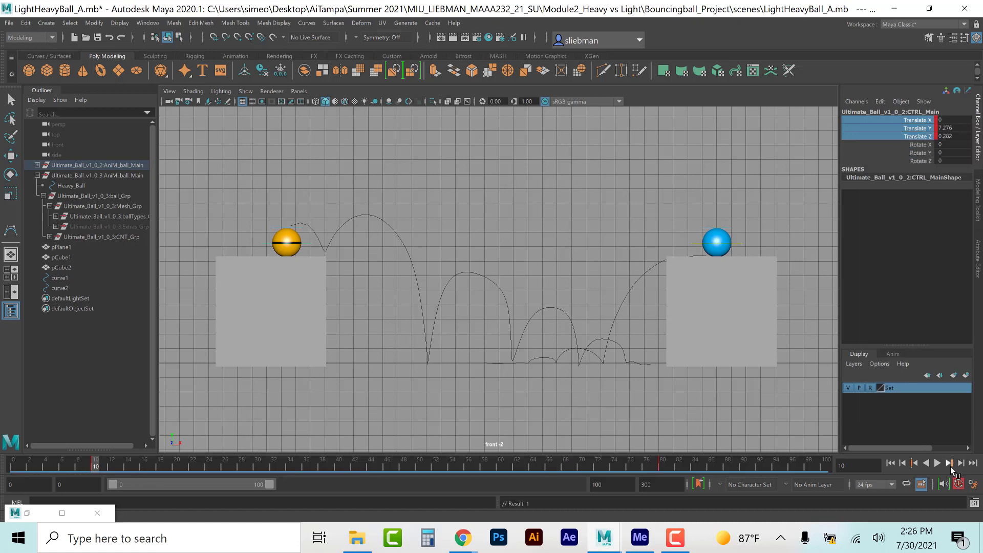
# Step: At frame 80, move the orange ball's CTRL_Main along the floor to its path curve's end, at Translate Z about -24.243
pyautogui.click(949, 463)
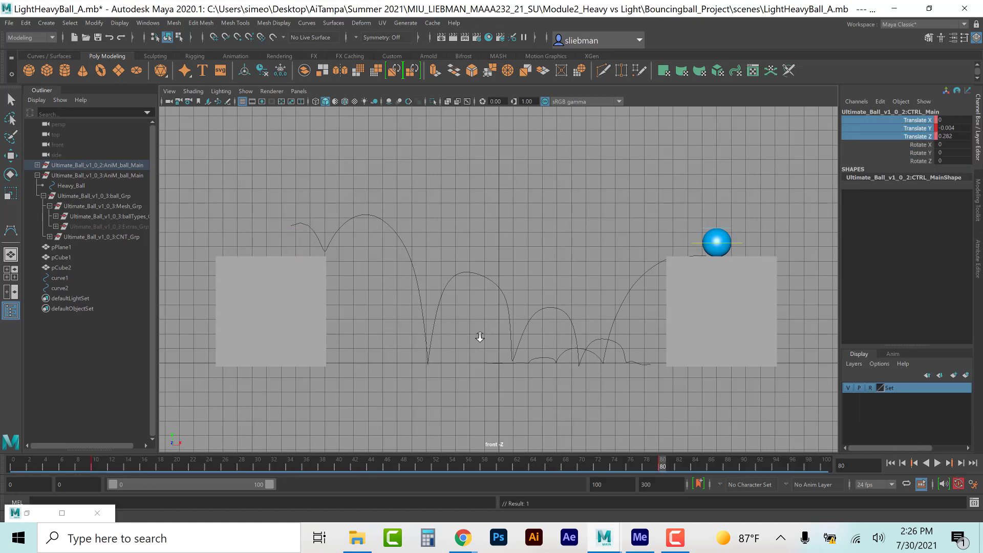
pyautogui.scroll(-15, 480, 337)
pyautogui.scroll(6, 466, 345)
pyautogui.scroll(4, 481, 314)
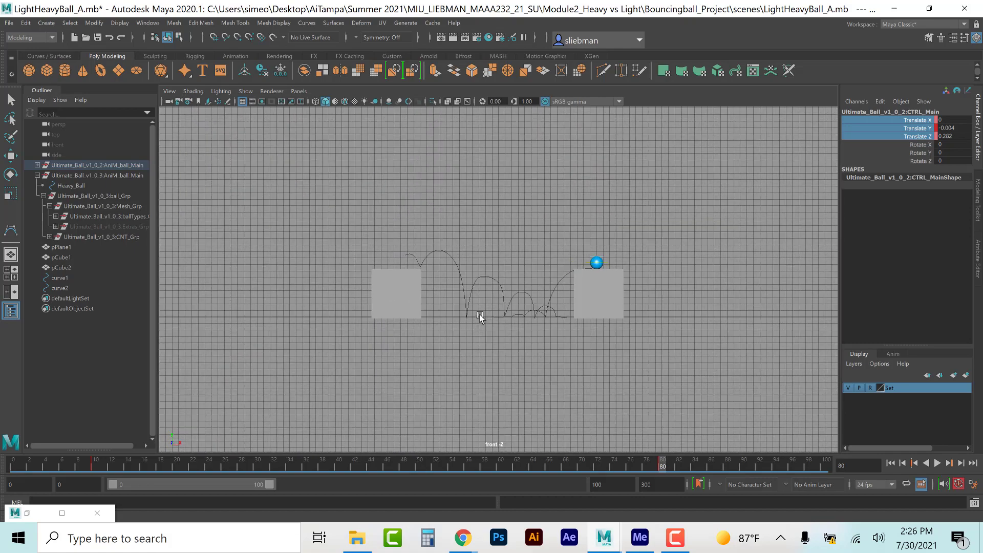
pyautogui.press('4')
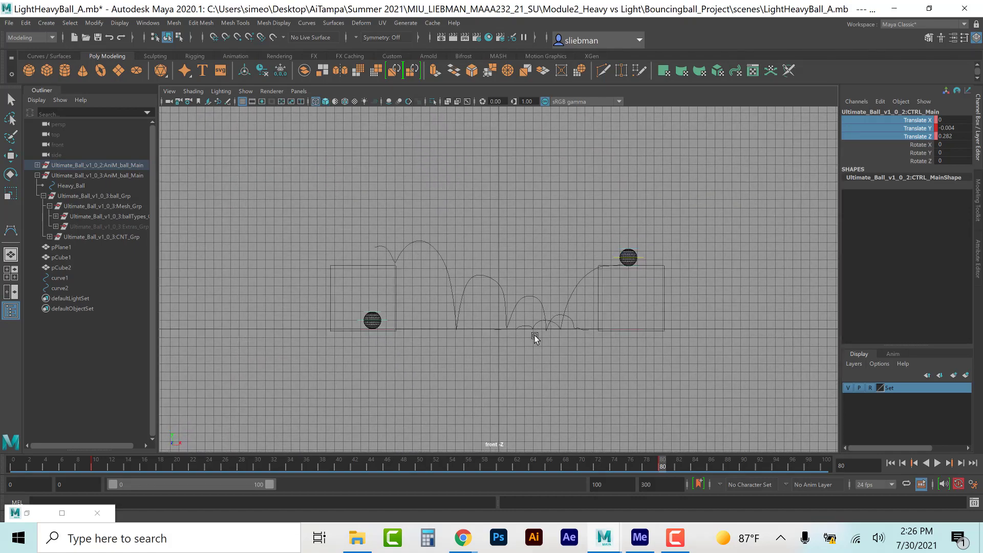
pyautogui.click(387, 321)
pyautogui.press('w')
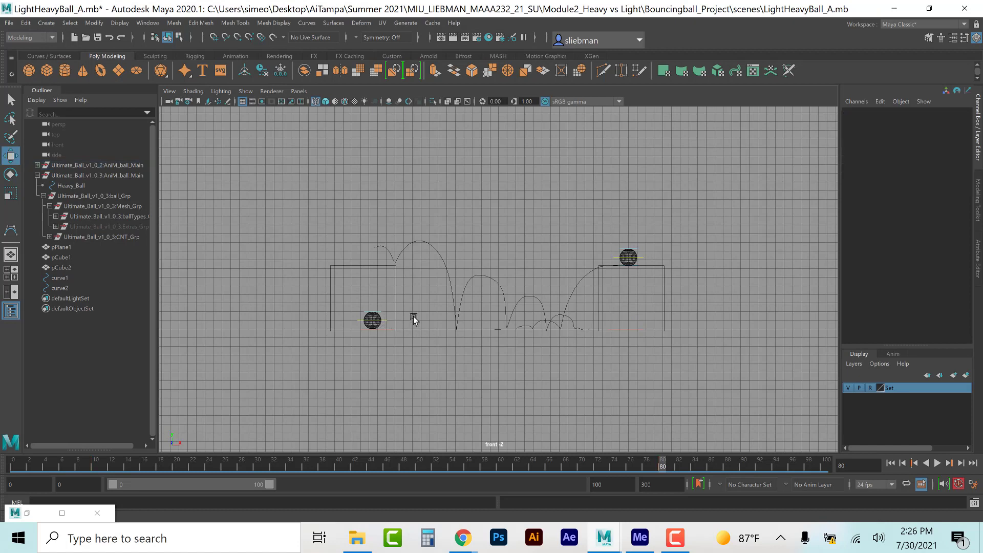
pyautogui.press('5')
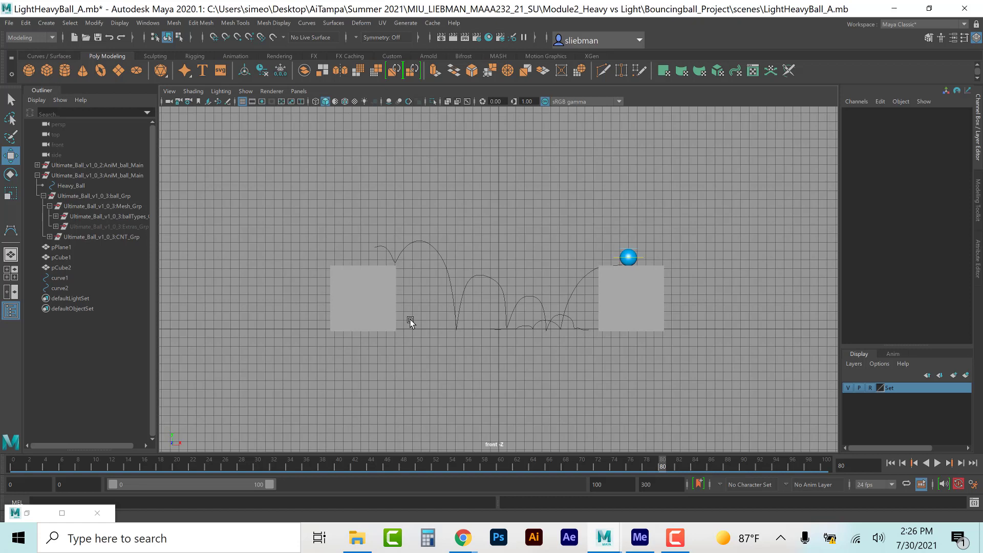
pyautogui.press('4')
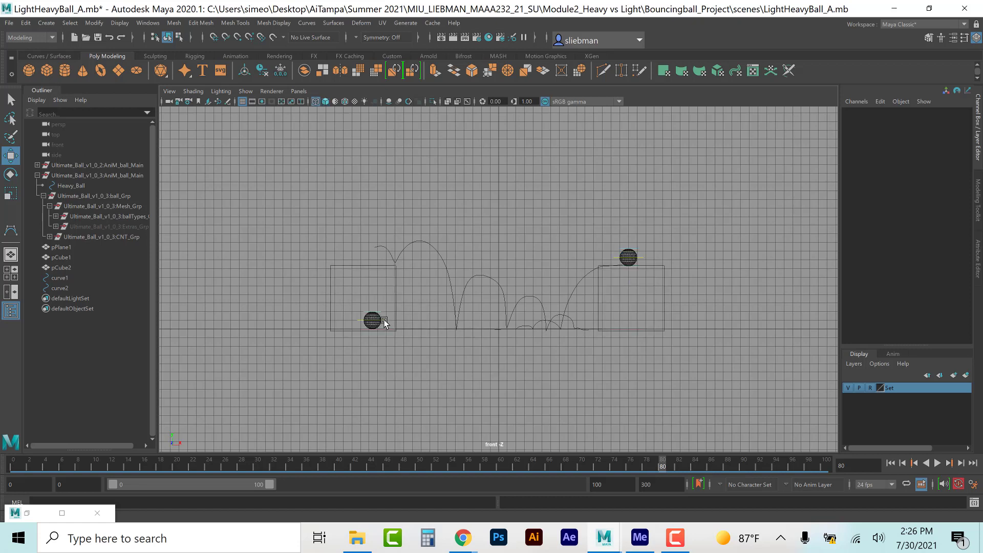
pyautogui.click(408, 323)
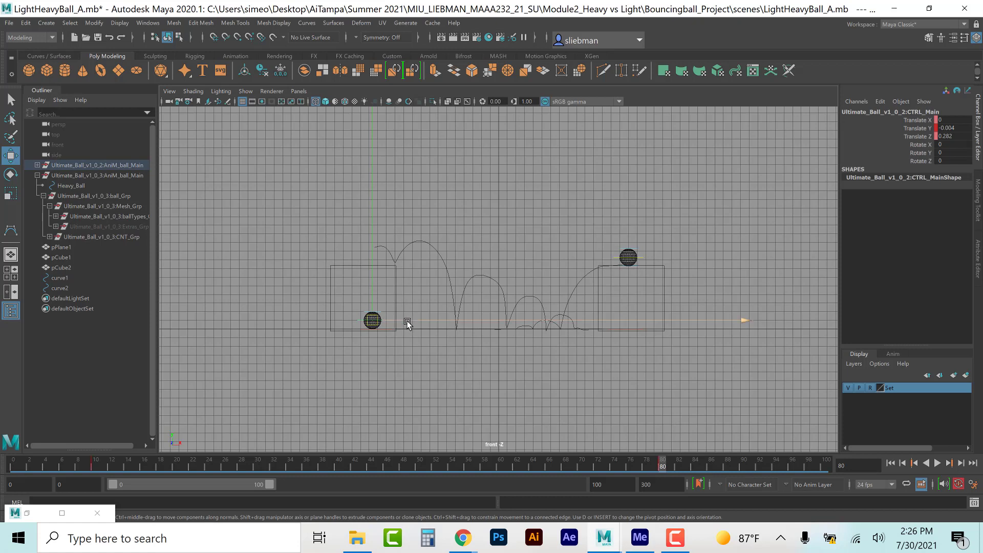
pyautogui.press('5')
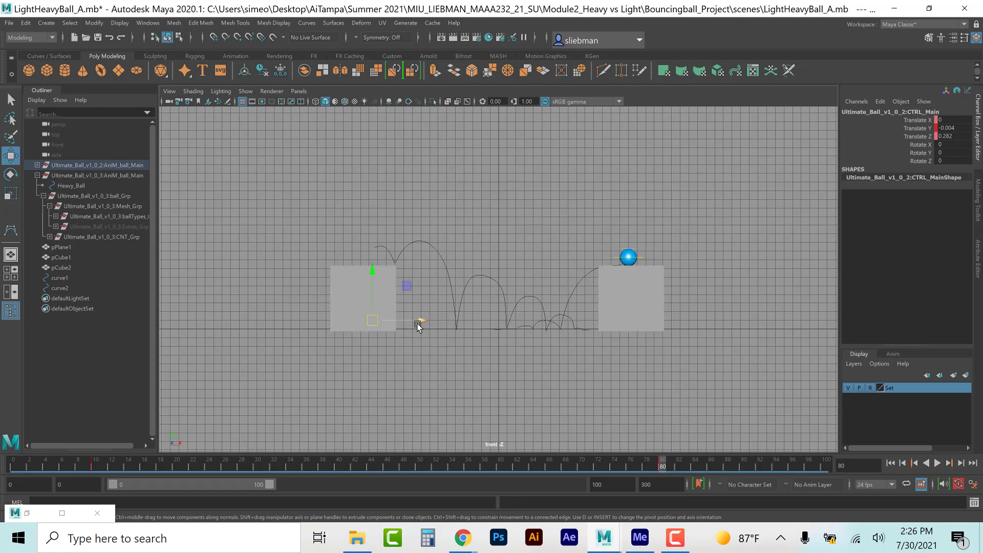
pyautogui.moveTo(419, 322); pyautogui.dragTo(631, 334)
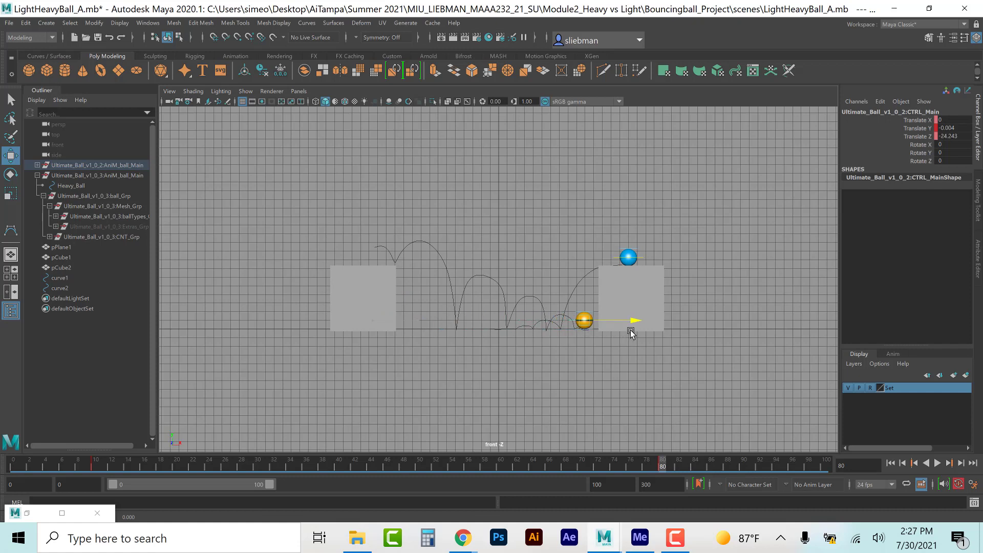
# Step: Key the orange ball's CTRL_Main at frame 80, scrub back through its travel and return to frame 10
pyautogui.press('s')
pyautogui.moveTo(661, 466); pyautogui.dragTo(136, 453)
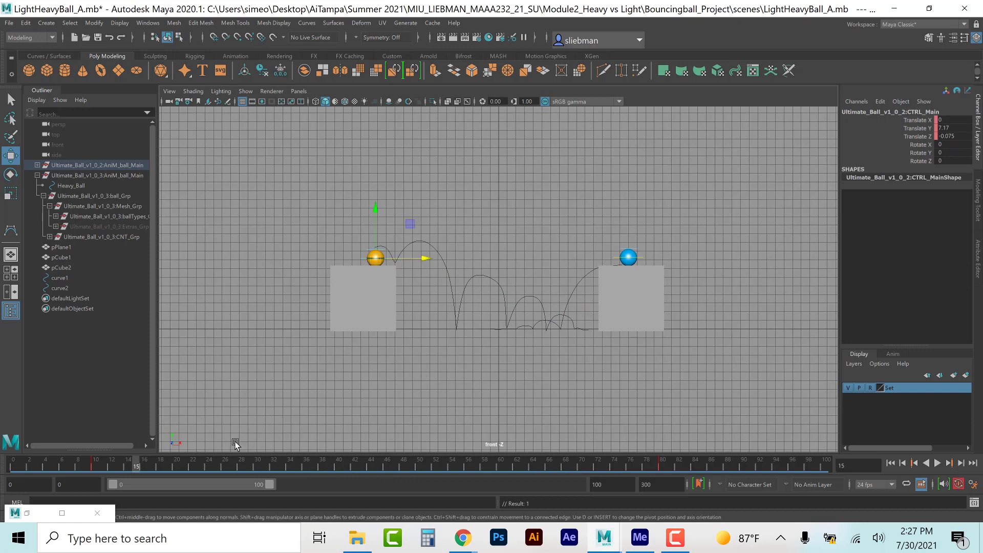
pyautogui.click(95, 467)
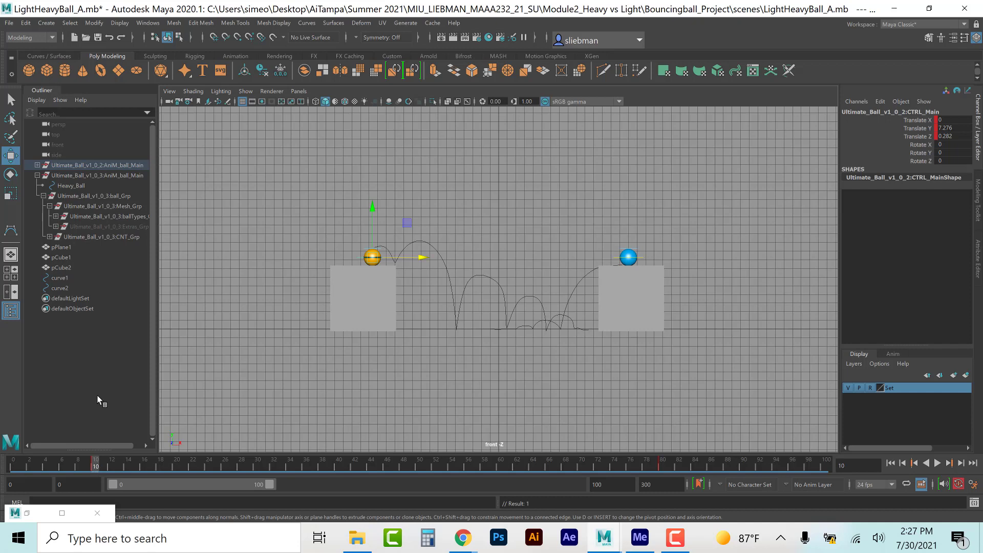
# Step: At frame 18, move the orange ball to its first contact at the block's edge, Translate Y about 7.25 and Z about -2.027, and key it
pyautogui.hotkey('alt', 'v')
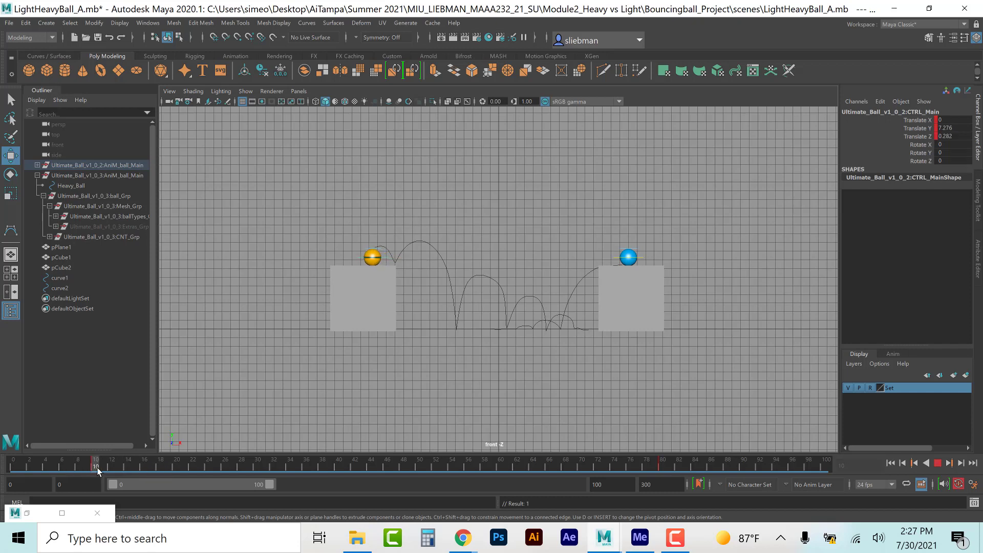
pyautogui.moveTo(160, 462)
pyautogui.mouseDown()
pyautogui.moveTo(663, 463)
pyautogui.moveTo(348, 491)
pyautogui.moveTo(82, 476)
pyautogui.moveTo(161, 465)
pyautogui.mouseUp()
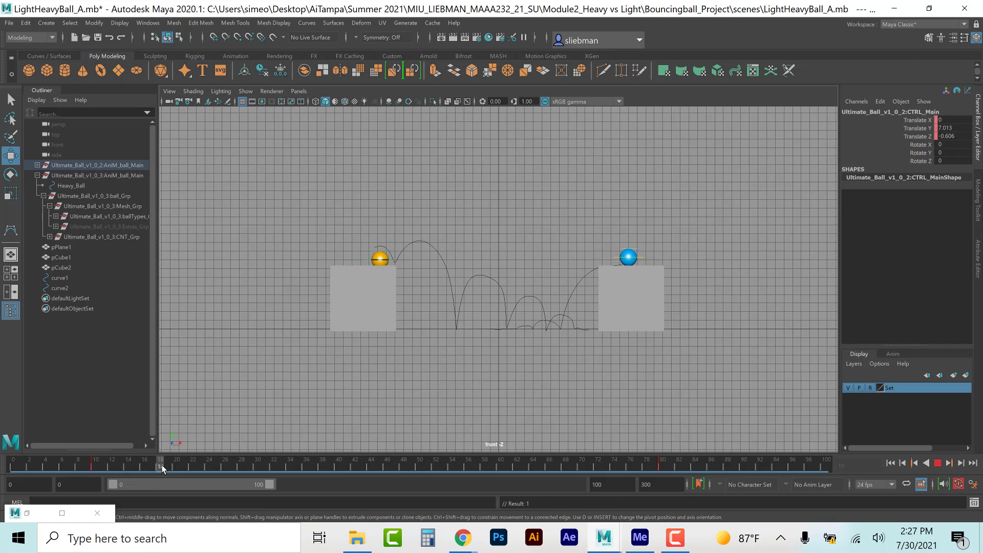
pyautogui.moveTo(431, 261); pyautogui.dragTo(441, 265)
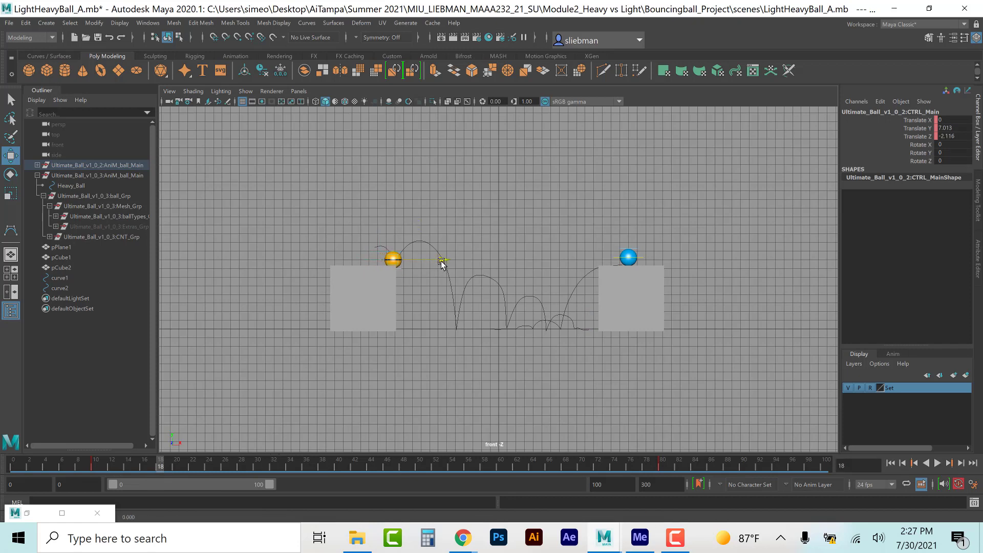
pyautogui.moveTo(393, 228); pyautogui.dragTo(393, 227)
pyautogui.press('s')
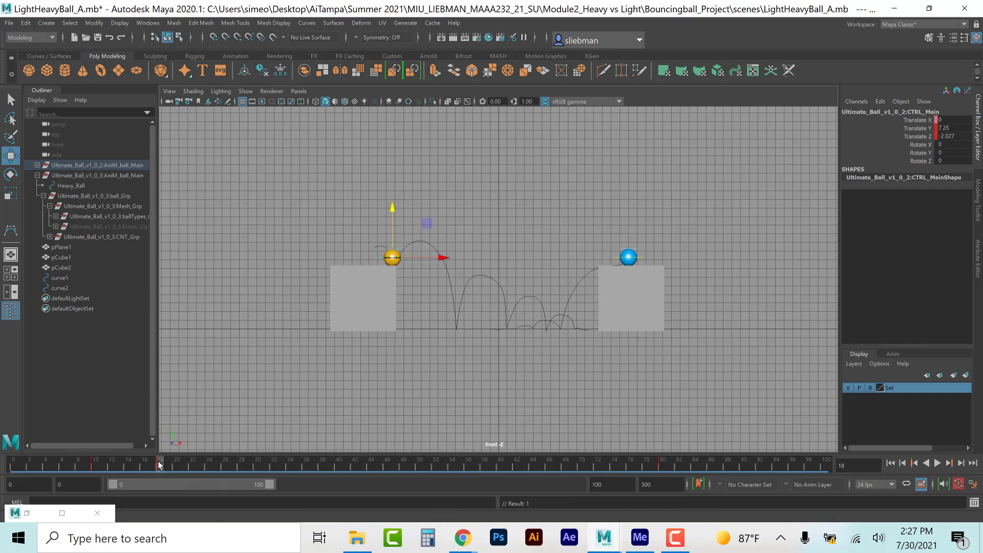
# Step: At frame 35, lower the orange ball onto the floor at the path curve's first floor contact, Translate Y about -0.012
pyautogui.hotkey('alt', 'v')
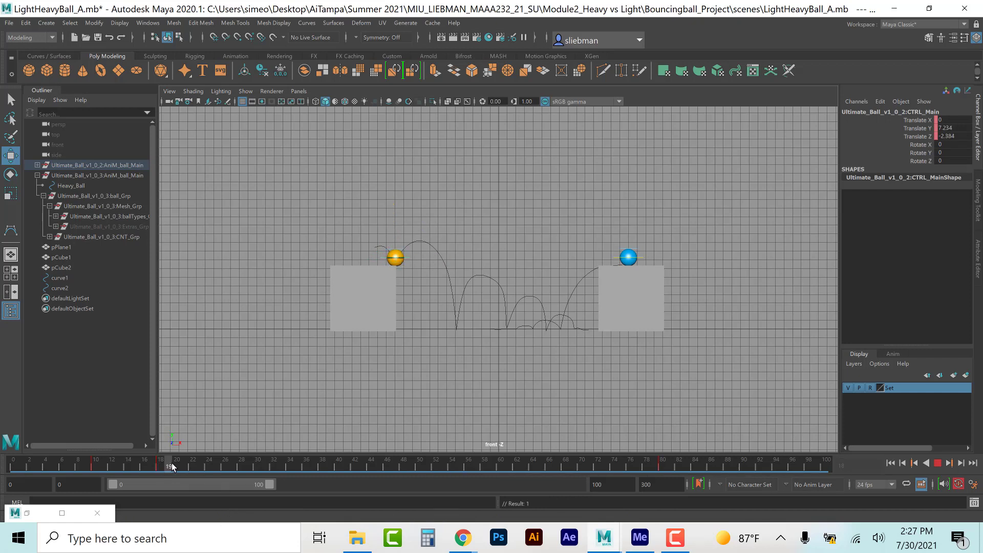
pyautogui.moveTo(227, 462); pyautogui.dragTo(295, 466)
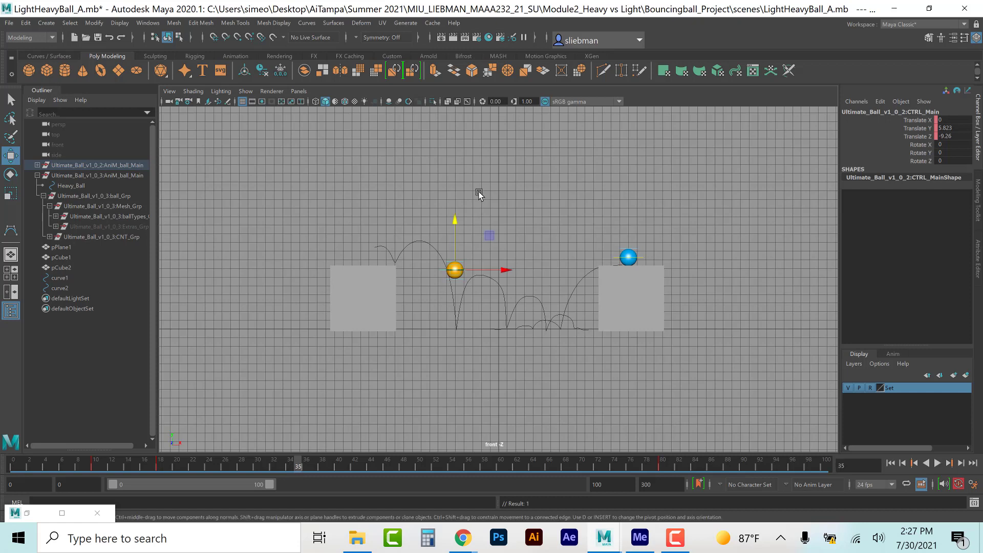
pyautogui.moveTo(456, 221); pyautogui.dragTo(459, 268)
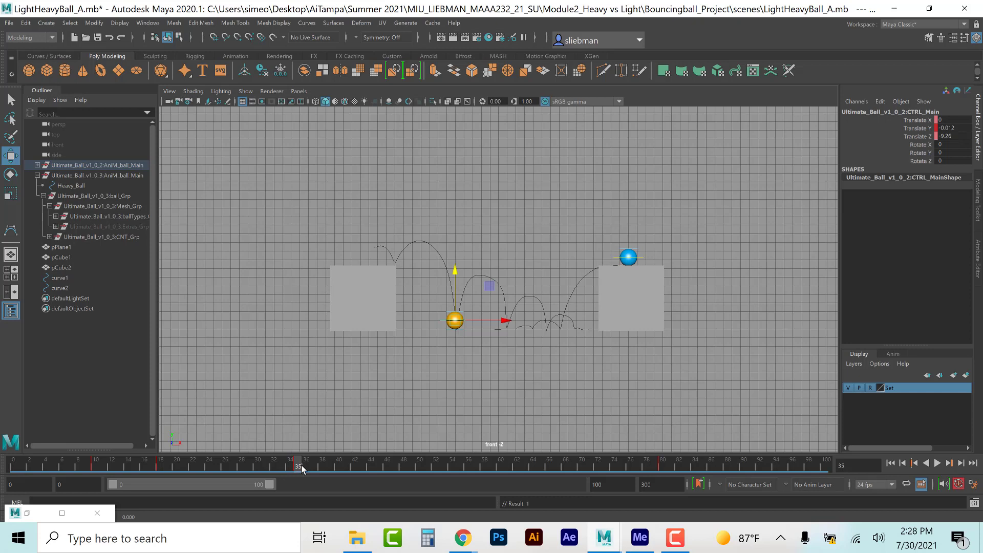
# Step: Switch to Calculator and subtract frame 18 from frame 35 to get the spacing between the first two contacts
pyautogui.click(428, 537)
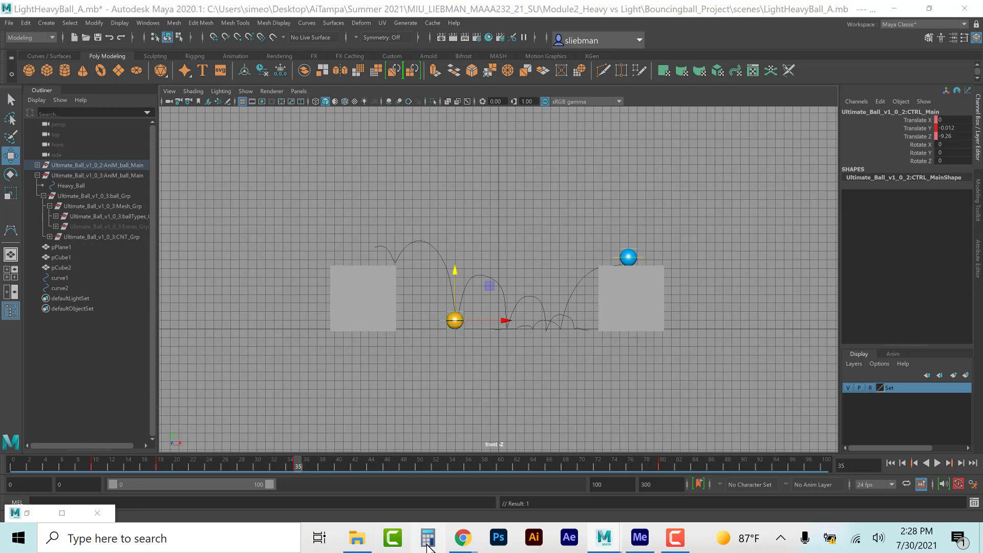
pyautogui.click(766, 387)
pyautogui.click(732, 354)
pyautogui.click(819, 346)
pyautogui.click(635, 397)
pyautogui.click(717, 309)
pyautogui.click(835, 416)
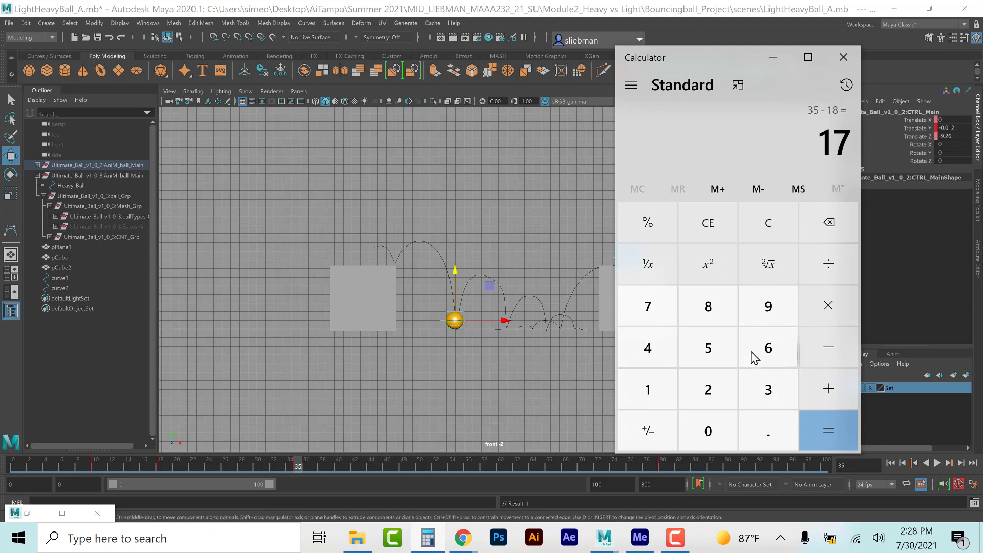
# Step: Add 14 to 35 to work out the next contact frame and return to Maya
pyautogui.click(749, 390)
pyautogui.click(720, 350)
pyautogui.click(819, 391)
pyautogui.click(663, 399)
pyautogui.click(662, 352)
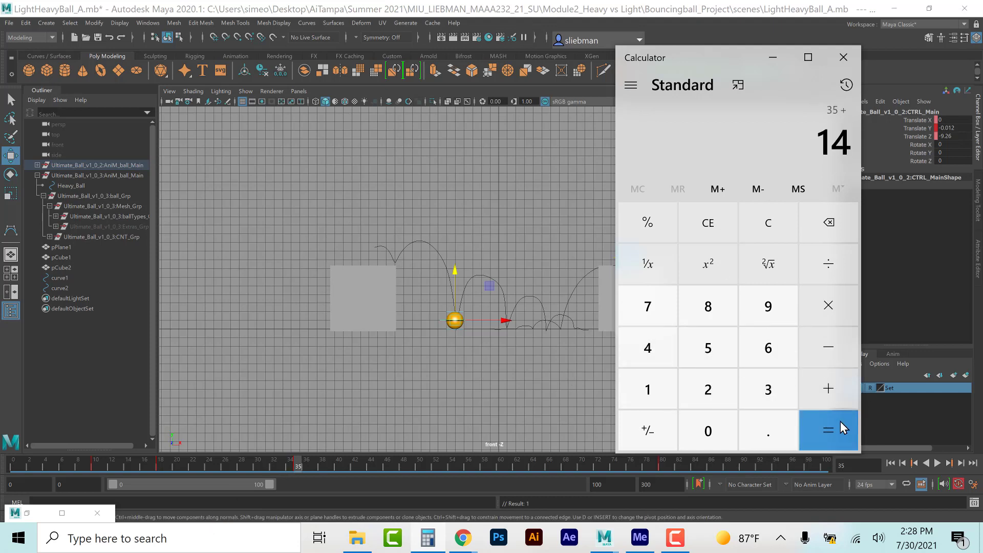
pyautogui.click(841, 421)
pyautogui.click(773, 57)
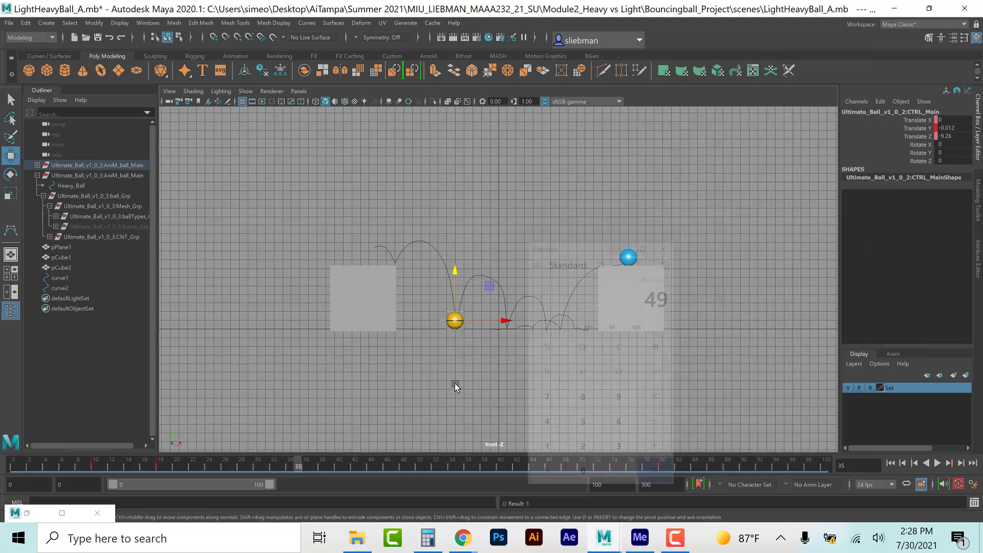
# Step: At frame 49, move the orange ball along the floor to the next contact point at Translate Z about -15.229 and key it
pyautogui.hotkey('alt', 'v')
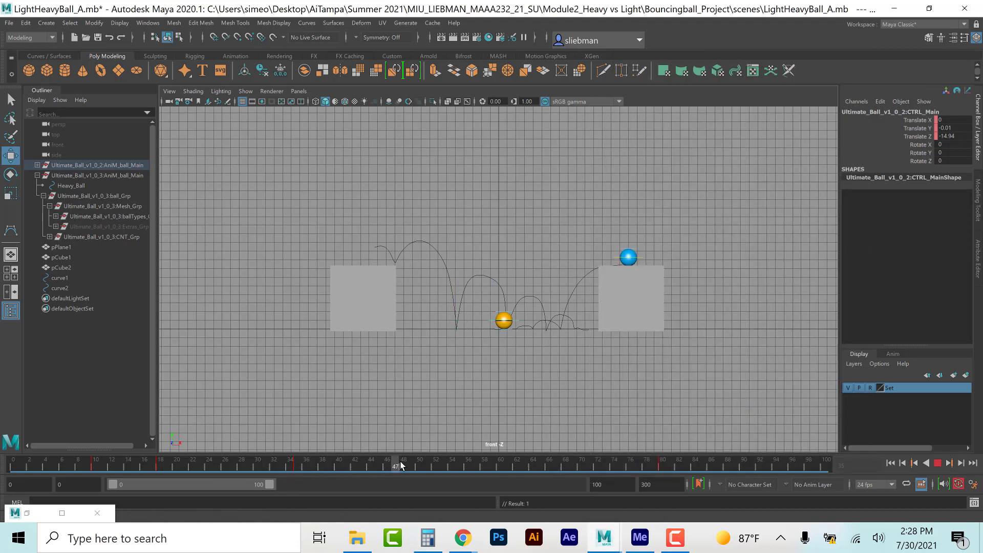
pyautogui.click(408, 462)
pyautogui.moveTo(562, 324); pyautogui.dragTo(555, 323)
pyautogui.press('s')
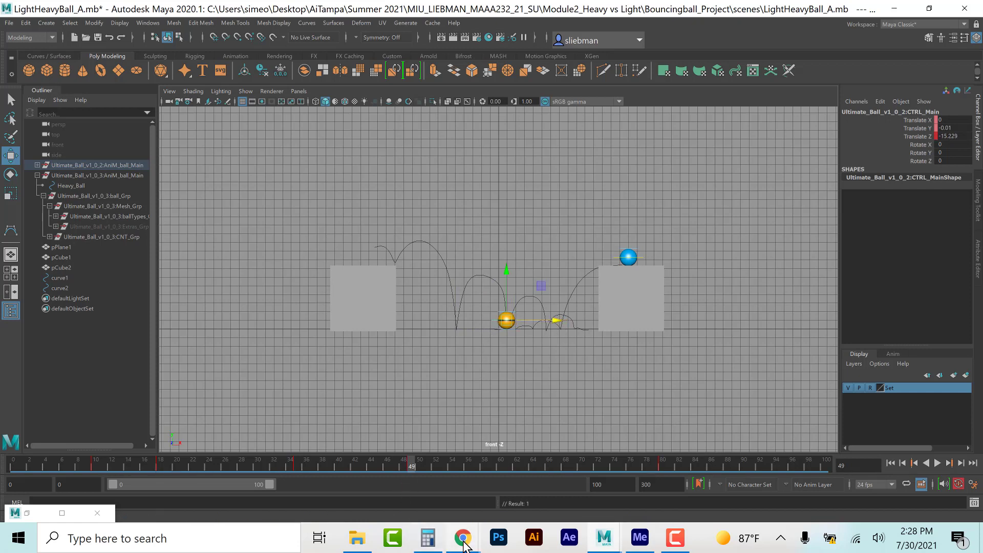
# Step: In Calculator, add 10 to 49 to work out the following contact frame, then return to Maya
pyautogui.click(429, 544)
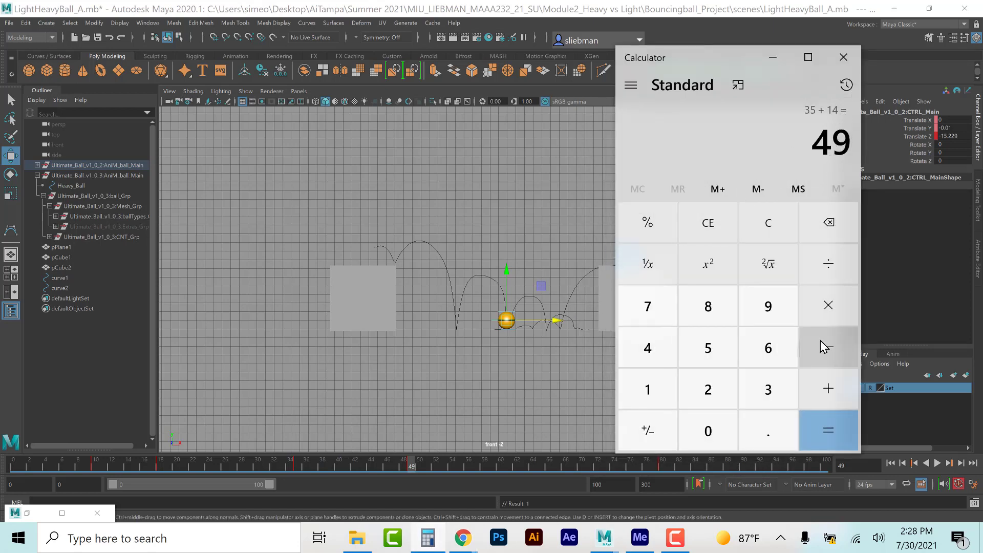
pyautogui.click(827, 388)
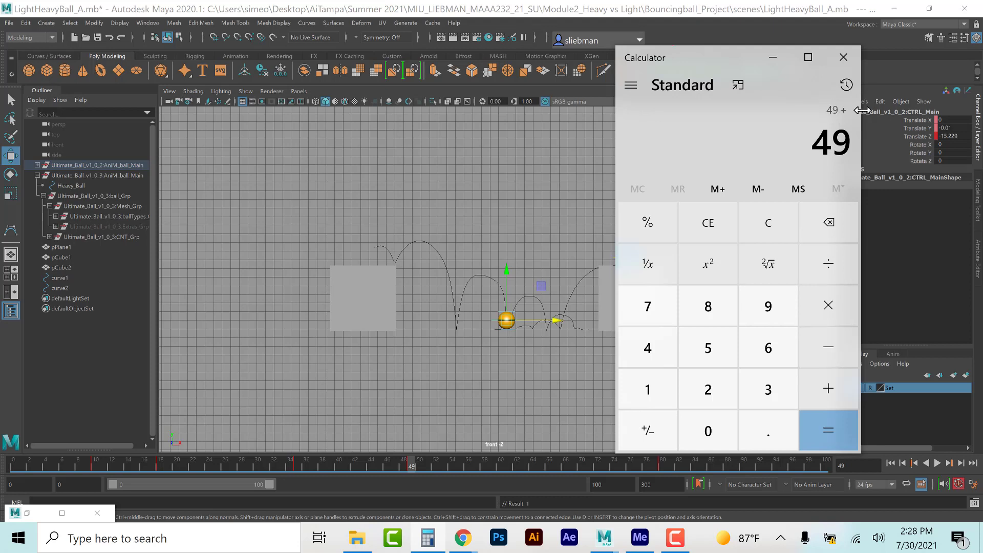
pyautogui.click(648, 388)
pyautogui.click(708, 431)
pyautogui.click(826, 413)
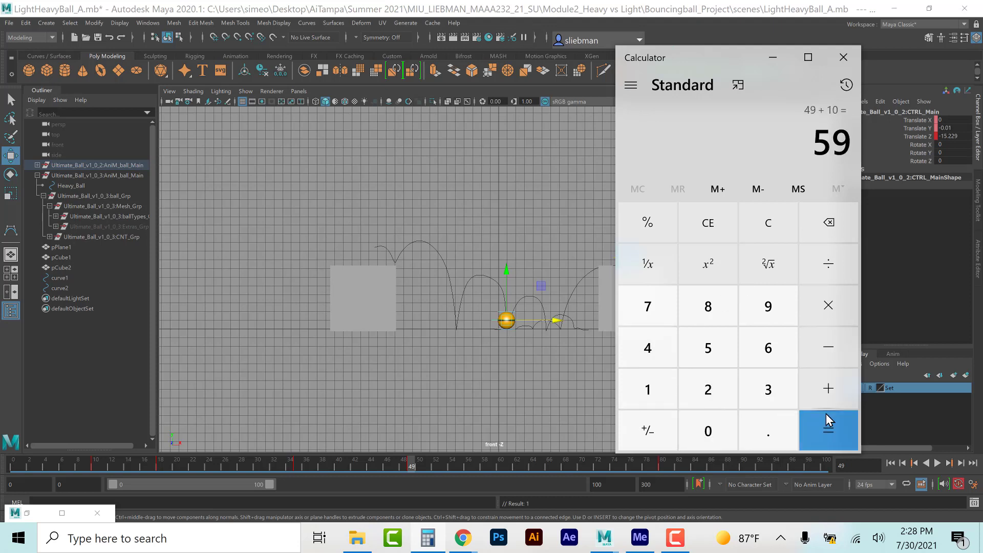
pyautogui.click(773, 57)
# Step: At frame 59, move the orange ball along the floor to the next contact point at Translate Z about -20.207 and key it
pyautogui.moveTo(413, 469); pyautogui.dragTo(491, 478)
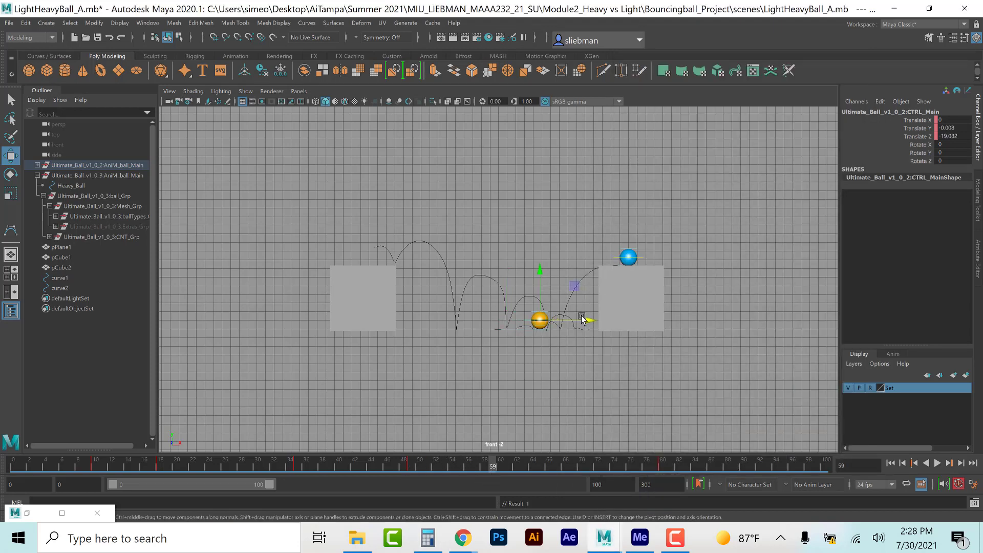
pyautogui.moveTo(584, 322); pyautogui.dragTo(598, 321)
pyautogui.press('s')
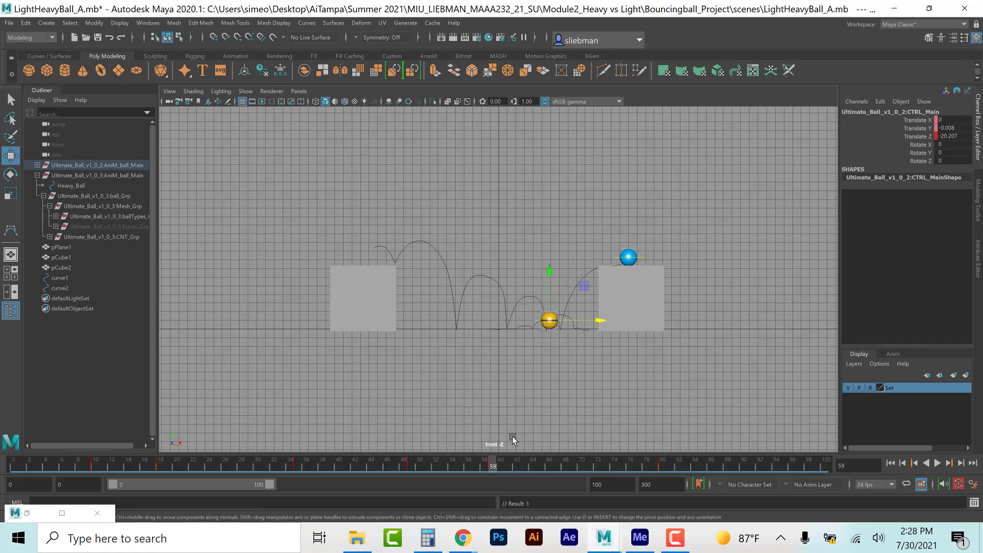
# Step: In Calculator, add 6 to 59 to work out the last bounce's contact frame, then return to Maya
pyautogui.click(429, 541)
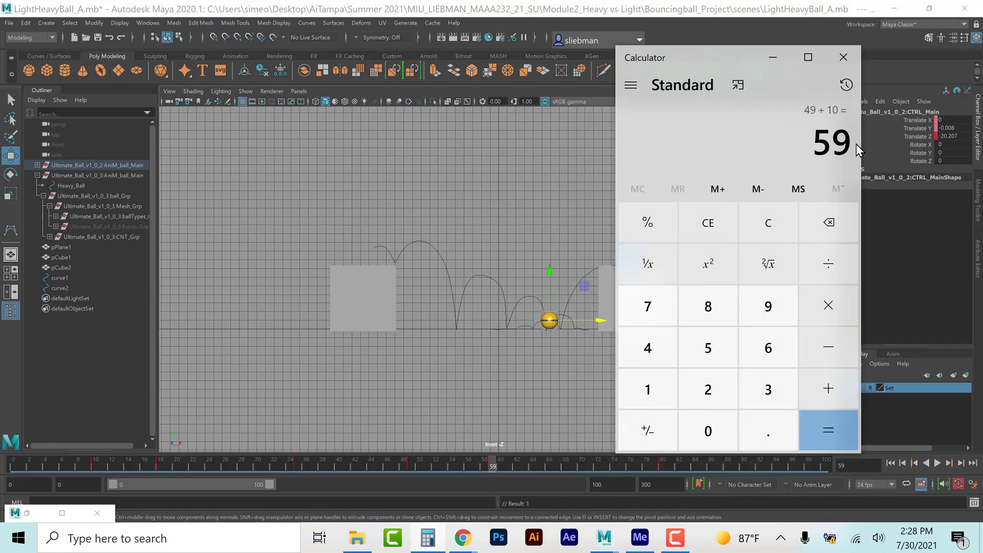
pyautogui.click(822, 392)
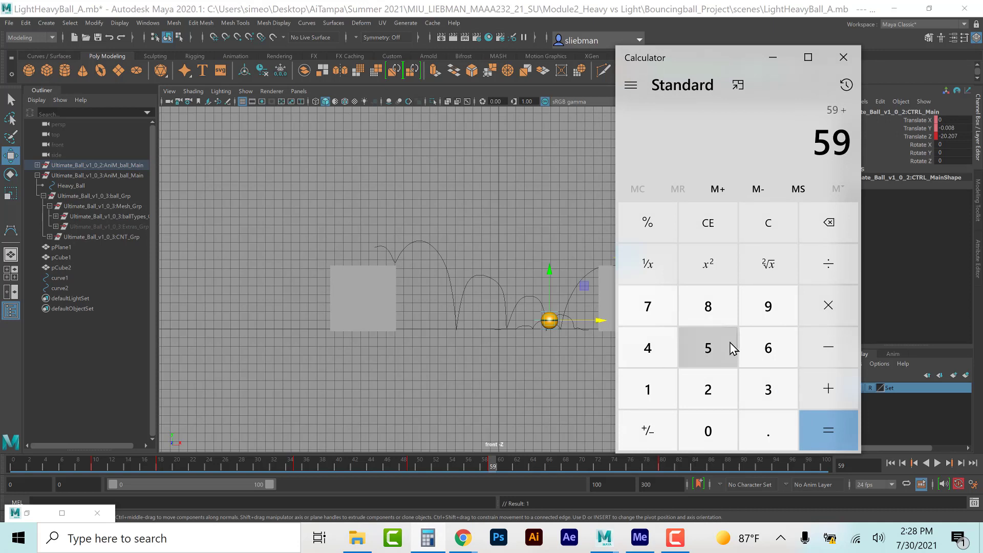
pyautogui.click(758, 346)
pyautogui.click(835, 429)
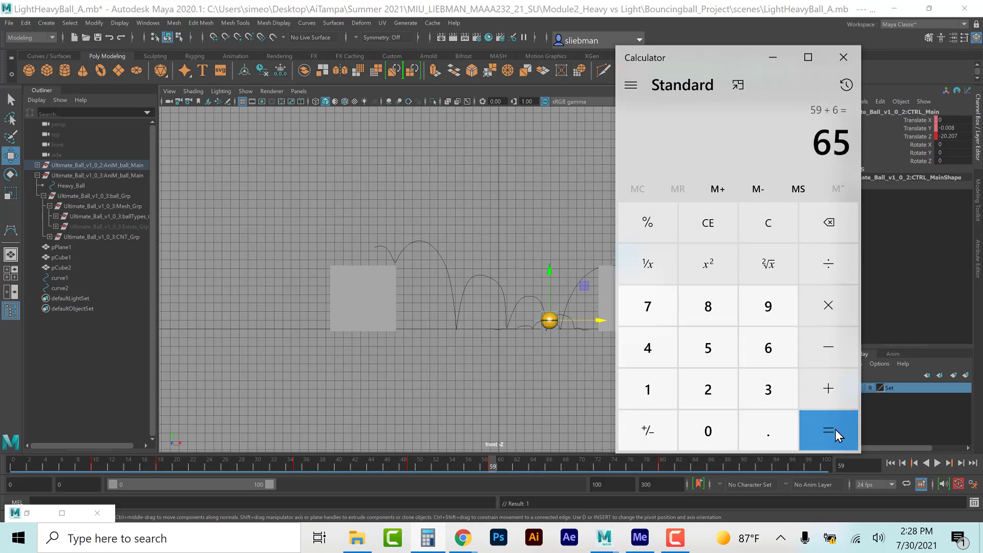
pyautogui.click(773, 57)
# Step: Undo the extra move at frame 59 and, at frame 65, move the orange ball along the floor to Translate Z about -23.112
pyautogui.moveTo(595, 319); pyautogui.dragTo(607, 320)
pyautogui.hotkey('ctrl', 'z')
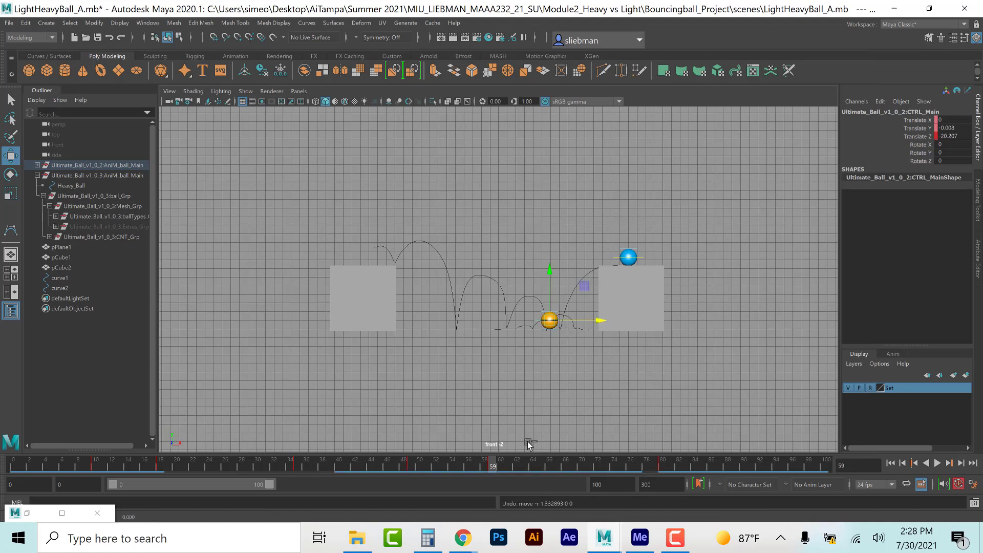
pyautogui.click(540, 465)
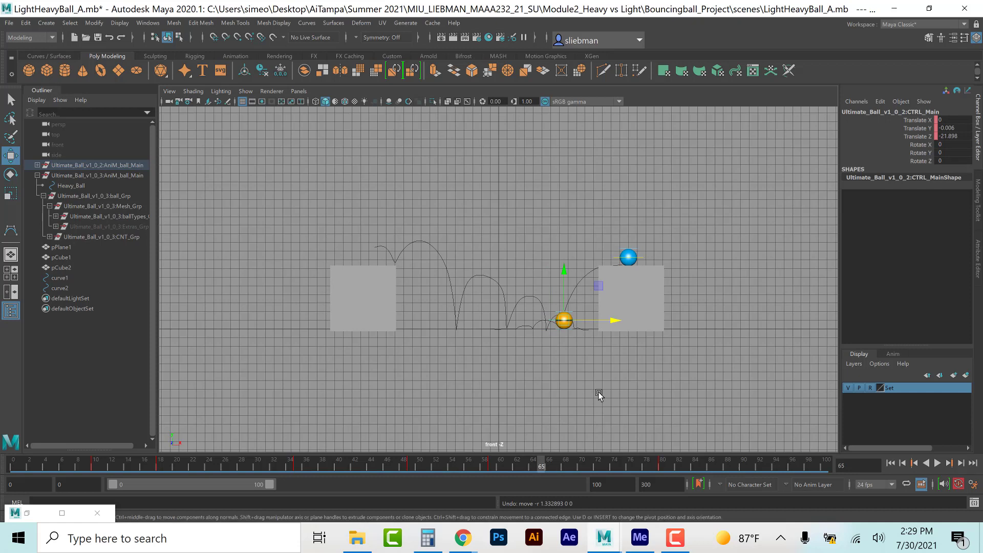
pyautogui.moveTo(614, 326); pyautogui.dragTo(626, 328)
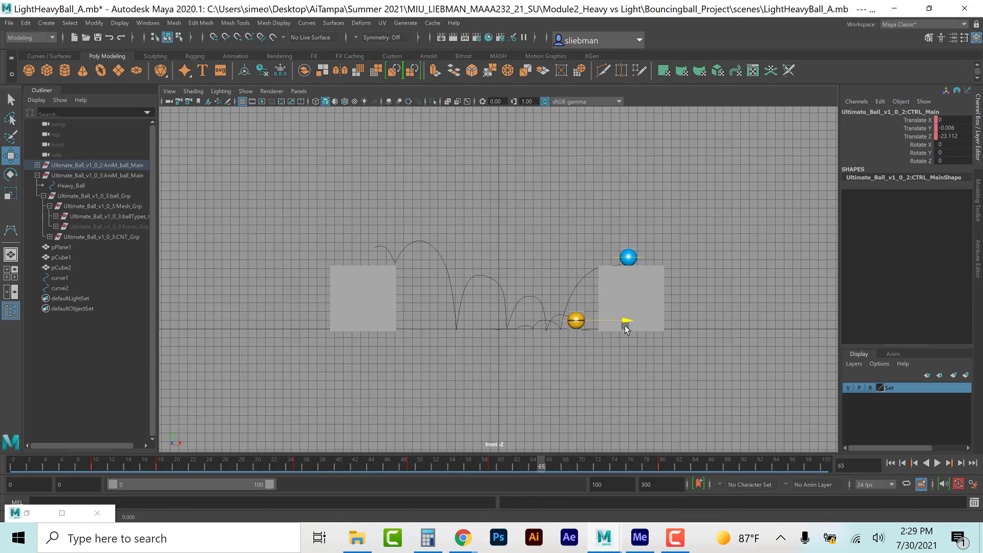
# Step: Raise the orange ball to the path curve's first two peaks, to Translate Y about 8.991 at frame 14, and at frame 26 with a key
pyautogui.moveTo(536, 460)
pyautogui.mouseDown()
pyautogui.moveTo(132, 449)
pyautogui.moveTo(201, 450)
pyautogui.moveTo(328, 480)
pyautogui.moveTo(574, 481)
pyautogui.moveTo(191, 506)
pyautogui.moveTo(66, 479)
pyautogui.moveTo(129, 479)
pyautogui.mouseUp()
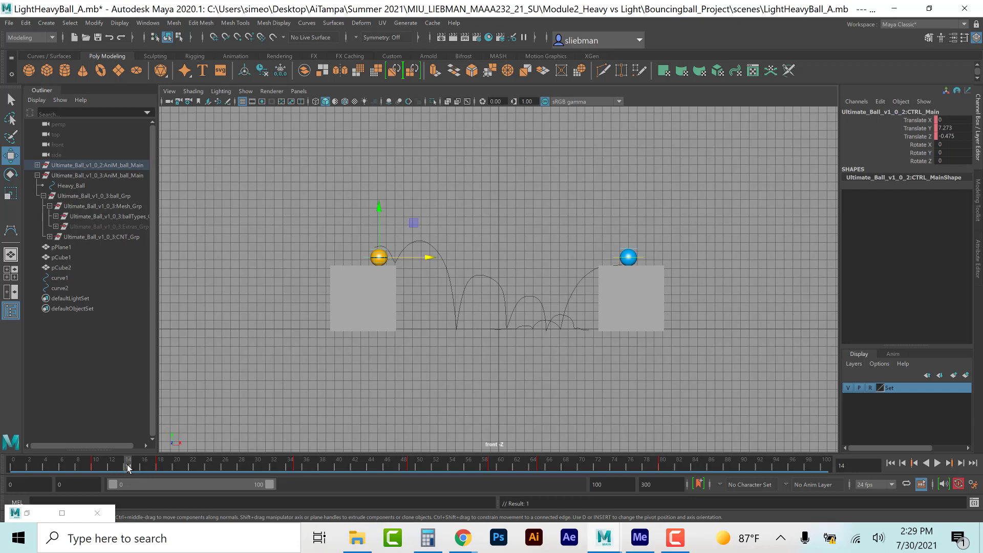
pyautogui.moveTo(378, 206); pyautogui.dragTo(379, 194)
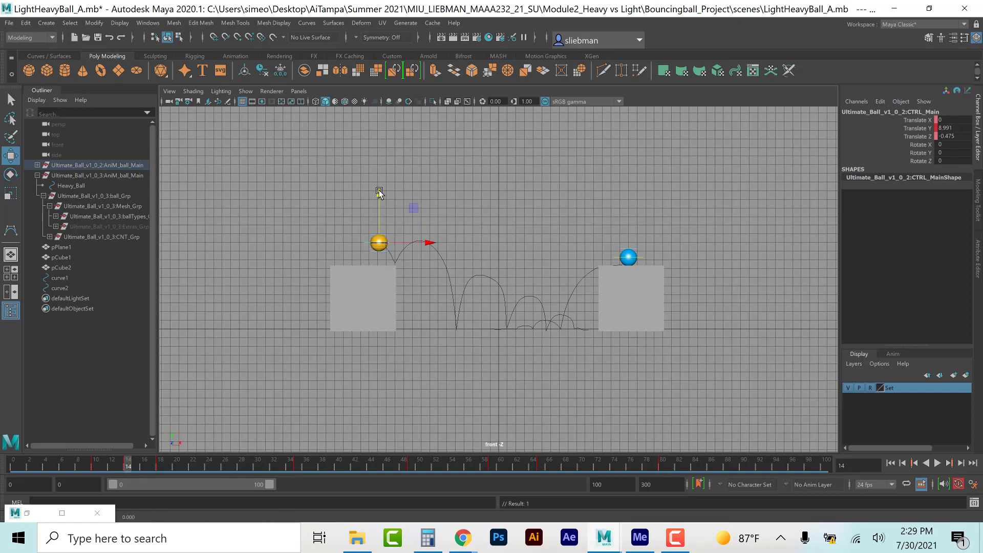
pyautogui.moveTo(132, 469); pyautogui.dragTo(222, 473)
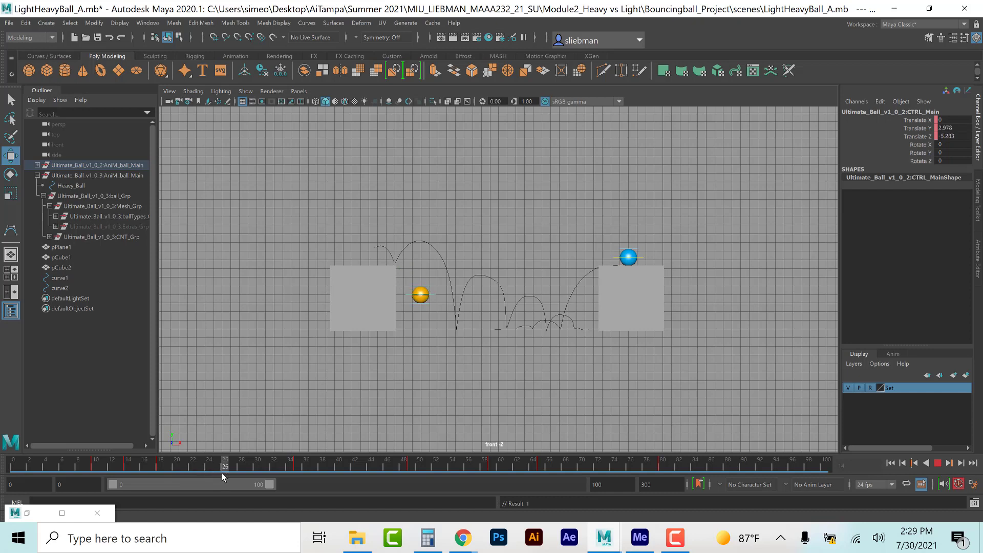
pyautogui.moveTo(421, 246); pyautogui.dragTo(421, 186)
pyautogui.press('s')
# Step: Raise the orange ball to the next two arc peaks, keying it at frame 42 and placing it at Translate Y about 3.184 at frame 54
pyautogui.moveTo(238, 465); pyautogui.dragTo(352, 467)
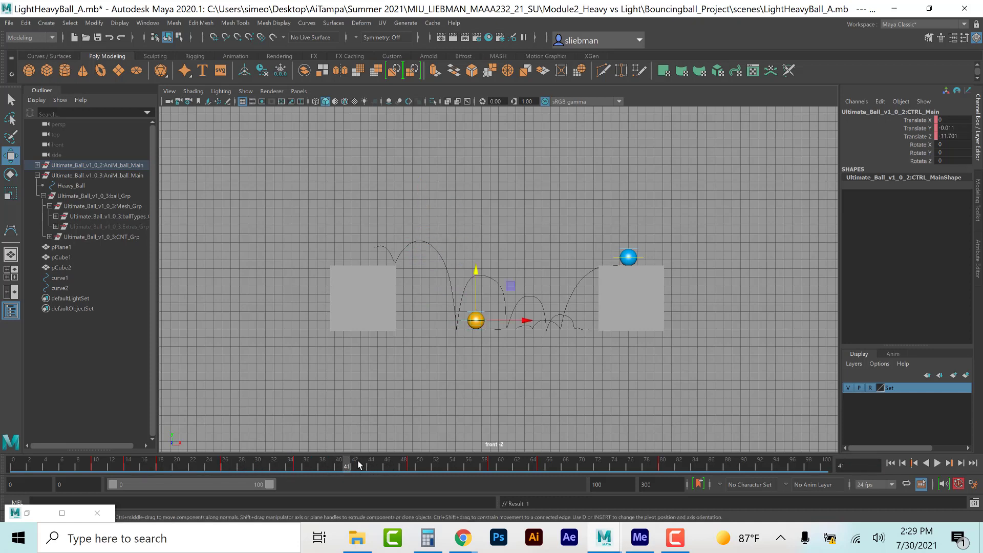
pyautogui.click(357, 465)
pyautogui.moveTo(482, 273); pyautogui.dragTo(484, 231)
pyautogui.press('s')
pyautogui.moveTo(354, 467); pyautogui.dragTo(452, 468)
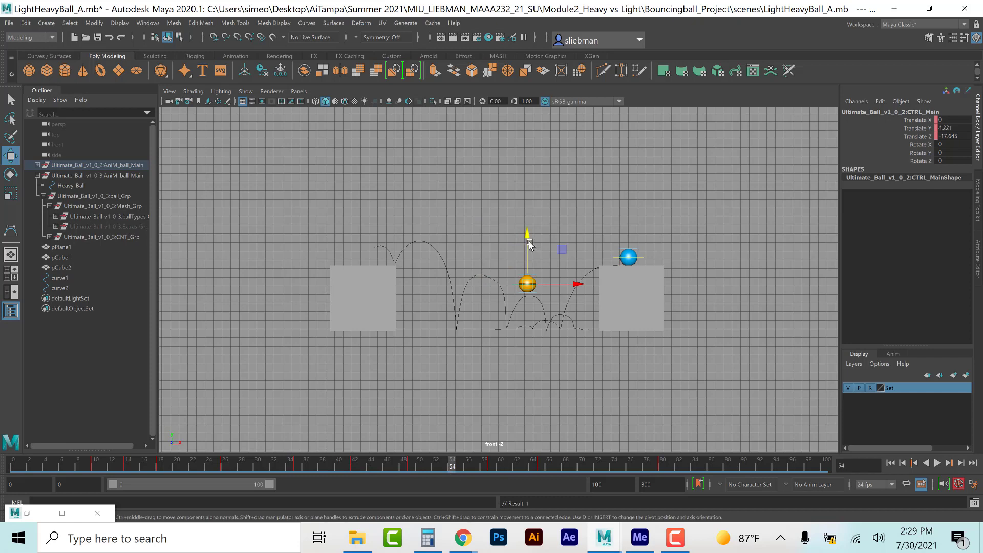
pyautogui.moveTo(530, 242); pyautogui.dragTo(530, 251)
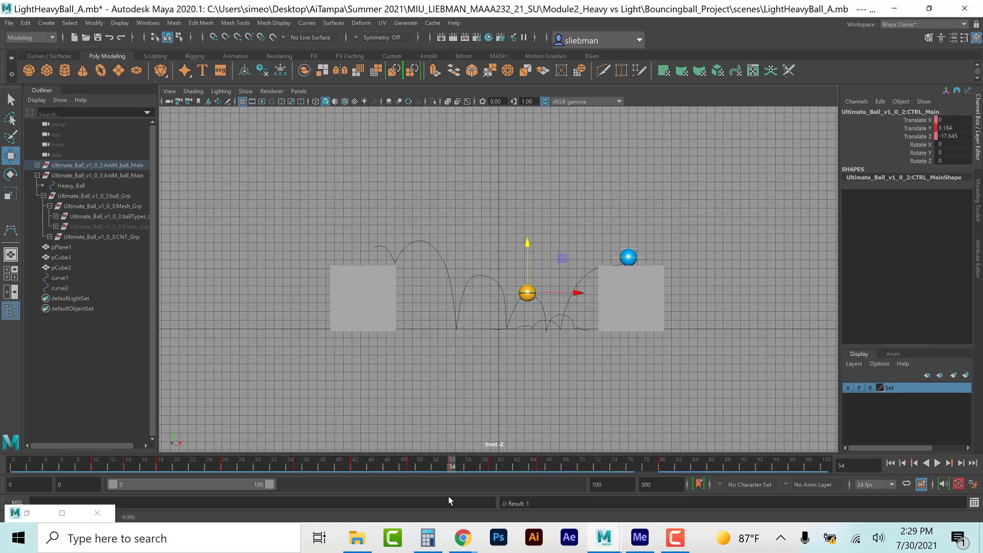
# Step: At frame 49, lower the orange ball back onto the floor contact at Translate Y about -0.07
pyautogui.click(420, 470)
pyautogui.hotkey('alt', 'v')
pyautogui.moveTo(420, 470); pyautogui.dragTo(412, 468)
pyautogui.moveTo(507, 235); pyautogui.dragTo(507, 274)
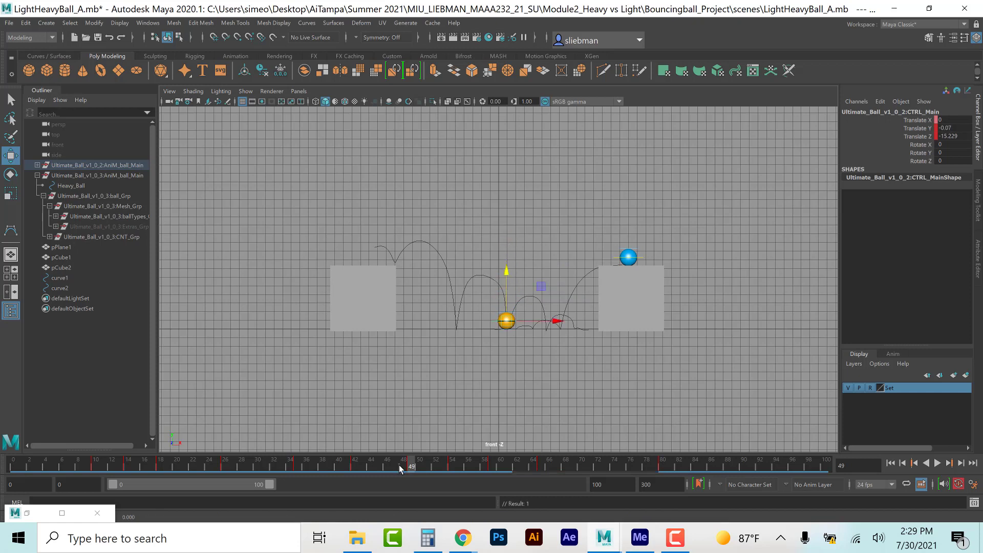
# Step: Play through the orange ball's bounces up to frame 59 to check its height at the contact frames
pyautogui.click(362, 471)
pyautogui.hotkey('alt', 'v')
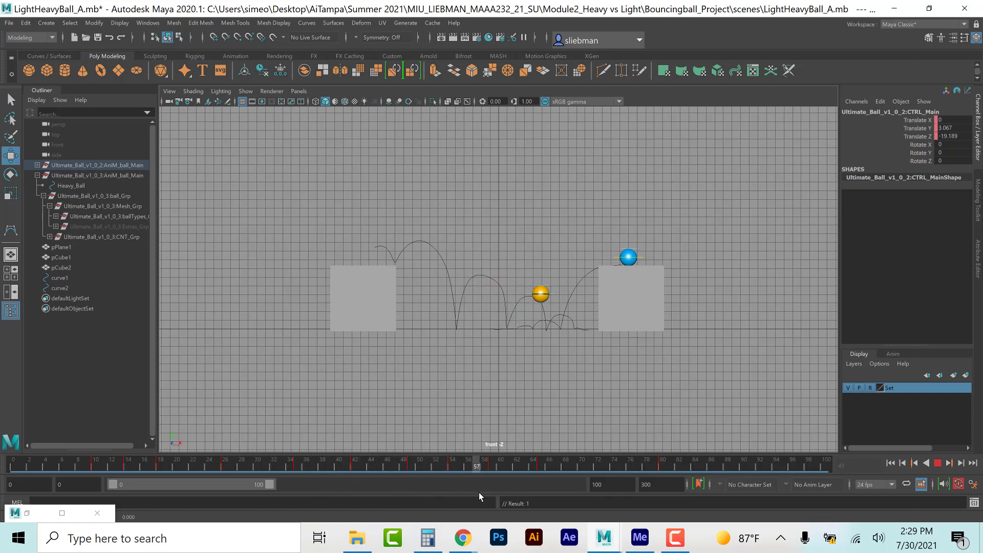
pyautogui.press('Escape')
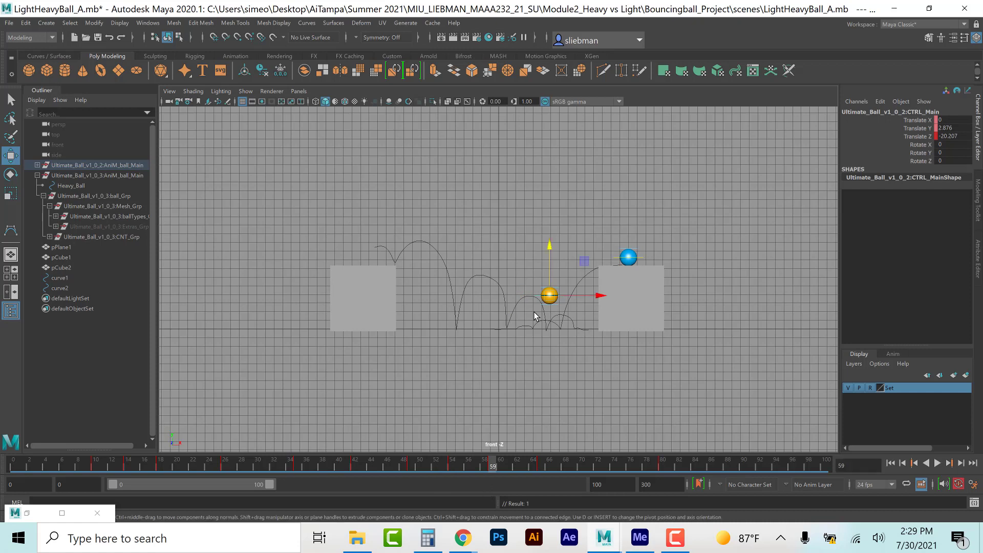
# Step: Lower the orange ball onto the floor at frame 59, aligning it with the path curve, and raise it to Translate Y about 1.314 at frame 62
pyautogui.moveTo(549, 244); pyautogui.dragTo(549, 268)
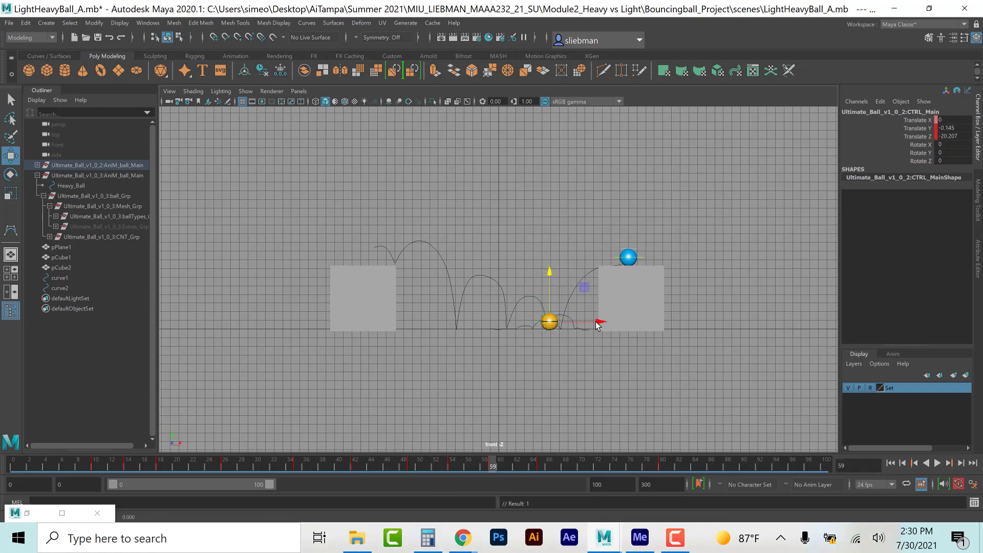
pyautogui.moveTo(599, 323); pyautogui.dragTo(594, 323)
pyautogui.moveTo(487, 467); pyautogui.dragTo(517, 468)
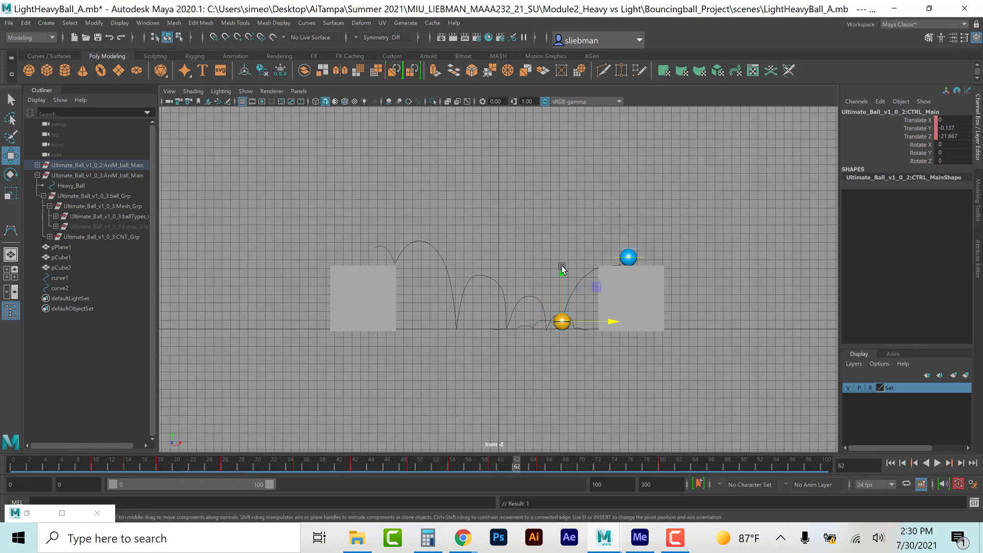
pyautogui.moveTo(564, 271); pyautogui.dragTo(563, 257)
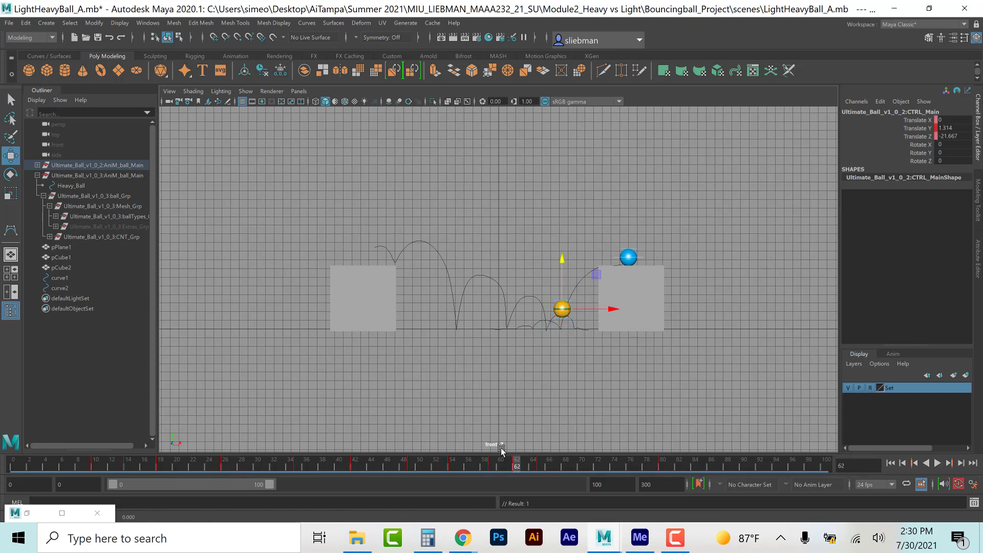
# Step: Lower the orange ball onto the floor at frame 65, and scrub forward to frame 79 to check its final roll
pyautogui.moveTo(518, 466); pyautogui.dragTo(541, 468)
pyautogui.moveTo(576, 267); pyautogui.dragTo(575, 279)
pyautogui.moveTo(544, 467); pyautogui.dragTo(654, 466)
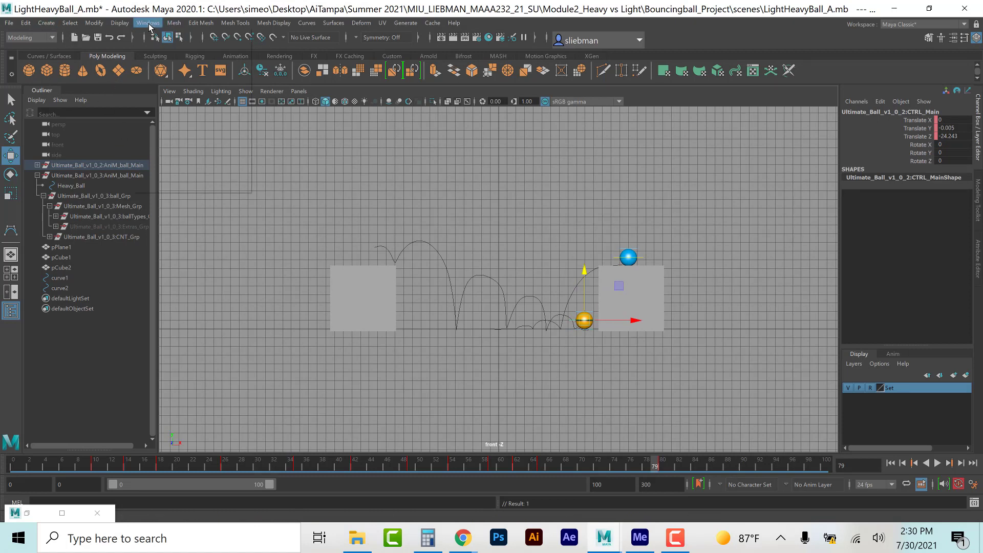
# Step: Open the Graph Editor for the orange ball's control and enlarge it to show the full animation curves
pyautogui.click(148, 22)
pyautogui.moveTo(175, 80)
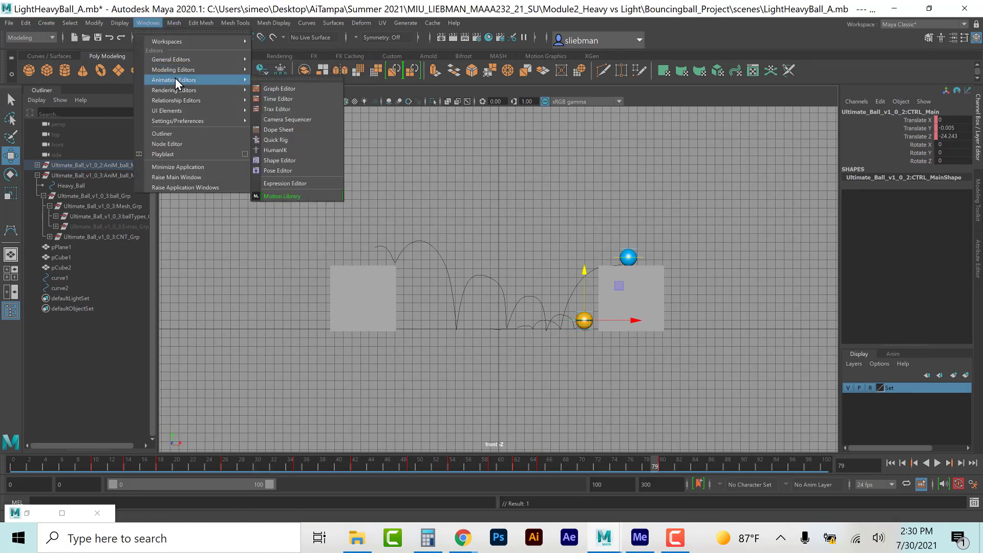
pyautogui.click(277, 88)
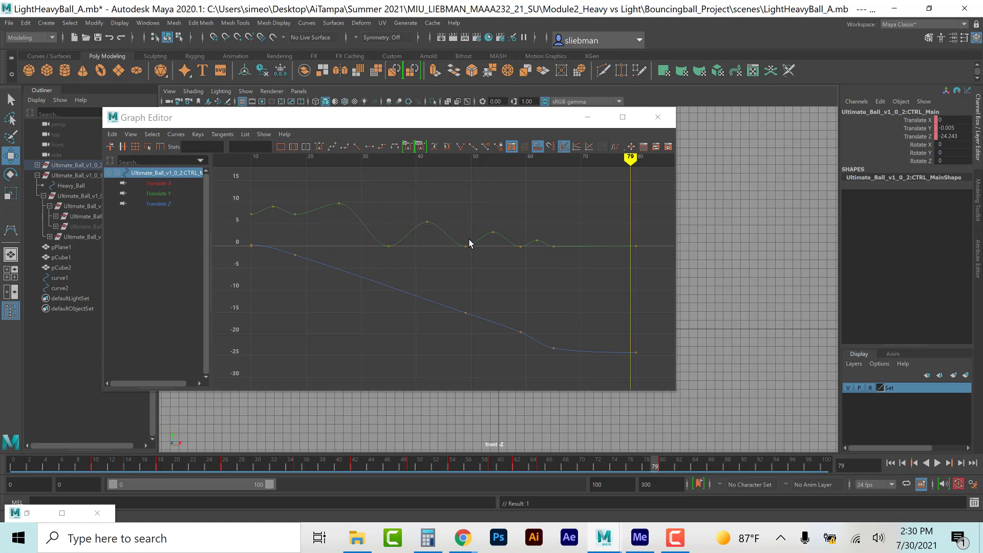
pyautogui.click(622, 117)
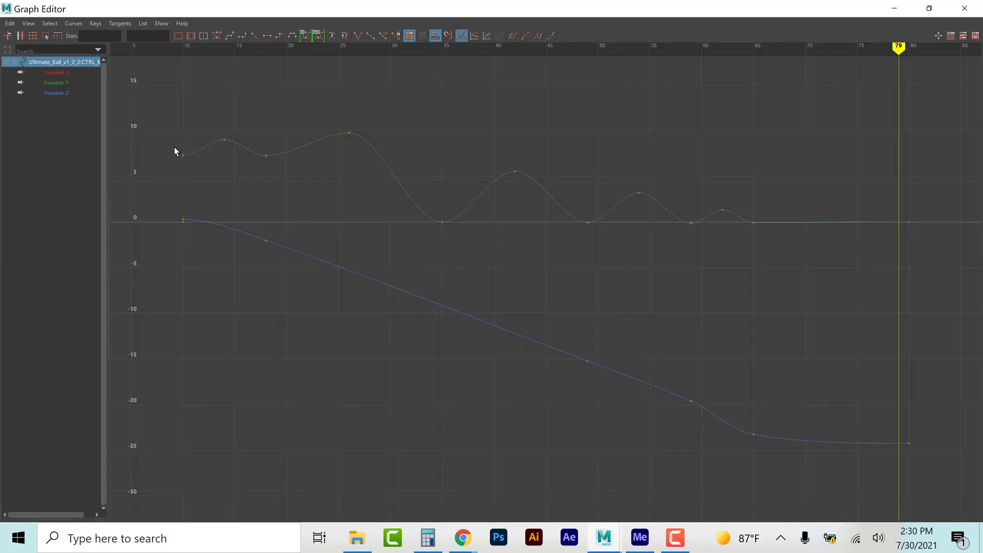
# Step: Try tilting the tangent of the Translate Y key at frame 10, and inspect the contact key's tangent at frame 18
pyautogui.moveTo(171, 142); pyautogui.dragTo(204, 174)
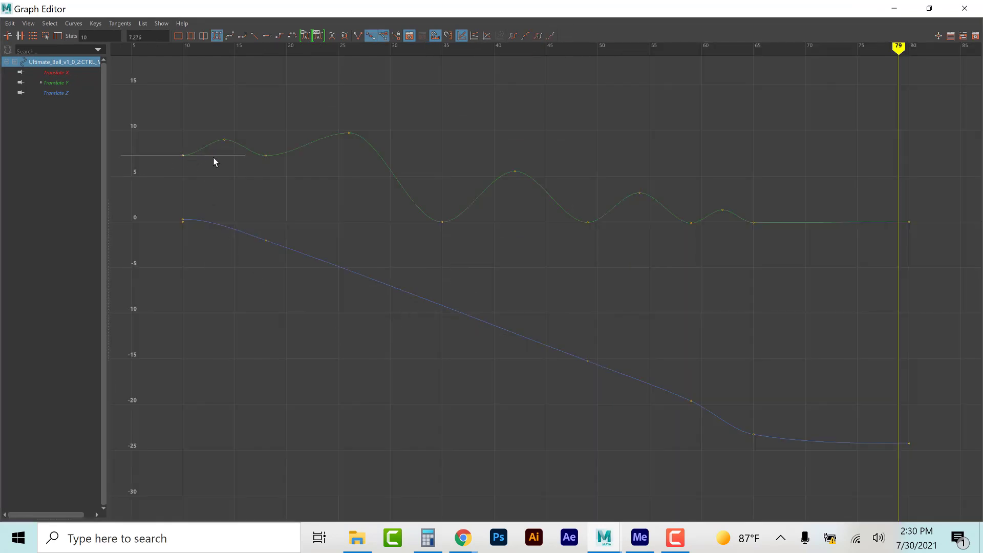
pyautogui.click(246, 155)
pyautogui.moveTo(243, 128); pyautogui.dragTo(246, 153)
pyautogui.moveTo(245, 155); pyautogui.dragTo(232, 124, button='middle')
pyautogui.moveTo(238, 125); pyautogui.dragTo(240, 139, button='middle')
pyautogui.click(265, 155)
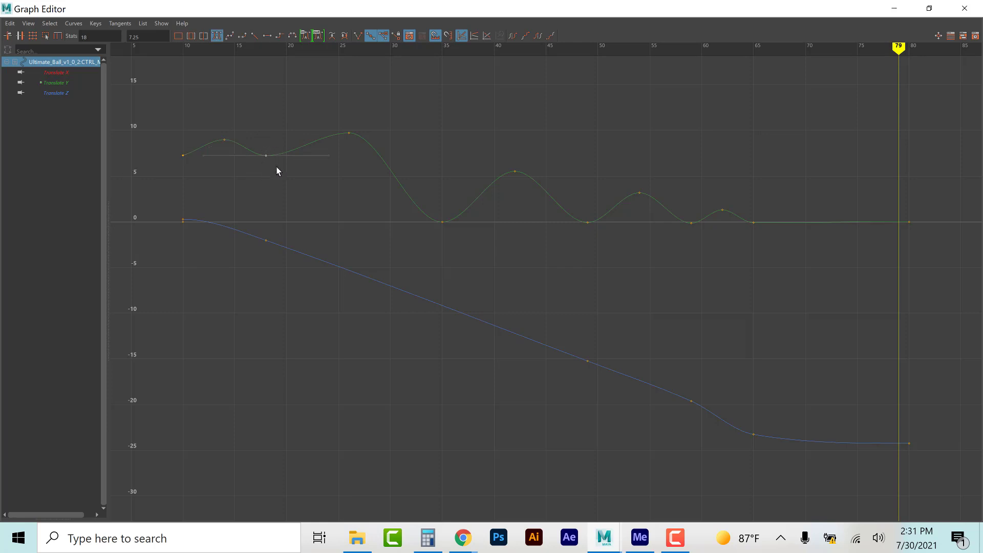
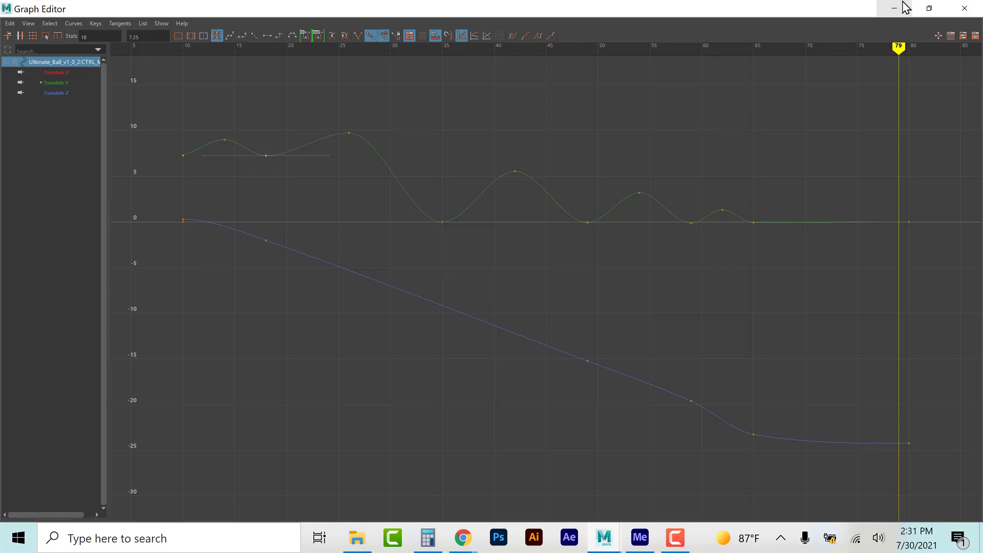
pyautogui.click(929, 9)
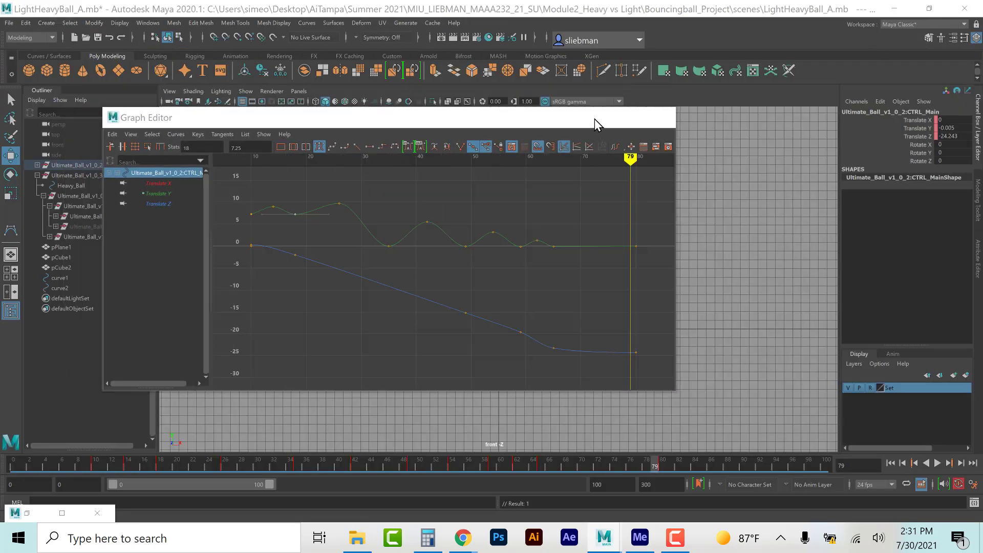
pyautogui.click(595, 118)
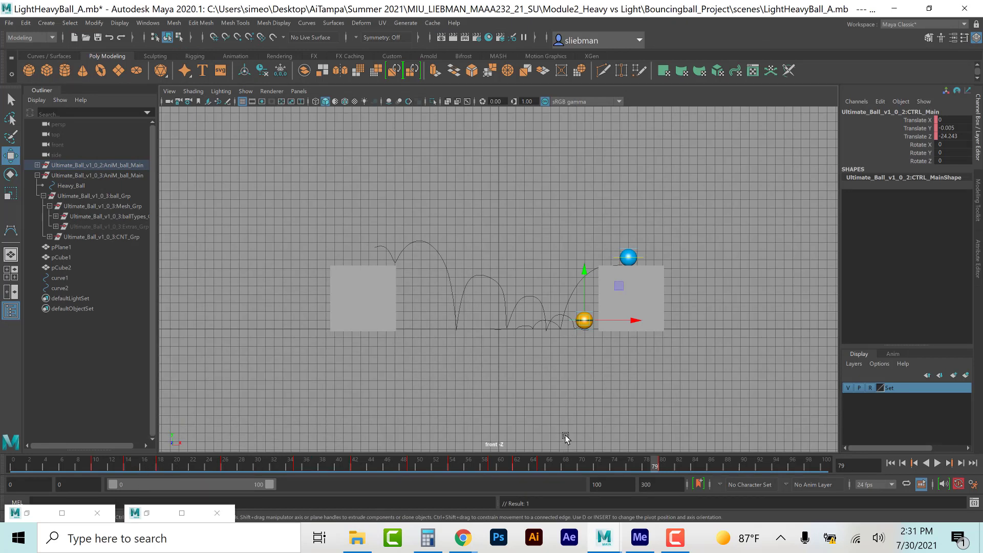
# Step: Copy the orange ball's contact key at frame 18 and paste it at frame 19 to hold the contact
pyautogui.moveTo(536, 463); pyautogui.dragTo(159, 467)
pyautogui.rightClick(160, 467)
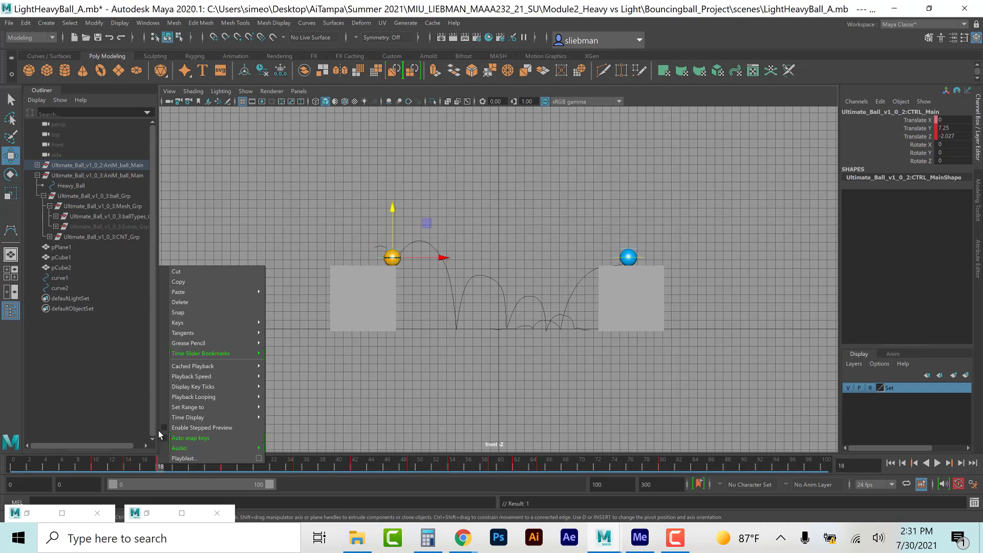
pyautogui.click(176, 281)
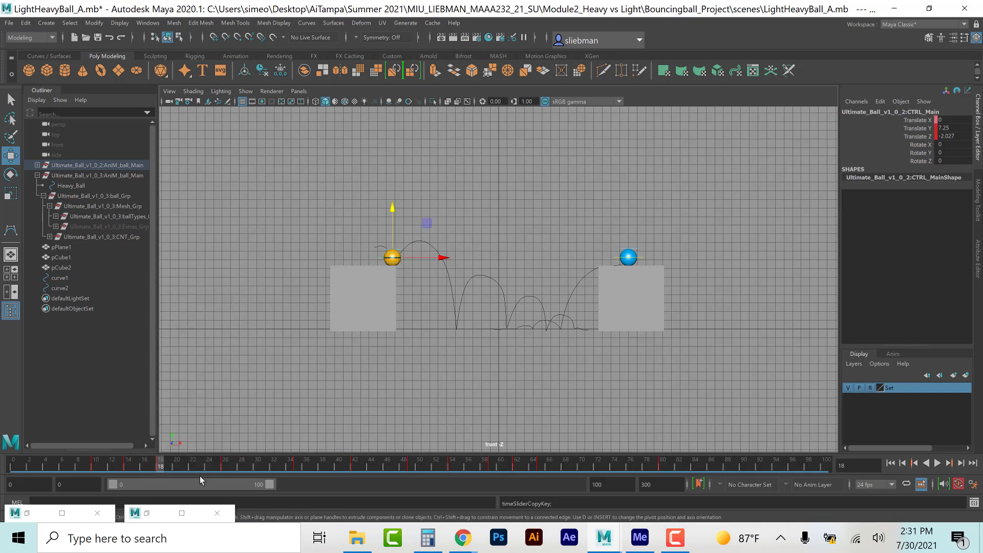
pyautogui.click(961, 463)
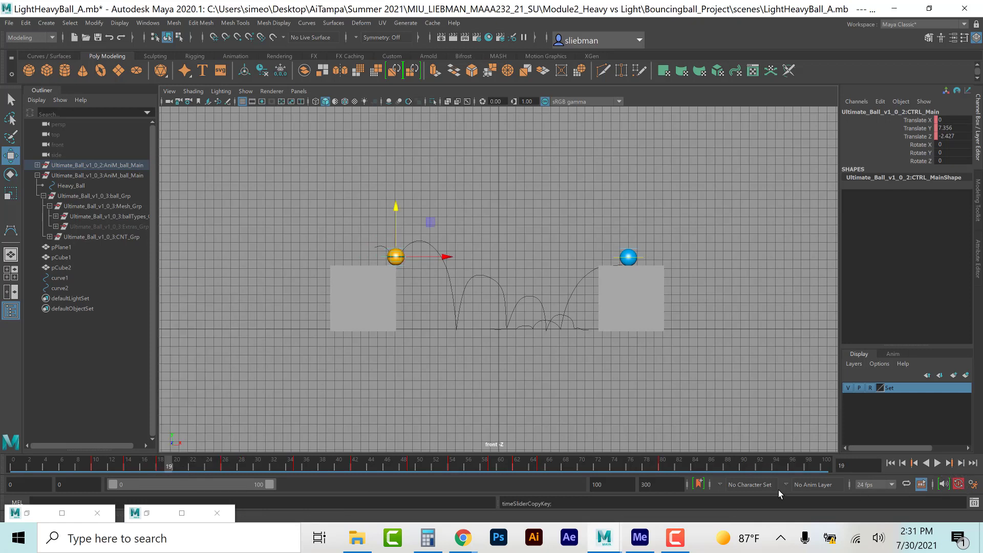
pyautogui.rightClick(167, 465)
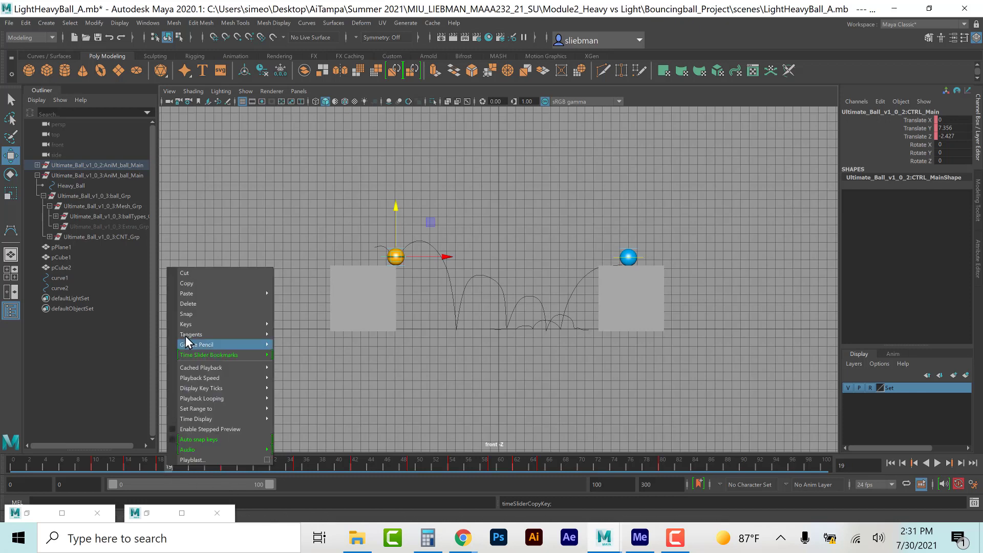
pyautogui.moveTo(196, 293)
pyautogui.click(300, 291)
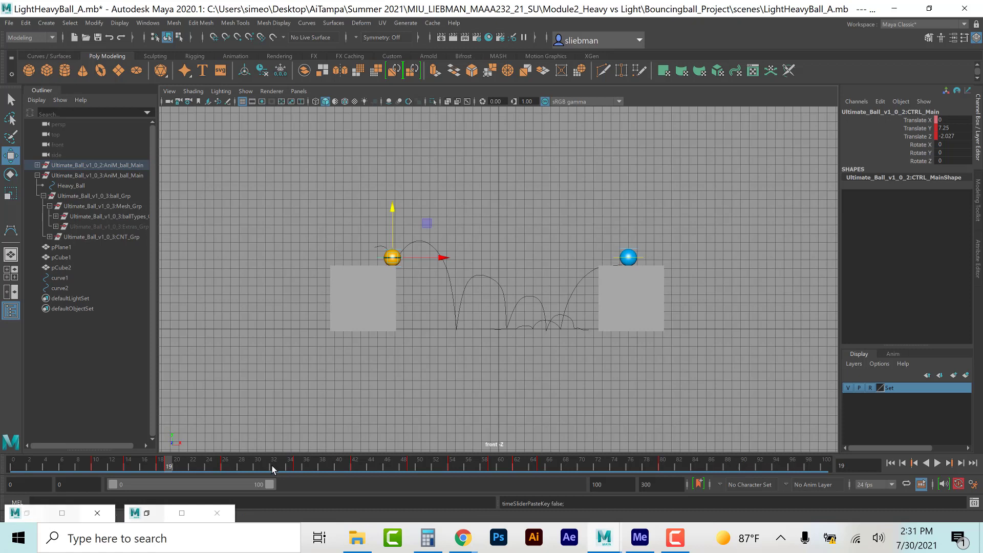
# Step: In the Graph Editor, give the orange ball's Translate Y keys at frames 18 and 19 linear tangents
pyautogui.click(154, 514)
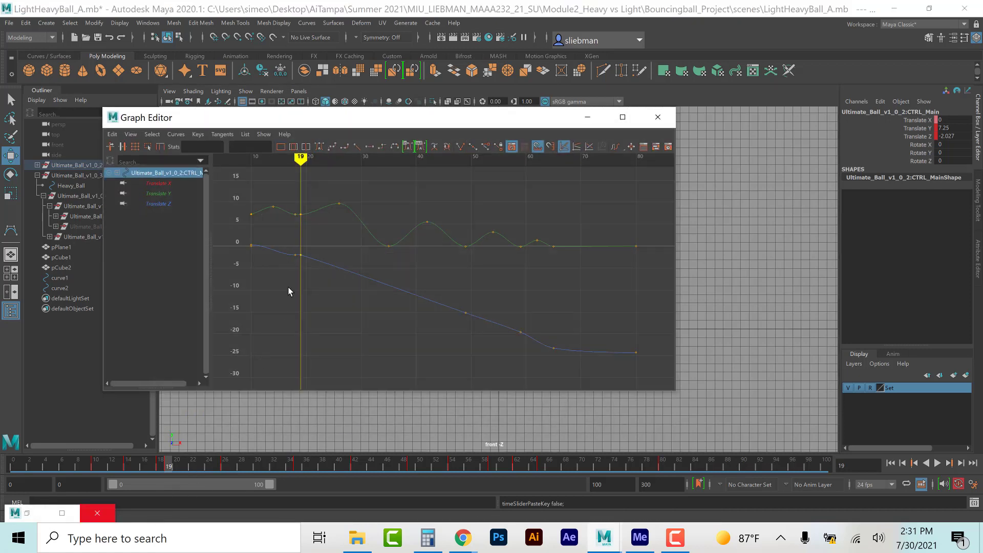
pyautogui.moveTo(287, 204); pyautogui.dragTo(306, 228, button='middle')
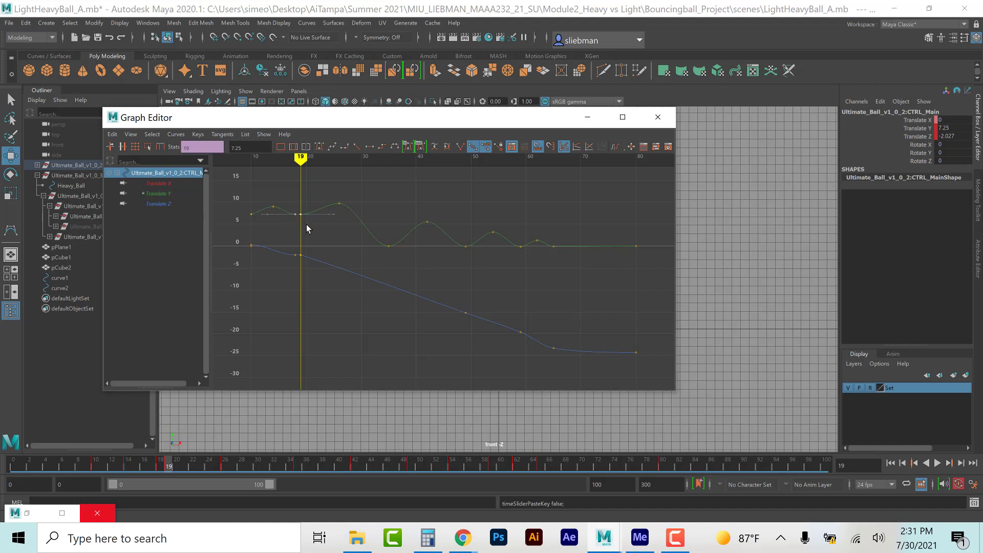
pyautogui.press('f')
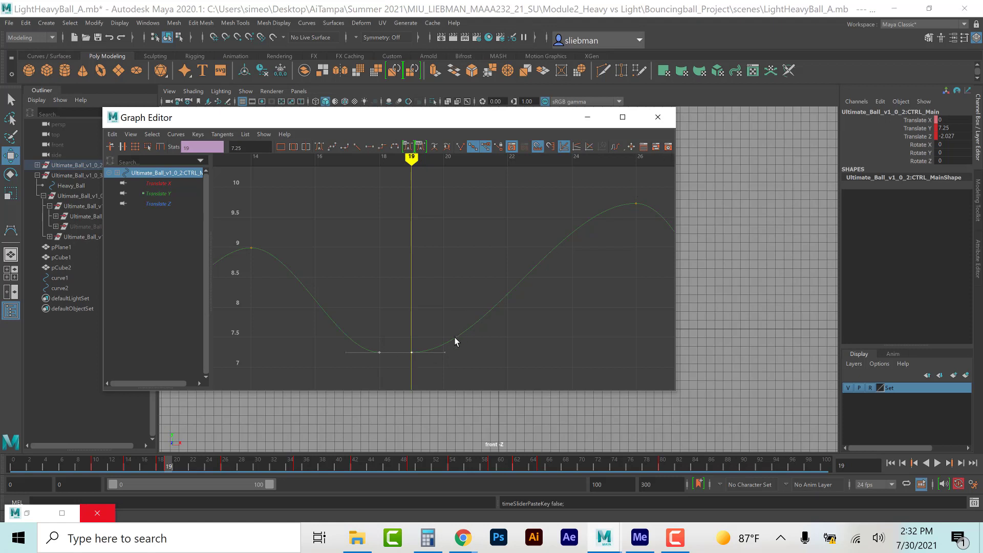
pyautogui.moveTo(467, 375); pyautogui.dragTo(466, 374)
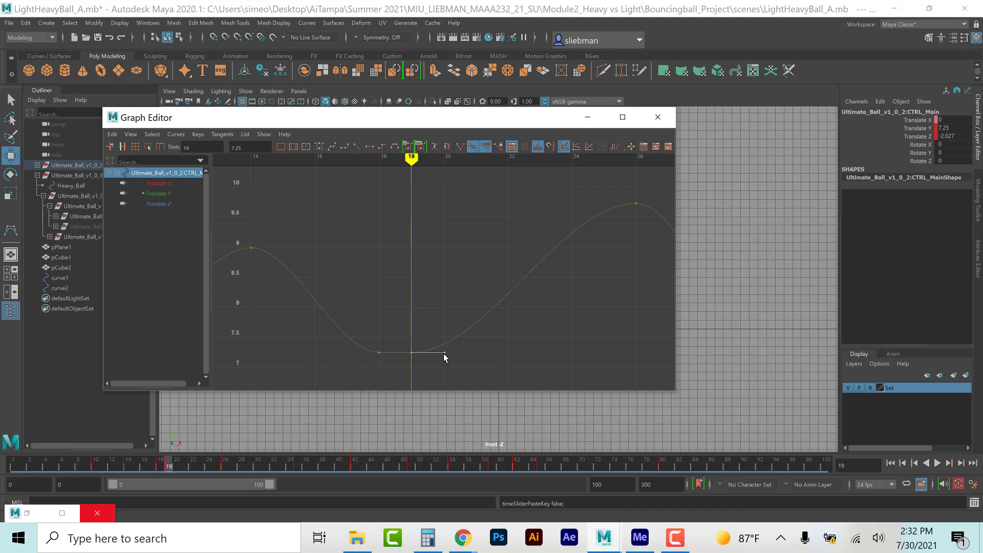
pyautogui.moveTo(444, 353); pyautogui.dragTo(444, 333, button='middle')
pyautogui.keyDown('shift'); pyautogui.moveTo(398, 366); pyautogui.dragTo(375, 345); pyautogui.keyUp('shift')
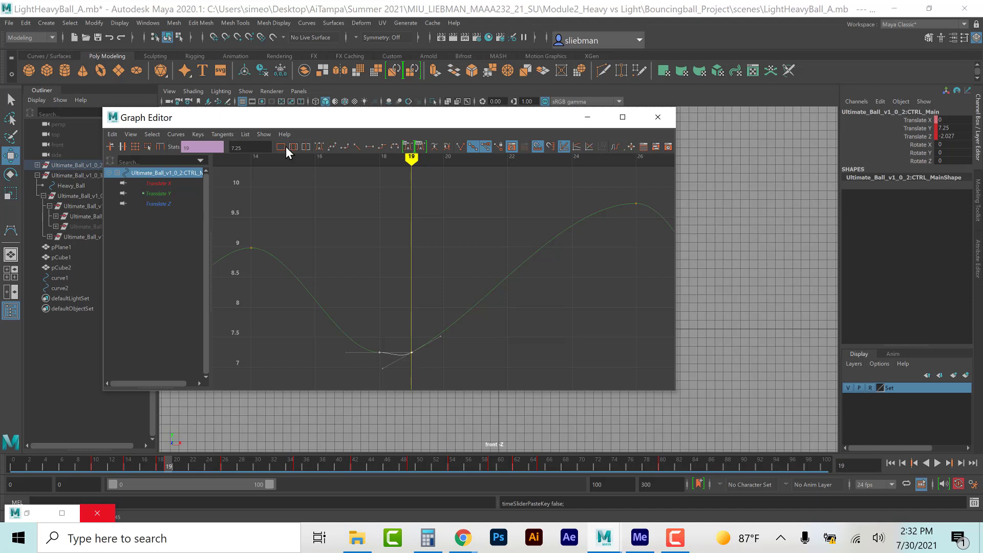
pyautogui.click(358, 147)
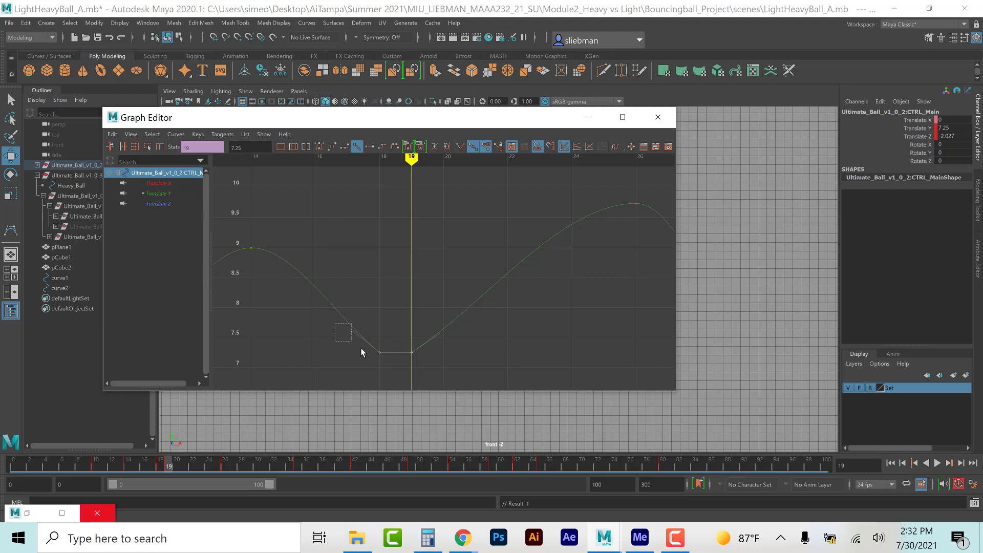
pyautogui.moveTo(353, 332); pyautogui.dragTo(413, 369)
pyautogui.click(356, 147)
pyautogui.click(587, 119)
# Step: Play the animation and stop at frame 26, moving the orange ball forward to Translate Z about -5.526
pyautogui.hotkey('alt', 'v')
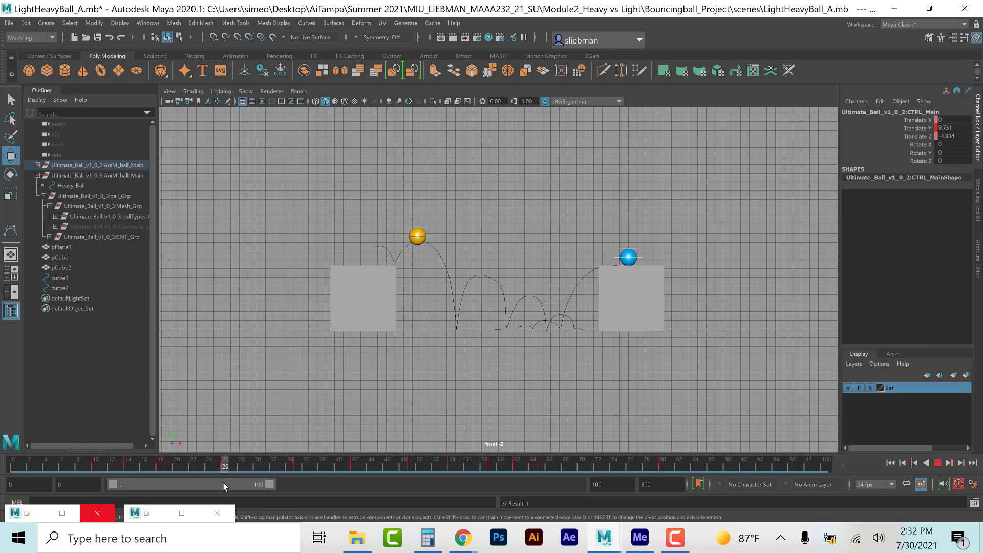
pyautogui.hotkey('alt', 'v')
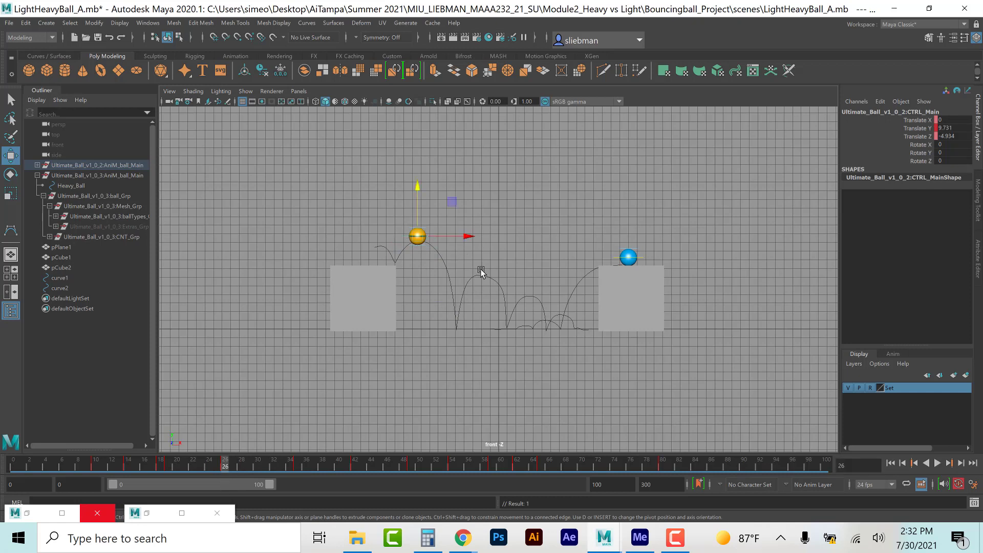
pyautogui.moveTo(470, 237); pyautogui.dragTo(475, 237)
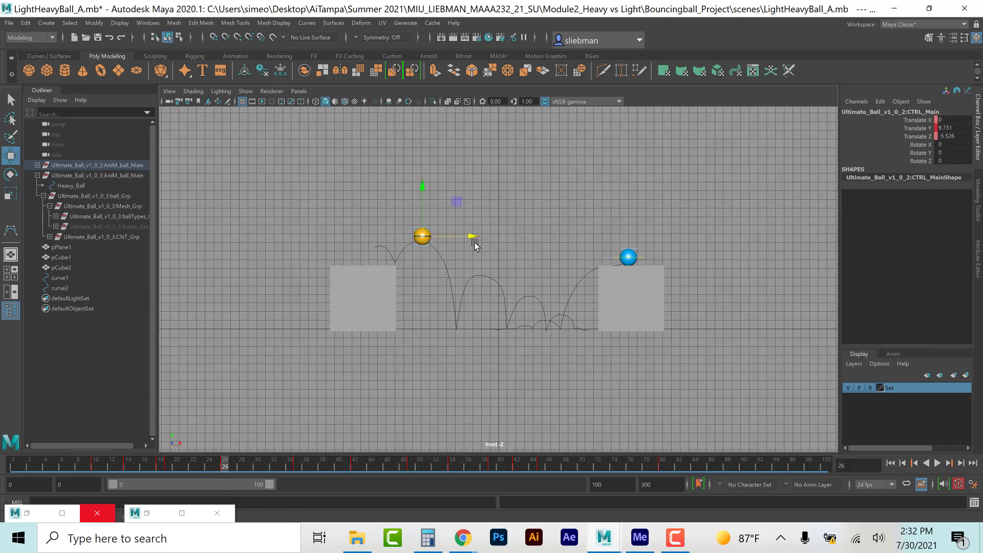
# Step: Copy the orange ball's floor contact key at frame 35 and paste it at frame 34
pyautogui.moveTo(225, 467); pyautogui.dragTo(296, 473)
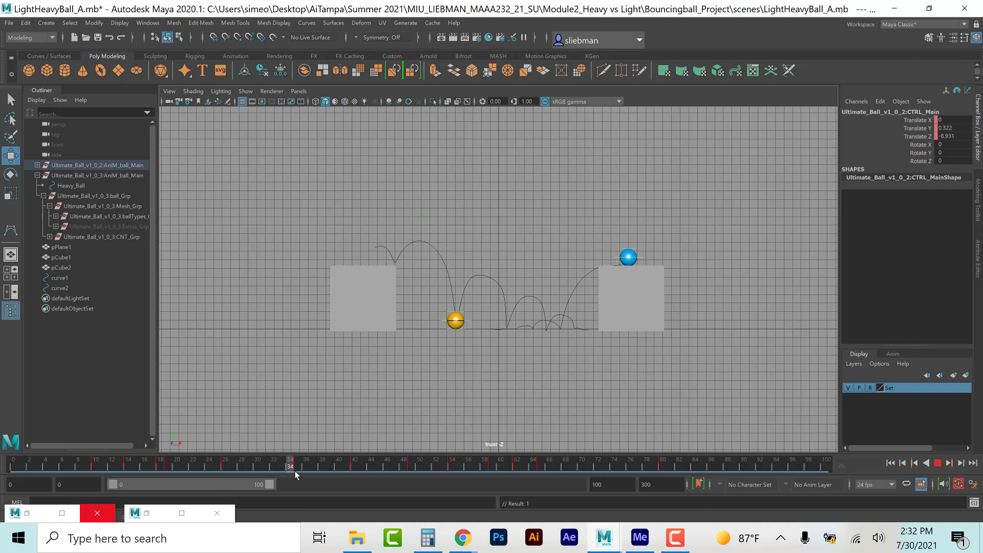
pyautogui.moveTo(311, 378); pyautogui.dragTo(324, 280, button='right')
pyautogui.click(291, 467)
pyautogui.moveTo(289, 468); pyautogui.dragTo(409, 297, button='right')
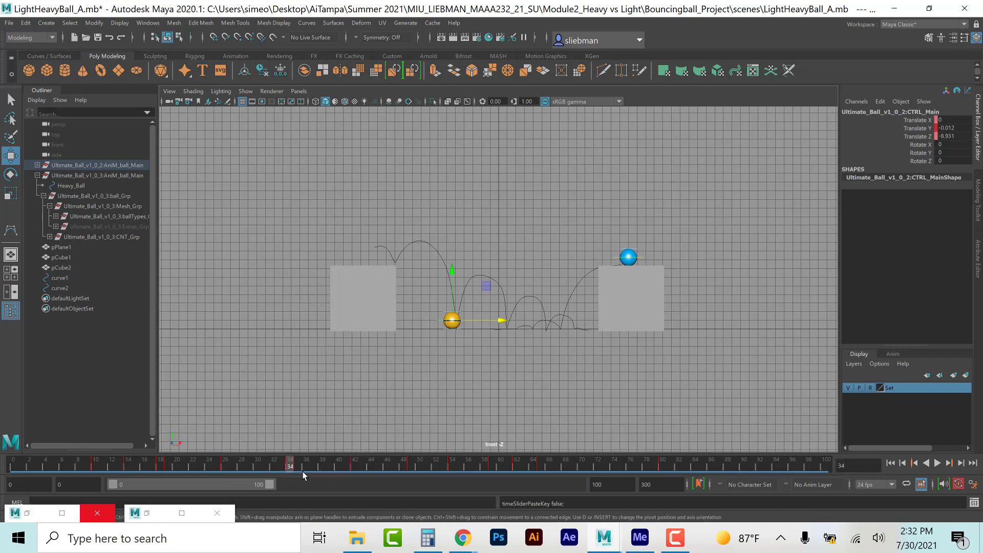
# Step: Bring back the Graph Editor, undo the accidental shift of the frame 18 and 19 keys, and frame all curves
pyautogui.click(147, 513)
pyautogui.hotkey('ctrl', 'z')
pyautogui.hotkey('ctrl', 'z')
pyautogui.hotkey('ctrl', 'z')
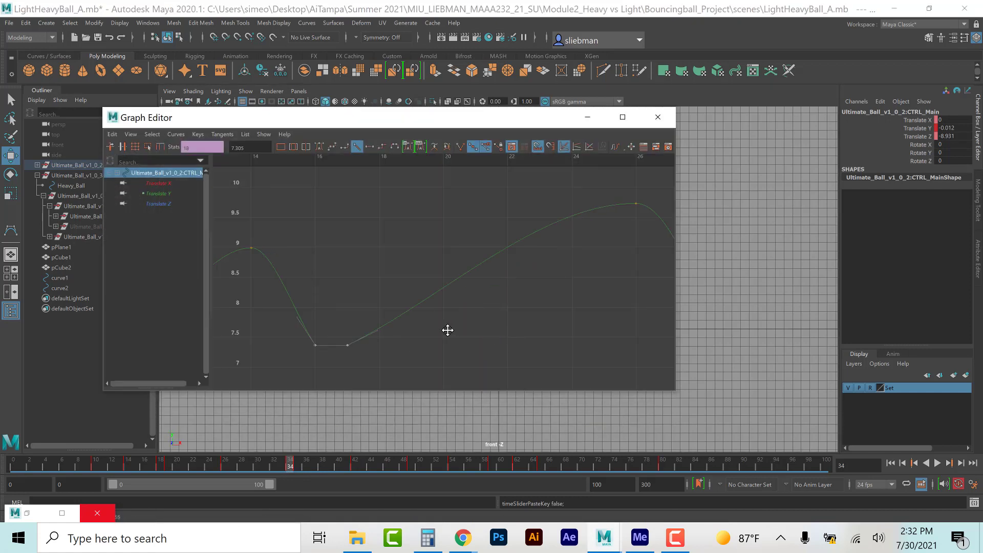
pyautogui.moveTo(592, 316)
pyautogui.keyDown('alt'); pyautogui.mouseDown(button='middle')
pyautogui.moveTo(489, 327)
pyautogui.moveTo(468, 314)
pyautogui.moveTo(551, 348)
pyautogui.moveTo(445, 252)
pyautogui.mouseUp(button='middle'); pyautogui.keyUp('alt')
pyautogui.press('a')
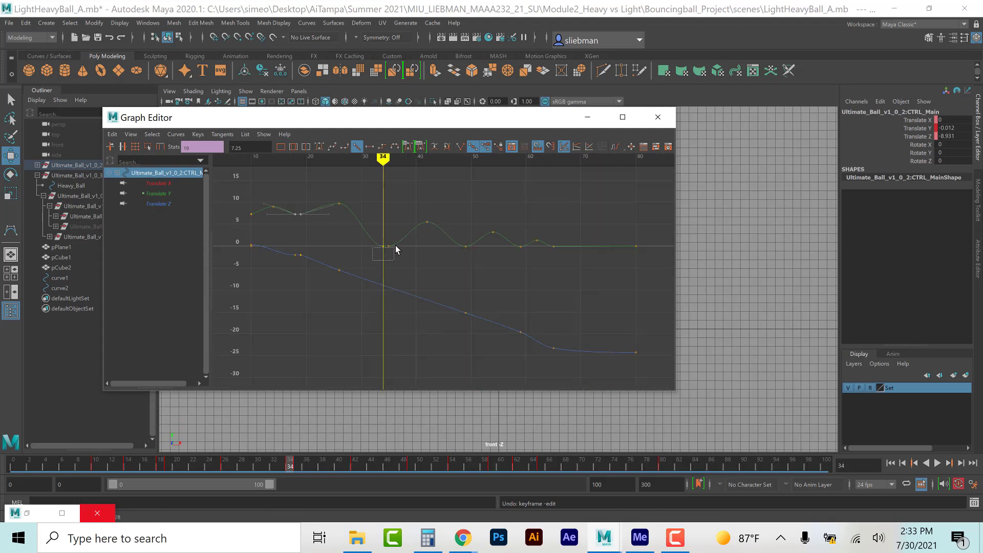
# Step: Give the Translate Y contact keys at frames 34 and 35 linear tangents, and minimise the Graph Editor
pyautogui.moveTo(398, 243); pyautogui.dragTo(376, 254)
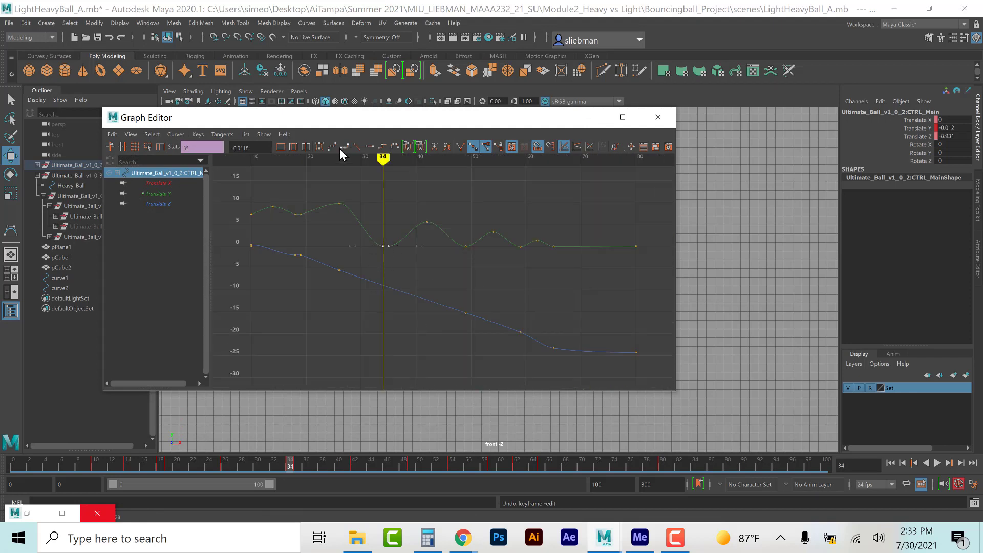
pyautogui.click(356, 145)
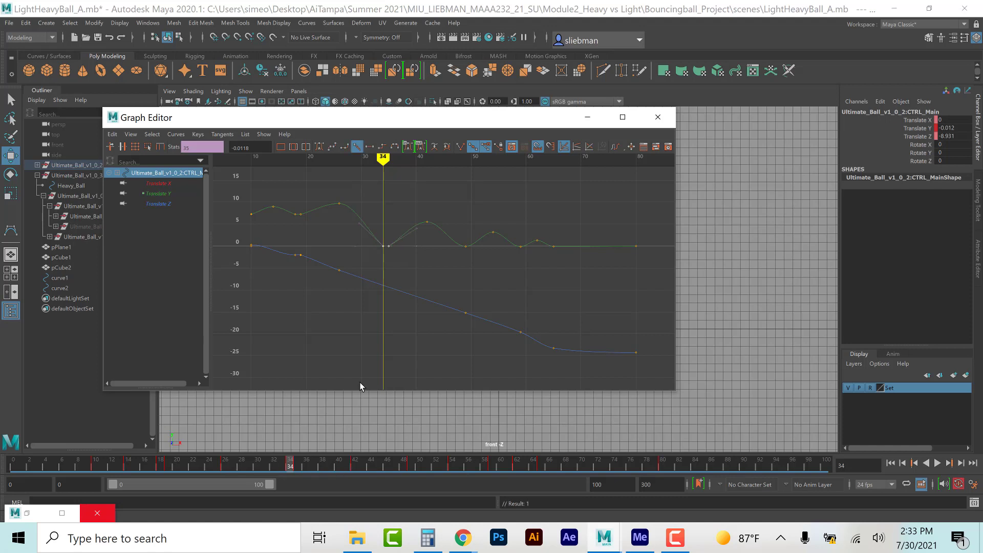
pyautogui.click(587, 117)
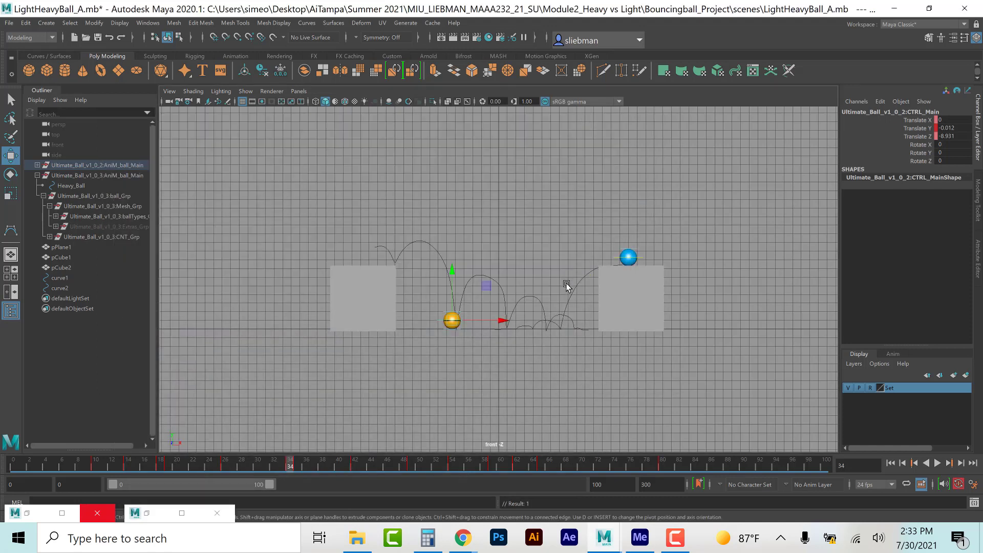
# Step: Copy the orange ball's contact key at frame 49 to frame 48, and bring back the Graph Editor
pyautogui.moveTo(302, 464); pyautogui.dragTo(409, 461)
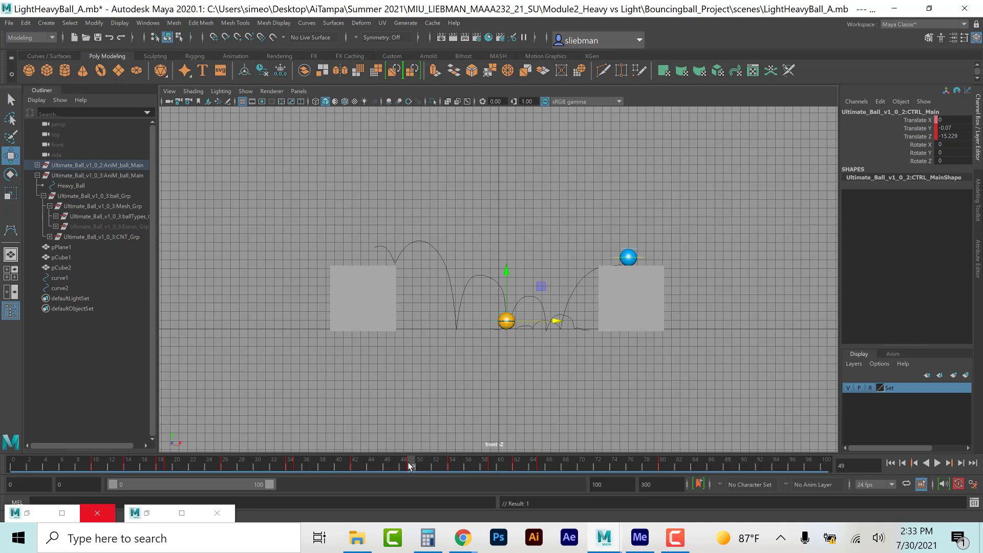
pyautogui.rightClick(410, 466)
pyautogui.click(436, 273)
pyautogui.click(403, 467)
pyautogui.rightClick(404, 464)
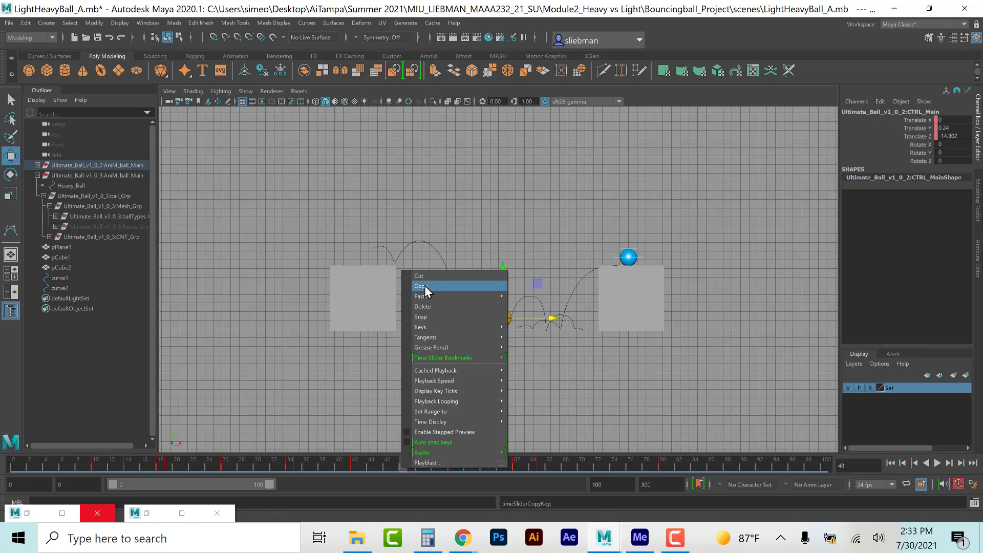
pyautogui.moveTo(425, 296)
pyautogui.click(529, 294)
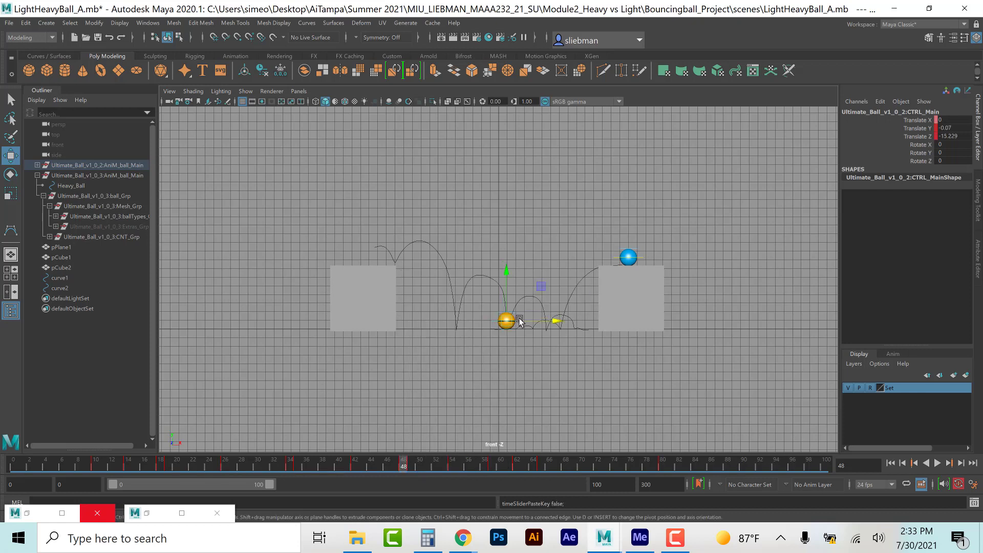
pyautogui.click(169, 515)
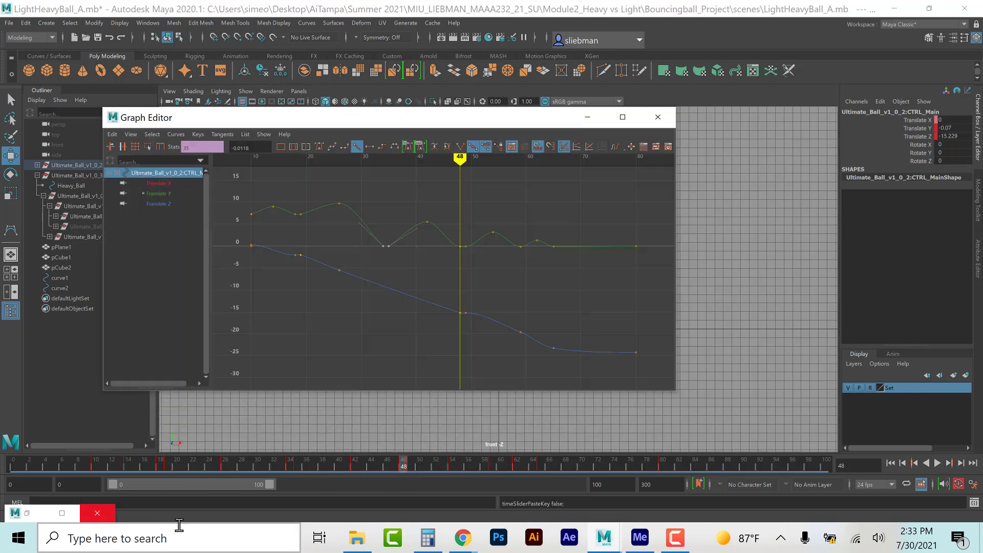
# Step: Give the yellow ball's Translate Y keys at frames 48 and 49 linear tangents, and minimize the Graph Editor
pyautogui.moveTo(445, 267); pyautogui.dragTo(479, 244)
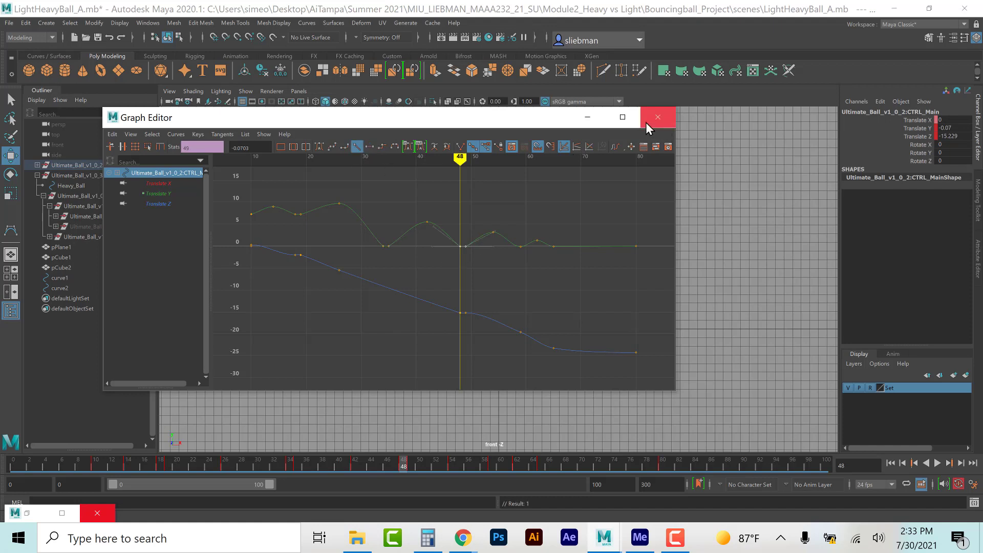
pyautogui.click(587, 117)
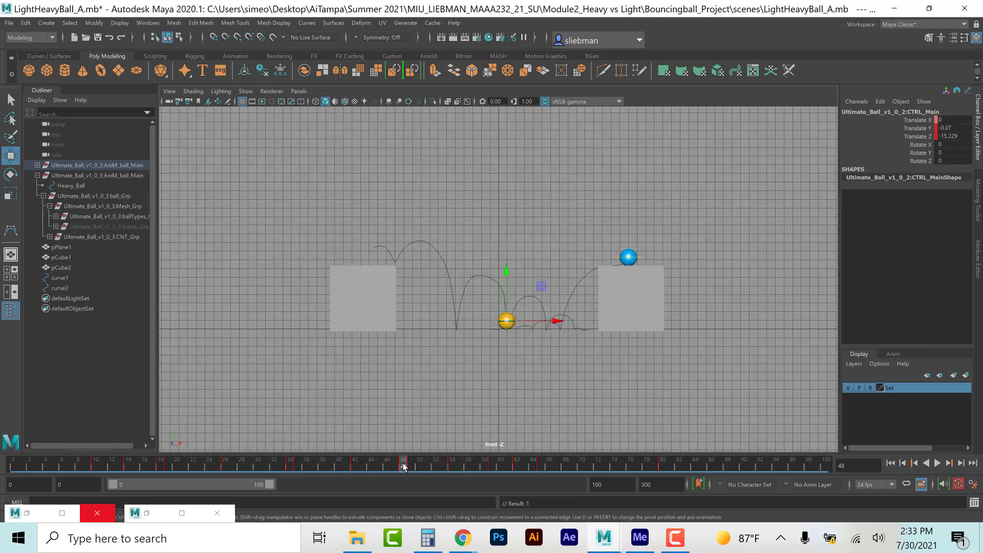
# Step: Copy the yellow ball's key at frame 59 and paste it at frame 58
pyautogui.hotkey('alt', 'v')
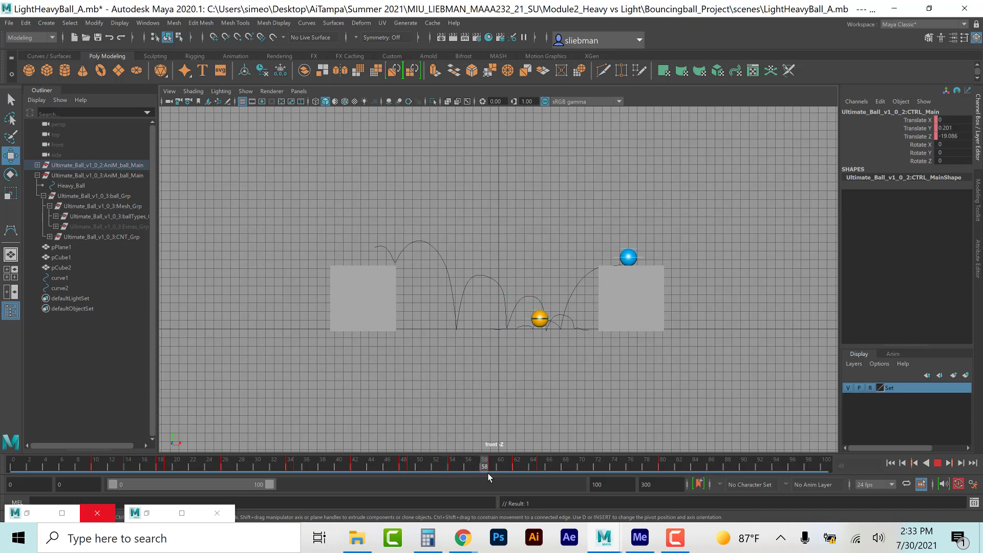
pyautogui.click(490, 466)
pyautogui.rightClick(490, 465)
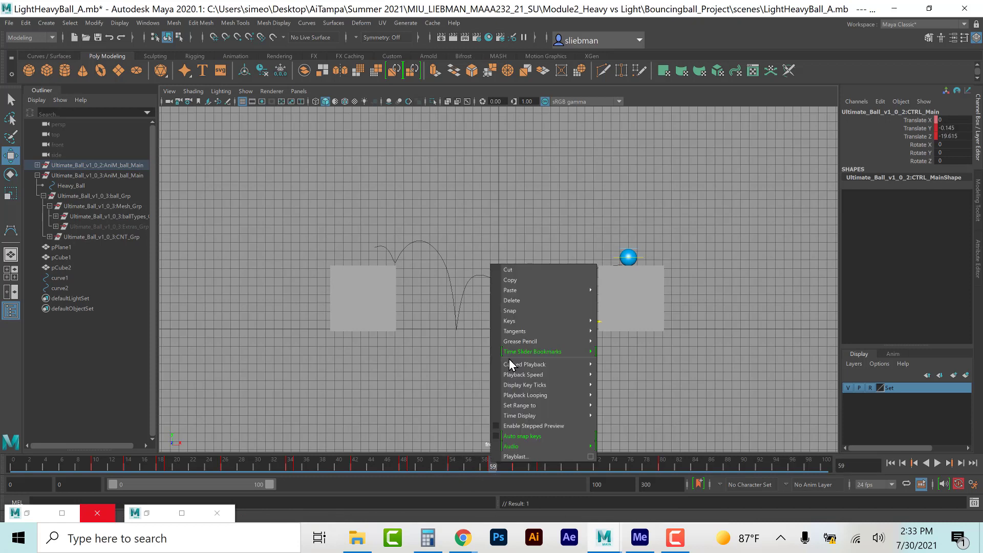
pyautogui.click(533, 280)
pyautogui.click(485, 467)
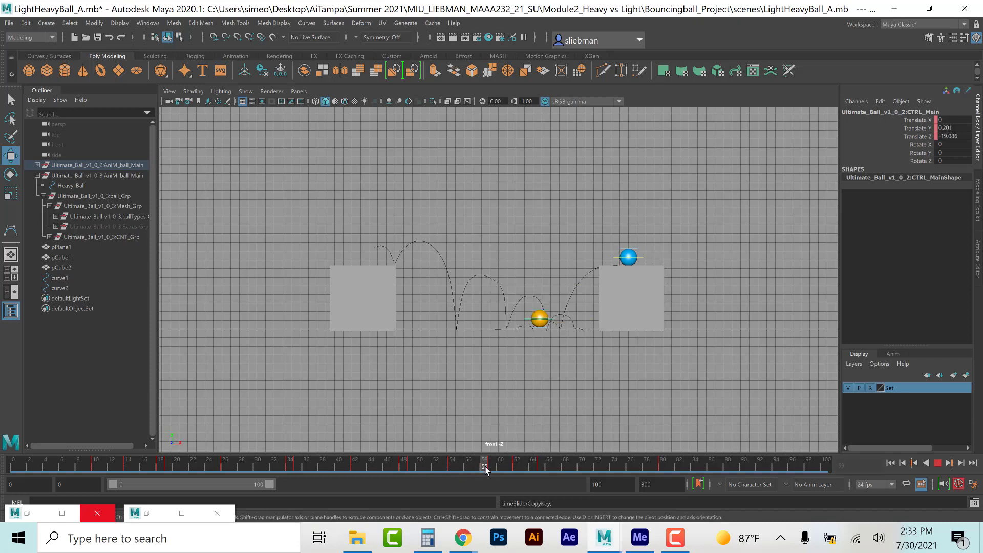
pyautogui.rightClick(485, 467)
pyautogui.moveTo(520, 297)
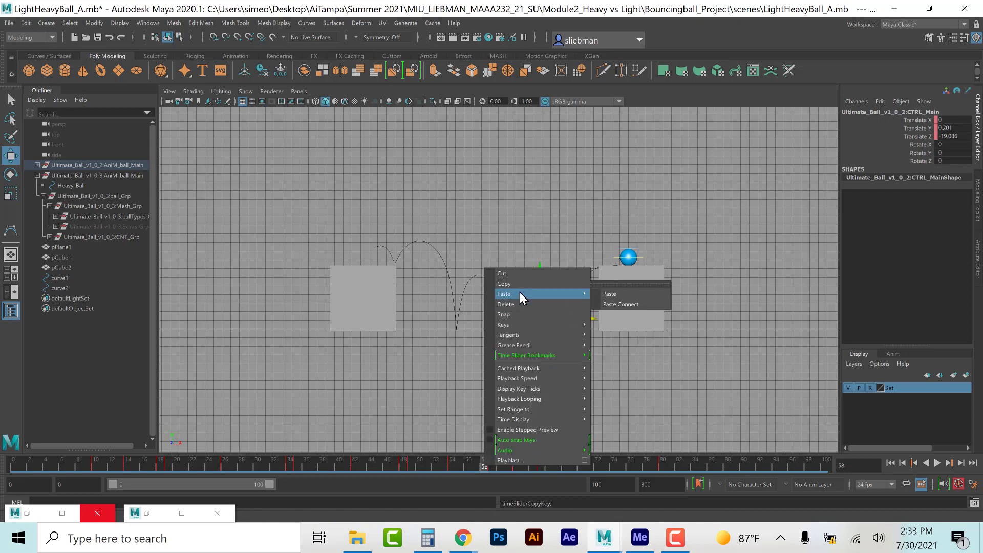
pyautogui.click(629, 292)
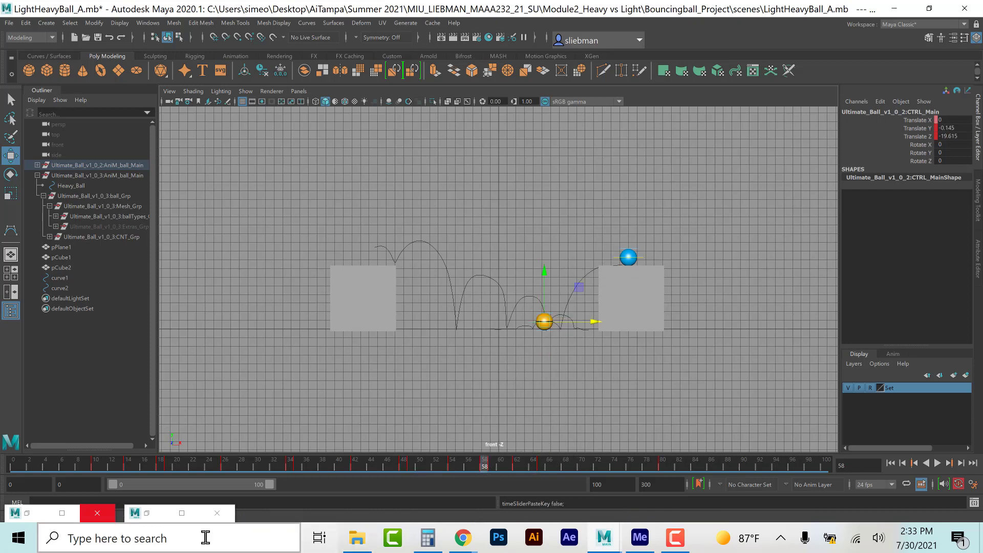
# Step: Give the Translate Y contact keys at frames 58 and 59 linear tangents in the Graph Editor
pyautogui.click(148, 514)
pyautogui.moveTo(500, 256); pyautogui.dragTo(531, 241)
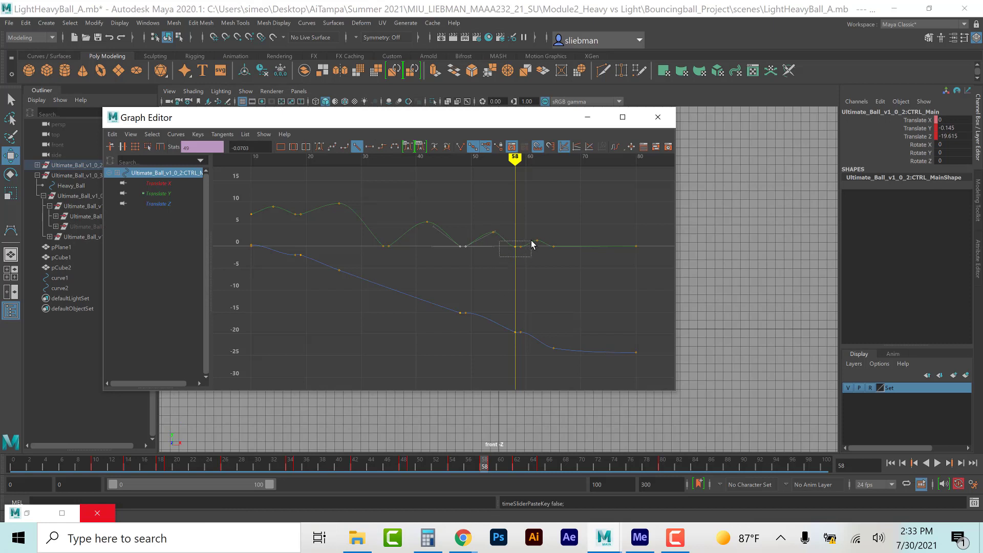
pyautogui.click(360, 146)
pyautogui.click(588, 117)
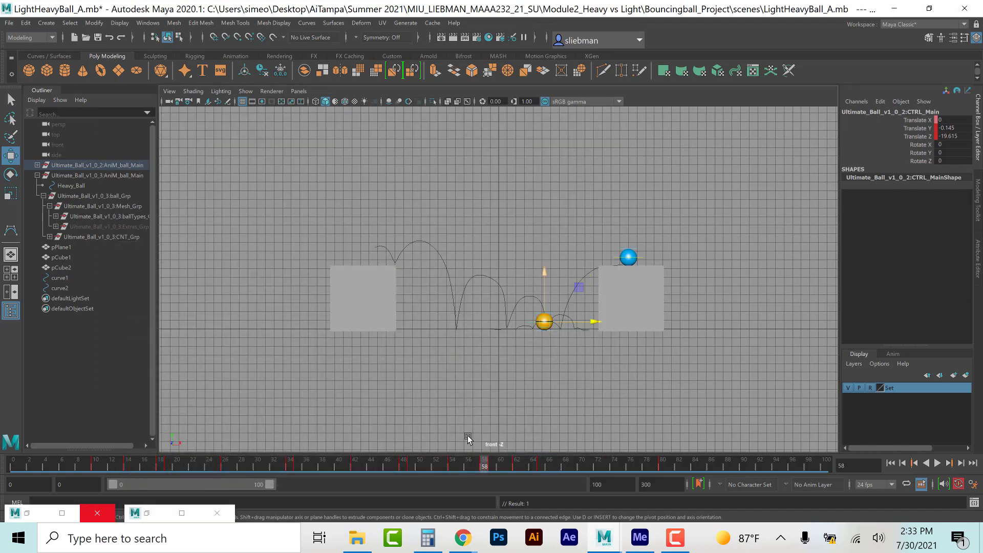
# Step: Scrub through the timeline and play the animation to check the yellow ball's bounces
pyautogui.hotkey('alt', 'v')
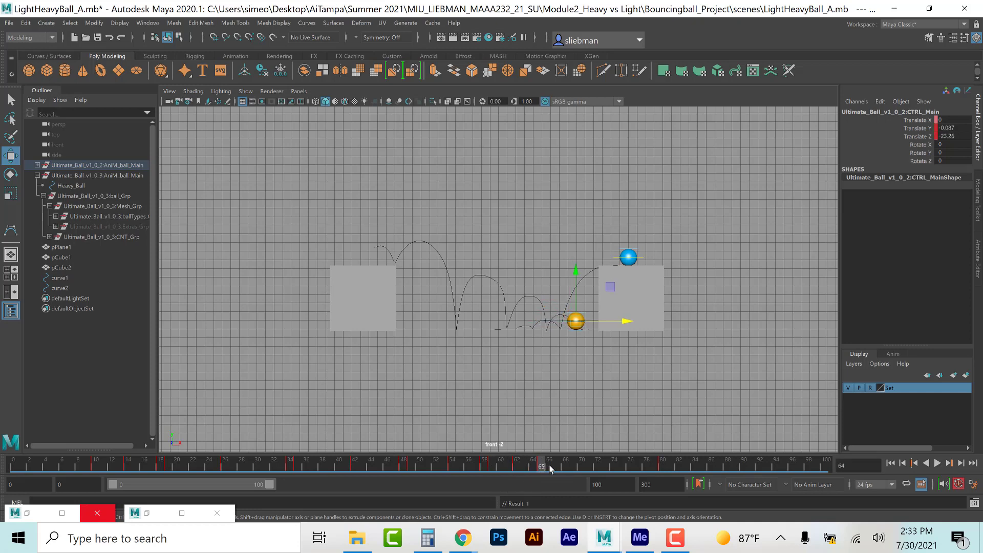
pyautogui.moveTo(637, 466); pyautogui.dragTo(13, 464)
pyautogui.click(938, 463)
pyautogui.click(938, 463)
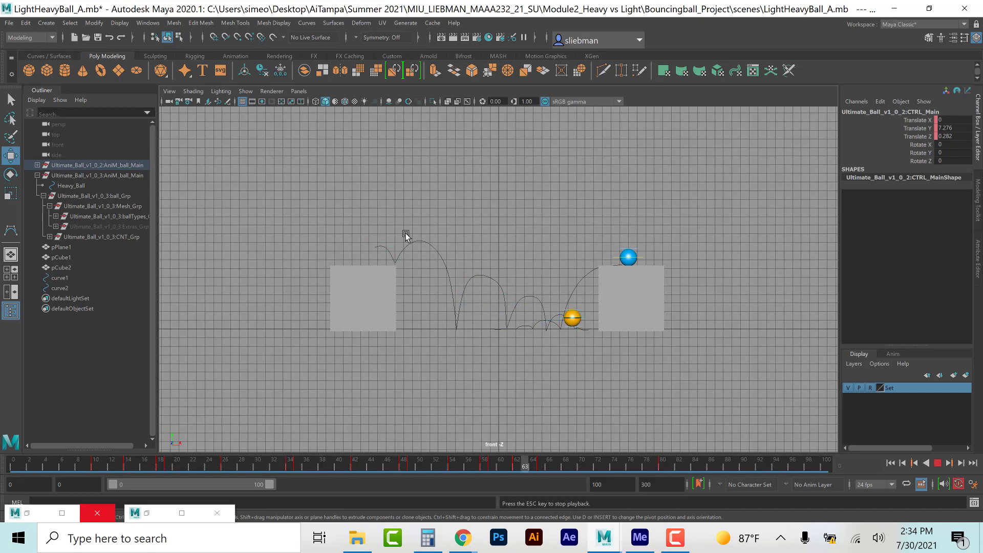
pyautogui.press('Escape')
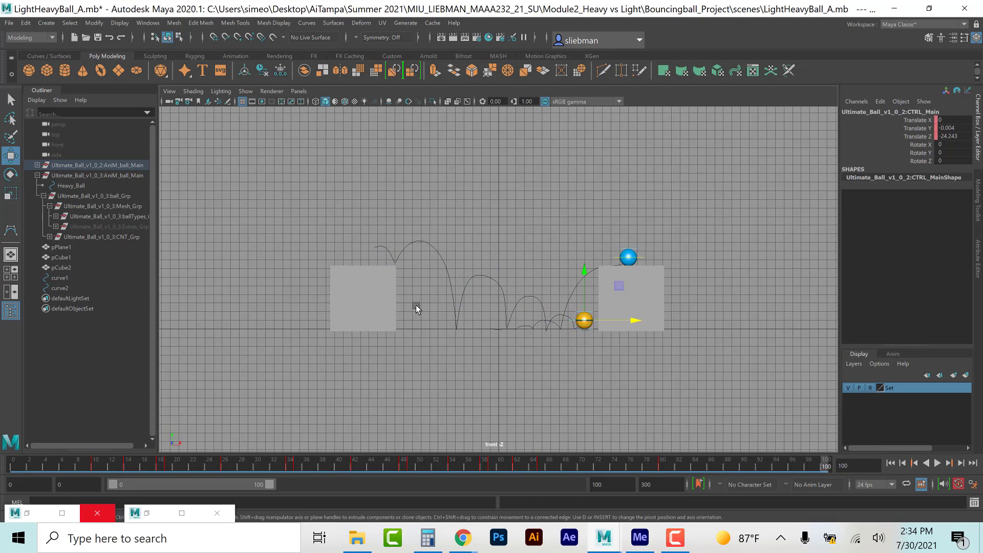
# Step: Enlarge the Graph Editor and tilt the tangent of the Translate Y peak key at frame 26 slightly downward toward the fall
pyautogui.click(147, 513)
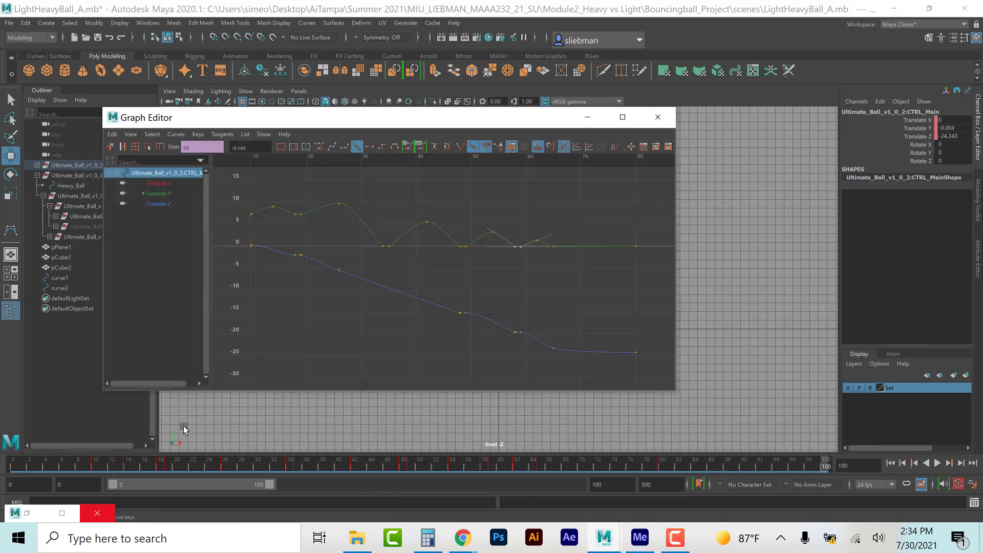
pyautogui.moveTo(330, 194); pyautogui.dragTo(366, 258)
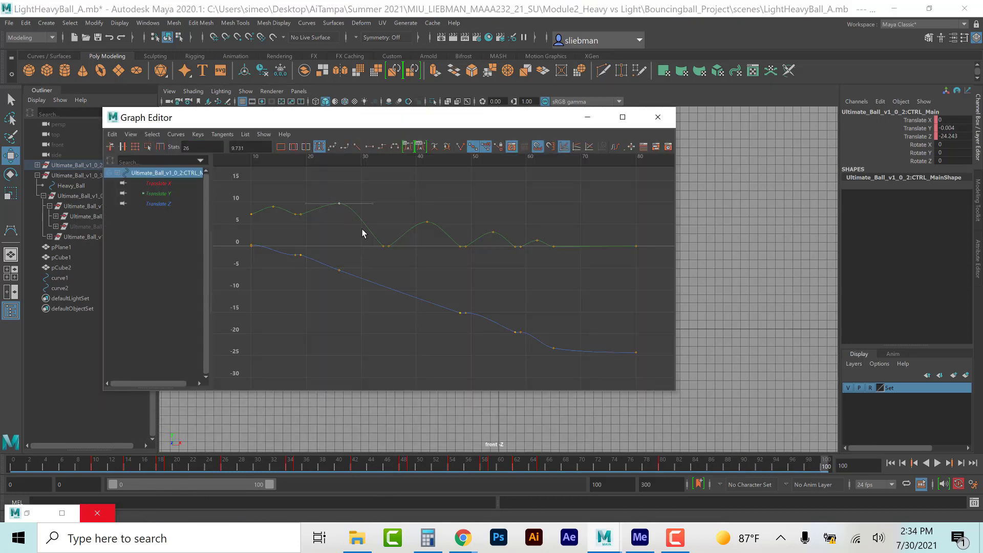
pyautogui.click(622, 117)
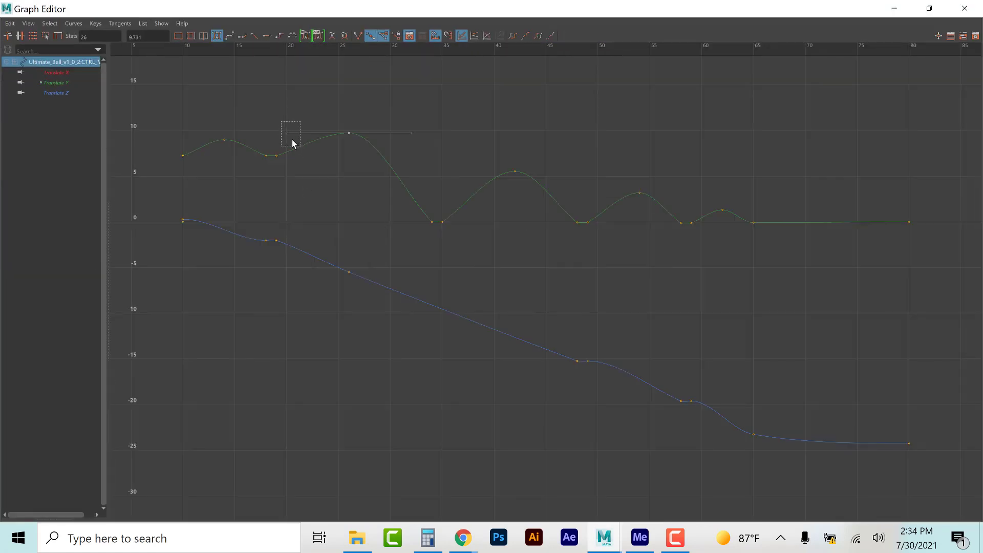
pyautogui.moveTo(288, 132); pyautogui.dragTo(247, 115)
# Step: Tilt the tangents of the Translate Y peak keys at frames 42 and 54 downward toward the fall, and minimize the Graph Editor
pyautogui.scroll(2, 420, 153)
pyautogui.moveTo(466, 77); pyautogui.dragTo(528, 145)
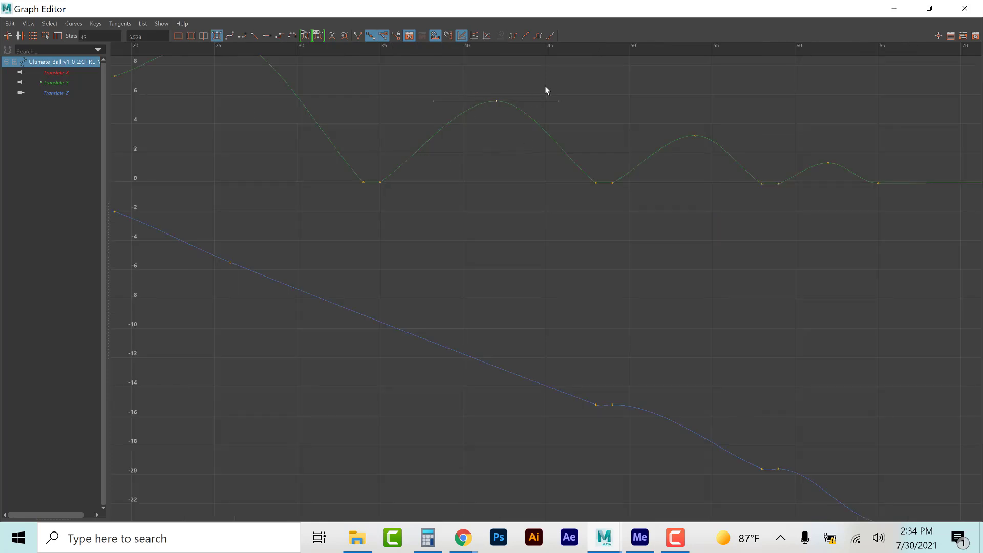
pyautogui.moveTo(577, 122)
pyautogui.mouseDown()
pyautogui.moveTo(560, 108)
pyautogui.moveTo(566, 125)
pyautogui.mouseUp()
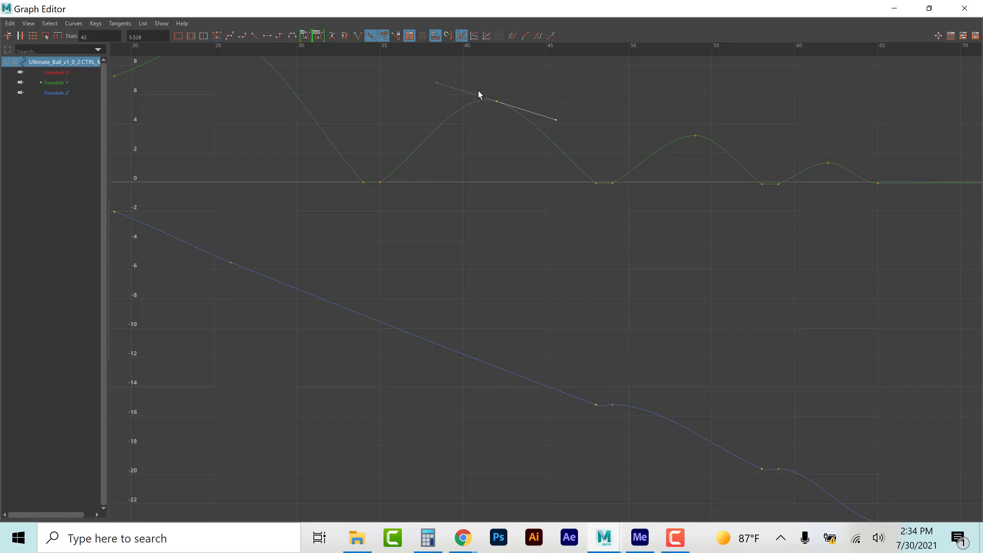
pyautogui.moveTo(683, 125); pyautogui.dragTo(719, 150)
pyautogui.moveTo(763, 144); pyautogui.dragTo(764, 156)
pyautogui.press('a')
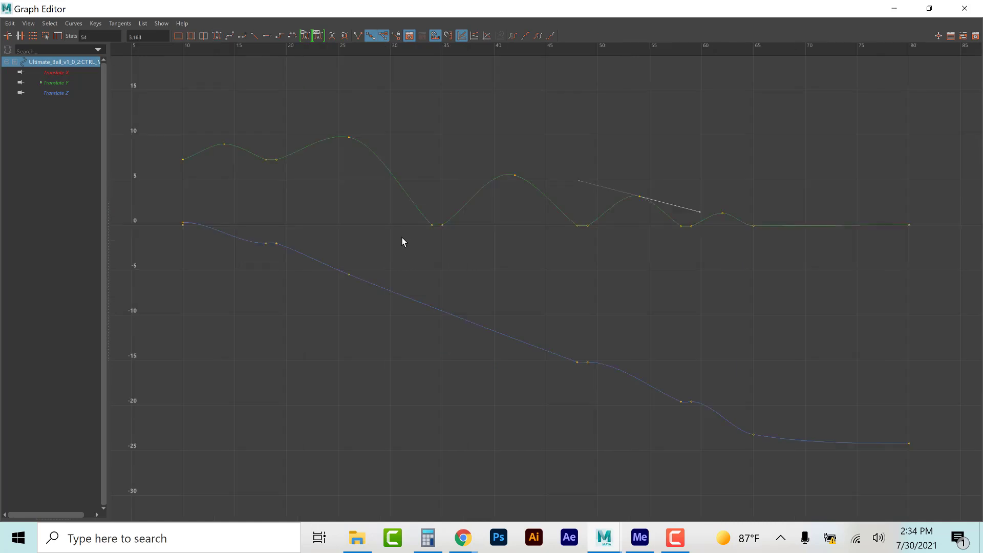
pyautogui.moveTo(235, 170); pyautogui.dragTo(287, 152)
pyautogui.click(285, 263)
pyautogui.click(900, 8)
# Step: Deselect the ball control and play the animation from the first frame to check the reshaped bounces
pyautogui.click(537, 235)
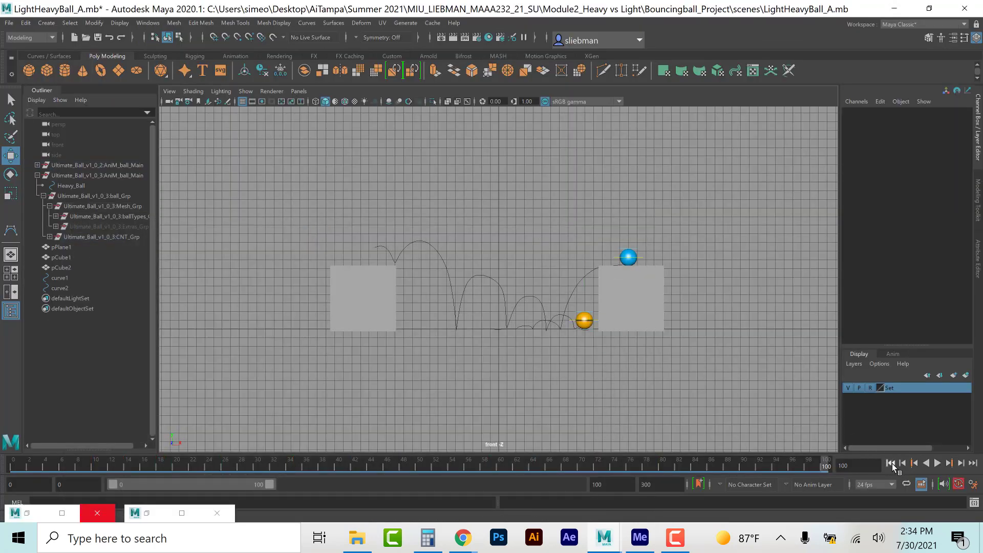
pyautogui.click(892, 463)
pyautogui.click(939, 464)
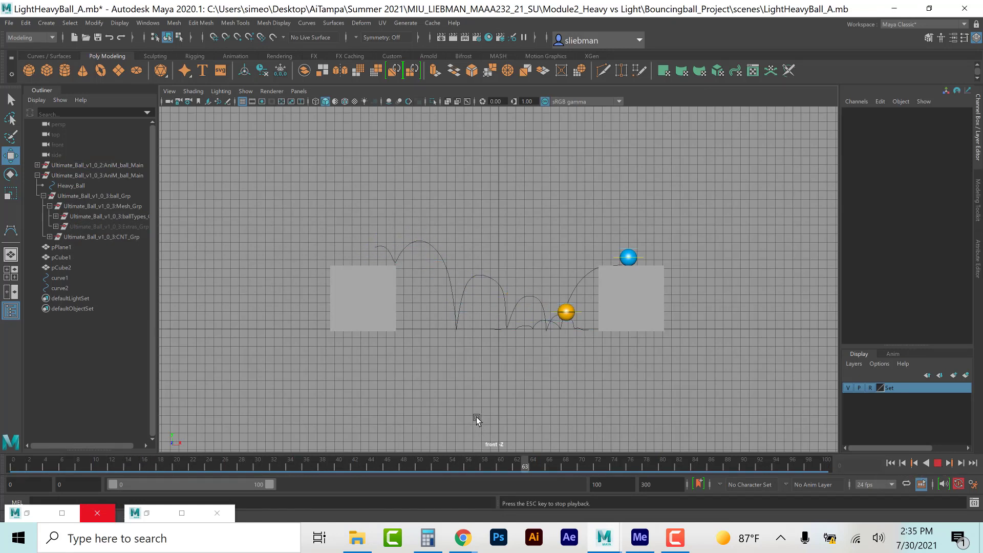
pyautogui.click(937, 464)
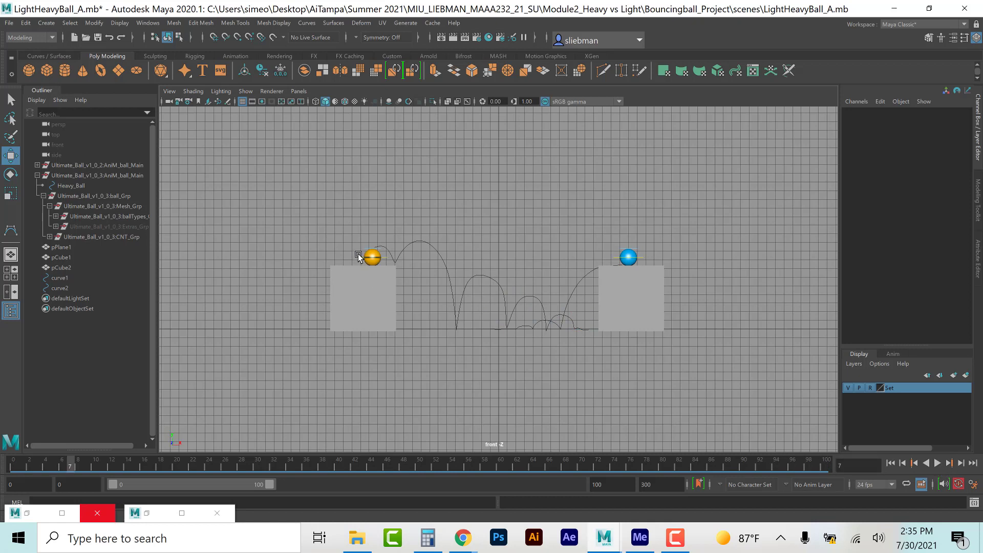
# Step: Select the yellow ball's main control and go to its first key at frame 10
pyautogui.scroll(2, 367, 314)
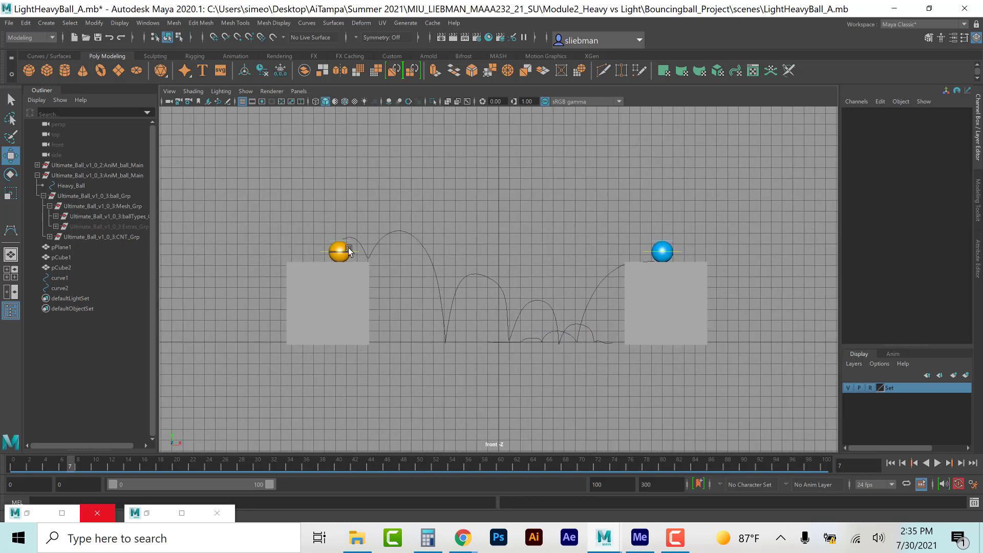
pyautogui.click(355, 252)
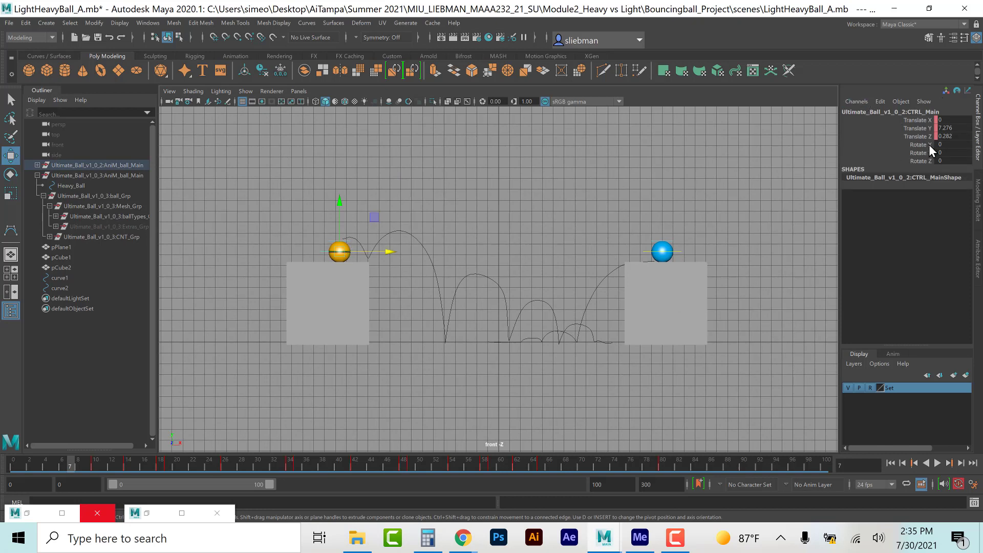
pyautogui.click(96, 466)
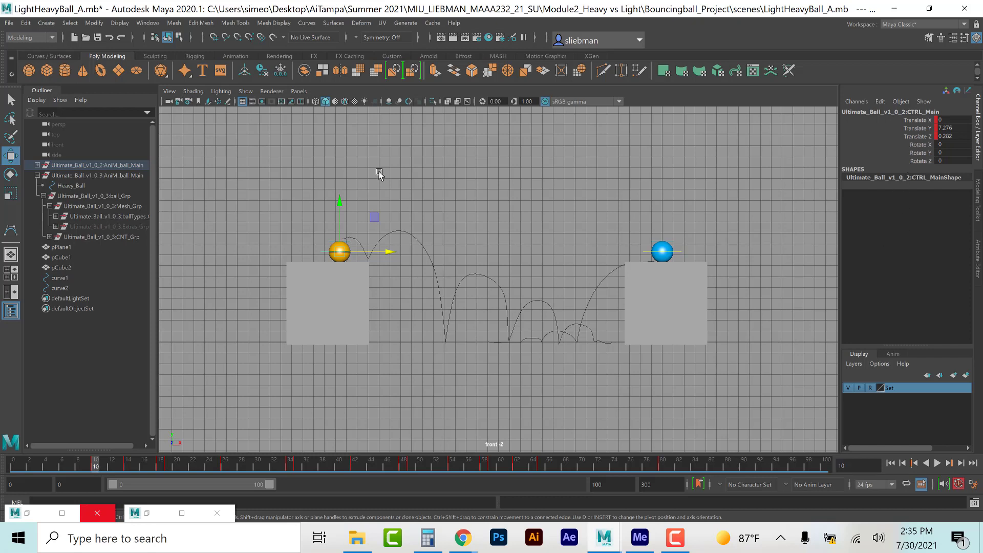
# Step: Try rotating the yellow ball about 4.5 degrees around its X axis, and undo the rotation
pyautogui.click(10, 174)
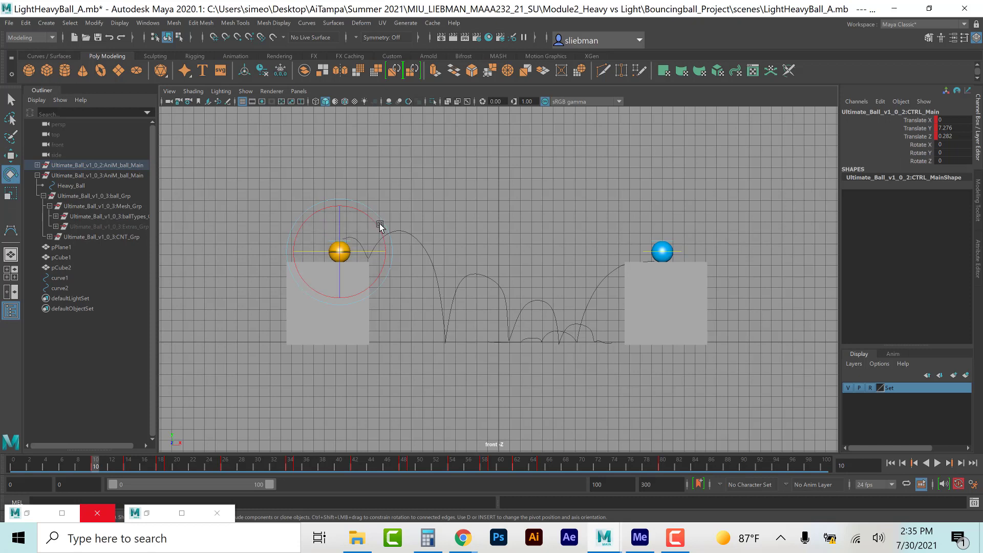
pyautogui.moveTo(379, 228)
pyautogui.mouseDown()
pyautogui.moveTo(378, 262)
pyautogui.moveTo(379, 221)
pyautogui.mouseUp()
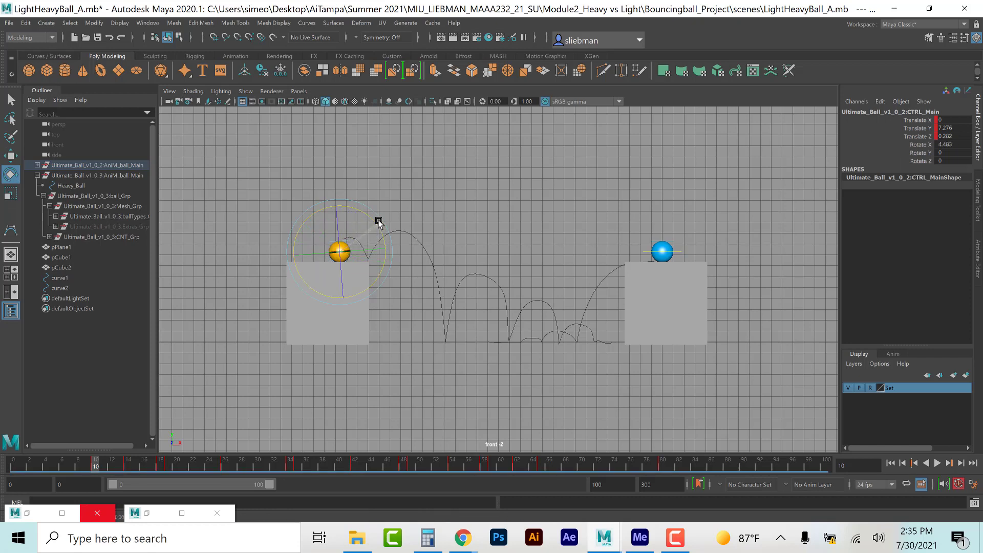
pyautogui.hotkey('ctrl', 'z')
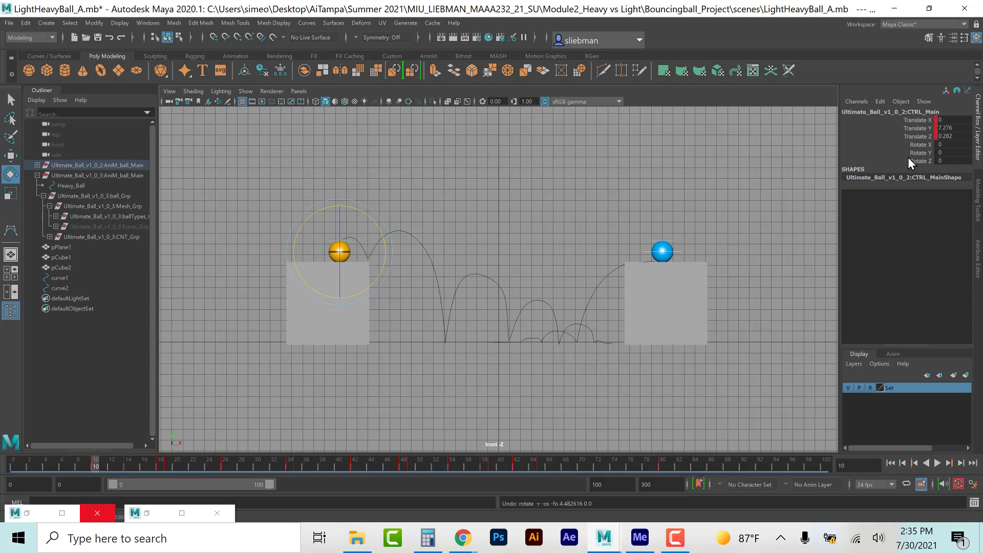
# Step: Set a key on only the Rotate X channel of the yellow ball at frame 10
pyautogui.click(922, 145)
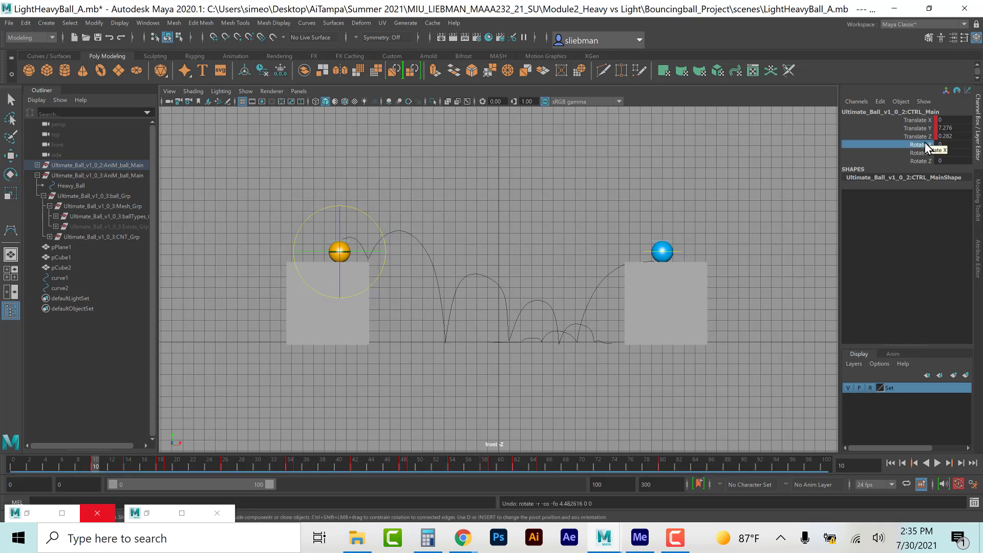
pyautogui.rightClick(921, 147)
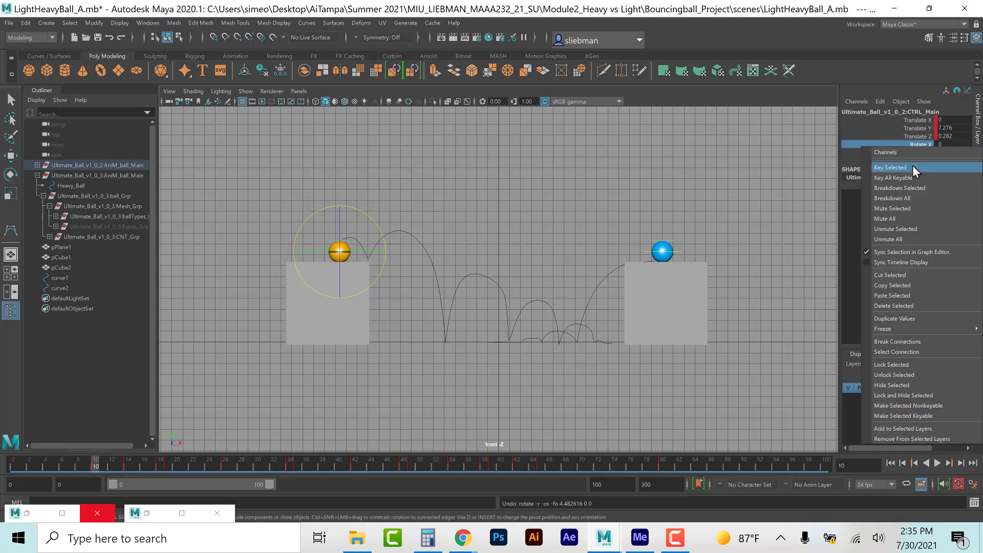
pyautogui.click(913, 166)
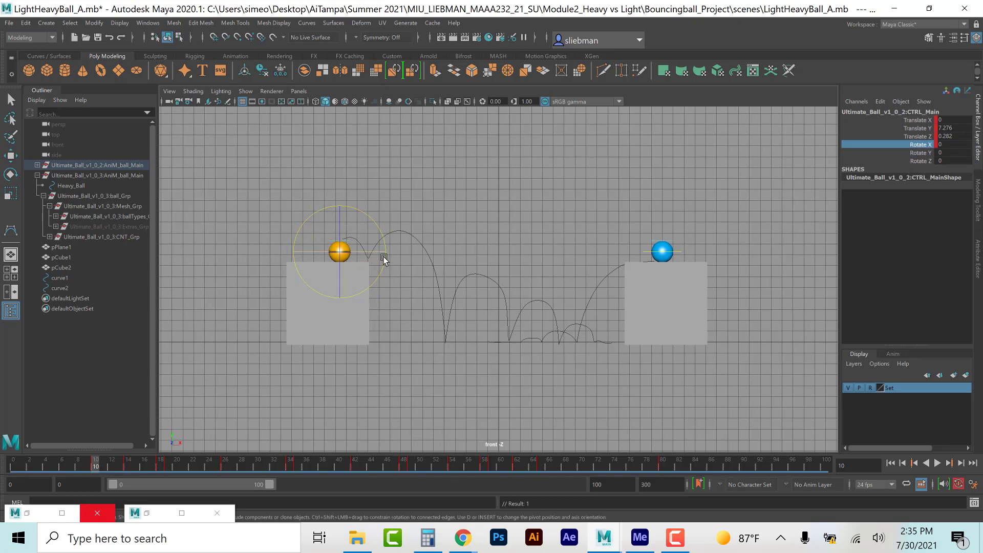
# Step: Set the yellow ball's Rotate X to 180 at frame 18
pyautogui.moveTo(99, 468); pyautogui.dragTo(159, 473)
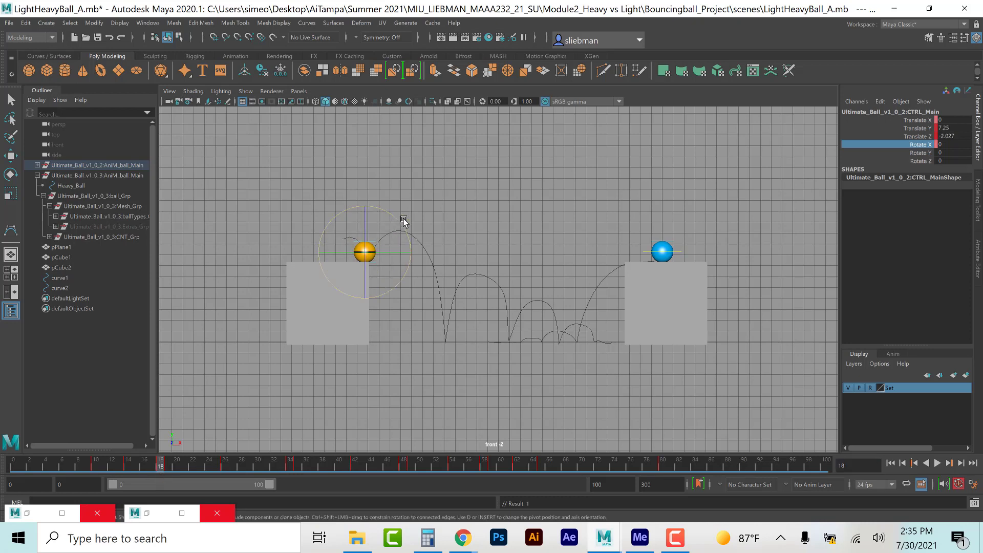
pyautogui.click(951, 145)
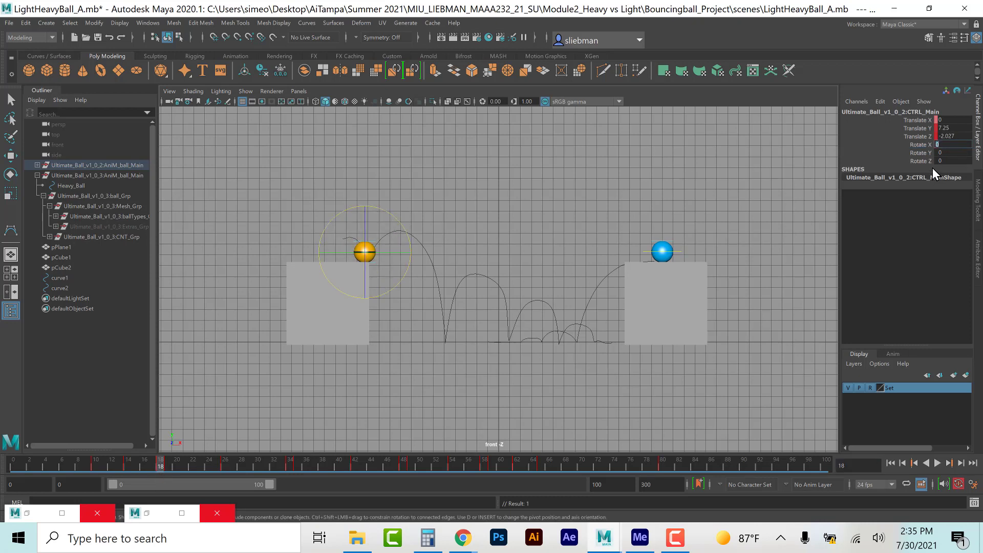
pyautogui.write('180')
pyautogui.press('Return')
# Step: Advance the animation to frame 34, where the yellow ball first lands on the floor, and switch to Calculator
pyautogui.hotkey('alt', 'v')
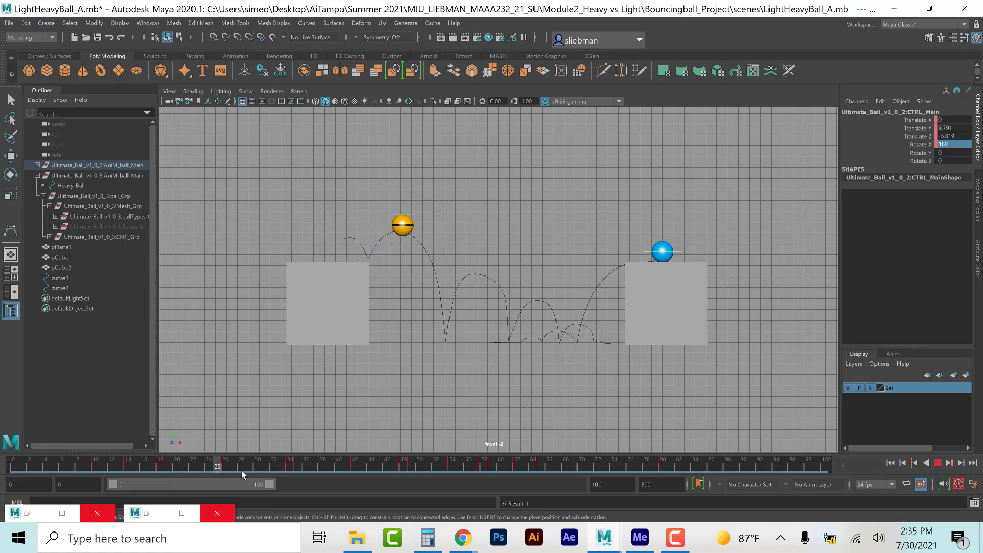
pyautogui.hotkey('alt', 'v')
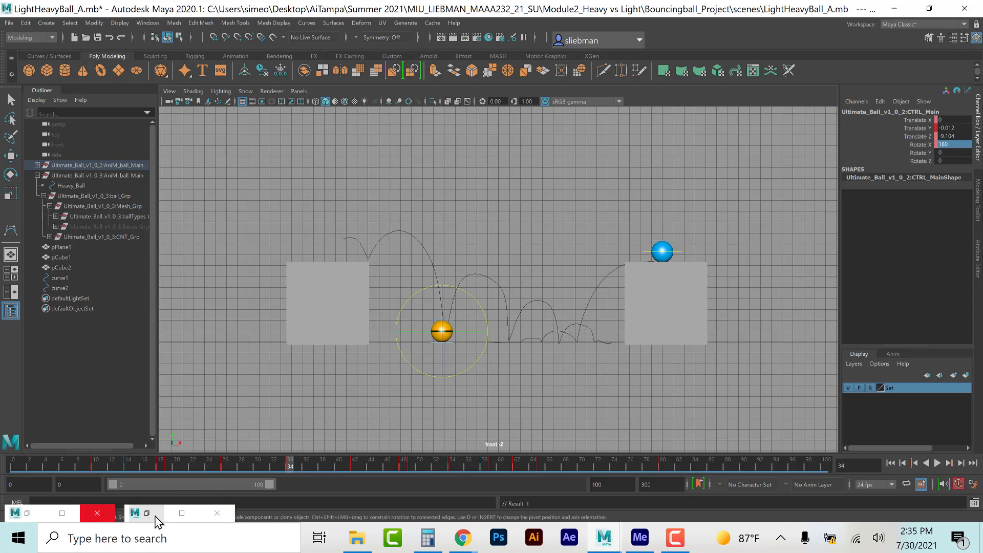
pyautogui.click(428, 538)
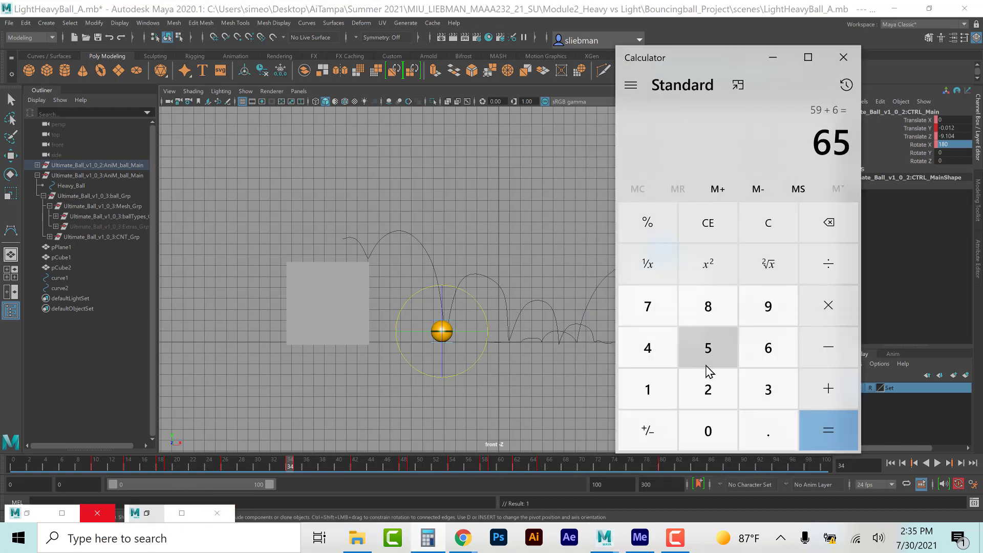
pyautogui.click(648, 306)
pyautogui.click(711, 394)
pyautogui.click(711, 431)
pyautogui.click(832, 327)
pyautogui.click(768, 389)
pyautogui.click(768, 348)
pyautogui.click(708, 431)
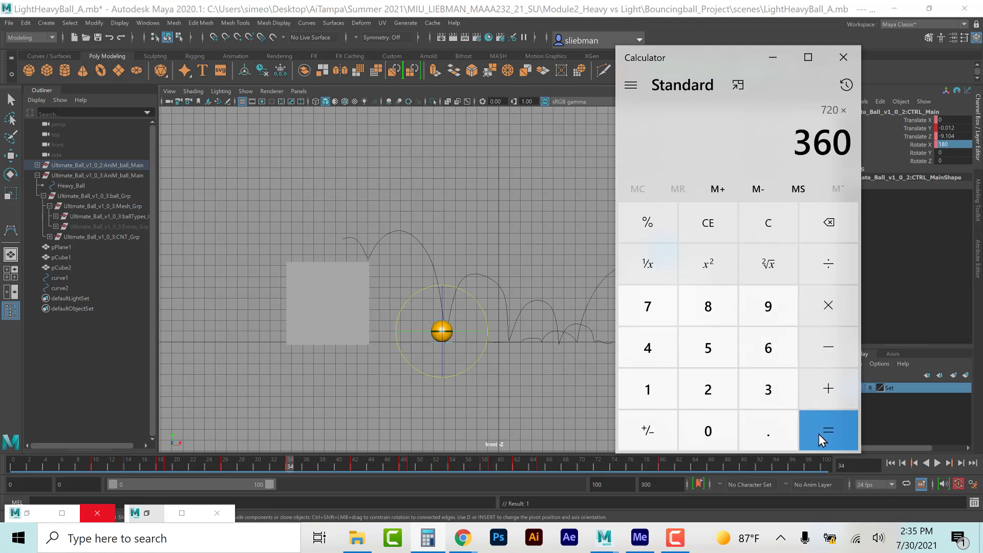
pyautogui.click(817, 433)
# Step: Add 180 to 720 in Calculator to get the frame 34 rotation, and return to Maya
pyautogui.click(648, 306)
pyautogui.click(712, 390)
pyautogui.click(709, 432)
pyautogui.click(819, 389)
pyautogui.click(768, 390)
pyautogui.click(768, 348)
pyautogui.click(709, 432)
pyautogui.click(832, 230)
pyautogui.click(832, 230)
pyautogui.click(833, 230)
pyautogui.click(649, 390)
pyautogui.click(708, 306)
pyautogui.click(708, 431)
pyautogui.click(840, 433)
pyautogui.click(775, 56)
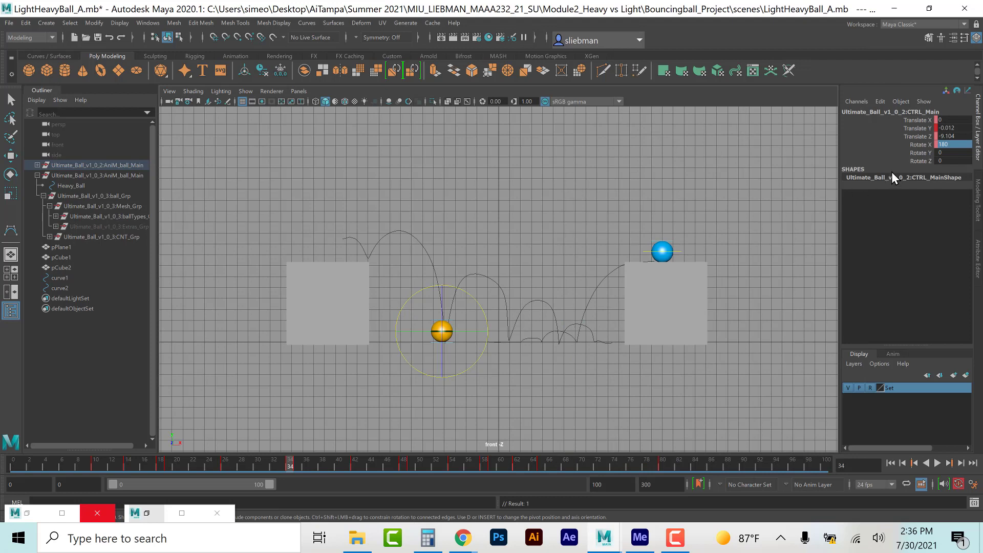
# Step: Set the yellow ball's Rotate X to 900 at frame 34
pyautogui.doubleClick(954, 146)
pyautogui.write('900')
pyautogui.press('Return')
# Step: Change the yellow ball's Rotate X at frame 18 to -180
pyautogui.moveTo(289, 466); pyautogui.dragTo(159, 478)
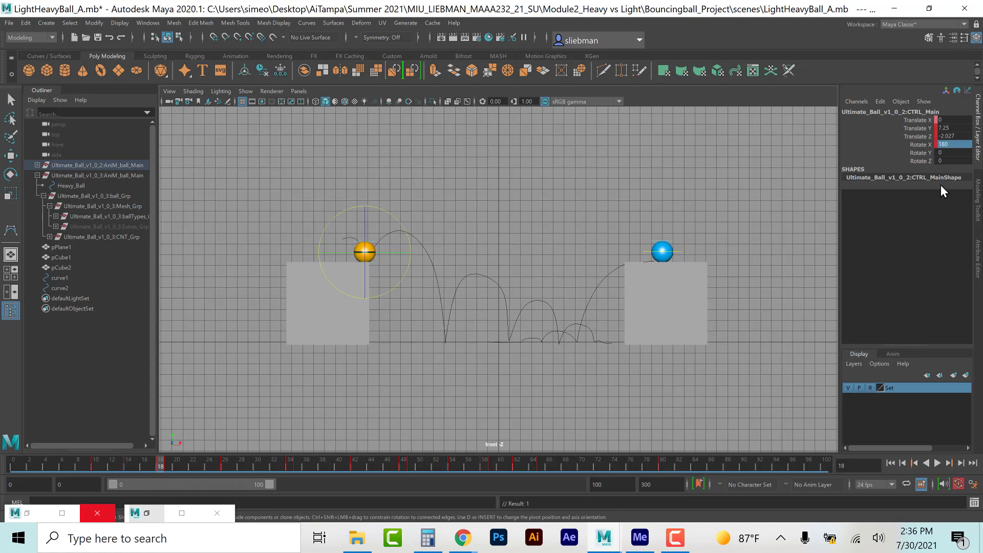
pyautogui.doubleClick(958, 145)
pyautogui.write('-180')
pyautogui.press('Return')
# Step: Change the yellow ball's Rotate X at frame 34 to -900
pyautogui.moveTo(160, 469); pyautogui.dragTo(288, 481)
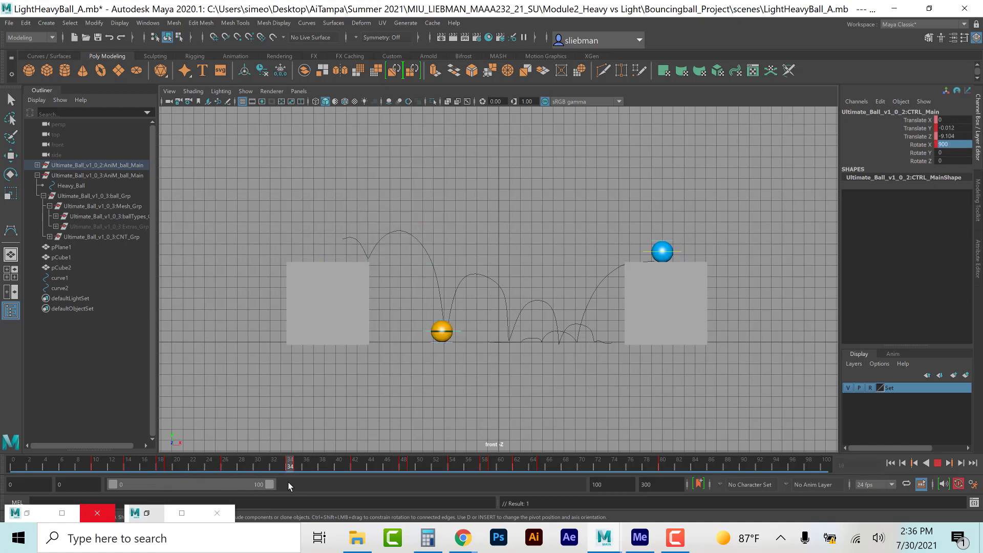
pyautogui.doubleClick(955, 145)
pyautogui.write('-900')
pyautogui.press('Return')
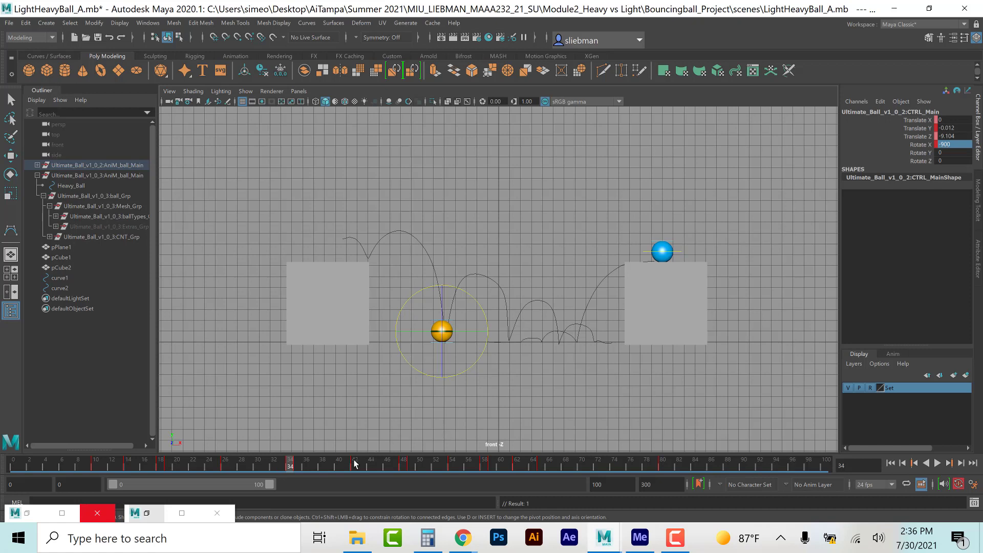
# Step: Go to the floor contact at frame 48, add 360 to 900 in Calculator, and return to Maya
pyautogui.moveTo(293, 463); pyautogui.dragTo(403, 484)
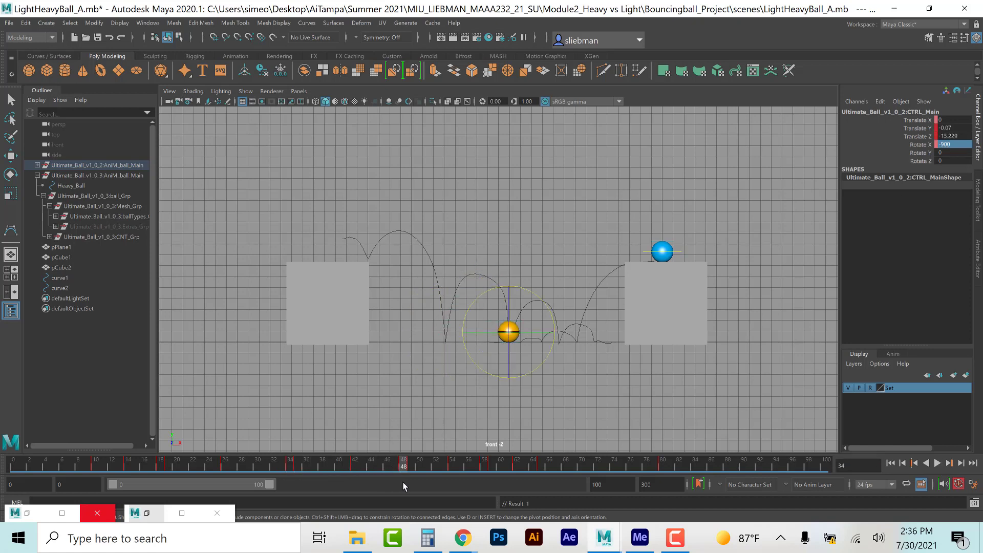
pyautogui.moveTo(459, 541)
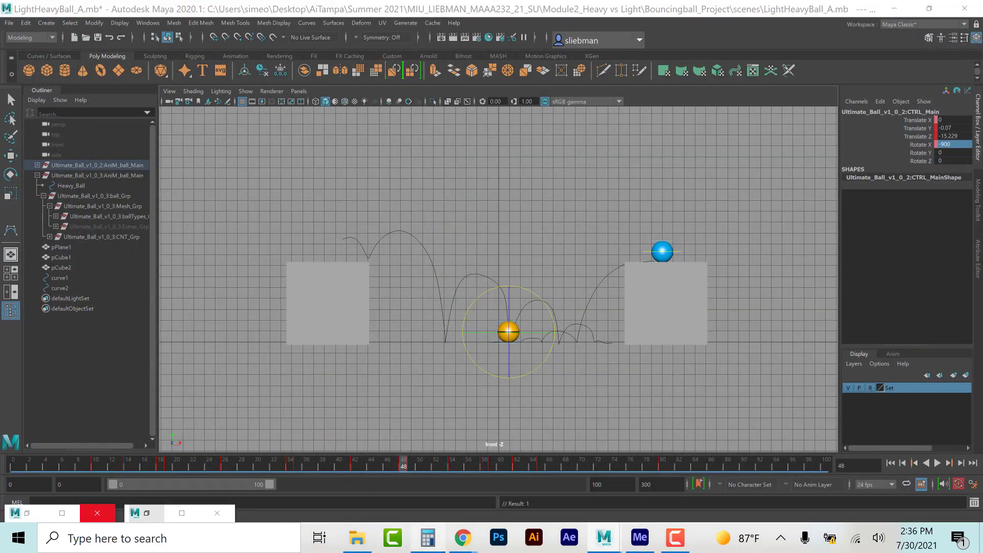
pyautogui.click(427, 538)
pyautogui.click(769, 308)
pyautogui.click(715, 430)
pyautogui.click(715, 429)
pyautogui.click(833, 380)
pyautogui.click(768, 389)
pyautogui.click(770, 351)
pyautogui.click(709, 432)
pyautogui.click(819, 432)
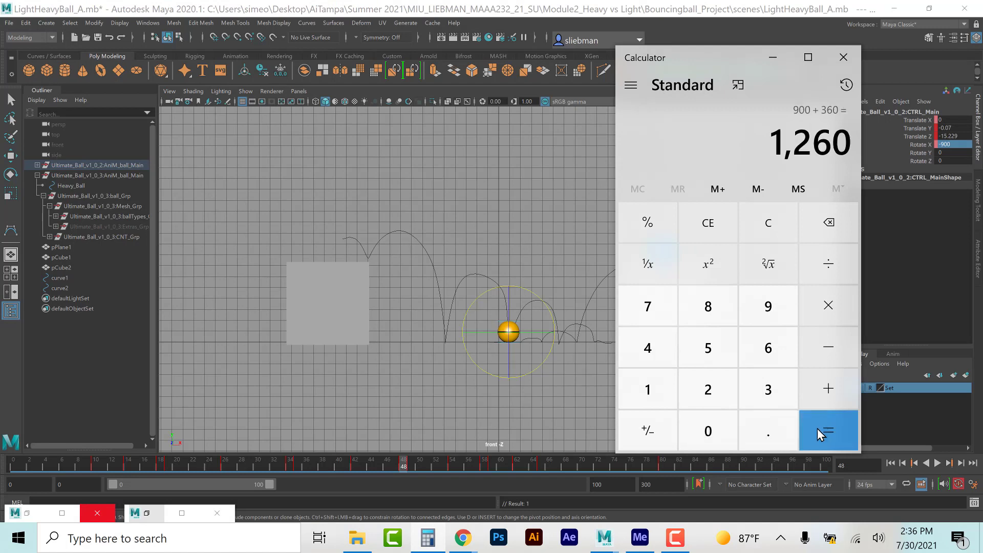
pyautogui.click(775, 58)
# Step: Set the yellow ball's Rotate X to -1260 at frame 48
pyautogui.doubleClick(963, 145)
pyautogui.write('-1260')
pyautogui.press('Return')
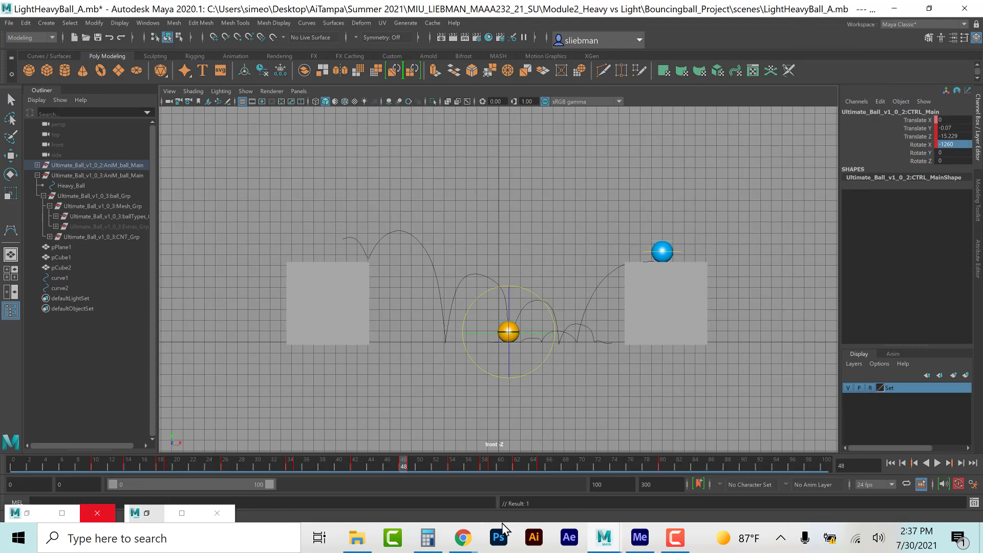
pyautogui.doubleClick(403, 468)
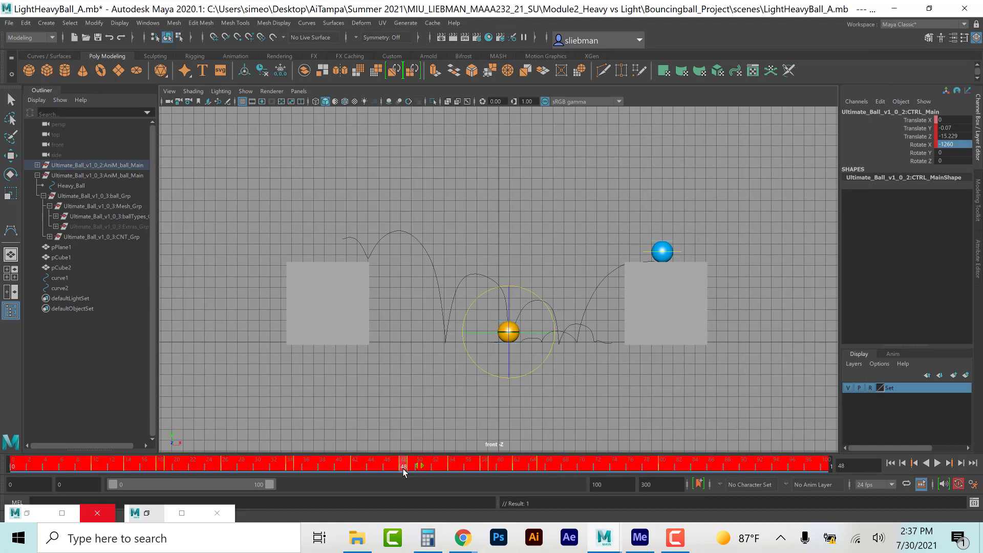
pyautogui.click(431, 472)
# Step: Go to the floor contact at frame 58, add 180 to 1260 in Calculator, and return to Maya
pyautogui.moveTo(408, 470); pyautogui.dragTo(485, 471)
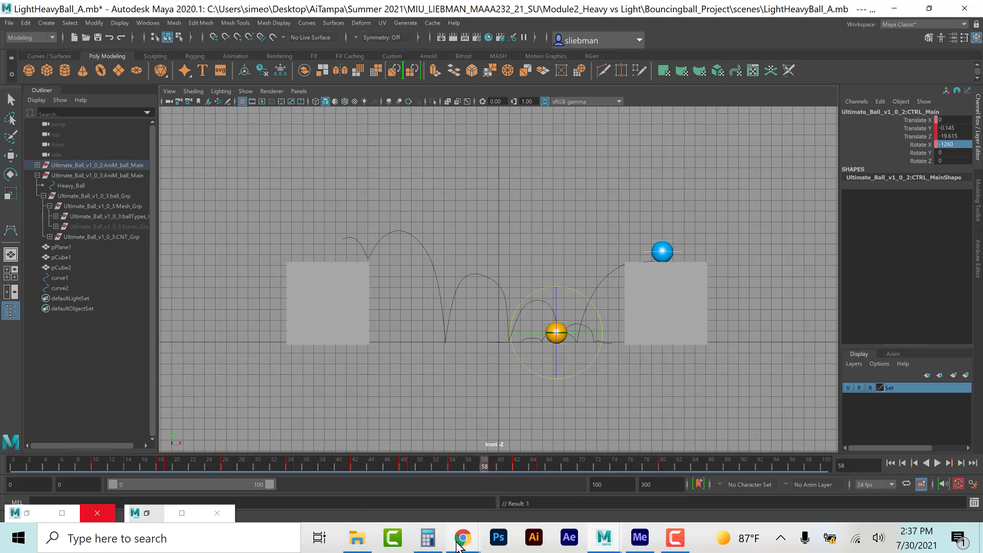
pyautogui.click(432, 546)
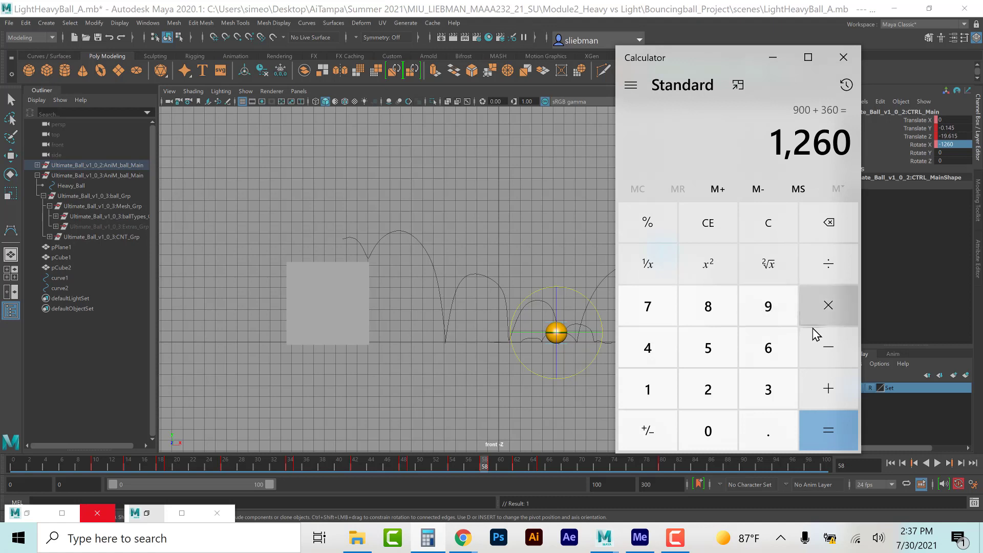
pyautogui.click(825, 393)
pyautogui.click(666, 376)
pyautogui.click(709, 306)
pyautogui.click(708, 425)
pyautogui.click(830, 425)
pyautogui.click(772, 59)
# Step: Set the yellow ball's Rotate X to -1440 at frame 58
pyautogui.click(948, 144)
pyautogui.write('-')
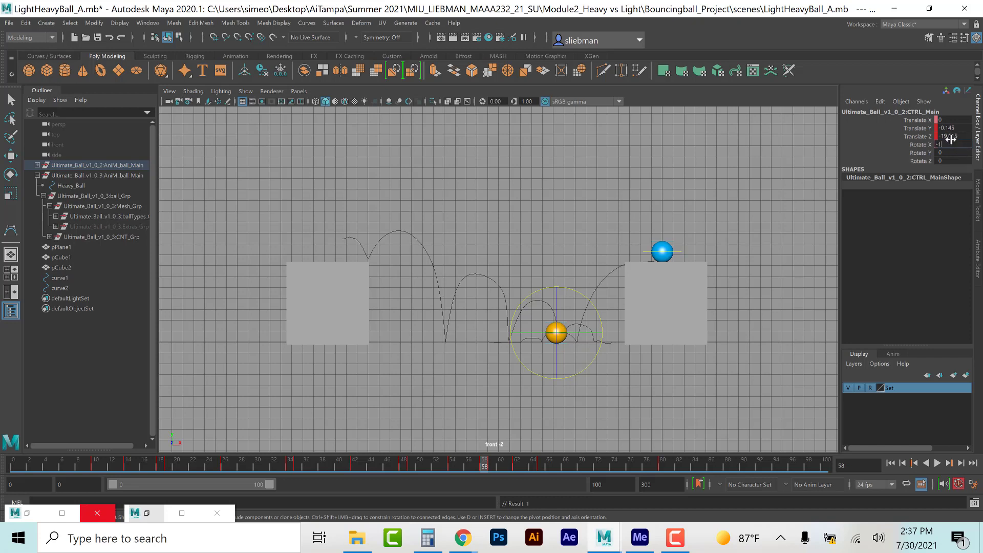
pyautogui.write('1440')
pyautogui.press('Return')
# Step: Go to the floor contact at frame 65, add 90 to 1440 in Calculator, and return to Maya
pyautogui.moveTo(485, 469); pyautogui.dragTo(540, 471)
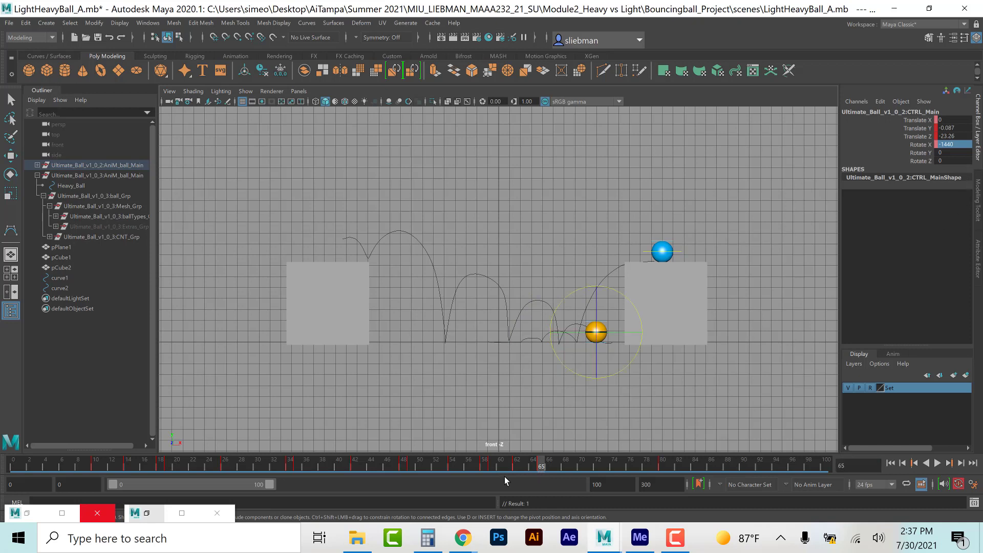
pyautogui.click(428, 538)
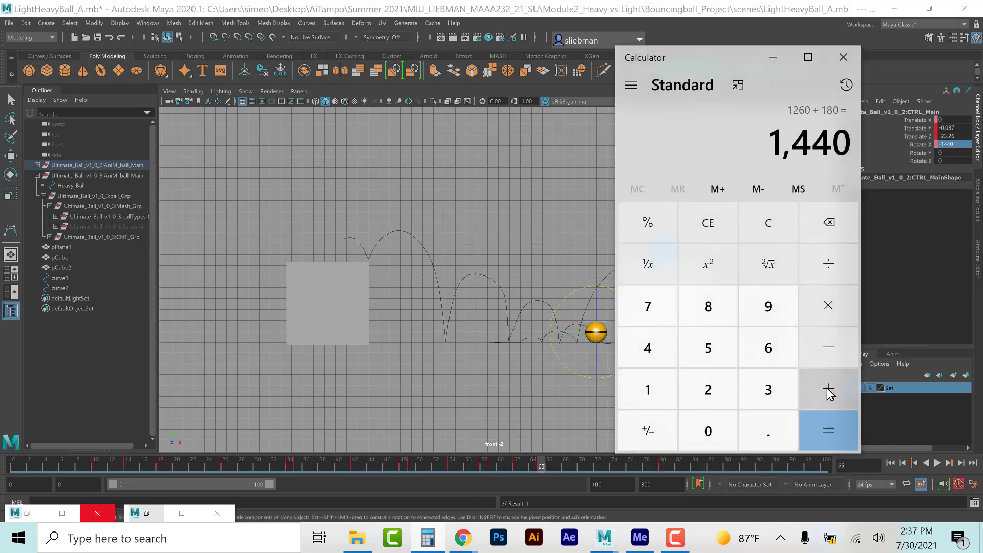
pyautogui.click(829, 394)
pyautogui.click(773, 308)
pyautogui.click(709, 431)
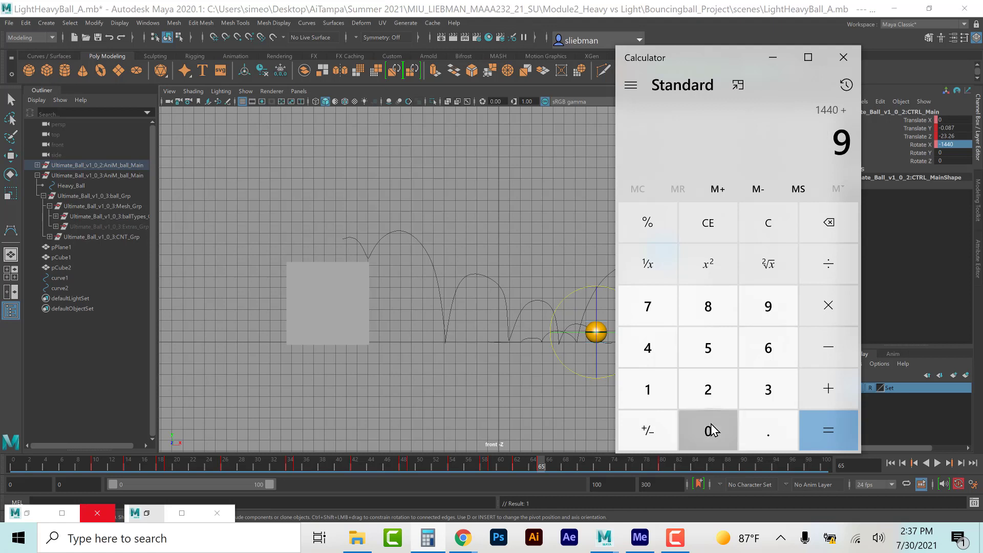
pyautogui.click(853, 439)
pyautogui.click(773, 57)
# Step: Set the yellow ball's Rotate X to -1530 at frame 65
pyautogui.click(950, 145)
pyautogui.write('-1')
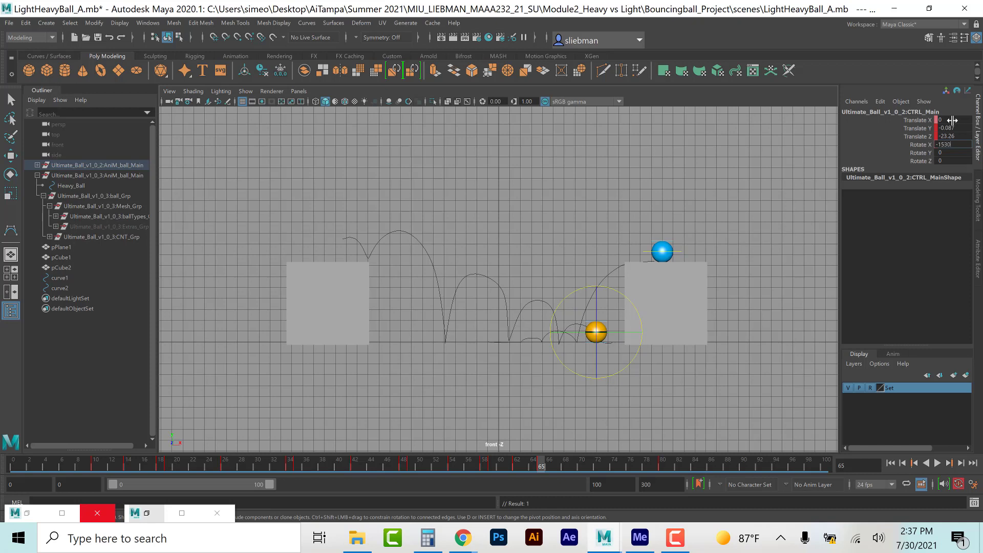
pyautogui.press('Return')
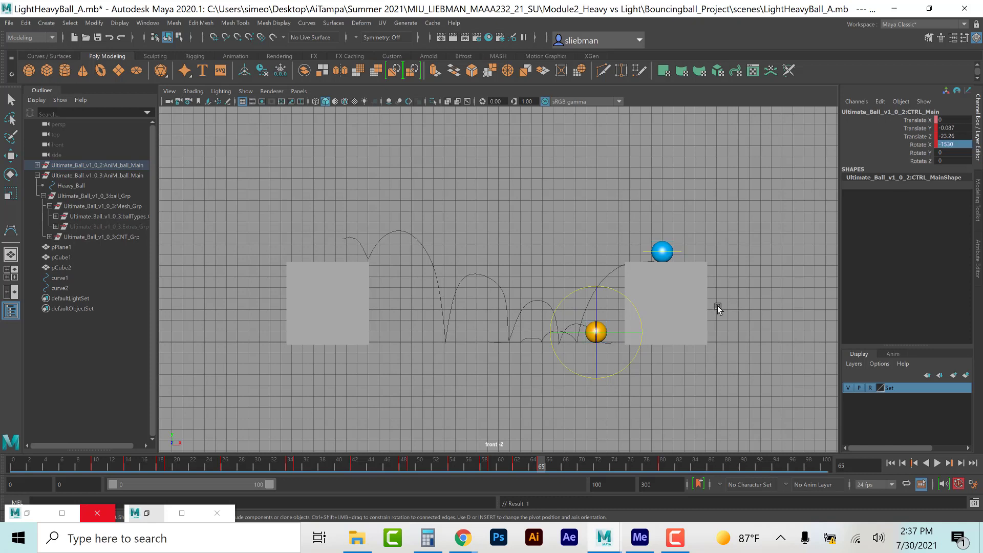
# Step: Go to the ball's final key at frame 80, add 90 to 1530 in Calculator, and return to Maya
pyautogui.hotkey('alt', 'v')
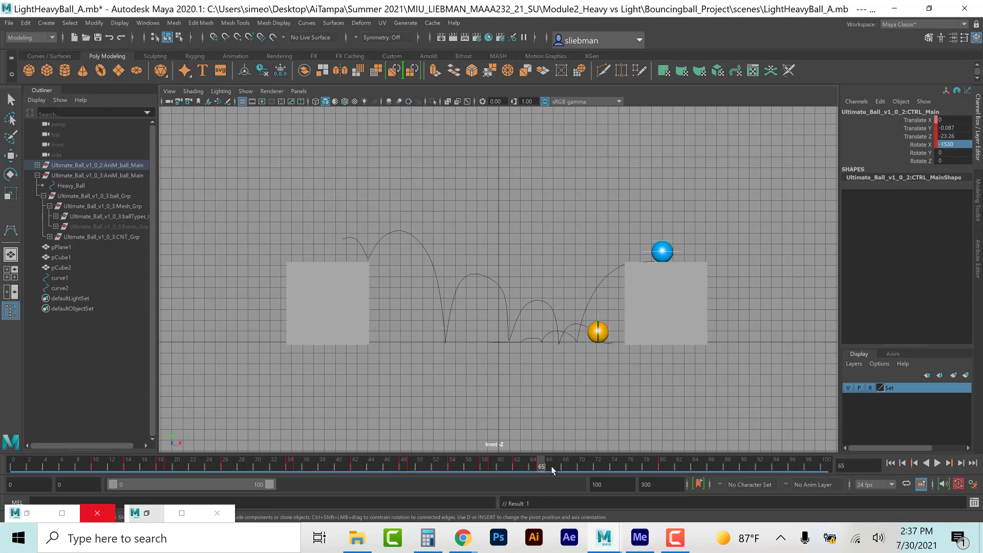
pyautogui.click(542, 468)
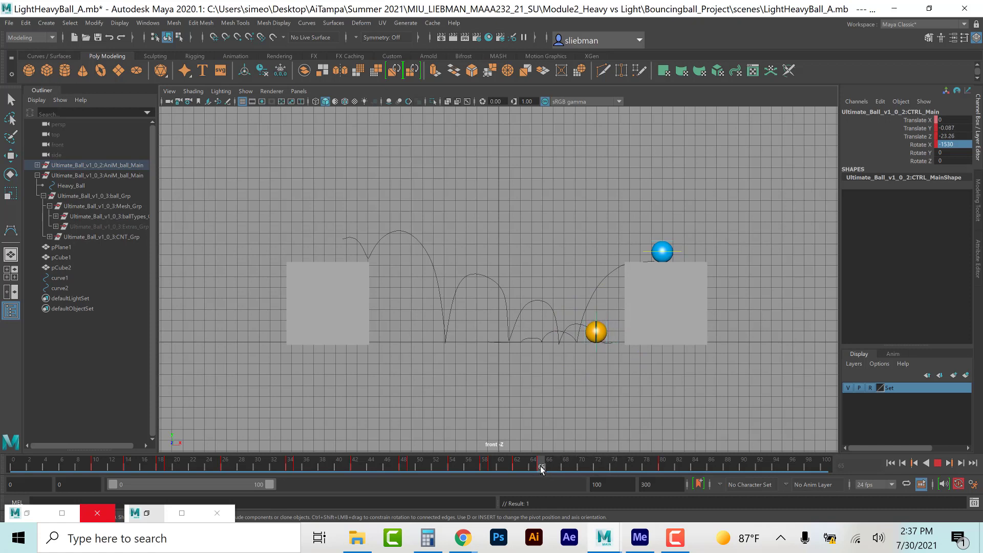
pyautogui.hotkey('alt', 'v')
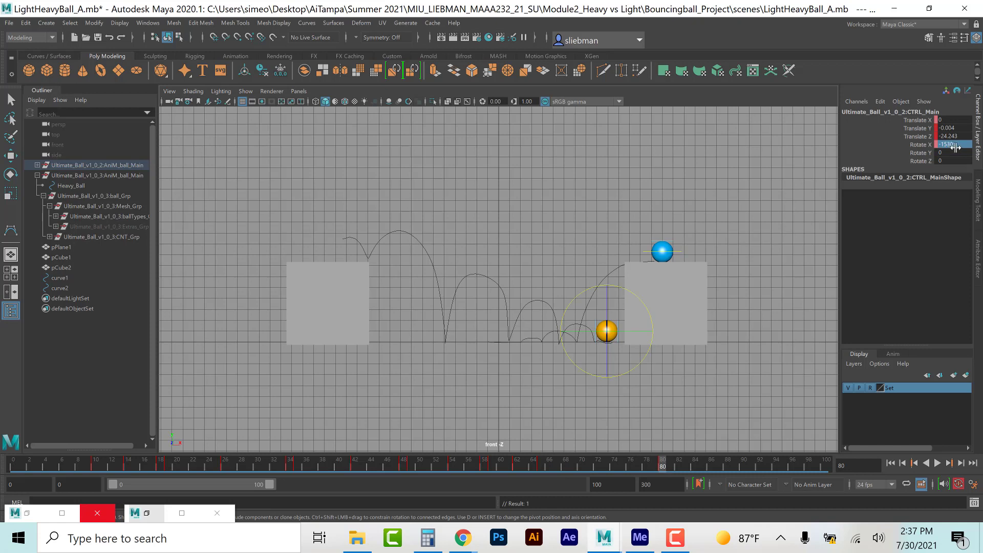
pyautogui.doubleClick(959, 145)
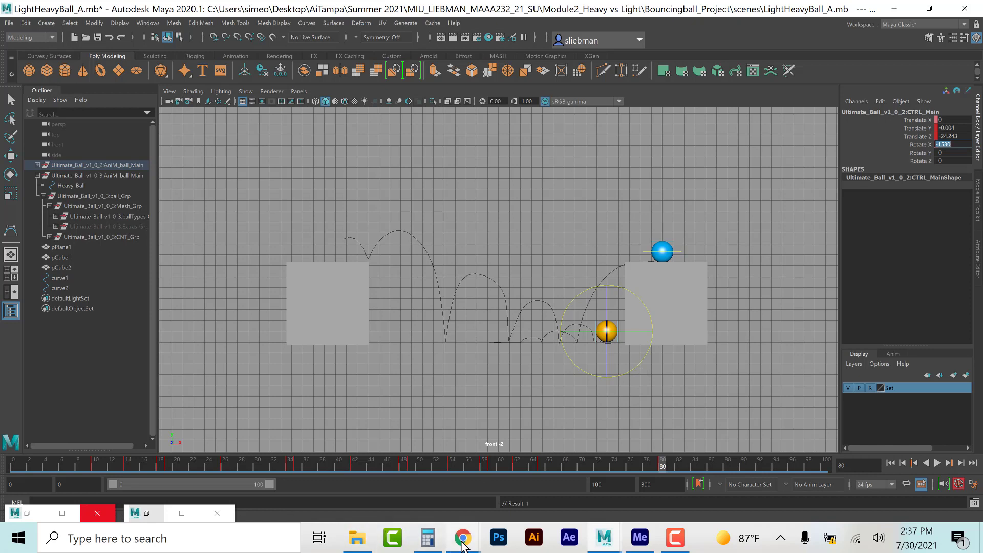
pyautogui.click(428, 538)
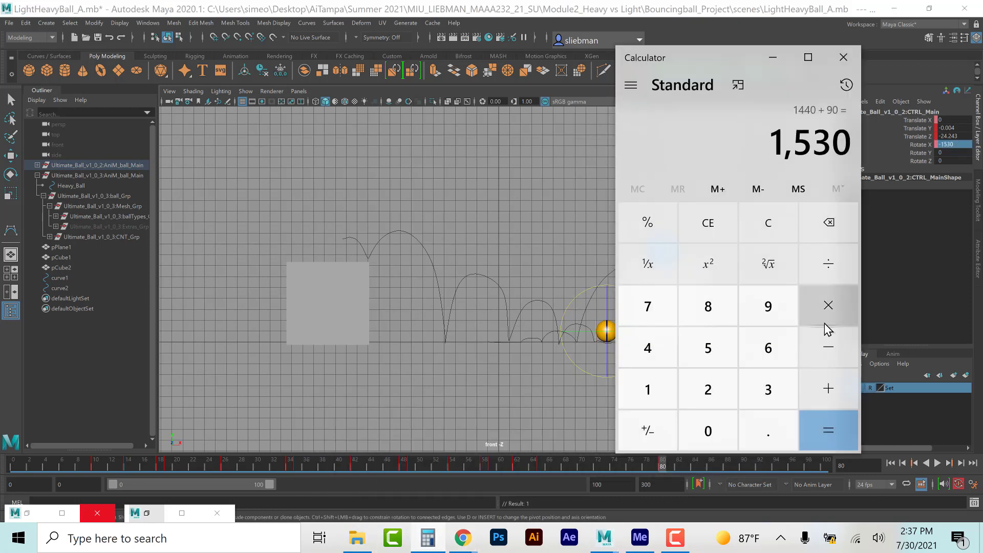
pyautogui.click(825, 388)
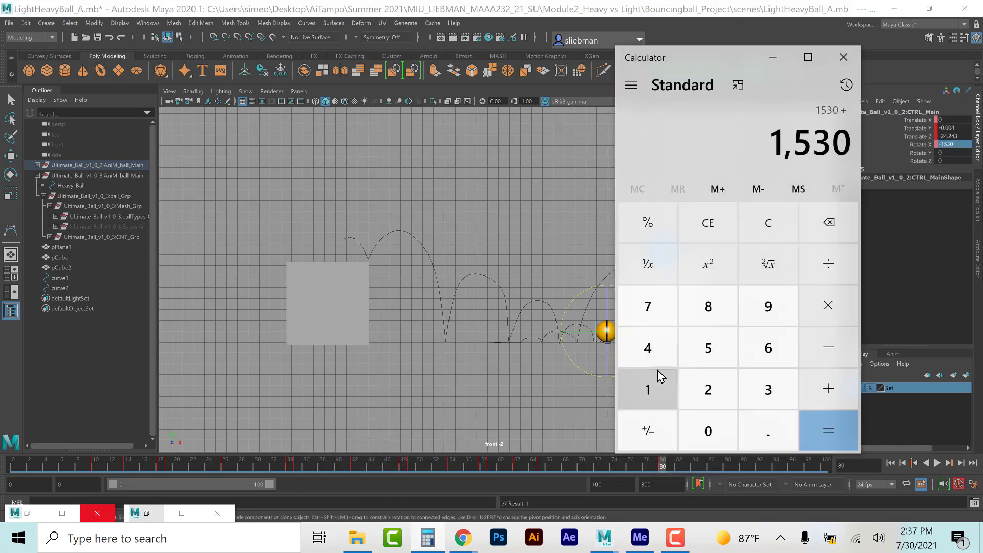
pyautogui.click(765, 316)
pyautogui.click(708, 431)
pyautogui.click(831, 427)
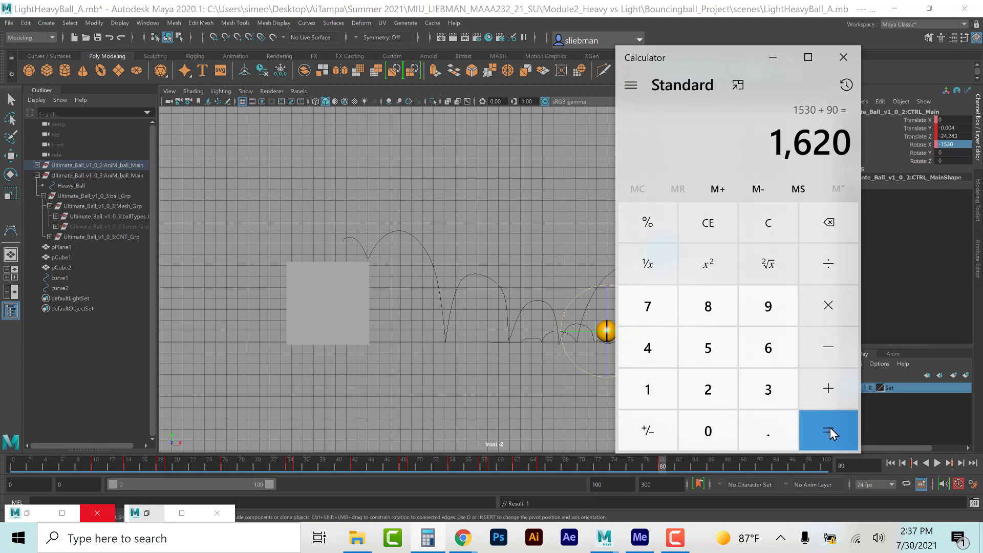
pyautogui.click(784, 55)
# Step: Set the yellow ball's Rotate X to -1620 at frame 80
pyautogui.doubleClick(953, 144)
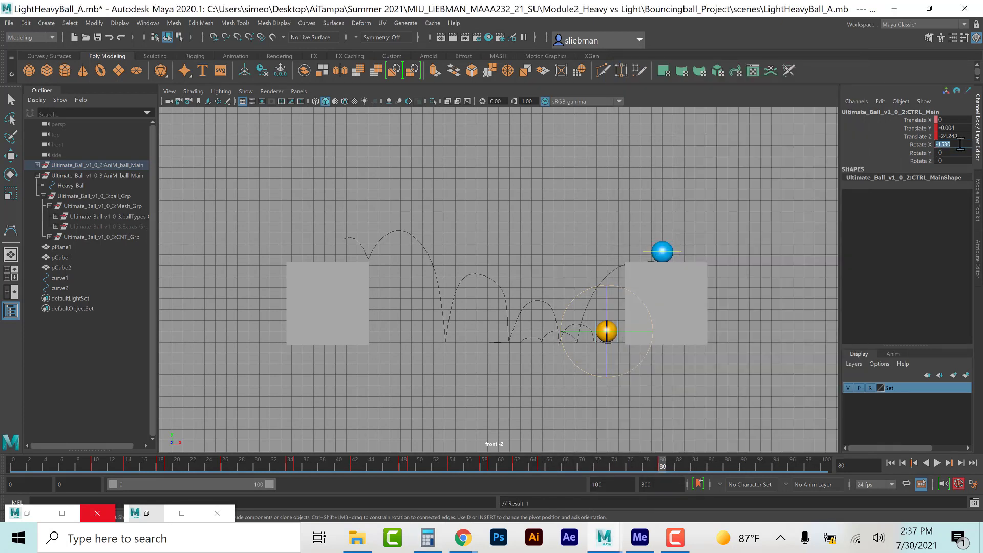
pyautogui.write('-')
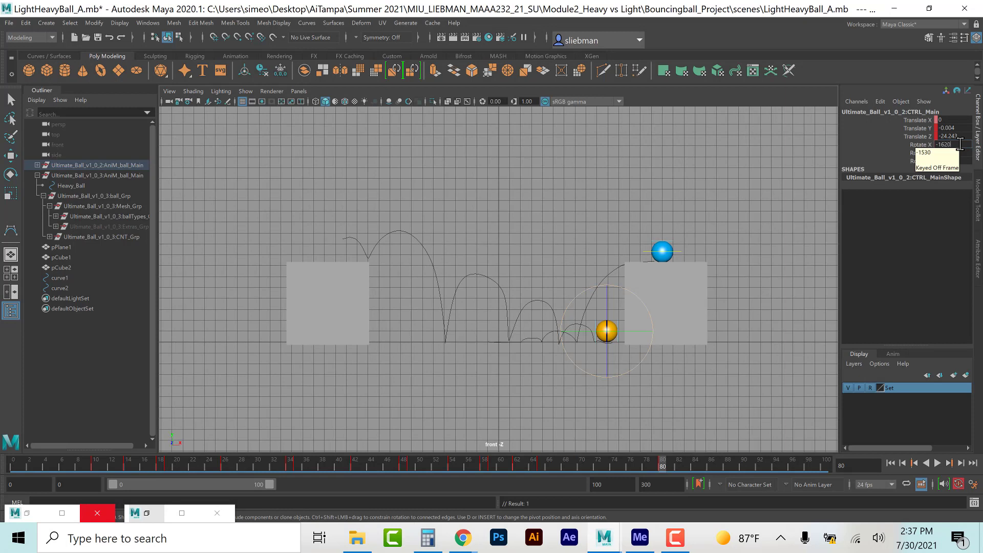
pyautogui.press('Return')
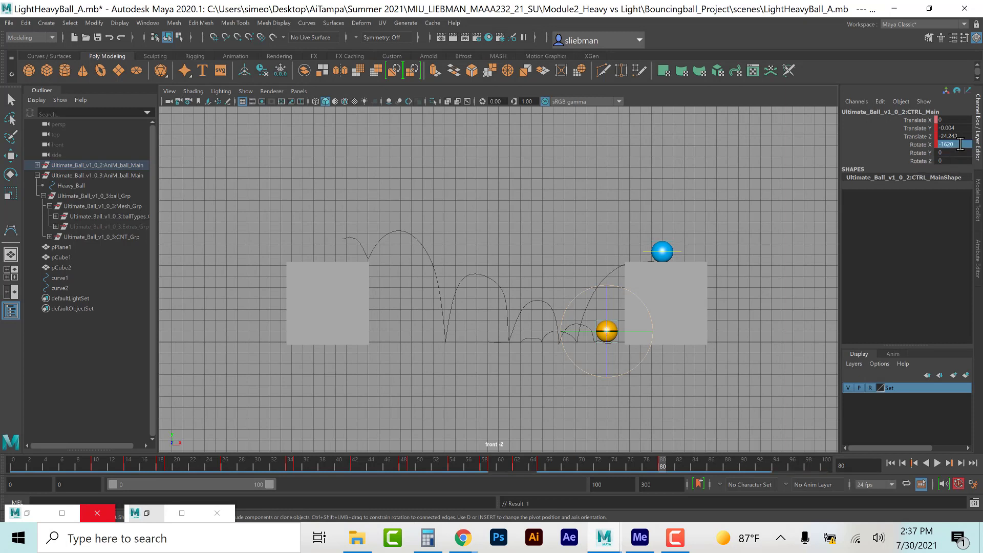
# Step: Play the animation from the start to check how the yellow ball rotates along its bounce path
pyautogui.click(891, 464)
pyautogui.click(938, 463)
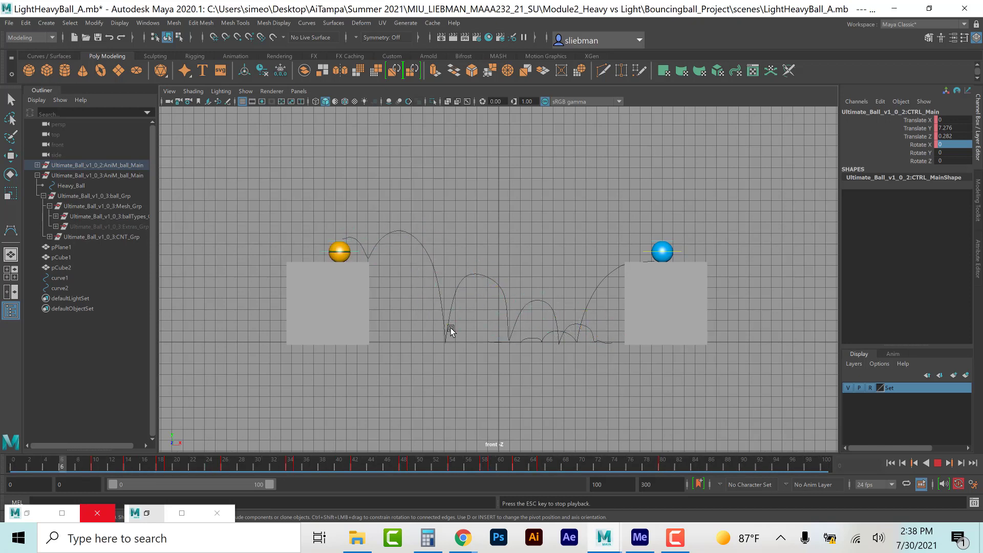
pyautogui.click(938, 463)
# Step: At frame 0, close in on the yellow ball, switch to wireframe display, and select its top control followed by its bottom control
pyautogui.click(891, 463)
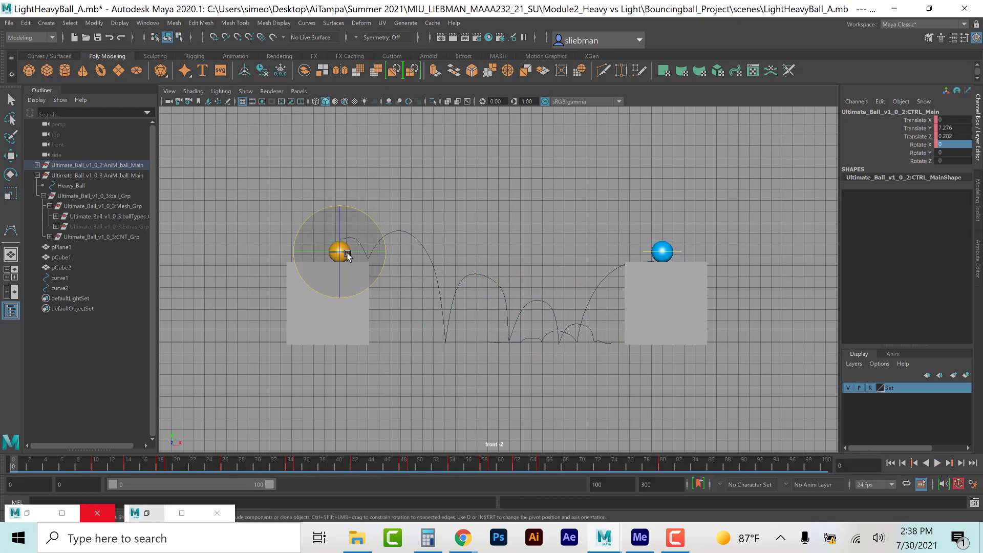
pyautogui.click(262, 211)
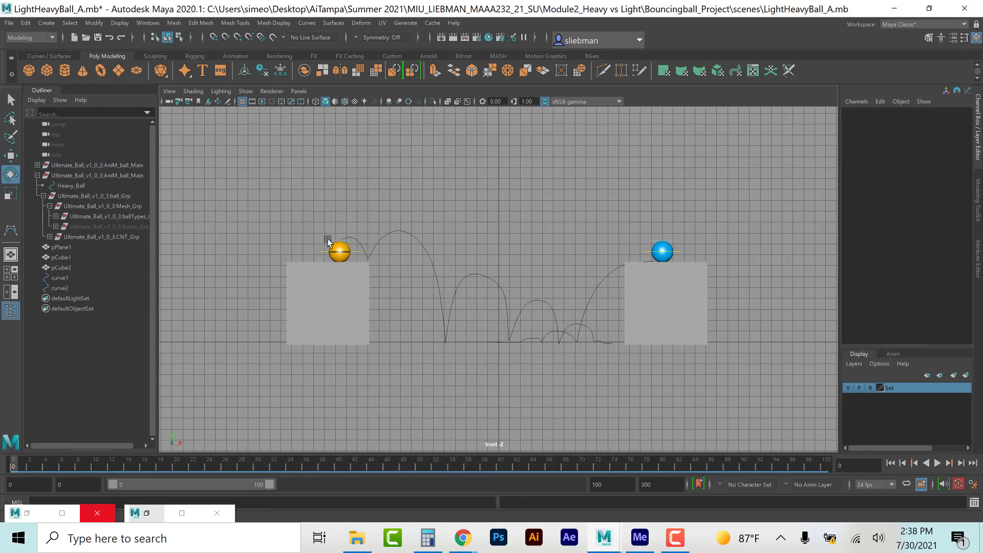
pyautogui.click(329, 243)
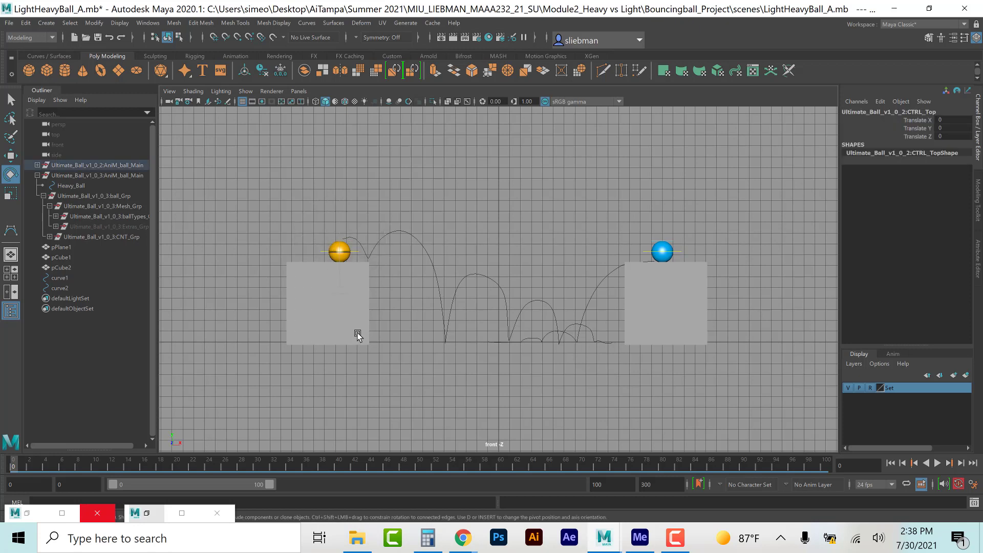
pyautogui.press('w')
pyautogui.press('f')
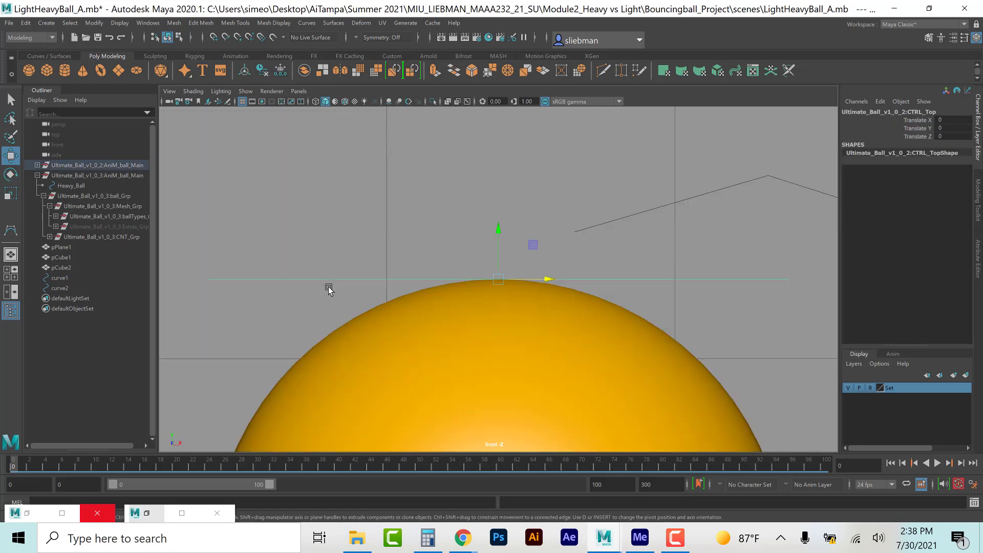
pyautogui.scroll(-6, 338, 285)
pyautogui.scroll(1, 475, 328)
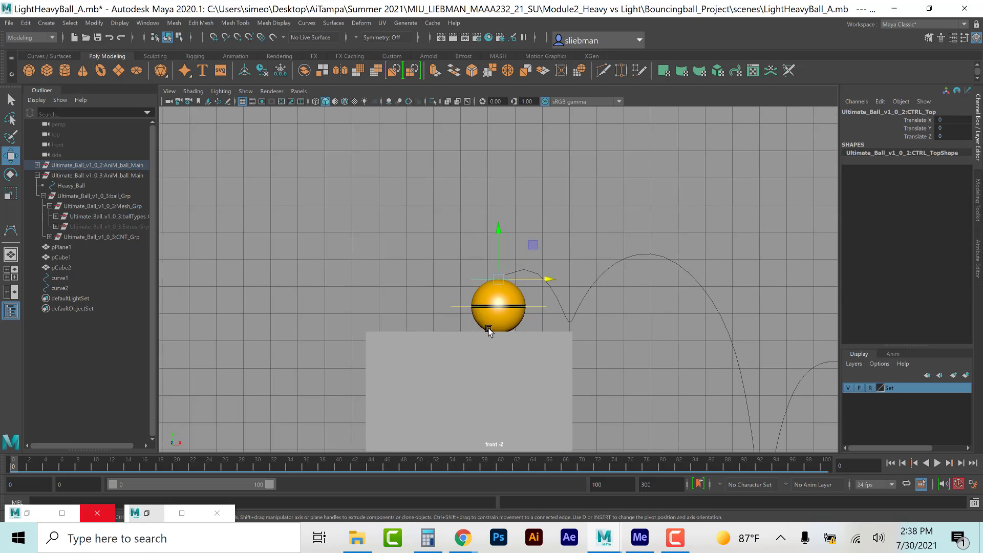
pyautogui.press('4')
pyautogui.click(478, 334)
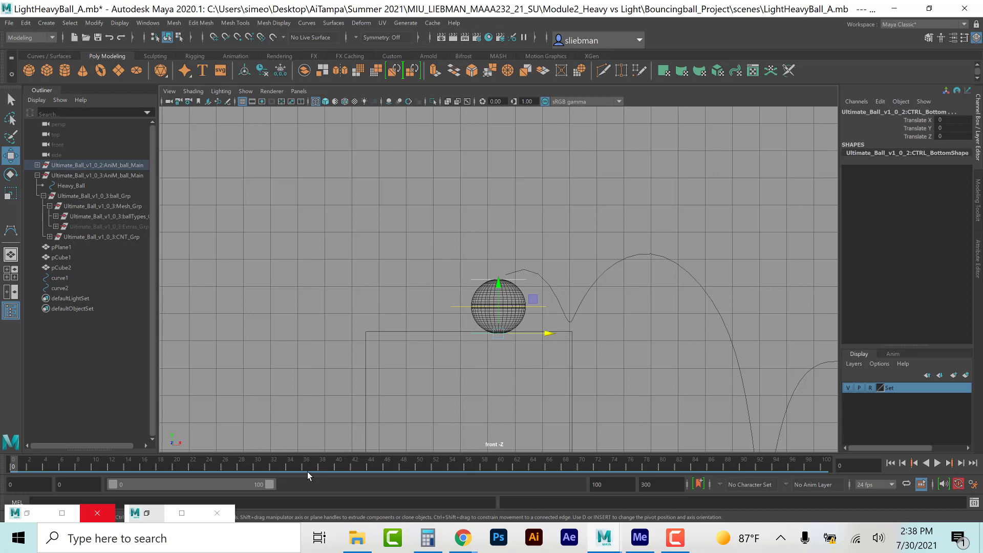
# Step: Extend the playback range to frame 299, select the ball's main control, and restore the range end to frame 100
pyautogui.moveTo(271, 485); pyautogui.dragTo(556, 486)
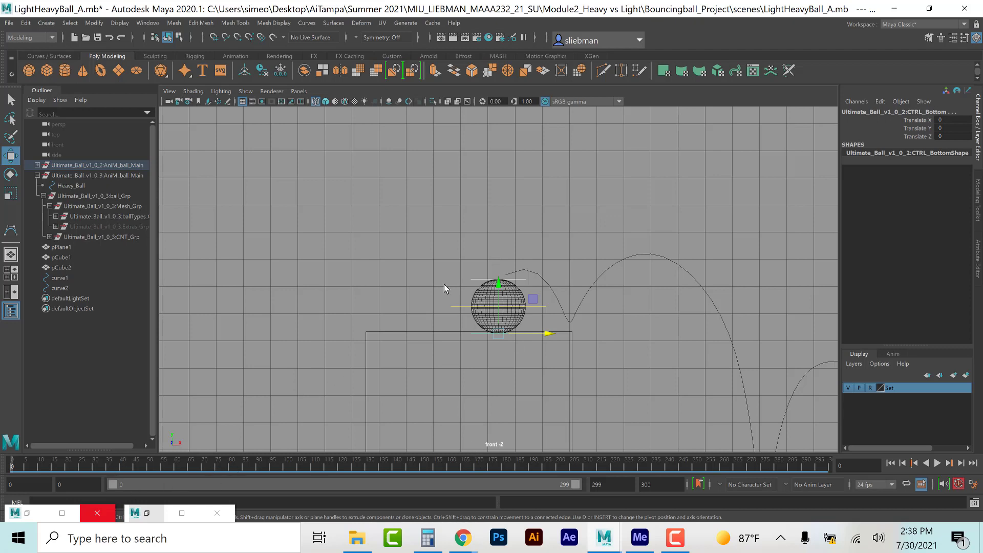
pyautogui.click(457, 308)
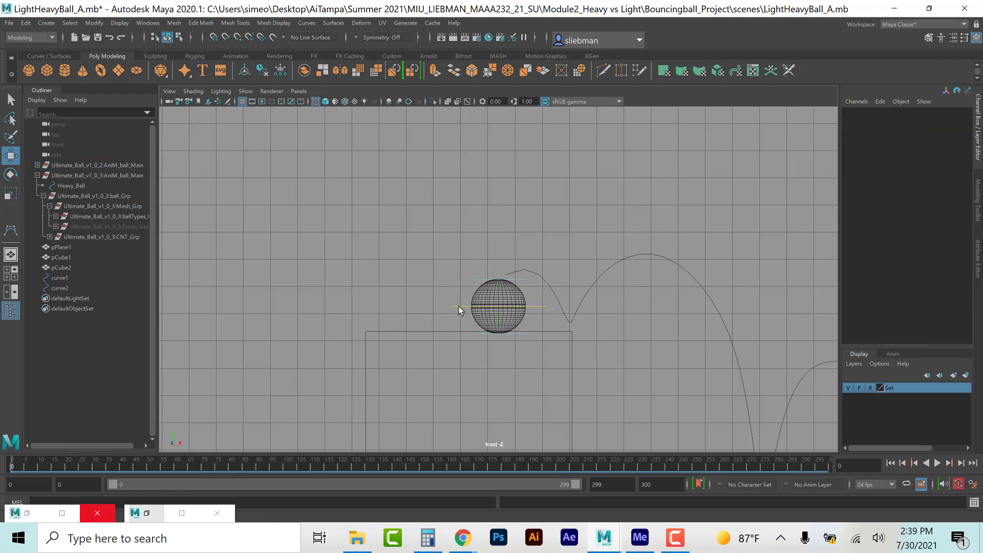
pyautogui.click(459, 307)
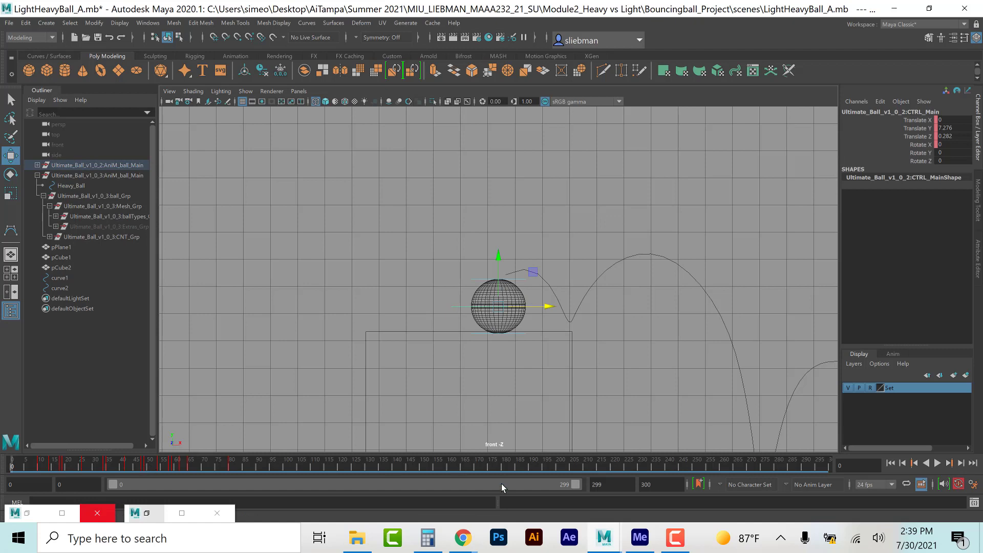
pyautogui.click(611, 484)
pyautogui.moveTo(235, 466); pyautogui.dragTo(284, 471)
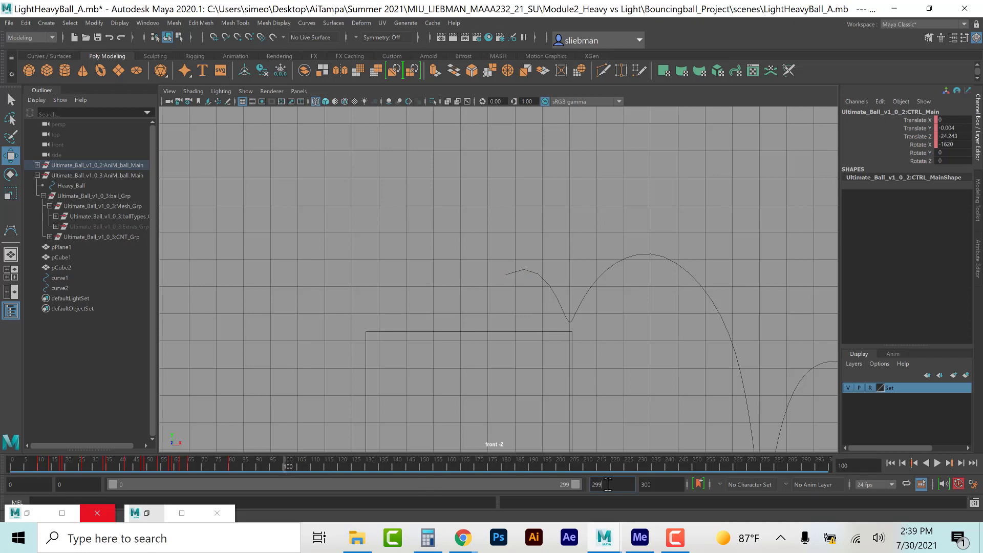
pyautogui.write('00')
pyautogui.press('Return')
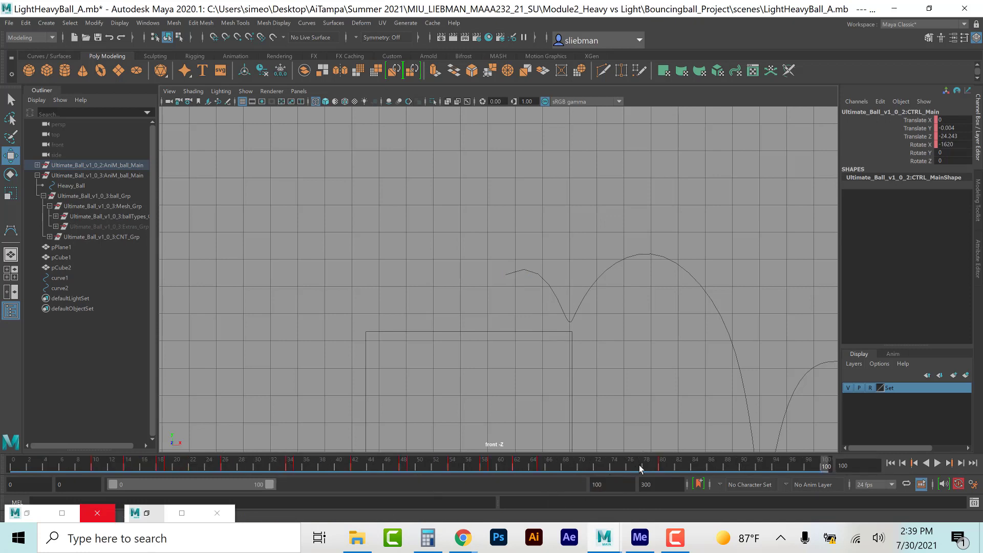
# Step: Check the yellow ball's position at the main control's contact keys on frames 10, 18 and 34
pyautogui.click(93, 468)
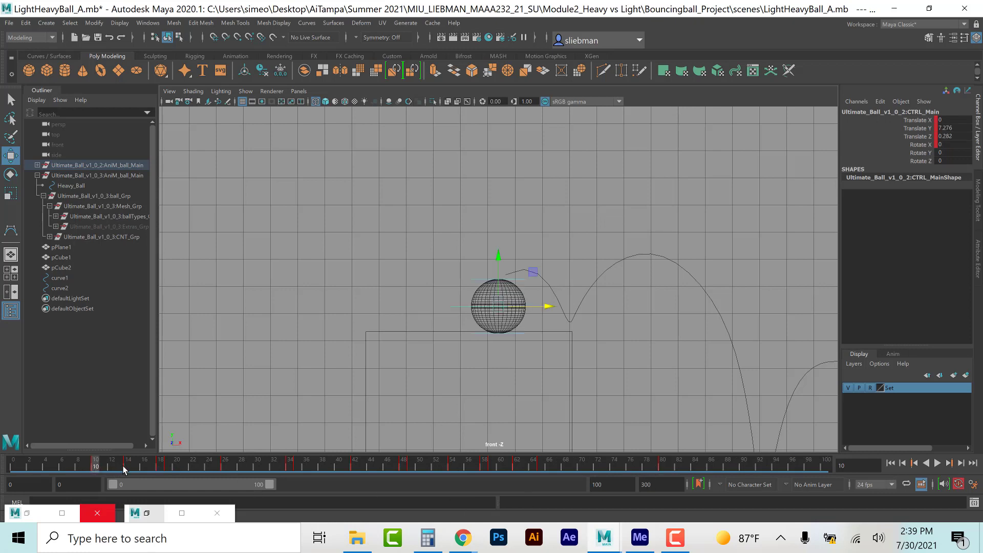
pyautogui.click(159, 466)
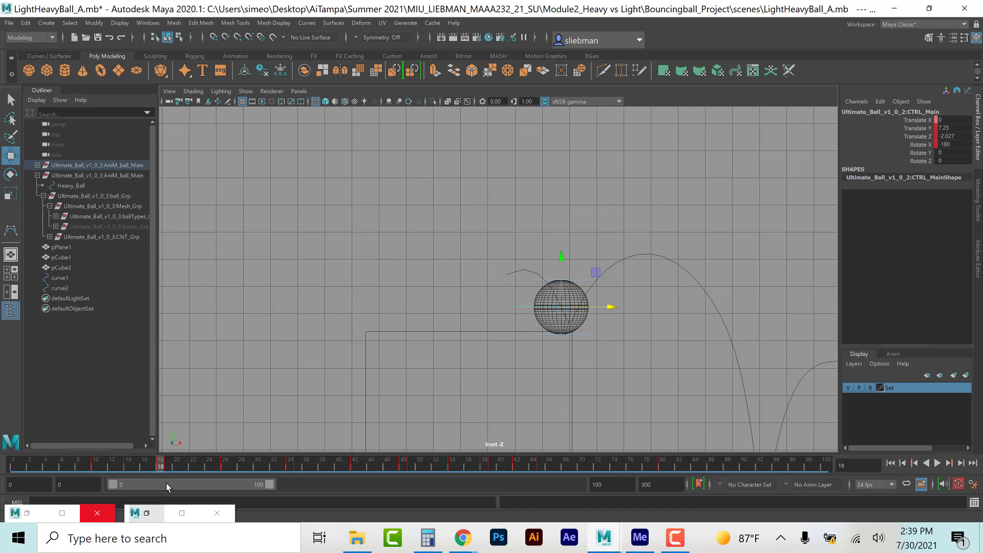
pyautogui.click(290, 466)
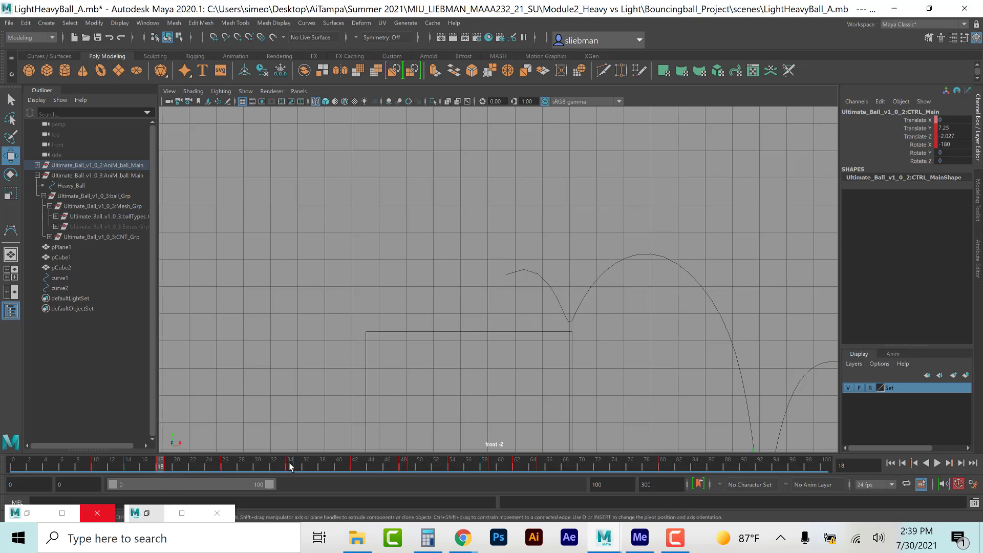
# Step: Key only Translate Y of the yellow ball's bottom control at frame 10
pyautogui.click(96, 466)
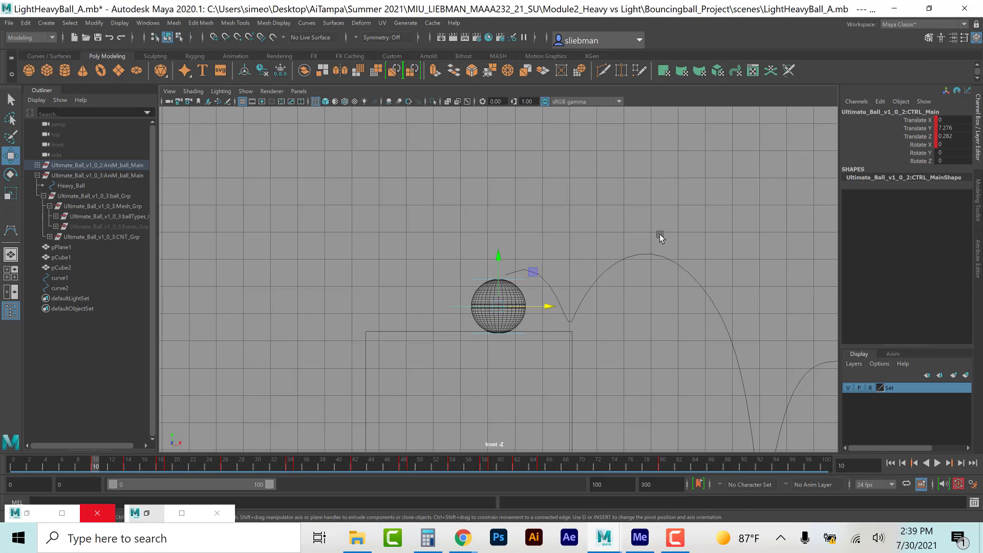
pyautogui.click(476, 277)
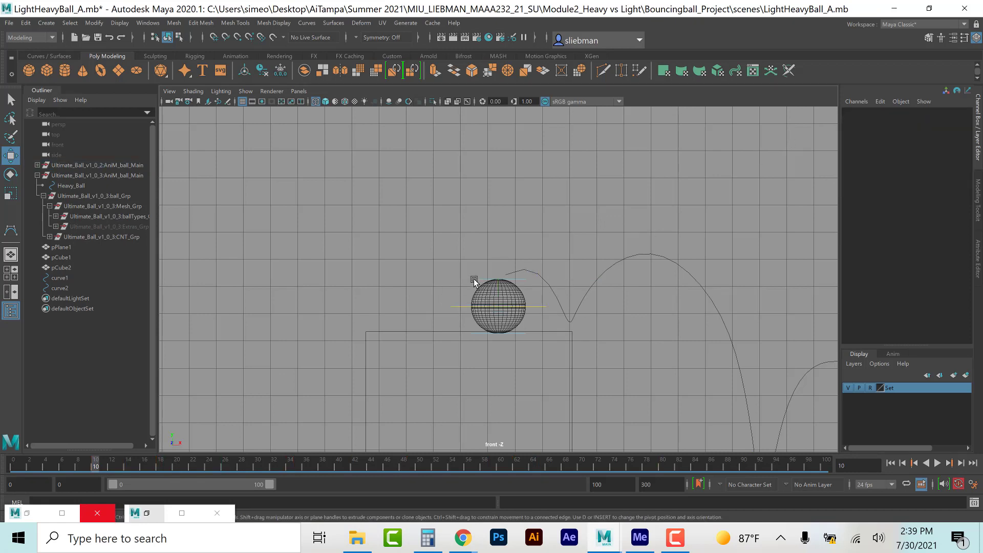
pyautogui.click(475, 279)
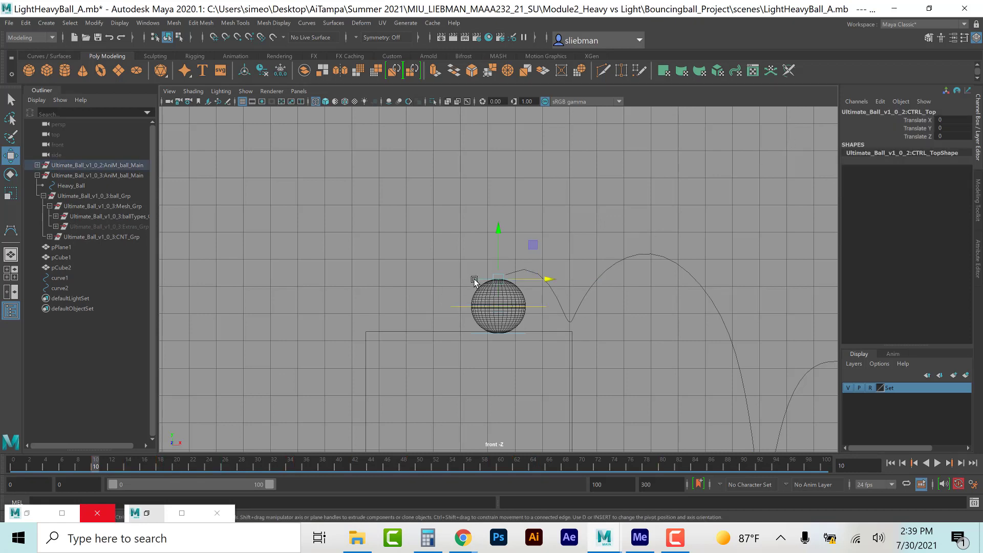
pyautogui.click(477, 335)
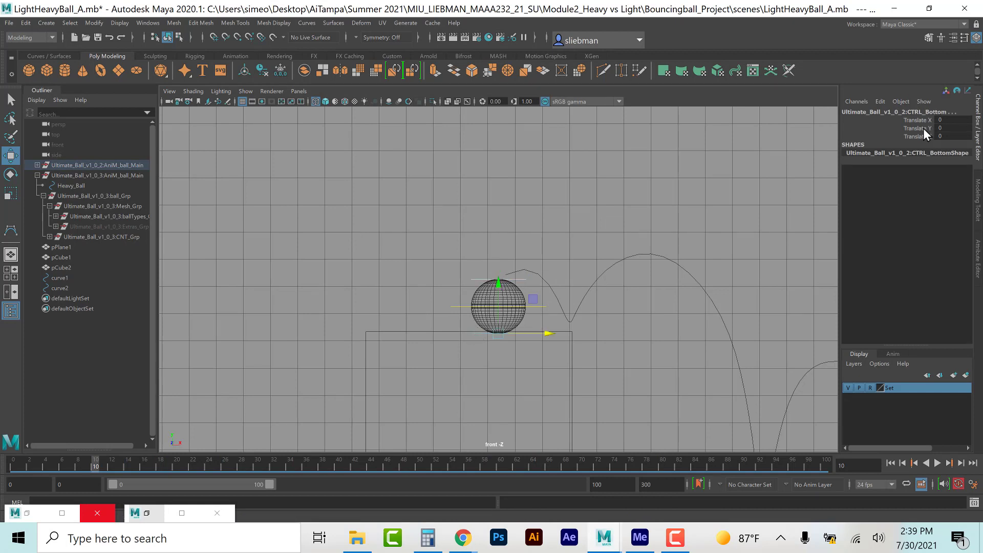
pyautogui.moveTo(922, 119); pyautogui.dragTo(920, 133)
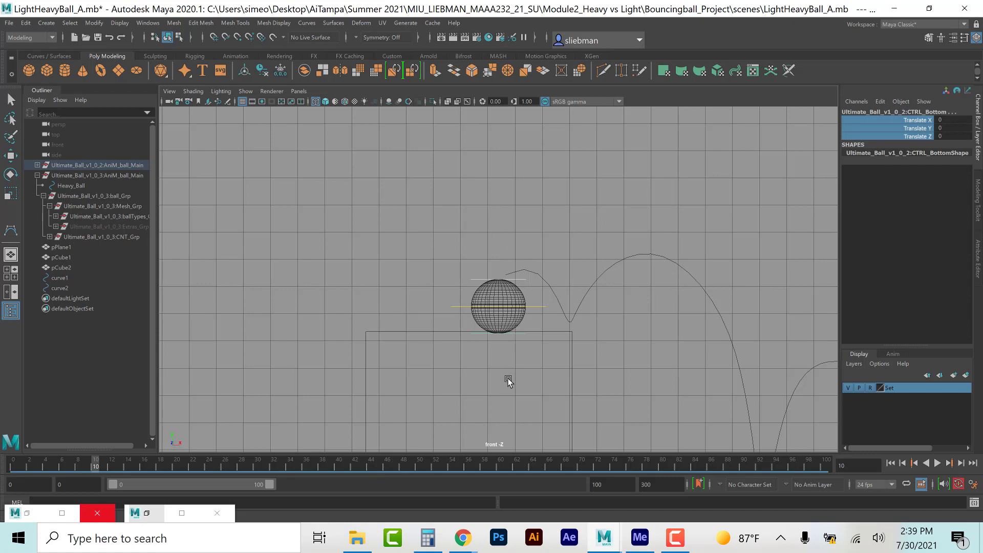
pyautogui.click(924, 129)
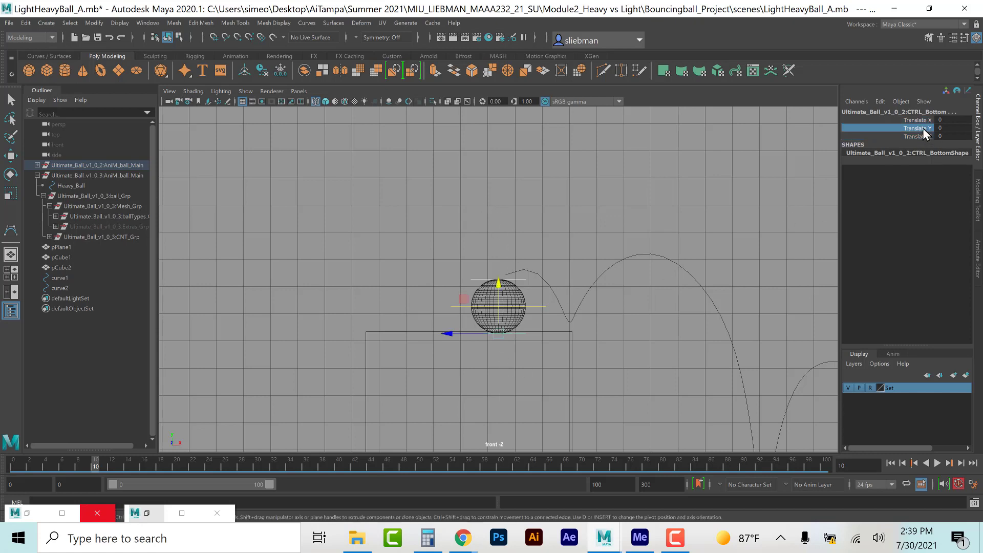
pyautogui.rightClick(923, 128)
pyautogui.click(897, 148)
pyautogui.click(483, 358)
pyautogui.click(521, 335)
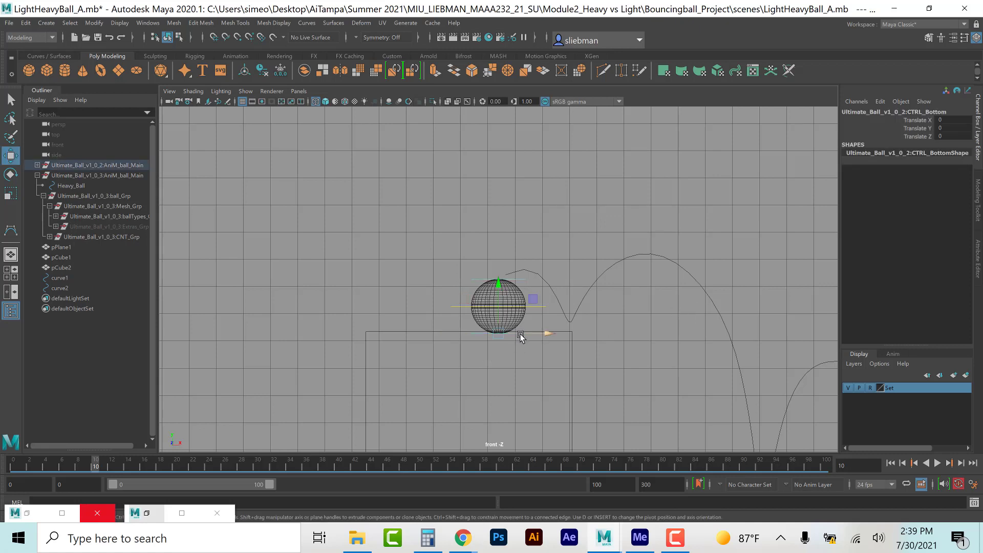
pyautogui.click(914, 129)
pyautogui.rightClick(914, 130)
pyautogui.click(906, 144)
# Step: Key only Translate Y of the yellow ball's top control at frame 10
pyautogui.click(475, 281)
pyautogui.rightClick(921, 126)
pyautogui.click(912, 142)
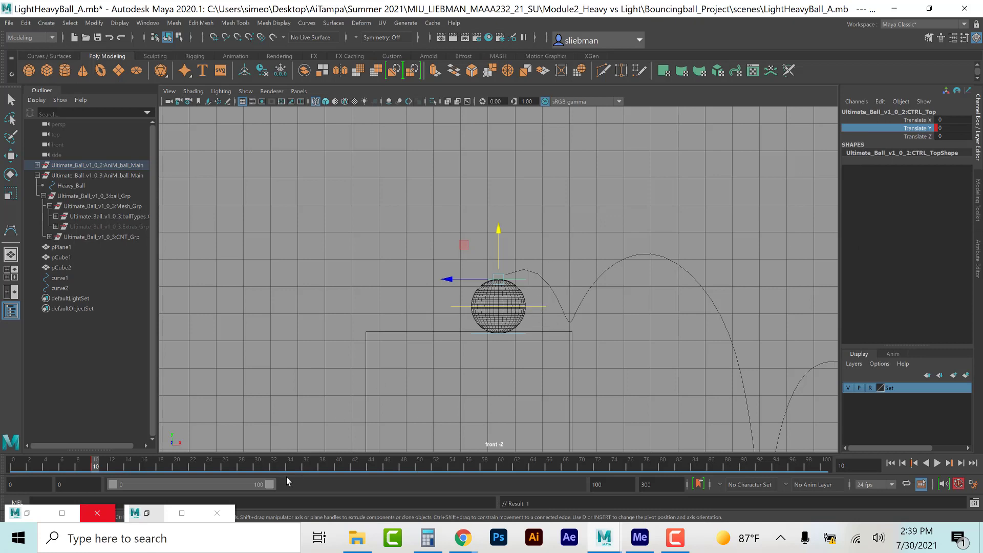
# Step: Stretch the ball at frame 11 by pulling its top control up to a Translate Y of about 0.103
pyautogui.hotkey('alt', 'v')
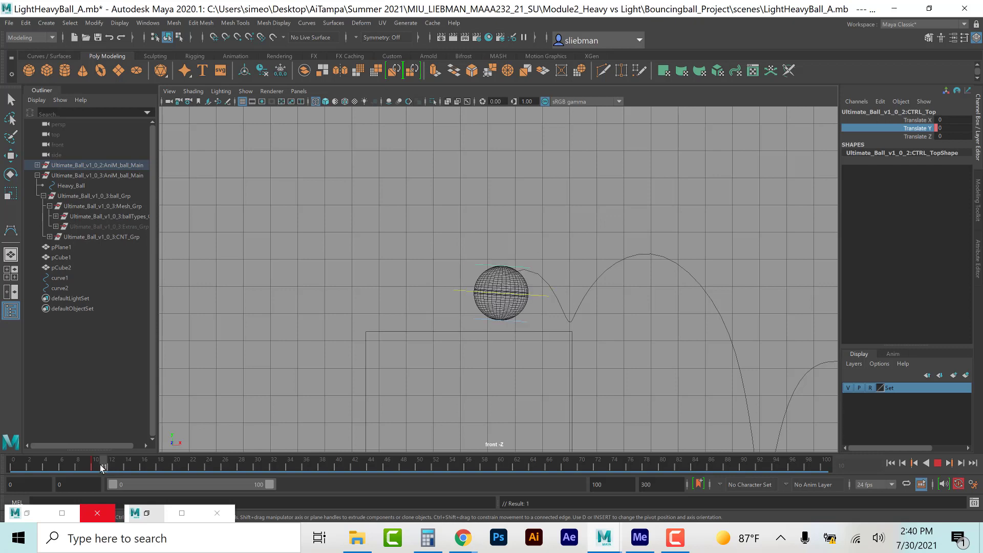
pyautogui.click(102, 465)
pyautogui.click(528, 284)
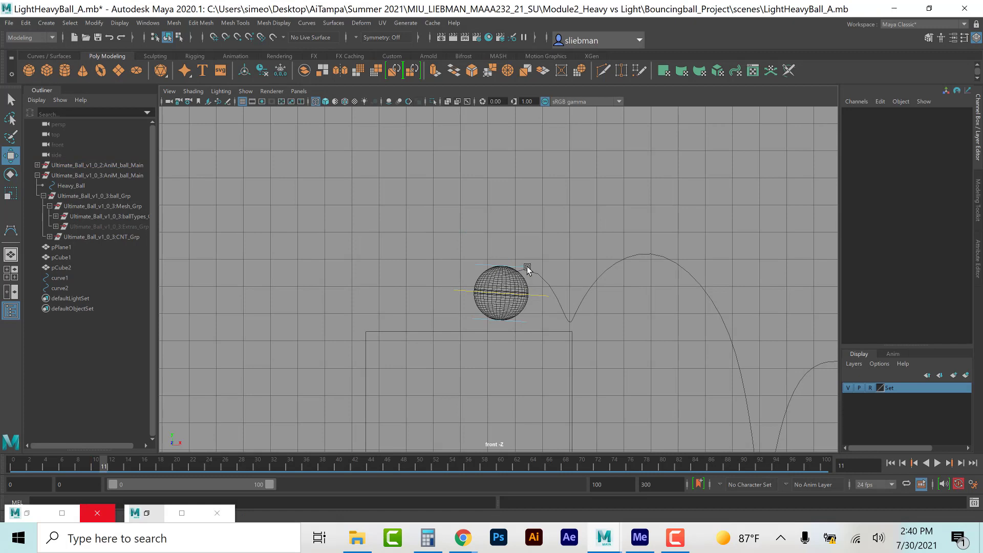
pyautogui.click(527, 268)
pyautogui.moveTo(502, 217); pyautogui.dragTo(503, 217)
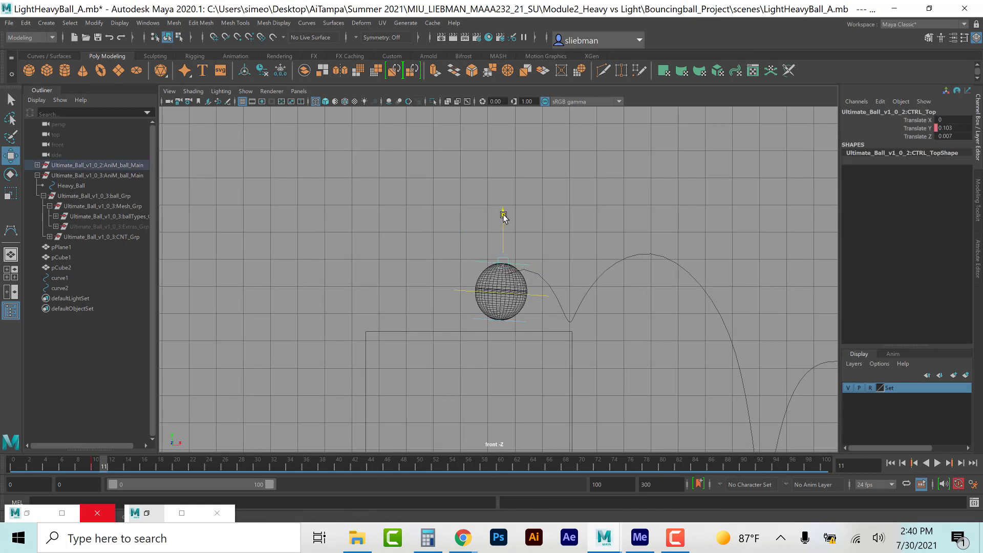
# Step: Set the top control's Translate Y and Translate Z to 0 at frame 14
pyautogui.click(113, 462)
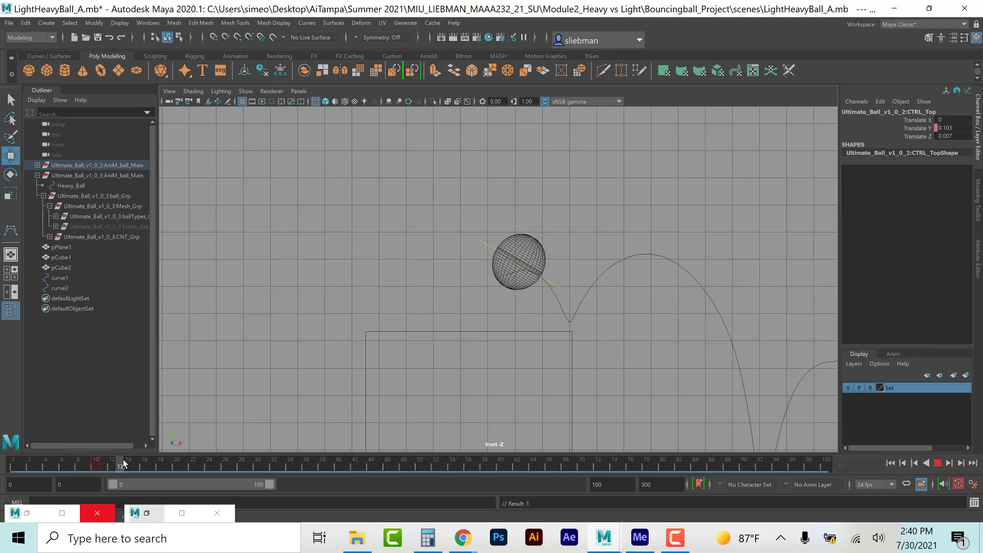
pyautogui.press('Escape')
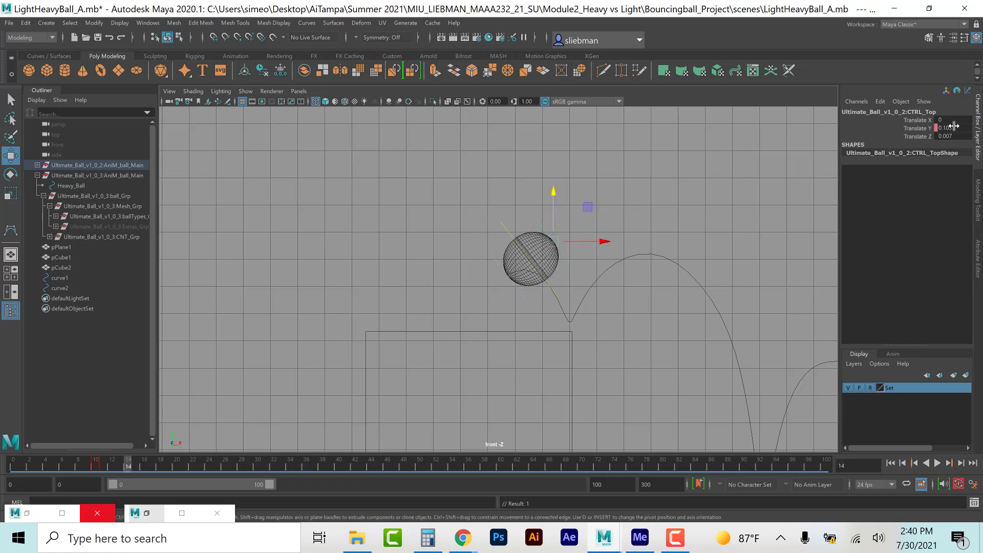
pyautogui.doubleClick(952, 128)
pyautogui.write('0')
pyautogui.press('Tab')
pyautogui.write('0')
pyautogui.press('Return')
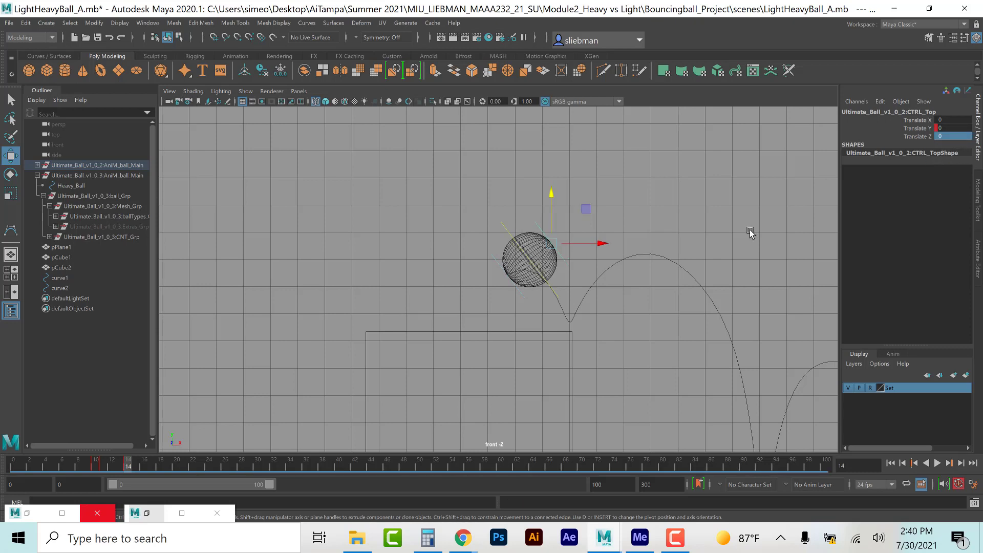
# Step: Key the top control's Translate Y at frame 18, and move the control to about -0.112 in Translate Y at frame 19
pyautogui.moveTo(127, 468); pyautogui.dragTo(160, 478)
pyautogui.click(926, 127)
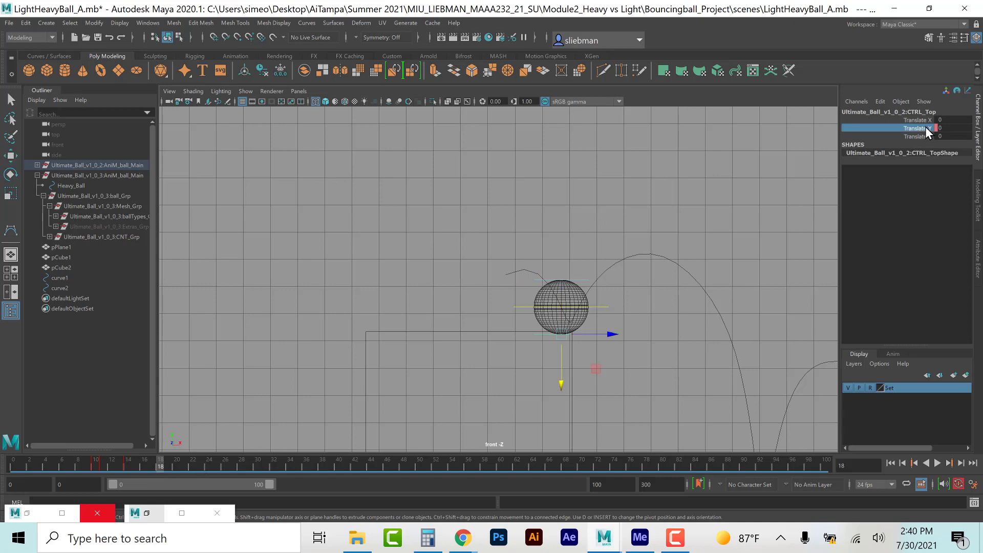
pyautogui.rightClick(924, 128)
pyautogui.click(912, 146)
pyautogui.click(960, 464)
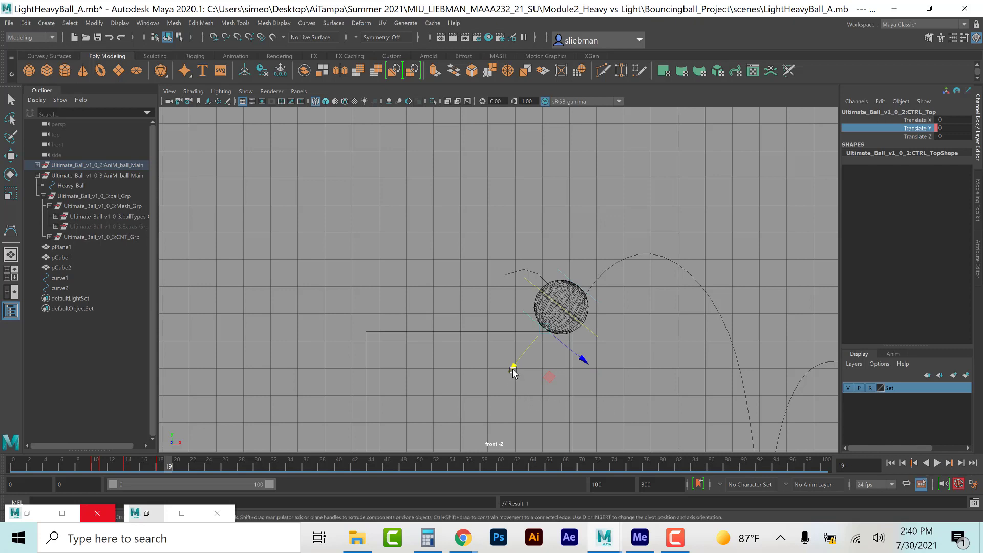
pyautogui.moveTo(512, 367); pyautogui.dragTo(513, 366)
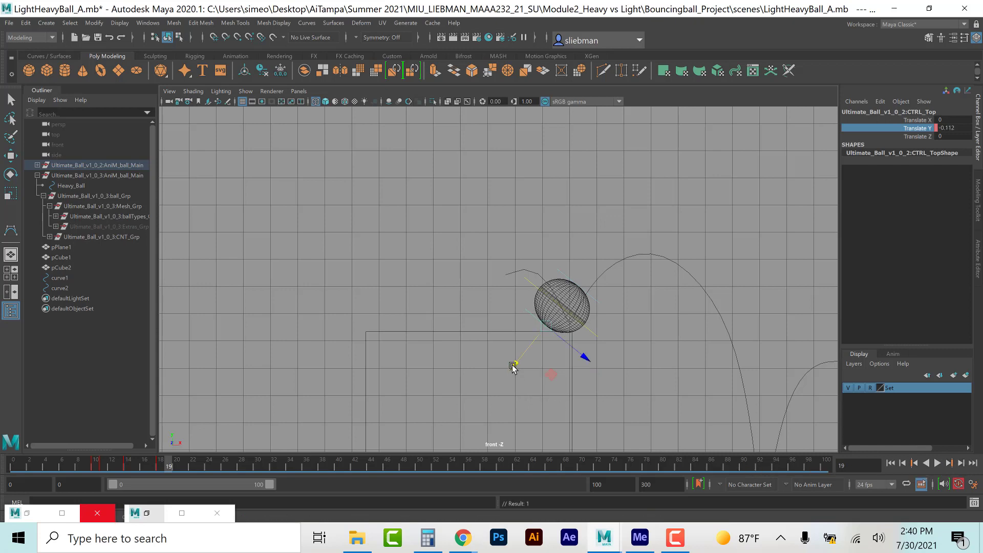
# Step: Set the top control's Translate Y to 0 at frame 22
pyautogui.moveTo(169, 464); pyautogui.dragTo(193, 464)
pyautogui.doubleClick(953, 128)
pyautogui.write('0')
pyautogui.press('Return')
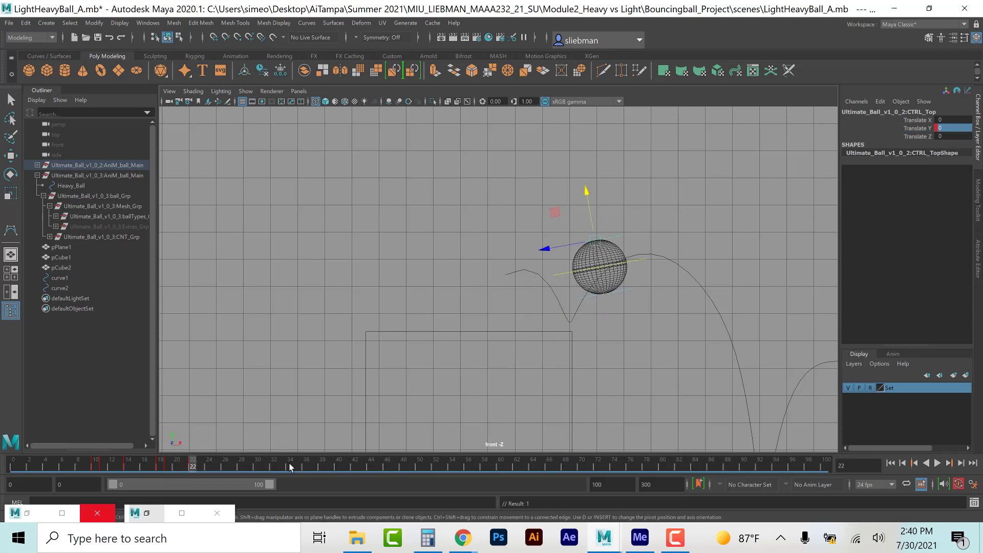
# Step: Key the top control's Translate Y at frame 34, and squash the ball to about -0.341 in Translate Y at frame 35
pyautogui.moveTo(193, 469); pyautogui.dragTo(273, 471)
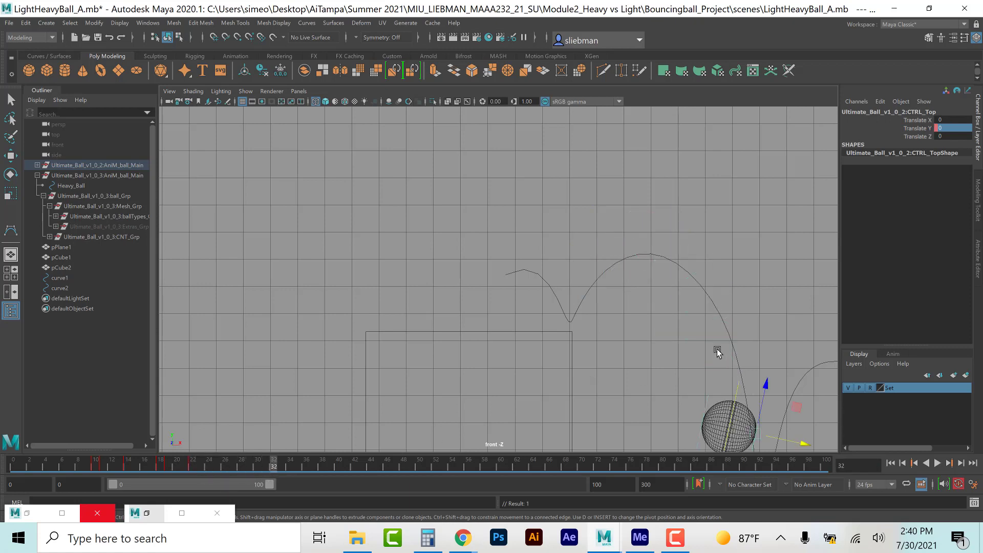
pyautogui.scroll(-1, 715, 340)
pyautogui.keyDown('alt'); pyautogui.moveTo(714, 339); pyautogui.dragTo(519, 281, button='middle'); pyautogui.keyUp('alt')
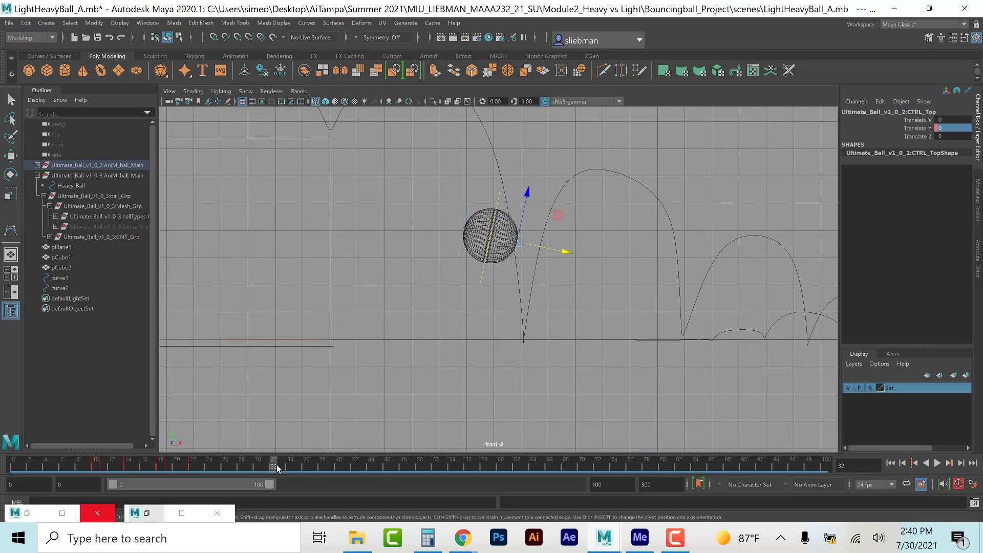
pyautogui.moveTo(277, 465); pyautogui.dragTo(283, 468)
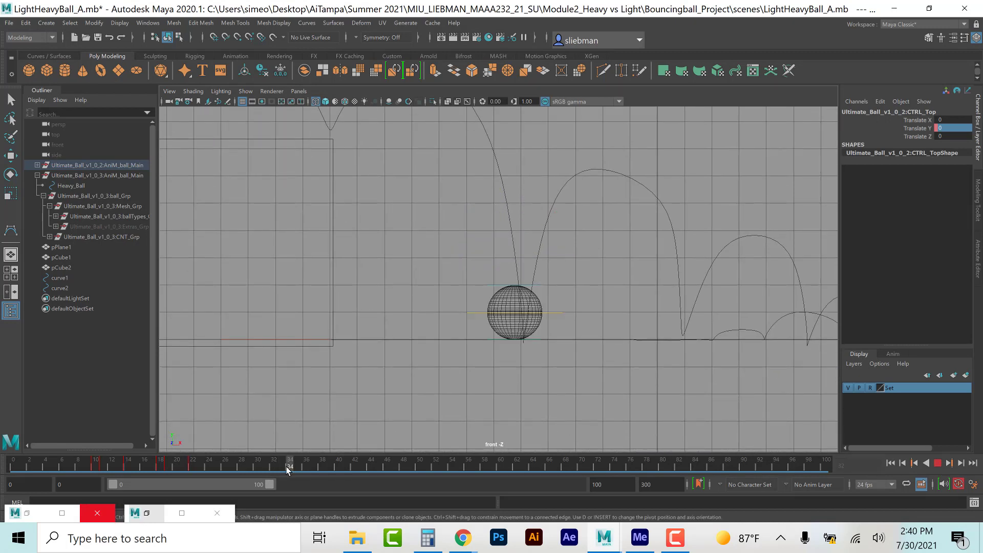
pyautogui.click(924, 129)
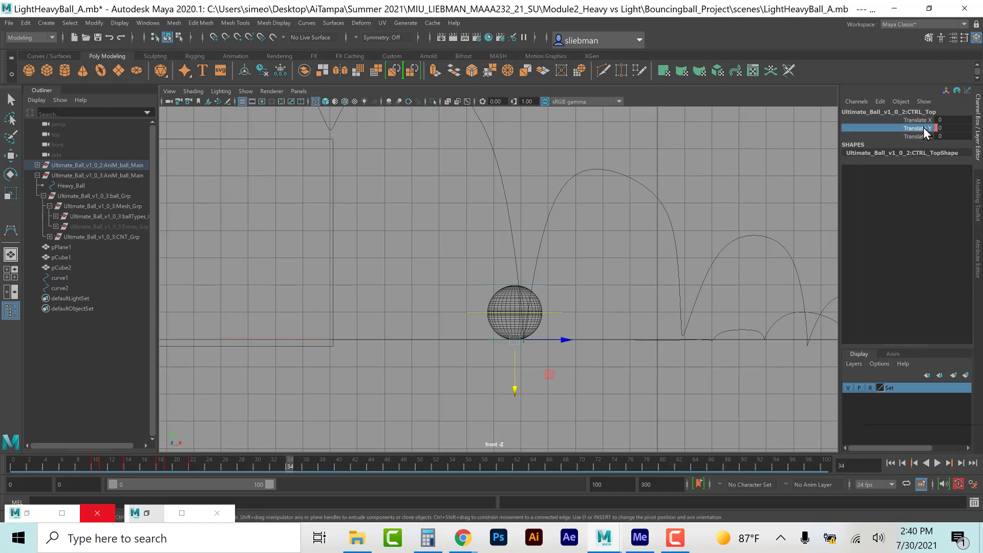
pyautogui.rightClick(924, 127)
pyautogui.click(909, 148)
pyautogui.click(296, 470)
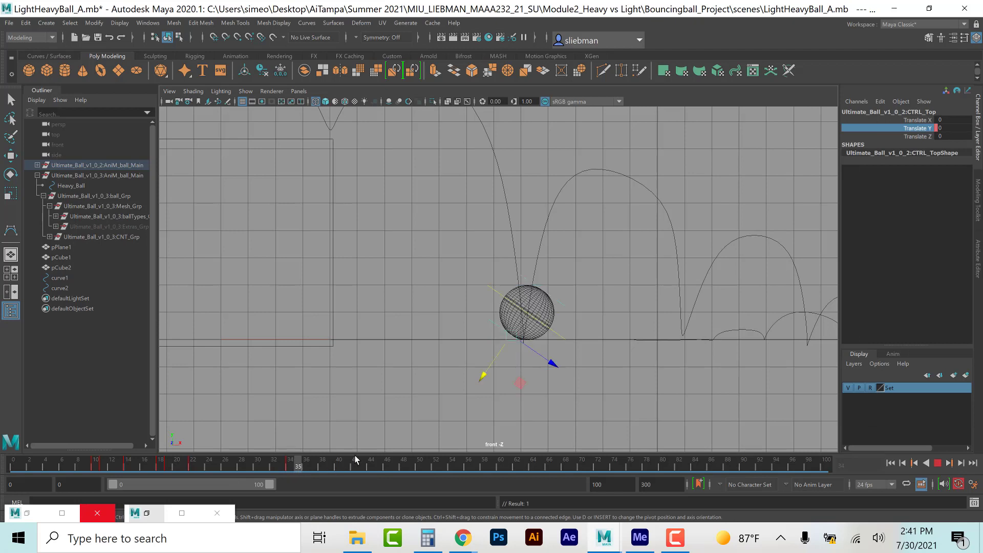
pyautogui.moveTo(482, 377); pyautogui.dragTo(489, 370)
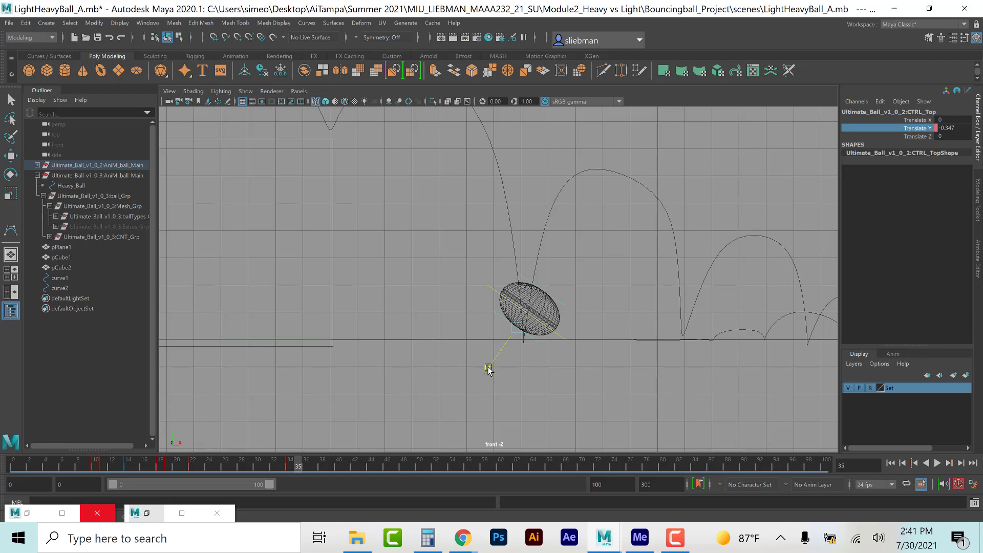
pyautogui.moveTo(489, 370); pyautogui.dragTo(489, 368)
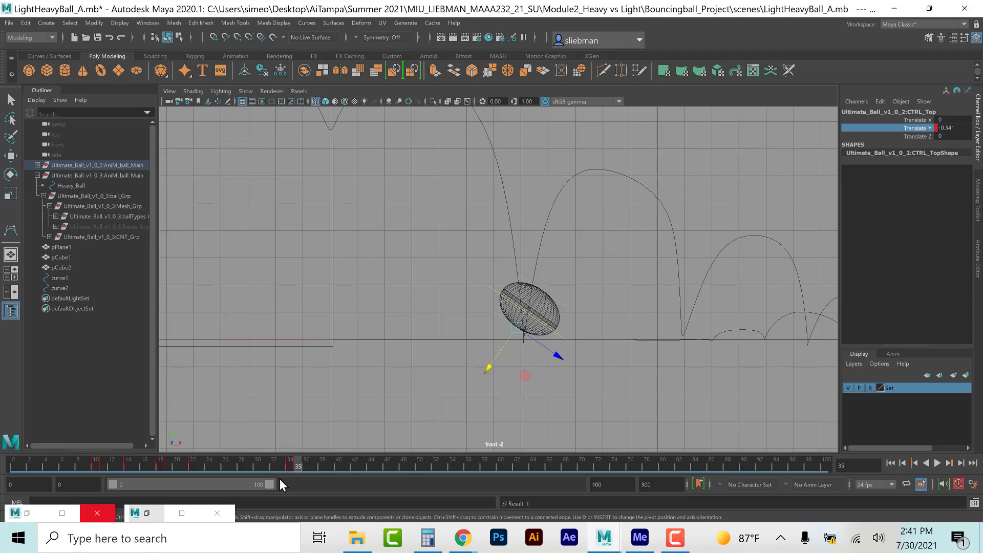
# Step: Set the top control's Translate Y to 0 at frame 36
pyautogui.moveTo(300, 465); pyautogui.dragTo(262, 465)
pyautogui.moveTo(302, 474)
pyautogui.mouseDown()
pyautogui.moveTo(332, 468)
pyautogui.moveTo(309, 469)
pyautogui.mouseUp()
pyautogui.click(952, 127)
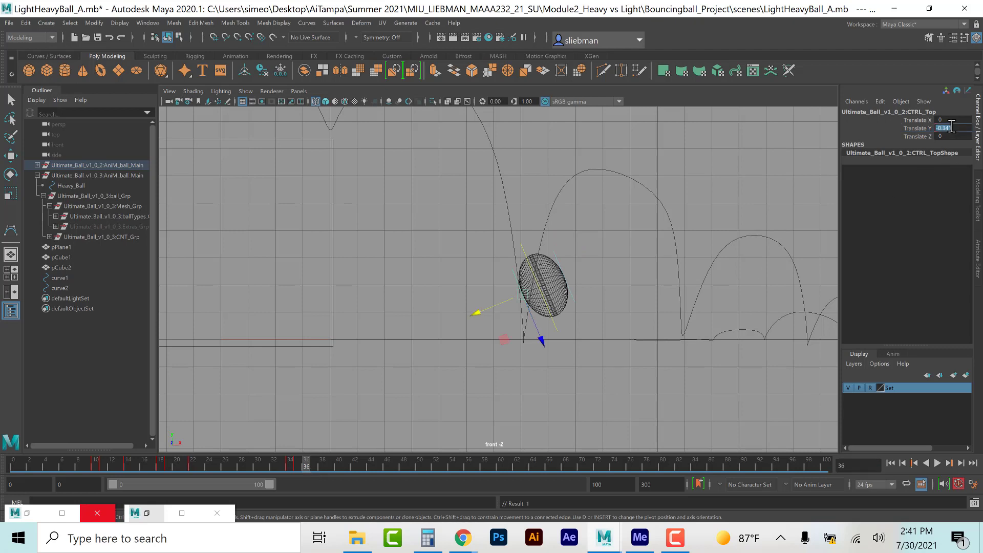
pyautogui.write('0')
pyautogui.press('Return')
# Step: Key the top control's Translate Y at frame 47, and squash the ball to about -0.469 in Translate Y at frame 48
pyautogui.moveTo(309, 463); pyautogui.dragTo(395, 477)
pyautogui.click(913, 128)
pyautogui.rightClick(919, 127)
pyautogui.click(914, 143)
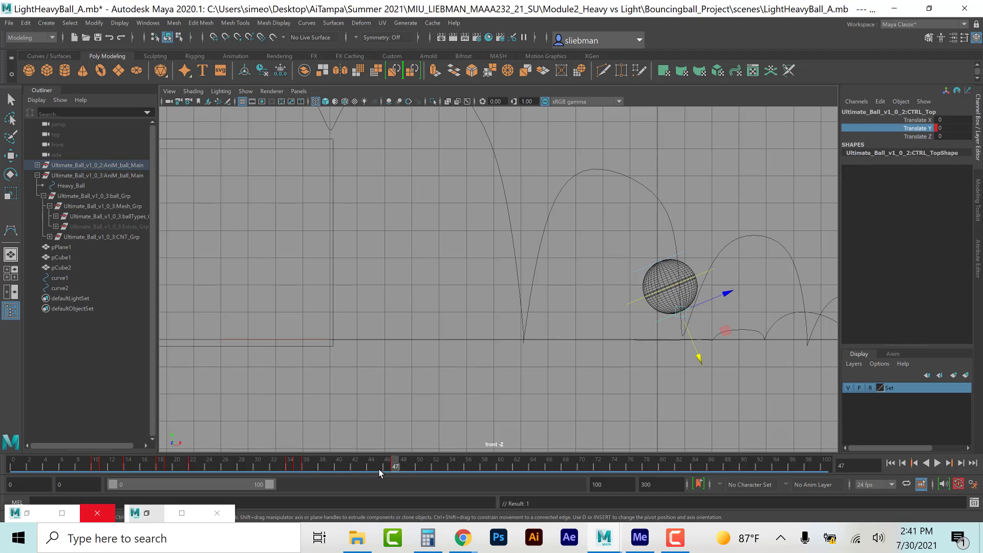
pyautogui.hotkey('alt', 'v')
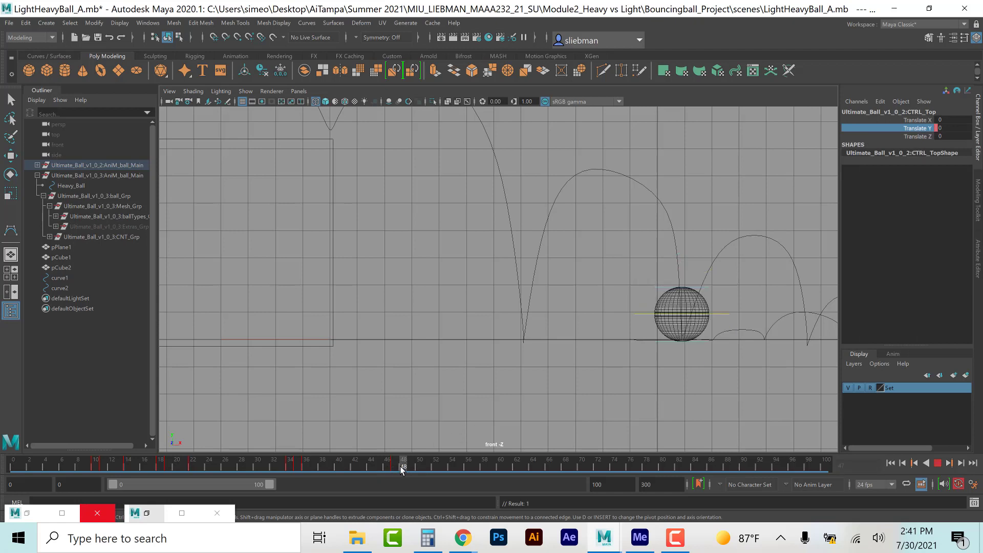
pyautogui.hotkey('alt', 'v')
pyautogui.moveTo(681, 389); pyautogui.dragTo(681, 377)
pyautogui.press('s')
# Step: Set the top control's Translate Y to 0 at frame 49
pyautogui.hotkey('alt', 'v')
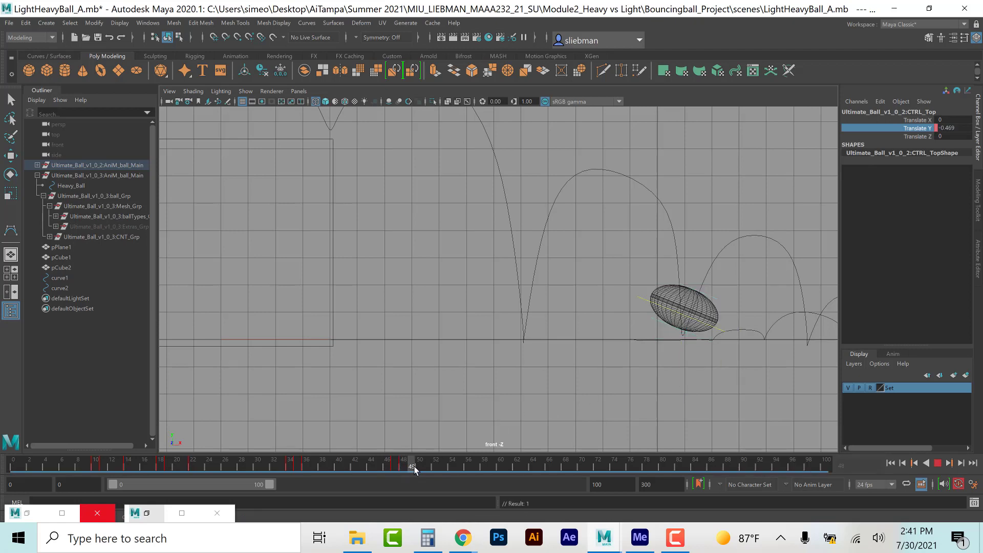
pyautogui.click(415, 470)
pyautogui.doubleClick(948, 128)
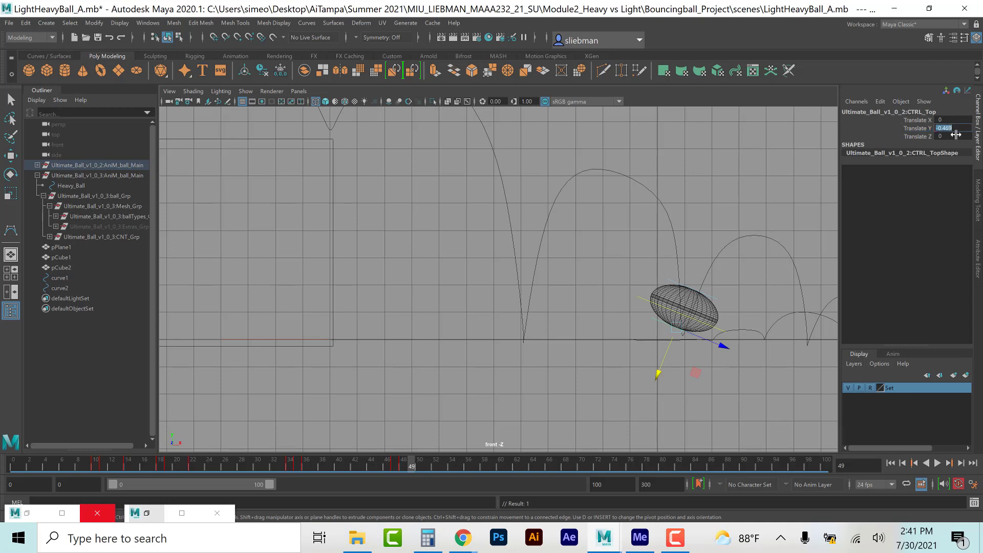
pyautogui.write('0')
pyautogui.press('Return')
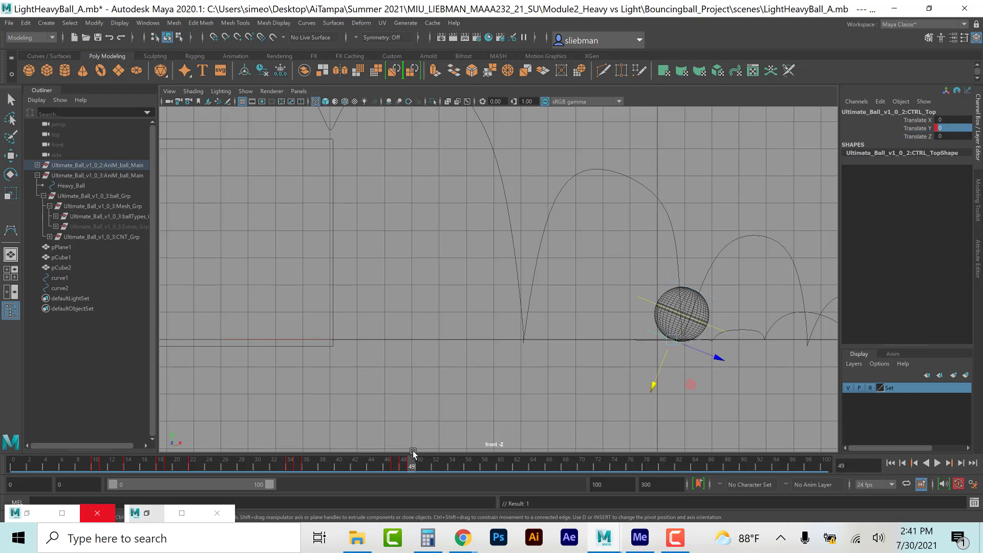
# Step: Lower the ball's main control to a Translate Y of about -0.483 at frame 48 so the squashed ball meets the ground
pyautogui.hotkey('alt', ',')
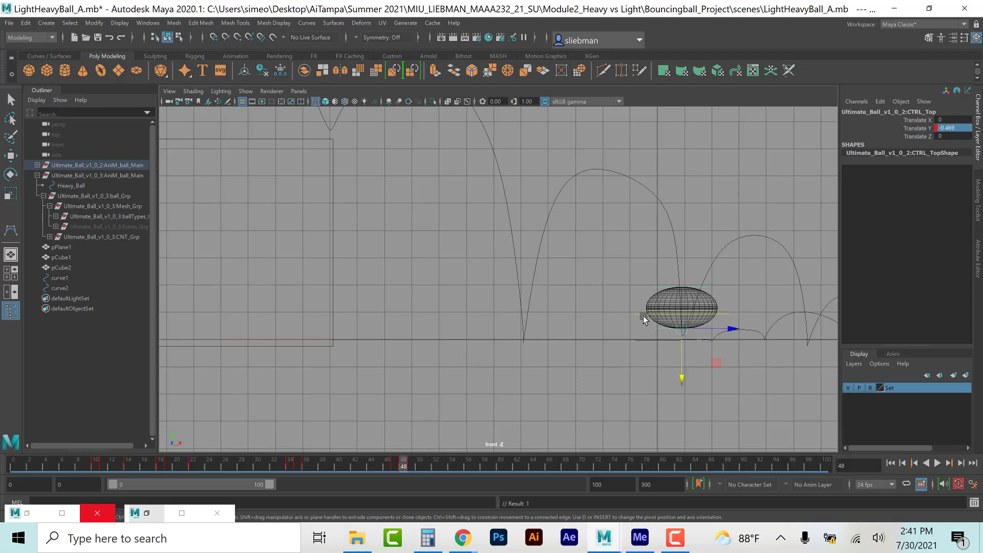
pyautogui.click(643, 317)
pyautogui.press('w')
pyautogui.moveTo(685, 271); pyautogui.dragTo(684, 282)
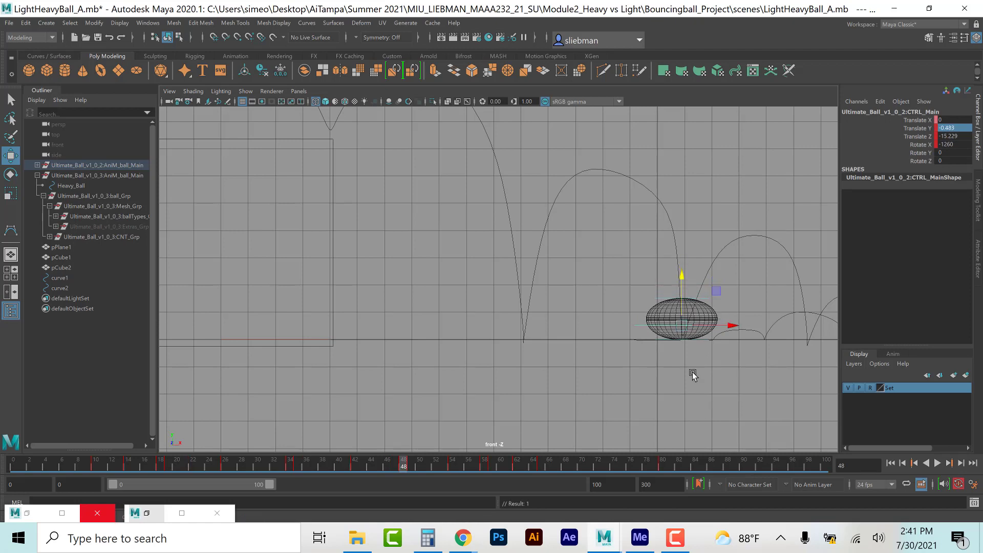
pyautogui.moveTo(395, 464); pyautogui.dragTo(290, 491)
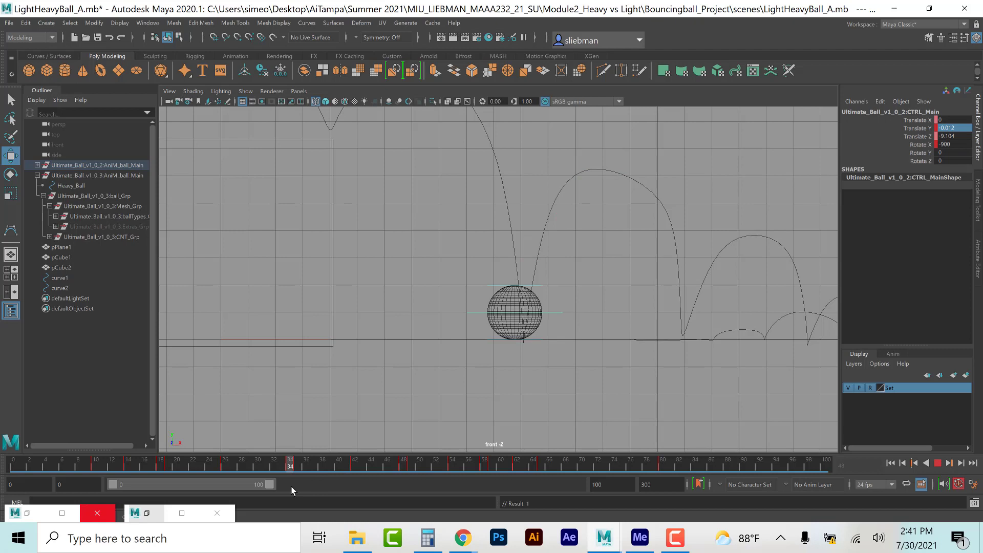
pyautogui.moveTo(295, 491); pyautogui.dragTo(308, 468)
pyautogui.rightClick(290, 468)
pyautogui.click(309, 275)
pyautogui.hotkey('ctrl', 'z')
pyautogui.hotkey('ctrl', 'z')
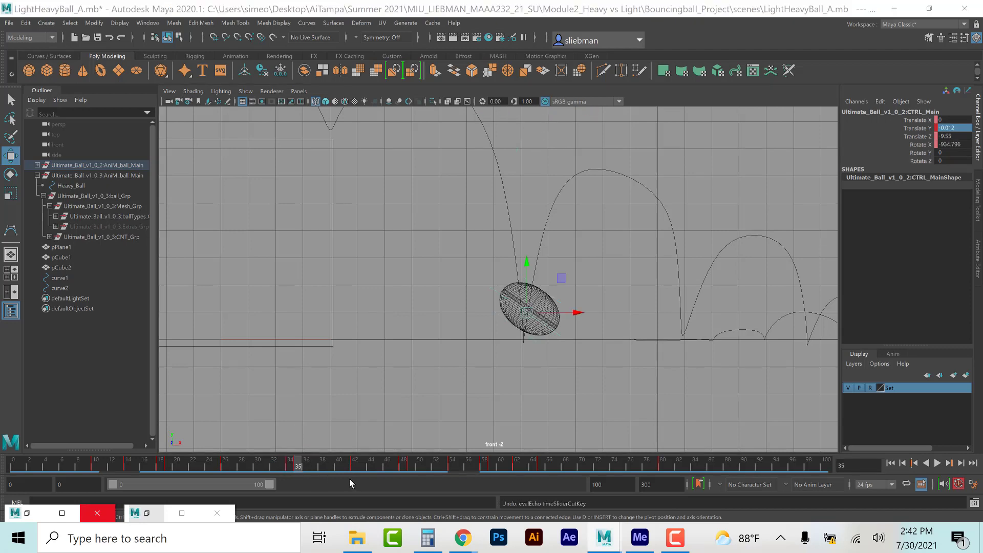
# Step: Key the top control's Translate Y at frame 33, and squash the ball to about -0.535 in Translate Y at frame 34
pyautogui.click(494, 310)
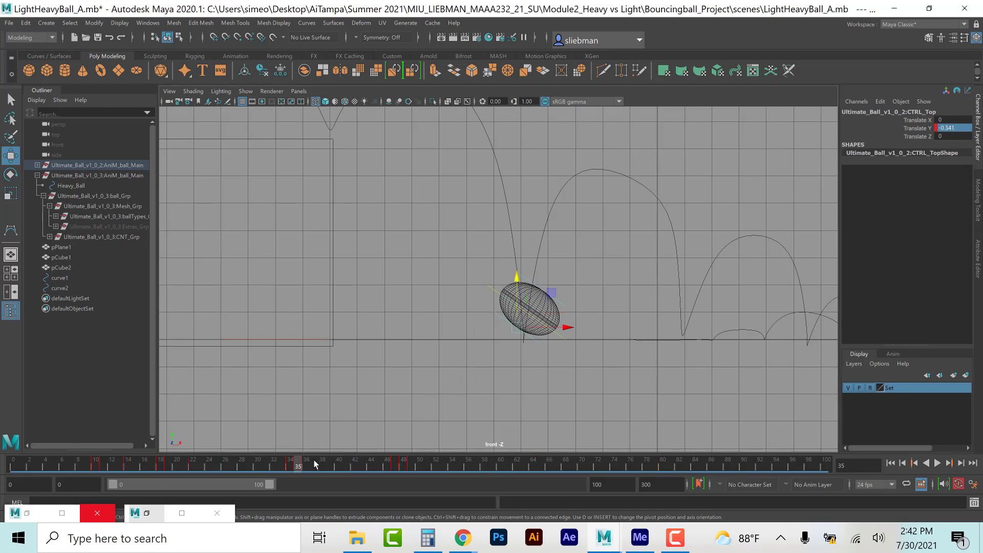
pyautogui.hotkey('alt', 'v')
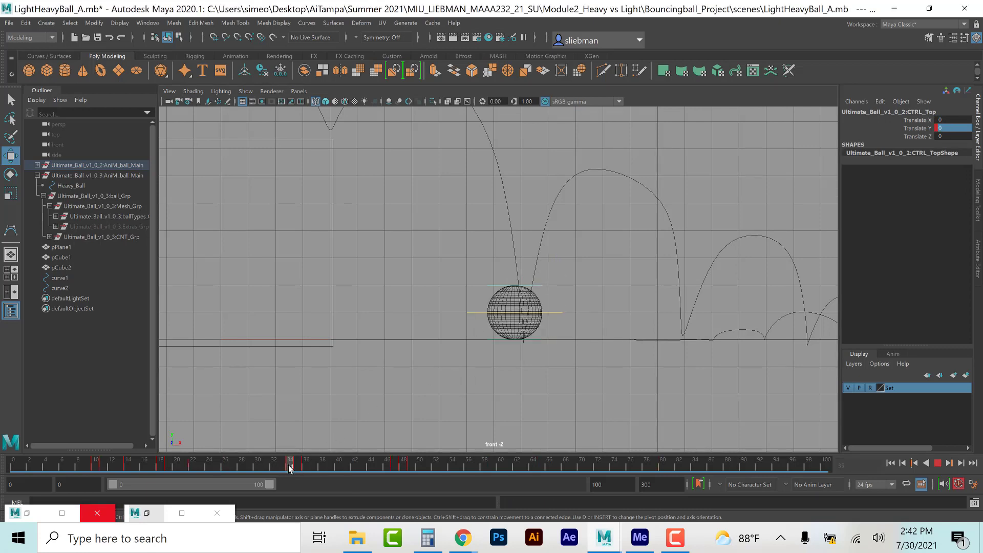
pyautogui.moveTo(285, 465); pyautogui.dragTo(283, 466)
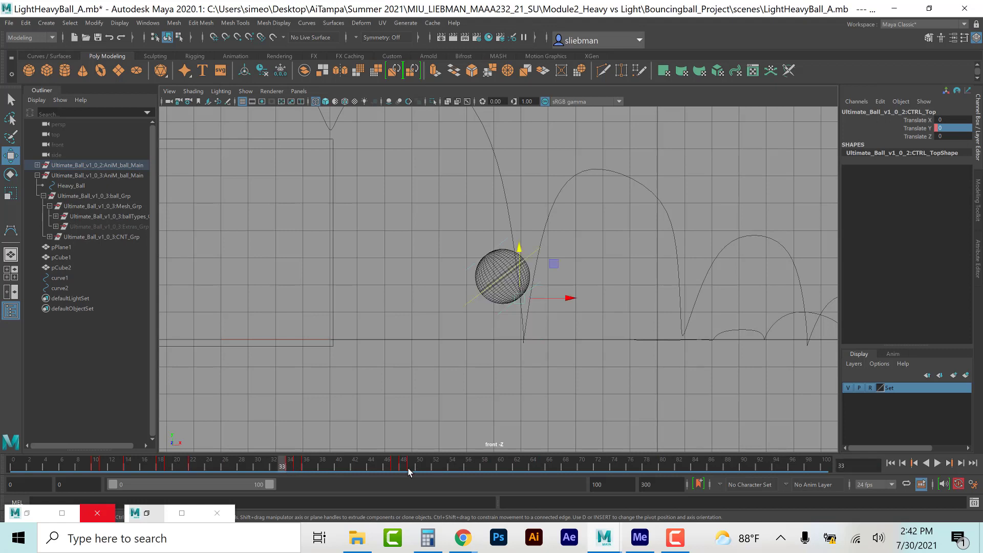
pyautogui.click(914, 128)
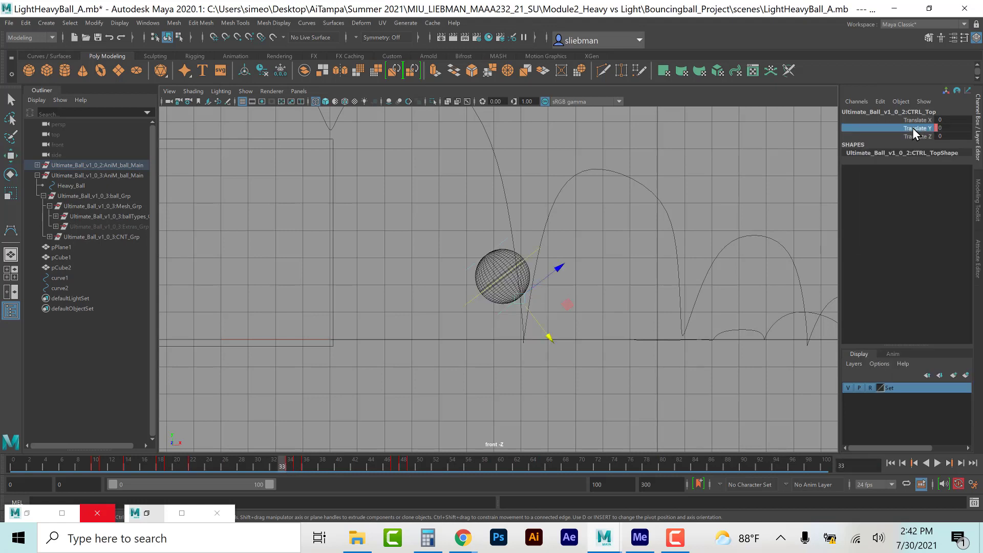
pyautogui.rightClick(912, 129)
pyautogui.click(906, 150)
pyautogui.moveTo(281, 470); pyautogui.dragTo(289, 469)
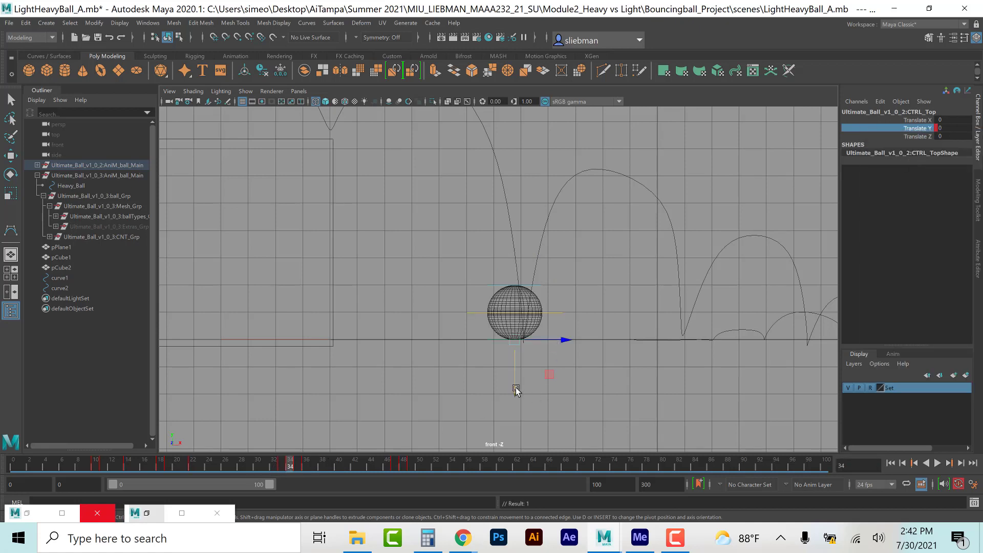
pyautogui.moveTo(516, 388); pyautogui.dragTo(513, 374)
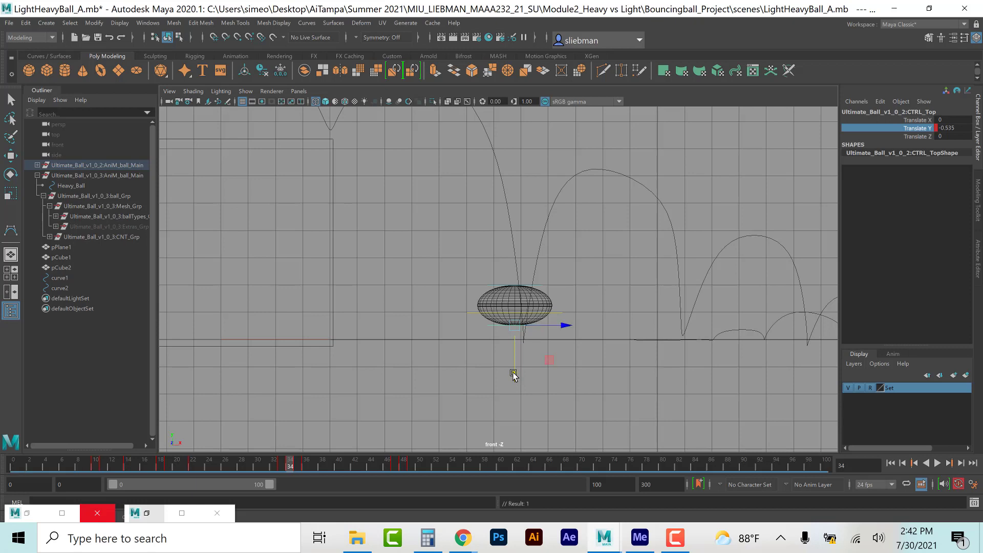
# Step: Set the top control's Translate Y to 0 at frame 35
pyautogui.moveTo(293, 466); pyautogui.dragTo(298, 467)
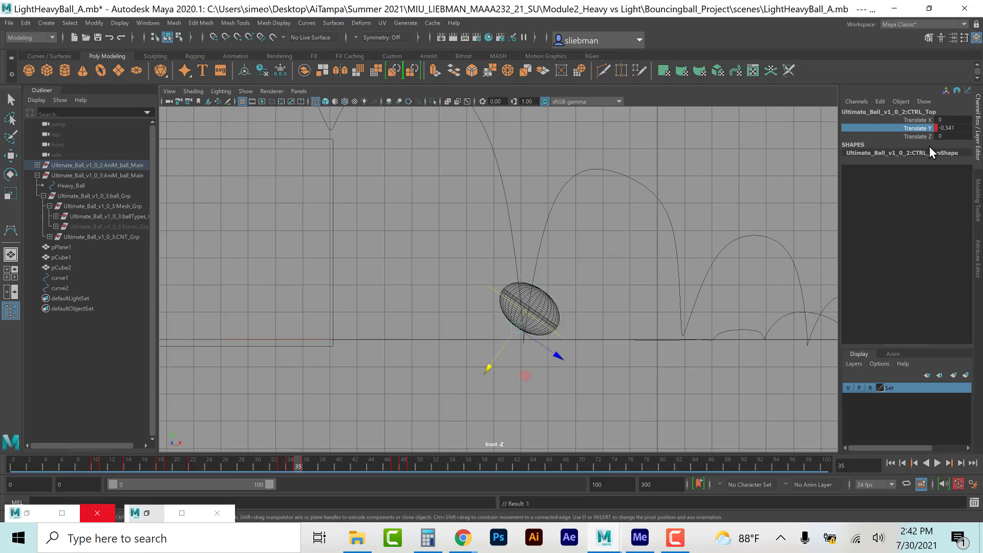
pyautogui.doubleClick(958, 127)
pyautogui.write('0')
pyautogui.press('Return')
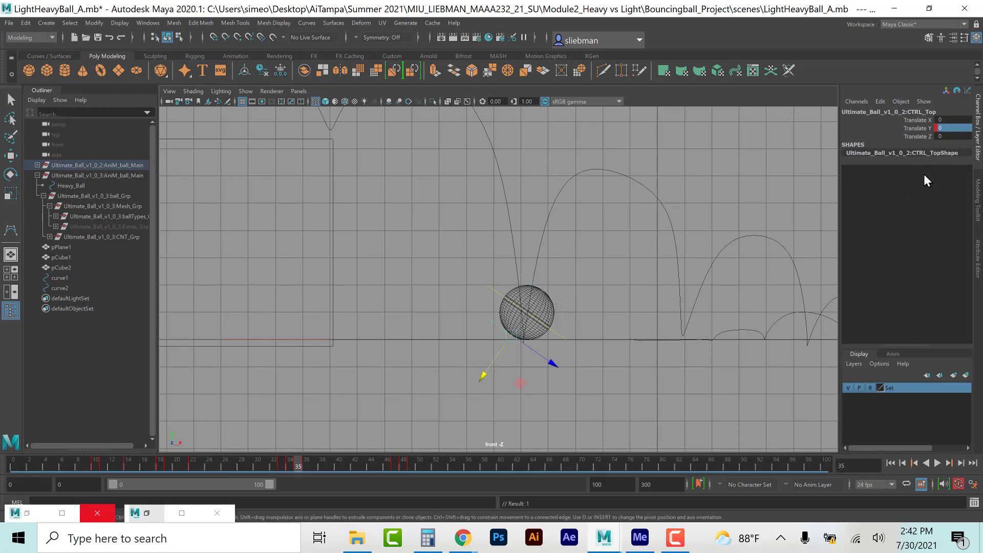
# Step: Lower the ball's main control to a Translate Y of about -0.603 at frame 34 so the squashed ball meets the ground
pyautogui.moveTo(301, 470)
pyautogui.mouseDown()
pyautogui.moveTo(309, 468)
pyautogui.moveTo(293, 475)
pyautogui.mouseUp()
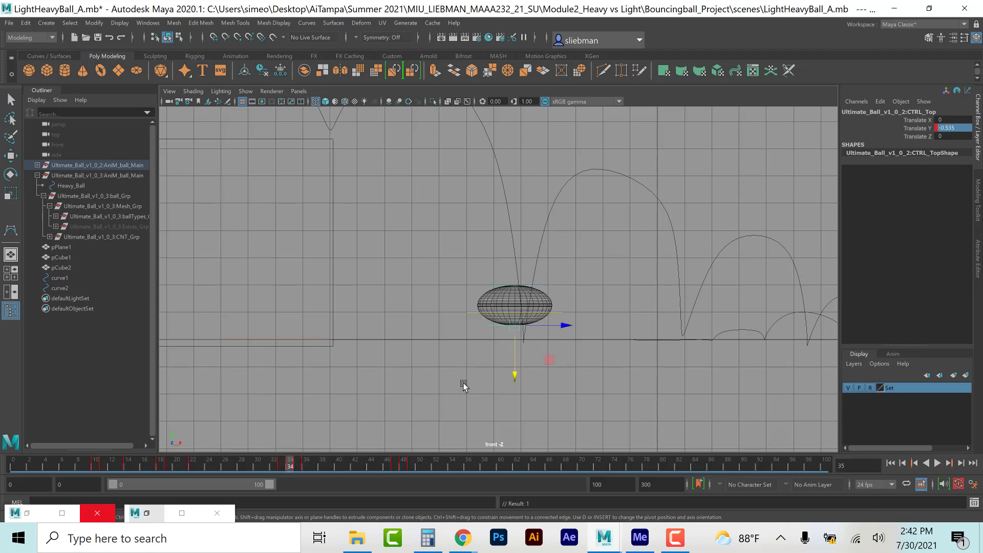
pyautogui.click(471, 313)
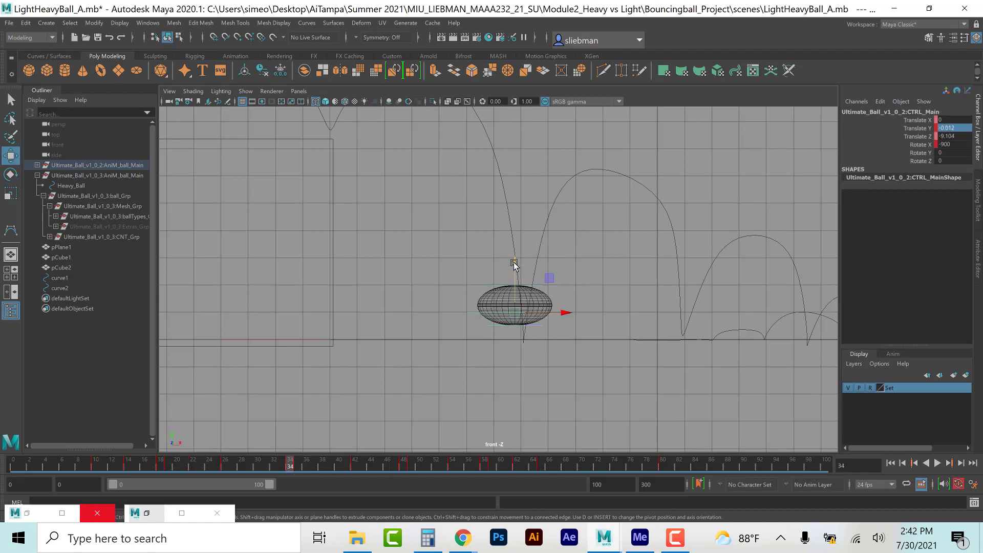
pyautogui.moveTo(514, 262); pyautogui.dragTo(518, 285)
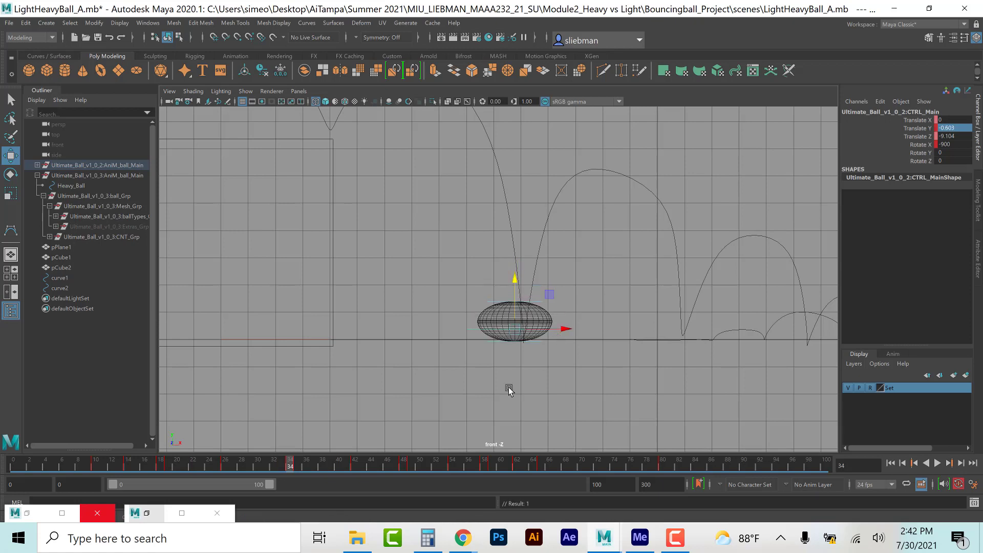
# Step: Key the top control's Translate Y at frame 57, and squash the ball to about -0.582 in Translate Y at frame 58
pyautogui.moveTo(285, 469); pyautogui.dragTo(484, 533)
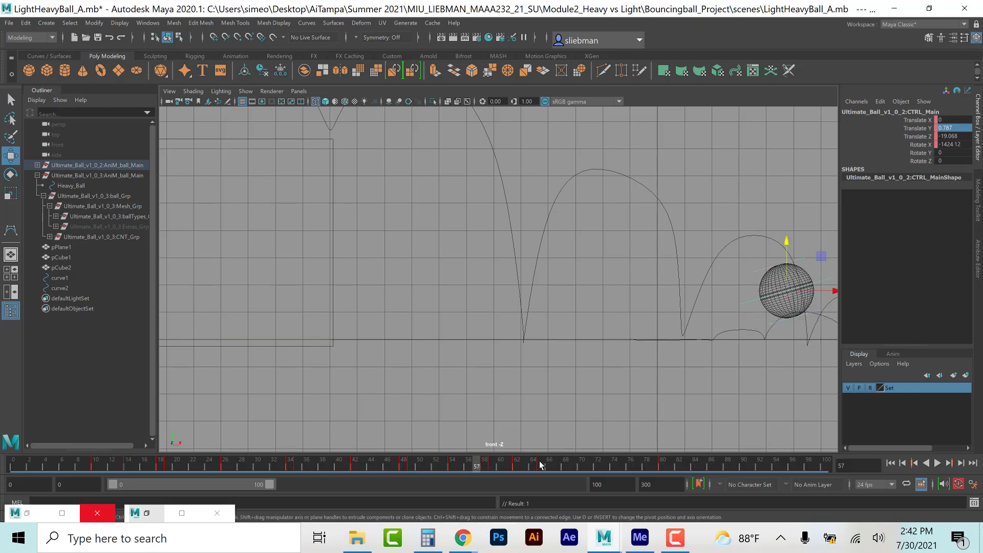
pyautogui.click(772, 324)
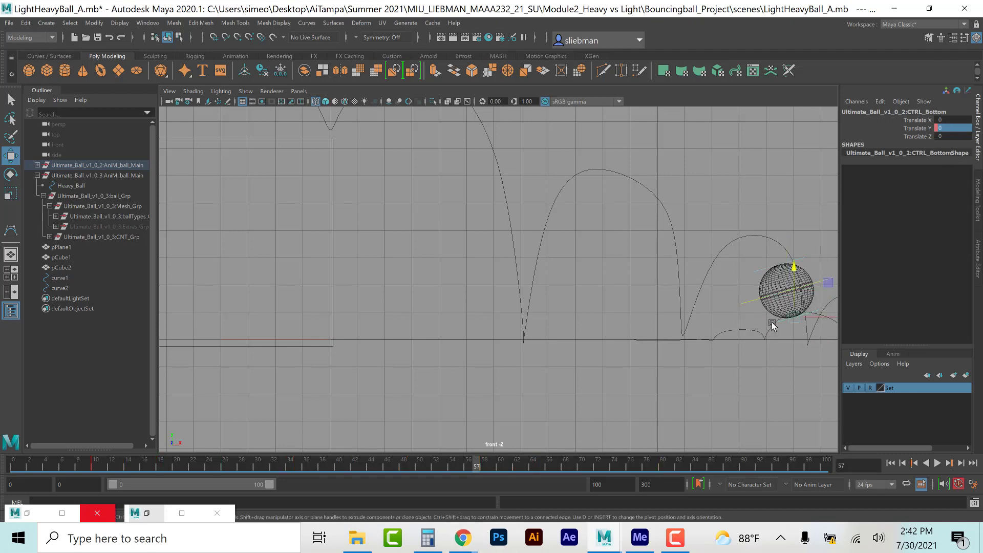
pyautogui.click(753, 274)
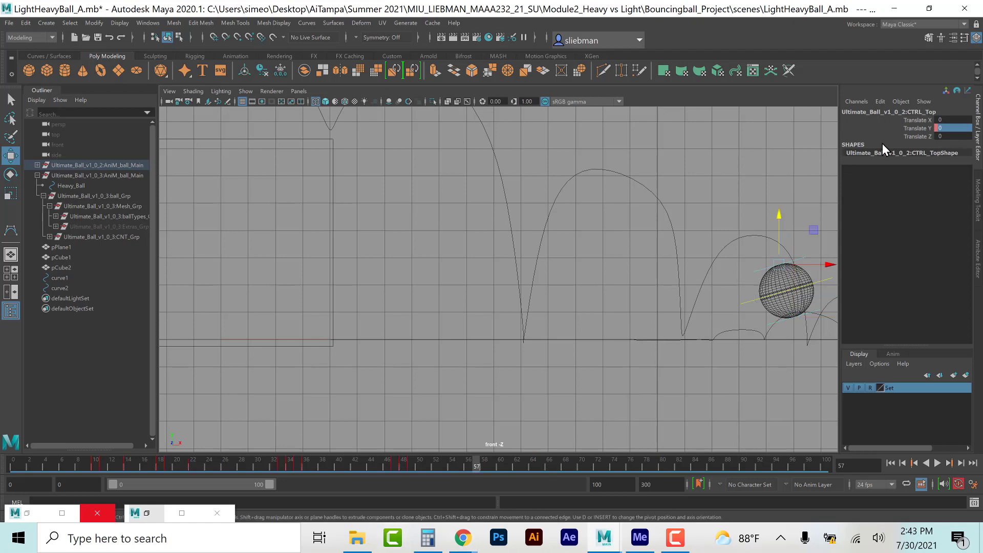
pyautogui.rightClick(916, 129)
pyautogui.click(910, 144)
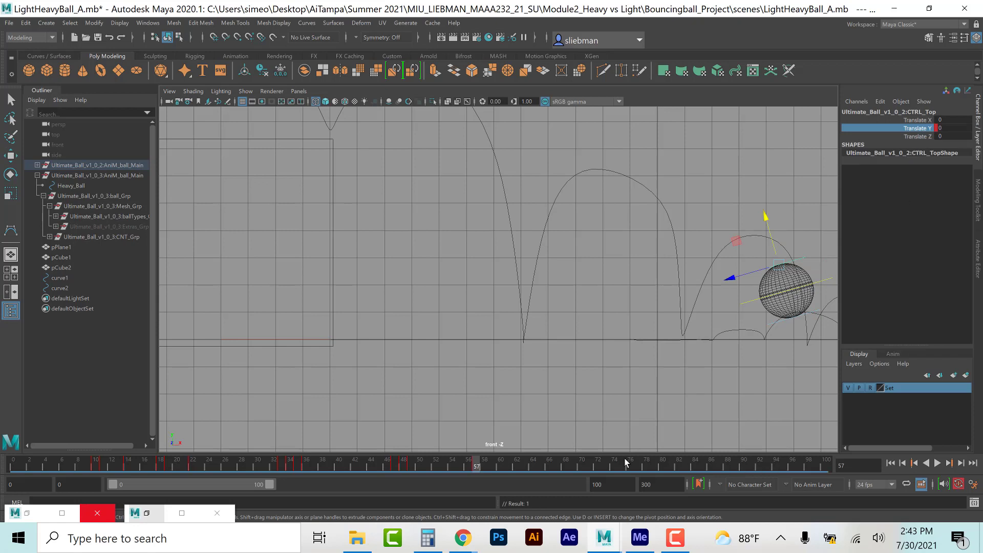
pyautogui.moveTo(477, 470); pyautogui.dragTo(485, 470)
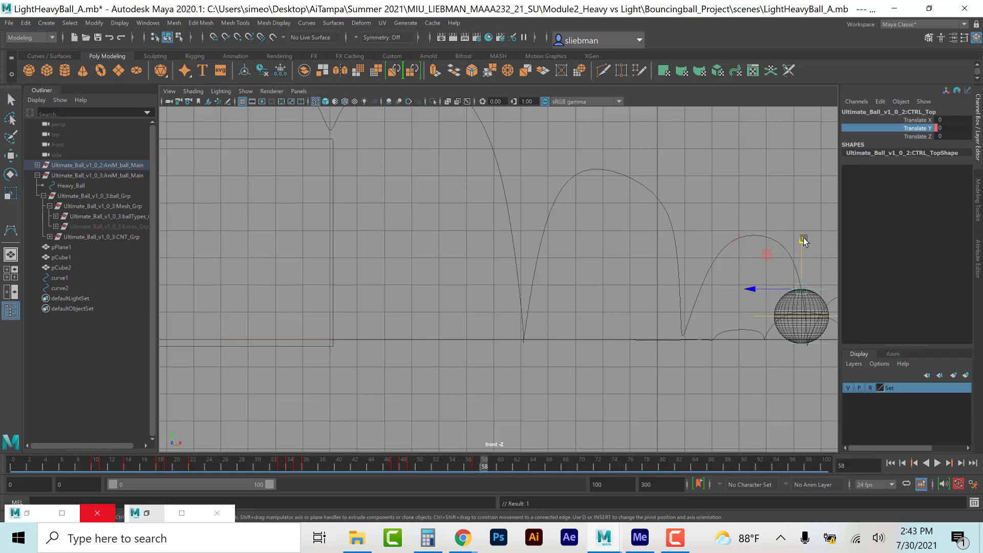
pyautogui.moveTo(802, 241); pyautogui.dragTo(801, 257)
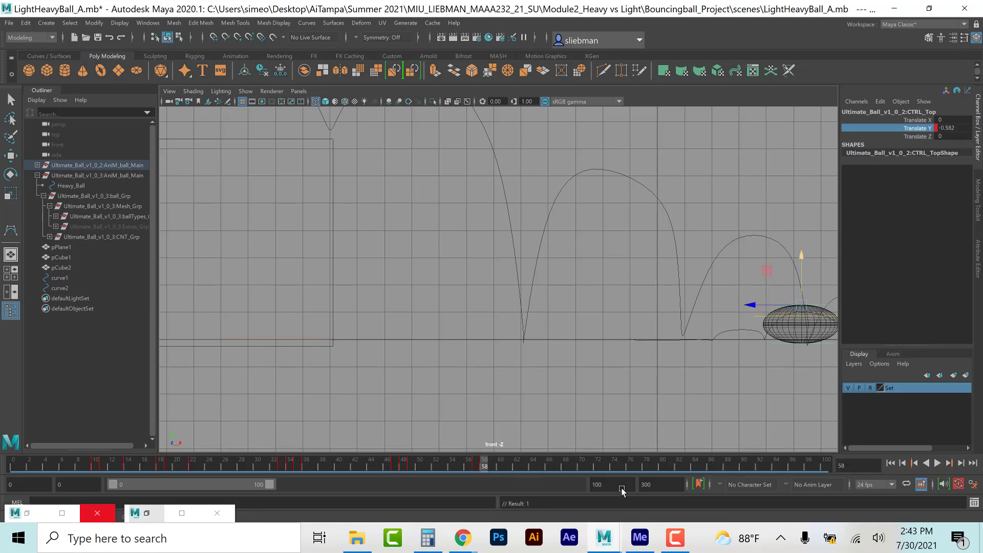
# Step: Set the top control's Translate Y to 0 at frame 59
pyautogui.moveTo(476, 471); pyautogui.dragTo(493, 467)
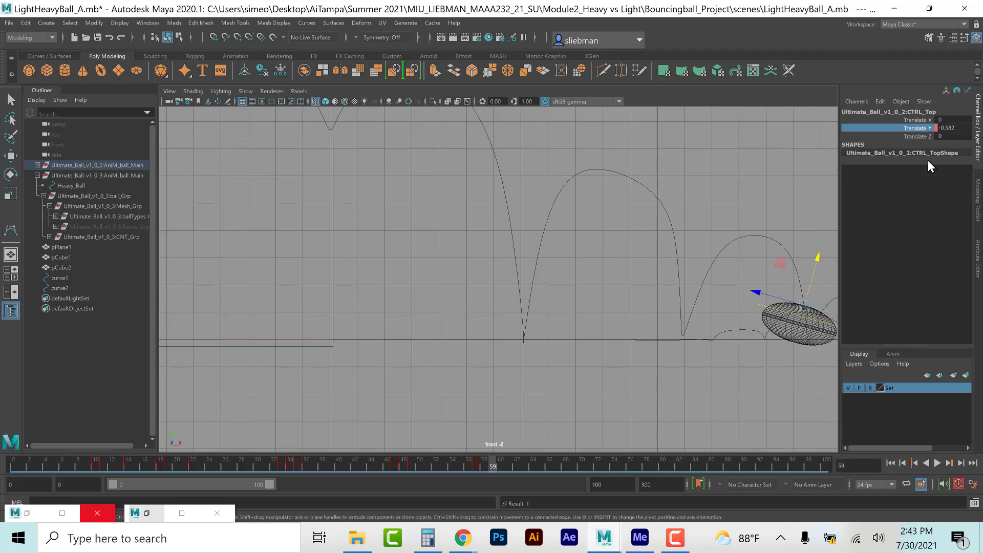
pyautogui.doubleClick(952, 128)
pyautogui.write('0')
pyautogui.press('Return')
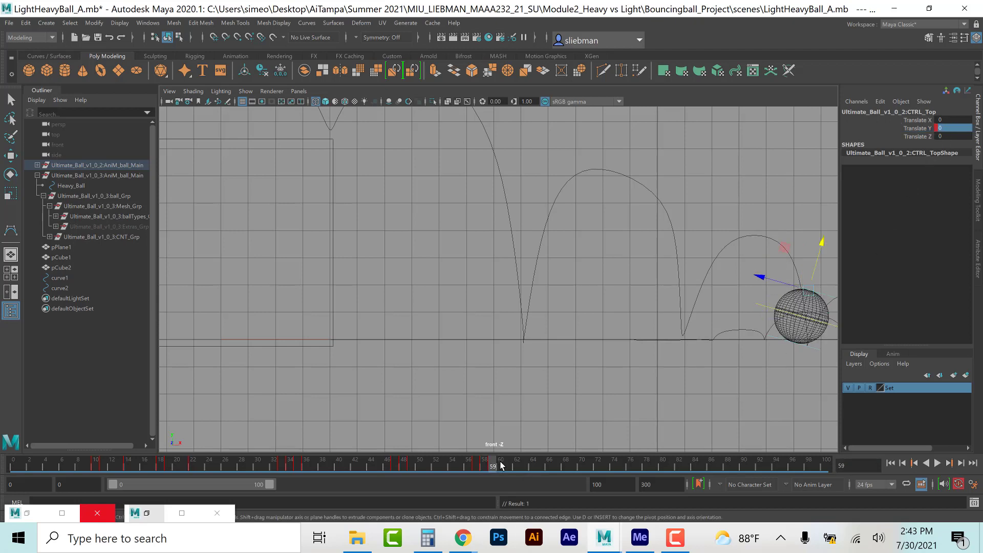
# Step: Raise the yellow ball's main control to a Translate Y of about -0.004 at frame 58 so the squashed ball meets the ground
pyautogui.keyDown('alt'); pyautogui.moveTo(784, 352); pyautogui.dragTo(492, 323, button='middle'); pyautogui.keyUp('alt')
pyautogui.click(483, 466)
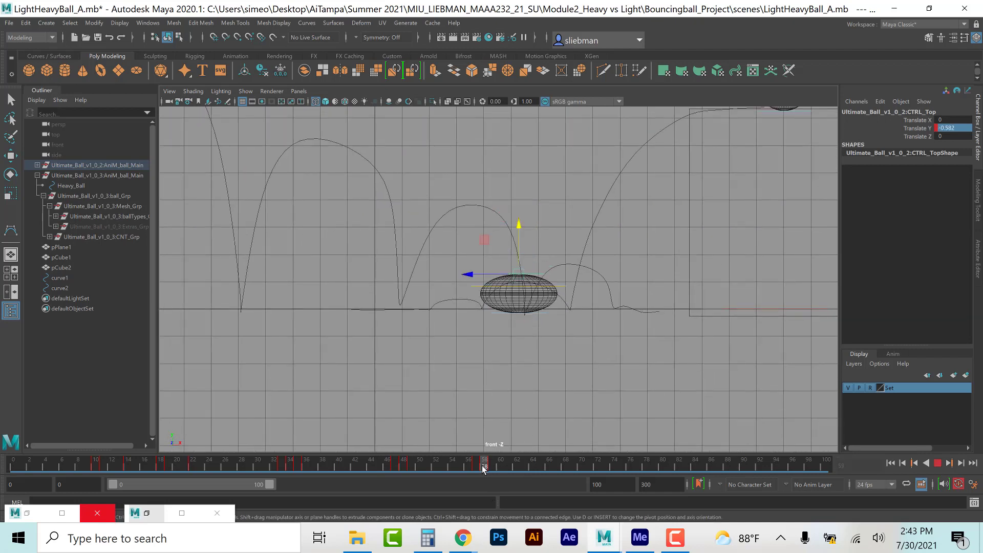
pyautogui.moveTo(519, 220); pyautogui.dragTo(519, 220)
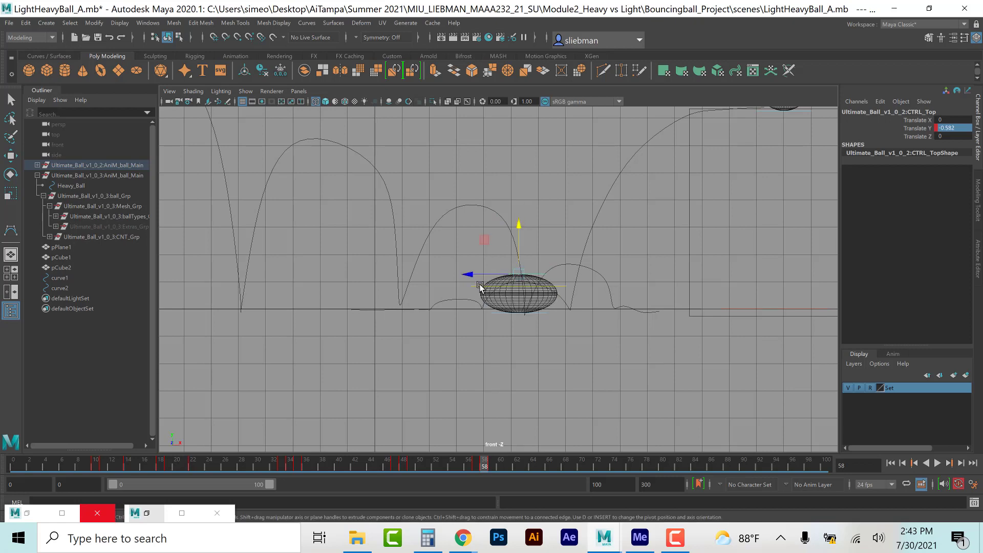
pyautogui.press('Up')
pyautogui.press('w')
pyautogui.moveTo(519, 243); pyautogui.dragTo(518, 233)
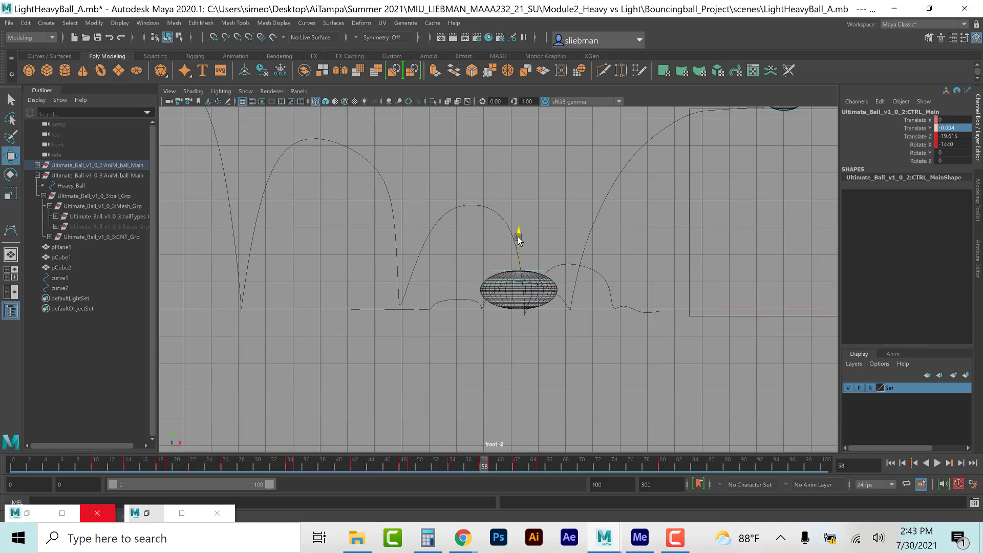
# Step: Raise the main control slightly at frame 59 so the round ball rests on the ground, and key it
pyautogui.moveTo(485, 471); pyautogui.dragTo(492, 469)
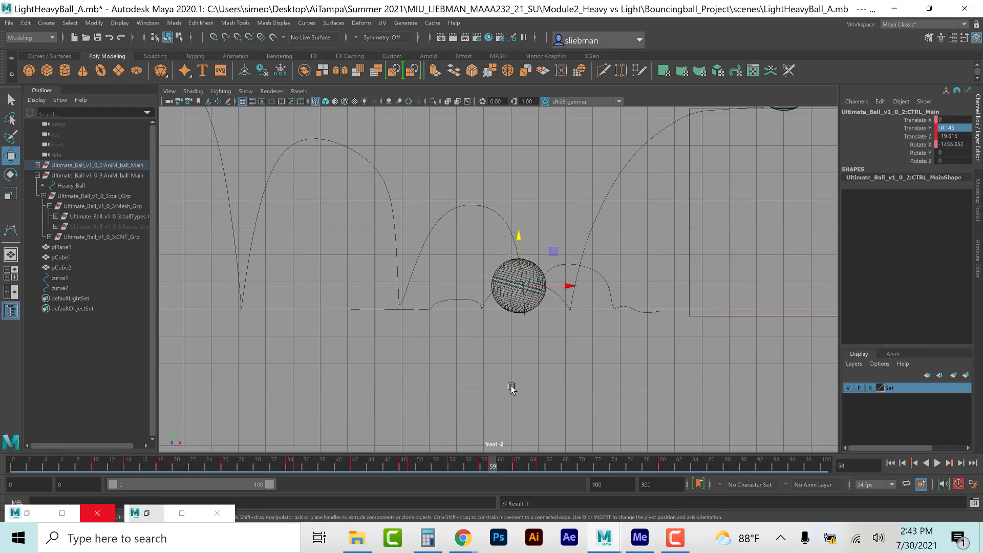
pyautogui.moveTo(520, 239); pyautogui.dragTo(520, 235)
pyautogui.press('s')
# Step: Switch the view to shaded display and move the yellow ball's main control to a Translate Z of about -24.731 at frame 80
pyautogui.moveTo(494, 466); pyautogui.dragTo(662, 471)
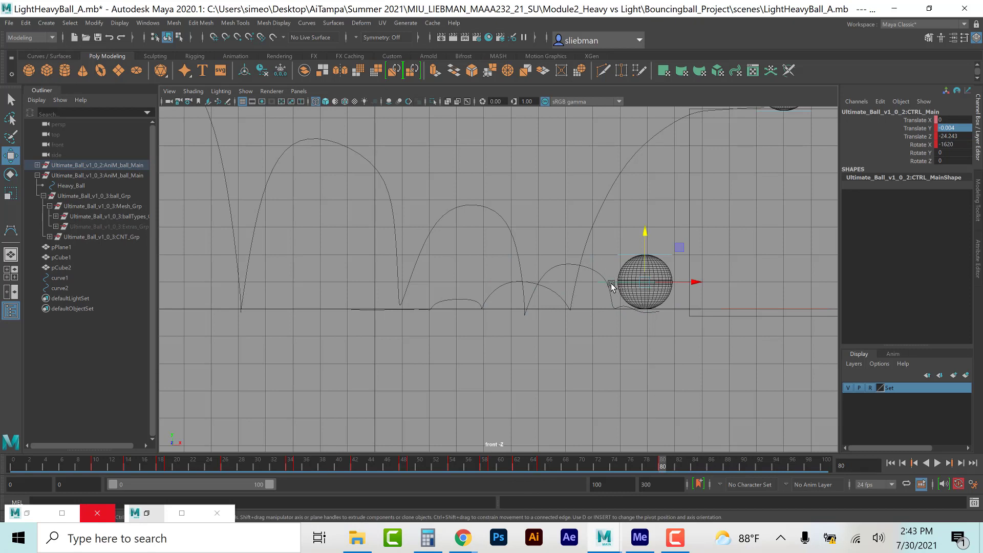
pyautogui.press('5')
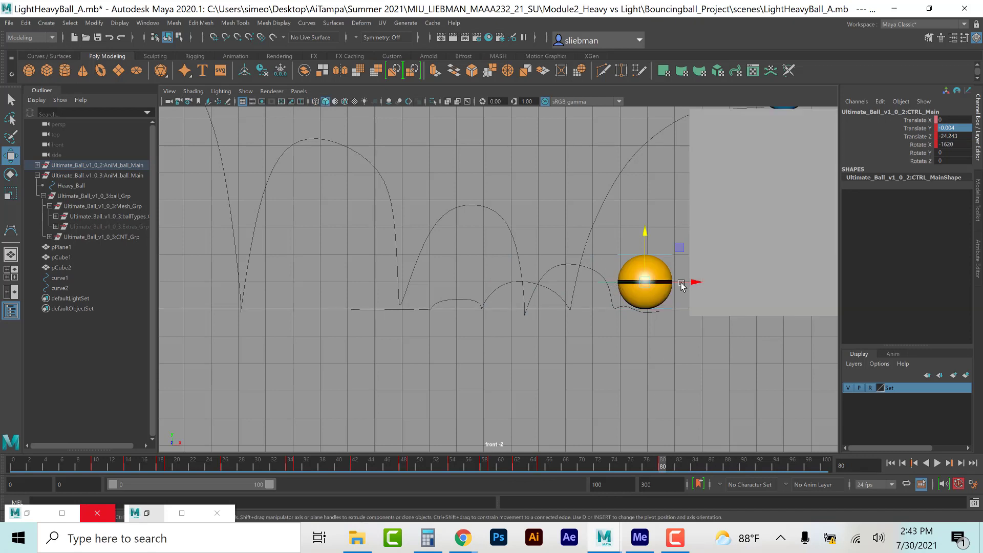
pyautogui.moveTo(695, 284); pyautogui.dragTo(709, 284)
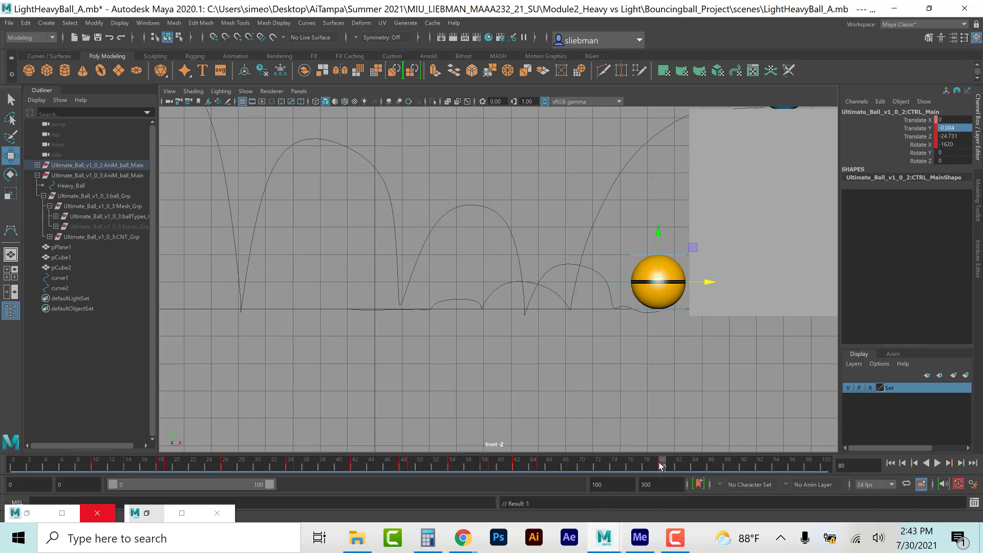
pyautogui.hotkey('alt', 'v')
# Step: Key the yellow ball's bottom control on Translate Y at frame 34
pyautogui.moveTo(530, 461); pyautogui.dragTo(290, 464)
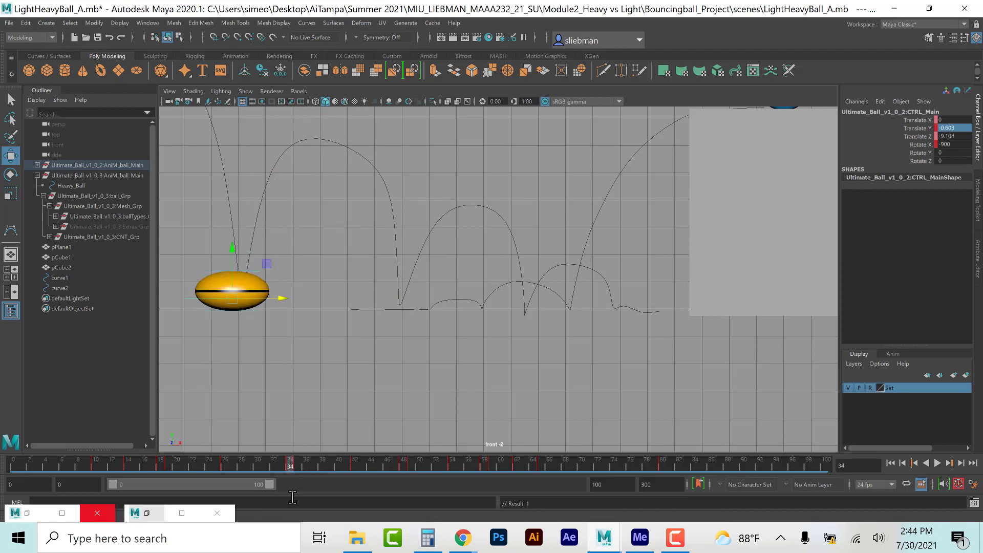
pyautogui.moveTo(293, 466); pyautogui.dragTo(290, 466)
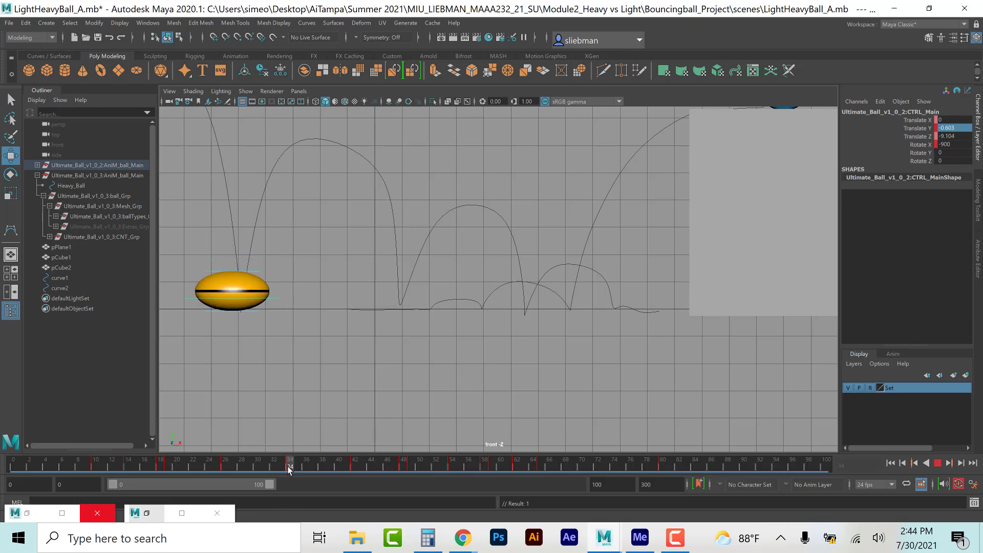
pyautogui.click(208, 273)
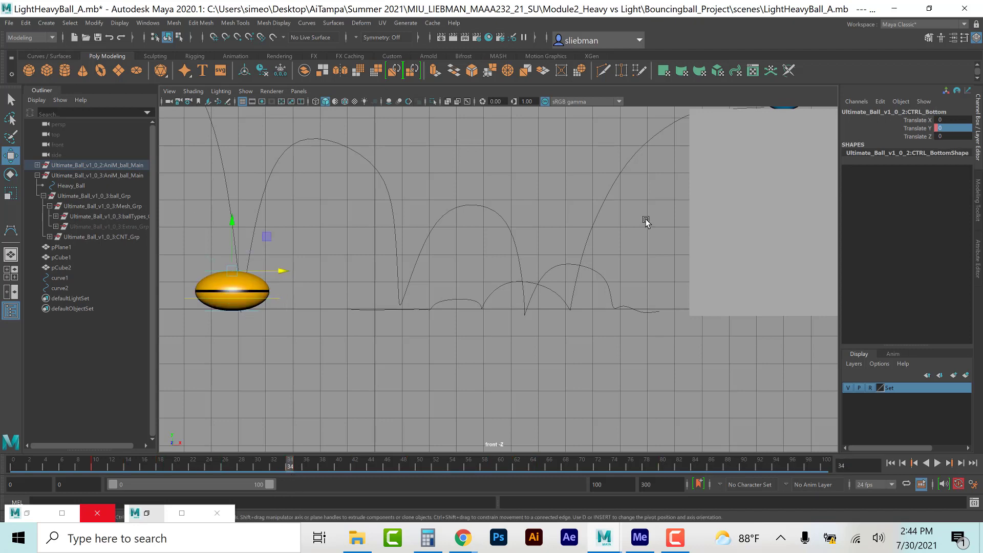
pyautogui.click(907, 127)
pyautogui.rightClick(908, 126)
pyautogui.click(907, 141)
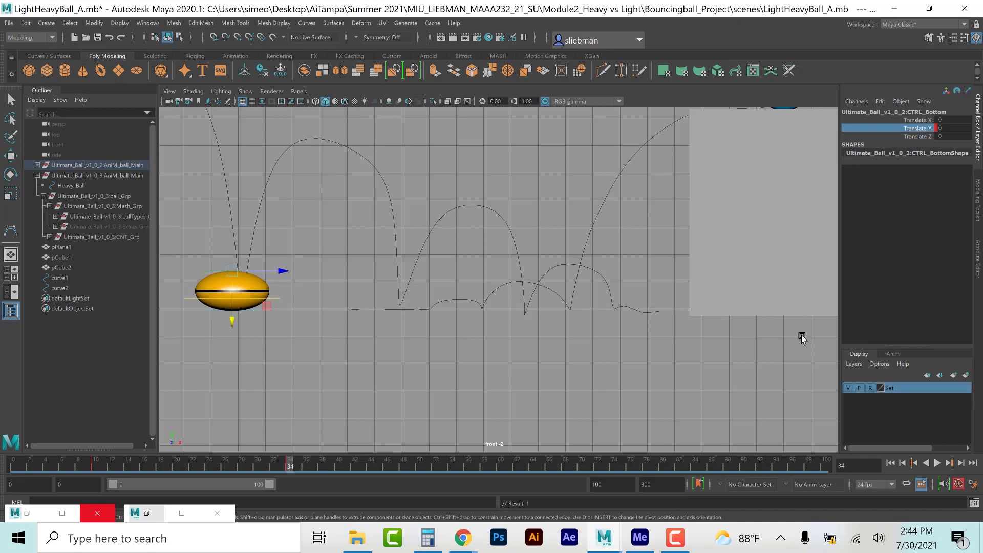
# Step: Stretch the yellow ball at frame 35 by moving its bottom control to about -0.484 in Translate Y only
pyautogui.click(296, 467)
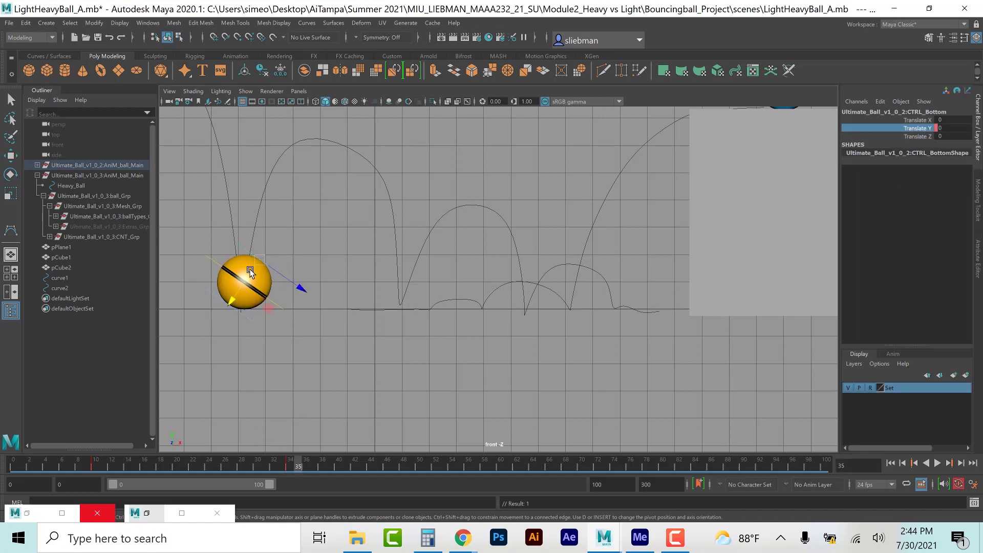
pyautogui.moveTo(250, 271); pyautogui.dragTo(254, 258, button='middle')
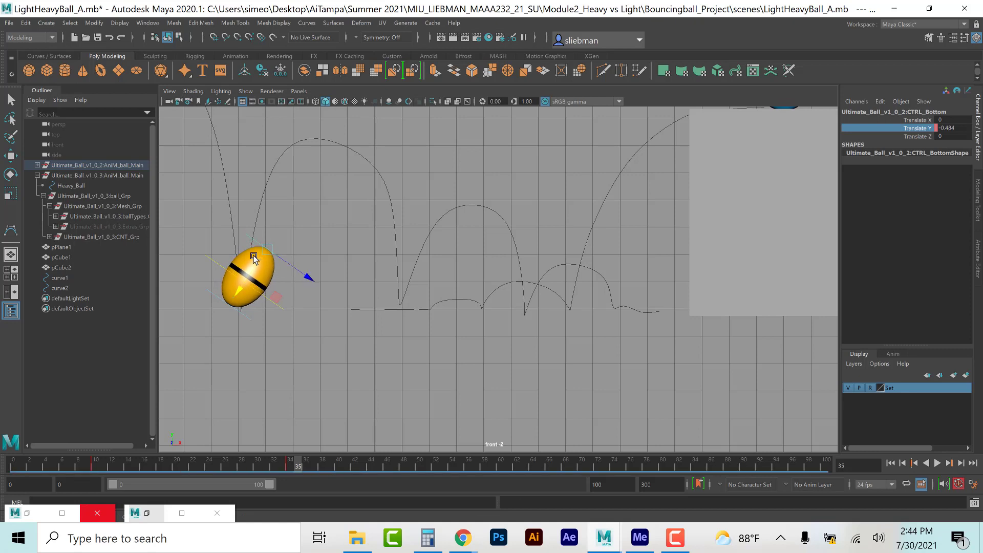
pyautogui.moveTo(308, 275); pyautogui.dragTo(299, 267, button='middle')
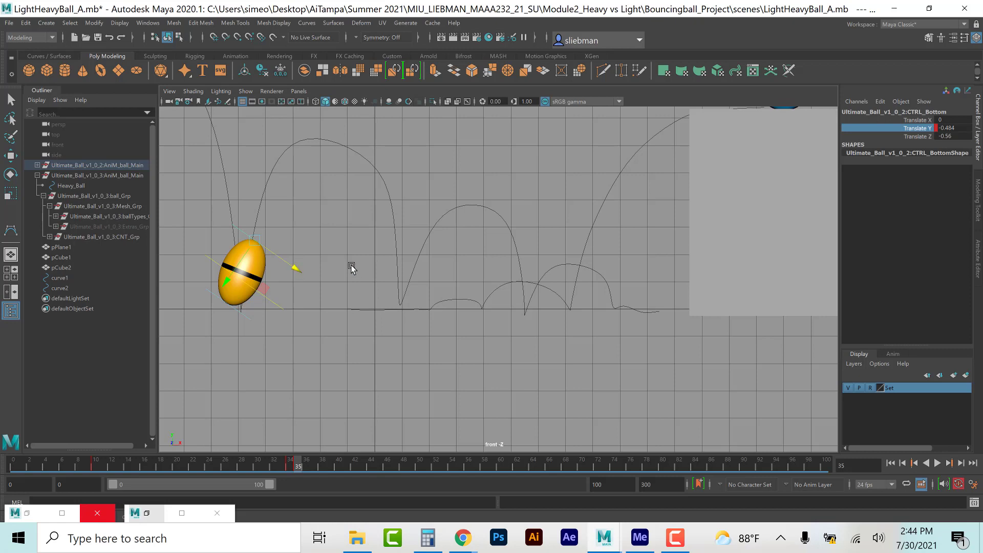
pyautogui.hotkey('ctrl', 'z')
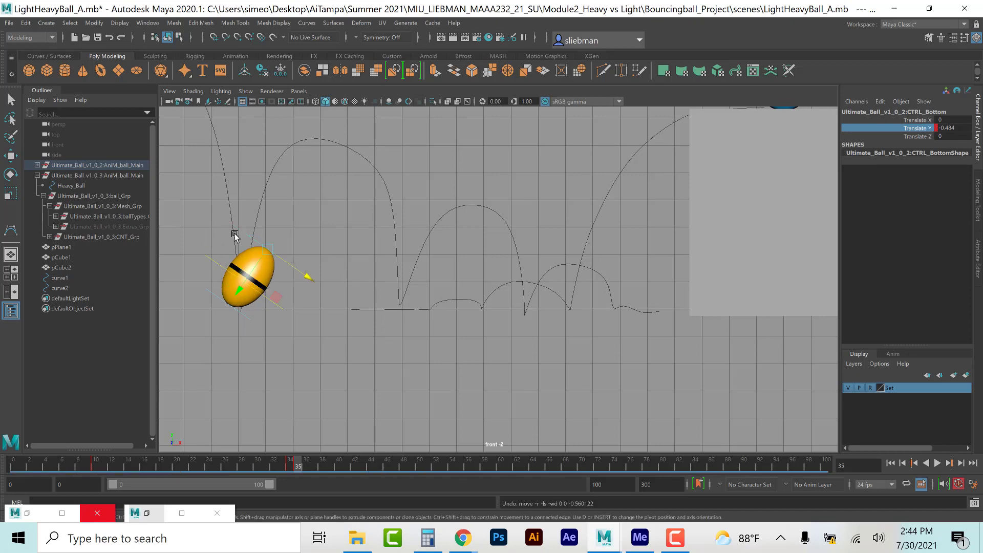
# Step: Set the bottom control's Translate Y to 0 at frame 36
pyautogui.moveTo(297, 454); pyautogui.dragTo(306, 471)
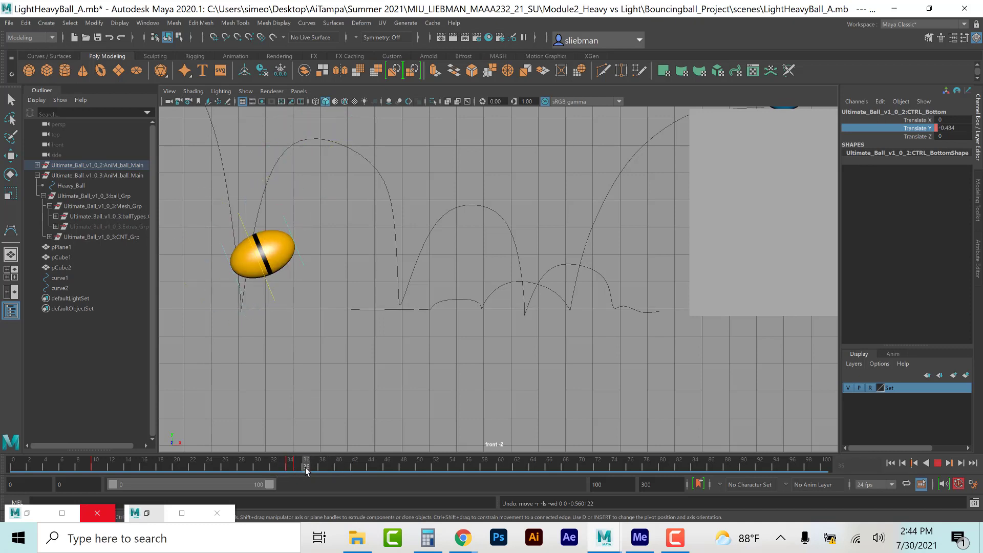
pyautogui.doubleClick(952, 128)
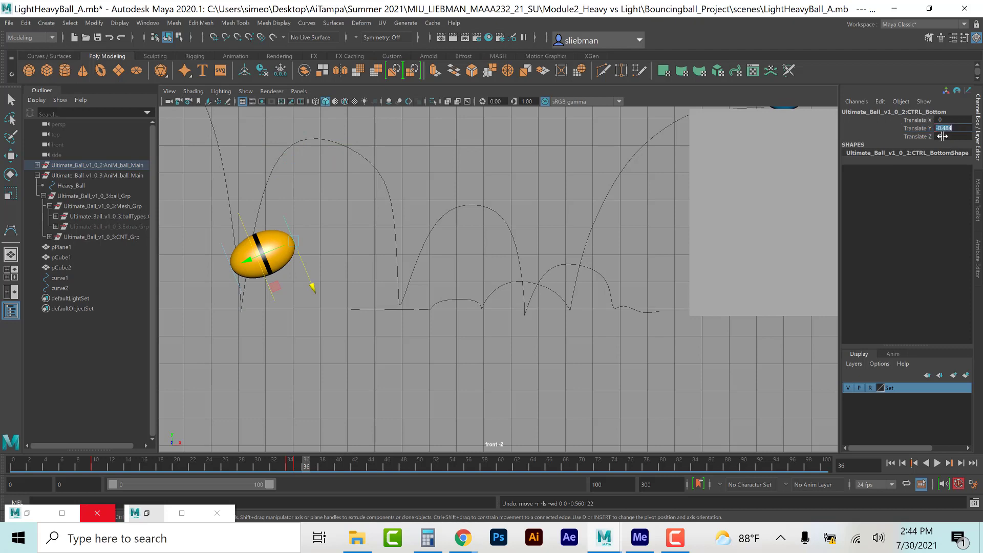
pyautogui.write('0')
pyautogui.press('Return')
# Step: Frame the whole scene and play the animation from the start to review the yellow ball's bounces
pyautogui.hotkey('alt', 'v')
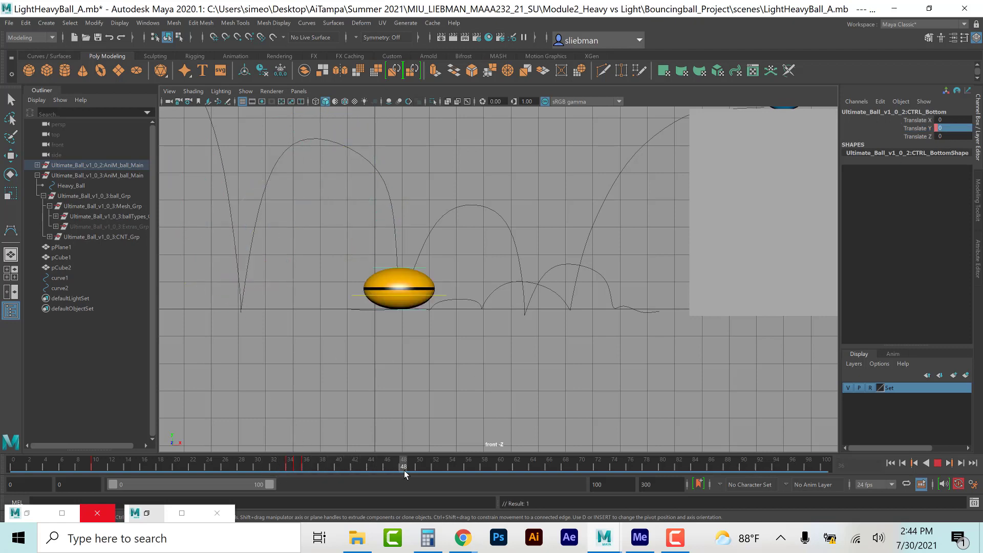
pyautogui.moveTo(404, 470)
pyautogui.mouseDown()
pyautogui.moveTo(424, 469)
pyautogui.moveTo(209, 467)
pyautogui.mouseUp()
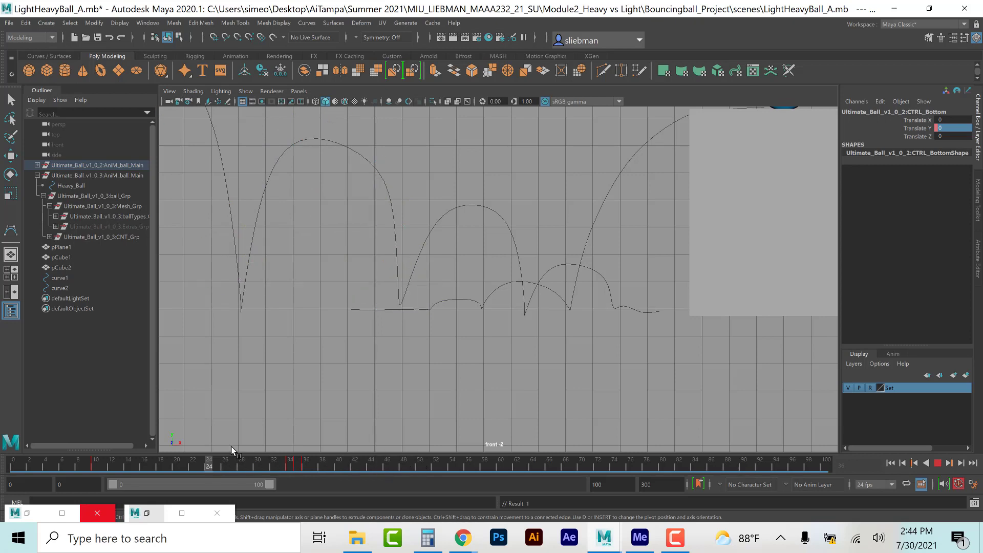
pyautogui.press('a')
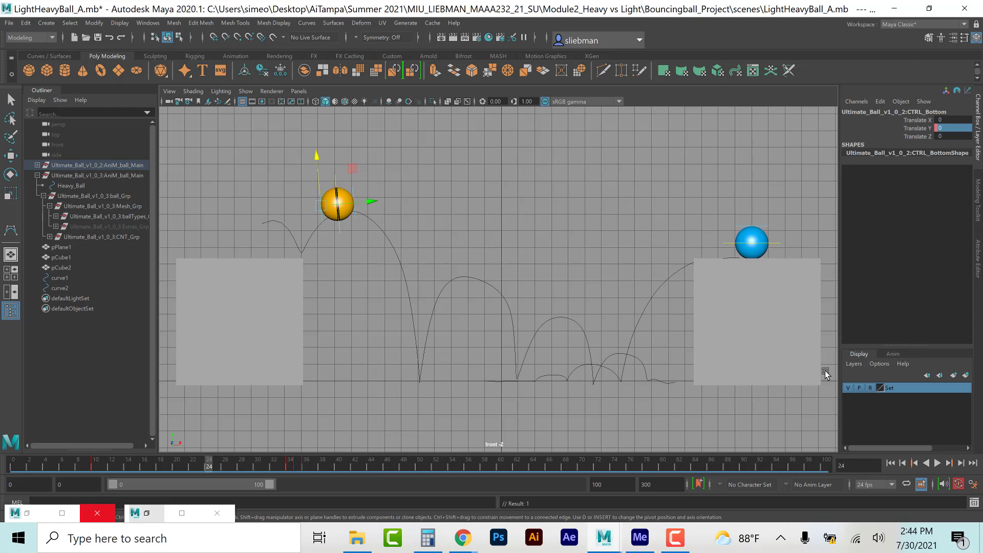
pyautogui.click(891, 464)
pyautogui.click(938, 464)
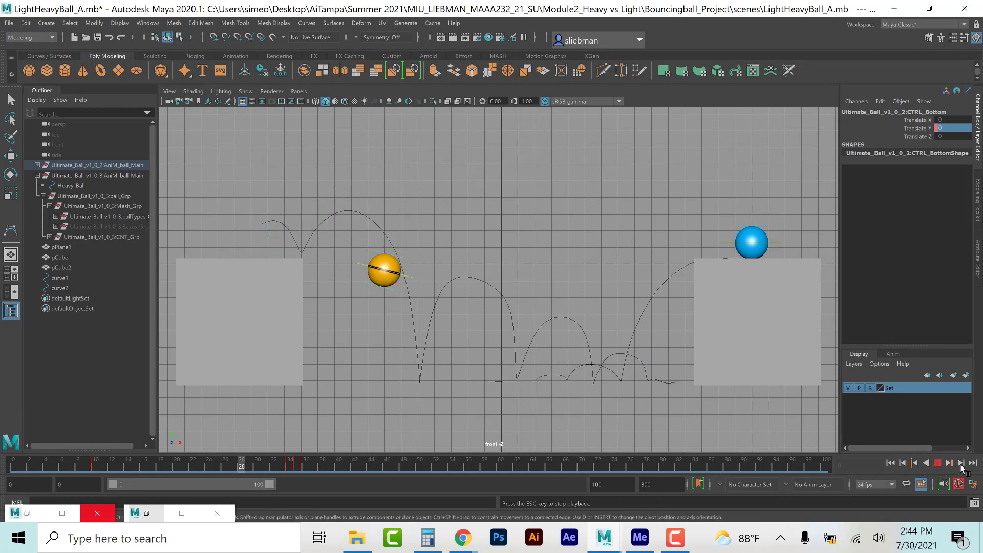
pyautogui.click(938, 464)
pyautogui.click(891, 464)
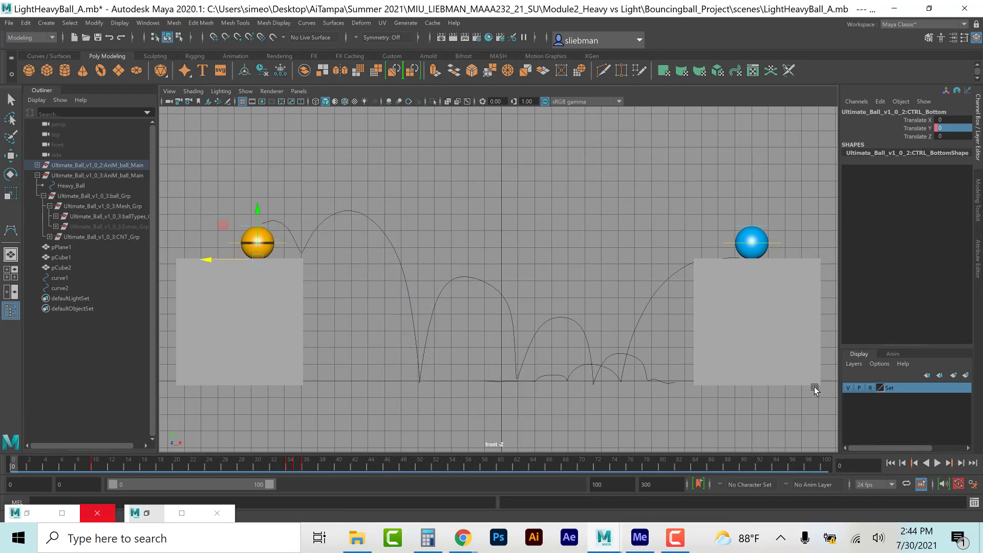
# Step: Key the blue ball's main control on Rotate X and Translate X at frame 10
pyautogui.click(728, 245)
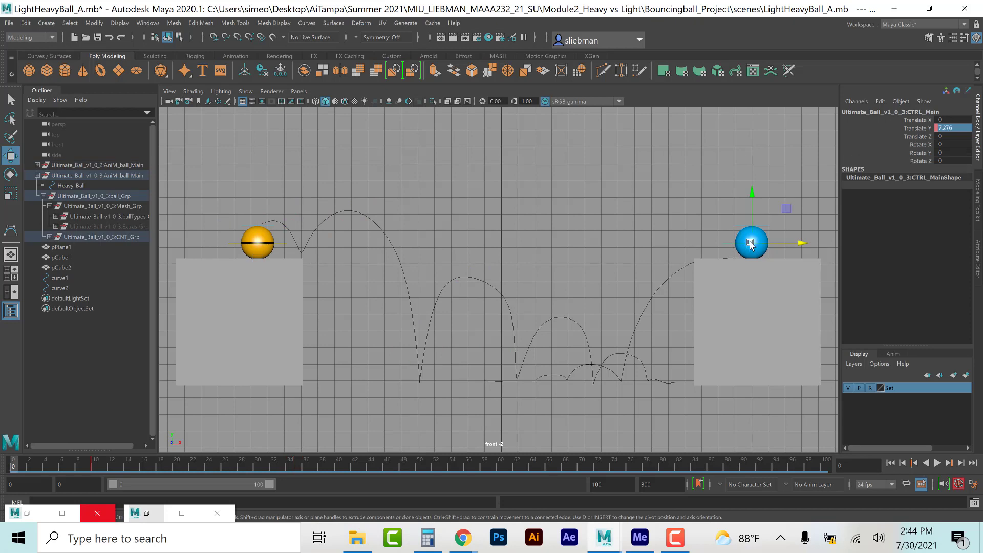
pyautogui.click(93, 466)
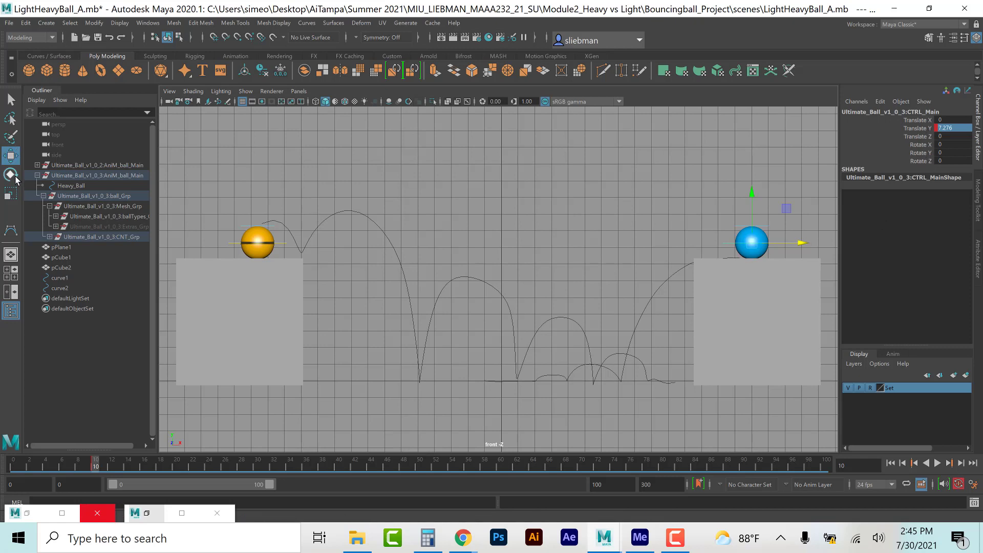
pyautogui.press('e')
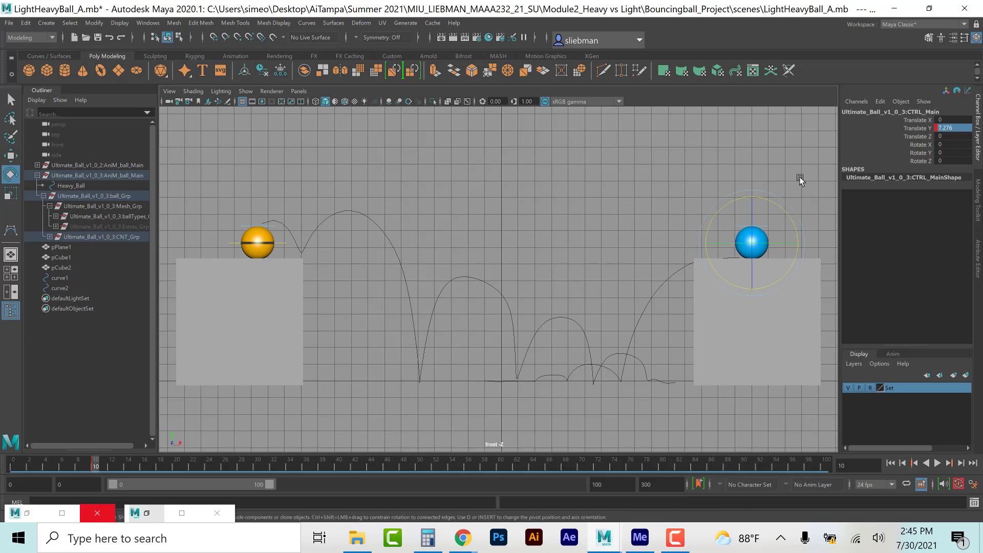
pyautogui.click(918, 143)
pyautogui.rightClick(918, 142)
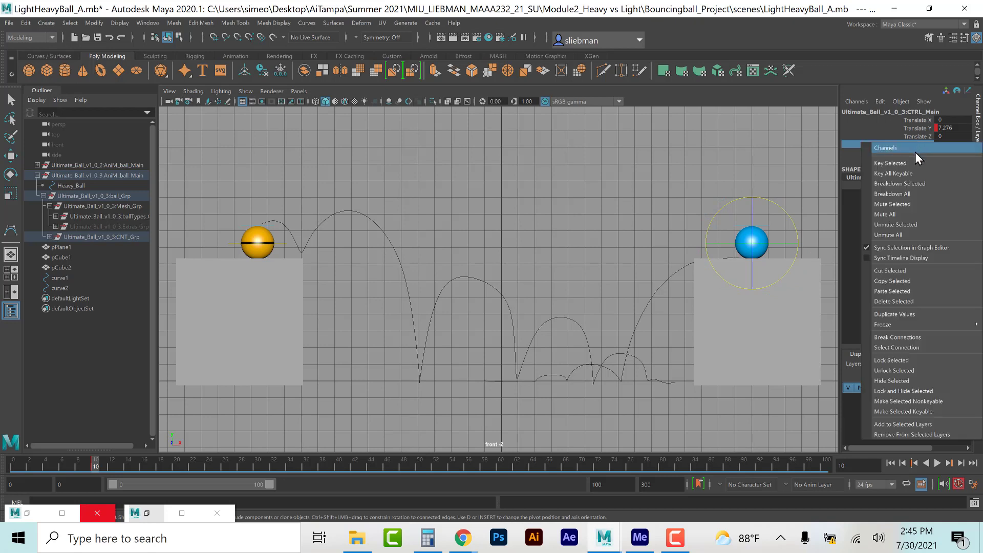
pyautogui.click(915, 162)
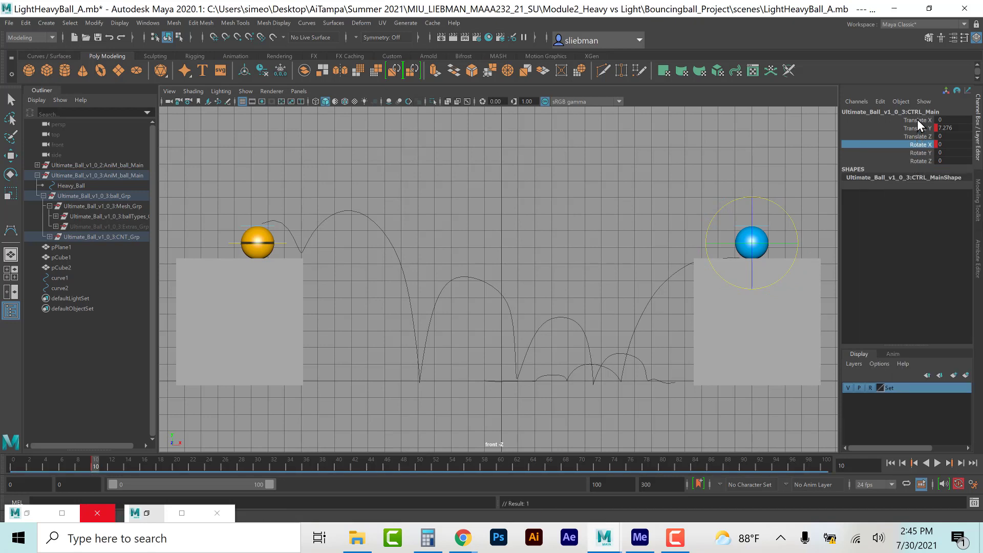
pyautogui.click(917, 120)
pyautogui.rightClick(917, 118)
pyautogui.click(913, 139)
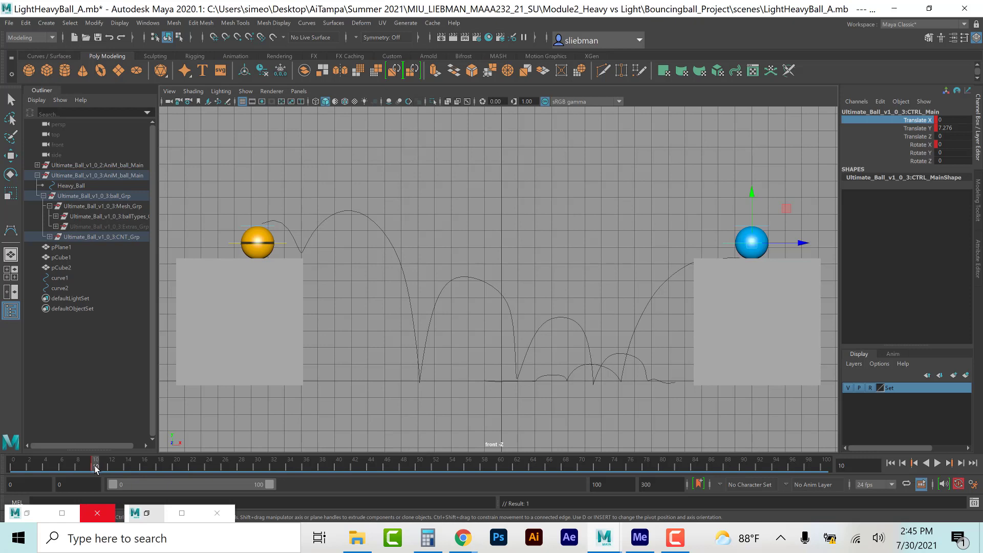
# Step: At frame 40, move the blue ball to the ground at about -0.043 in Translate Y and -16.525 in Translate Z, and key it
pyautogui.hotkey('alt', 'v')
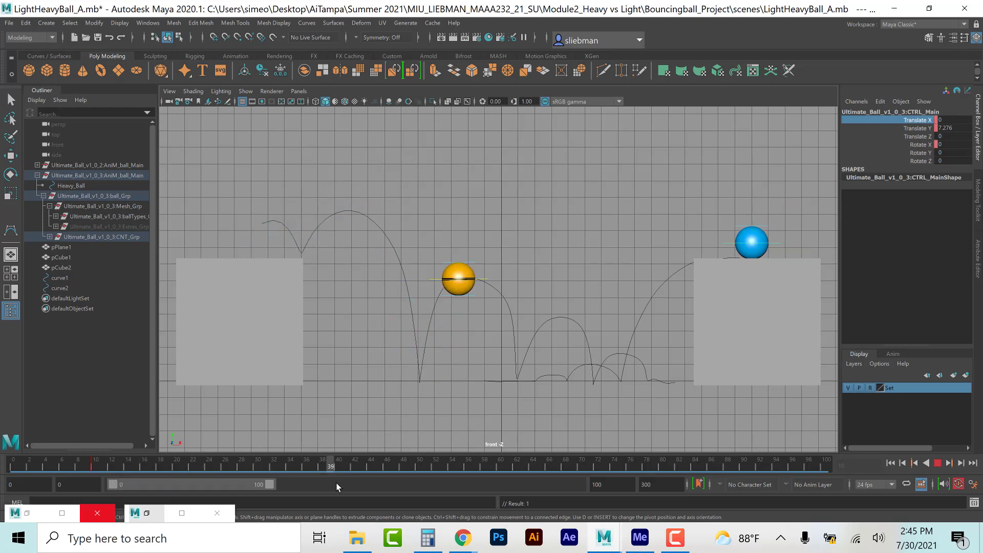
pyautogui.hotkey('alt', 'v')
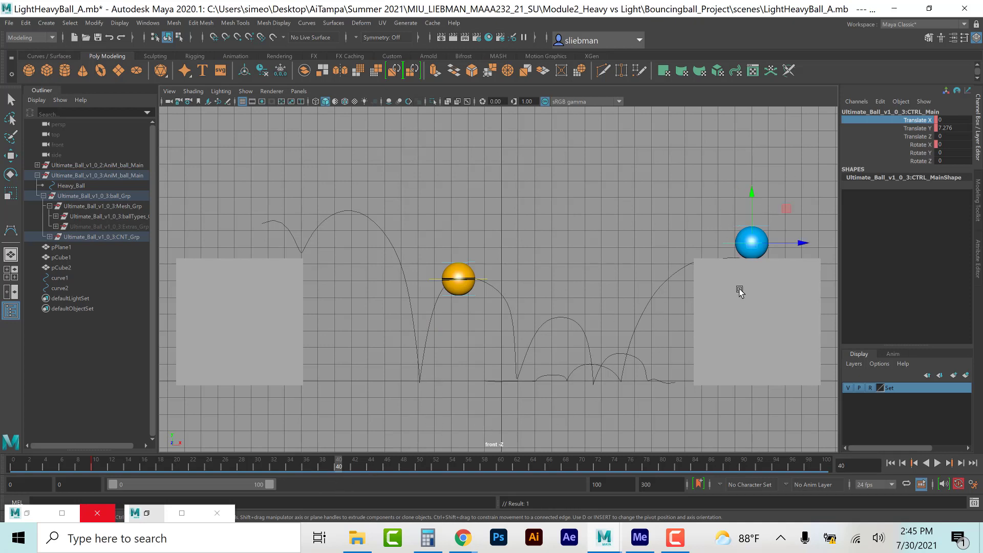
pyautogui.moveTo(753, 245); pyautogui.dragTo(477, 367)
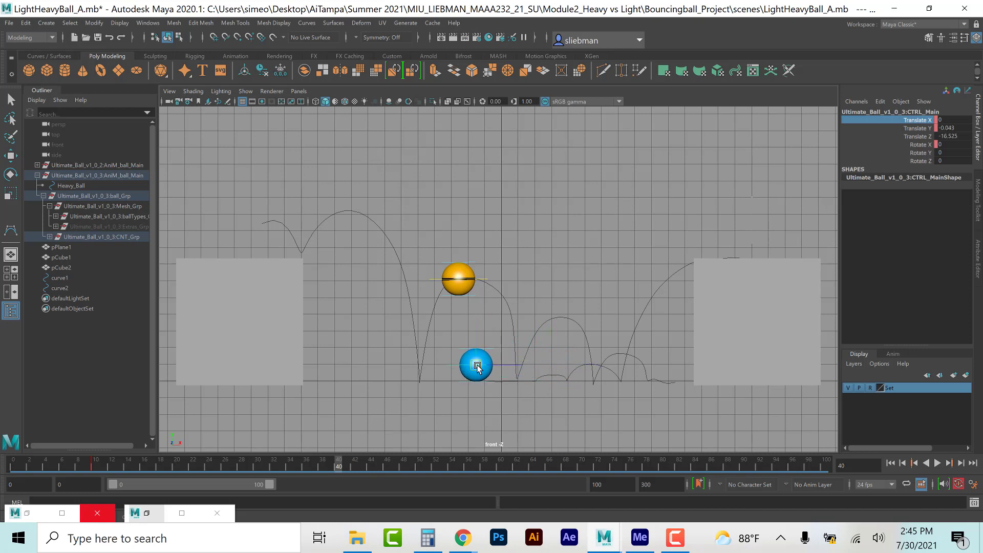
pyautogui.press('s')
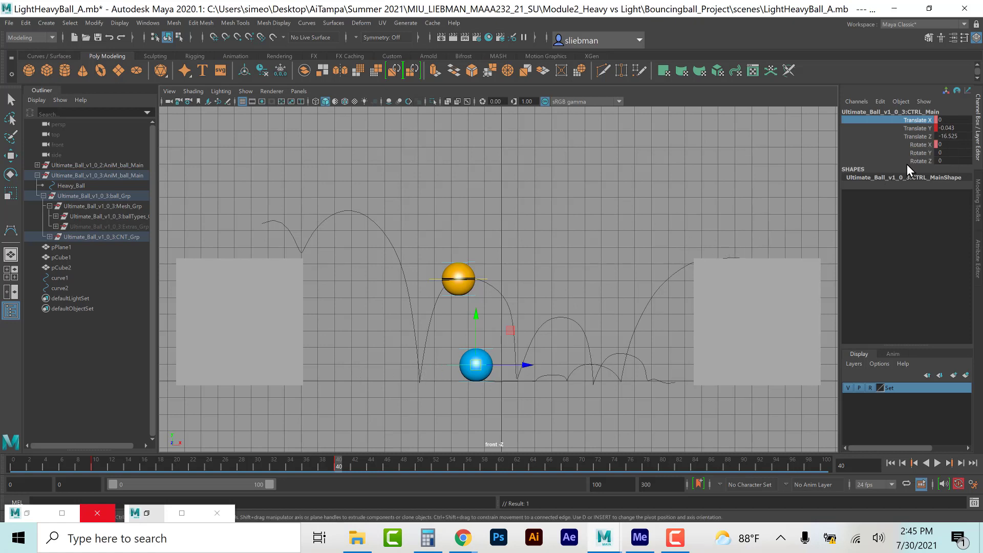
# Step: Set the blue ball's Rotate X to 720 at frame 40
pyautogui.click(955, 145)
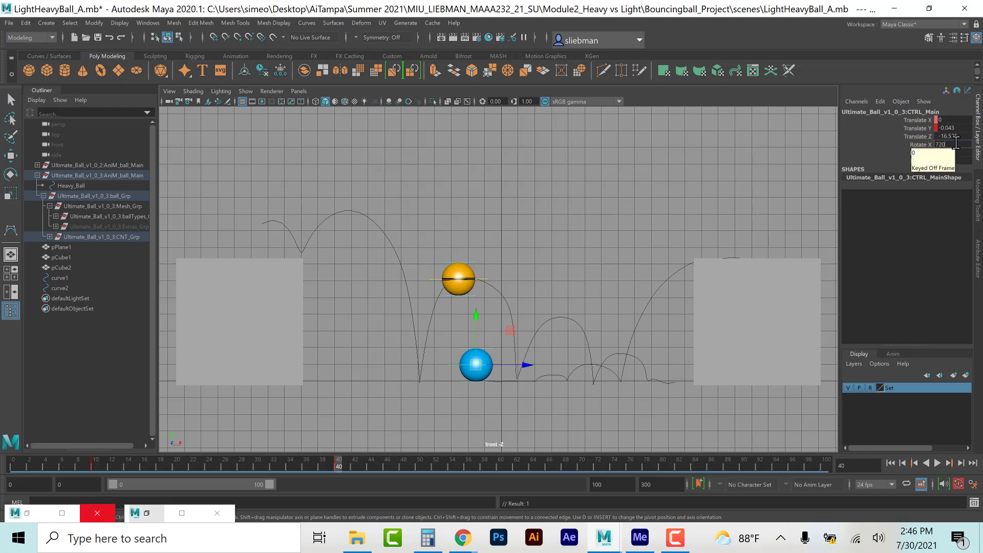
pyautogui.write('720')
pyautogui.press('Return')
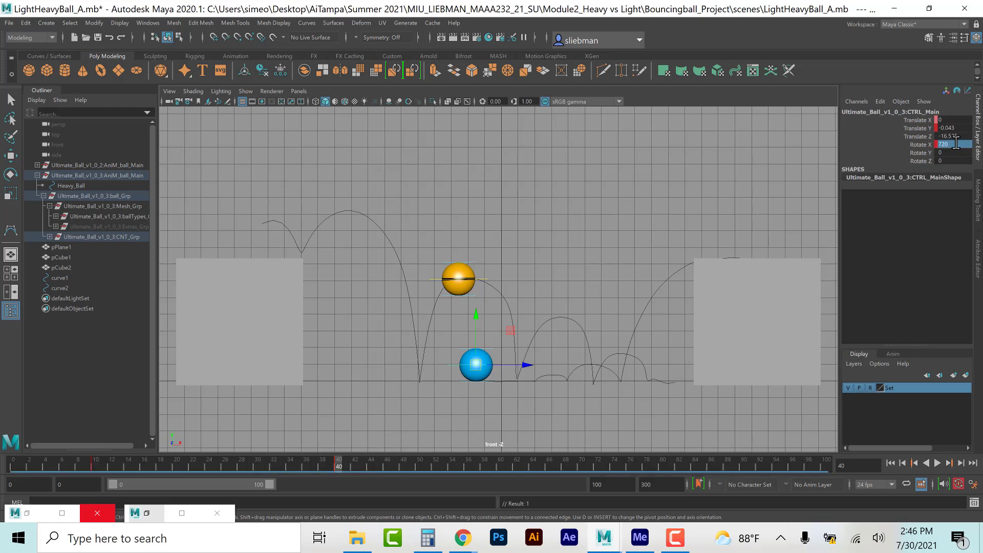
# Step: At frame 10, slide the blue ball back over its block to about 0.46 in Translate Z and check the motion
pyautogui.moveTo(338, 464); pyautogui.dragTo(95, 476)
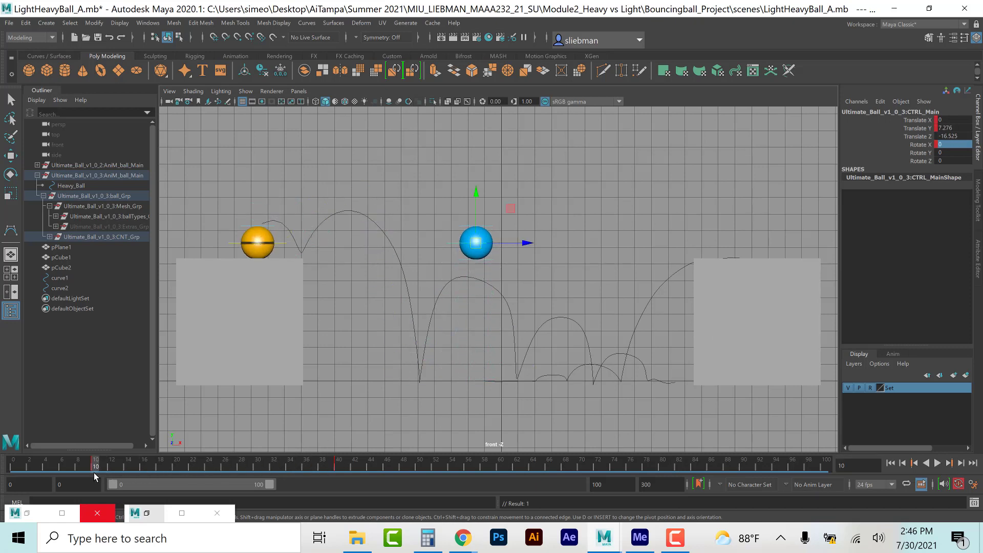
pyautogui.moveTo(112, 467)
pyautogui.mouseDown()
pyautogui.moveTo(339, 470)
pyautogui.moveTo(97, 473)
pyautogui.mouseUp()
pyautogui.moveTo(528, 242); pyautogui.dragTo(809, 226)
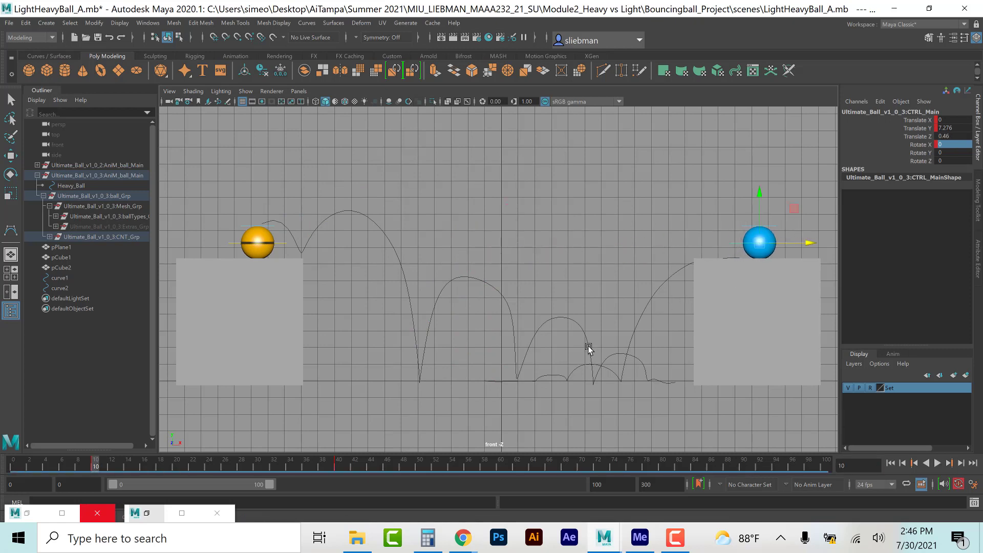
pyautogui.hotkey('alt', 'v')
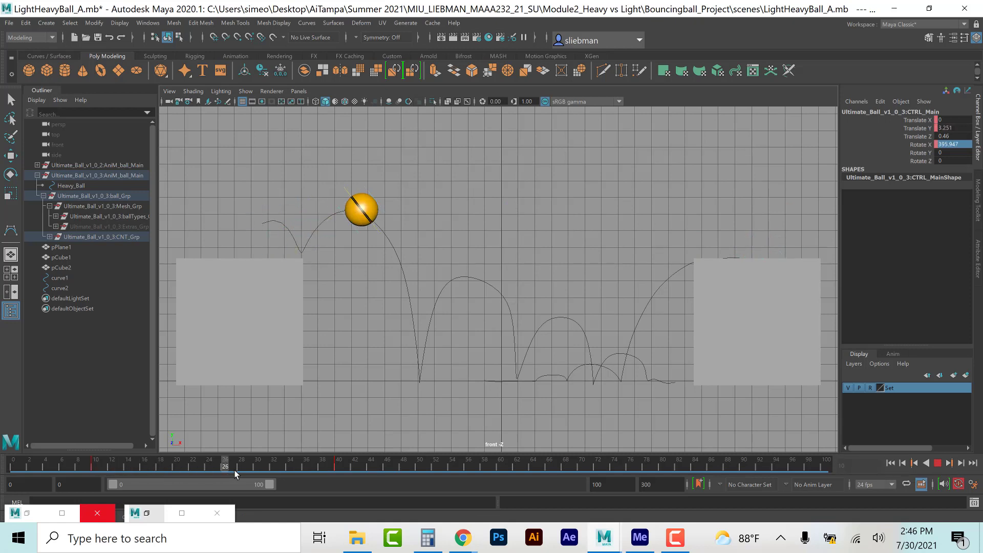
# Step: At frame 40, move the blue ball to about -16.848 in Translate Z and key the Translate Z channel
pyautogui.click(337, 473)
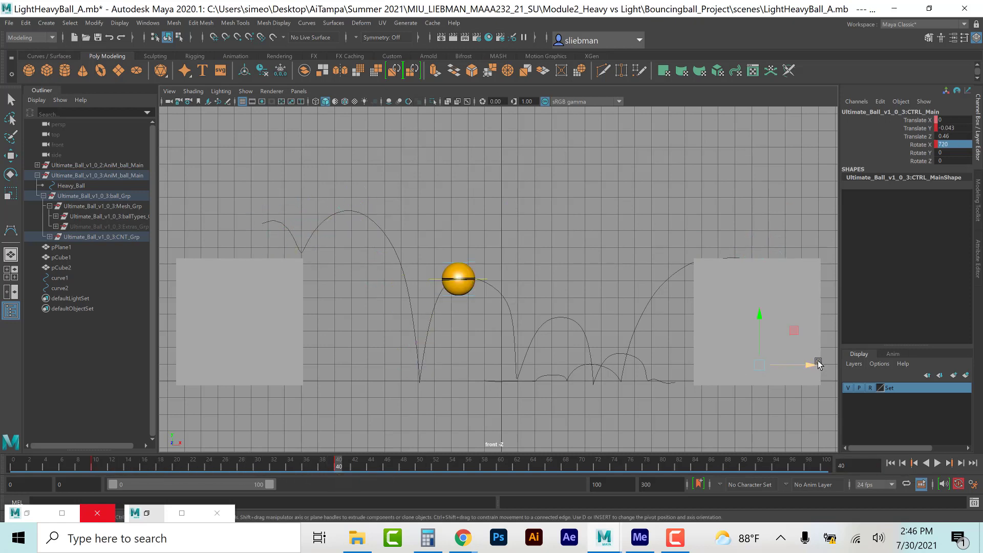
pyautogui.moveTo(812, 365); pyautogui.dragTo(522, 401)
pyautogui.moveTo(313, 468); pyautogui.dragTo(95, 474)
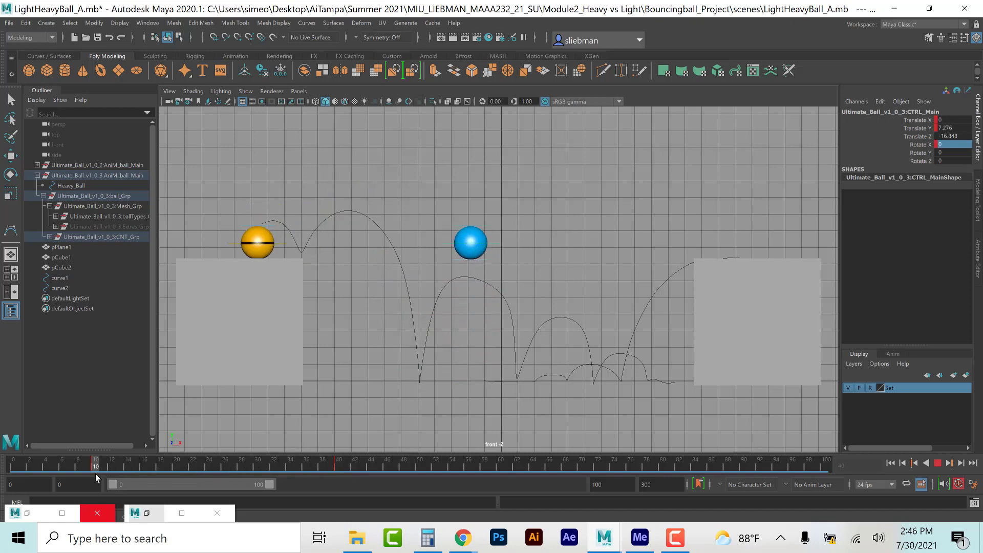
pyautogui.press('w')
pyautogui.click(918, 120)
pyautogui.rightClick(918, 120)
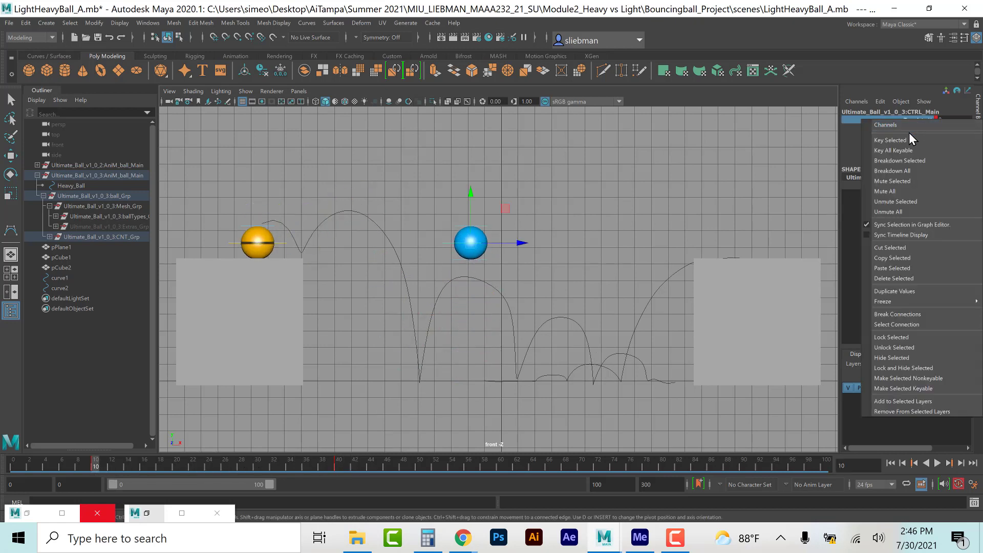
pyautogui.click(917, 134)
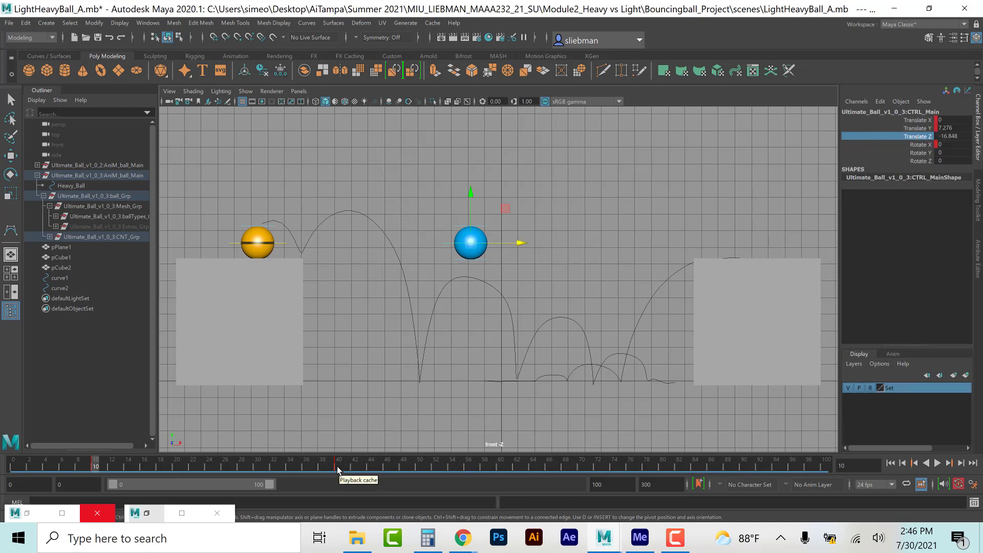
pyautogui.click(337, 467)
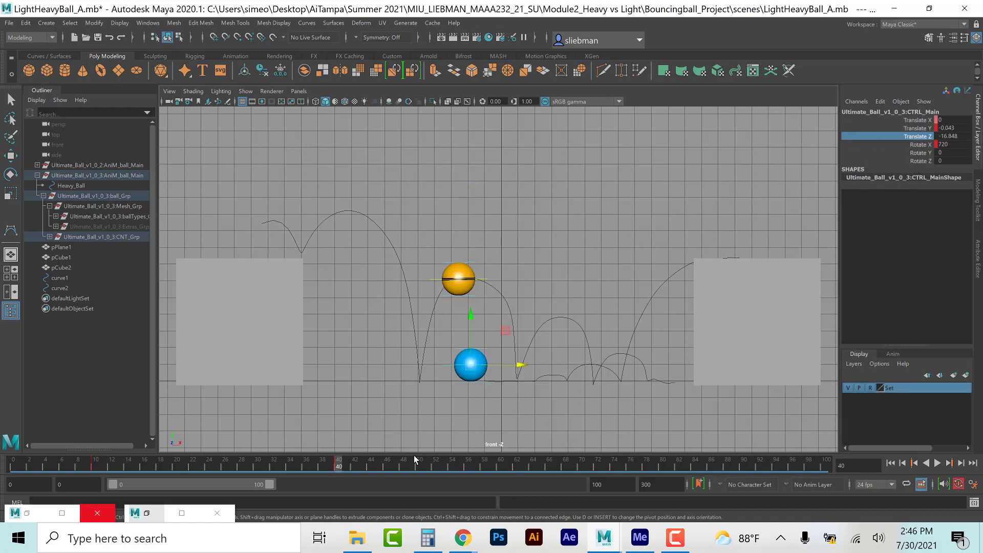
pyautogui.rightClick(918, 135)
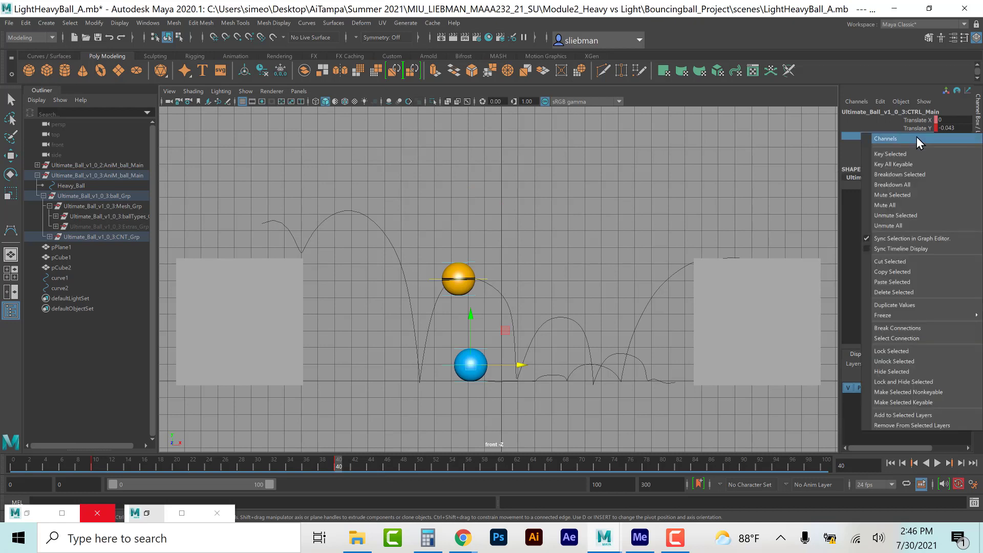
pyautogui.click(911, 153)
# Step: At frame 10, place the blue ball on its block at about 0.675 in Translate Z and key it
pyautogui.moveTo(338, 467); pyautogui.dragTo(95, 468)
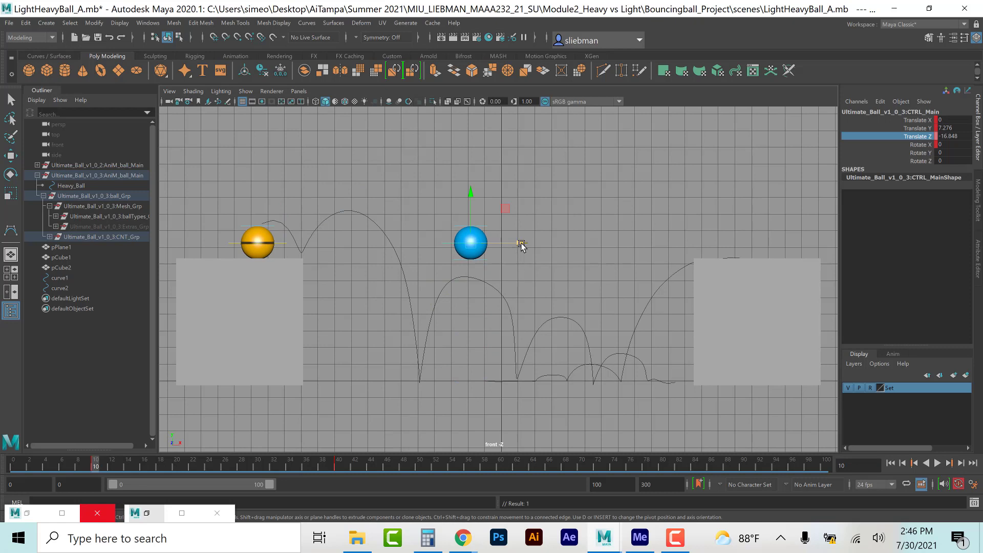
pyautogui.moveTo(521, 242); pyautogui.dragTo(814, 205)
pyautogui.press('s')
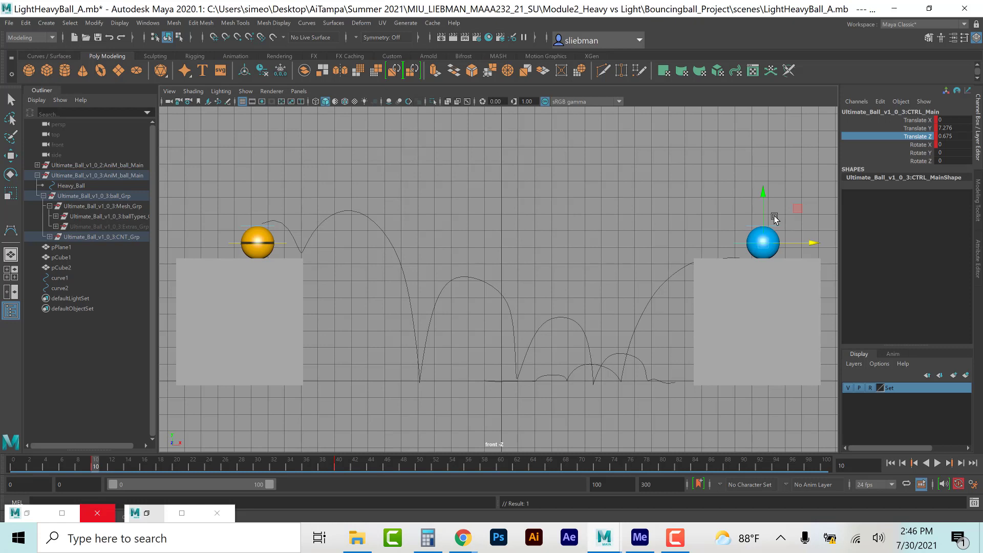
# Step: Reverse the blue ball's spin at frame 40 by setting Rotate X to -720
pyautogui.moveTo(95, 467); pyautogui.dragTo(338, 471)
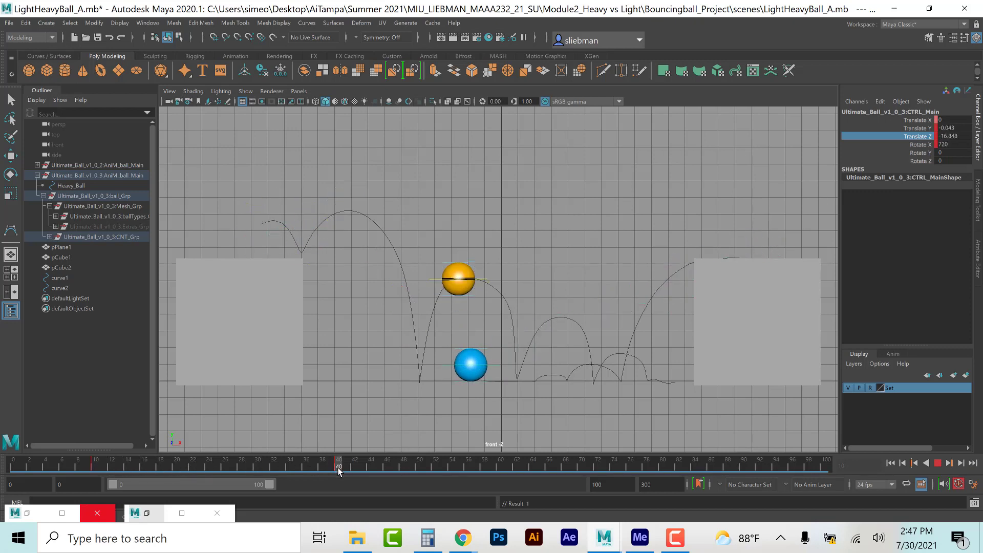
pyautogui.doubleClick(953, 144)
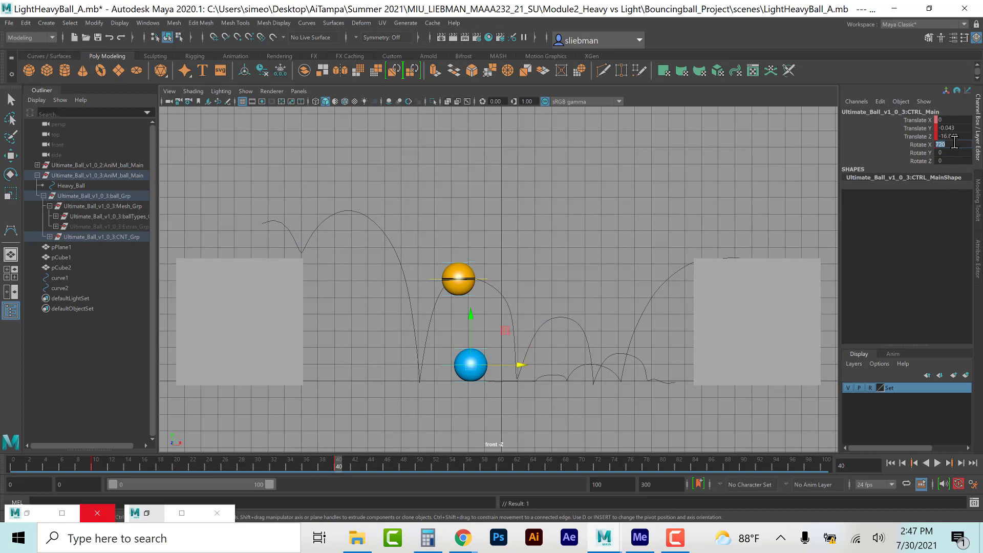
pyautogui.press('Return')
# Step: At frame 19, place the blue ball at the block's edge, about 7.352 in Translate Y and -3.386 in Translate Z
pyautogui.hotkey('alt', 'v')
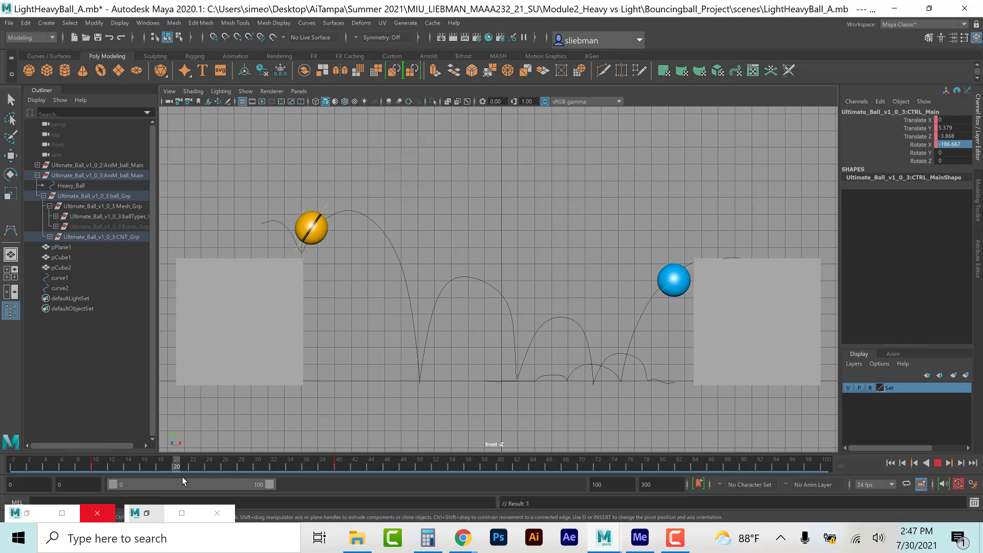
pyautogui.press('Escape')
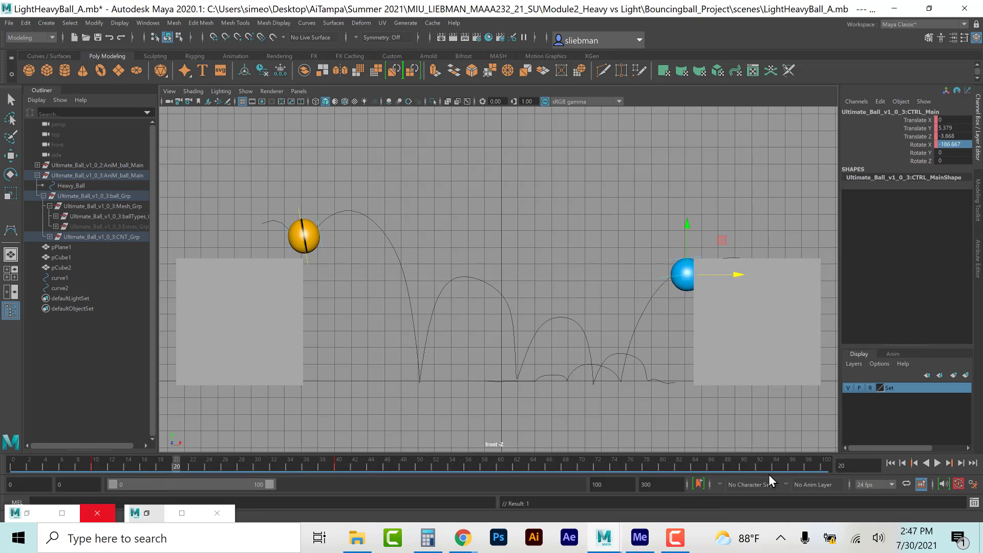
pyautogui.click(902, 464)
pyautogui.moveTo(700, 220); pyautogui.dragTo(700, 196)
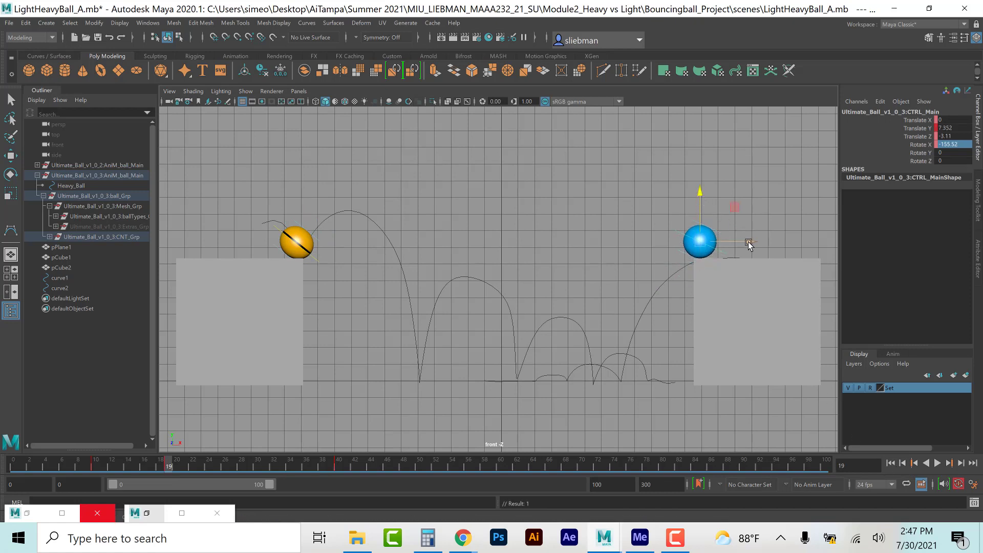
pyautogui.moveTo(751, 242); pyautogui.dragTo(745, 243)
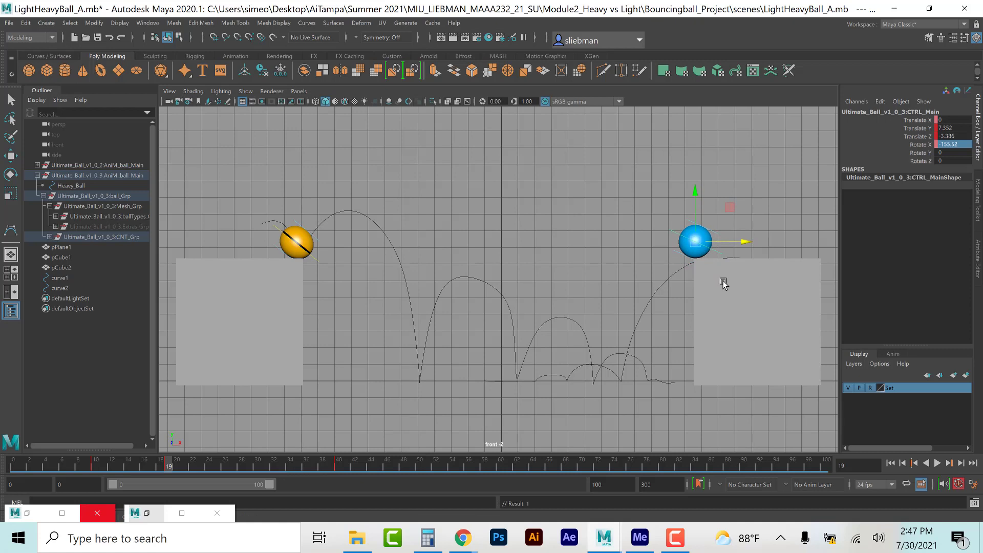
# Step: At frame 26, drop the blue ball to the ground at about 0.096 in Translate Y and -8.264 in Translate Z
pyautogui.moveTo(165, 462); pyautogui.dragTo(228, 485)
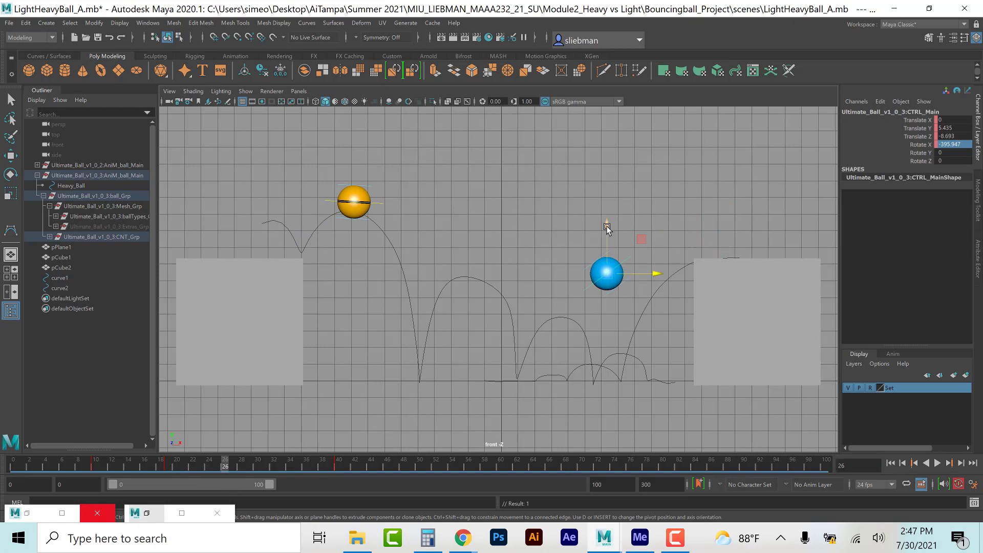
pyautogui.moveTo(607, 224); pyautogui.dragTo(631, 312)
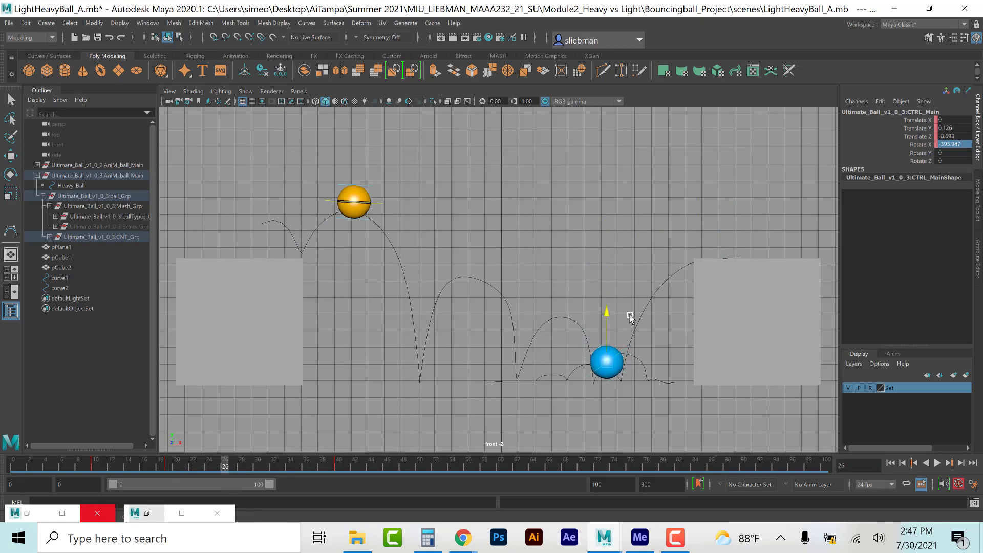
pyautogui.moveTo(656, 363); pyautogui.dragTo(664, 365)
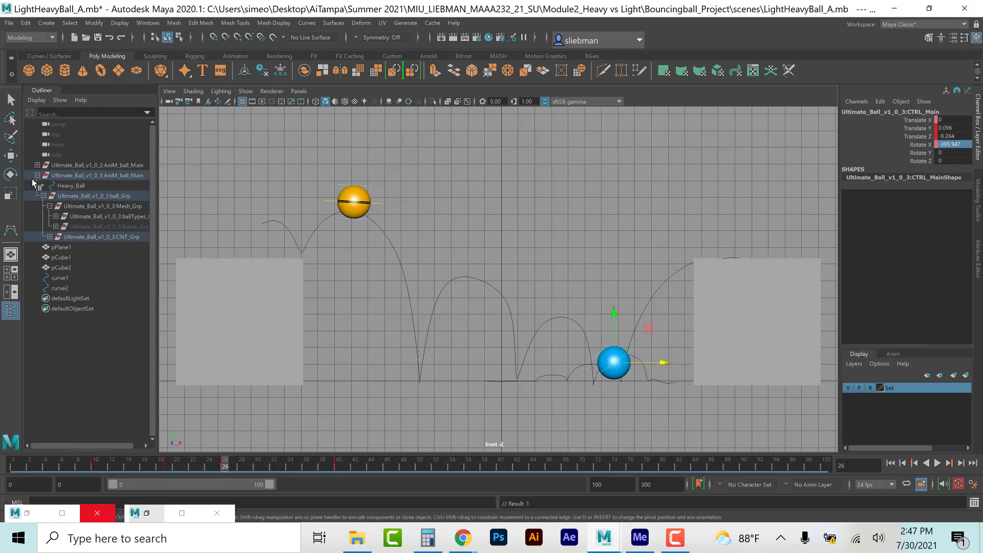
# Step: Rotate the blue ball to about -358.4 in Rotate X at frame 26 and key it
pyautogui.click(10, 174)
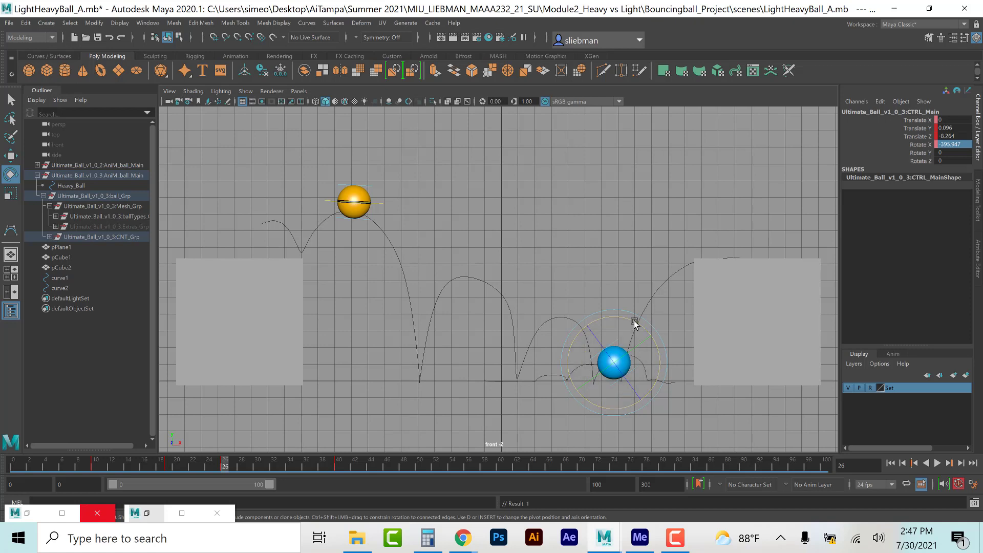
pyautogui.moveTo(635, 325); pyautogui.dragTo(655, 344)
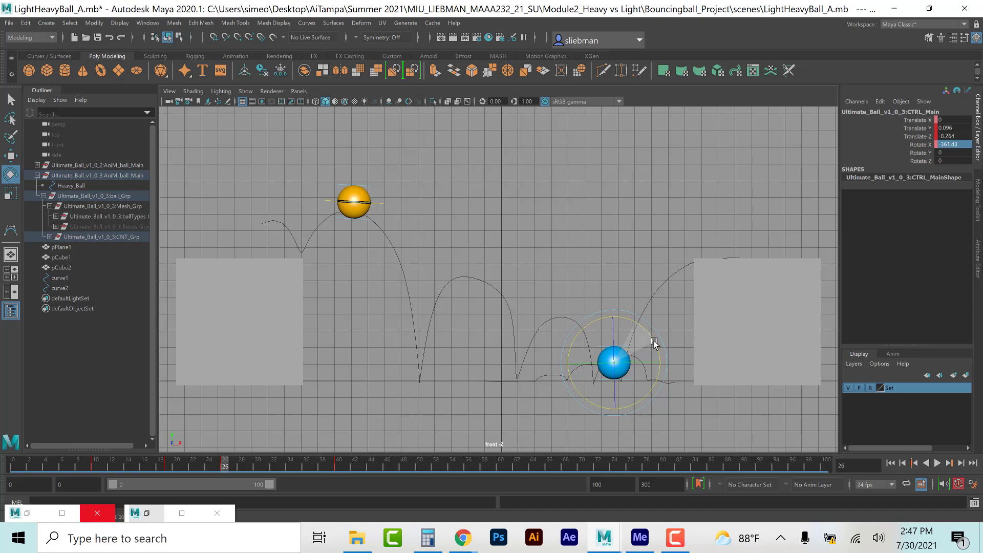
pyautogui.moveTo(656, 345); pyautogui.dragTo(657, 345)
pyautogui.press('s')
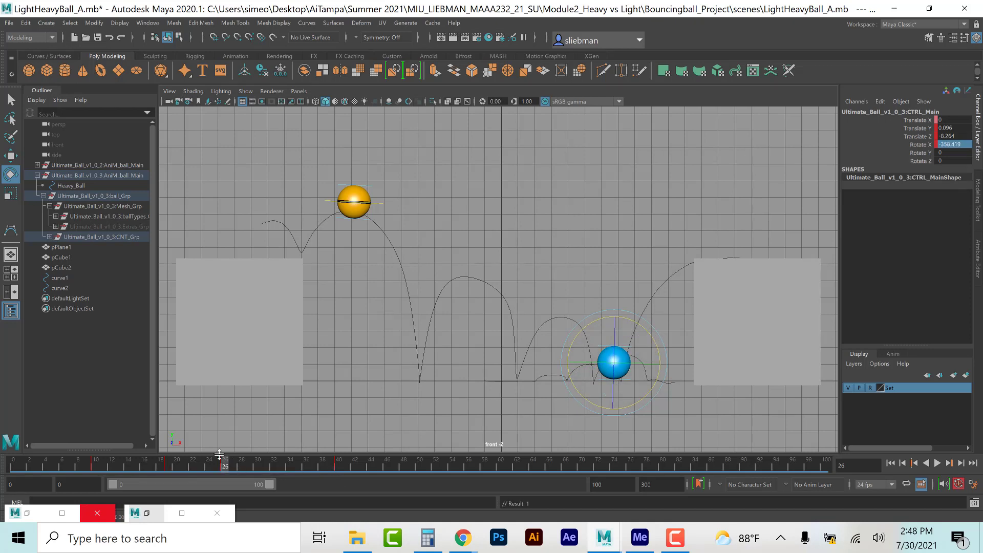
# Step: At frame 20, raise the blue ball clear of the block's corner to about 7.23 in Translate Y and -4.034 in Translate Z
pyautogui.hotkey('alt', 'v')
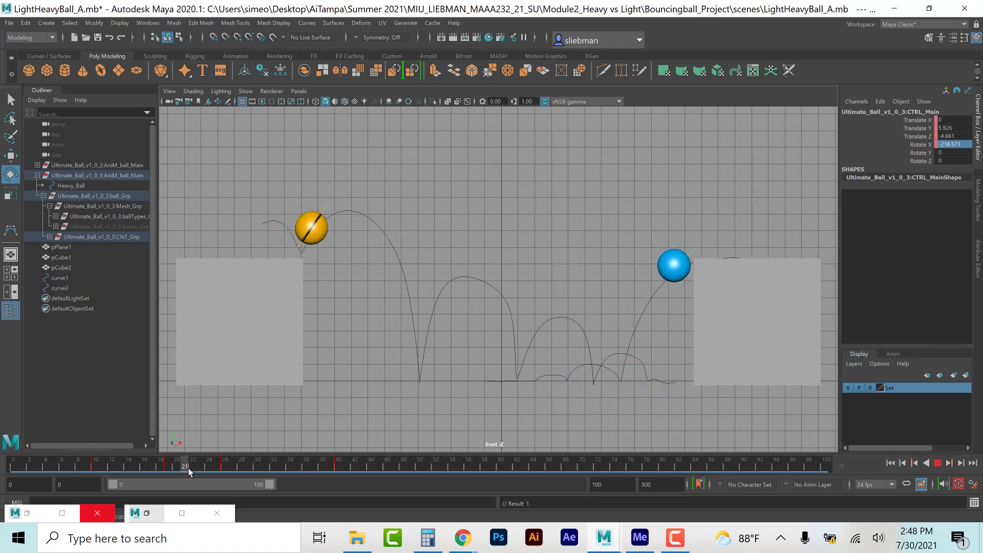
pyautogui.moveTo(184, 466); pyautogui.dragTo(173, 474)
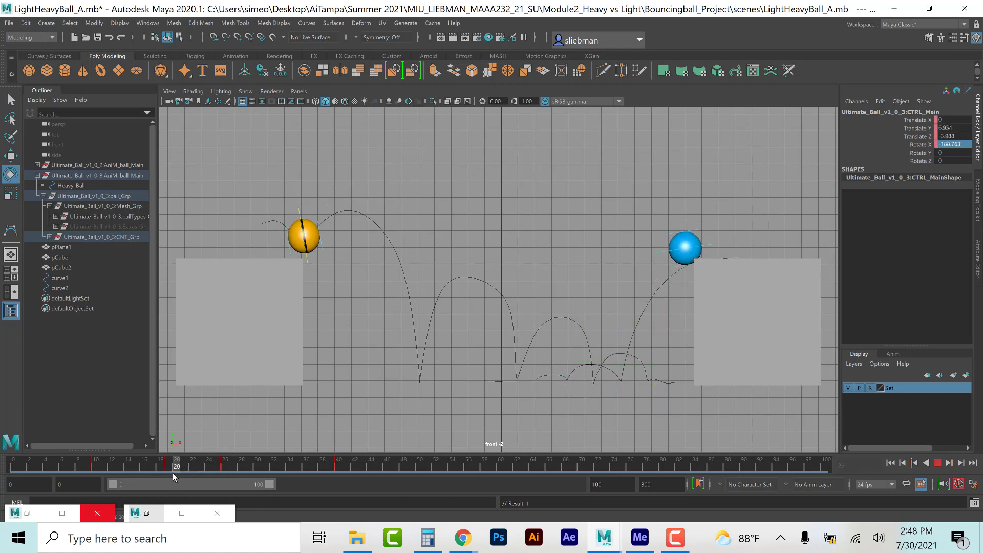
pyautogui.press('w')
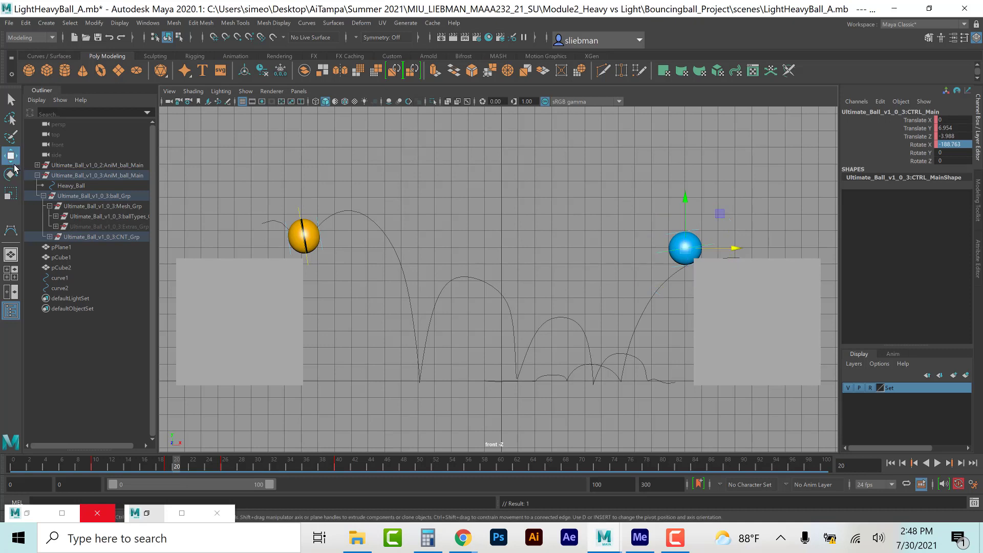
pyautogui.moveTo(683, 257); pyautogui.dragTo(684, 246)
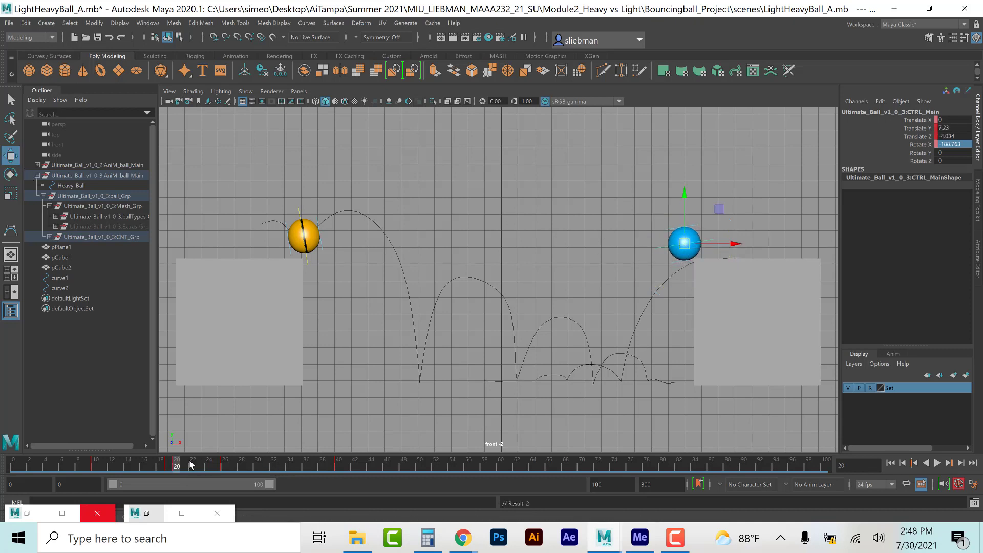
# Step: At frame 31, rotate the blue ball to about -540.4 in Rotate X and move it to about -11.323 in Translate Z
pyautogui.moveTo(171, 464); pyautogui.dragTo(254, 482)
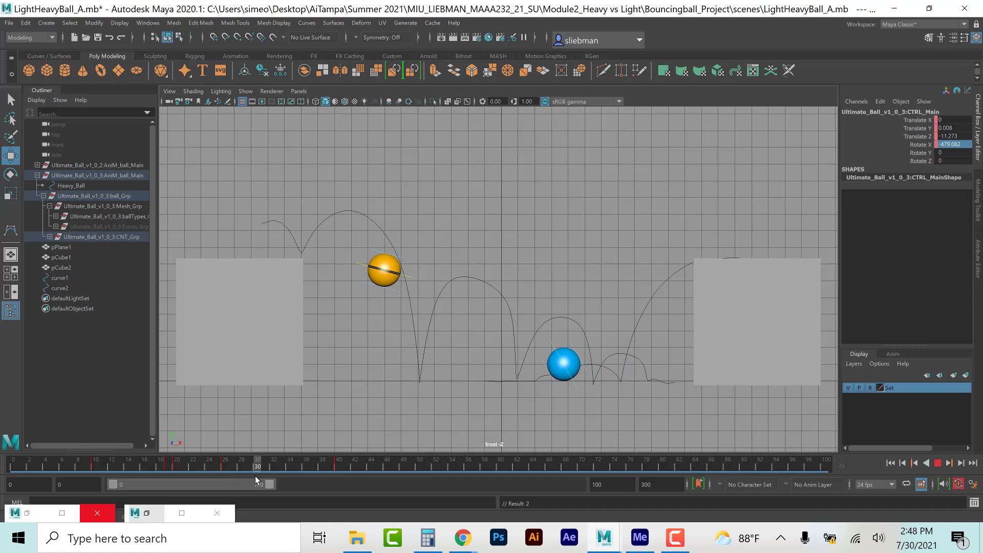
pyautogui.moveTo(261, 472); pyautogui.dragTo(263, 471)
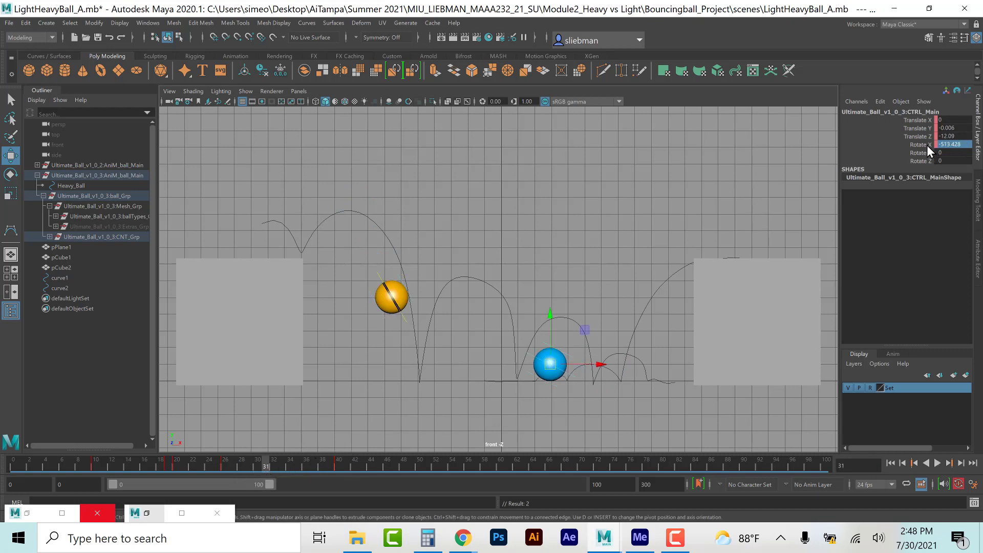
pyautogui.click(11, 175)
pyautogui.moveTo(545, 338)
pyautogui.mouseDown()
pyautogui.moveTo(534, 323)
pyautogui.moveTo(526, 336)
pyautogui.mouseUp()
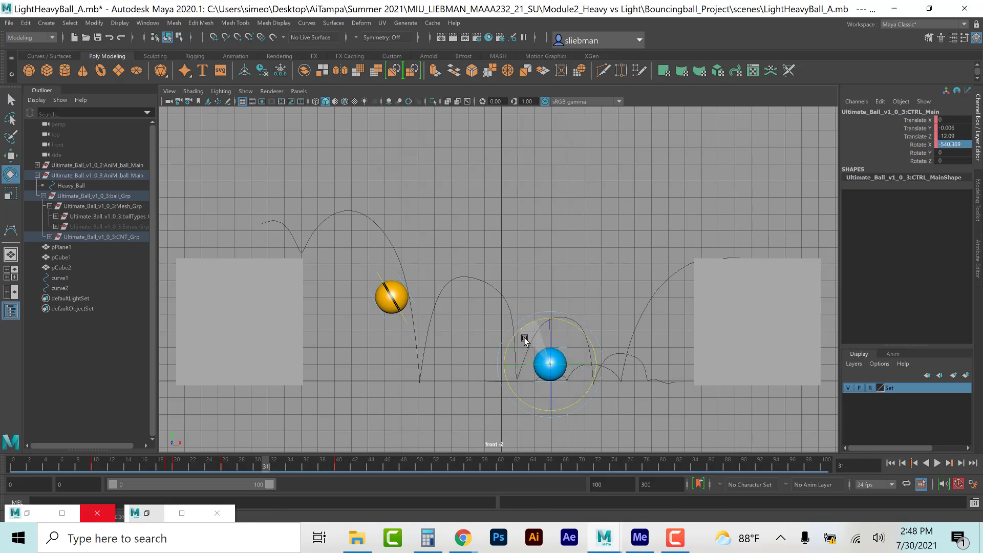
pyautogui.click(10, 158)
pyautogui.moveTo(604, 365); pyautogui.dragTo(614, 367)
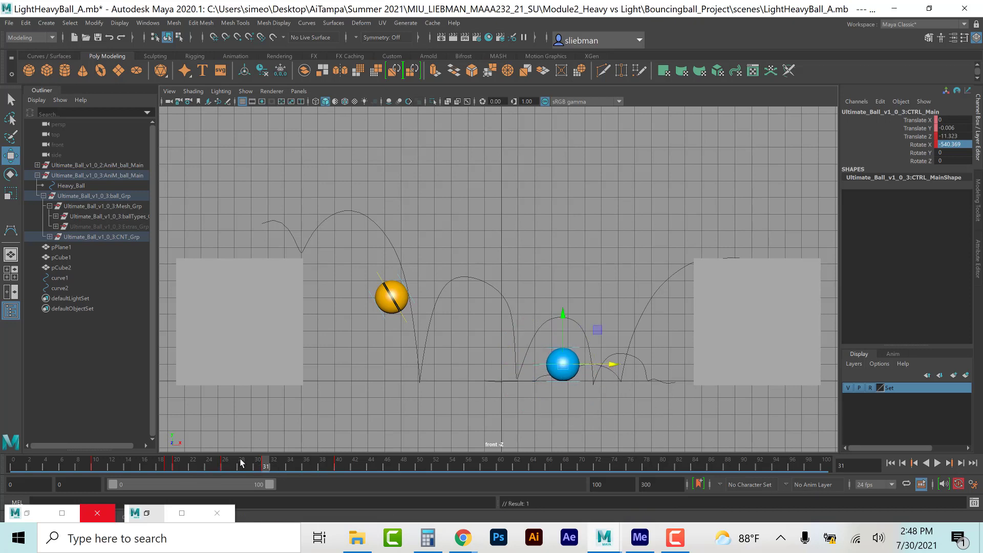
# Step: At frame 28, raise the blue ball to about 1.195 in Translate Y for its first small bounce
pyautogui.click(194, 466)
pyautogui.moveTo(196, 466); pyautogui.dragTo(241, 467)
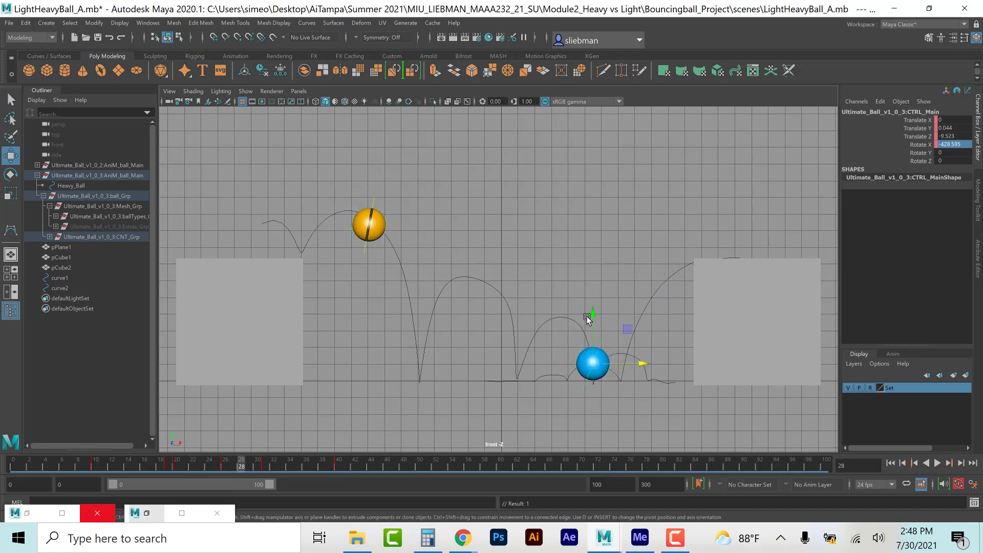
pyautogui.moveTo(592, 314); pyautogui.dragTo(593, 296)
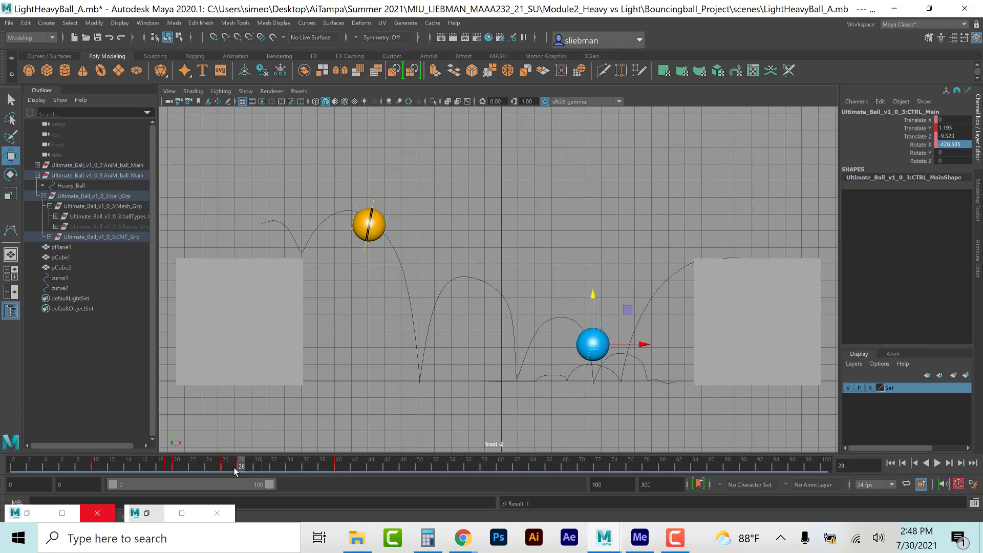
# Step: Play back the bounce and try moving the blue ball to about -9.478 in Translate Z at frame 29
pyautogui.hotkey('alt', 'v')
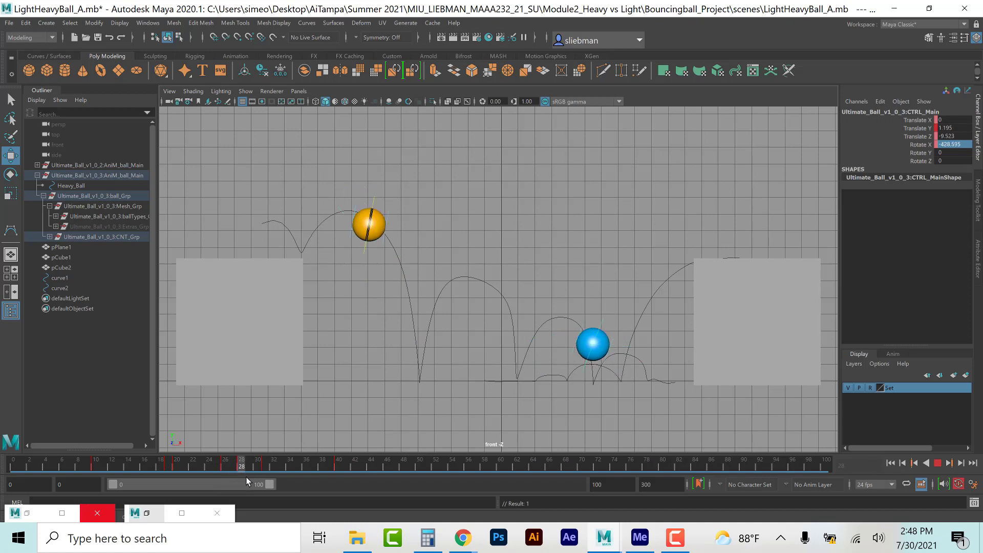
pyautogui.press('Escape')
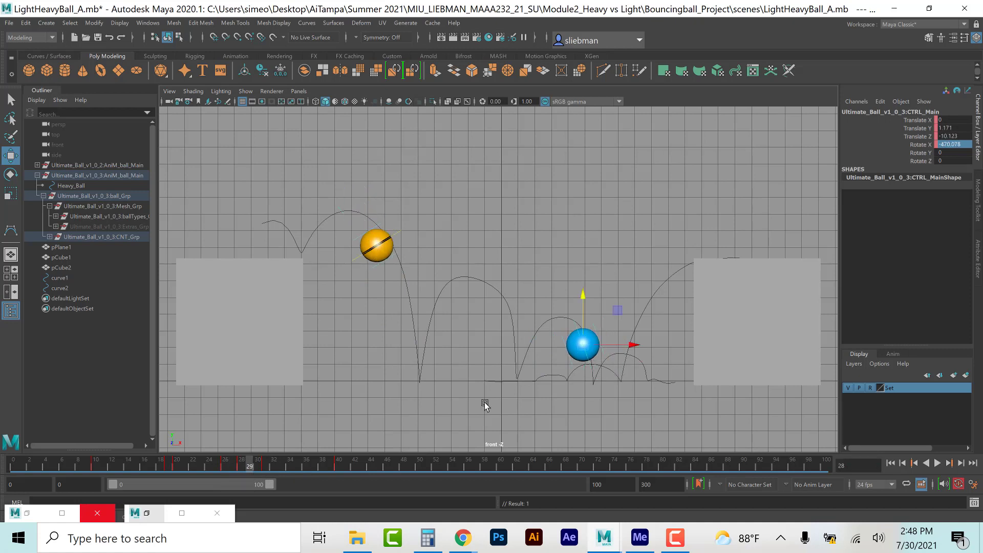
pyautogui.moveTo(629, 345); pyautogui.dragTo(640, 346)
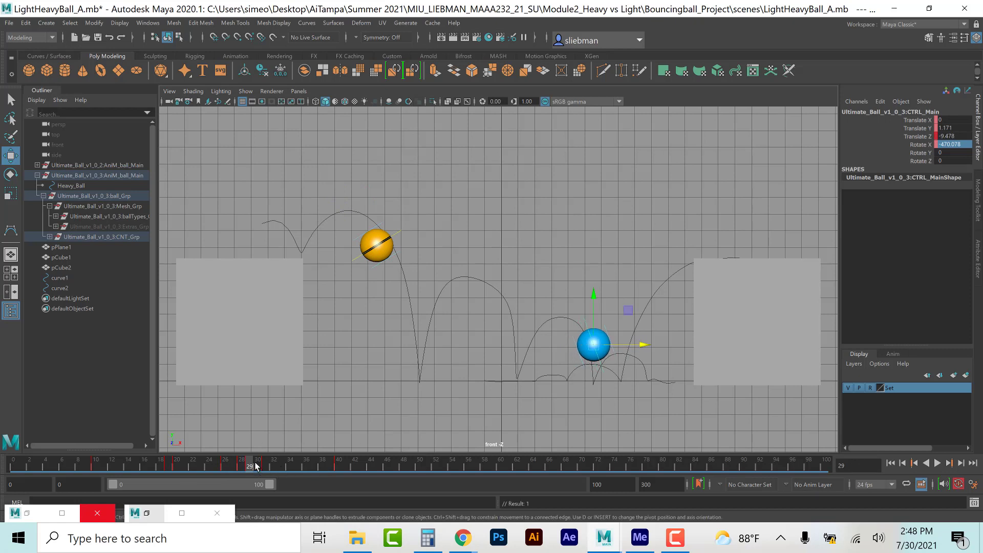
pyautogui.hotkey('ctrl', 'z')
pyautogui.click(240, 464)
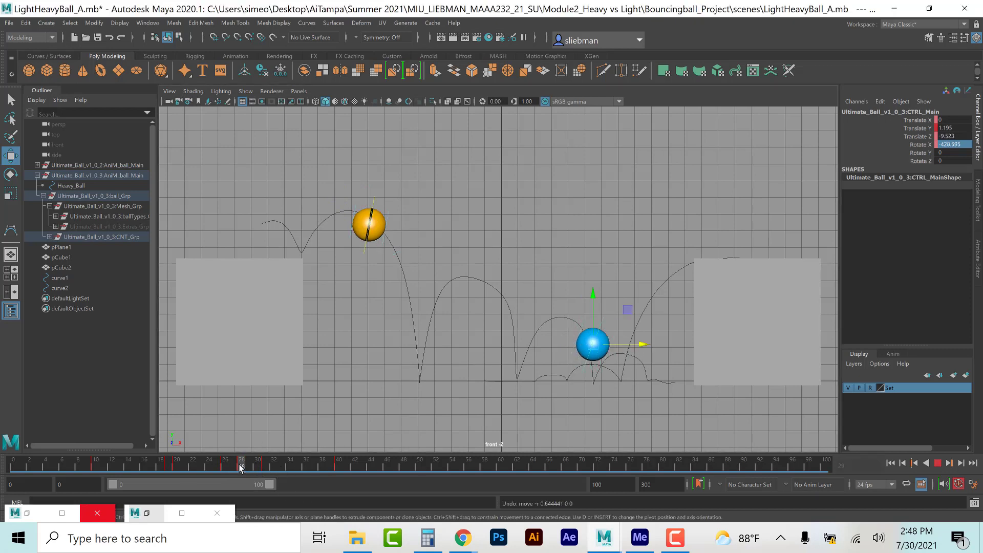
# Step: At frame 31, lower the blue ball in Translate Y until it touches the ground plane
pyautogui.click(266, 465)
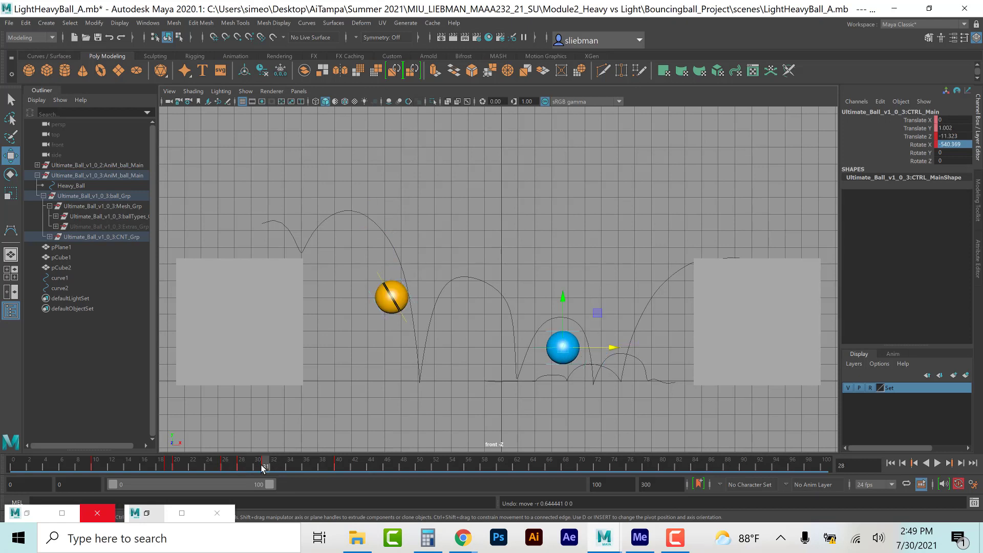
pyautogui.moveTo(563, 301); pyautogui.dragTo(563, 318)
pyautogui.moveTo(263, 465); pyautogui.dragTo(296, 468)
pyautogui.moveTo(562, 365); pyautogui.dragTo(559, 364)
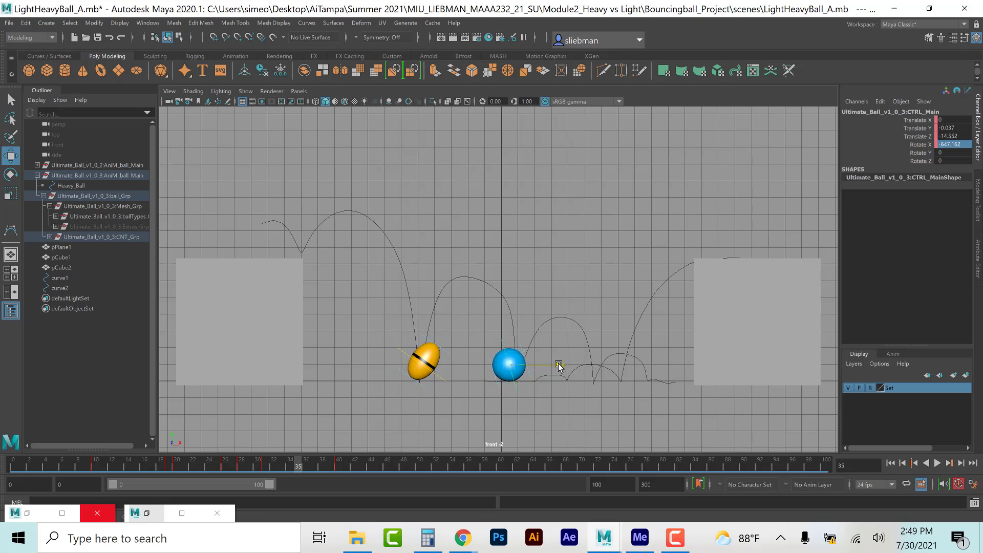
# Step: At frame 33, move the blue ball to about 0.34 in Translate Y and -12.443 in Translate Z for a tiny bounce
pyautogui.moveTo(291, 464); pyautogui.dragTo(280, 464)
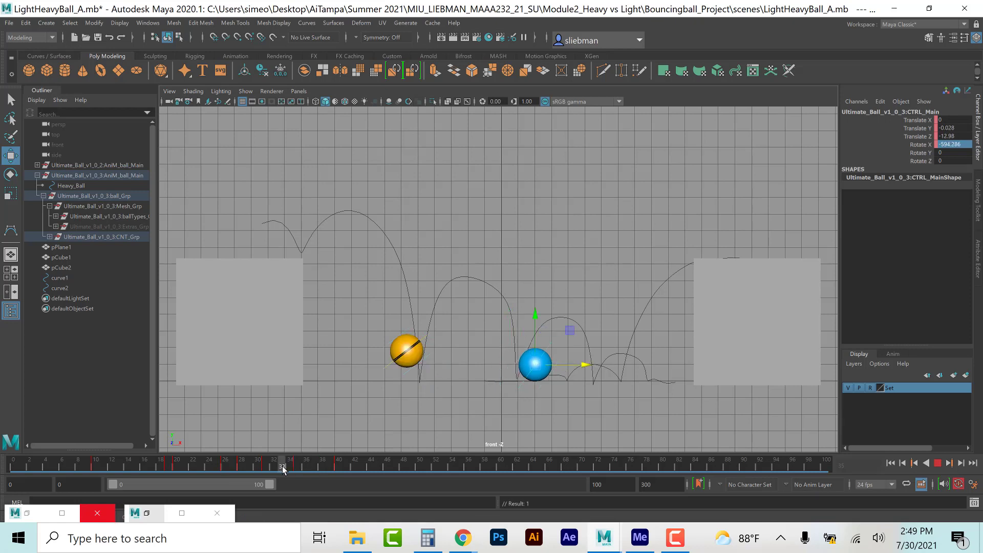
pyautogui.moveTo(538, 321); pyautogui.dragTo(538, 316)
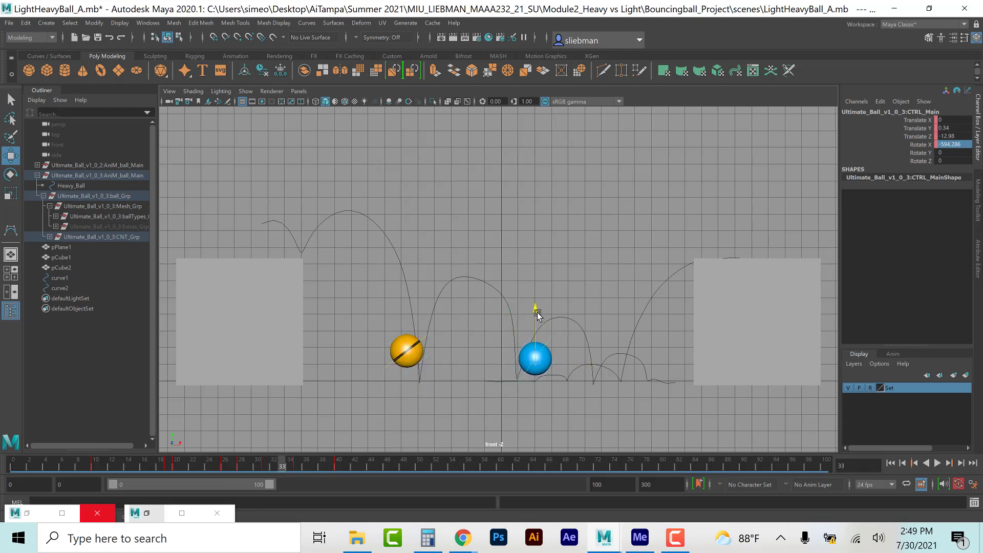
pyautogui.moveTo(585, 359); pyautogui.dragTo(593, 360)
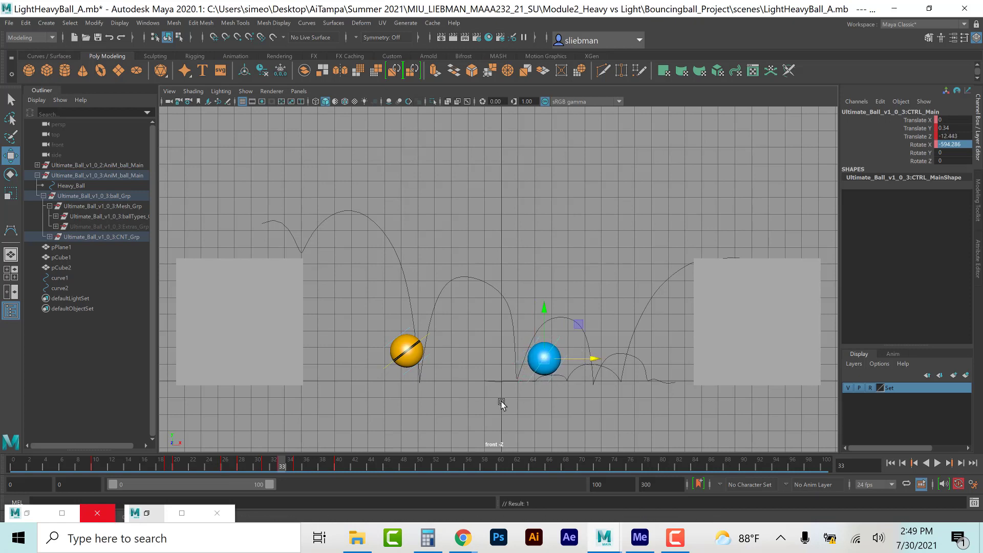
# Step: Play back the animation of both balls and save the scene
pyautogui.click(938, 463)
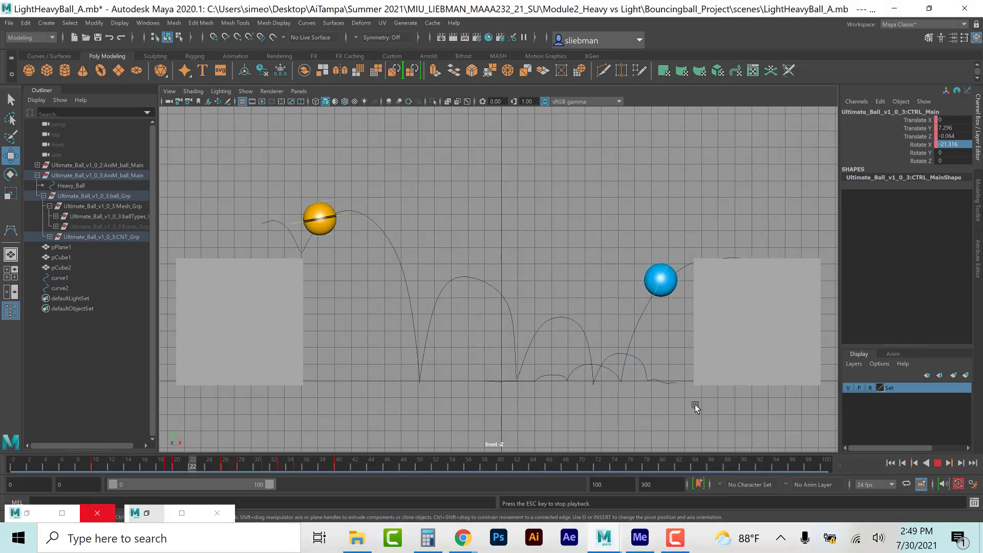
pyautogui.click(938, 463)
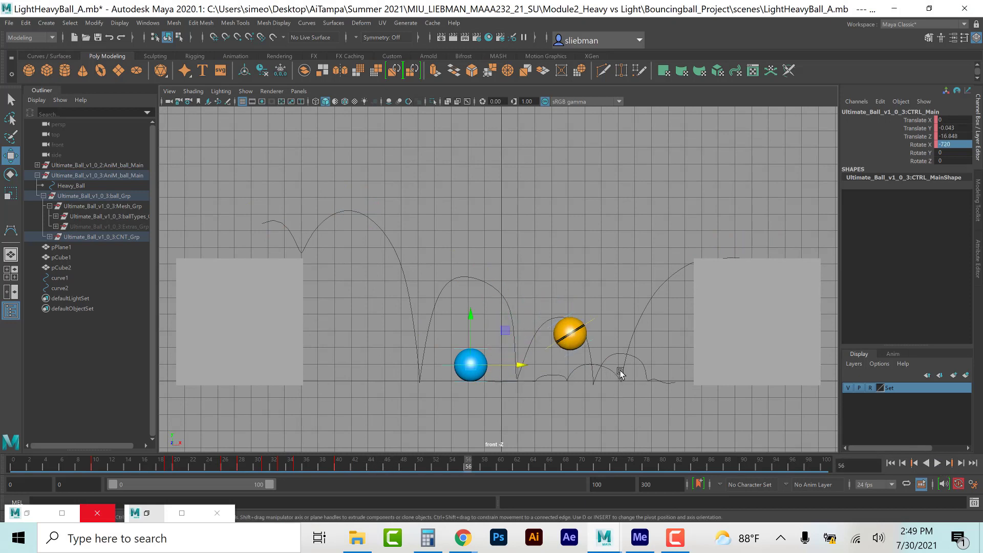
pyautogui.hotkey('ctrl', 's')
# Step: Show the four-view layout, restore the Hypershade window, and make the objects on the Set layer selectable
pyautogui.press('space')
pyautogui.click(582, 239)
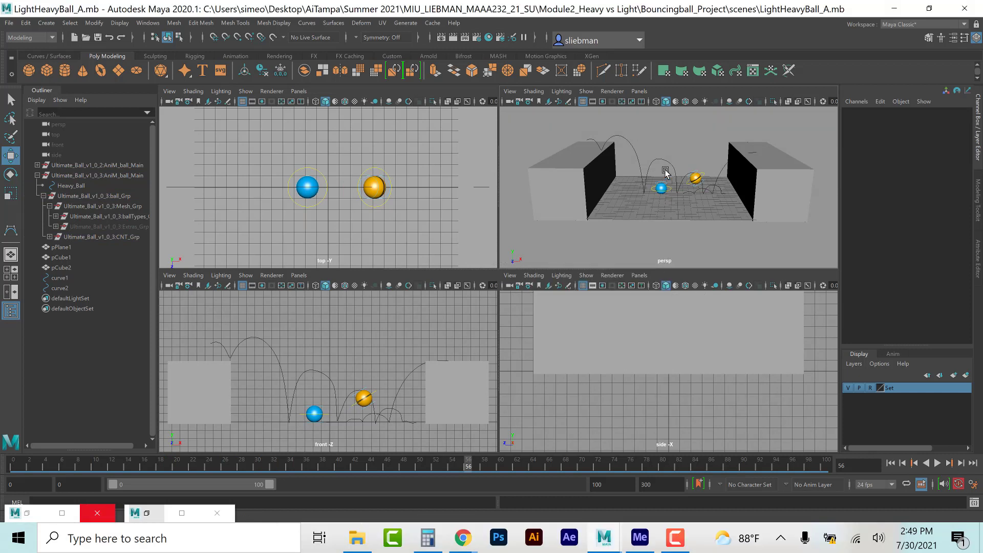
pyautogui.press('space')
pyautogui.click(217, 513)
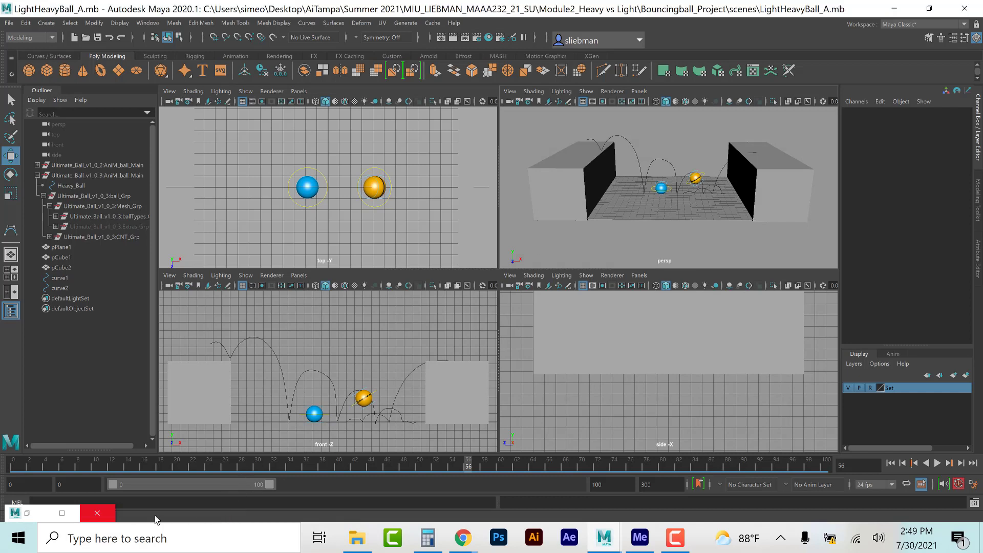
pyautogui.click(27, 513)
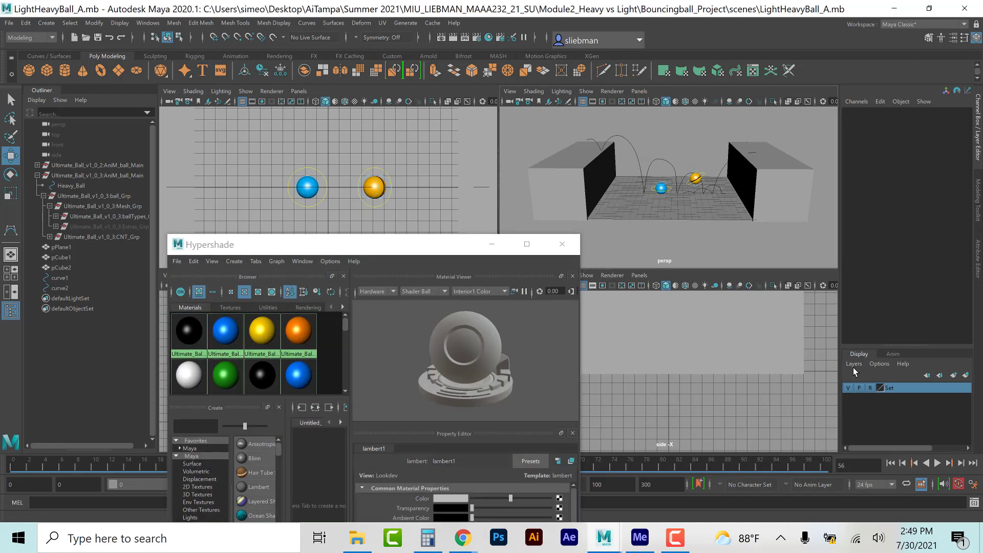
pyautogui.click(872, 388)
# Step: Assign the white ball material from Hypershade to the ground plane and both block cubes
pyautogui.click(582, 211)
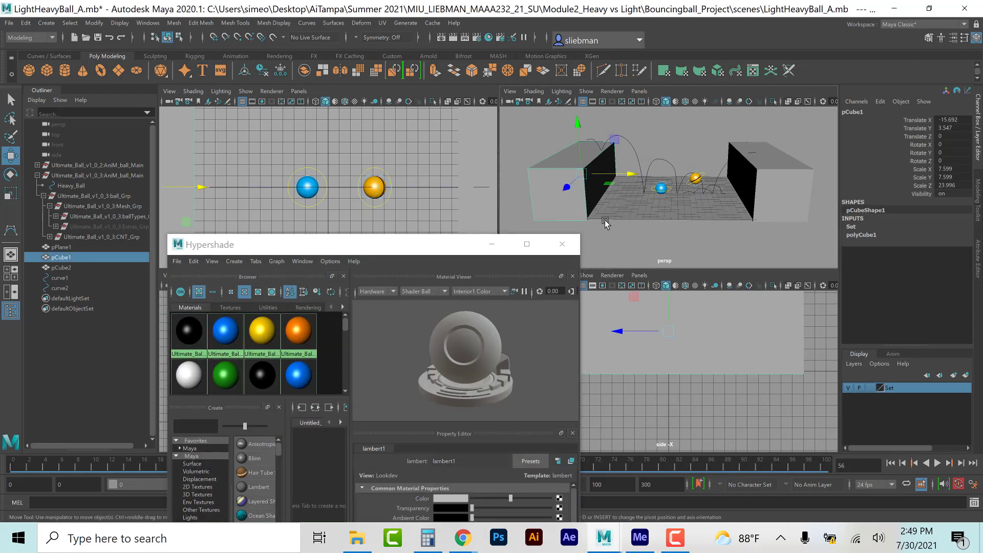
pyautogui.keyDown('shift'); pyautogui.click(621, 221); pyautogui.keyUp('shift')
pyautogui.keyDown('shift'); pyautogui.click(779, 185); pyautogui.keyUp('shift')
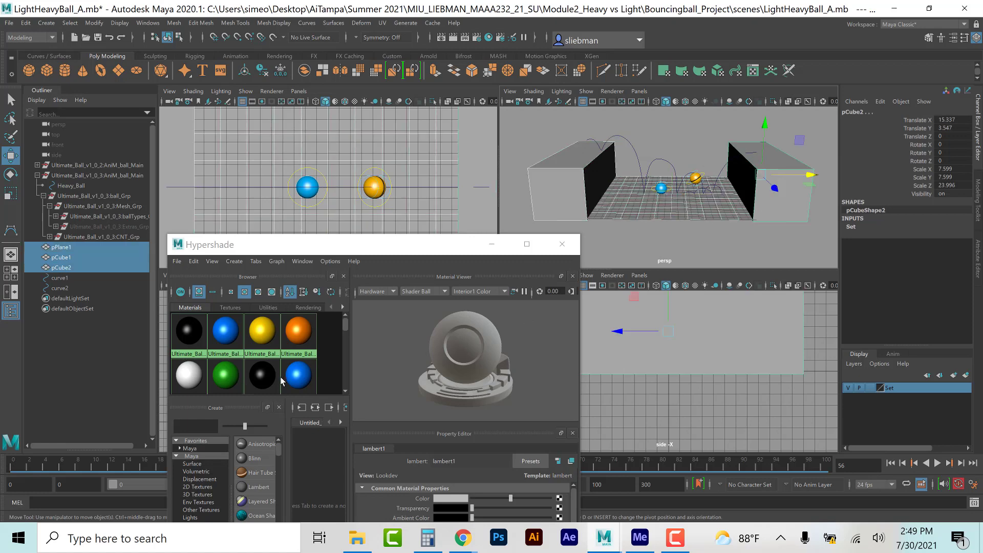
pyautogui.moveTo(189, 376); pyautogui.dragTo(191, 350, button='right')
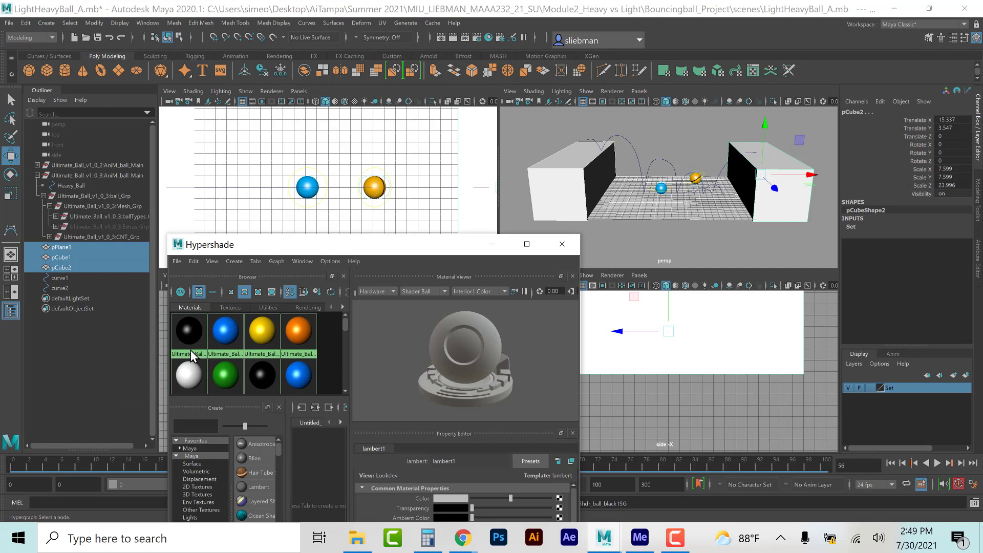
pyautogui.click(493, 244)
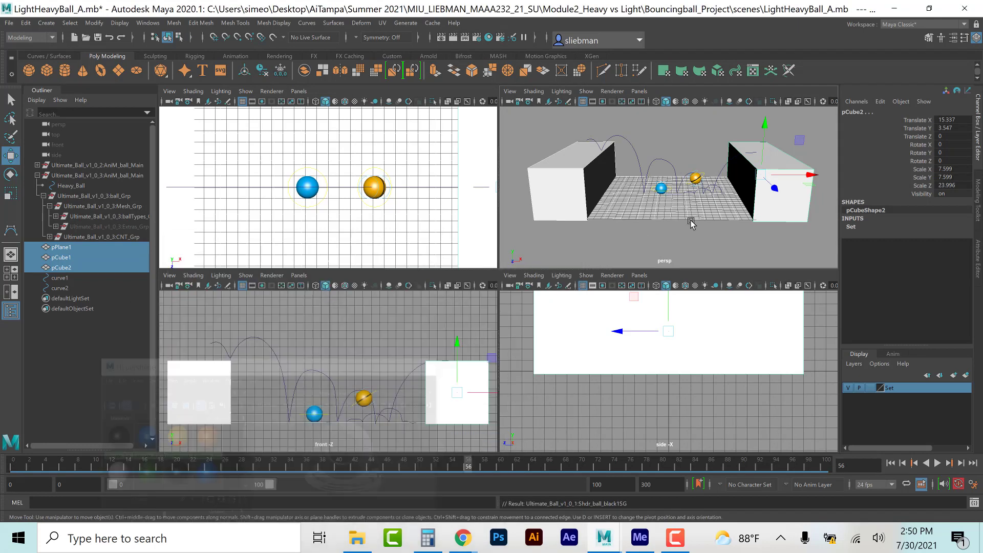
# Step: In the perspective view, push both motion-path curves along Z to the back of the set, behind the balls
pyautogui.click(672, 252)
pyautogui.press('space')
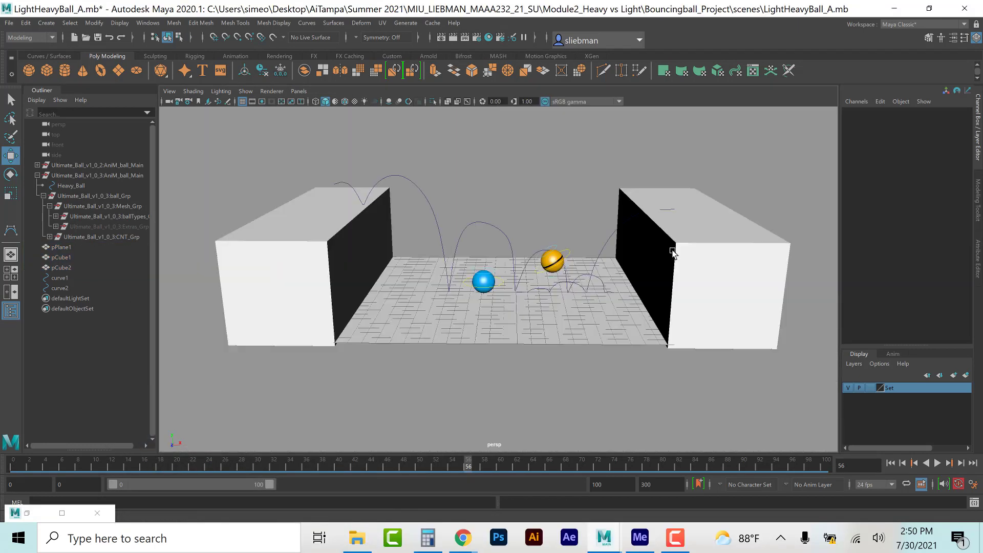
pyautogui.keyDown('alt'); pyautogui.moveTo(560, 323); pyautogui.dragTo(588, 277); pyautogui.keyUp('alt')
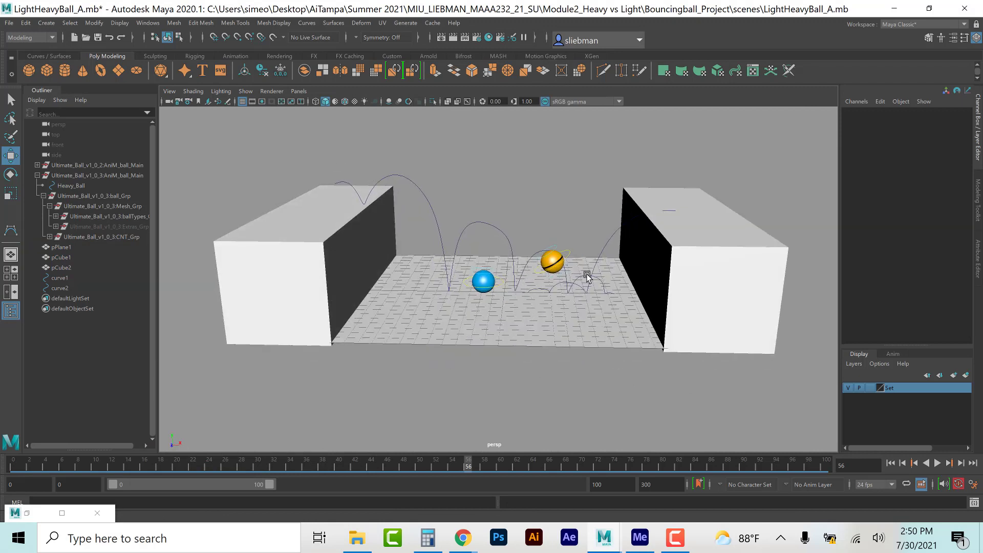
pyautogui.click(588, 277)
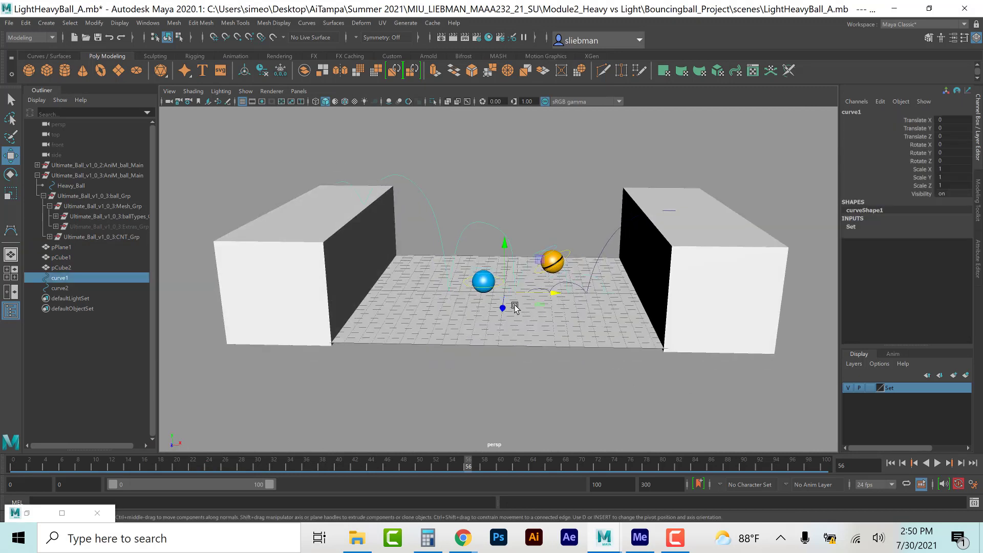
pyautogui.keyDown('shift'); pyautogui.click(606, 248); pyautogui.keyUp('shift')
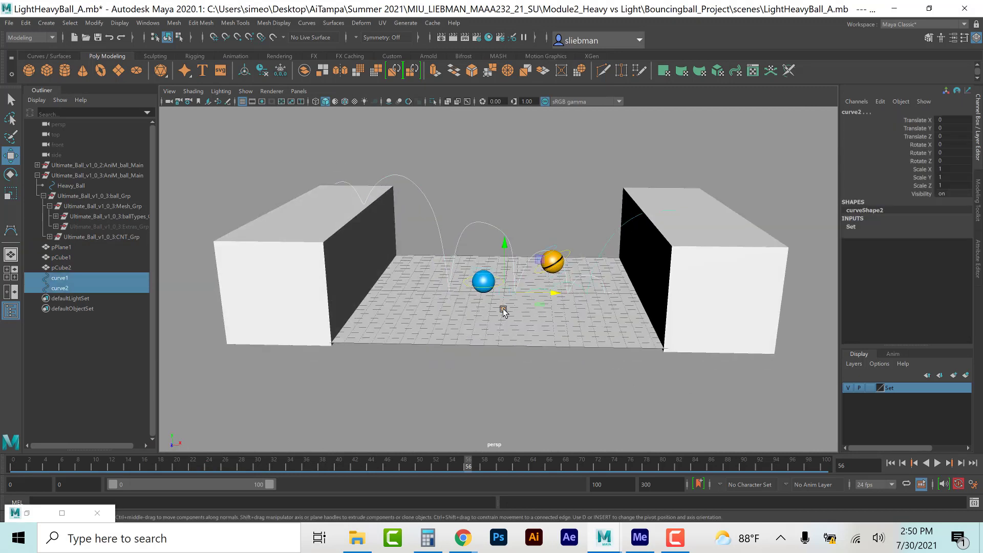
pyautogui.moveTo(505, 305); pyautogui.dragTo(510, 271)
pyautogui.keyDown('alt'); pyautogui.moveTo(509, 384); pyautogui.dragTo(561, 410); pyautogui.keyUp('alt')
pyautogui.click(562, 409)
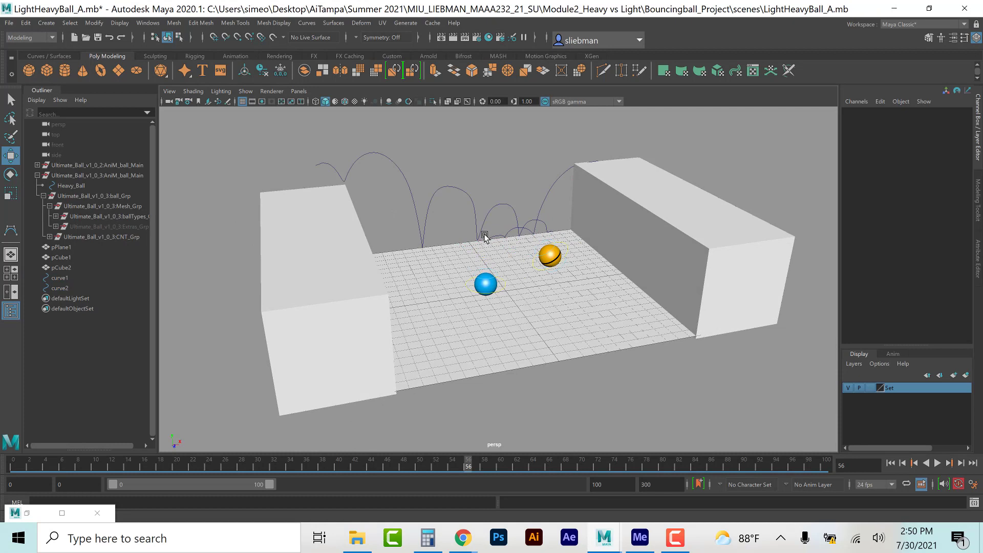
# Step: Adjust the light ball's path curve to about -11.233 in Translate Z and save the scene
pyautogui.click(472, 204)
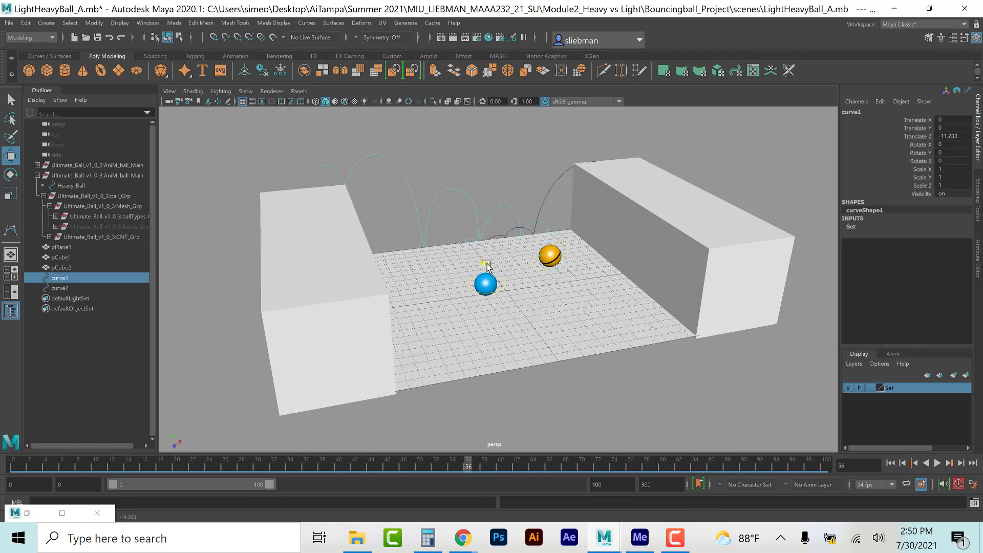
pyautogui.click(616, 305)
pyautogui.keyDown('alt'); pyautogui.moveTo(617, 305); pyautogui.dragTo(598, 330); pyautogui.keyUp('alt')
pyautogui.keyDown('alt'); pyautogui.moveTo(520, 364); pyautogui.dragTo(502, 397); pyautogui.keyUp('alt')
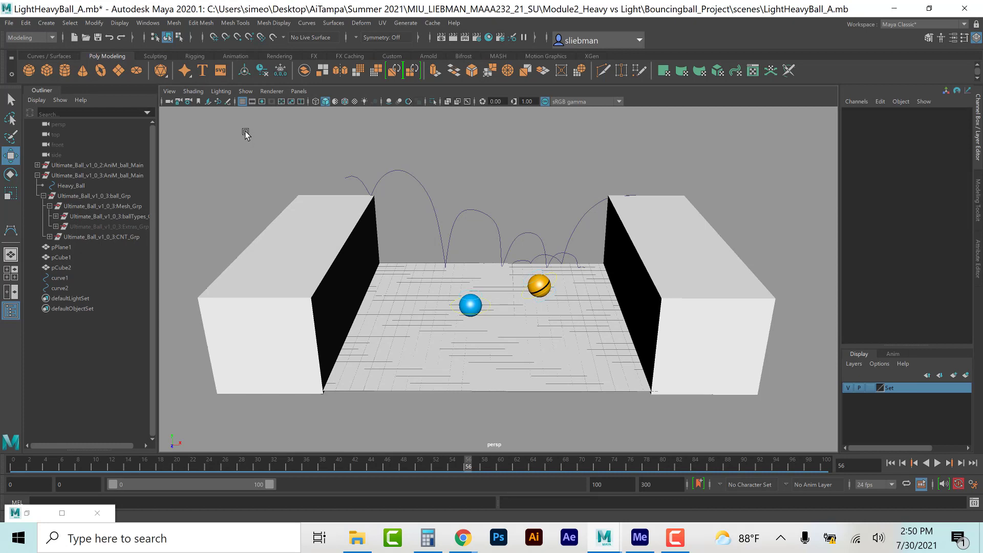
pyautogui.hotkey('ctrl', 's')
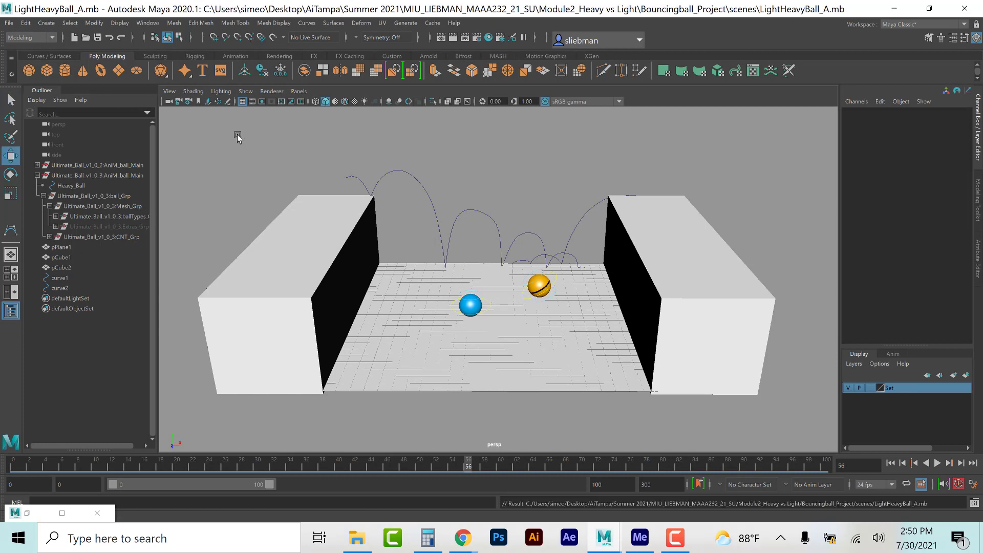
# Step: Open the recent scene file Catapult_A.mb
pyautogui.click(10, 23)
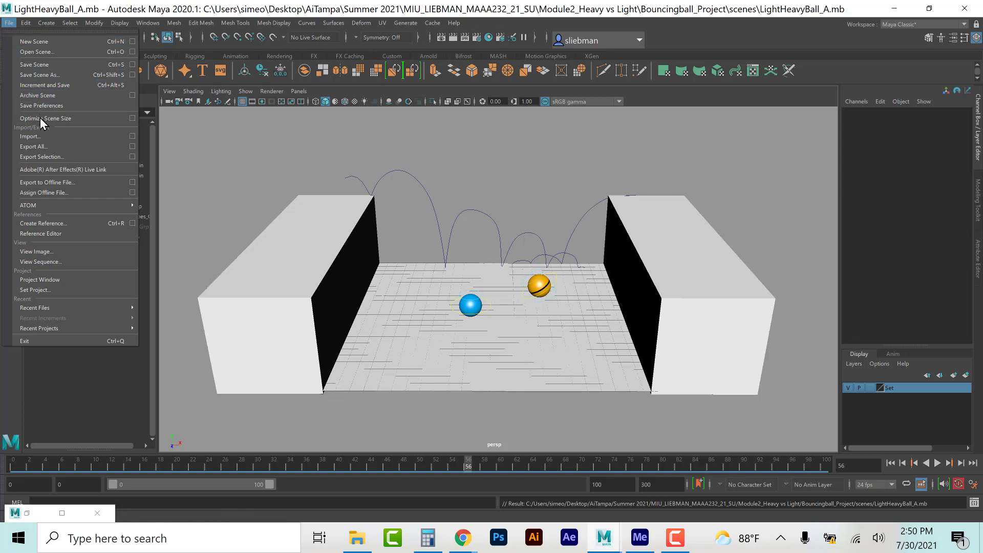
pyautogui.moveTo(55, 206)
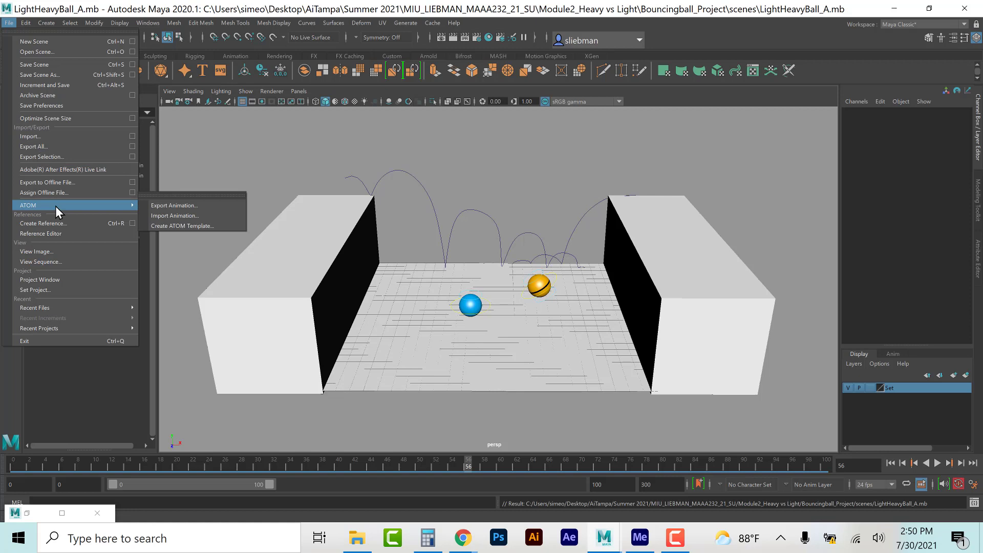
pyautogui.moveTo(49, 305)
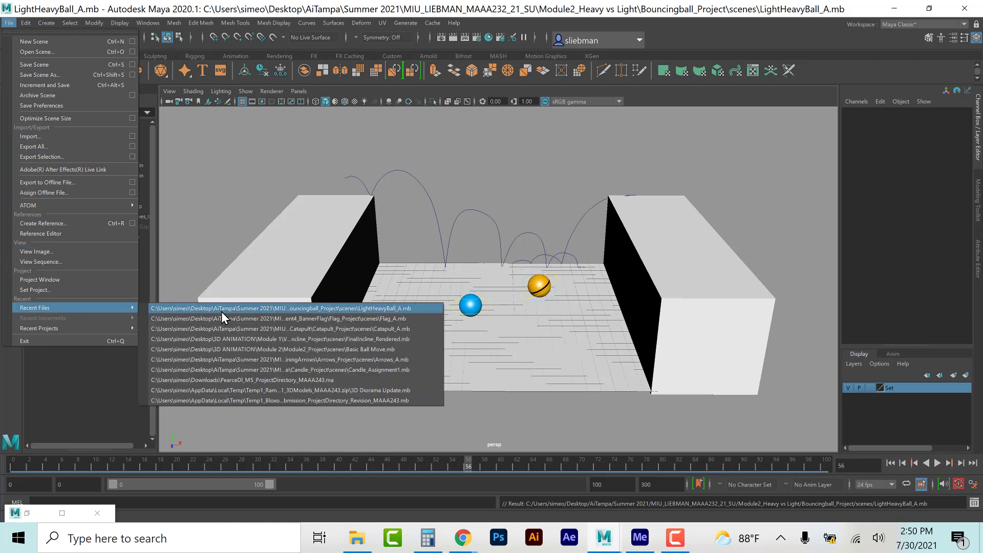
pyautogui.click(226, 329)
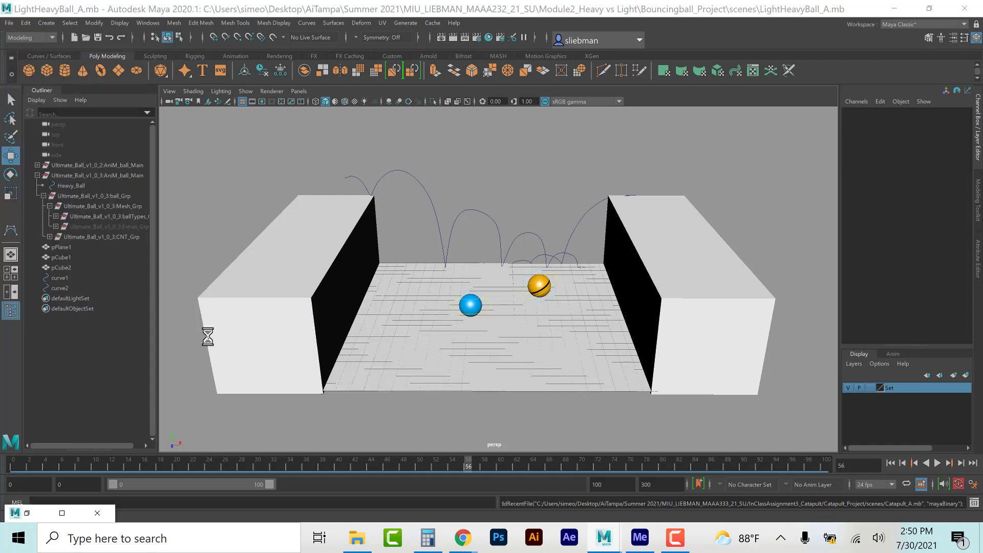
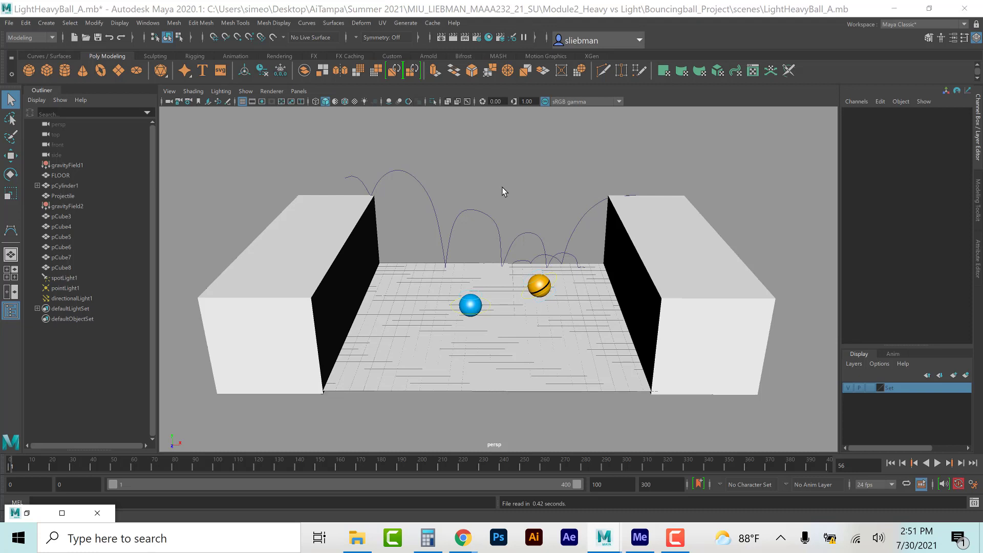
# Step: Group the directional, point and spot lights of the catapult scene together
pyautogui.click(788, 160)
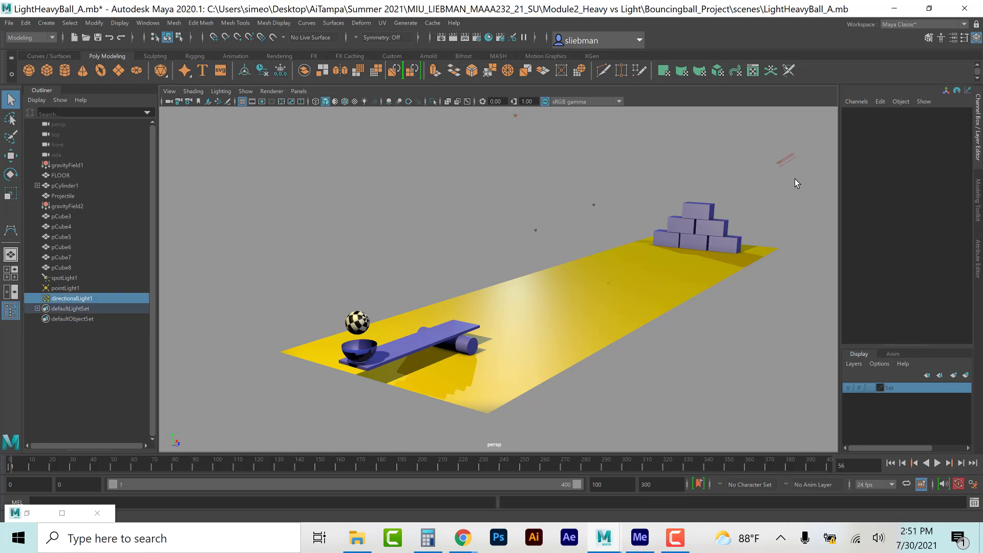
pyautogui.keyDown('shift'); pyautogui.click(71, 278); pyautogui.keyUp('shift')
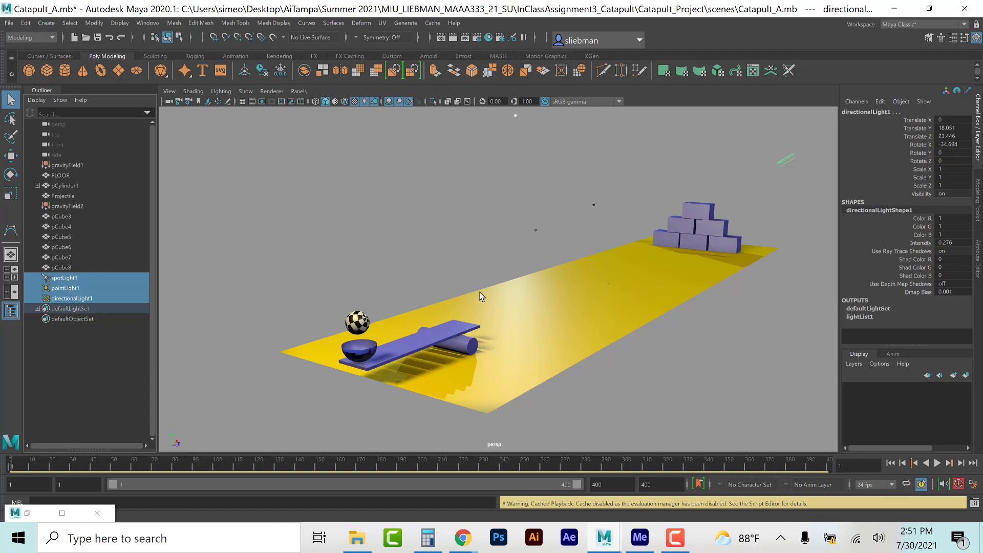
pyautogui.hotkey('ctrl', 'g')
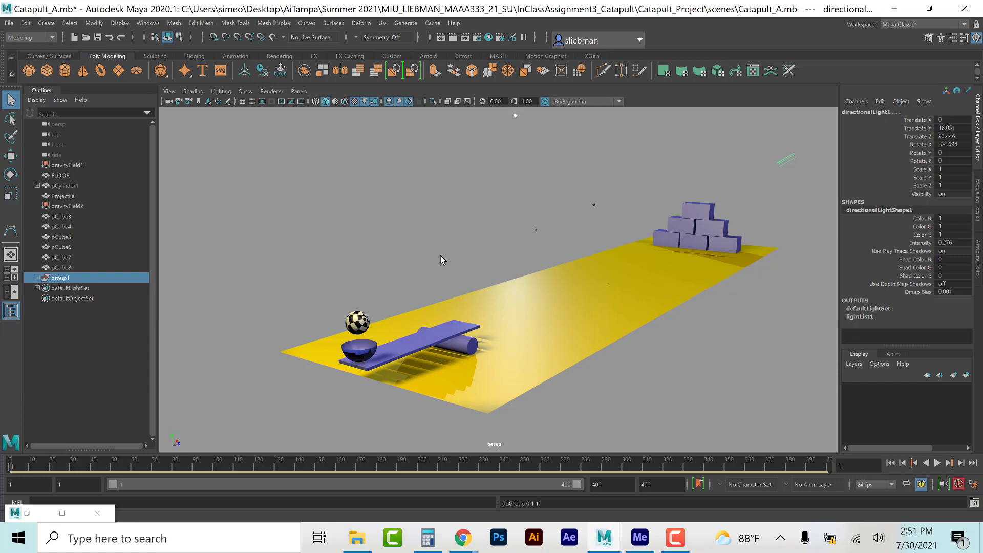
# Step: Export the selected light group as a Maya Binary file named Lighting into the Bouncingball_Project scenes folder
pyautogui.click(9, 24)
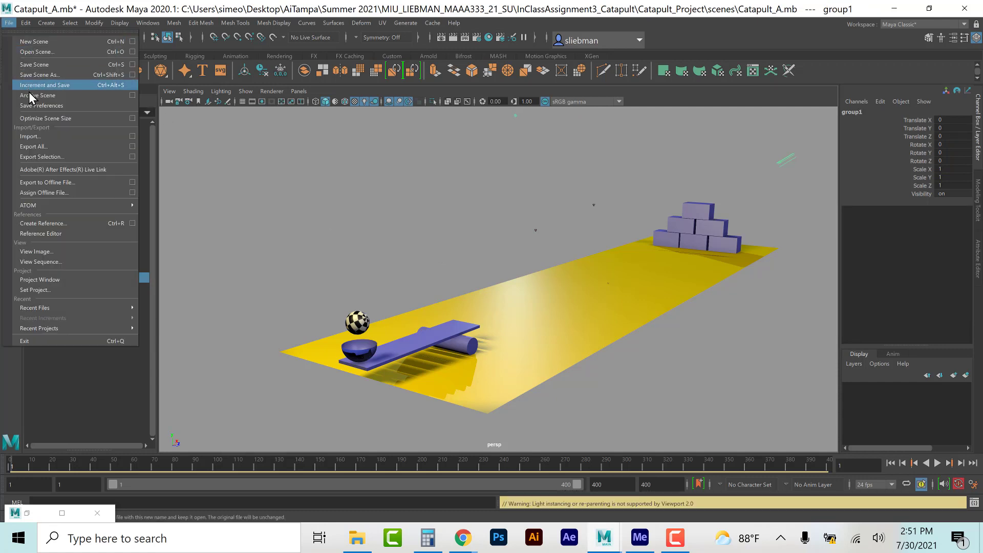
pyautogui.click(39, 157)
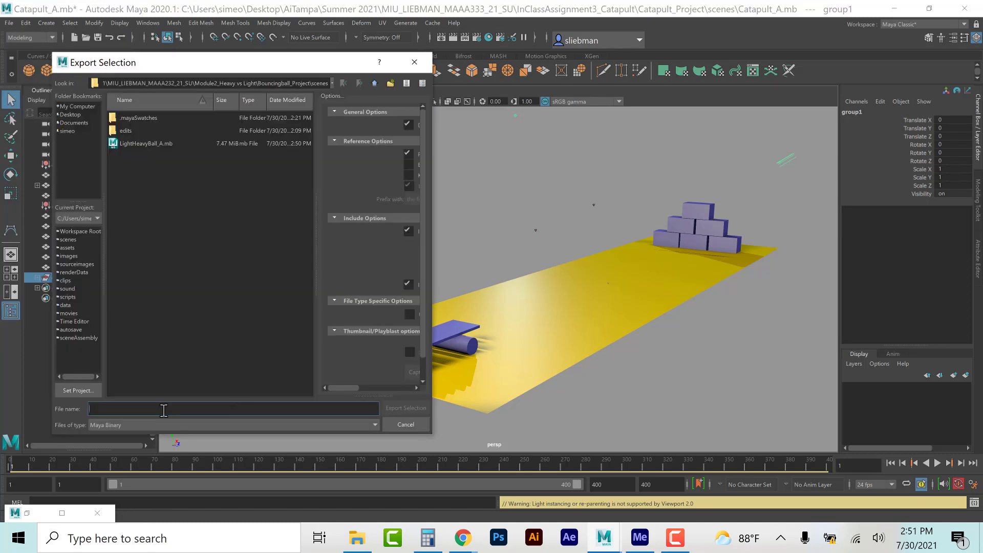
pyautogui.write('Lighting')
pyautogui.rightClick(113, 359)
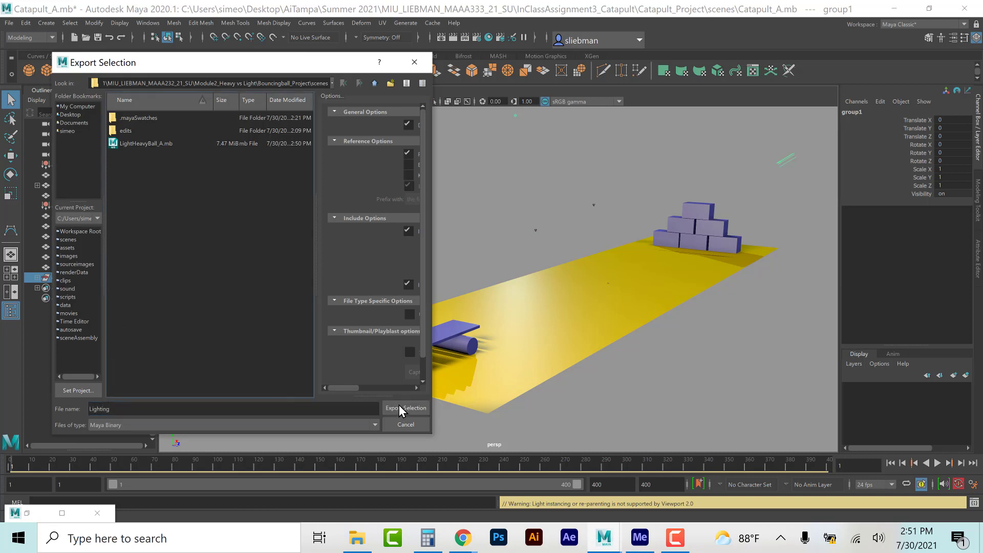
pyautogui.click(398, 405)
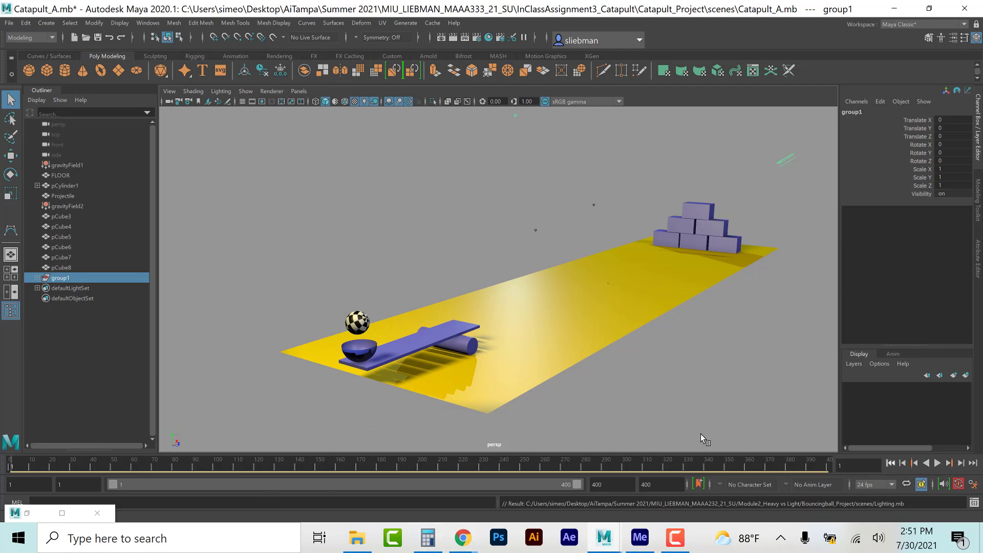
# Step: Play the catapult animation with viewport shadows switched off, and stop it once the projectile reaches the block stack
pyautogui.hotkey('alt', 'v')
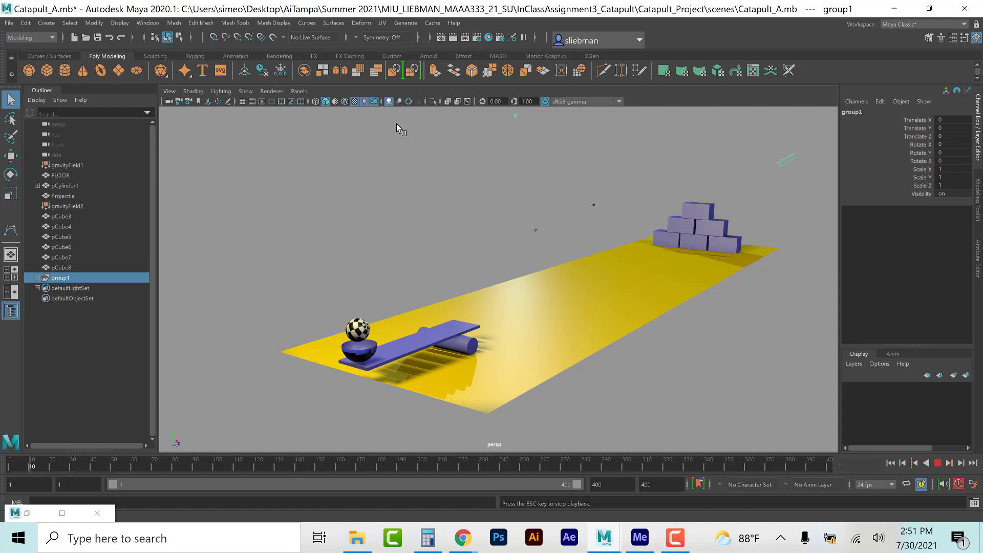
pyautogui.click(376, 102)
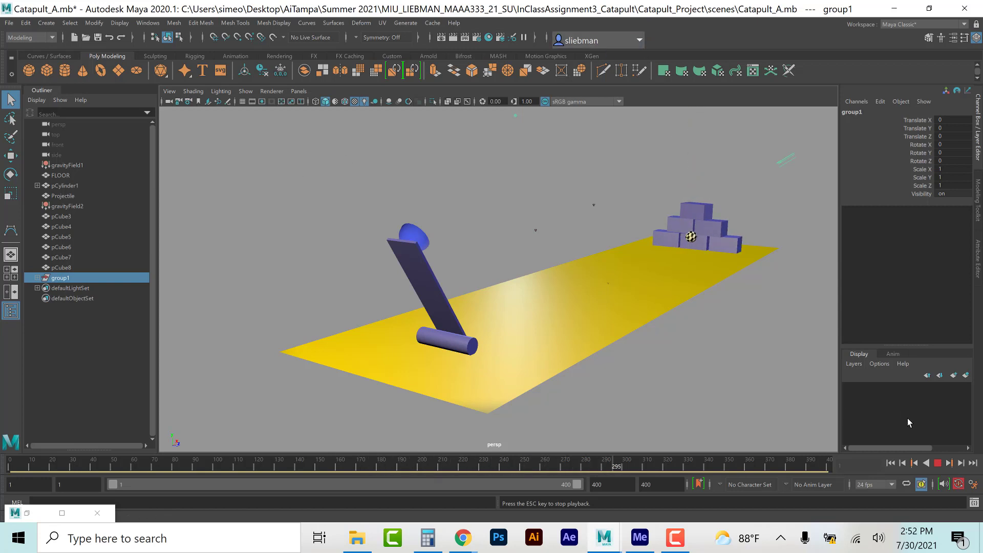
pyautogui.press('Escape')
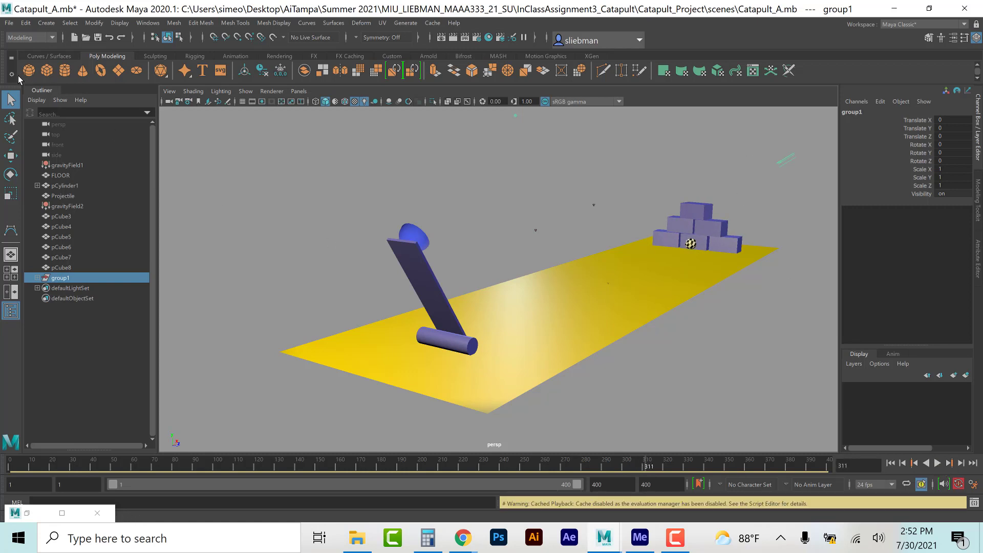
# Step: Reopen the recent scene LightHeavyBall_A.mb without saving the changes to Catapult_A.mb
pyautogui.click(9, 23)
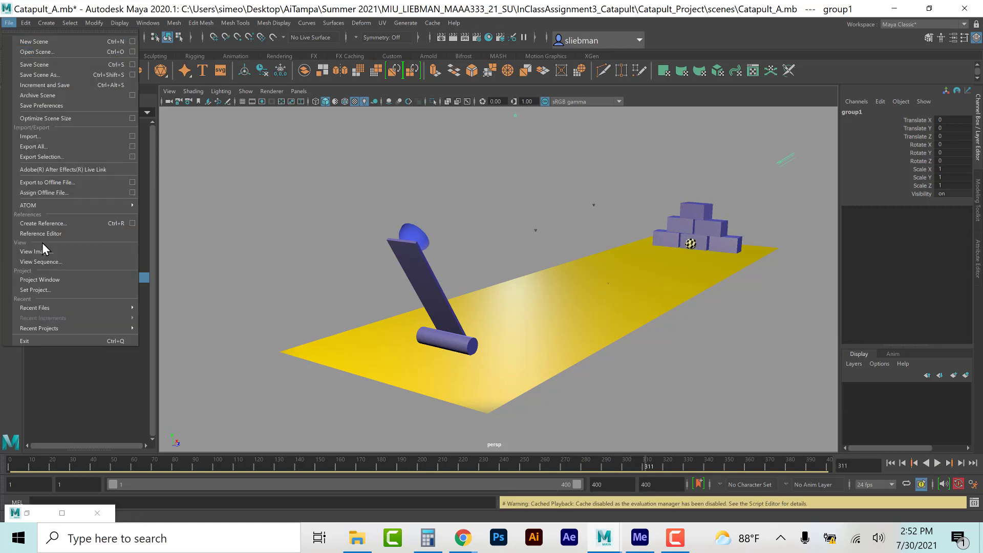
pyautogui.moveTo(54, 309)
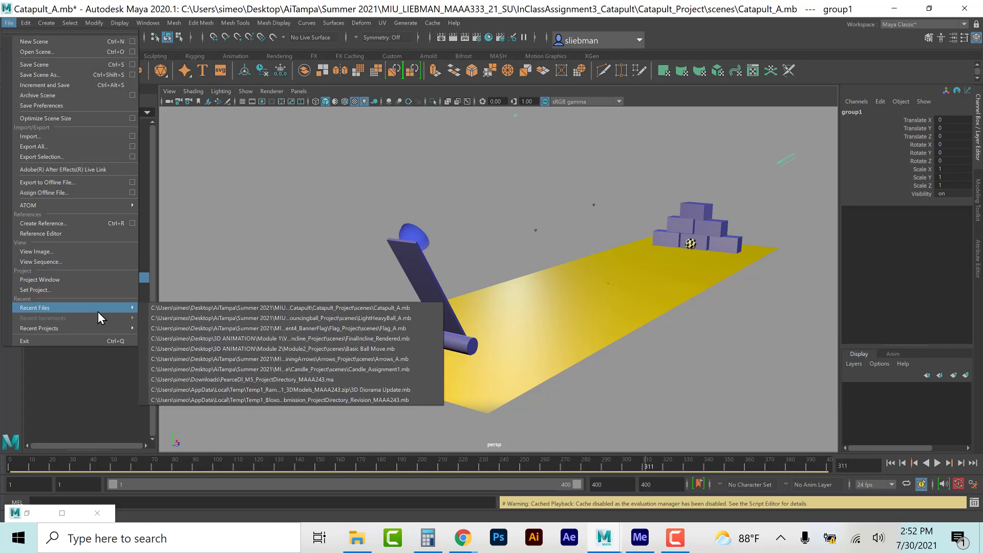
pyautogui.click(229, 321)
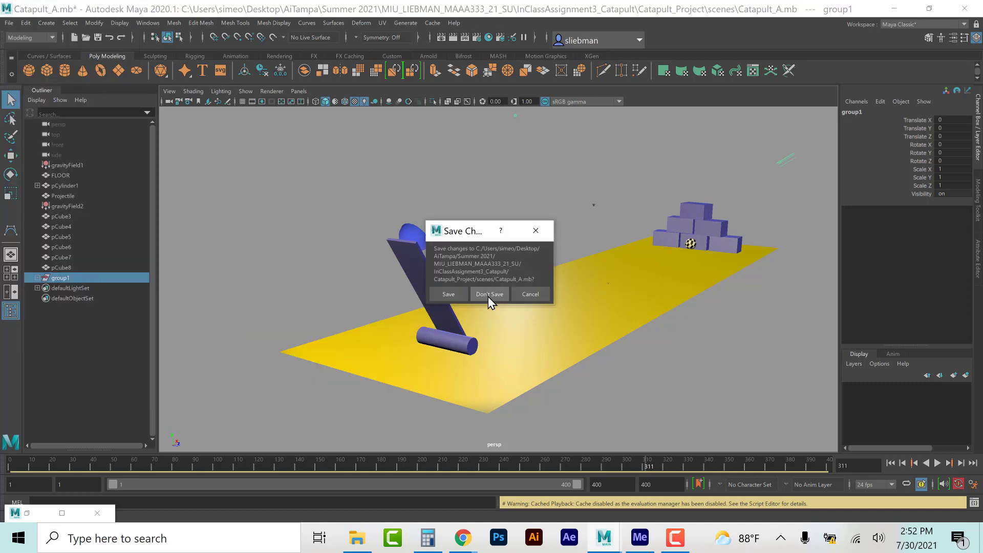
pyautogui.click(489, 301)
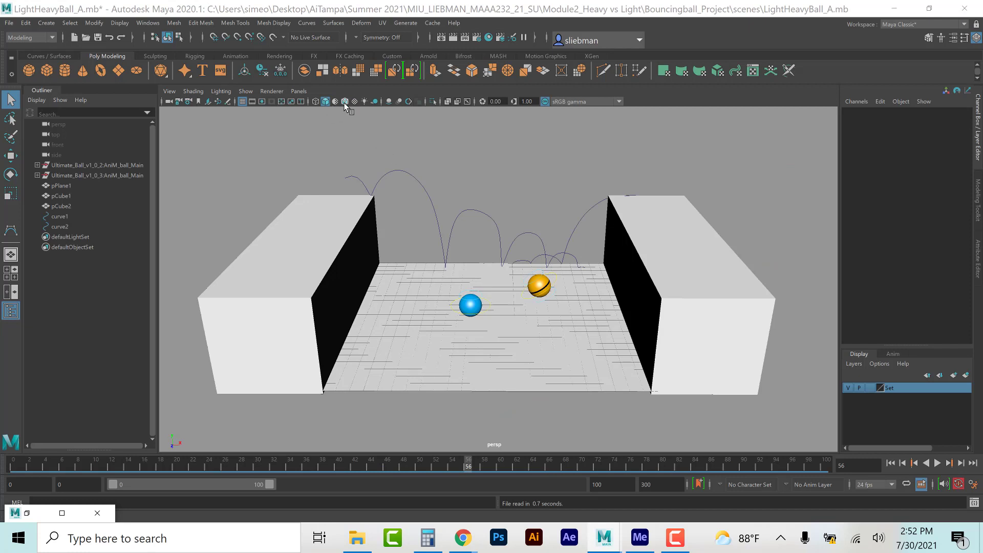
# Step: Turn on scene lighting and shadows in the viewport and import Lighting.mb into the bouncing ball scene
pyautogui.click(365, 101)
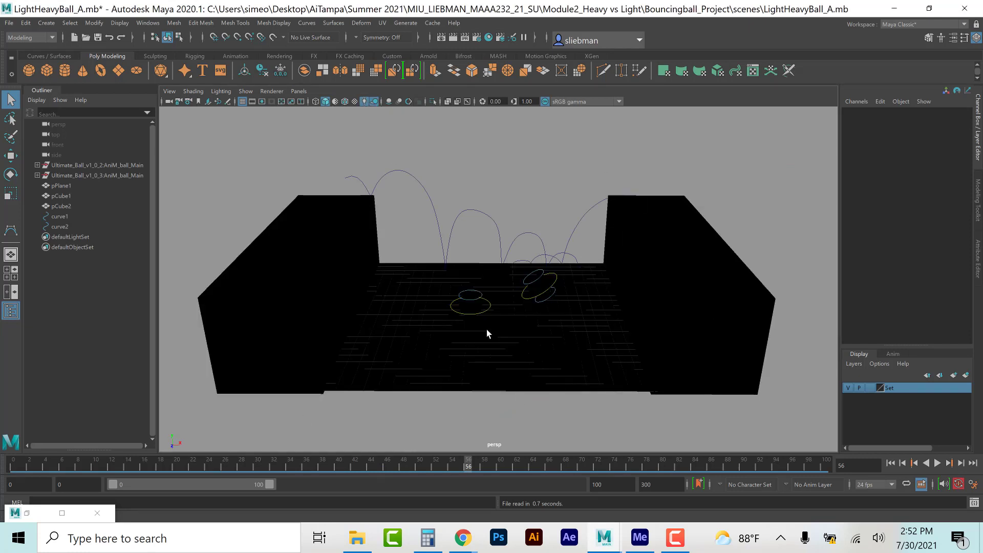
pyautogui.click(9, 23)
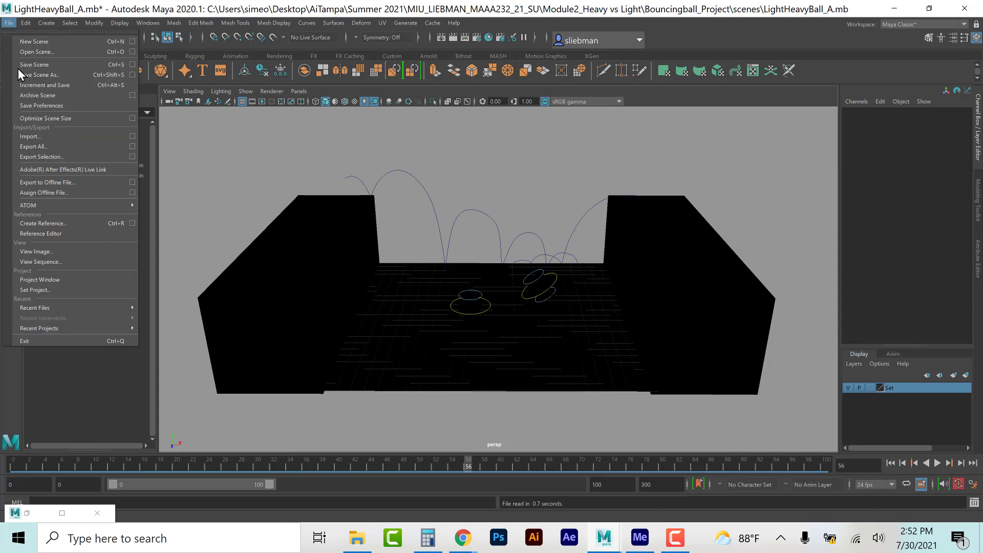
pyautogui.click(28, 134)
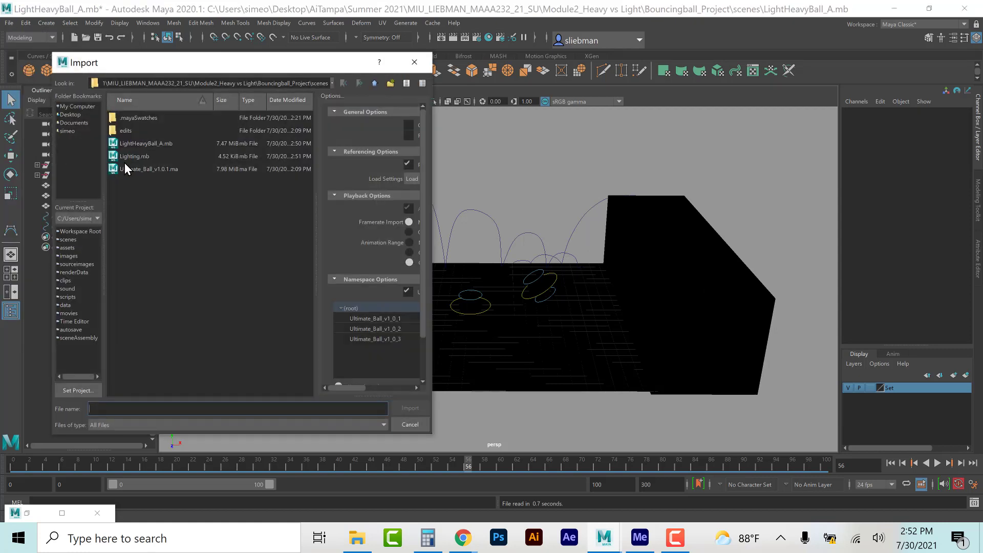
pyautogui.click(131, 156)
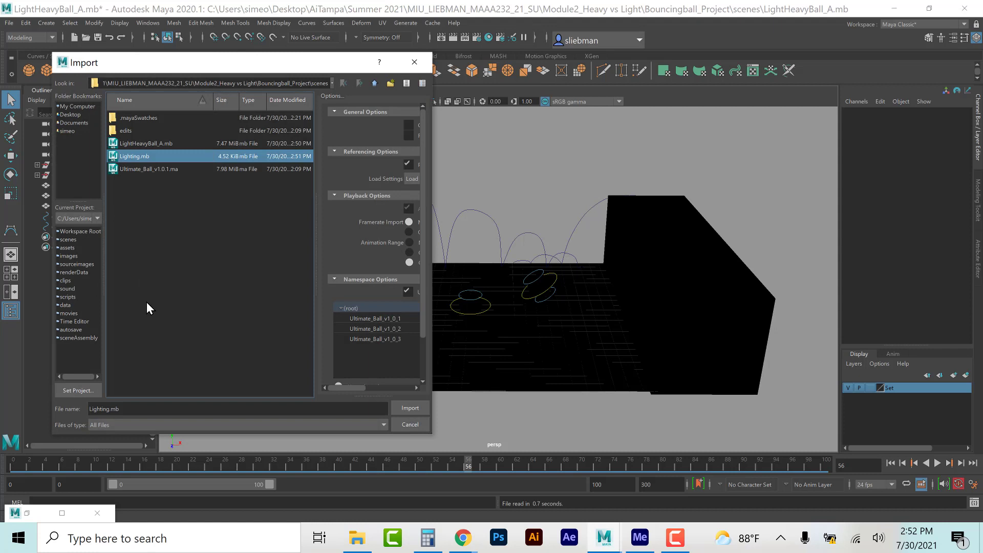
pyautogui.click(420, 405)
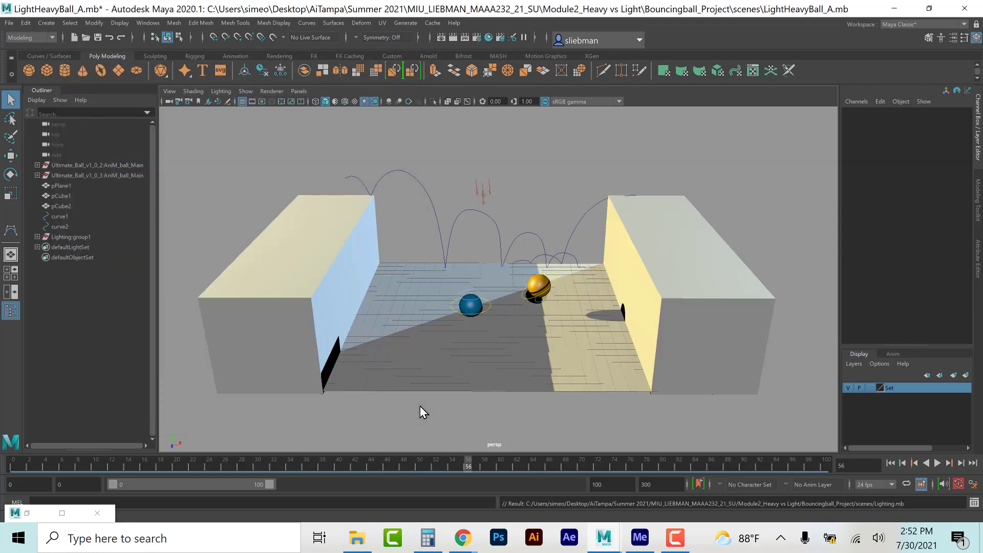
# Step: Play the ball animation from the start to check it under the imported lights
pyautogui.click(891, 463)
pyautogui.click(938, 463)
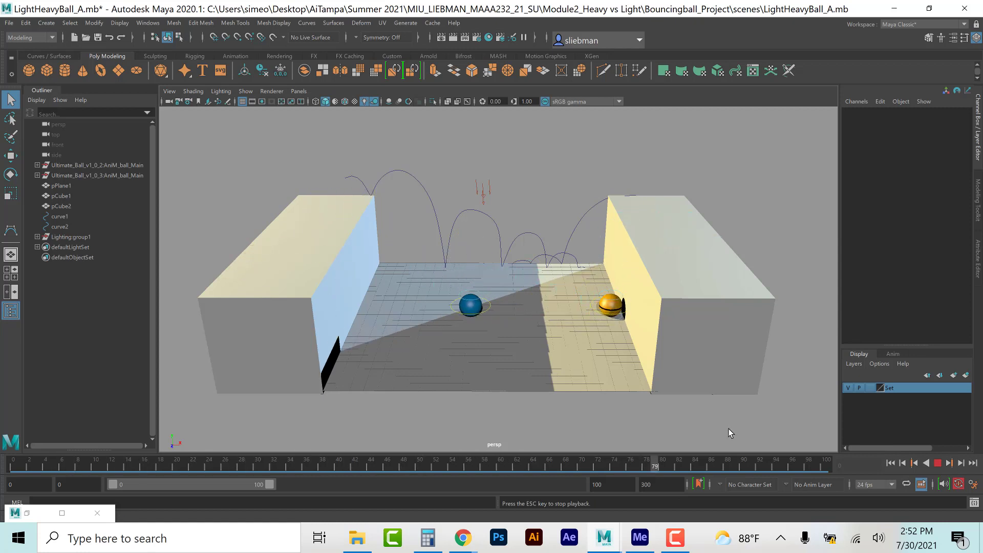
pyautogui.click(938, 463)
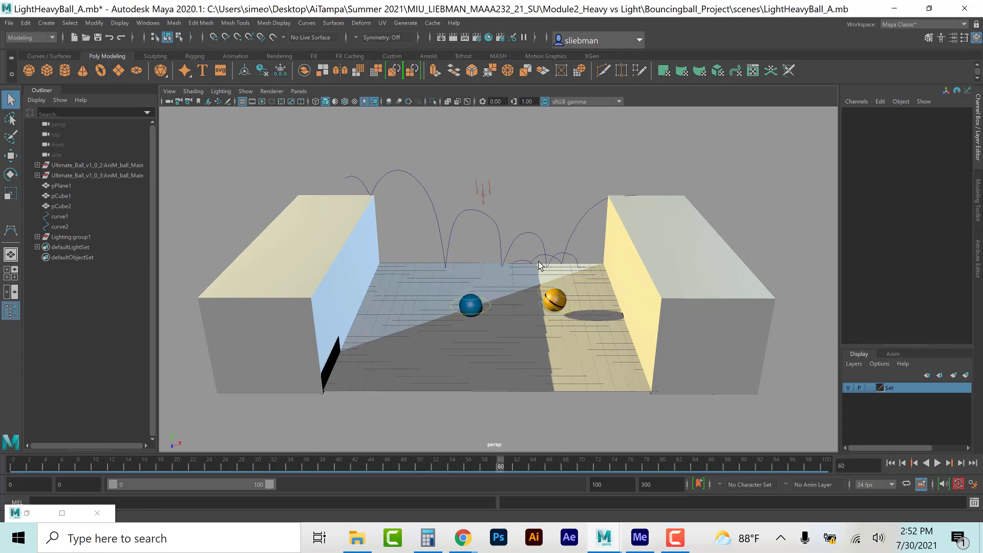
# Step: Move the imported spot light closer to the front of the set, to about X -32.228 and Z 18.092, keeping it aimed at the set
pyautogui.keyDown('alt'); pyautogui.moveTo(536, 270); pyautogui.dragTo(198, 180, button='right'); pyautogui.keyUp('alt')
pyautogui.click(182, 162)
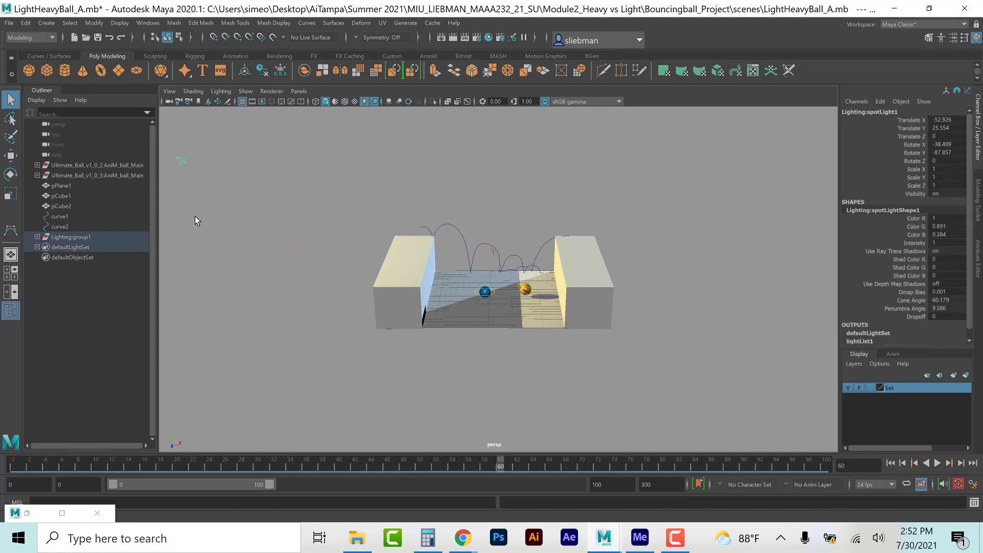
pyautogui.press('t')
pyautogui.moveTo(172, 169); pyautogui.dragTo(282, 228)
pyautogui.click(254, 156)
pyautogui.click(177, 158)
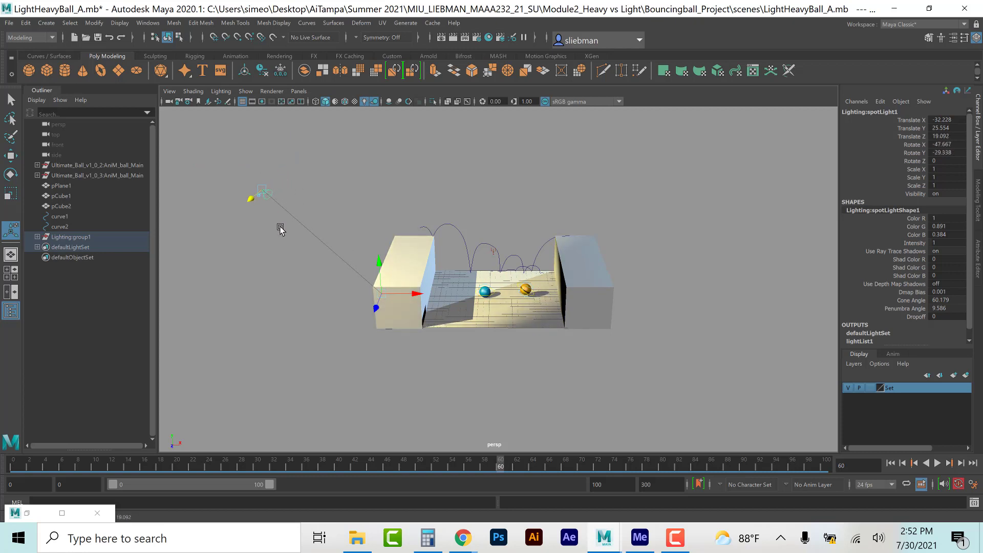
# Step: Move the imported point light along X to about 39.538, closer to the set, and deselect it
pyautogui.click(554, 159)
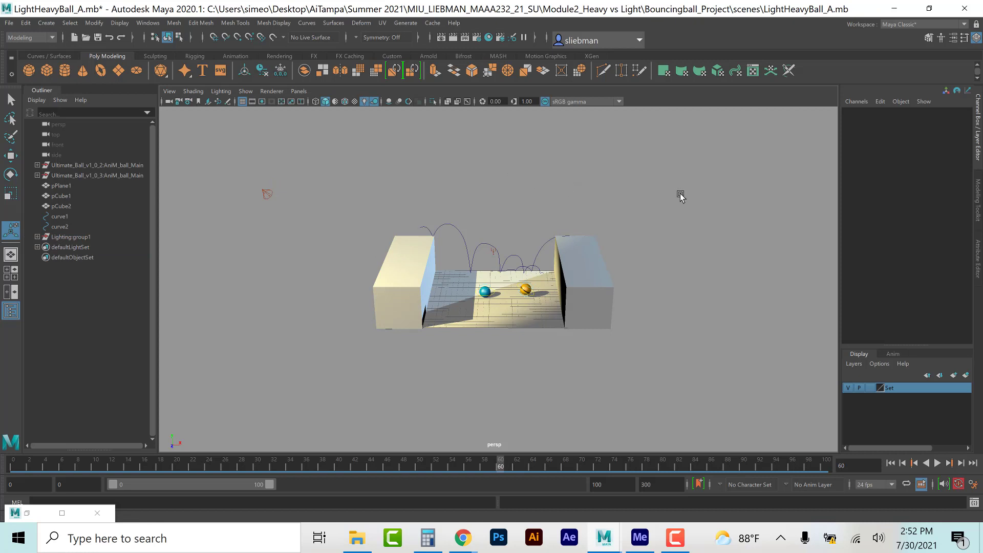
pyautogui.scroll(-3, 677, 224)
pyautogui.click(745, 138)
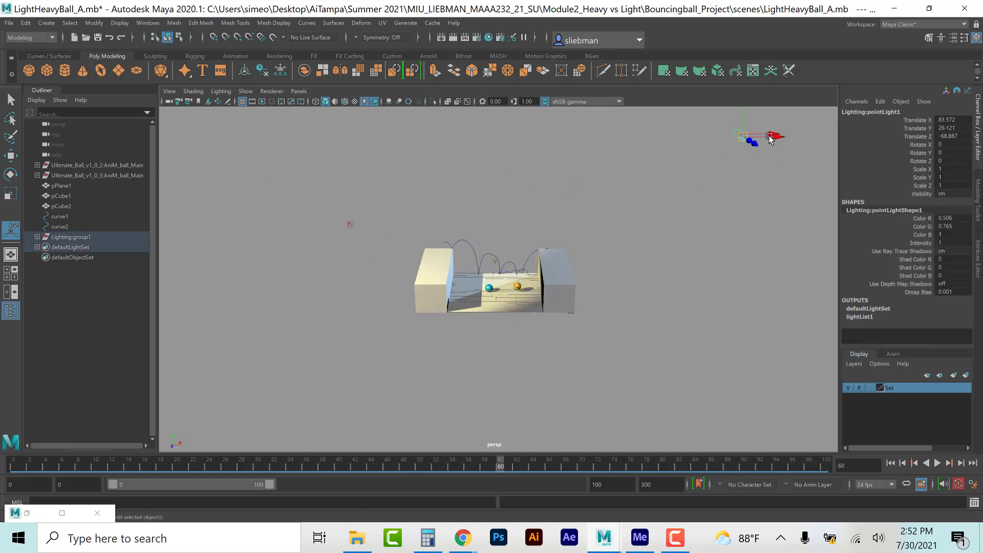
pyautogui.press('w')
pyautogui.moveTo(792, 134); pyautogui.dragTo(657, 160)
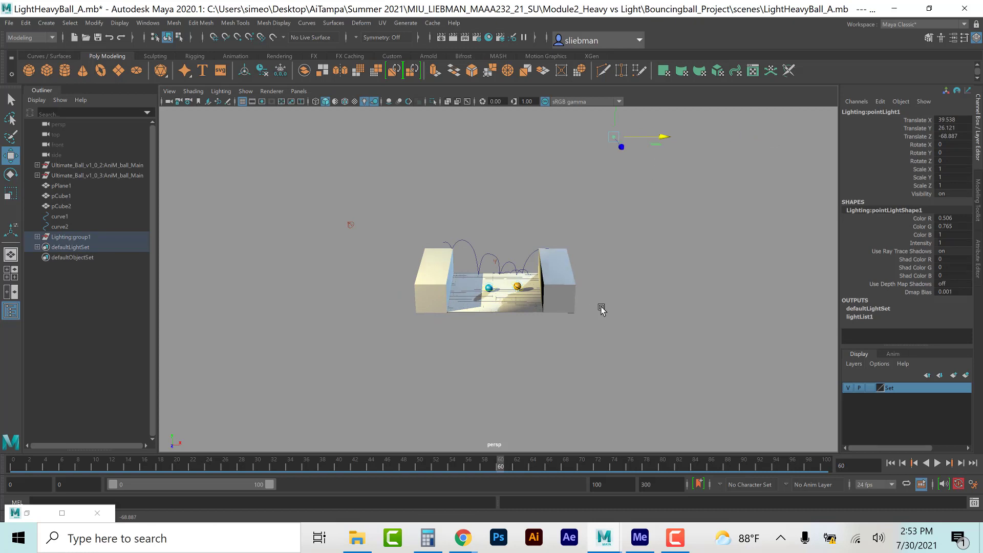
pyautogui.scroll(5, 606, 289)
pyautogui.scroll(2, 606, 289)
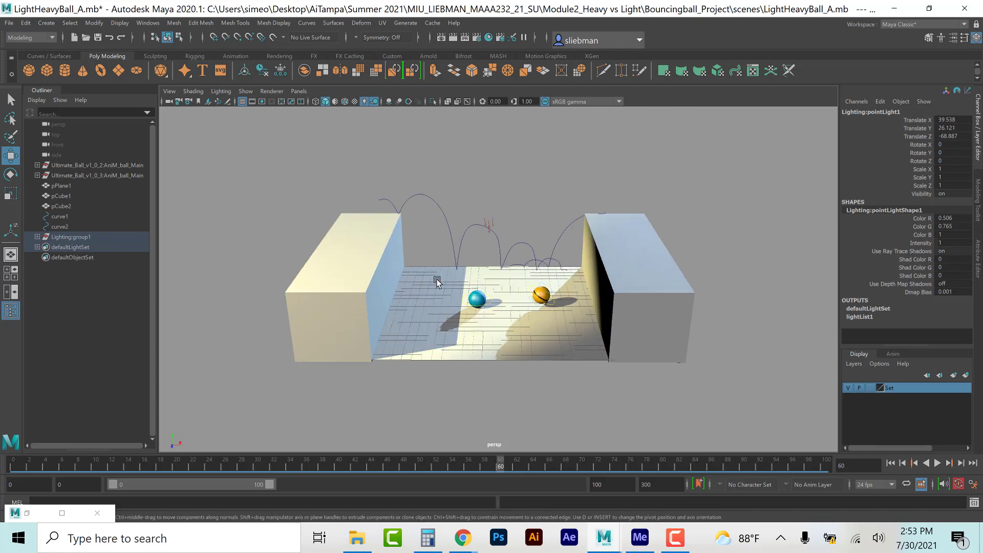
pyautogui.click(474, 211)
pyautogui.scroll(2, 474, 211)
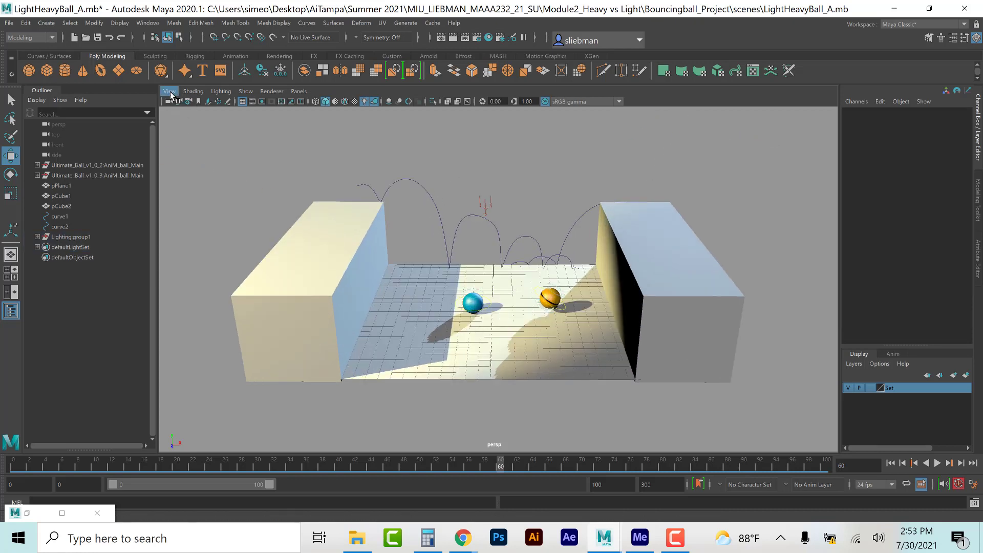
# Step: Hide the Outliner and show the 960 x 540 resolution gate in the perspective view
pyautogui.click(11, 310)
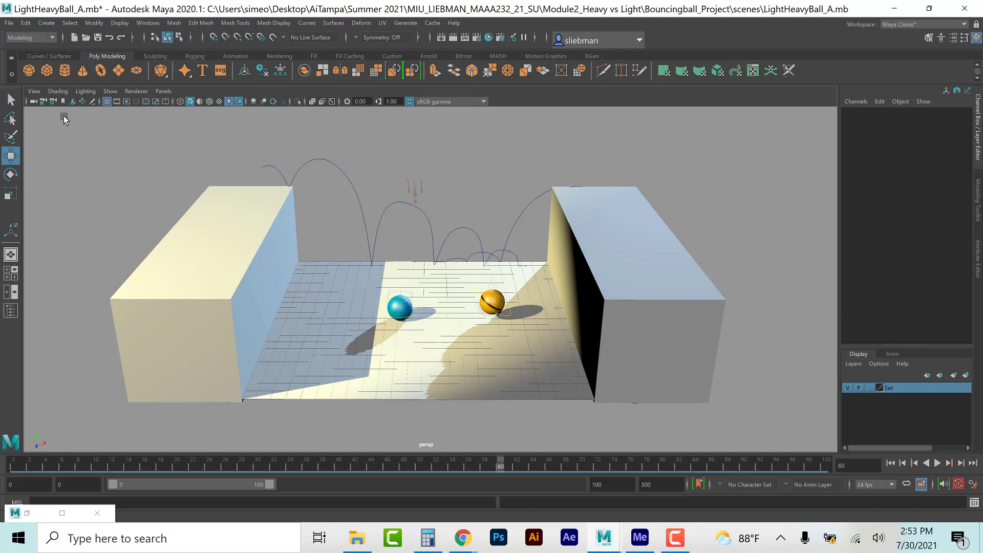
pyautogui.click(34, 92)
pyautogui.moveTo(60, 287)
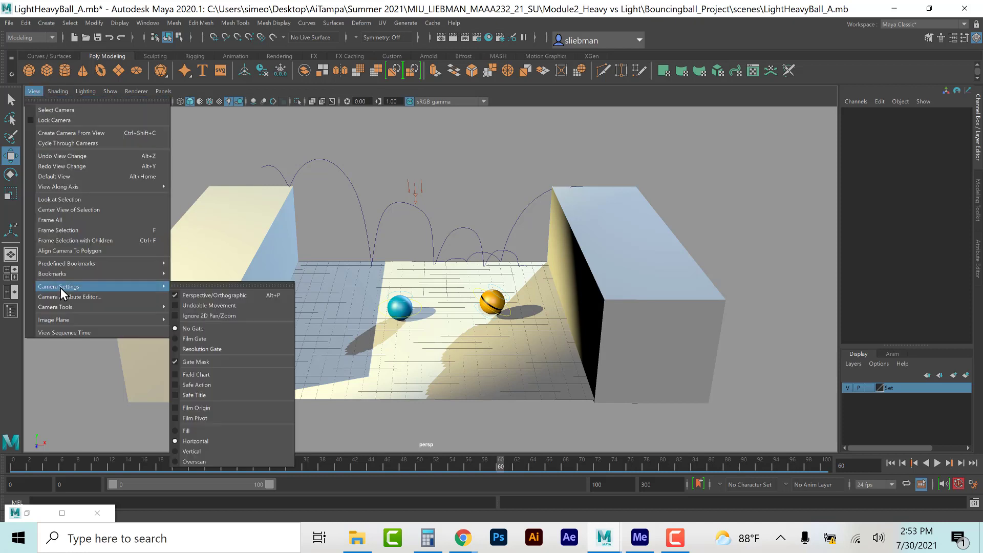
pyautogui.click(213, 348)
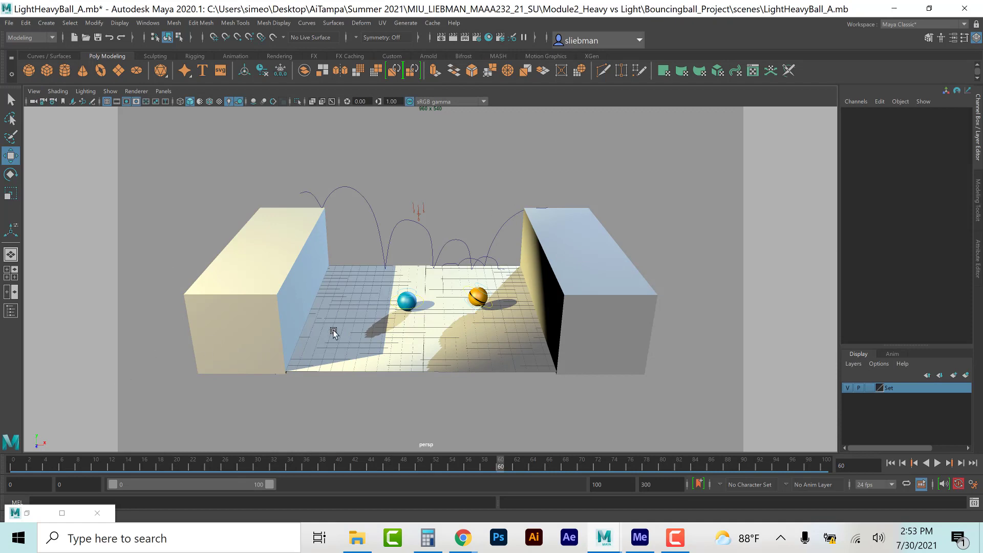
# Step: Frame both balls and the set inside the resolution gate, hide the grid and turn on viewport ambient occlusion
pyautogui.scroll(2, 342, 333)
pyautogui.keyDown('alt'); pyautogui.moveTo(316, 354); pyautogui.dragTo(336, 352); pyautogui.keyUp('alt')
pyautogui.keyDown('alt'); pyautogui.moveTo(400, 336); pyautogui.dragTo(410, 399); pyautogui.keyUp('alt')
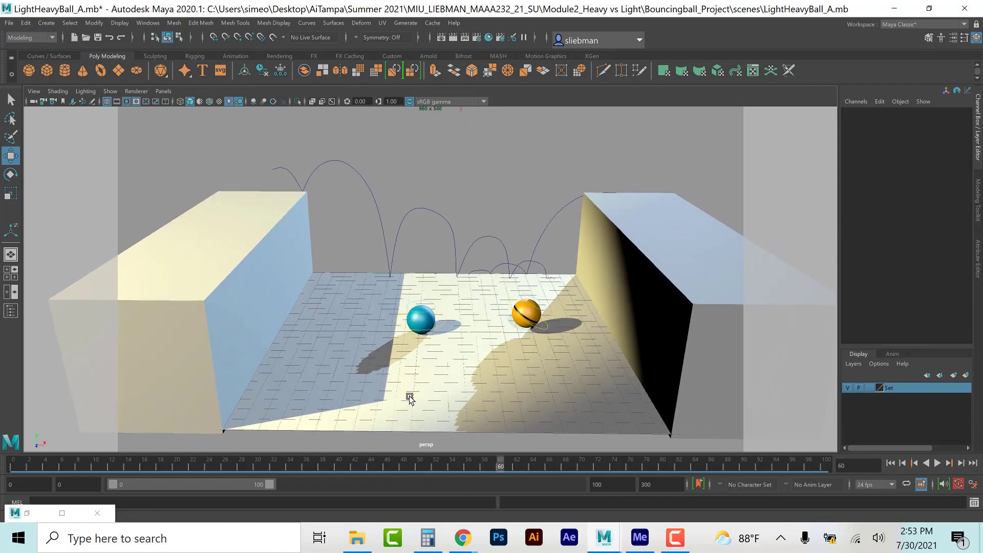
pyautogui.click(107, 100)
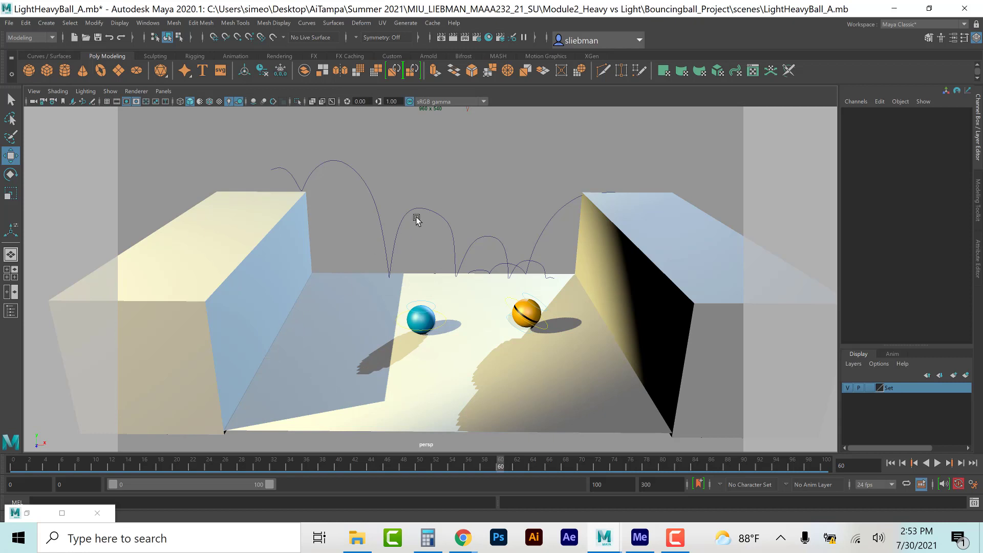
pyautogui.click(254, 102)
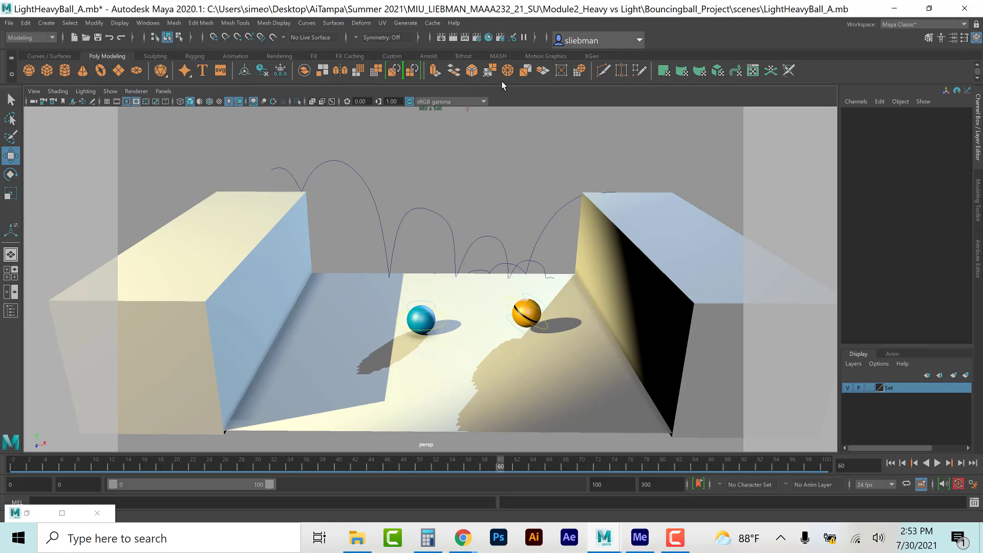
# Step: Set the render image size to the HD 1080 preset (1920 x 1080) and close the render settings
pyautogui.click(476, 37)
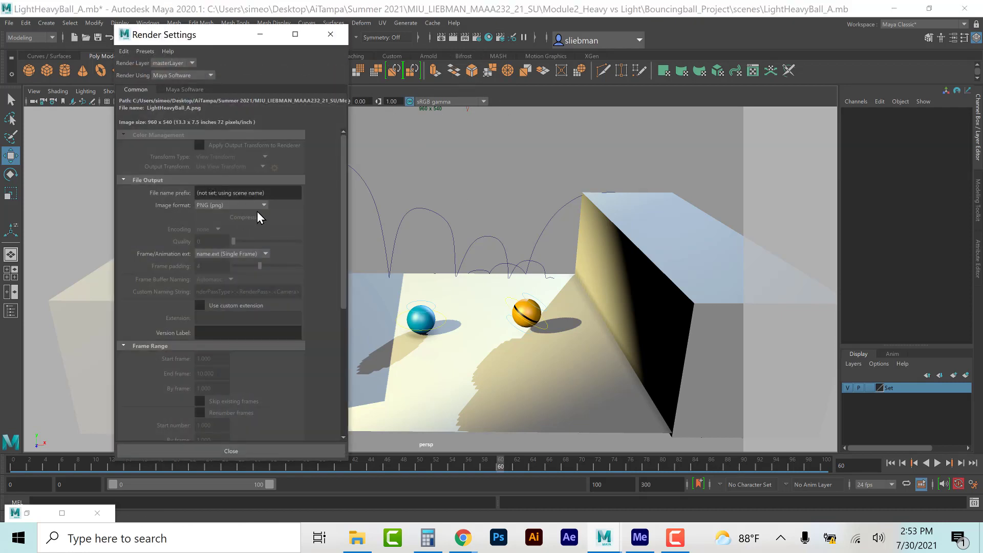
pyautogui.moveTo(340, 177); pyautogui.dragTo(344, 302)
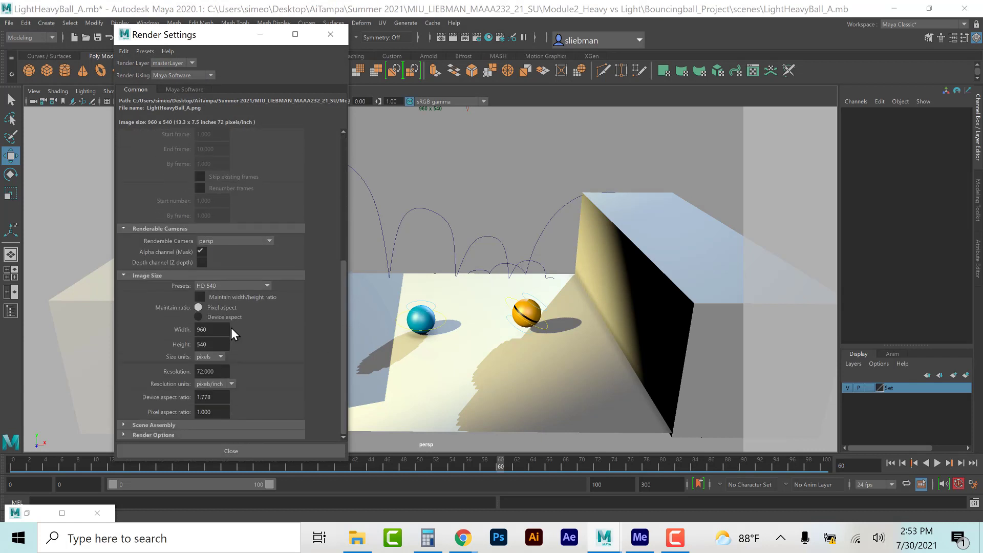
pyautogui.click(228, 285)
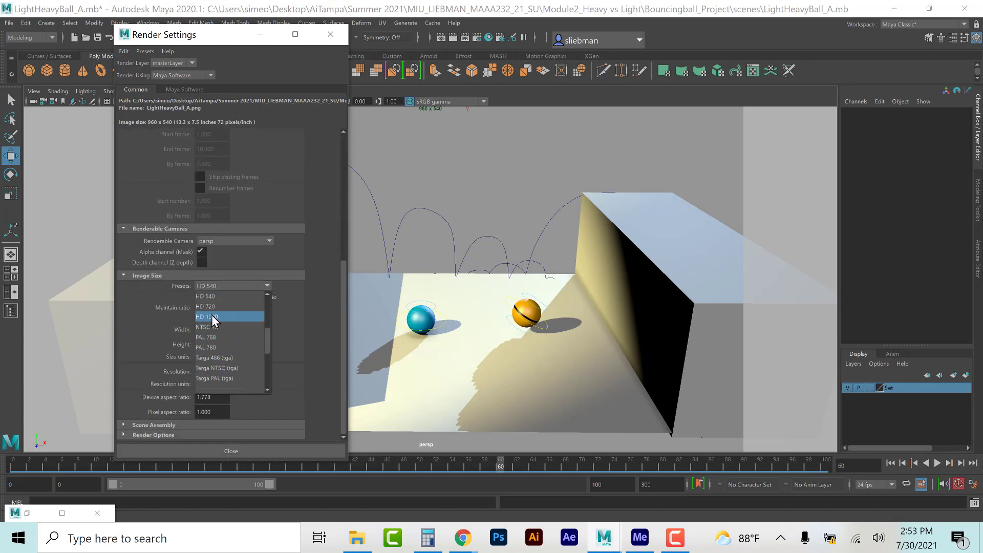
pyautogui.click(213, 317)
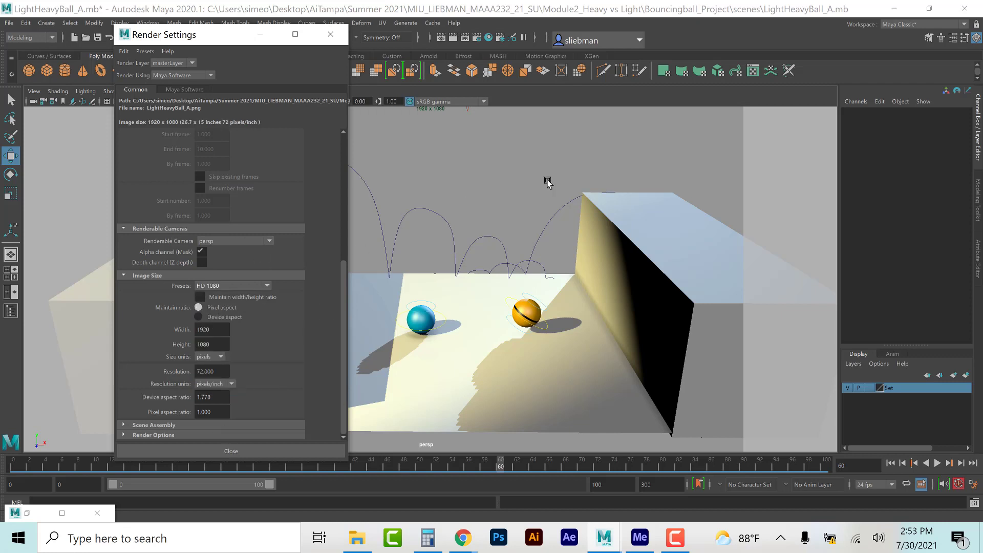
pyautogui.click(288, 445)
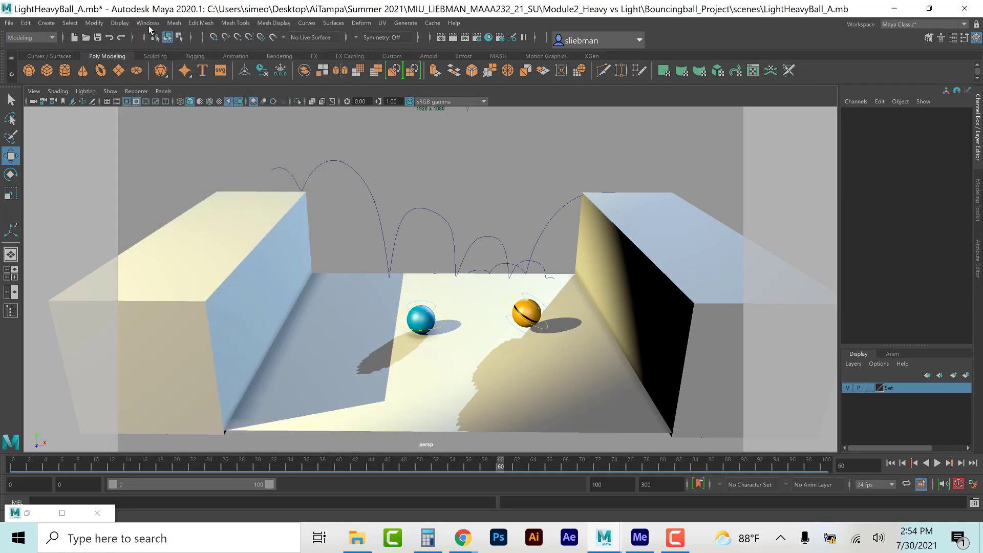
# Step: Examine the Playblast options, including the available encodings for the avi format, and close them without changes
pyautogui.click(148, 23)
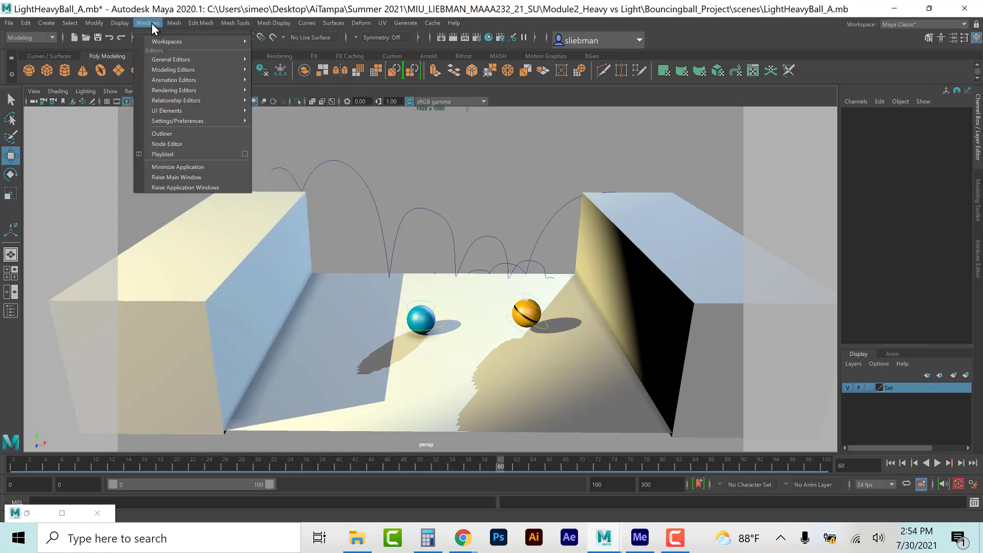
pyautogui.click(246, 153)
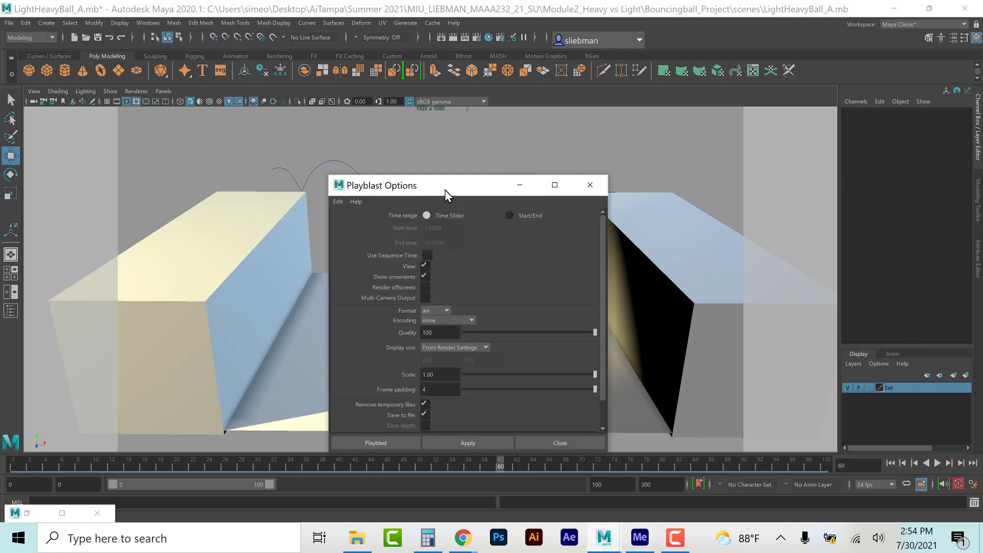
pyautogui.moveTo(449, 189); pyautogui.dragTo(525, 89)
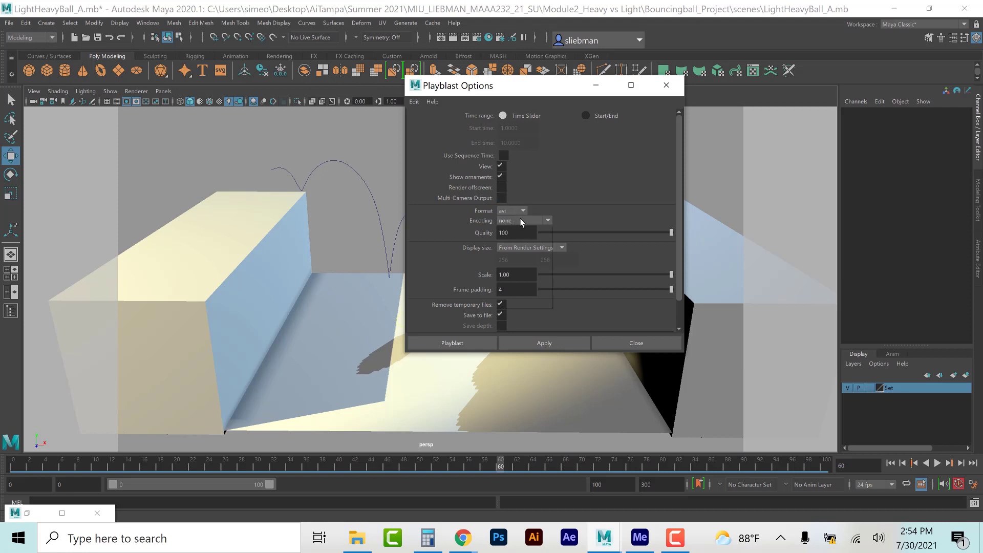
pyautogui.click(521, 221)
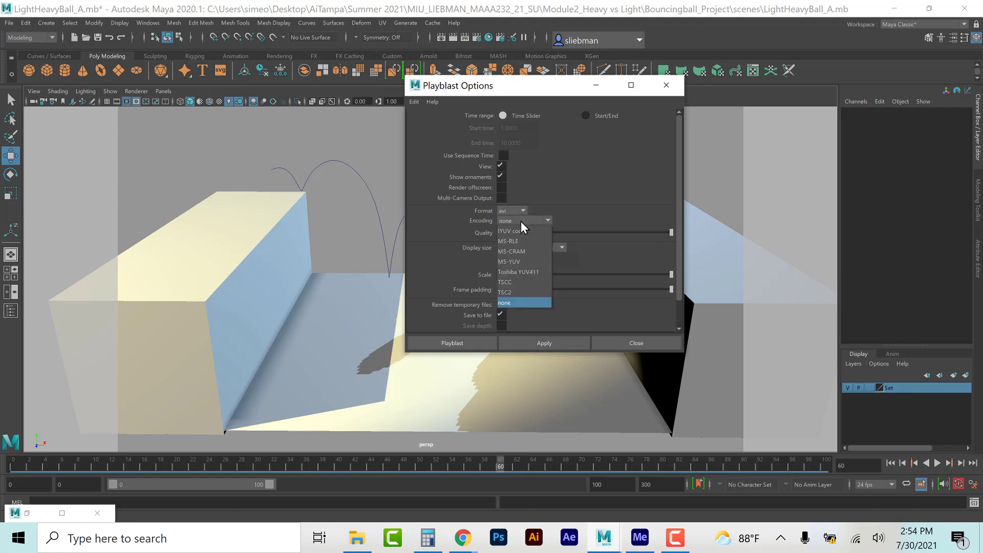
pyautogui.click(521, 221)
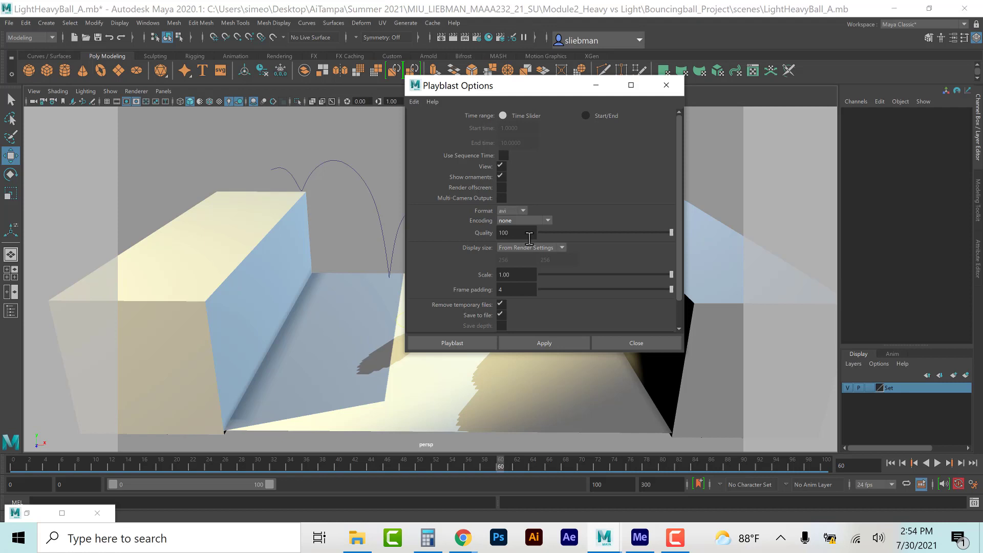
pyautogui.click(637, 343)
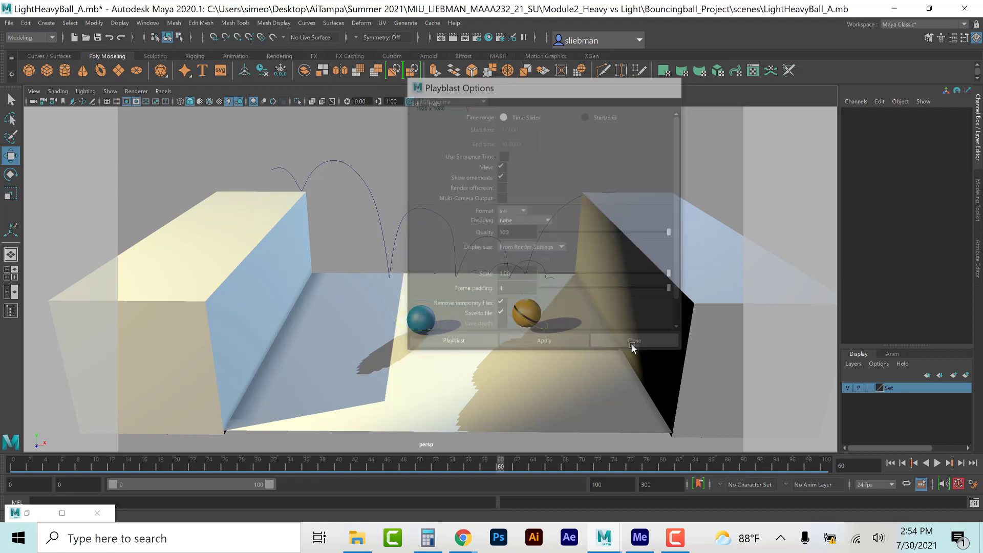
# Step: Set the scene's animation end time to 100, then check the animation by playing it and scrubbing back to about frame 7
pyautogui.click(667, 485)
pyautogui.write('100')
pyautogui.press('Return')
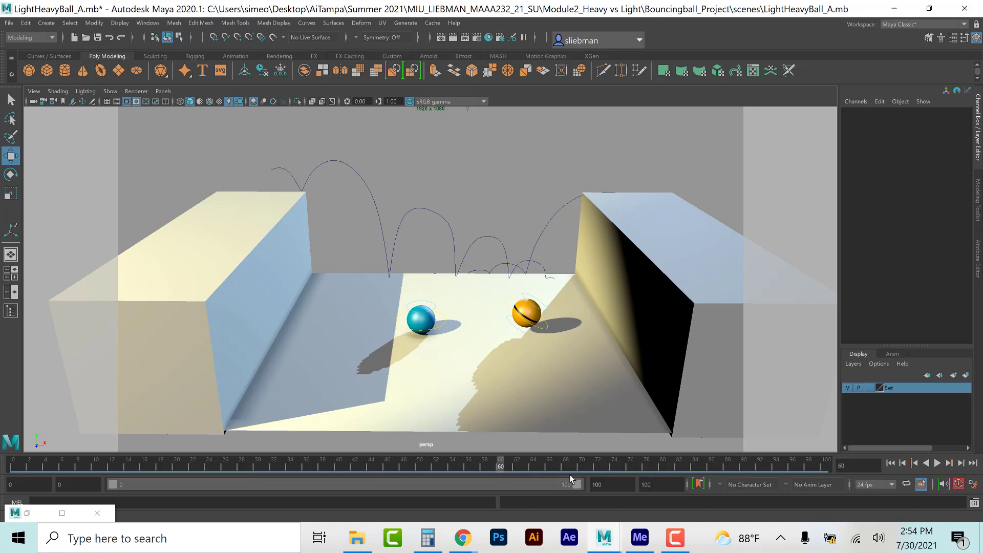
pyautogui.hotkey('alt', 'v')
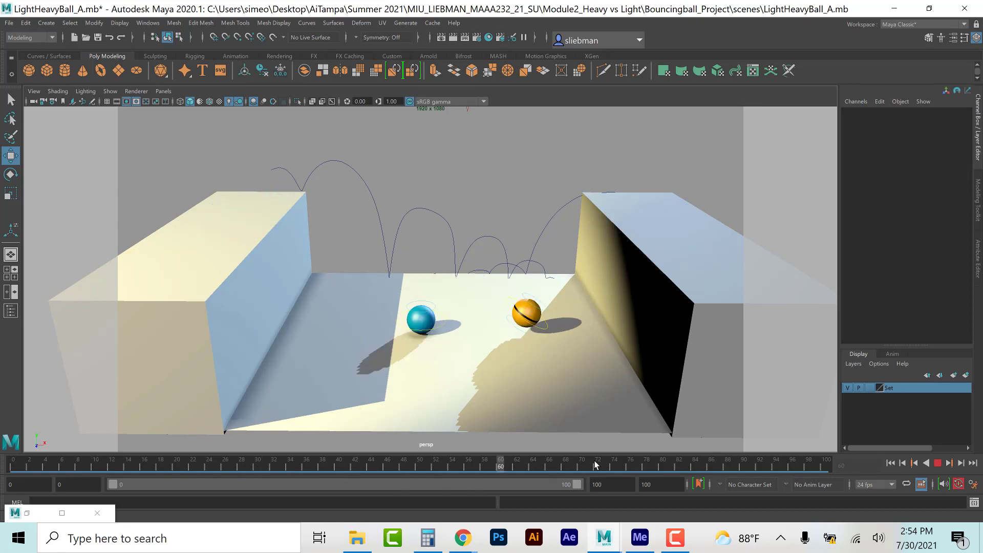
pyautogui.moveTo(528, 467)
pyautogui.mouseDown()
pyautogui.moveTo(485, 482)
pyautogui.moveTo(173, 503)
pyautogui.moveTo(70, 523)
pyautogui.moveTo(85, 500)
pyautogui.mouseUp()
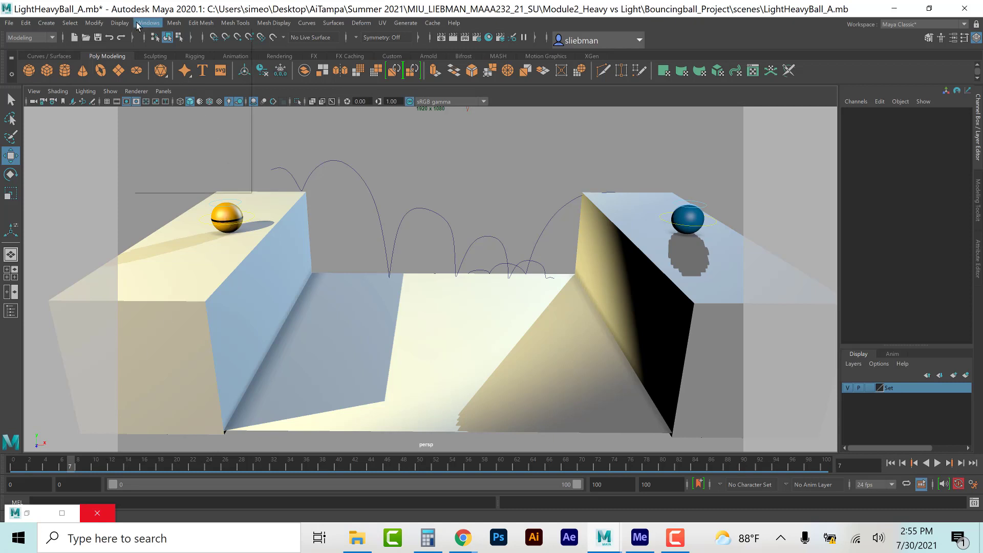
# Step: Playblast the whole animation, close the movie player and return to the first frame
pyautogui.click(148, 23)
pyautogui.click(179, 156)
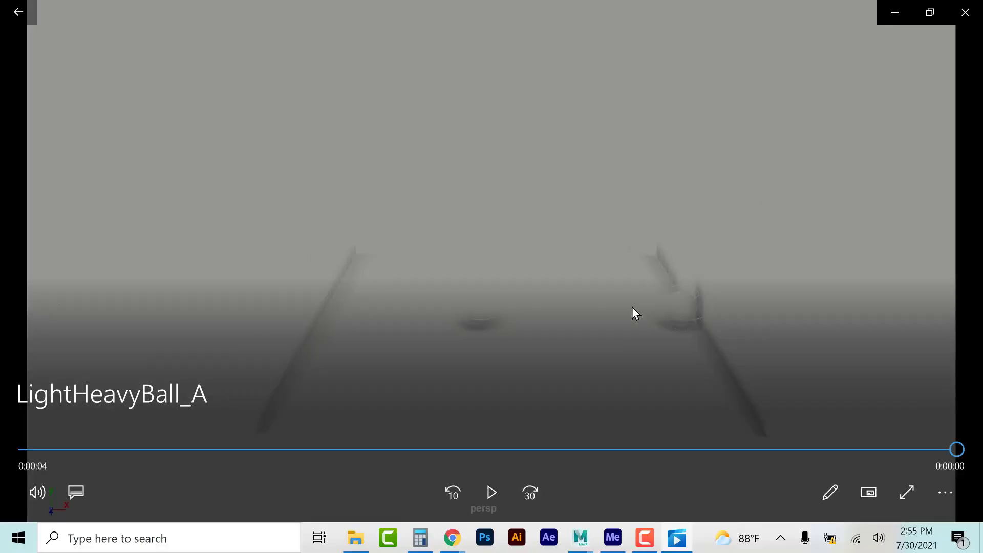
pyautogui.click(966, 12)
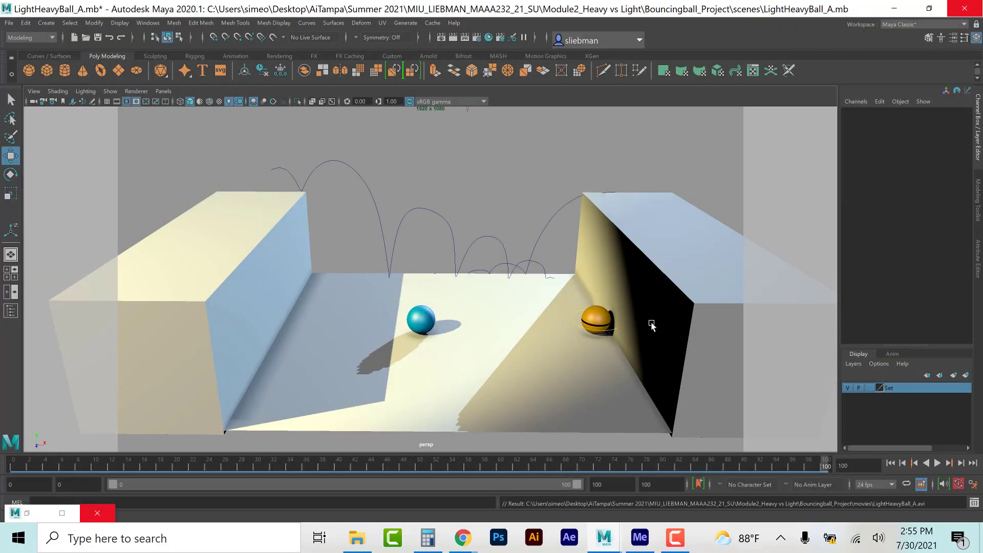
pyautogui.click(383, 157)
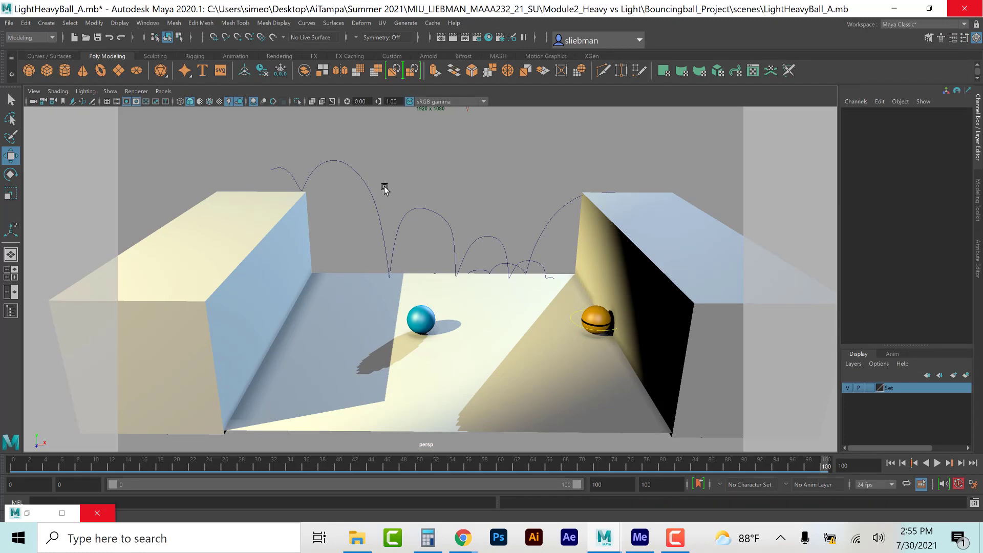
pyautogui.click(891, 463)
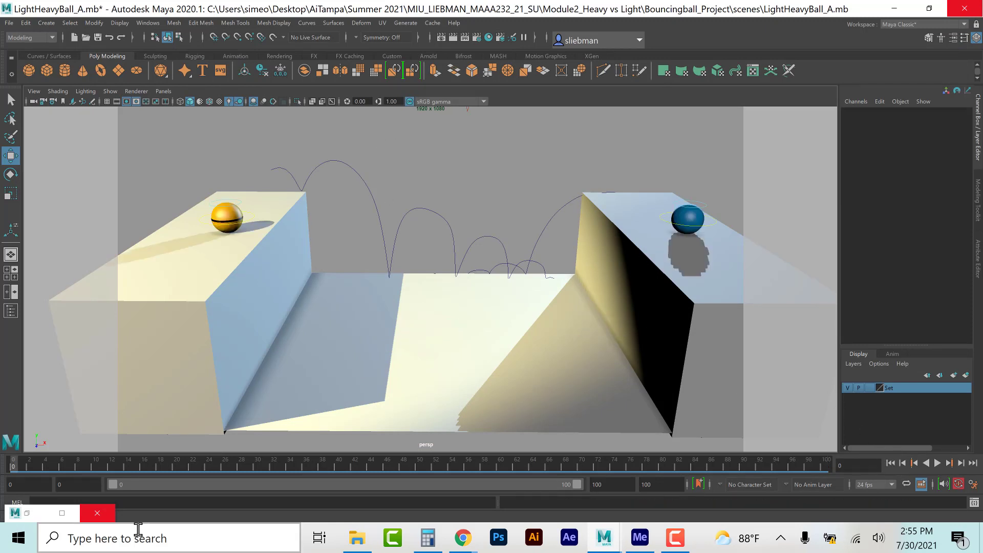
# Step: Configure the render output as a Targa image sequence with name_#.ext naming and end frame 100
pyautogui.click(476, 39)
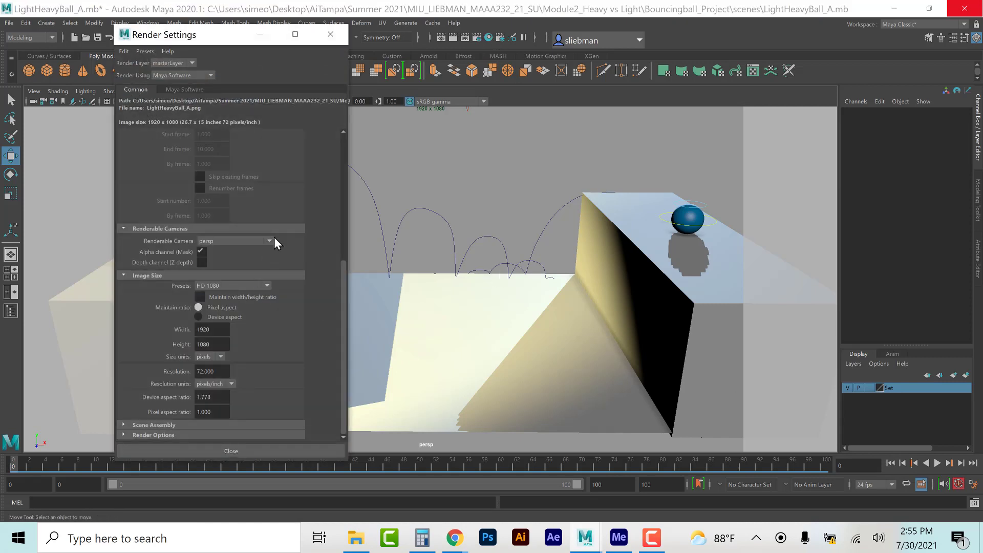
pyautogui.scroll(5, 298, 310)
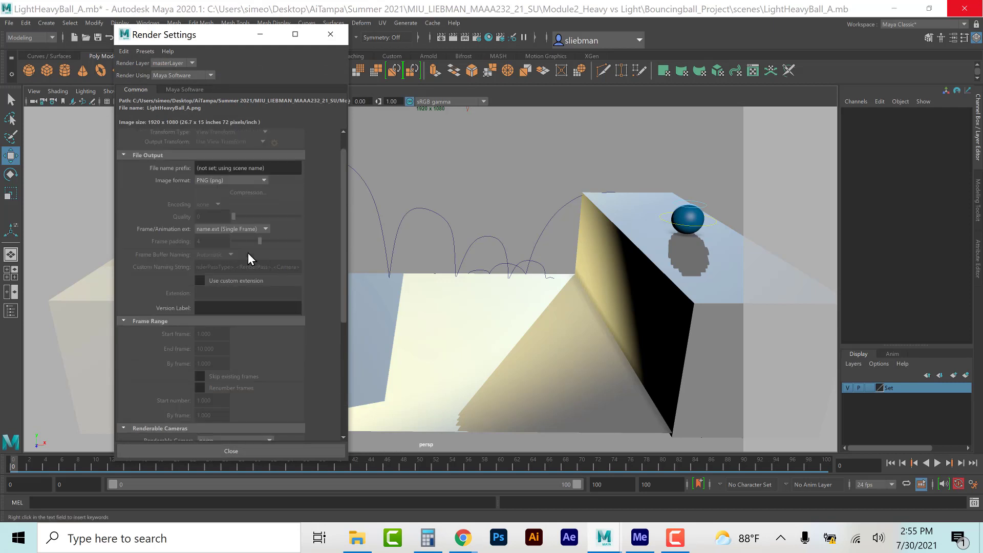
pyautogui.click(234, 229)
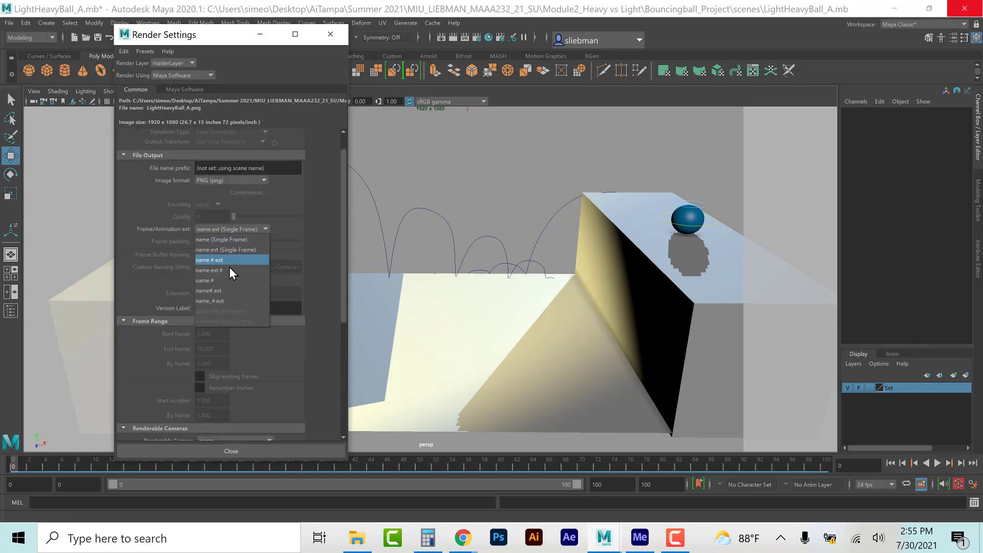
pyautogui.click(223, 301)
pyautogui.click(219, 348)
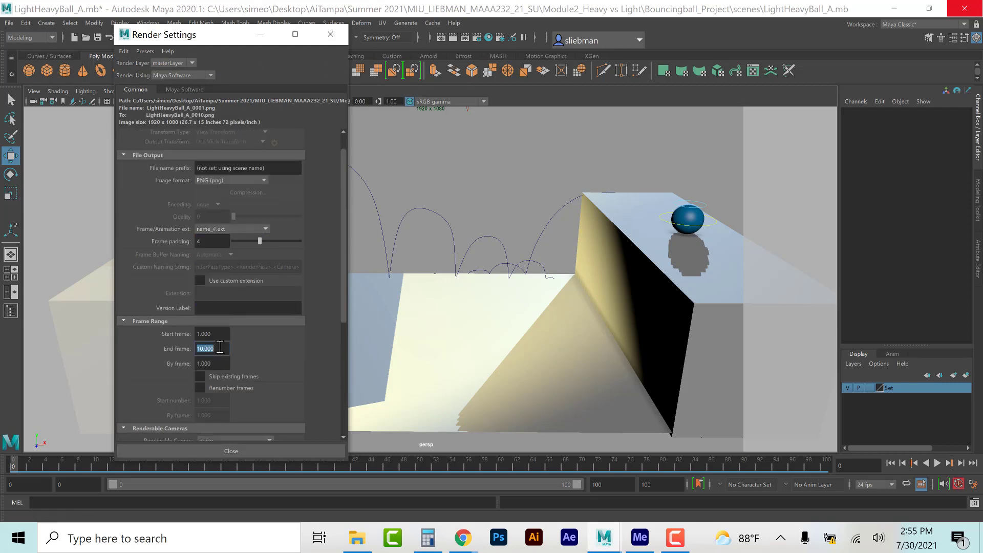
pyautogui.write('0')
pyautogui.press('Return')
pyautogui.click(255, 180)
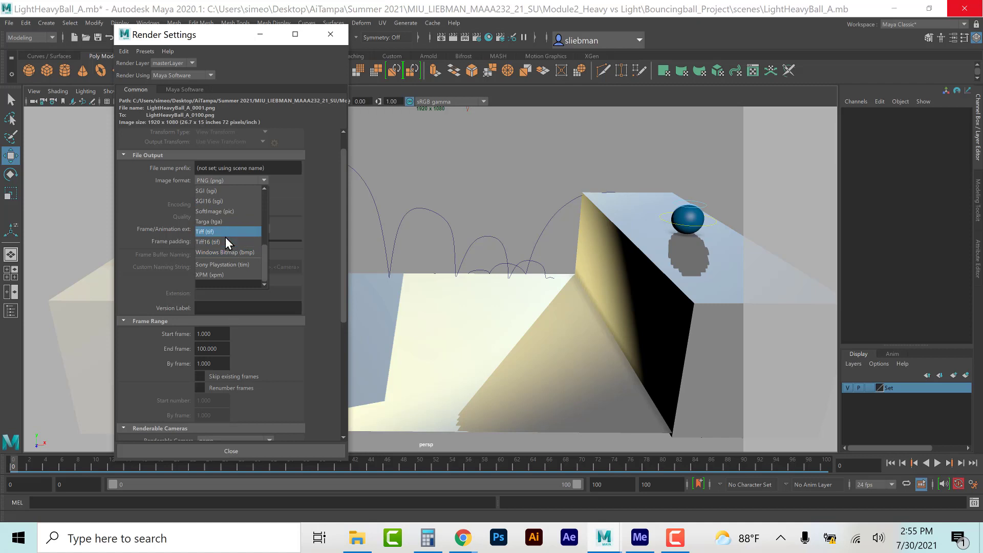
pyautogui.press('Escape')
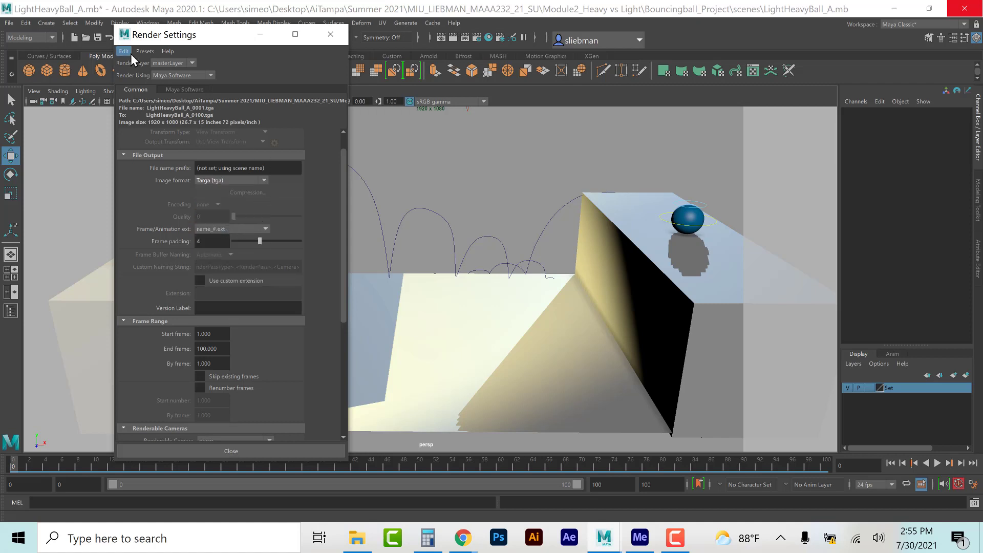
# Step: Set the Maya Software anti-aliasing to Production quality and enable raytracing
pyautogui.click(182, 90)
pyautogui.click(223, 111)
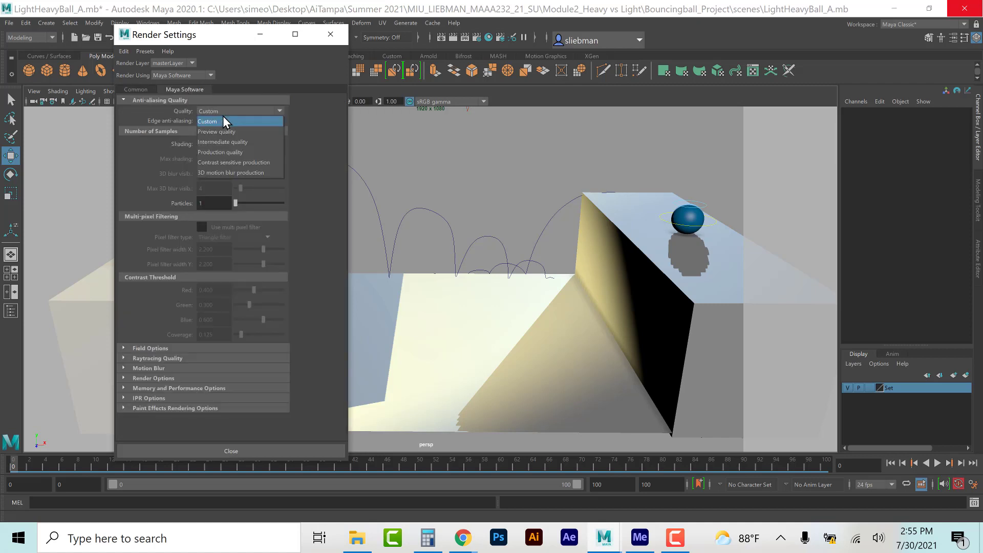
pyautogui.click(227, 151)
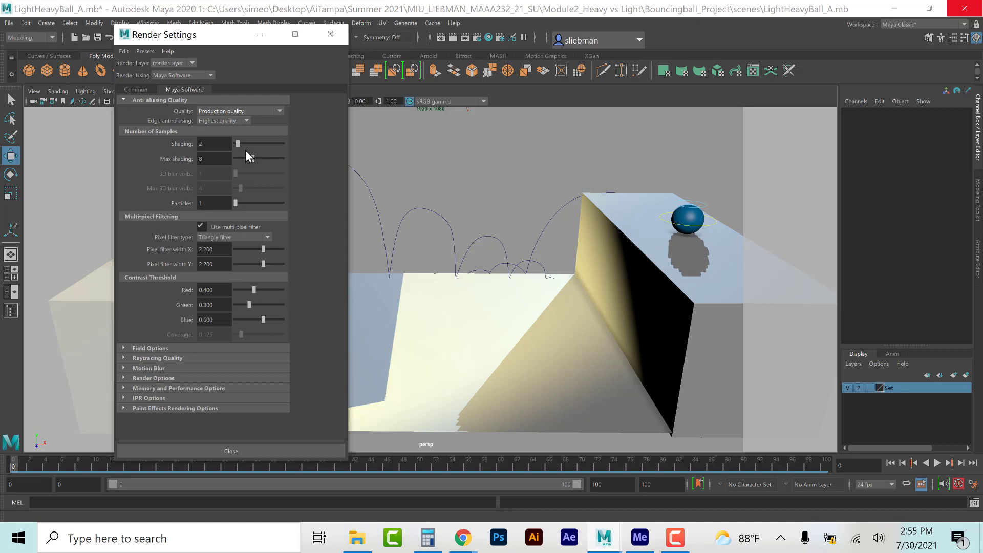
pyautogui.click(176, 358)
pyautogui.click(199, 369)
pyautogui.scroll(-1, 140, 376)
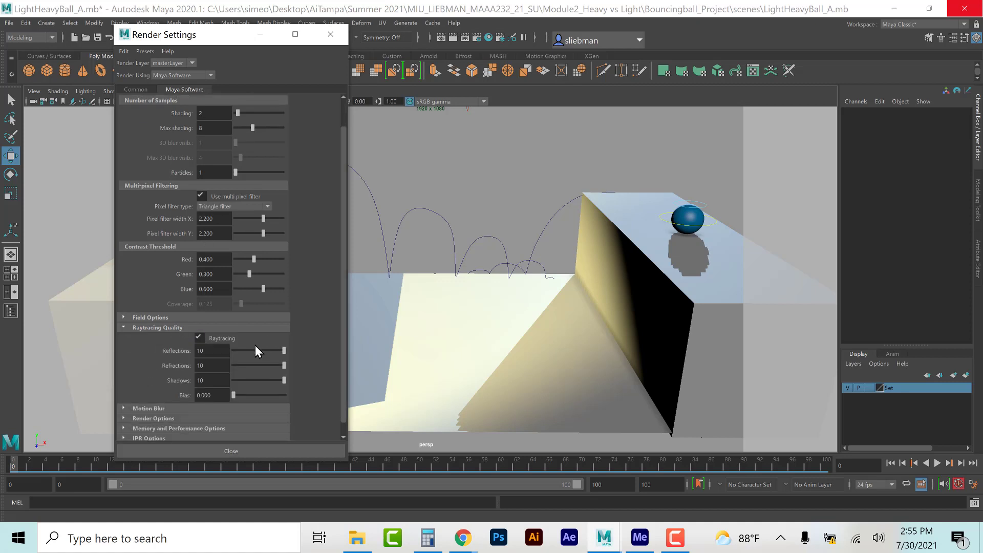
# Step: Enable motion blur for the Maya Software renderer and close the render settings
pyautogui.click(146, 409)
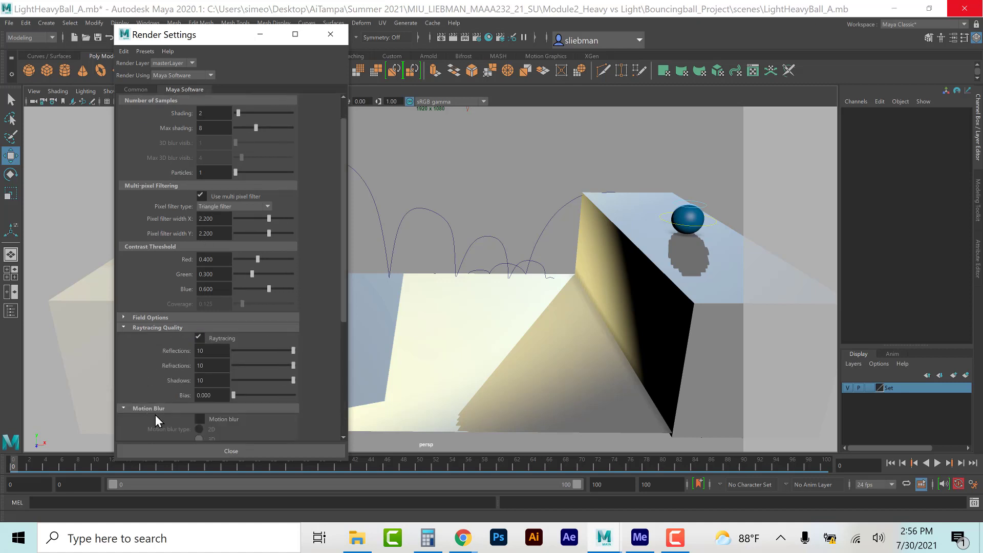
pyautogui.click(199, 419)
pyautogui.click(232, 451)
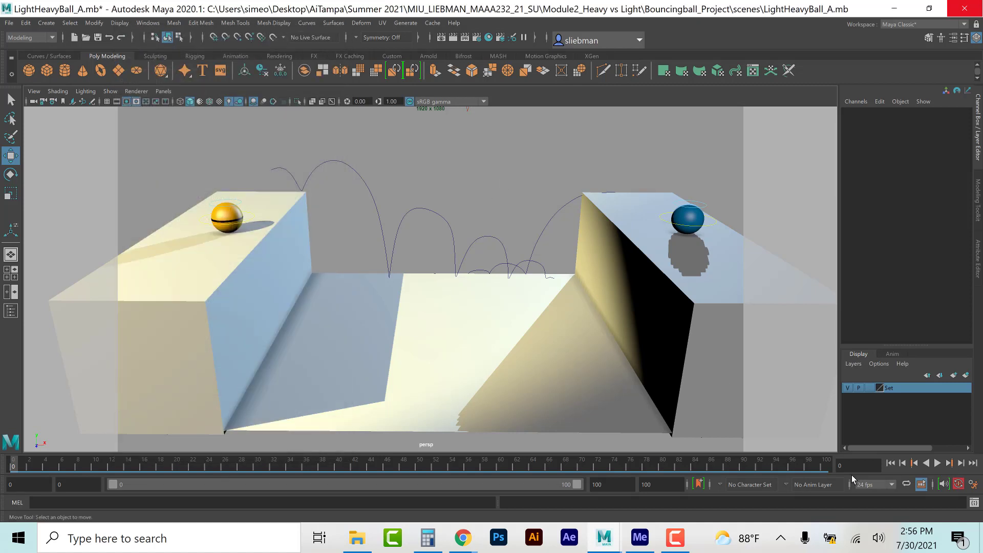
# Step: Play the ball animation through to check it, stop the playback and save the scene
pyautogui.click(939, 464)
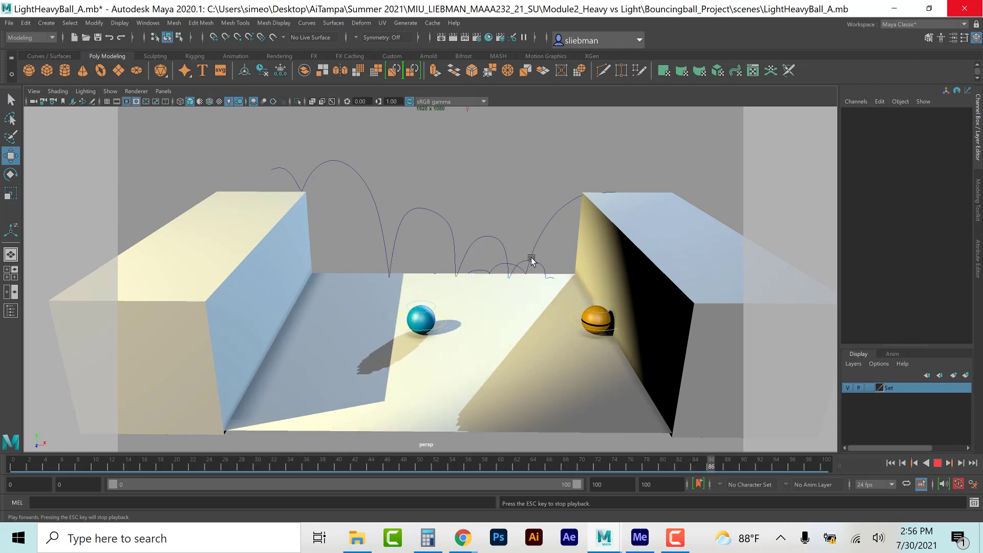
pyautogui.press('Escape')
pyautogui.hotkey('ctrl', 's')
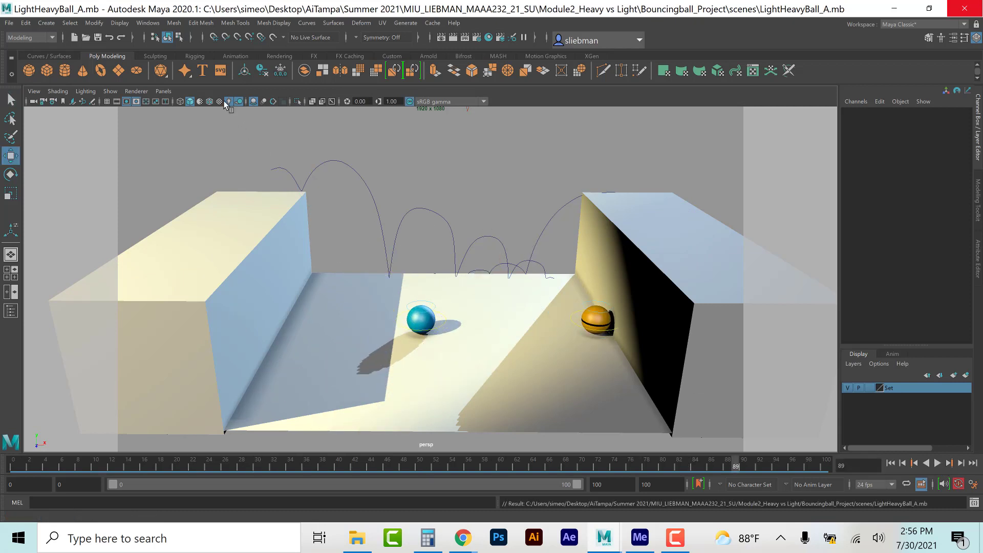
# Step: Playblast the animation from its options as an avi at render-settings size, overwriting the existing LightHeavyBall_A movie
pyautogui.click(149, 23)
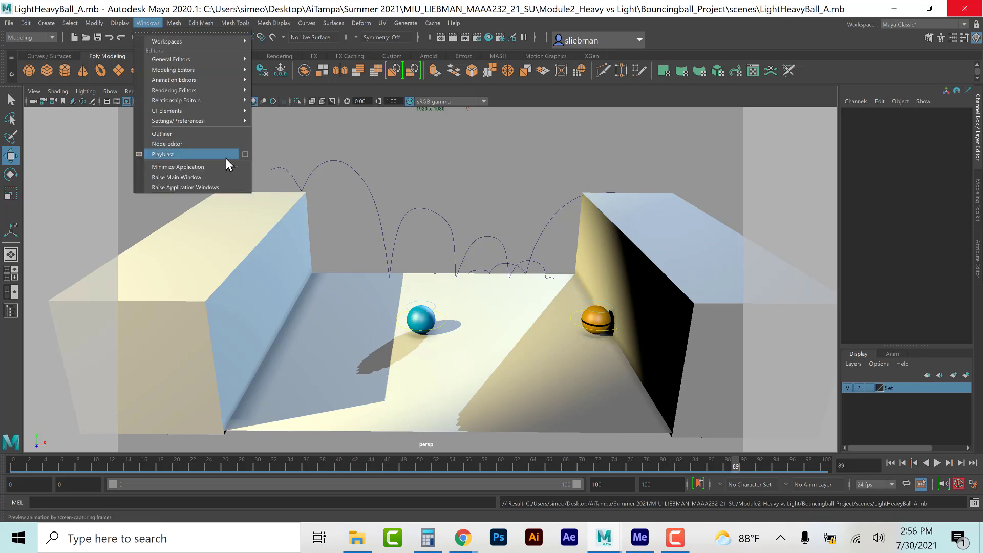
pyautogui.click(245, 154)
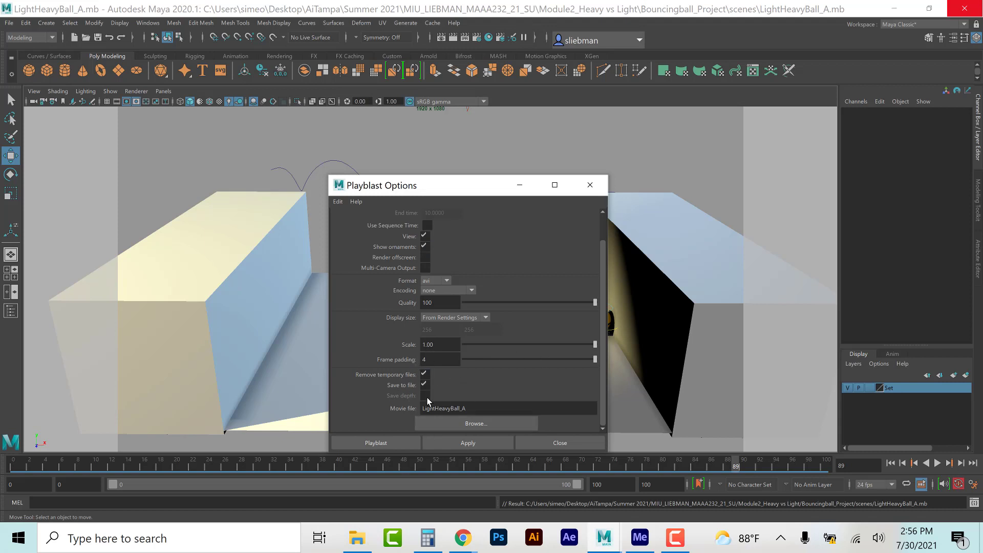
pyautogui.click(403, 443)
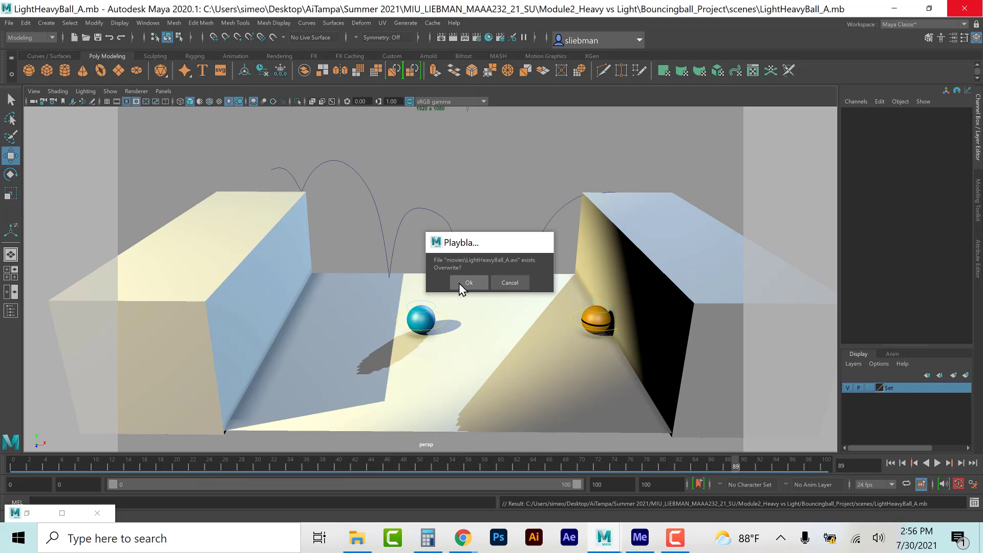
pyautogui.click(468, 282)
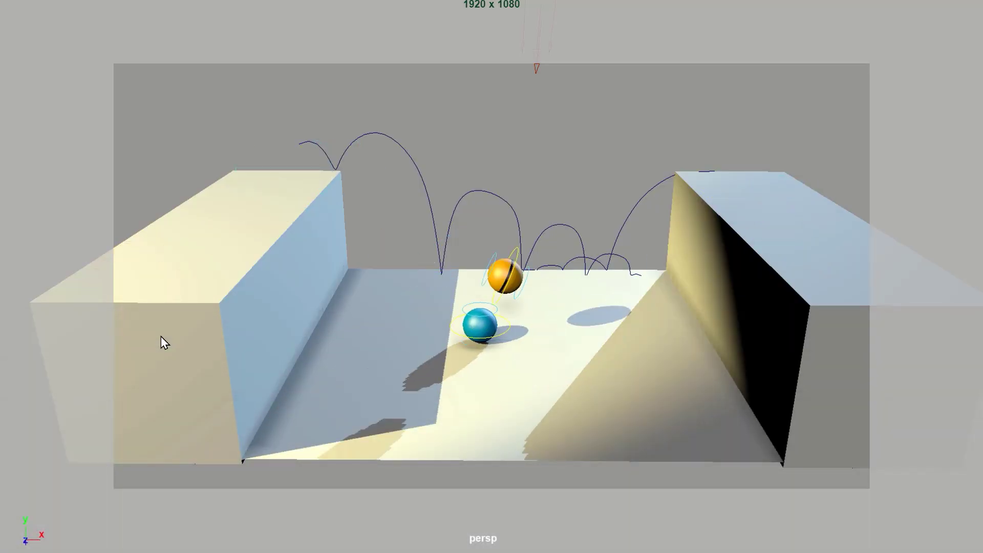
# Step: Close the playblast video and select the LightHeavyBall_A movie in the Bouncingball_Project movies folder in File Explorer
pyautogui.moveTo(144, 251)
pyautogui.press('Escape')
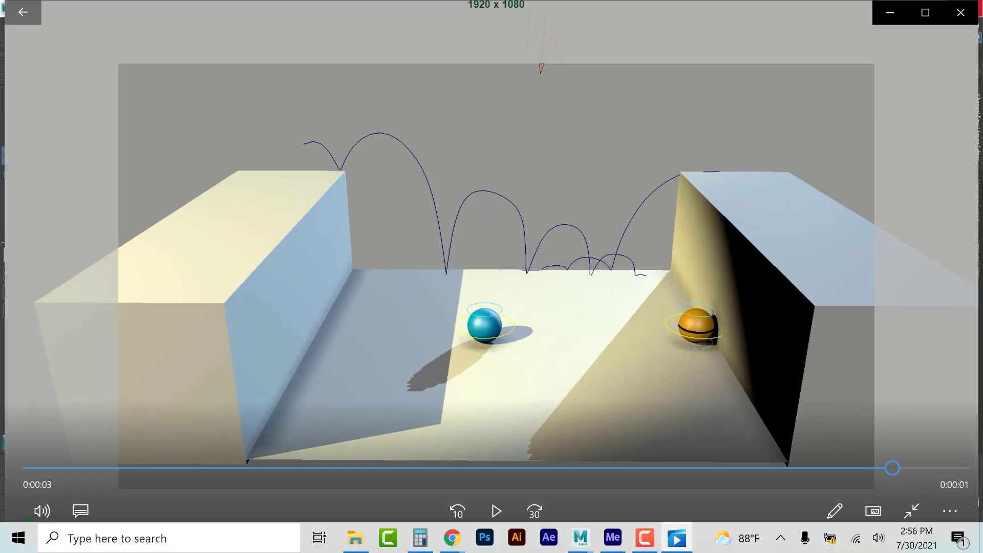
pyautogui.click(959, 11)
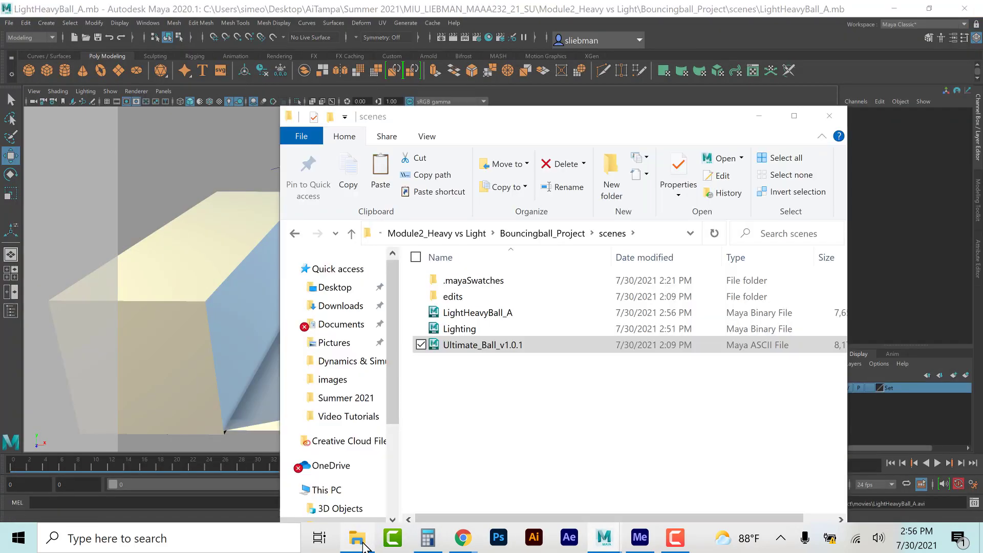
pyautogui.click(357, 538)
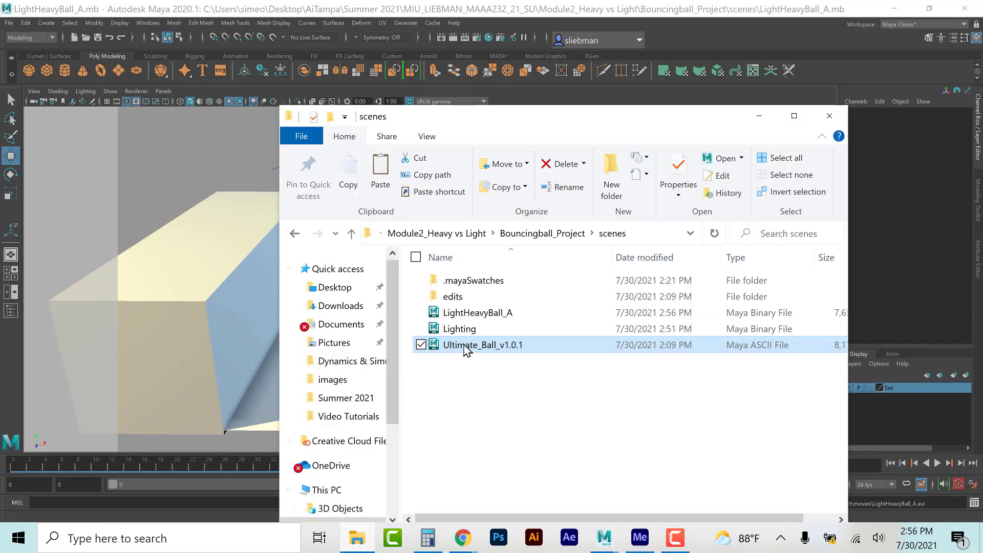
pyautogui.click(547, 233)
pyautogui.doubleClick(461, 378)
pyautogui.click(458, 310)
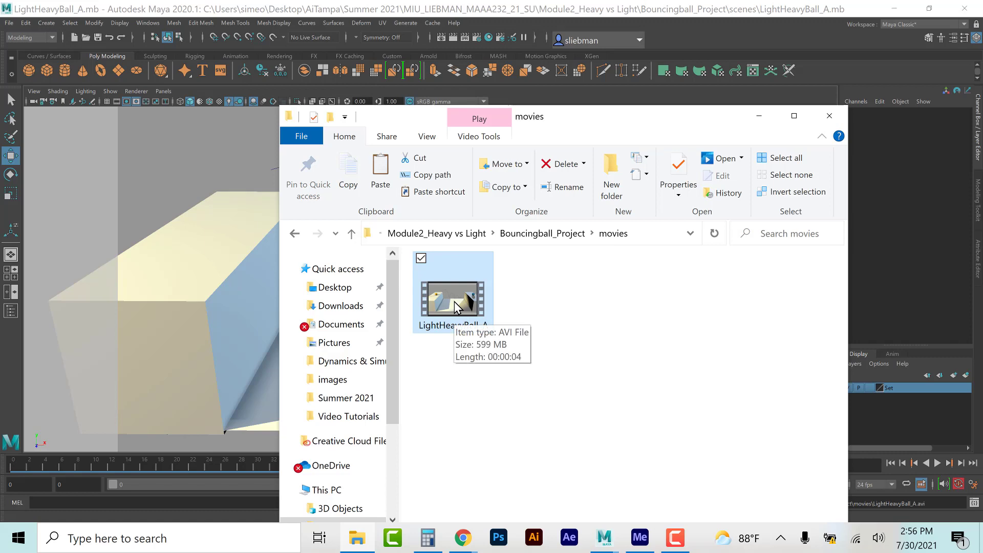
# Step: Switch to Adobe Media Encoder and add the LightHeavyBall_A movie from the movies folder to the encoding queue
pyautogui.moveTo(596, 121); pyautogui.dragTo(332, 107)
pyautogui.click(638, 537)
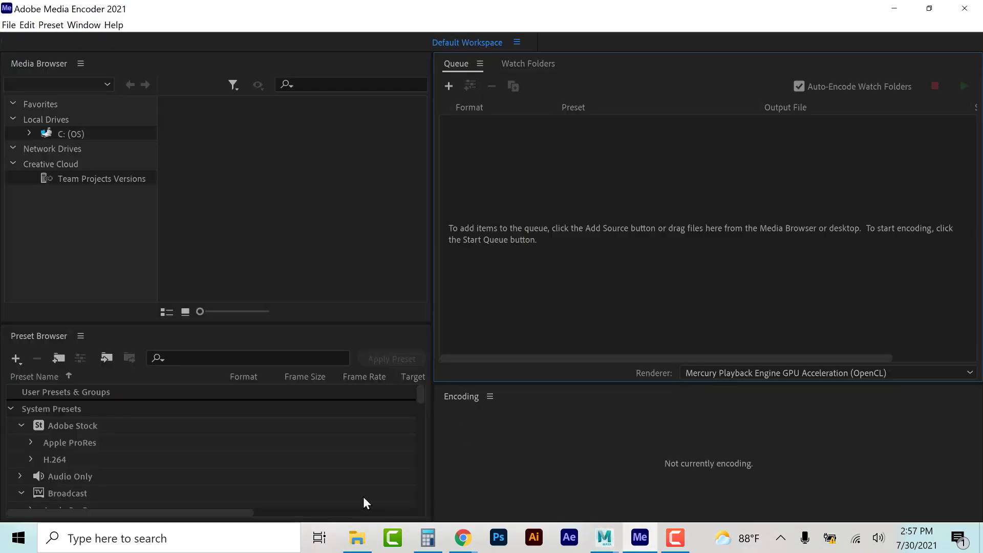
pyautogui.click(357, 538)
pyautogui.moveTo(203, 289); pyautogui.dragTo(703, 142)
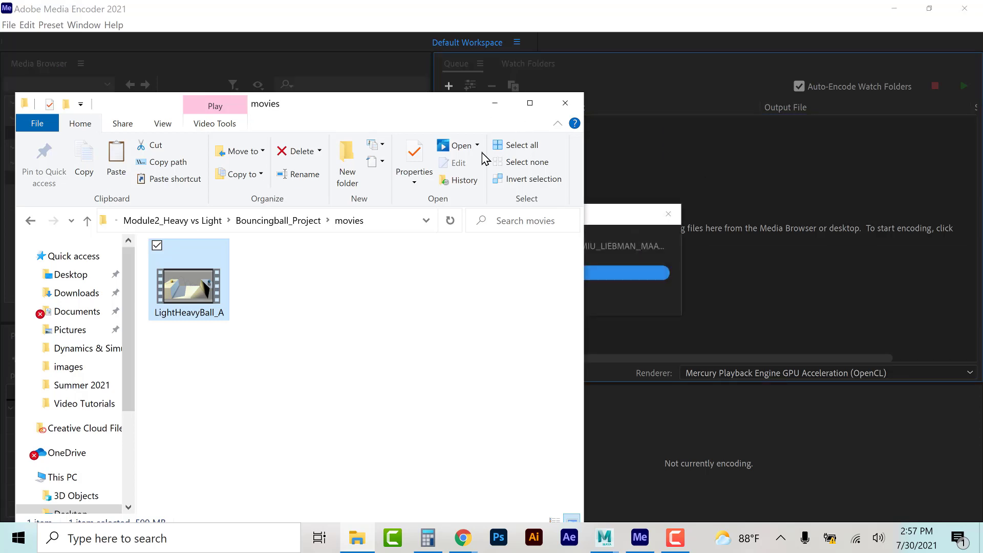
pyautogui.click(495, 105)
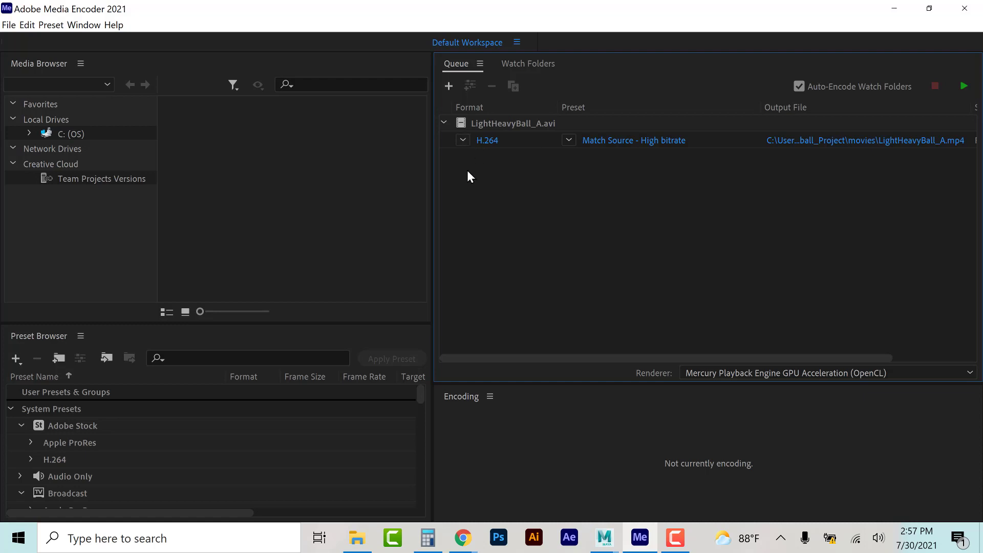
# Step: Set the queued movie's export format to H.264 with the High Quality 1080p HD preset
pyautogui.click(503, 138)
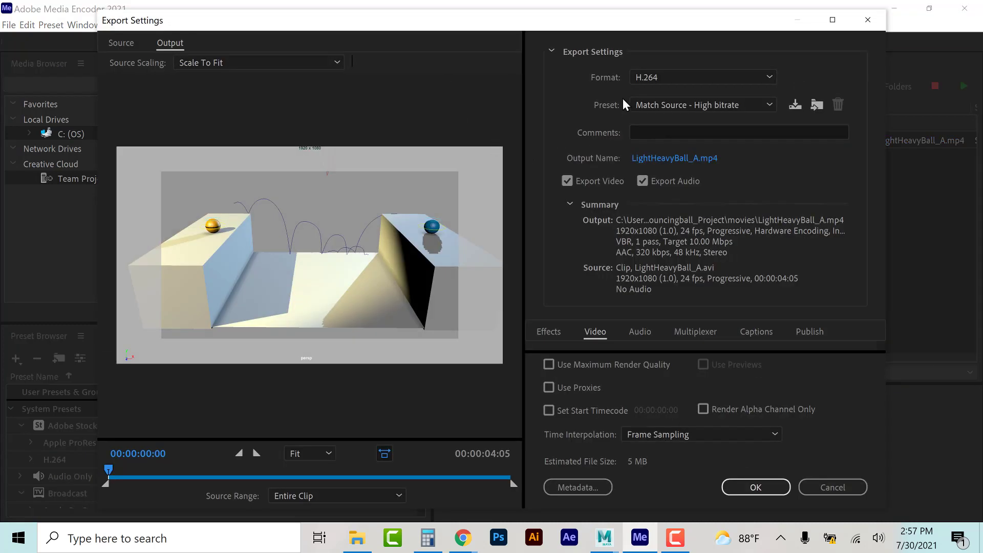
pyautogui.click(672, 77)
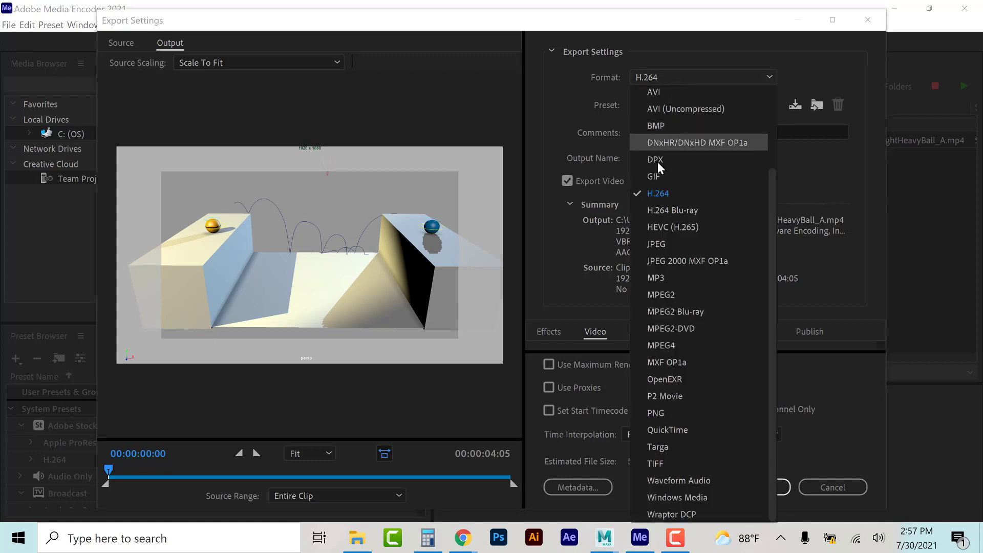
pyautogui.click(661, 194)
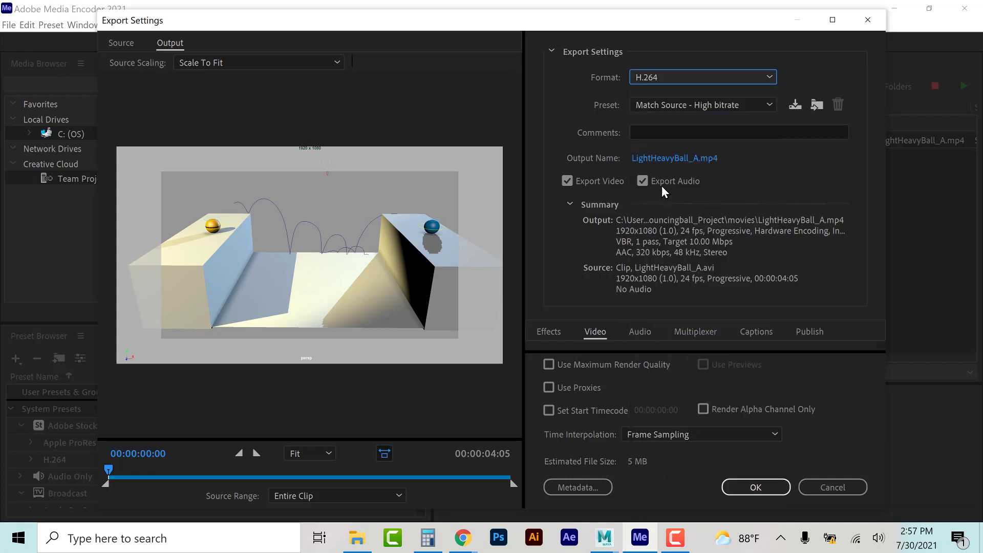
pyautogui.click(692, 105)
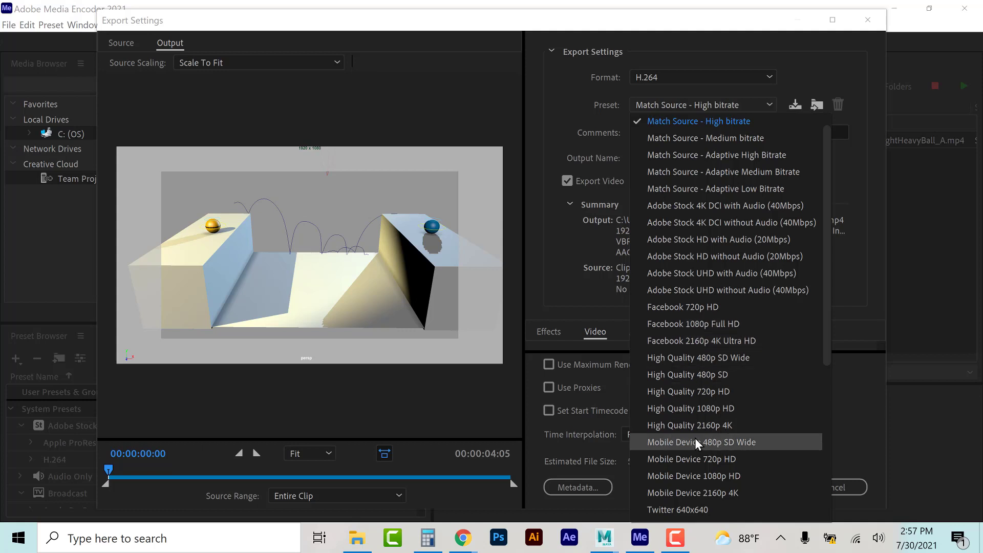
pyautogui.scroll(-5, 689, 445)
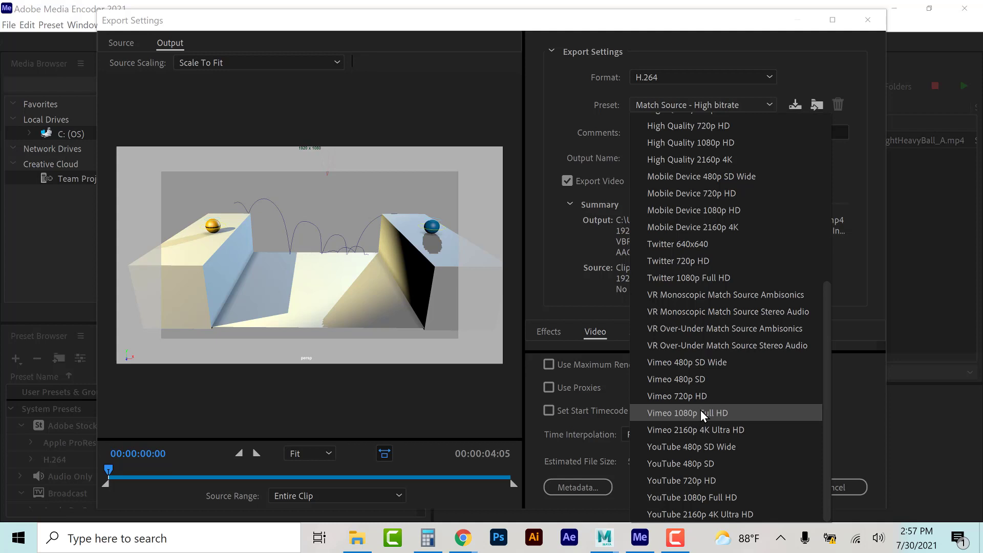
pyautogui.scroll(5, 702, 413)
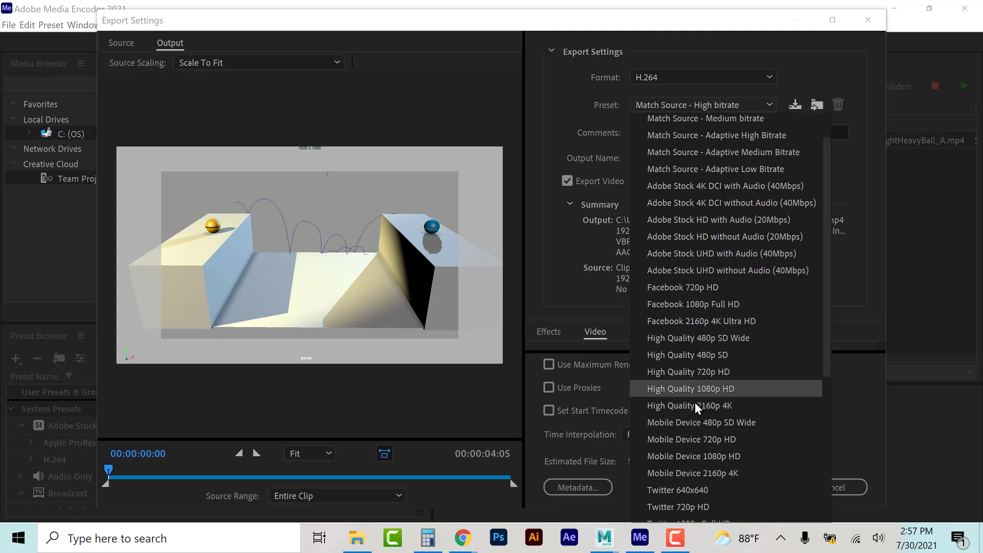
pyautogui.scroll(1, 696, 403)
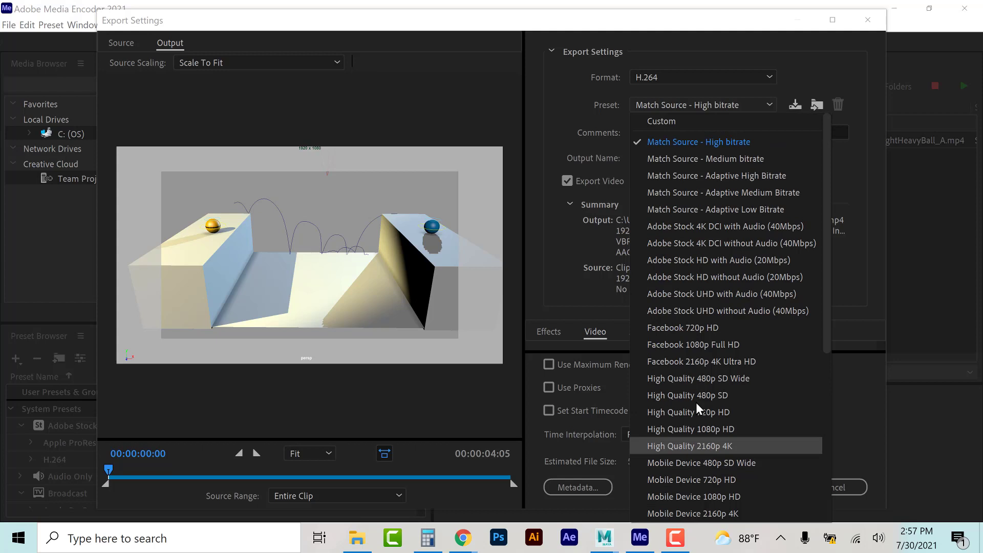
pyautogui.scroll(-3, 696, 399)
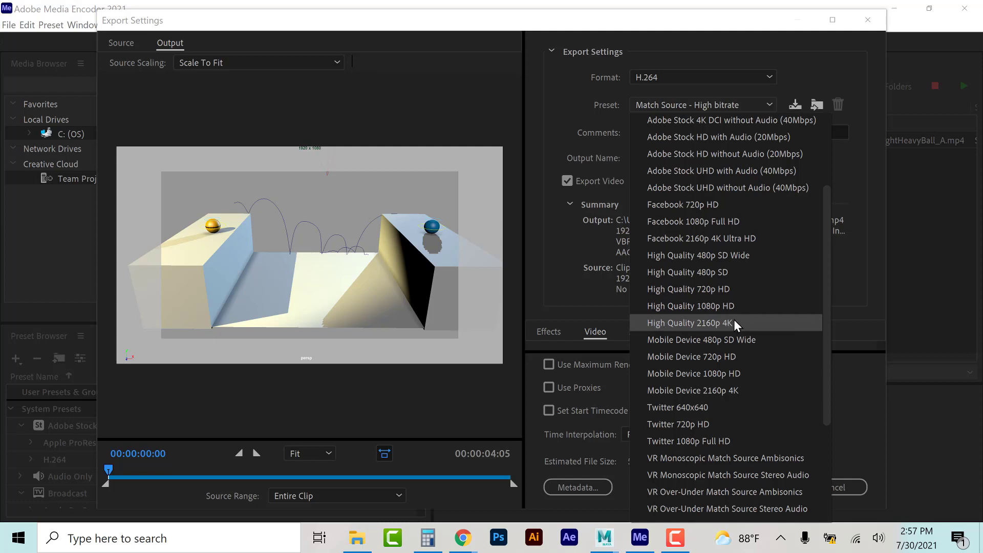
pyautogui.click(686, 307)
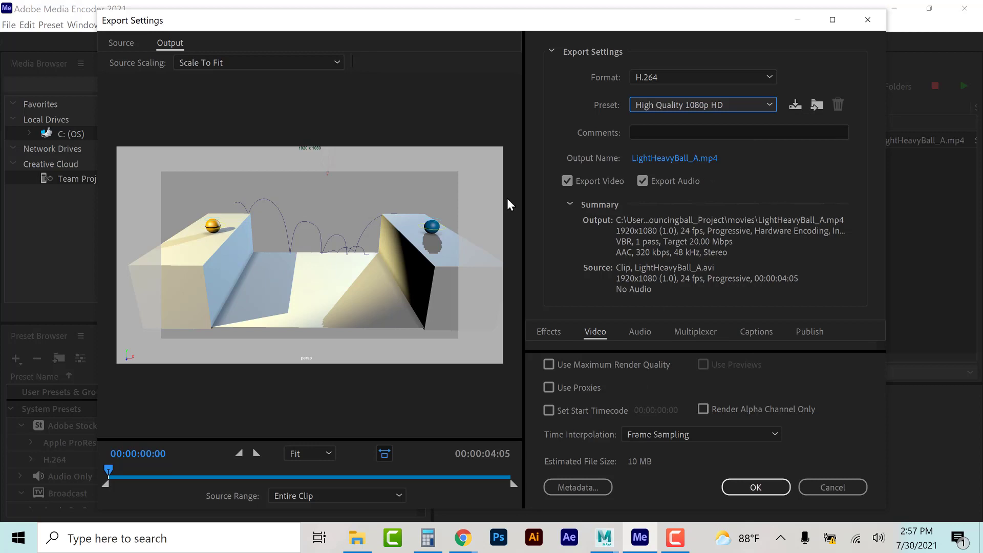
# Step: Name the output file Lastname_LightHeavyBall in the movies folder, accept the export settings and start encoding the queue
pyautogui.click(677, 159)
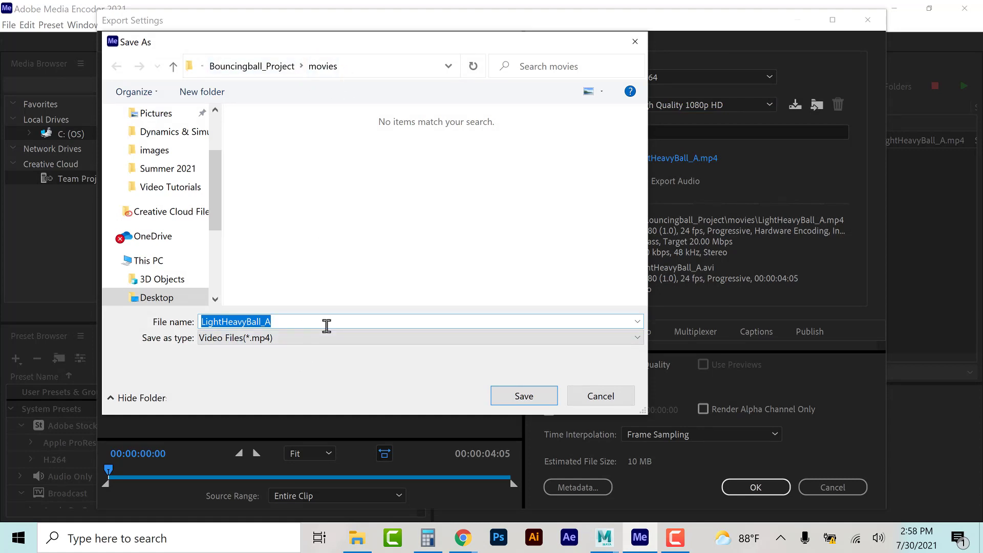
pyautogui.click(292, 322)
pyautogui.press('BackSpace')
pyautogui.press('BackSpace')
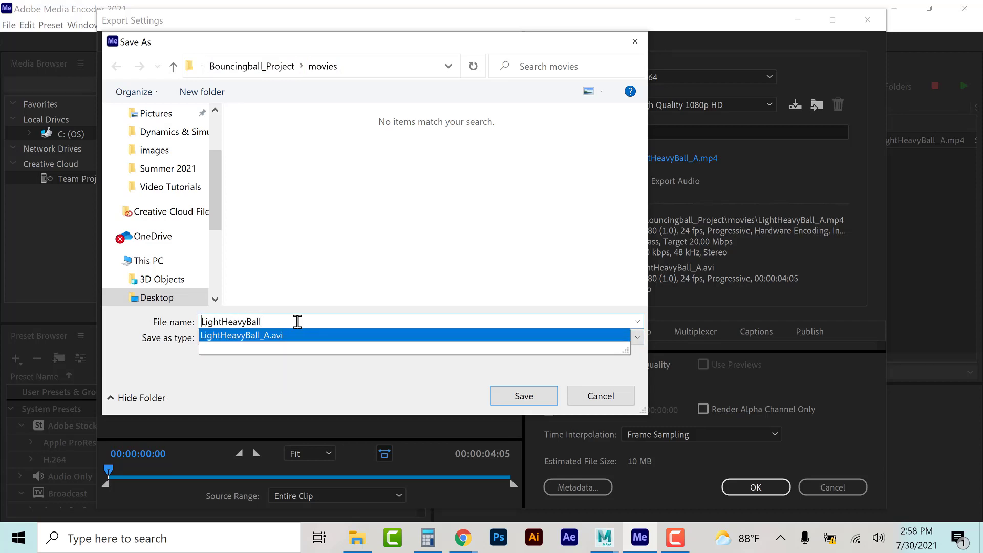
pyautogui.press('Home')
pyautogui.write('Lastname')
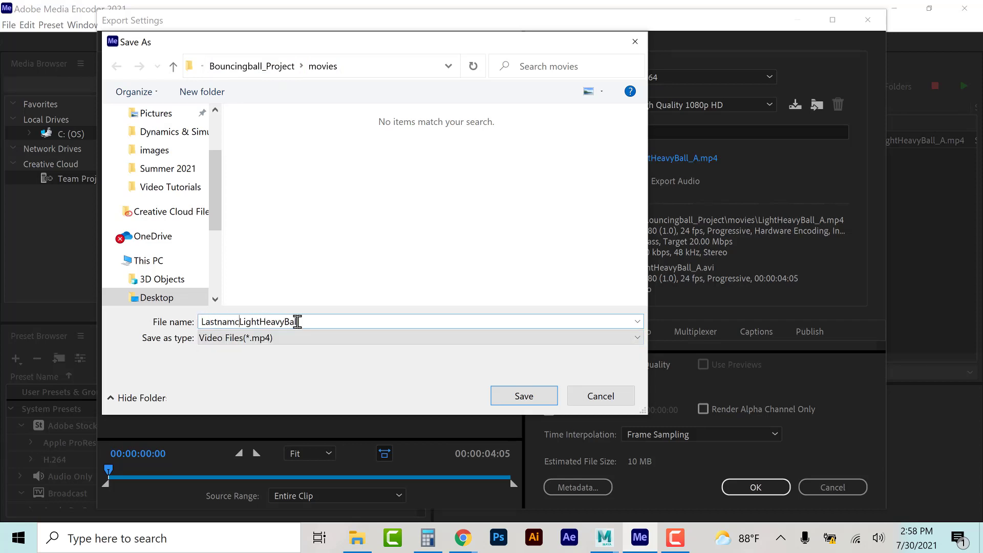
pyautogui.press('BackSpace')
pyautogui.write('e_')
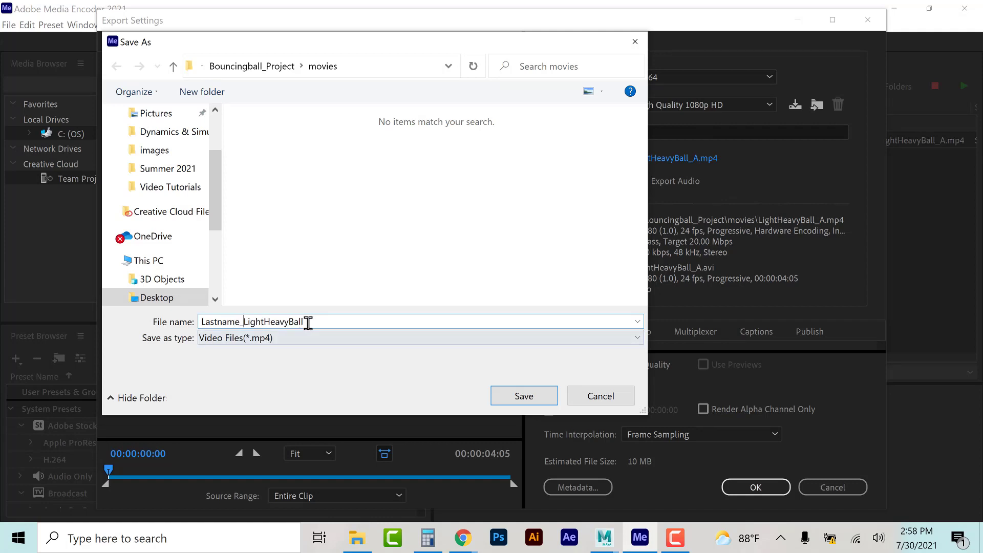
pyautogui.click(543, 397)
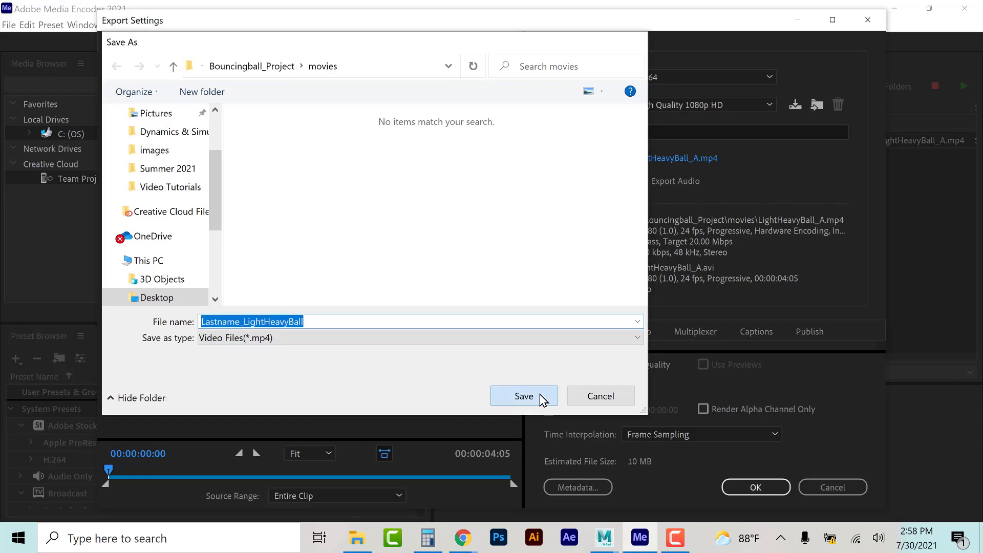
pyautogui.click(751, 487)
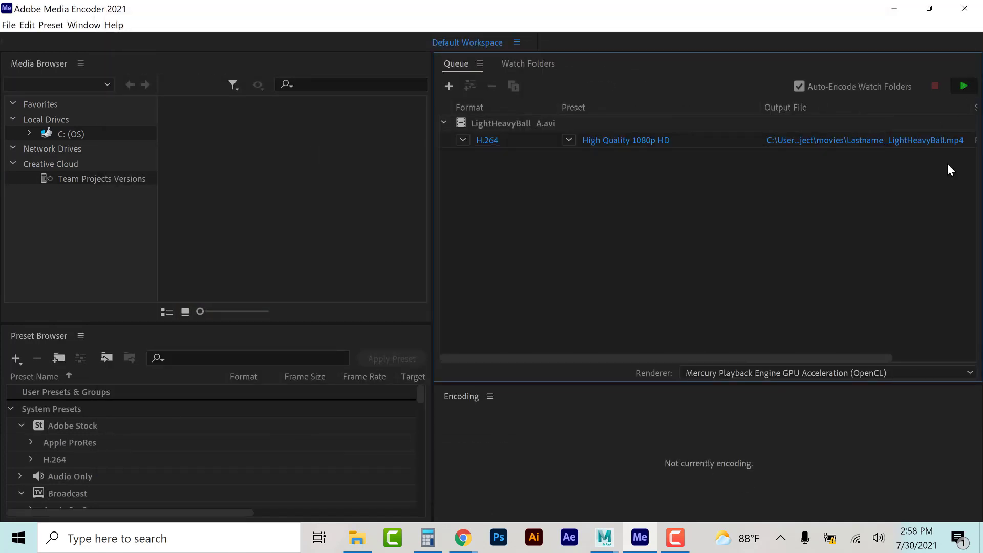
pyautogui.click(964, 87)
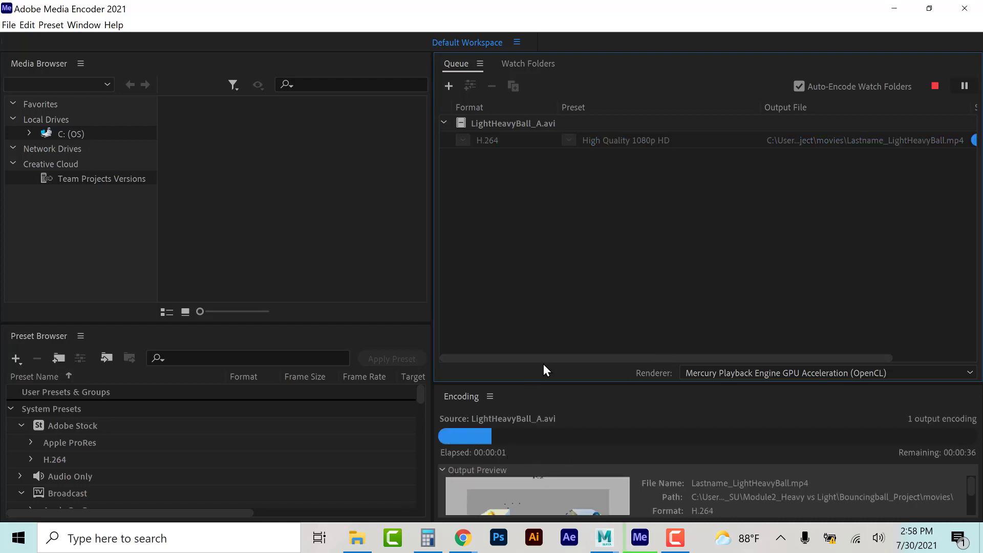
# Step: Play the encoded Lastname_LightHeavyBall movie from the movies folder to check it, and close the player
pyautogui.click(357, 537)
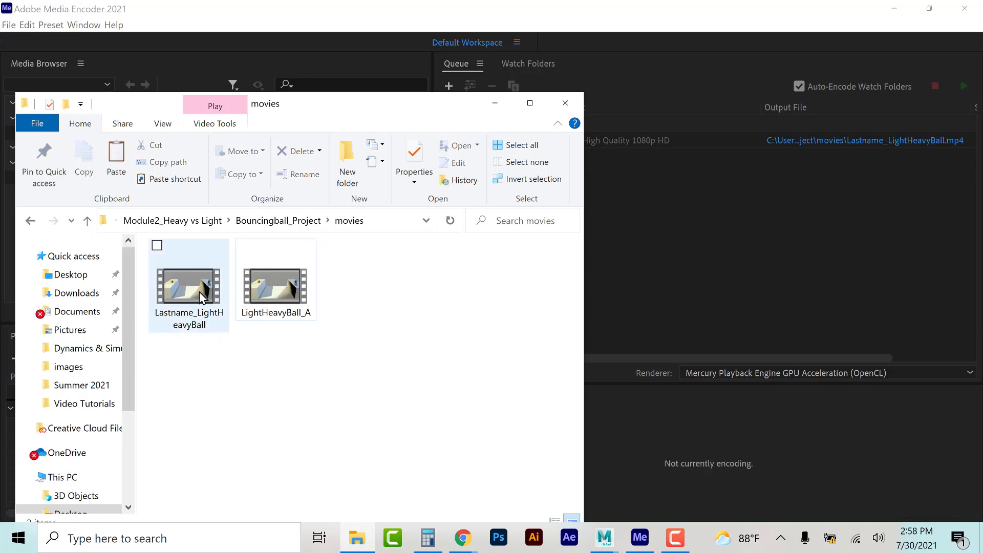
pyautogui.click(261, 281)
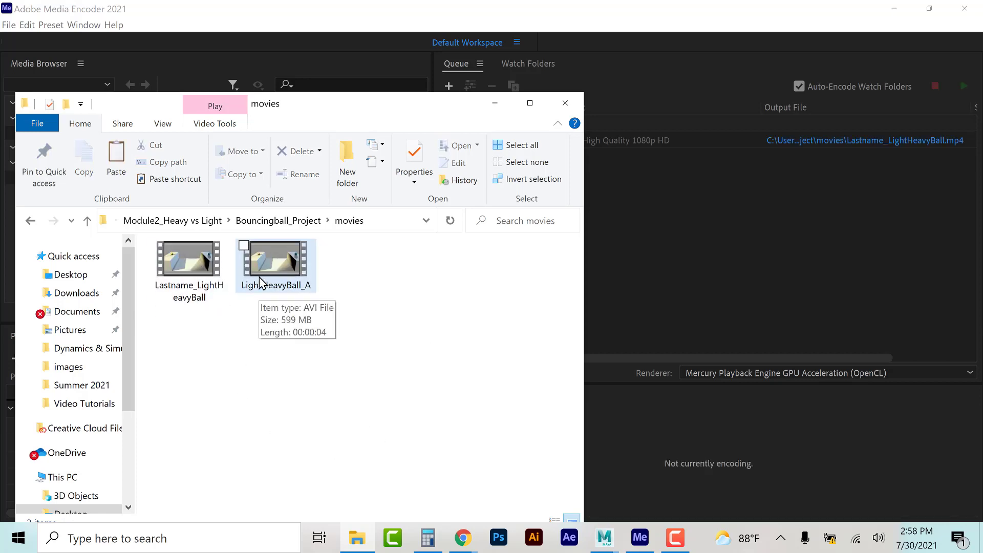
pyautogui.doubleClick(211, 276)
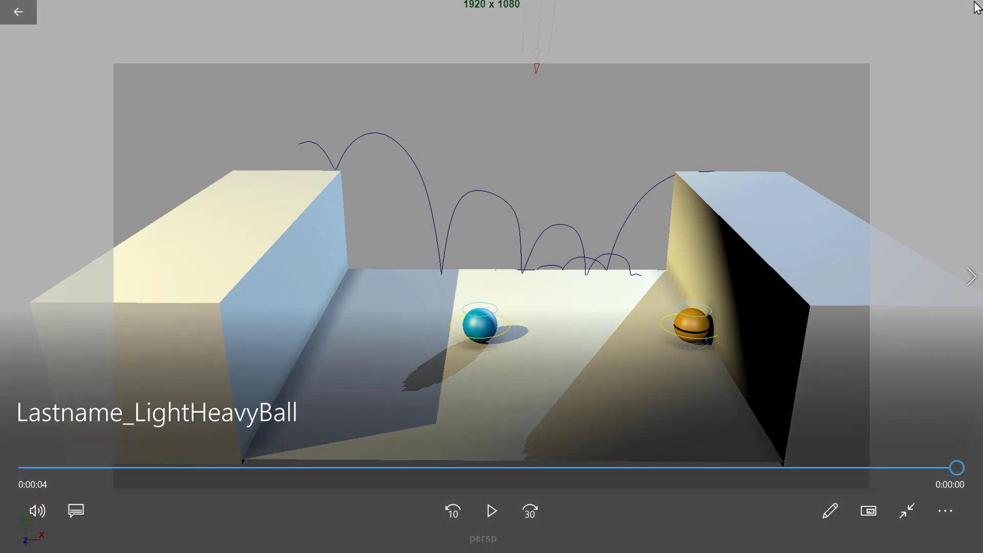
pyautogui.click(18, 9)
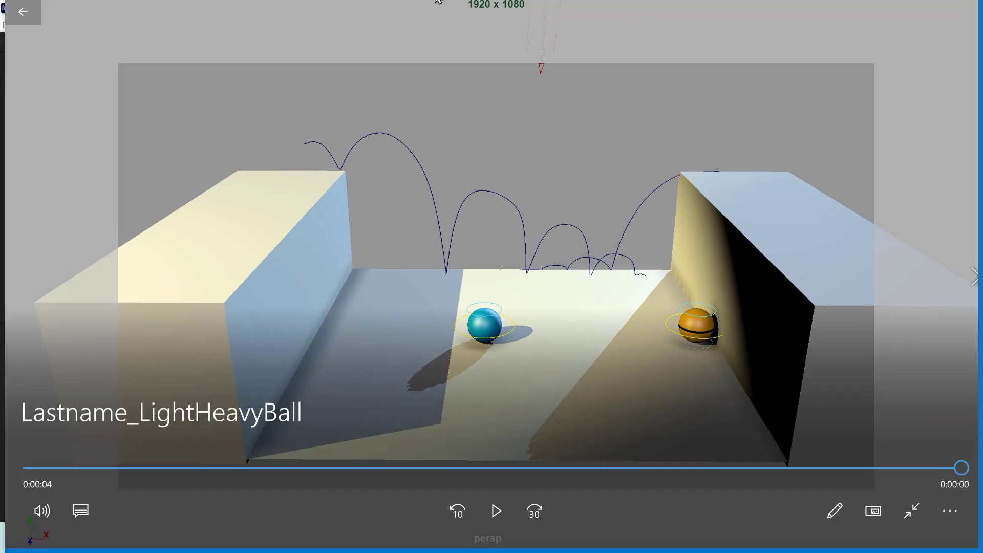
pyautogui.click(965, 12)
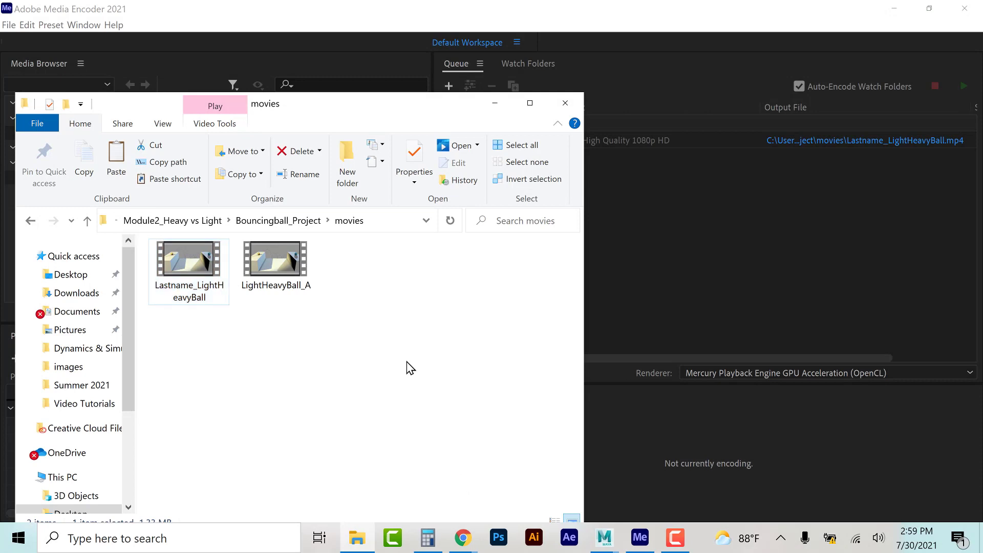
pyautogui.click(495, 103)
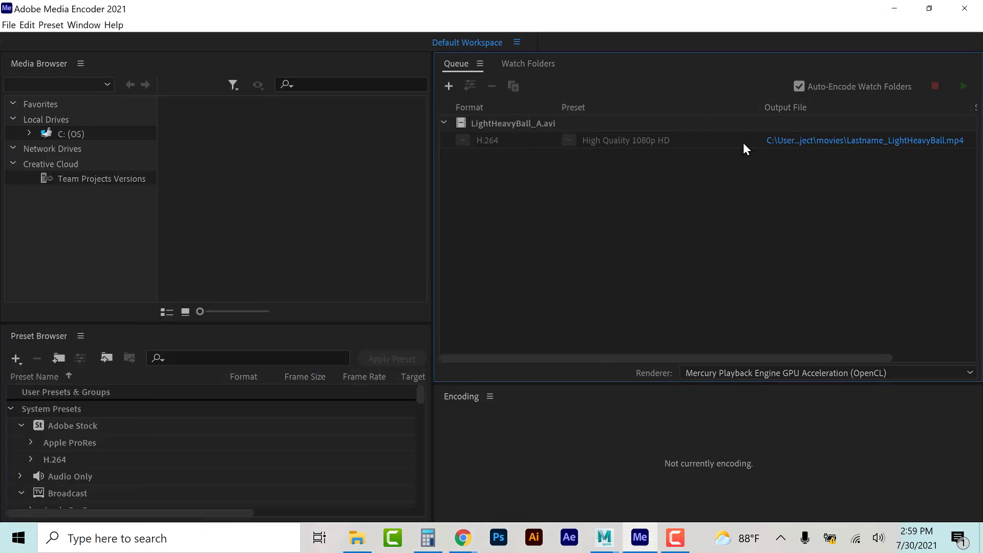
# Step: Remove the finished LightHeavyBall_A.avi item from the encoding queue and quit Media Encoder
pyautogui.click(533, 124)
pyautogui.press('Delete')
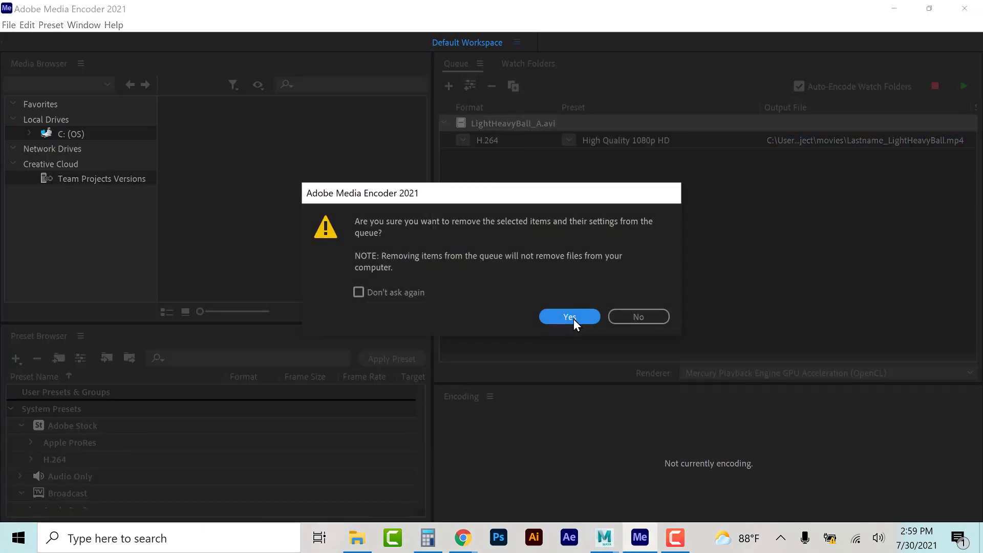
pyautogui.click(574, 319)
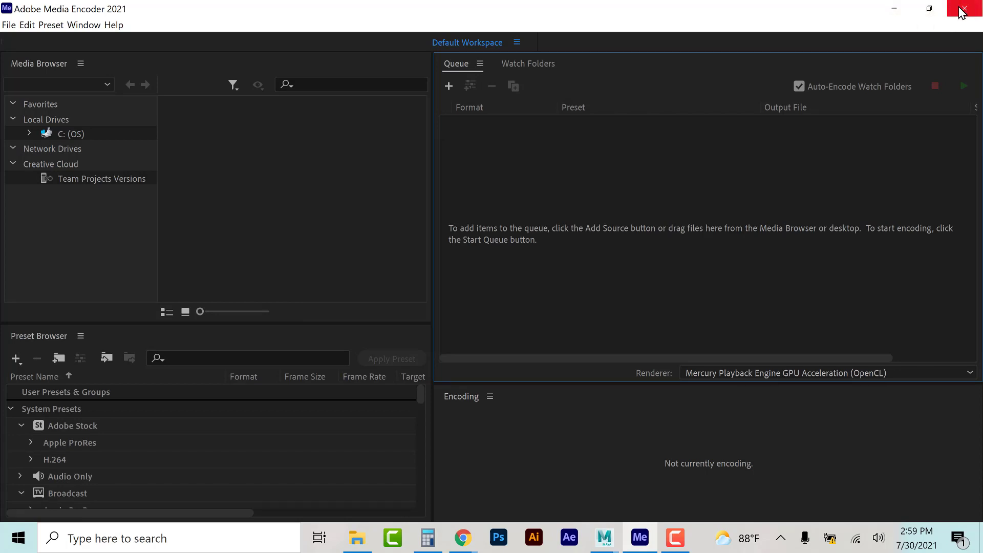
pyautogui.hotkey('ctrl', 'q')
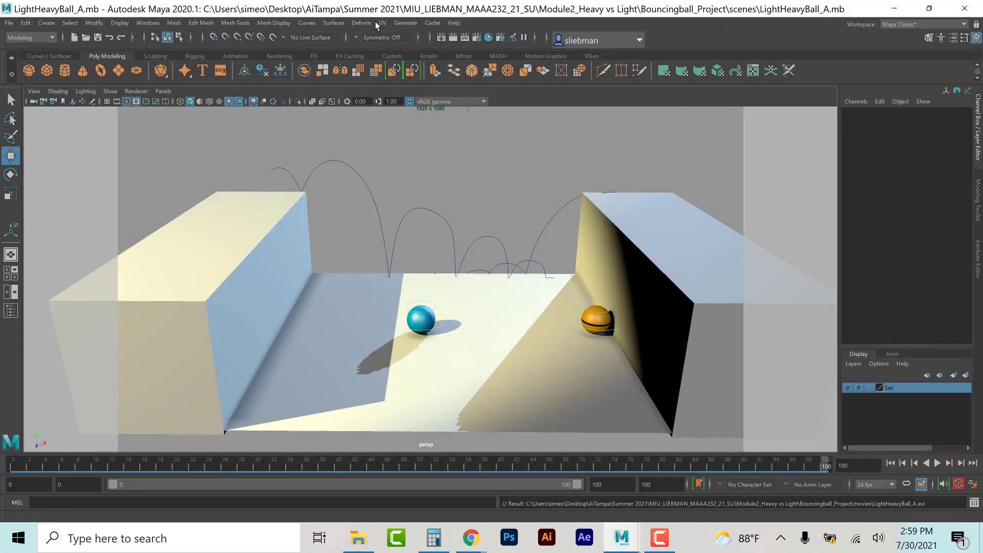
# Step: Switch Maya to the Rendering menu set and start a batch render of the ball animation
pyautogui.click(45, 37)
pyautogui.click(39, 91)
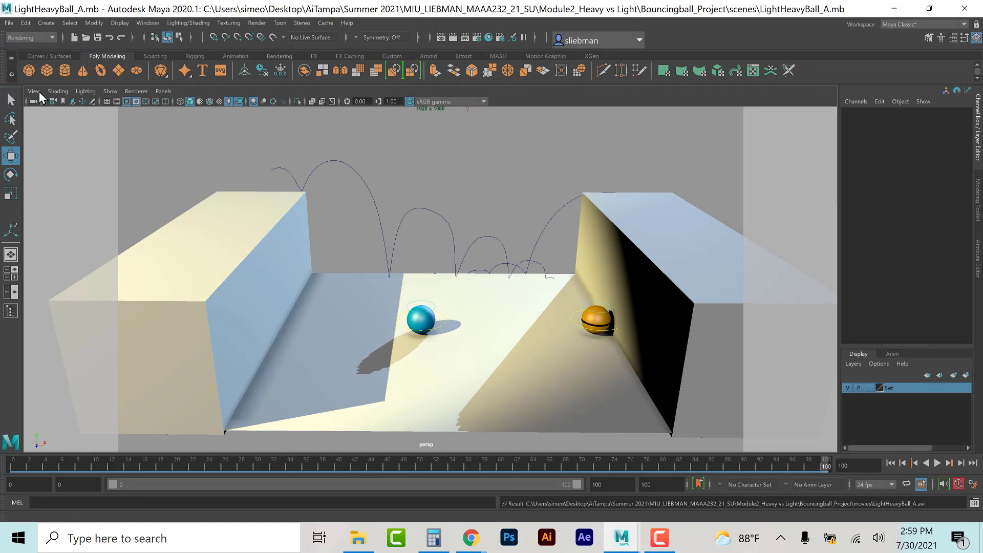
pyautogui.click(255, 22)
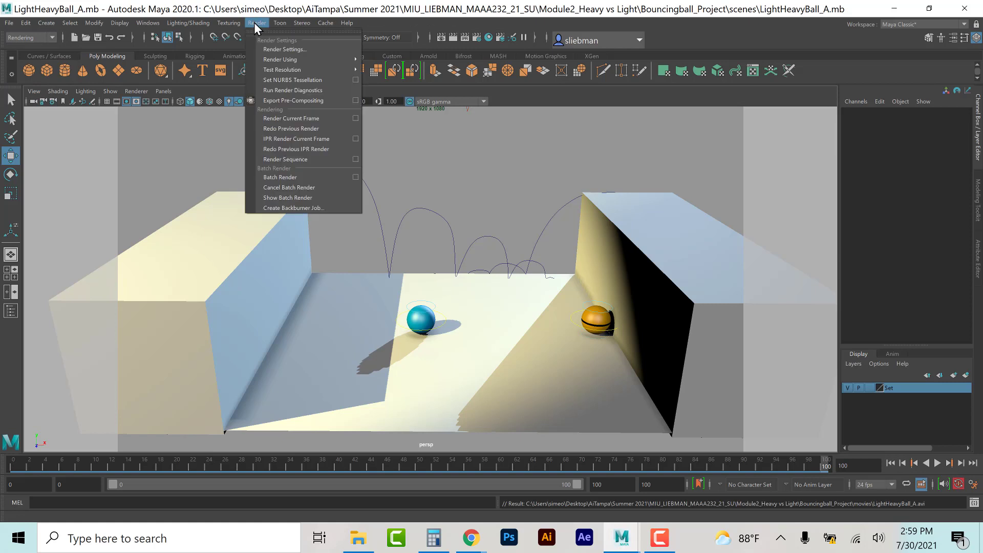
pyautogui.click(273, 176)
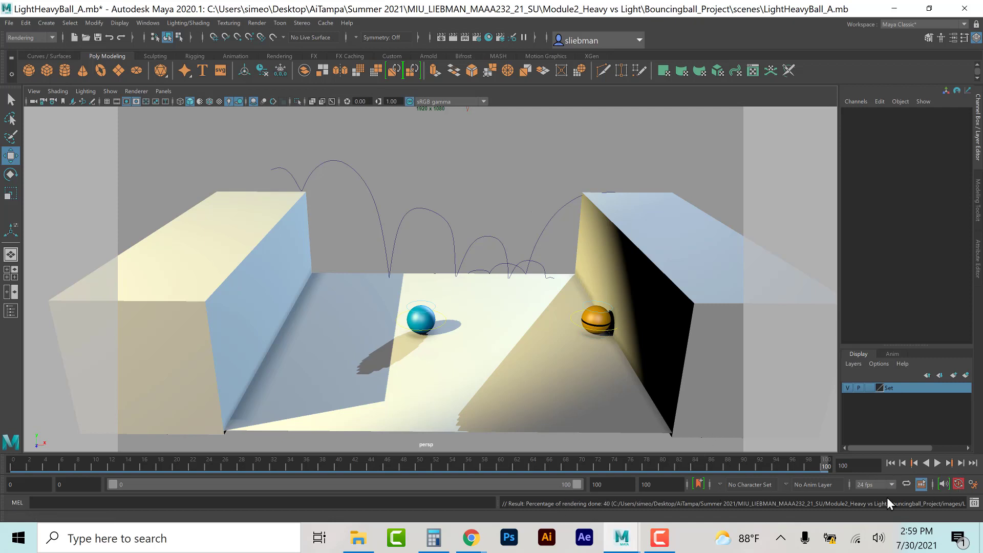
# Step: View the rendered image sequence starting from LightHeavyBall_A_0001.tga in the project's images folder, stop its playback and close the FCheck viewer
pyautogui.click(11, 24)
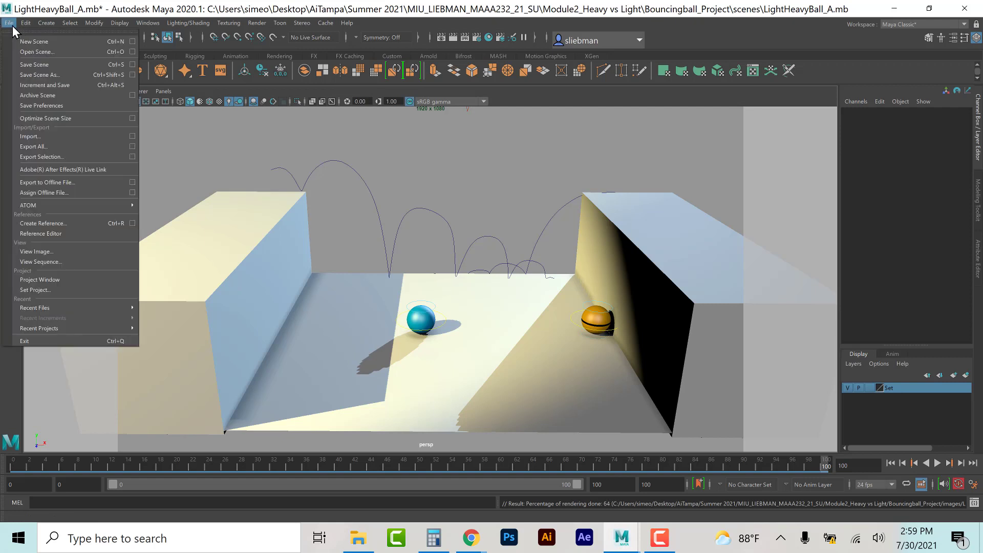
pyautogui.click(51, 262)
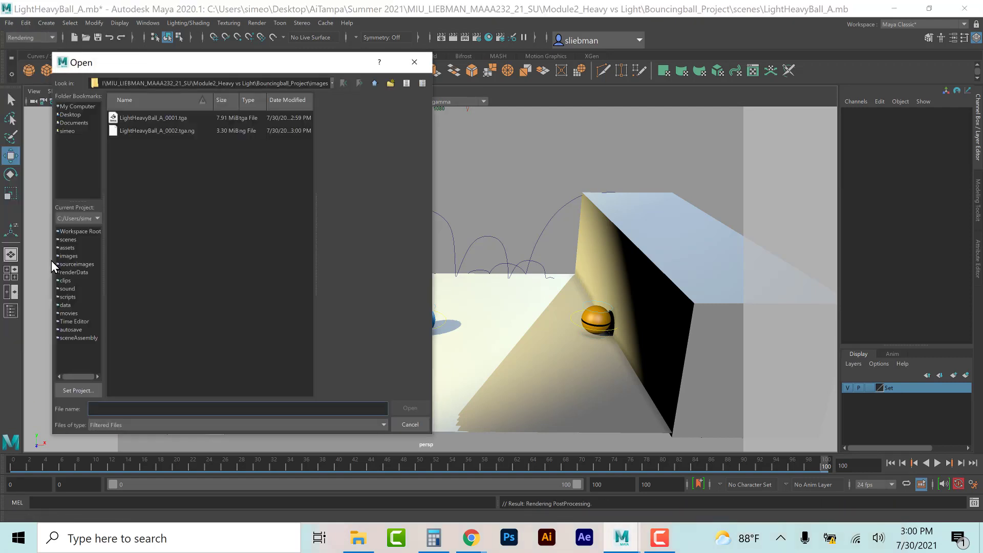
pyautogui.click(158, 118)
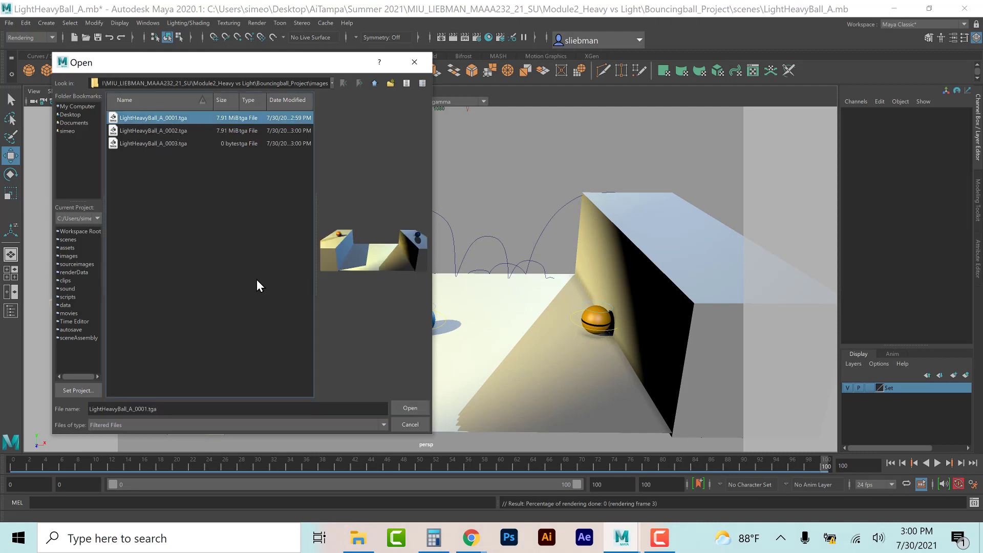
pyautogui.click(409, 408)
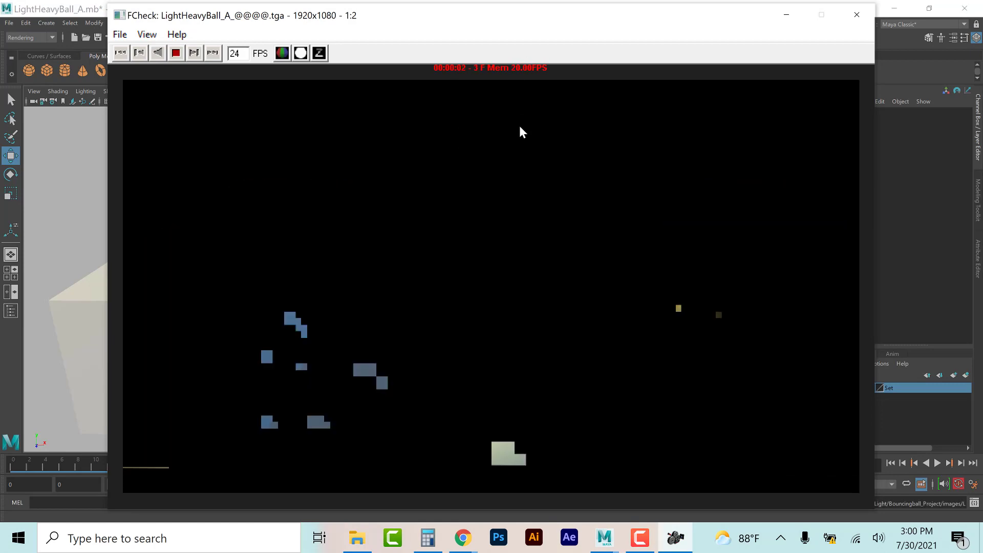
pyautogui.click(519, 132)
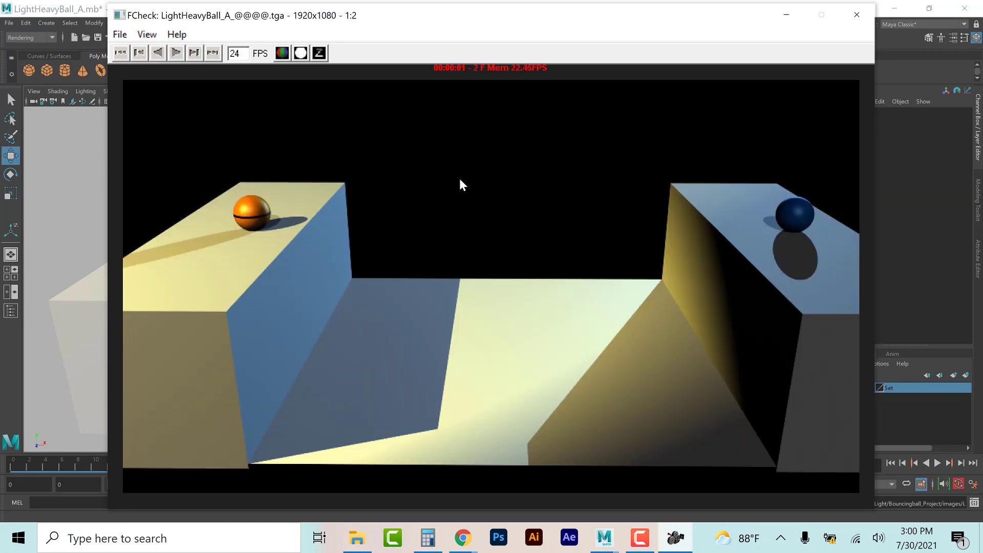
pyautogui.click(858, 15)
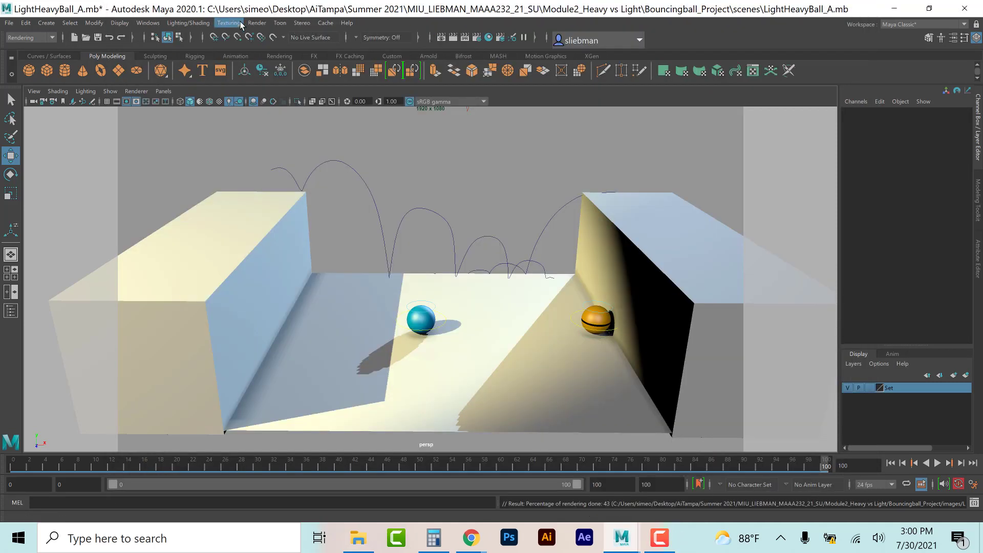
# Step: Cancel the running batch render of the ball animation and confirm the cancellation
pyautogui.click(256, 22)
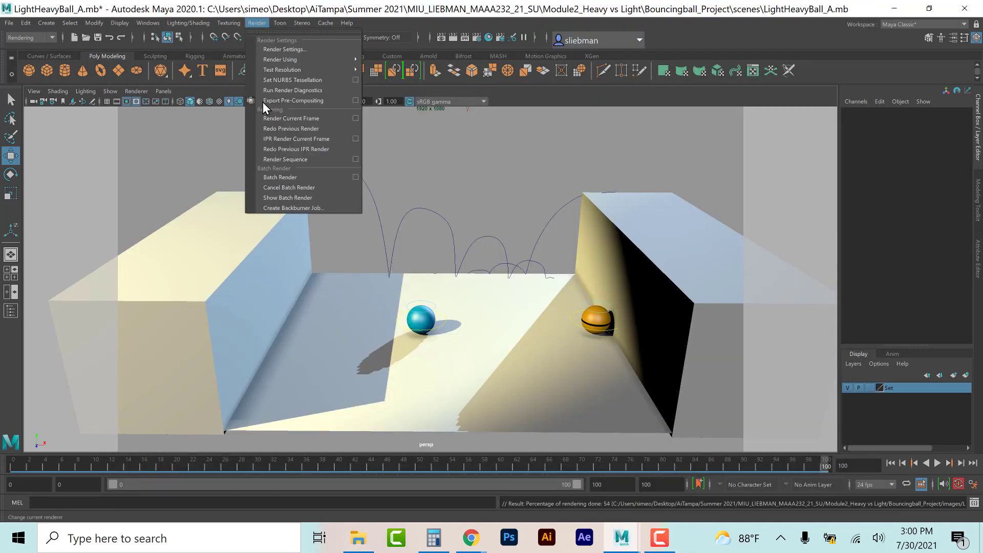
pyautogui.click(279, 187)
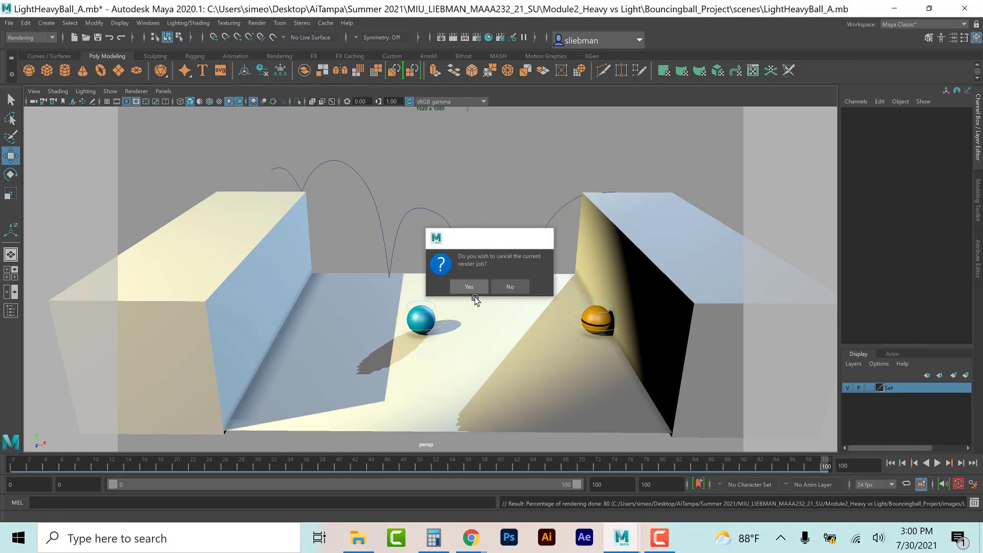
pyautogui.click(469, 288)
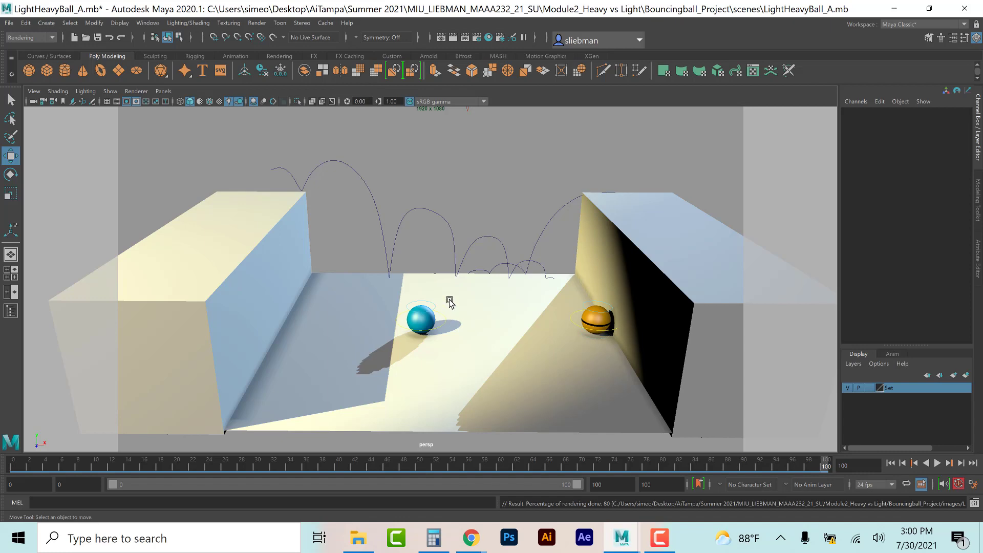
# Step: Switch to the course page in Chrome and review the Module 2 - Heavy vs Light Bouncing Ball resources and assignment description
pyautogui.click(468, 537)
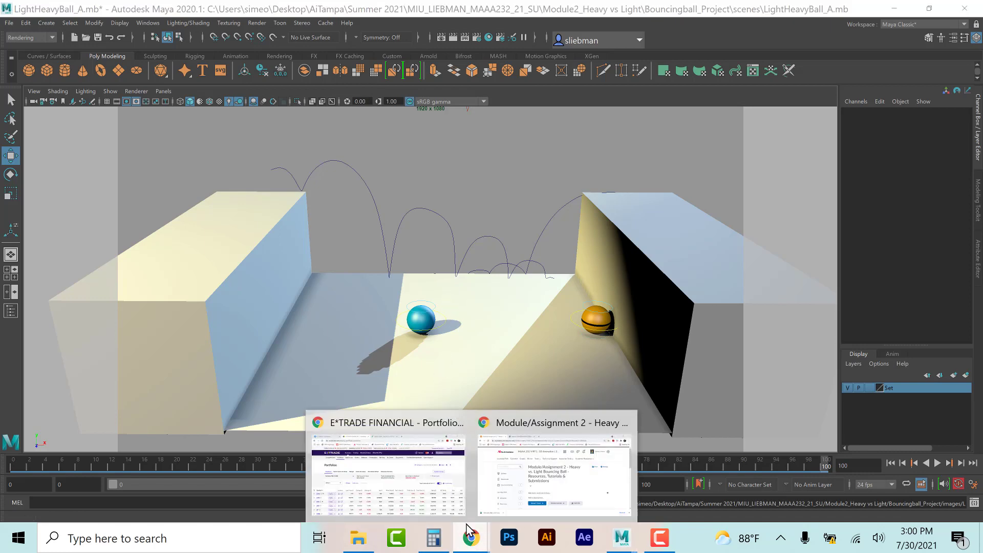
pyautogui.click(528, 436)
pyautogui.scroll(-5, 394, 312)
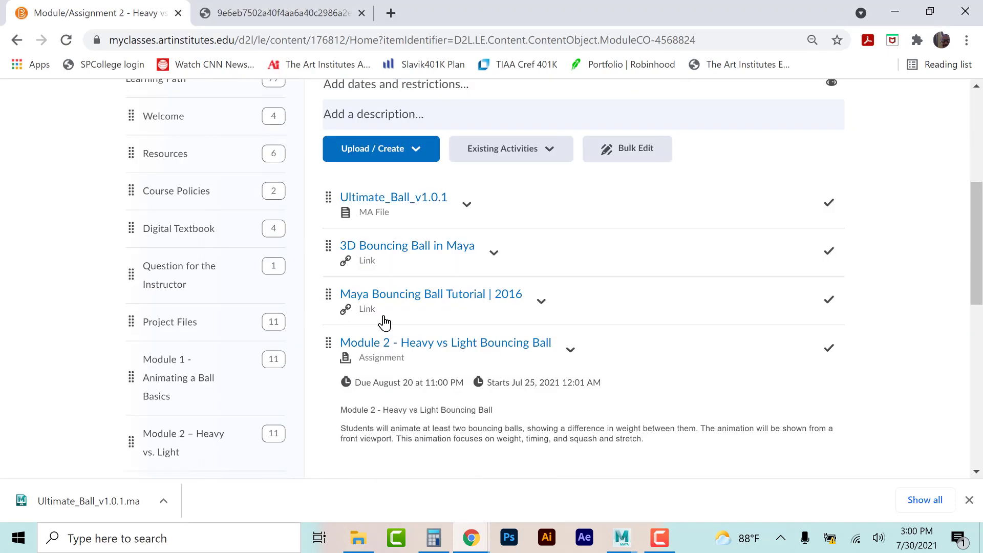
pyautogui.scroll(-3, 384, 323)
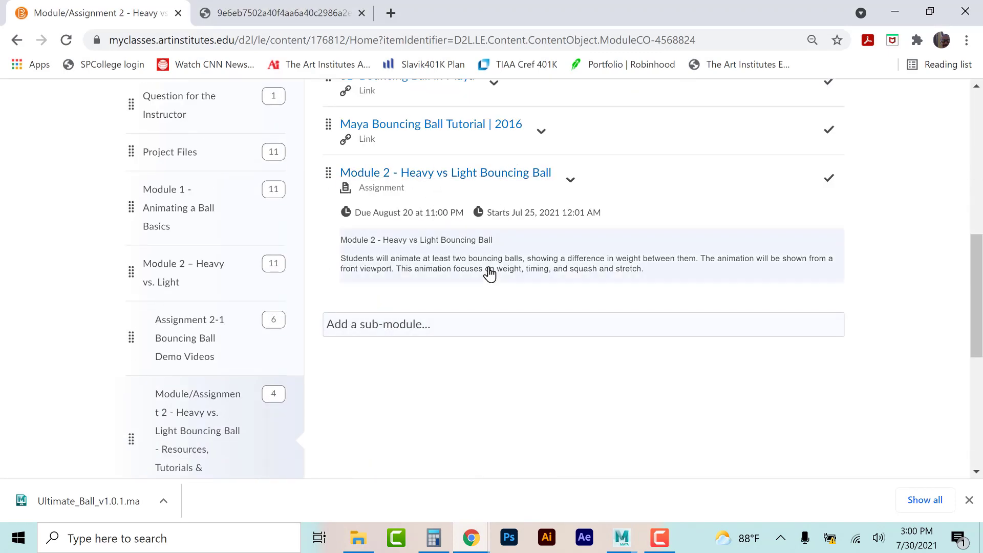
pyautogui.scroll(1, 369, 320)
pyautogui.scroll(-3, 355, 329)
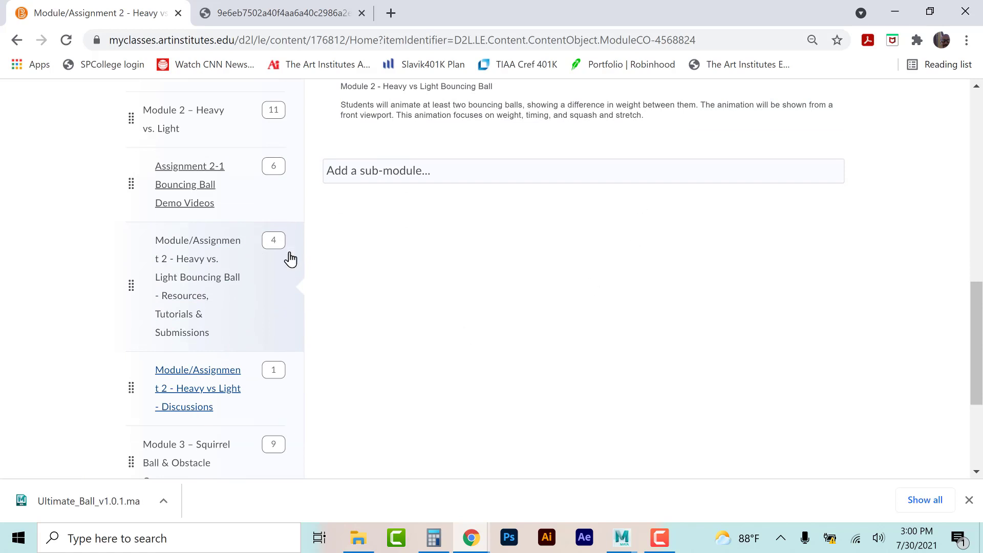
pyautogui.scroll(6, 386, 373)
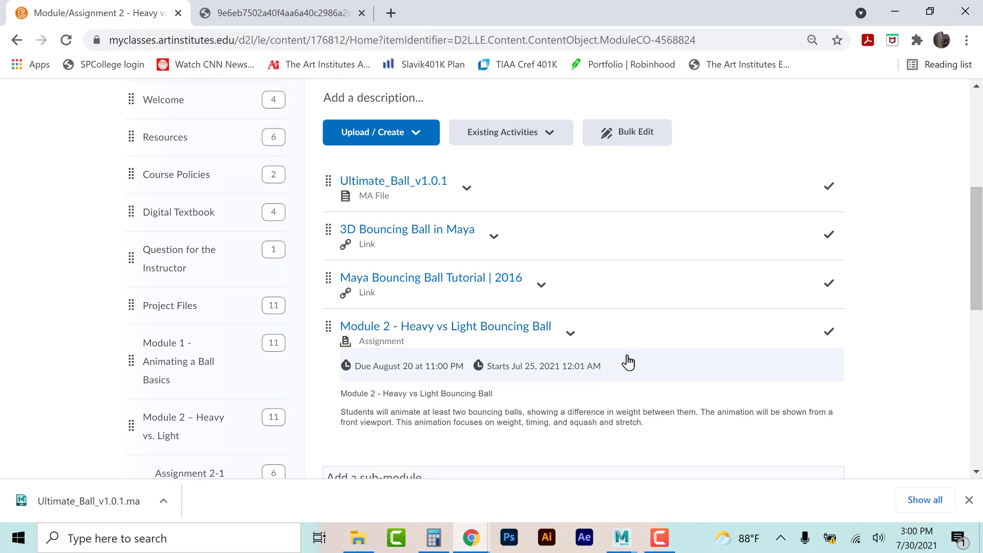
pyautogui.click(661, 533)
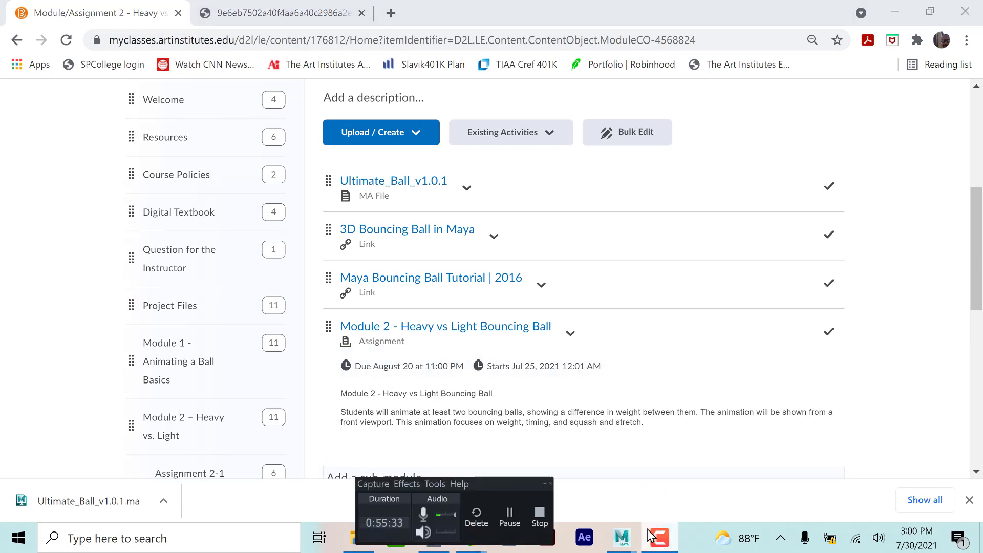